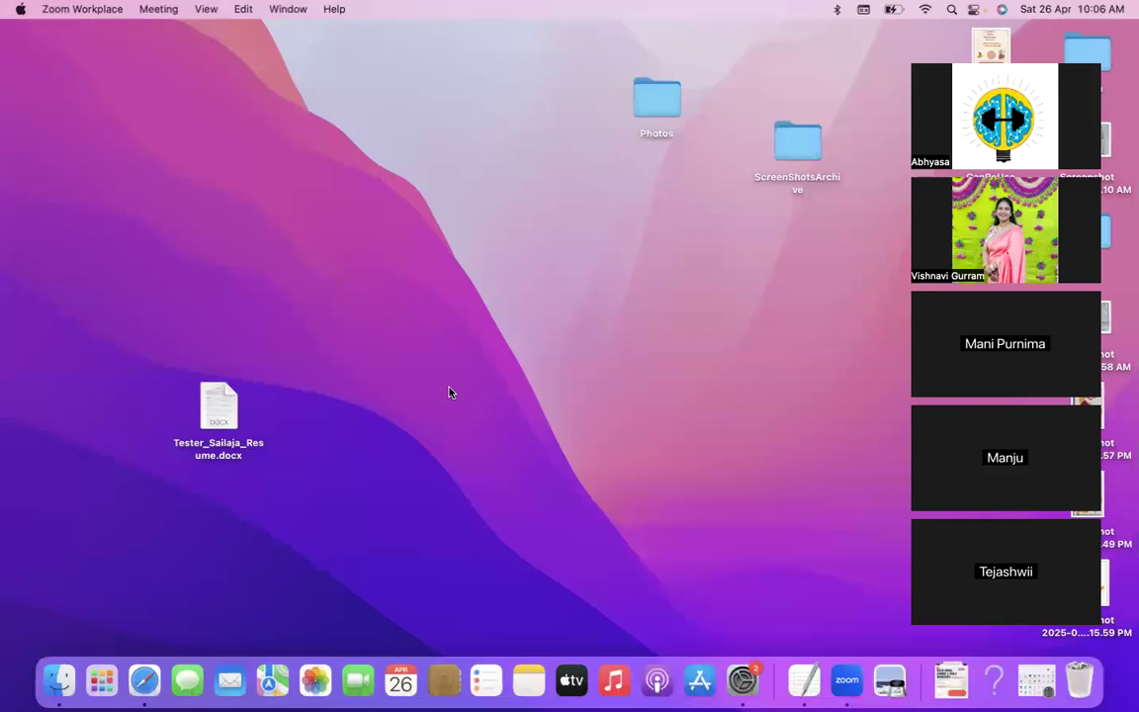
Switch to the Safari browser and open the Excel Knowledge Book document.
key("ctrl+Right")
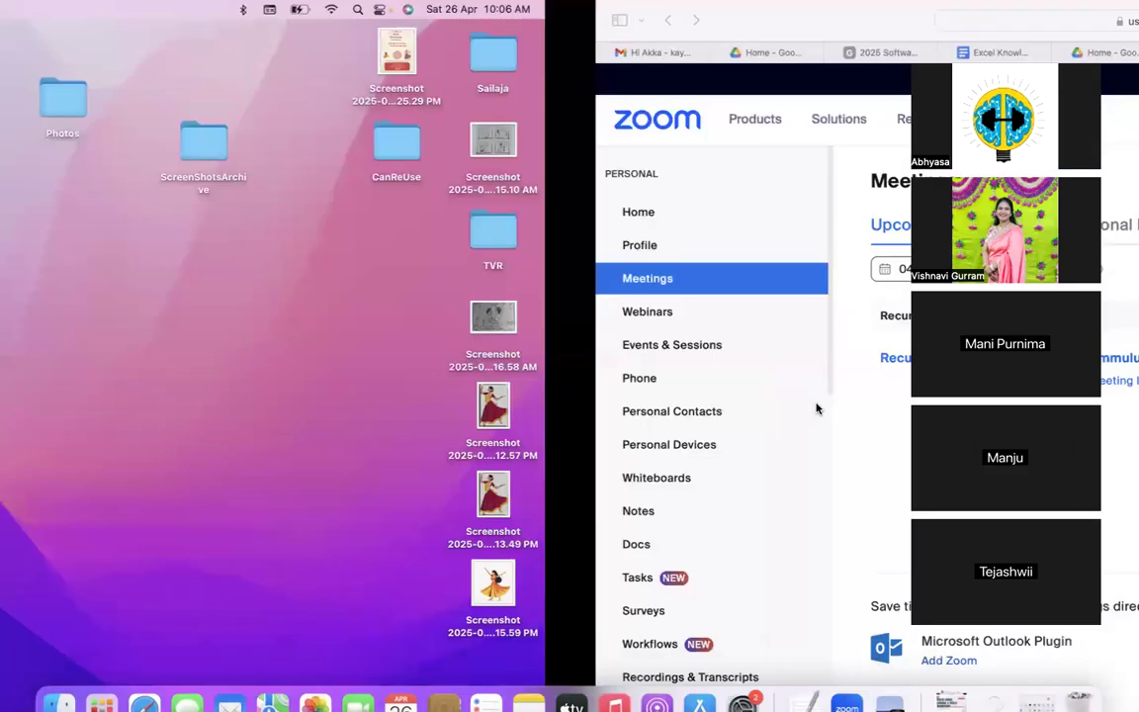
key("ctrl+Right")
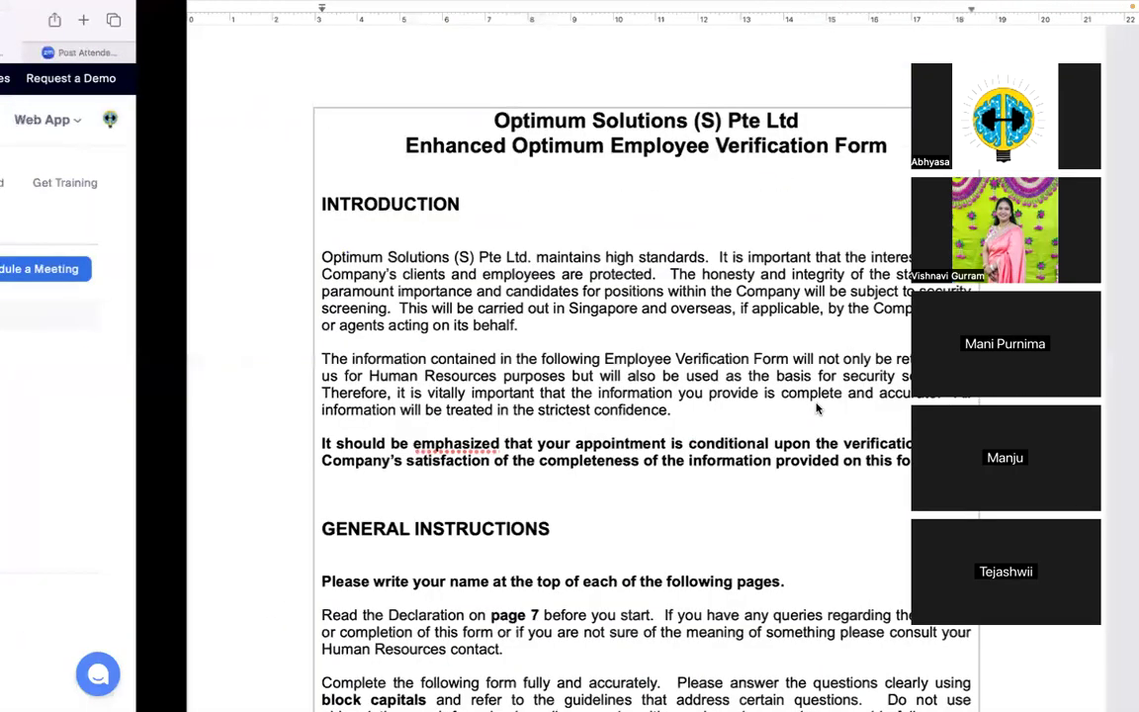
key("ctrl+Left")
left_click(736, 54)
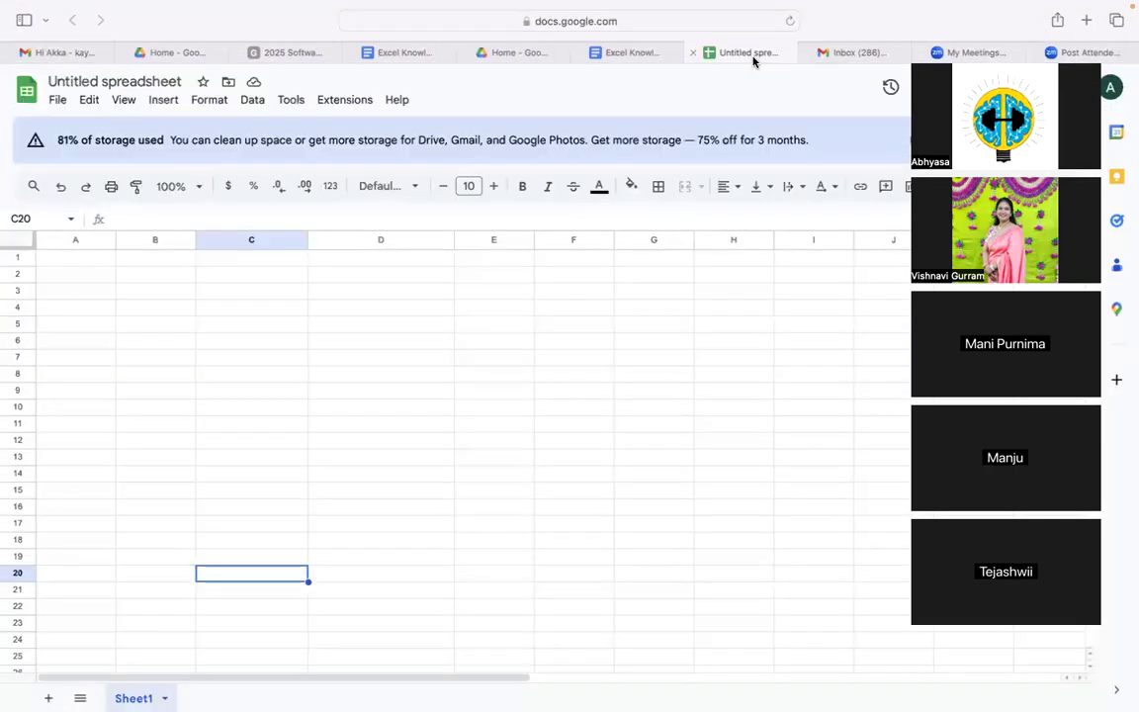
left_click(622, 52)
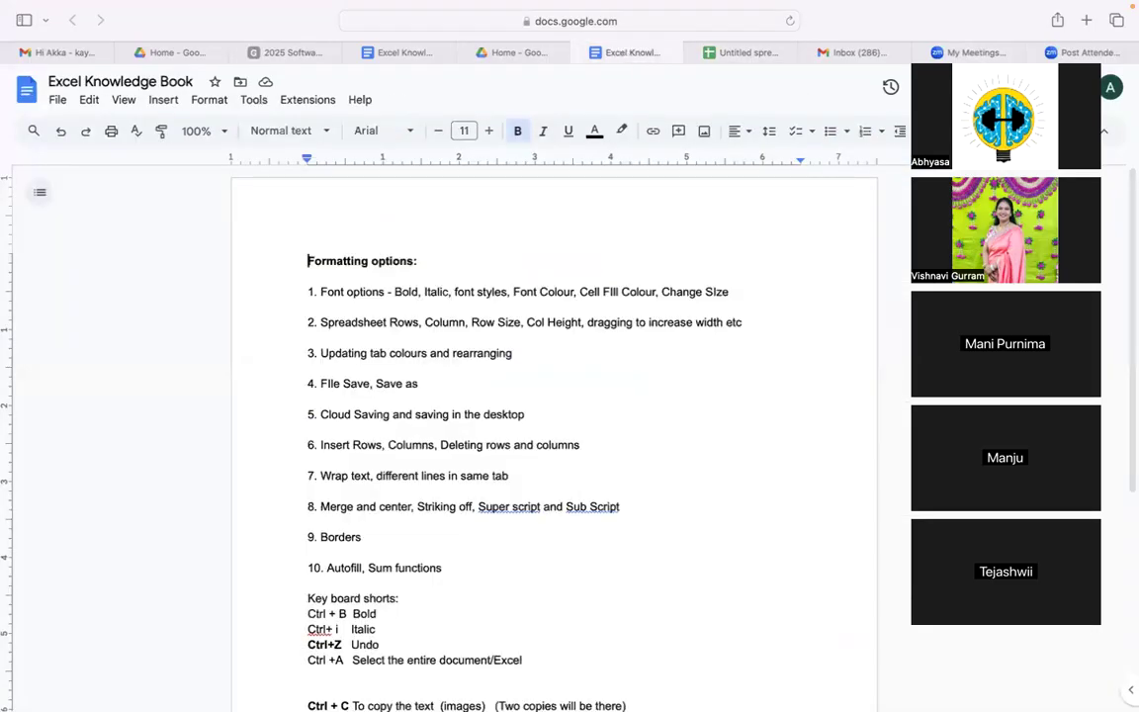
left_click(934, 56)
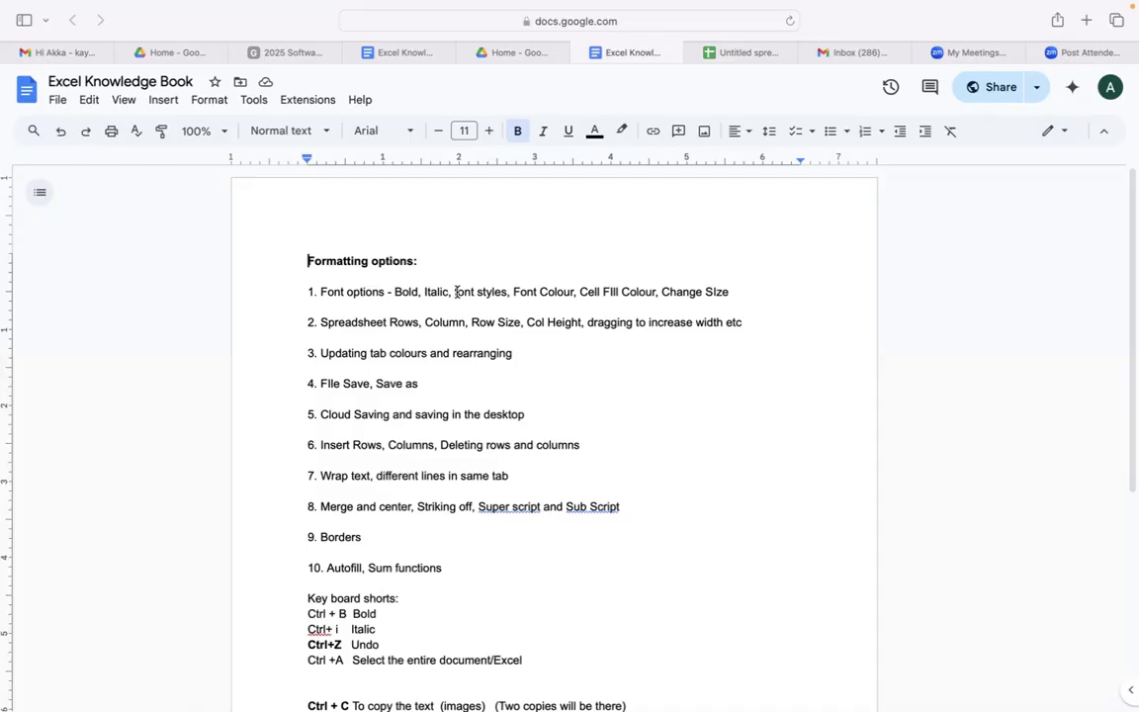
View the available fonts and add the word "Template" after the "Formatting options:" heading.
left_click(409, 137)
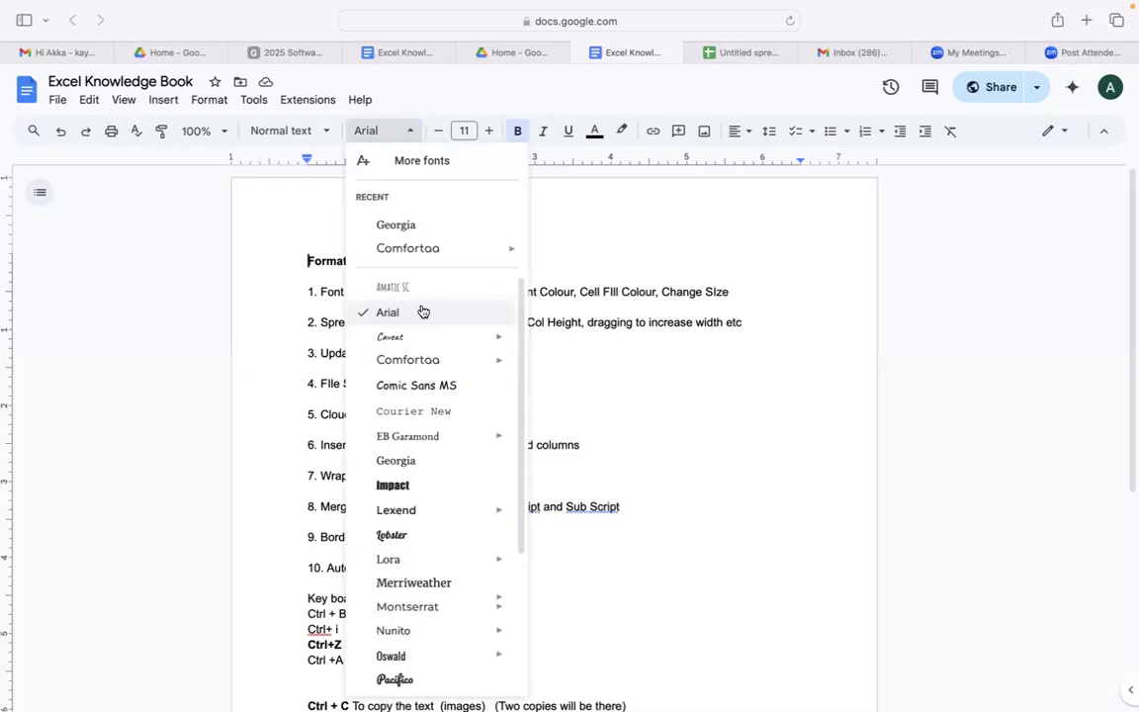
left_click(595, 211)
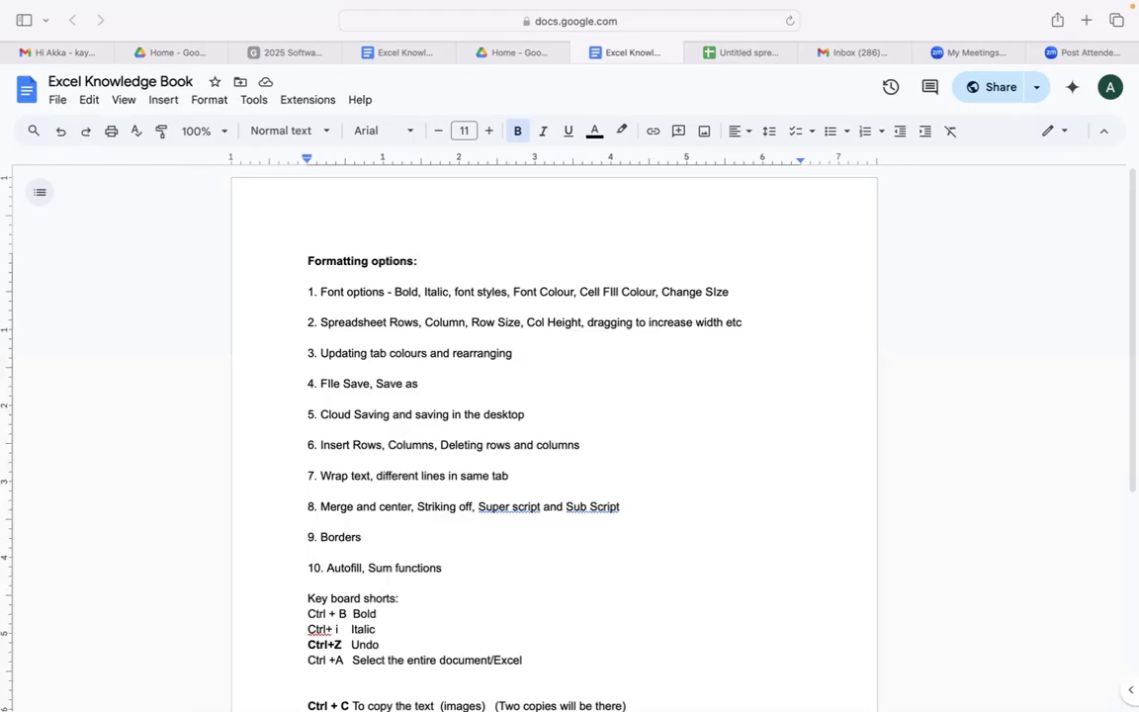
type("Template")
double_click(512, 262)
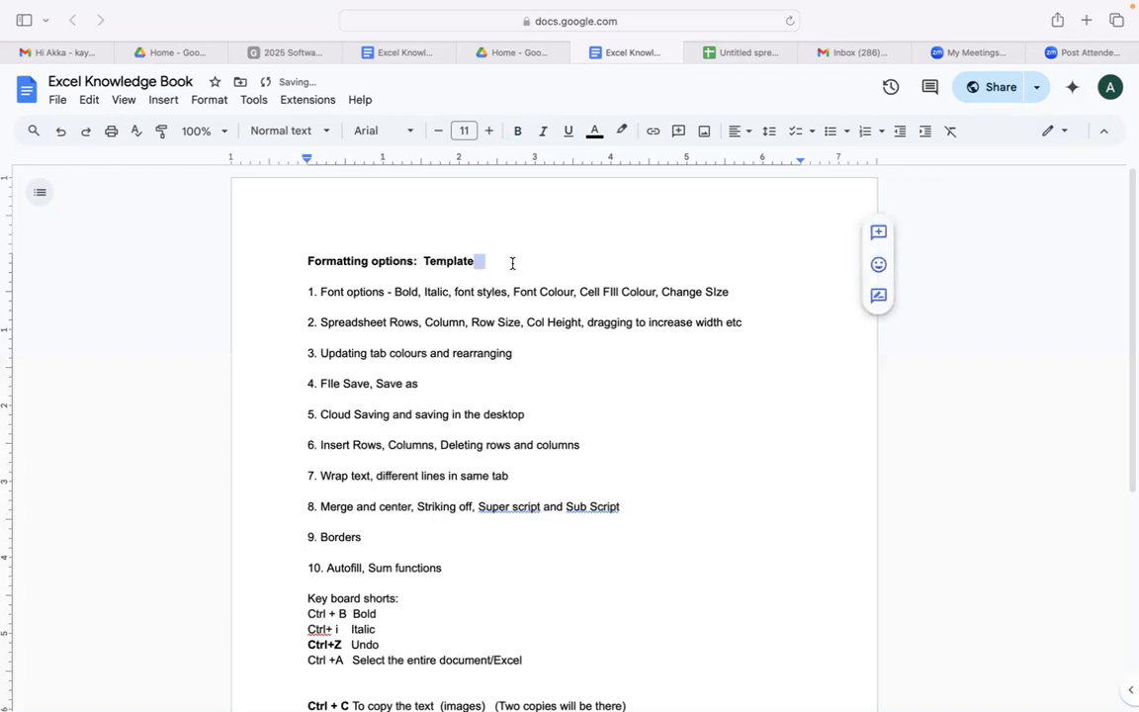
left_click(501, 254)
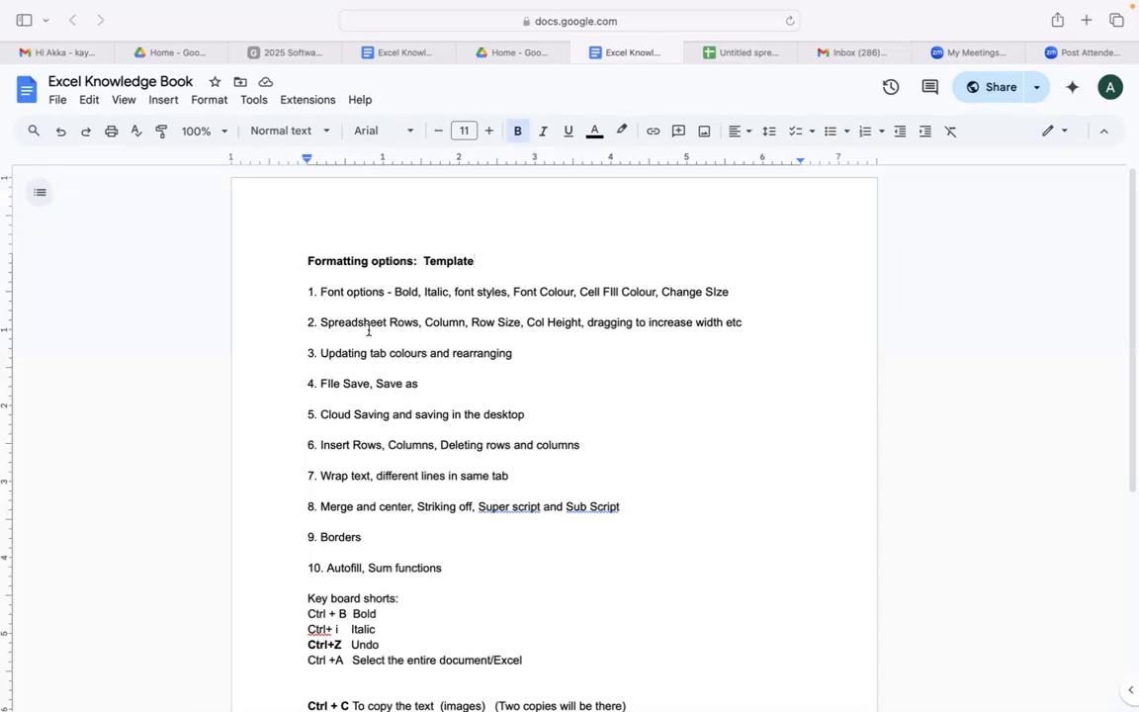
Insert the sample line "11.mwmdwdwq 12.nkk" below "9. Borders" and delete its text again.
left_click(590, 524)
key("Return")
type("11.mwmdwdwq")
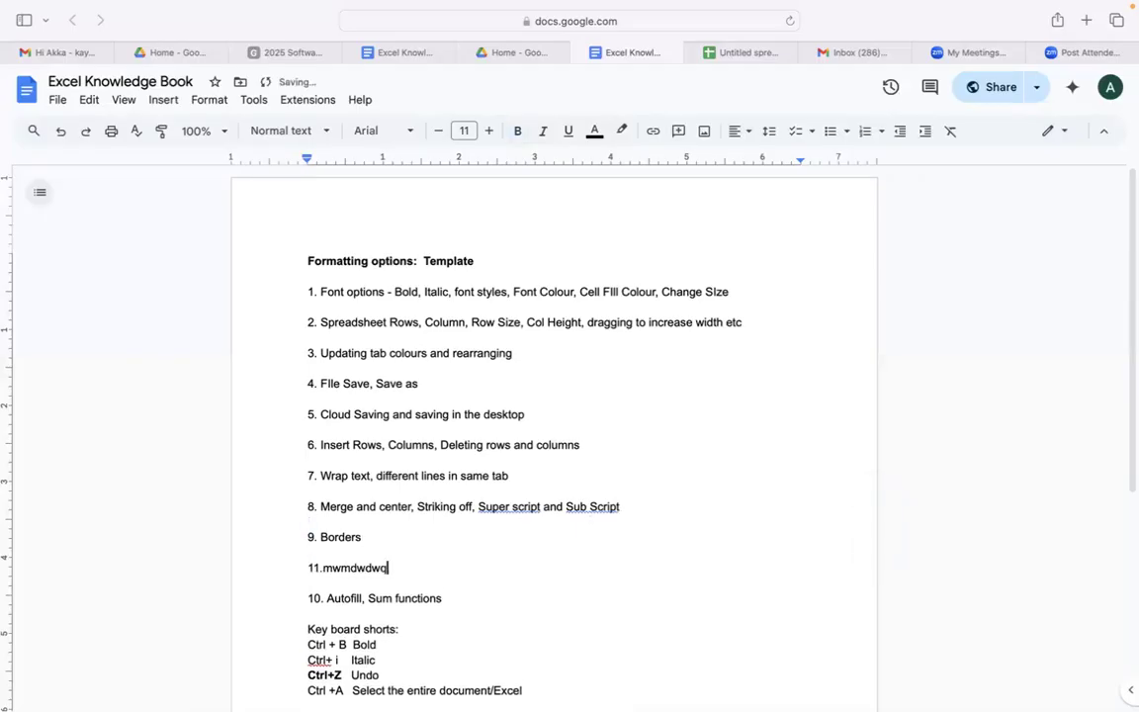
type(" 12.nkk")
left_click_drag(444, 568, 303, 561)
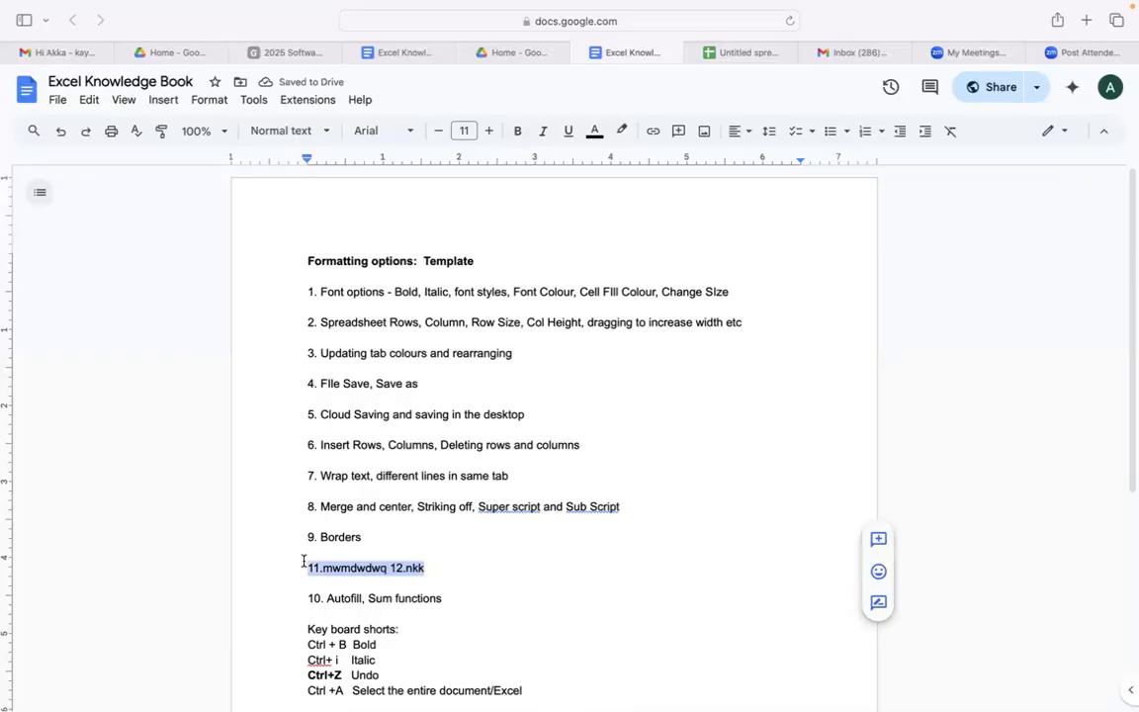
key("BackSpace")
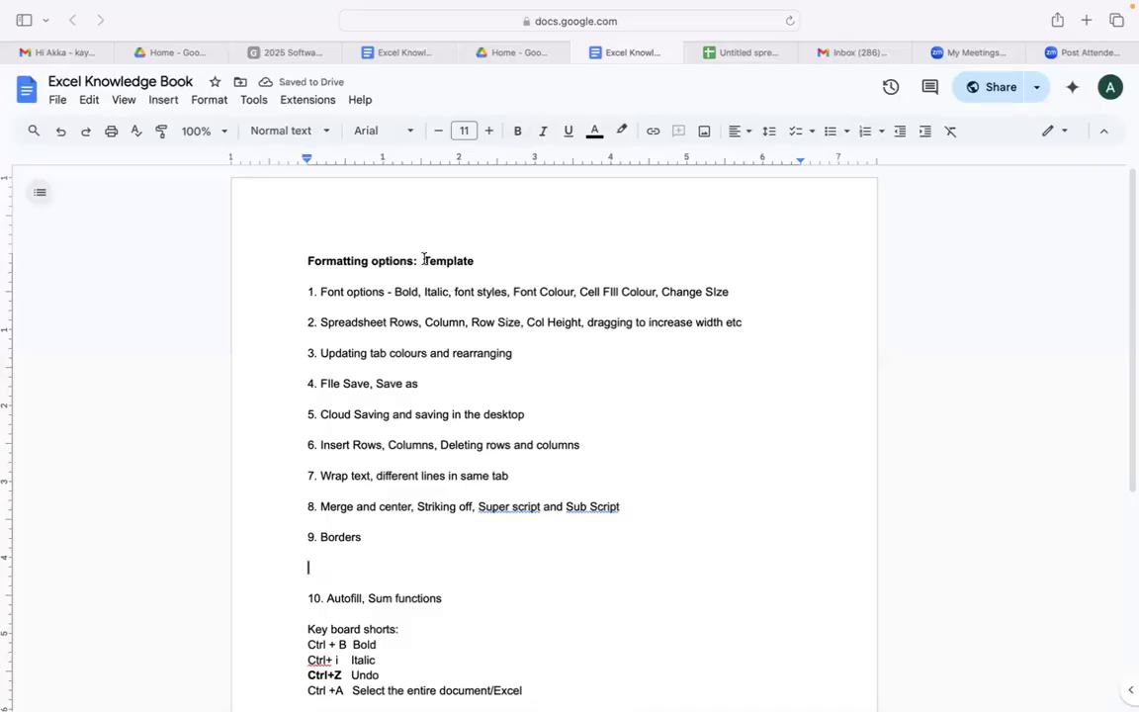
Apply bold to the word "Template" in the heading line.
left_click_drag(426, 260, 476, 265)
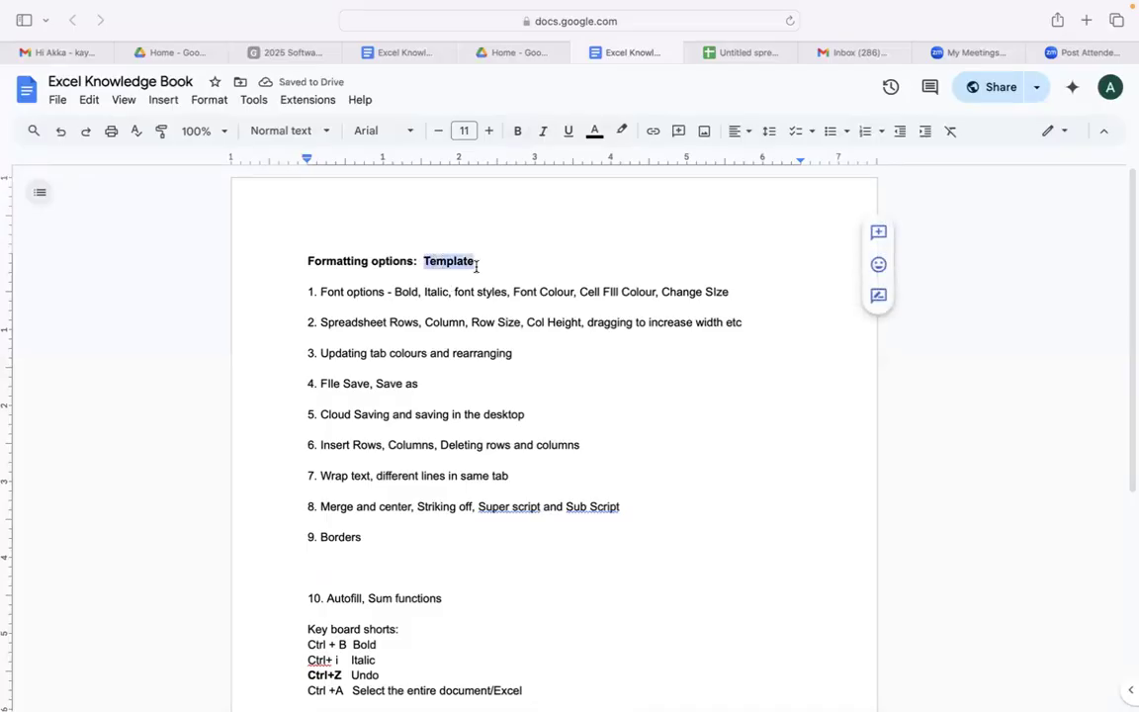
key("super+b")
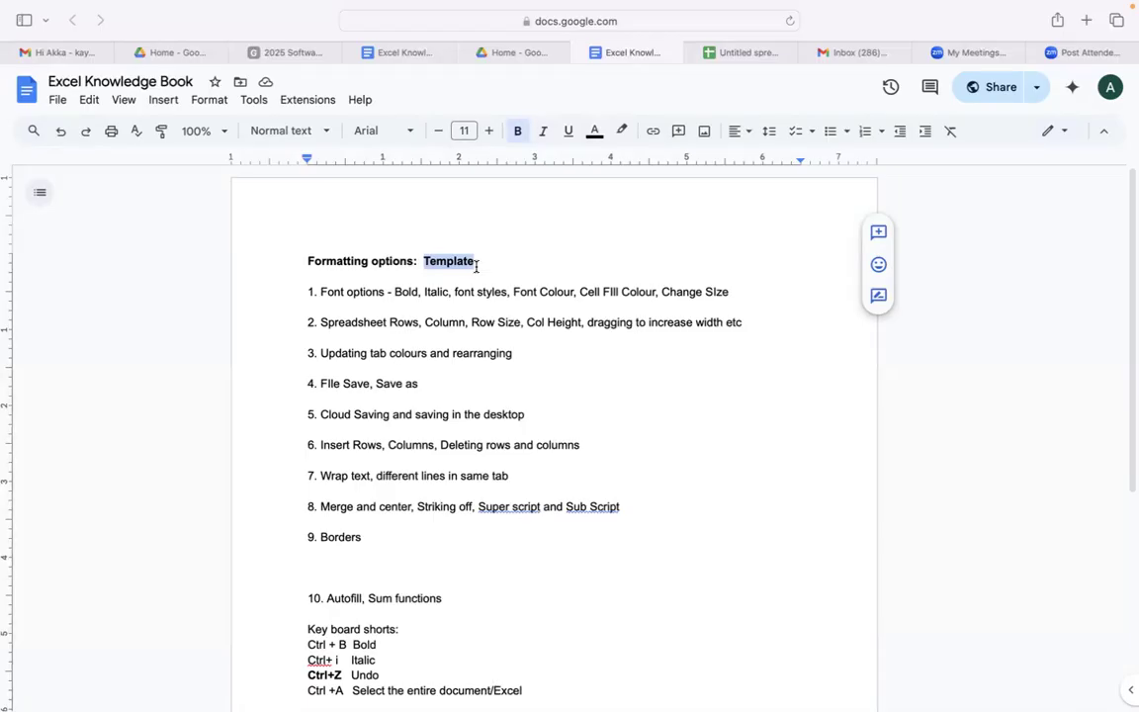
left_click(502, 260)
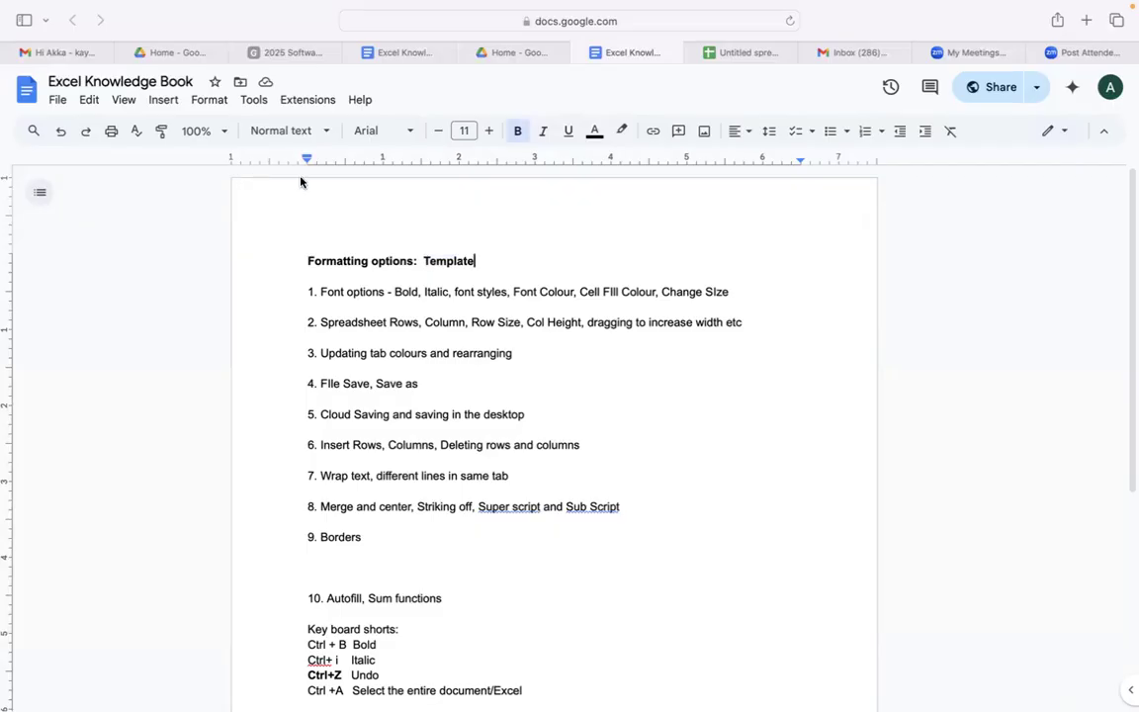
left_click(158, 130)
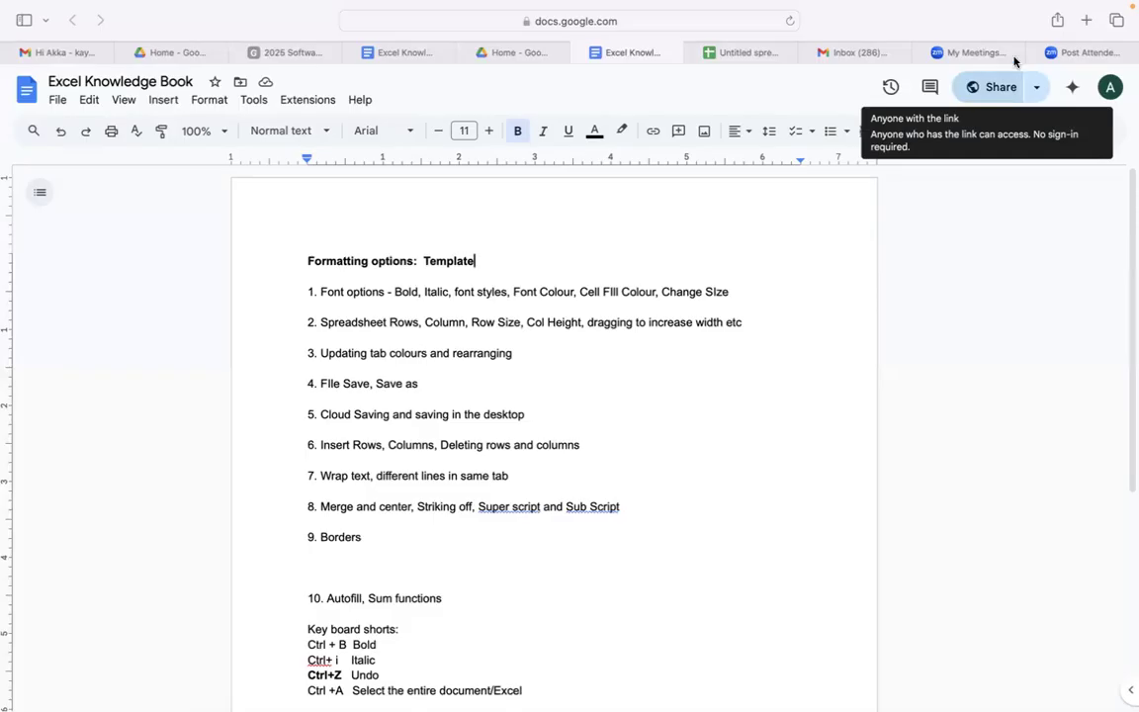
left_click(1092, 60)
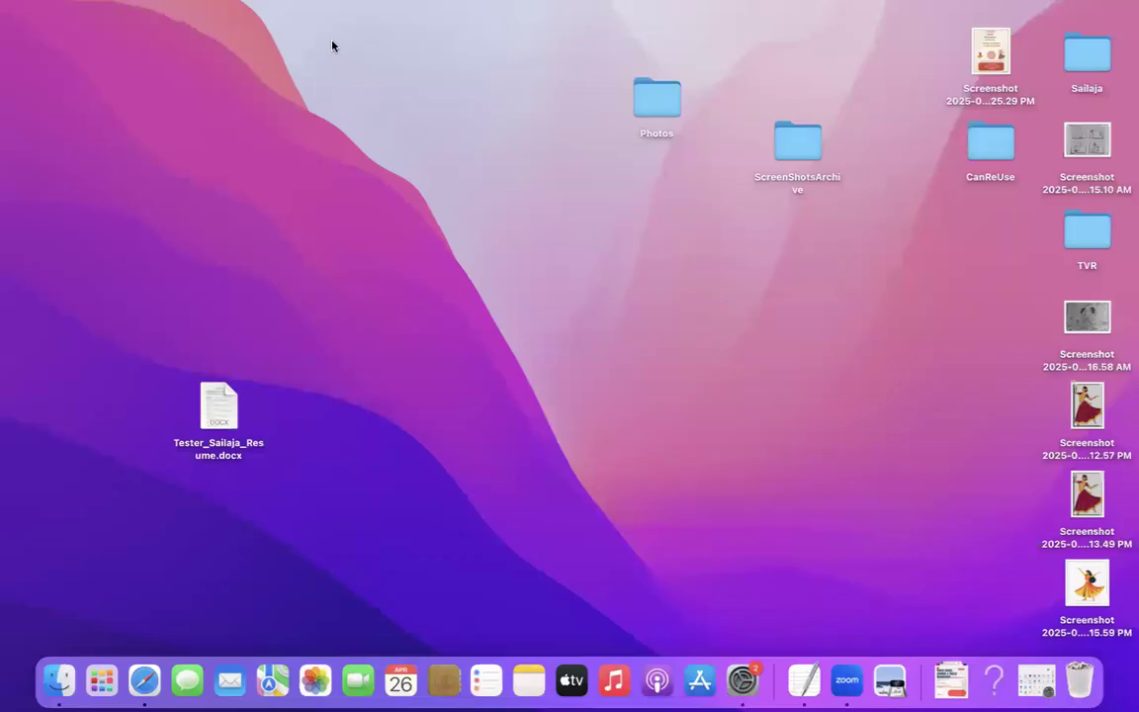
key("ctrl+Right")
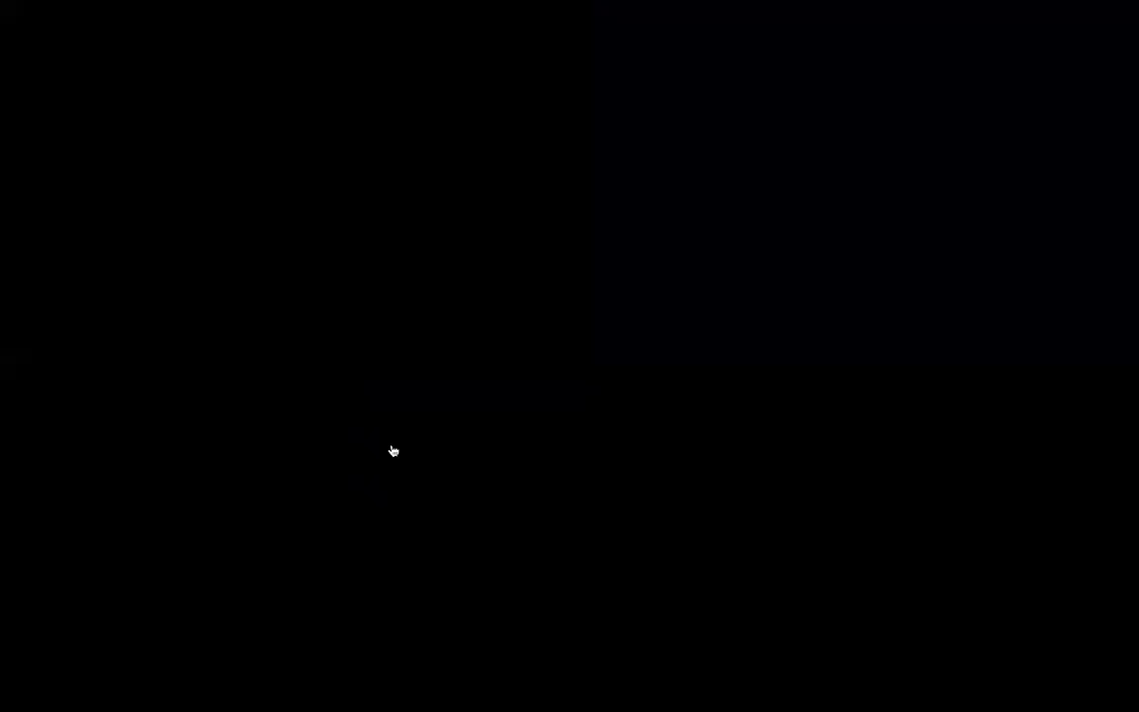
key("ctrl+Left")
key("ctrl+Right")
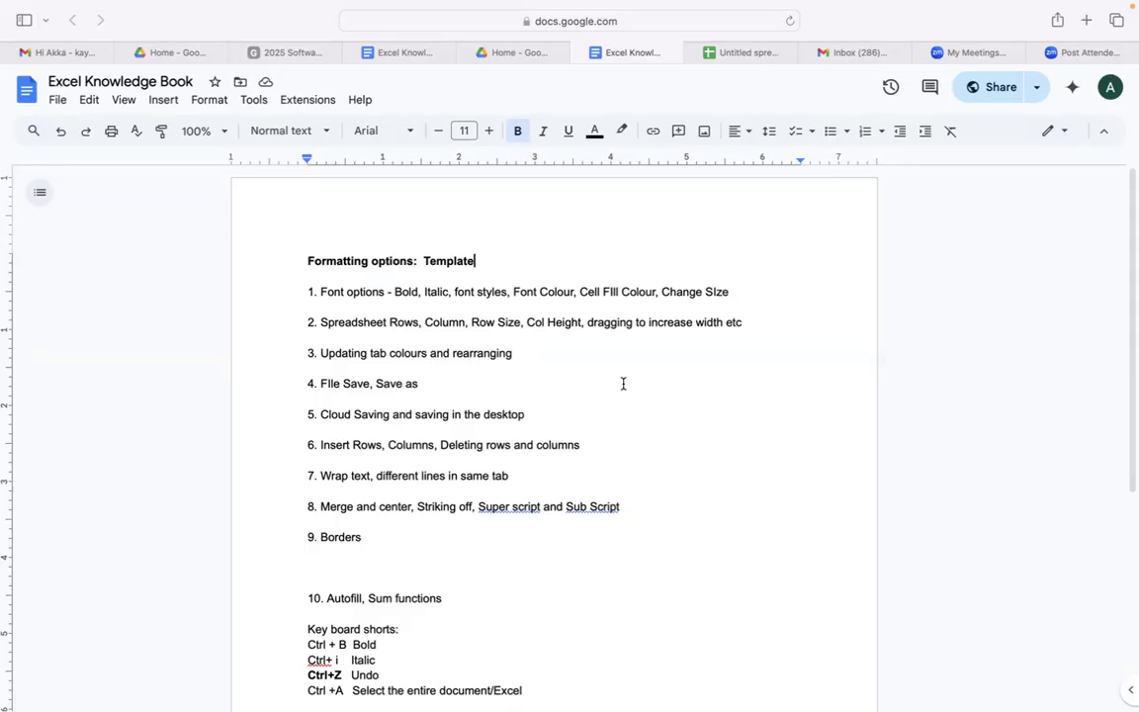
left_click(509, 363)
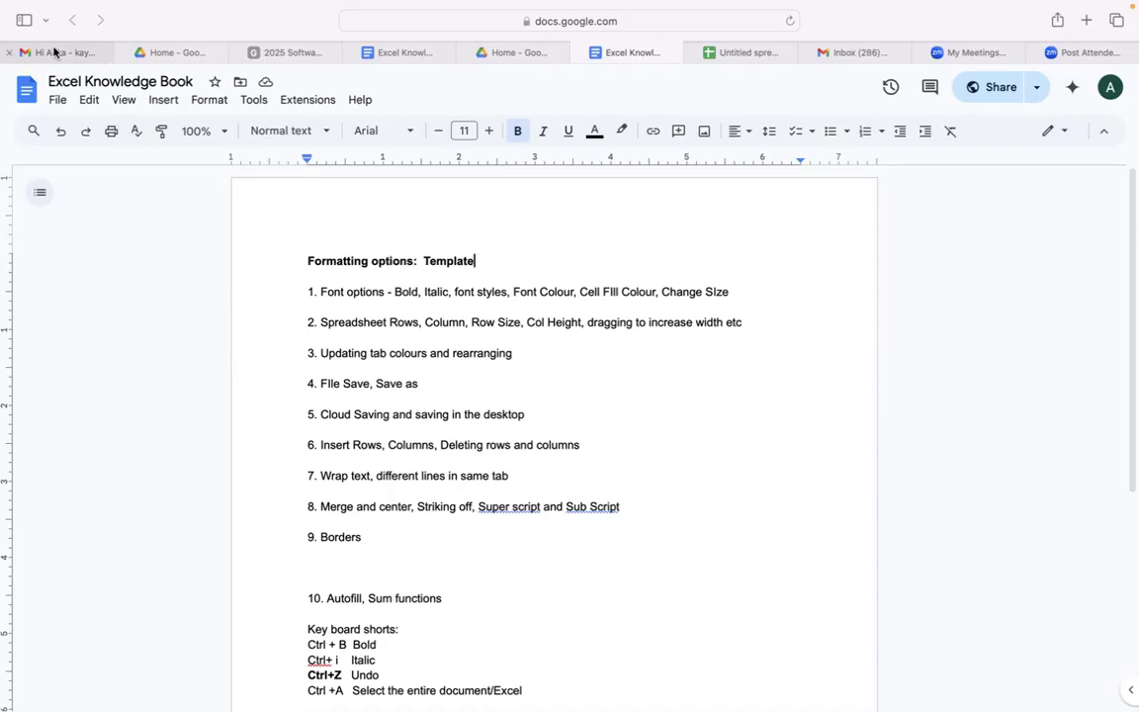
Close the first Gmail page and replace the word "tab" with "cell" in item 7 of the list.
left_click(7, 54)
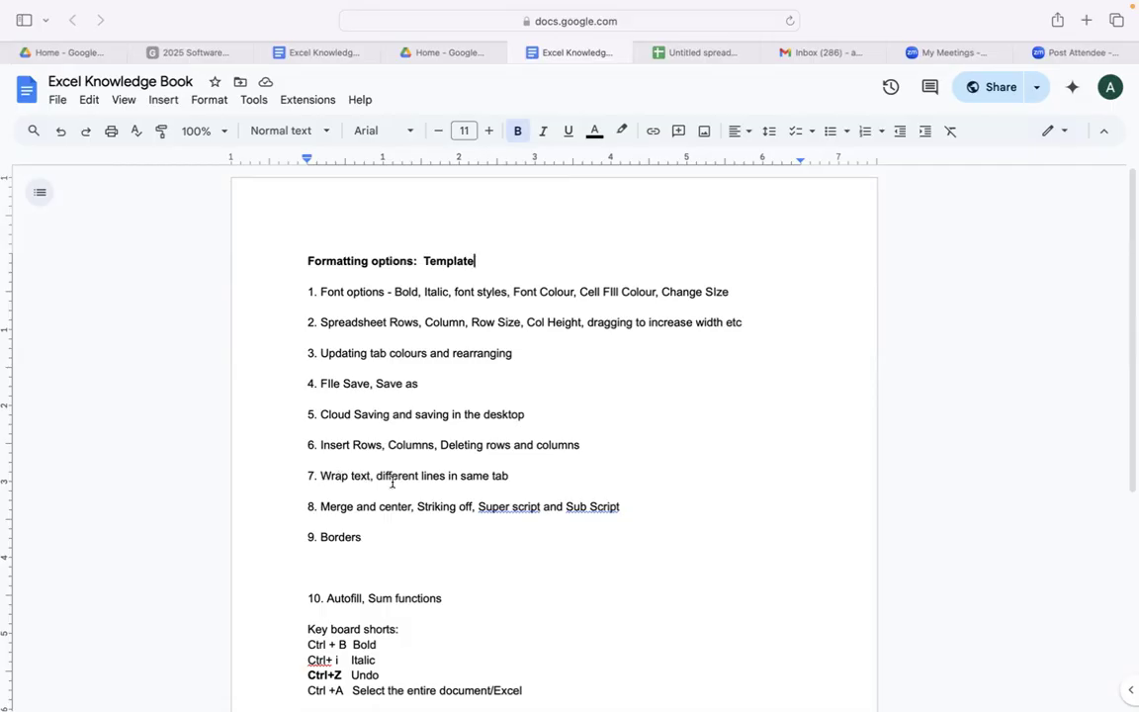
double_click(499, 475)
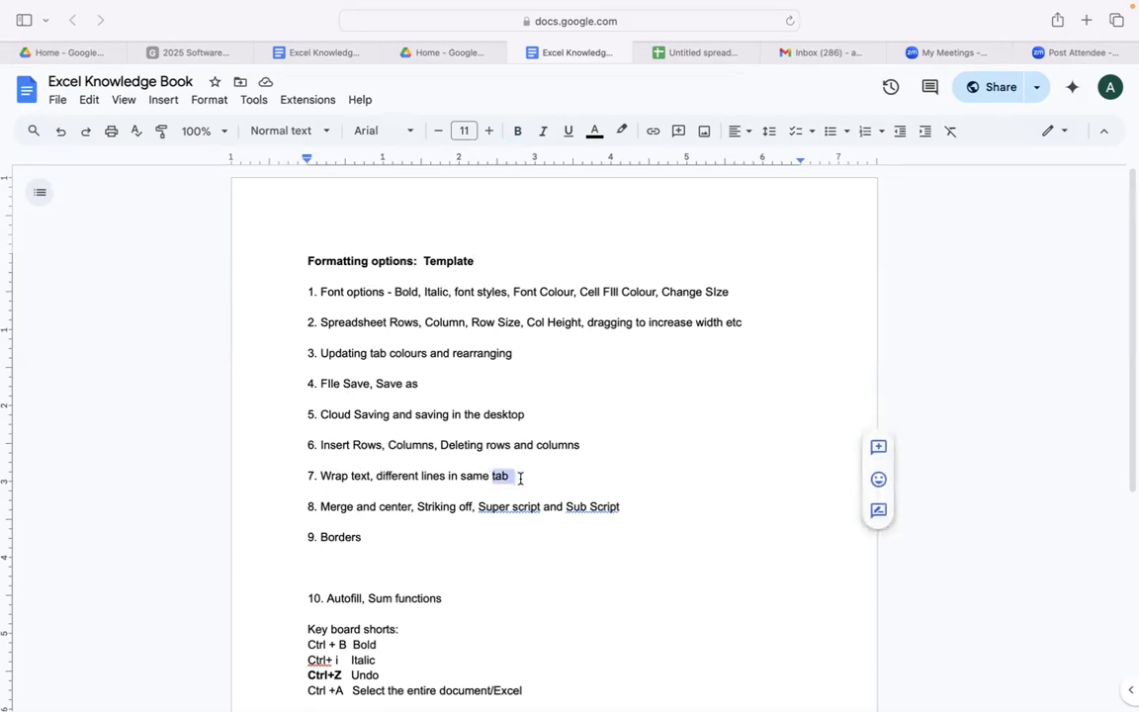
type("cell")
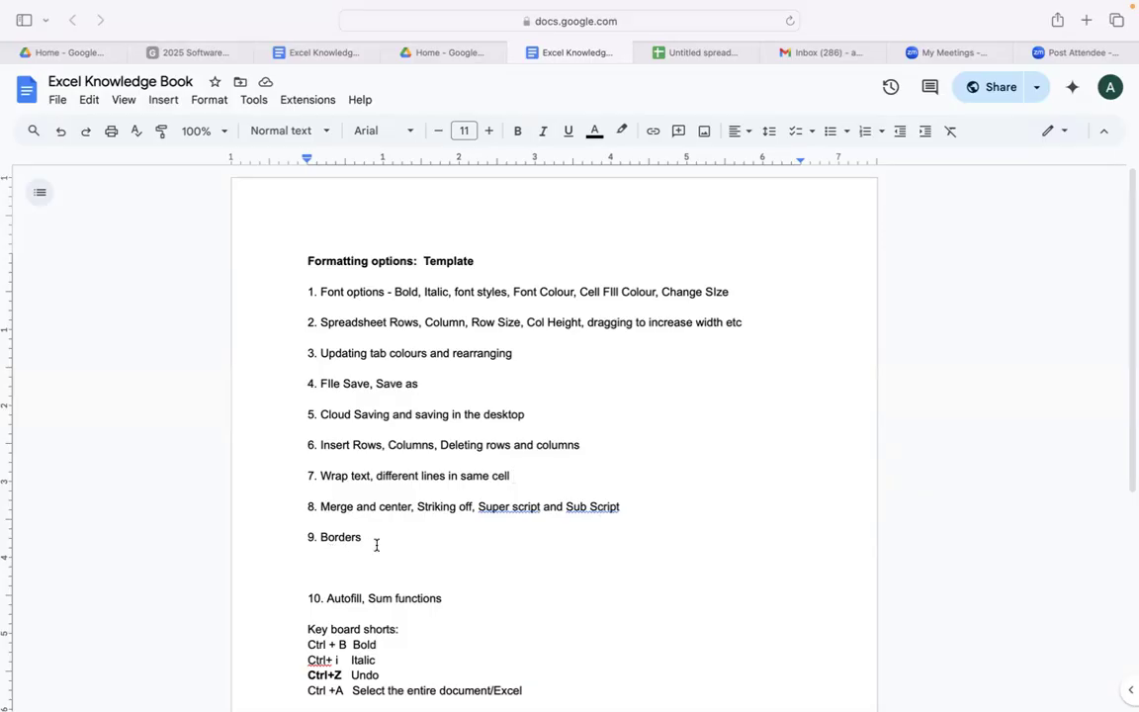
Delete the extra blank line above "10. Autofill, Sum functions".
scroll(375, 545, "down", 3)
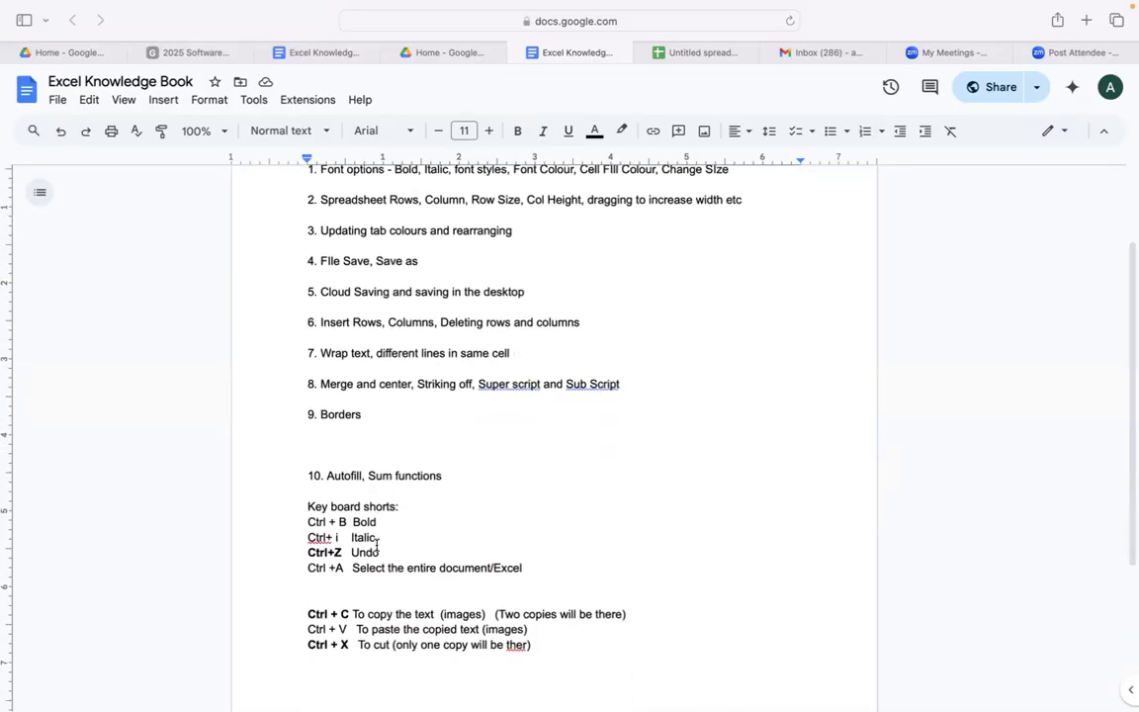
left_click_drag(327, 475, 446, 482)
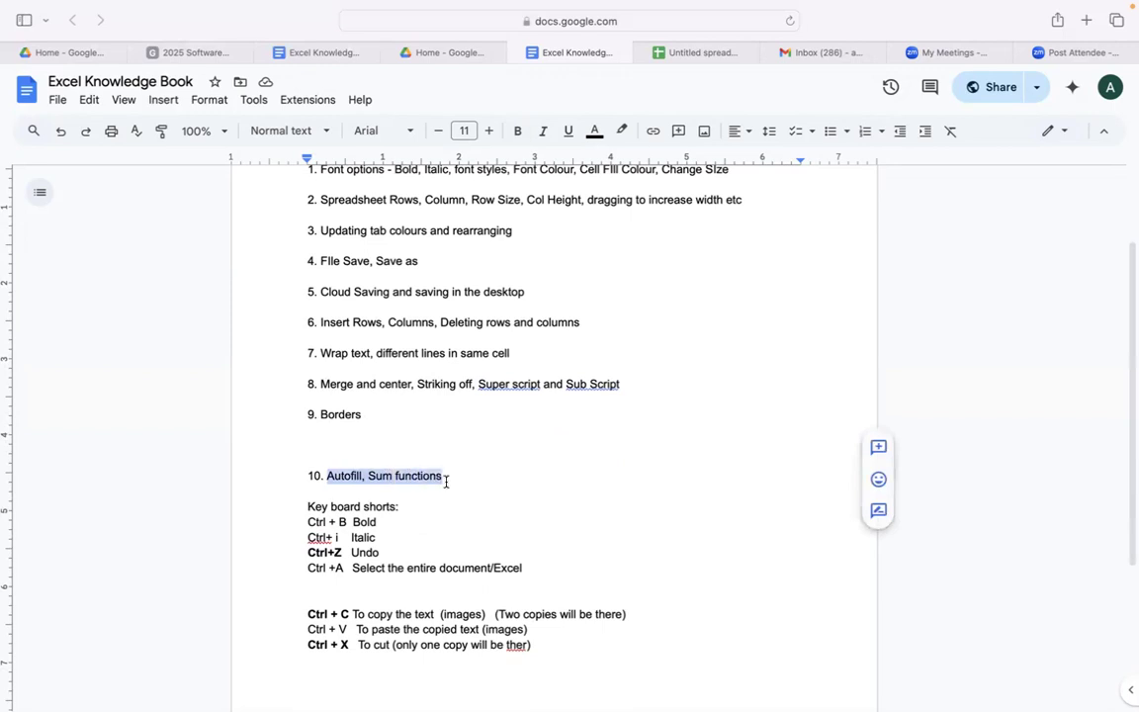
left_click_drag(446, 481, 359, 458)
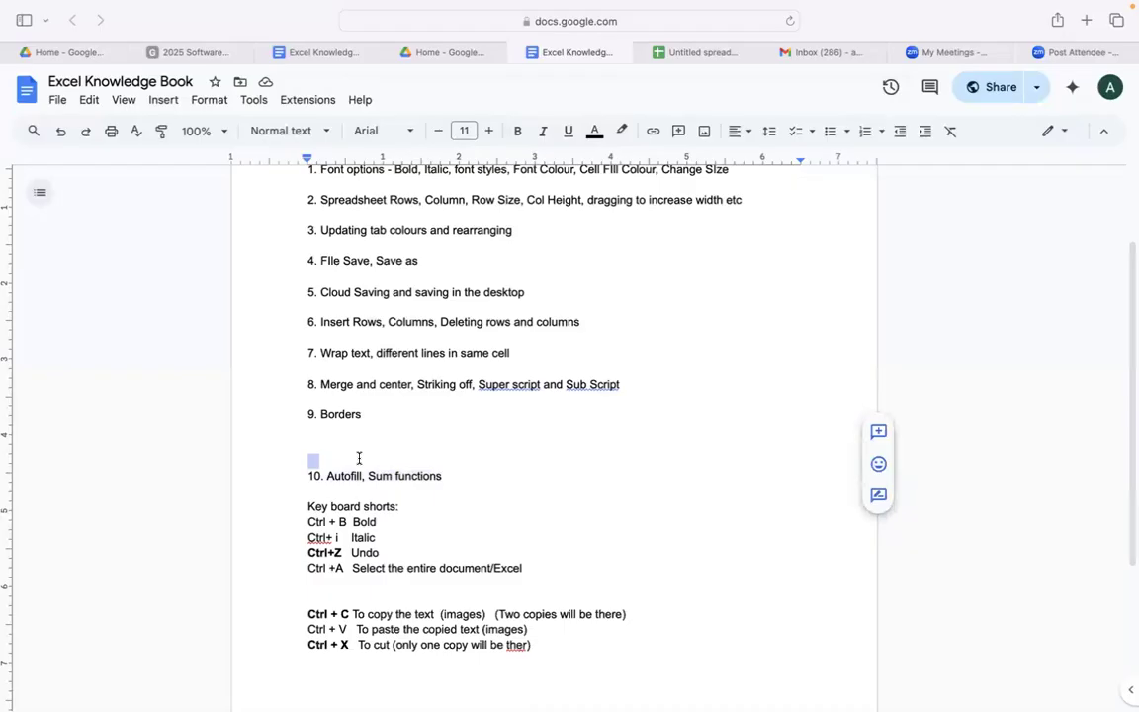
key("BackSpace")
left_click(461, 451)
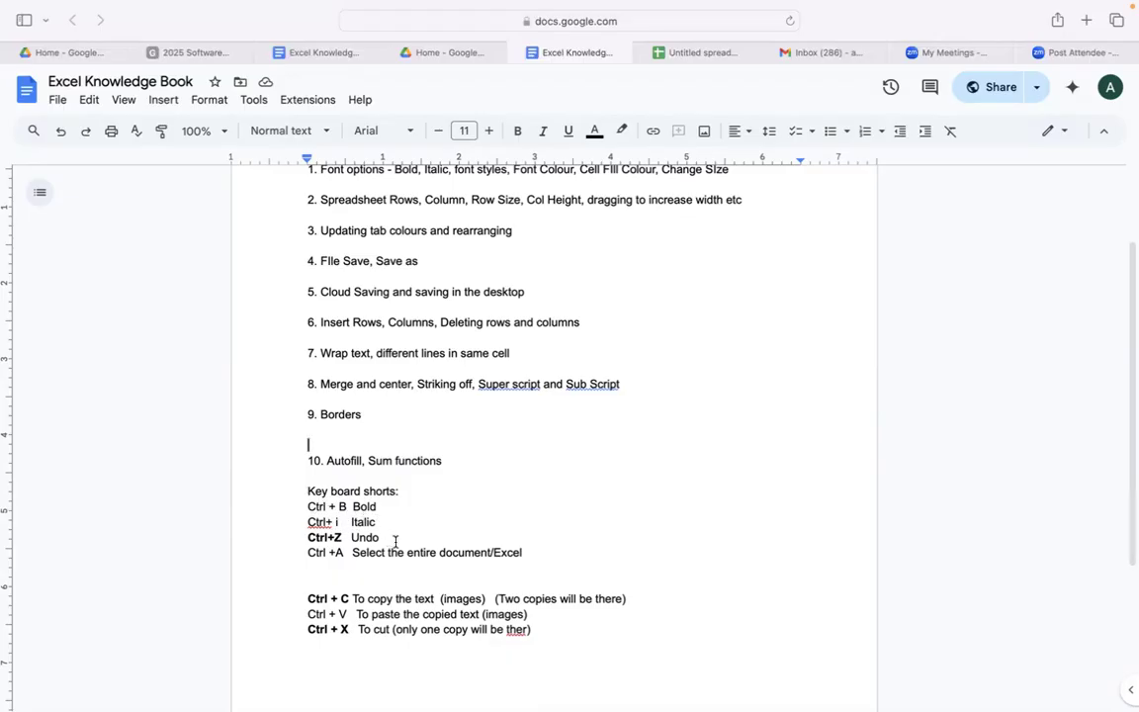
scroll(430, 587, "down", 1)
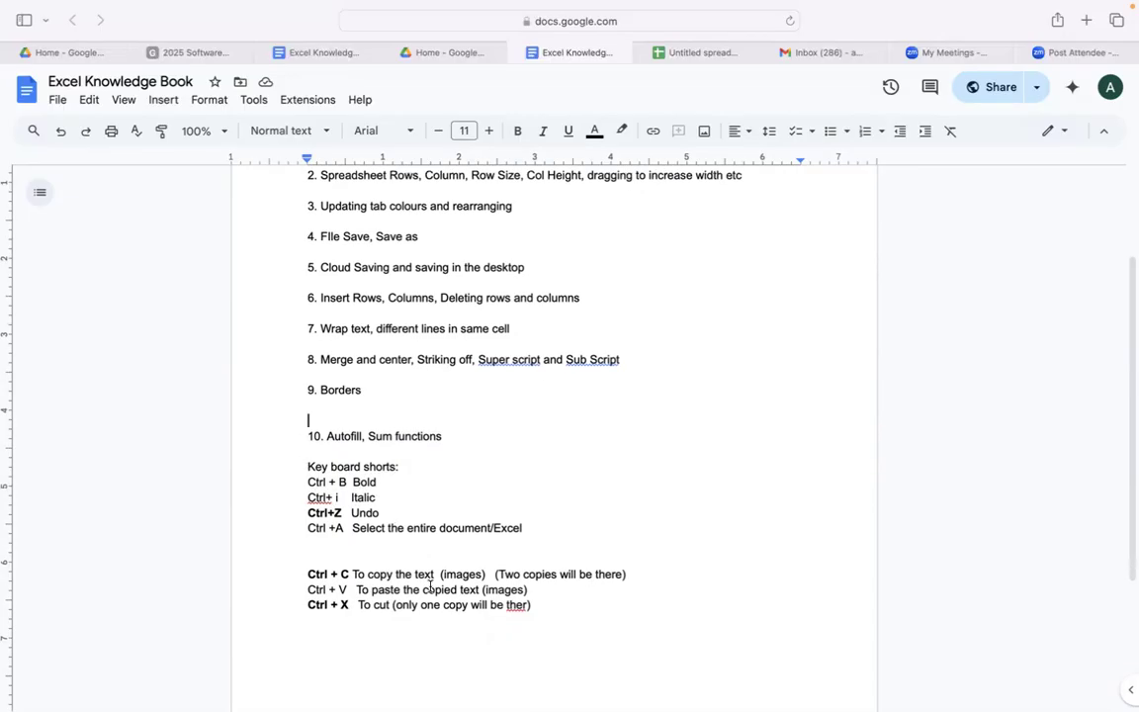
scroll(430, 587, "up", 5)
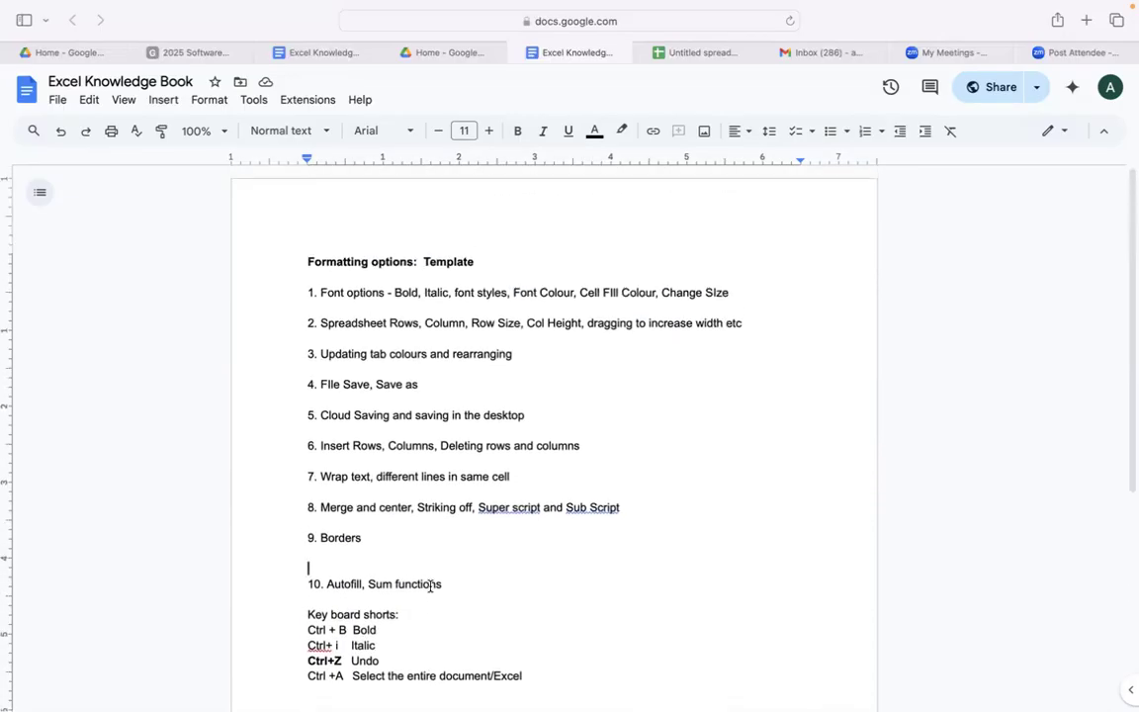
scroll(430, 587, "down", 2)
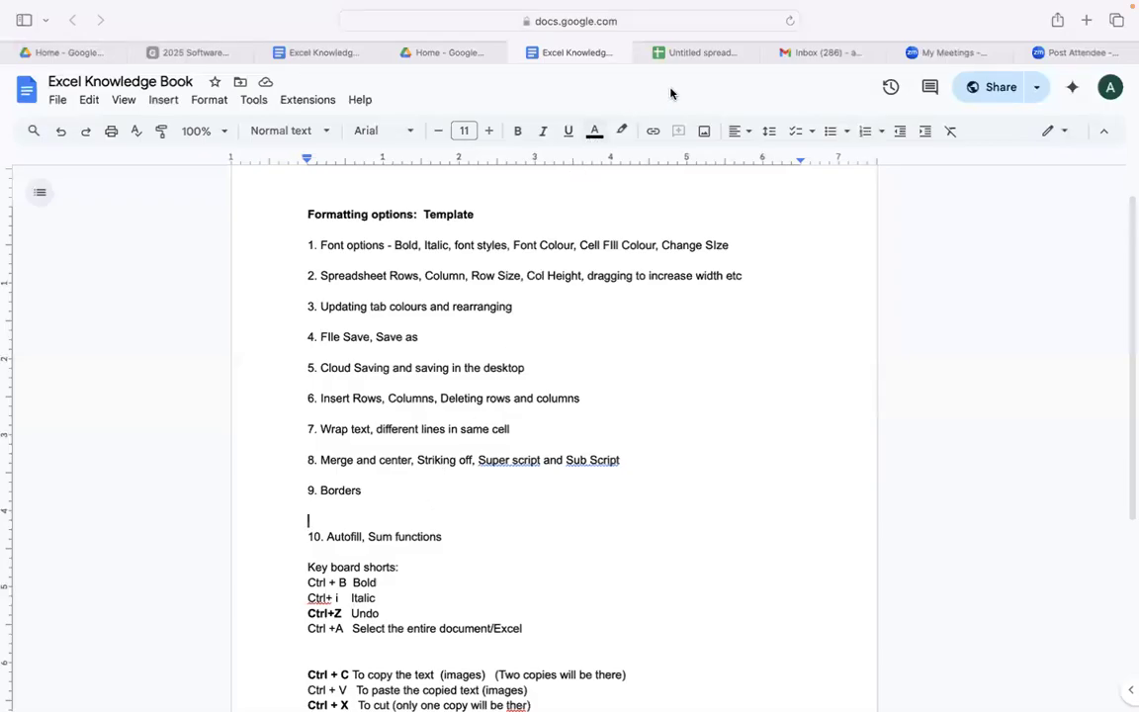
Create a new blank Google Sheets spreadsheet from Google Drive and select cell B6.
left_click(691, 61)
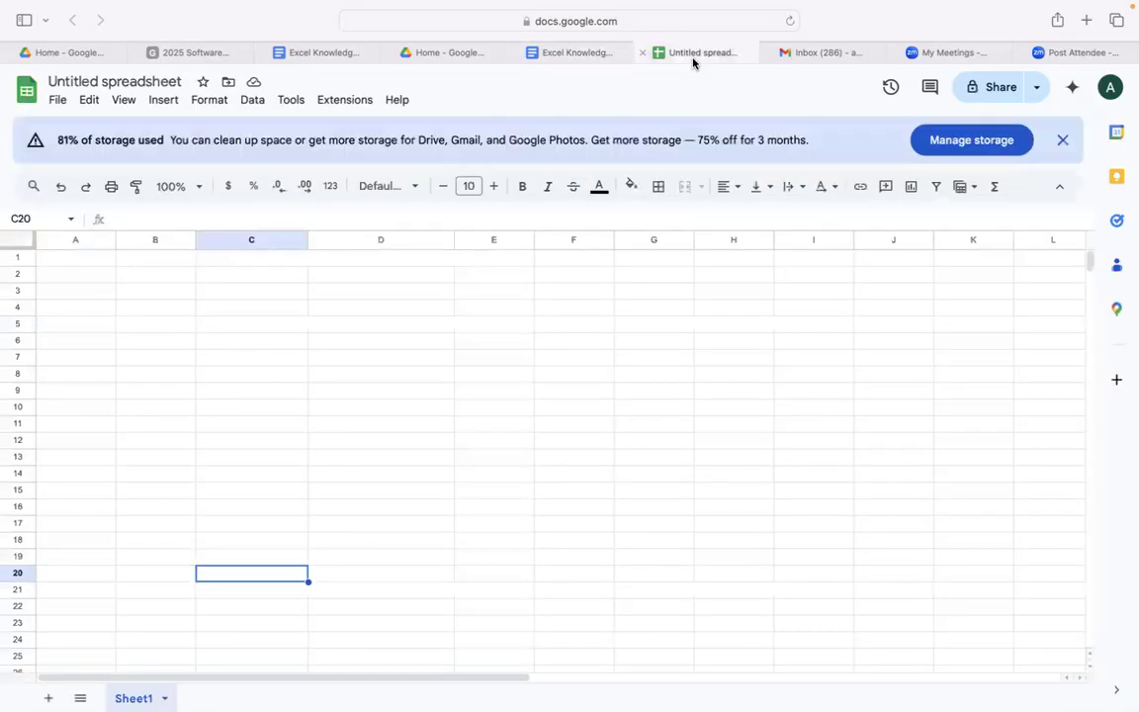
left_click(451, 57)
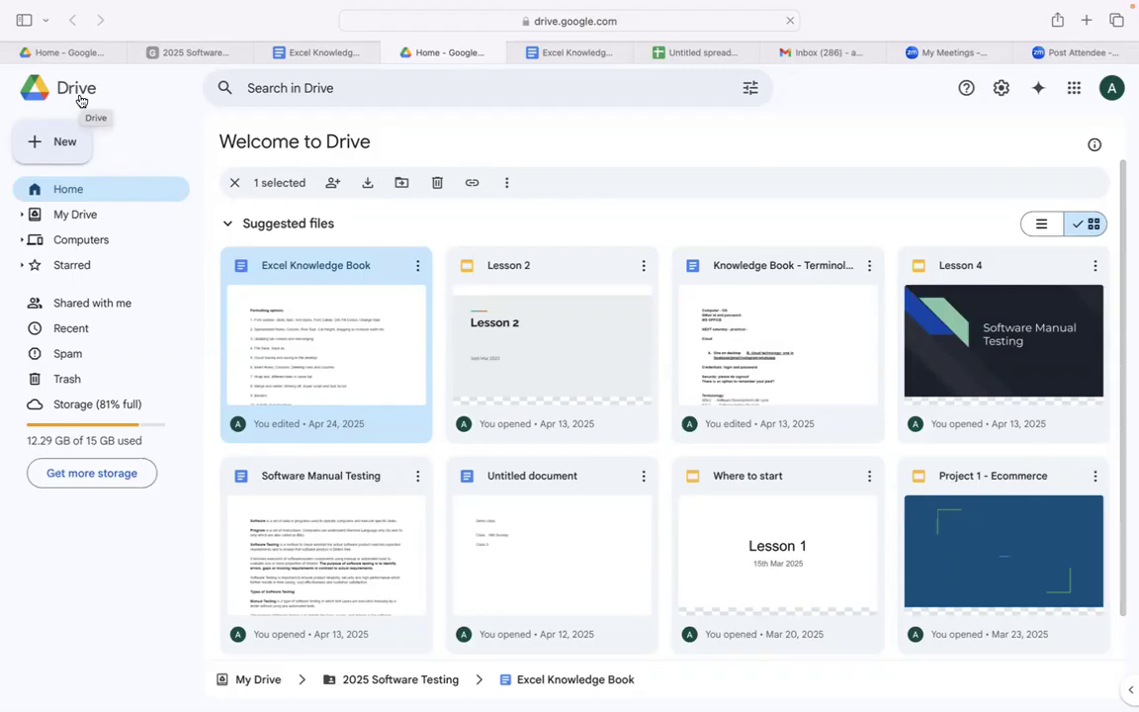
left_click(61, 148)
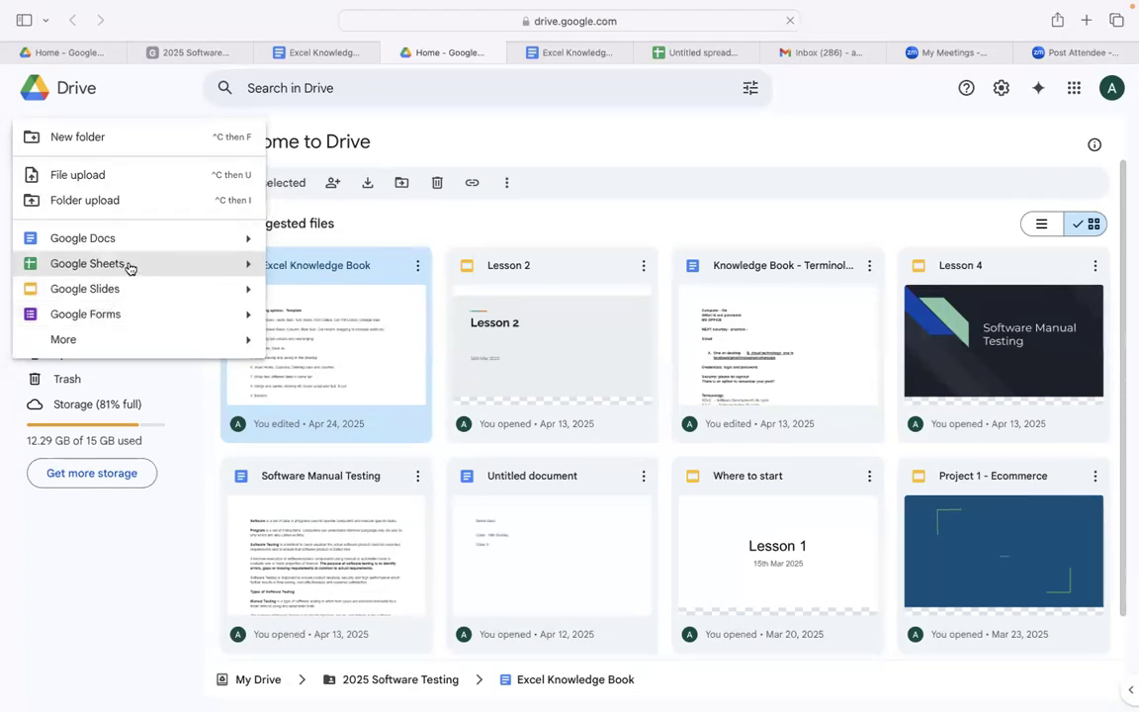
left_click(212, 262)
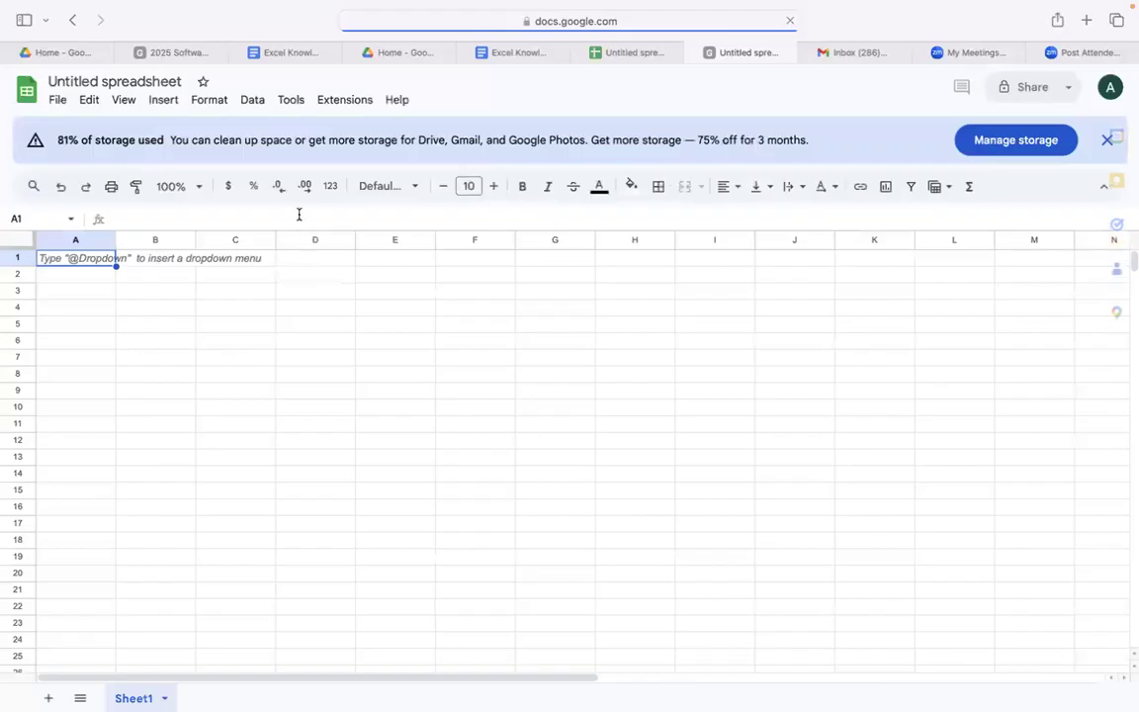
left_click(153, 340)
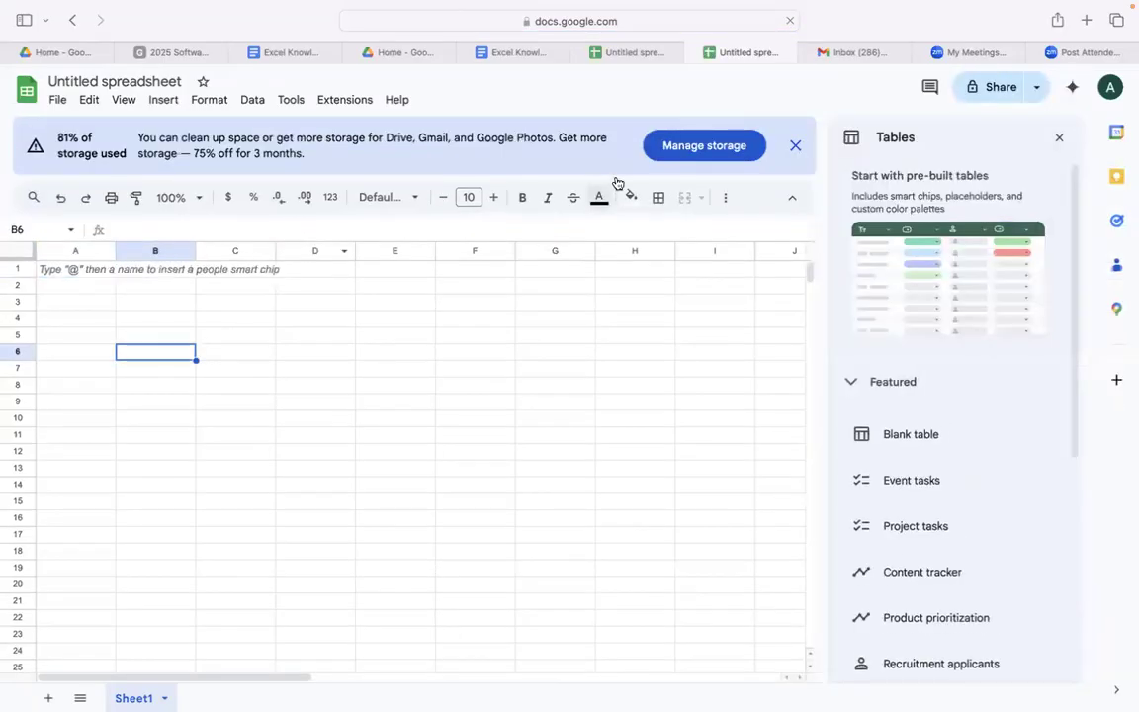
Close the pre-built Tables suggestions, then view the Excel Knowledge Book notes and Drive home before returning to the new spreadsheet.
left_click(1059, 140)
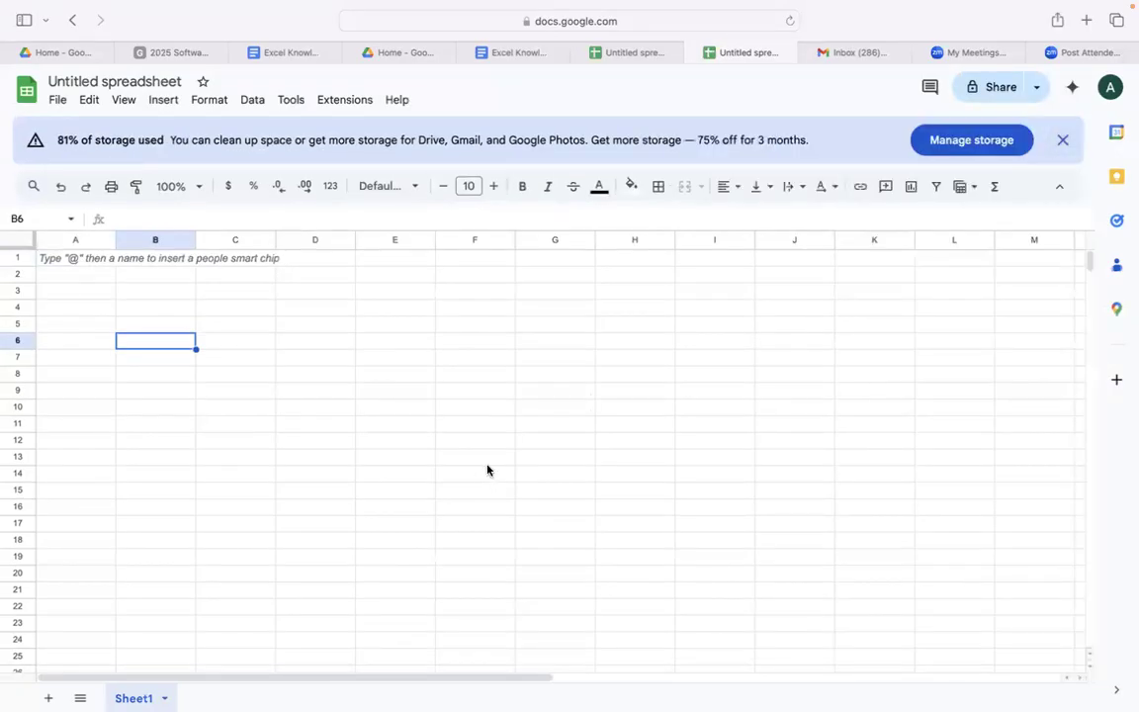
left_click(523, 56)
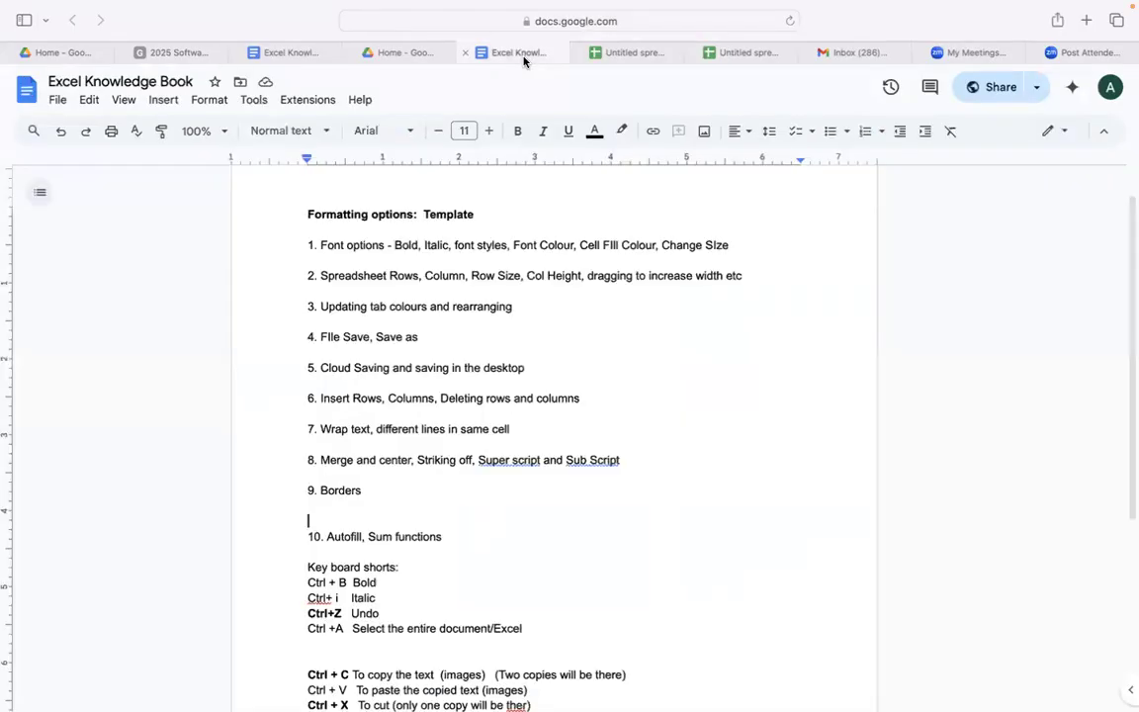
left_click(422, 52)
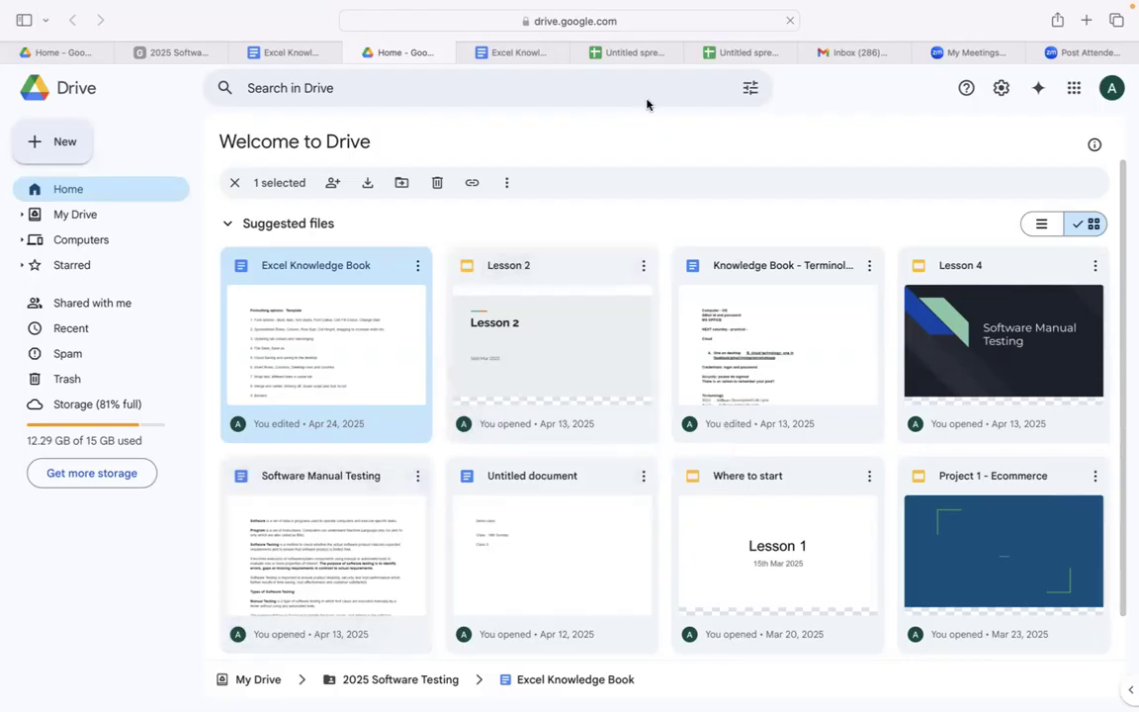
left_click(736, 52)
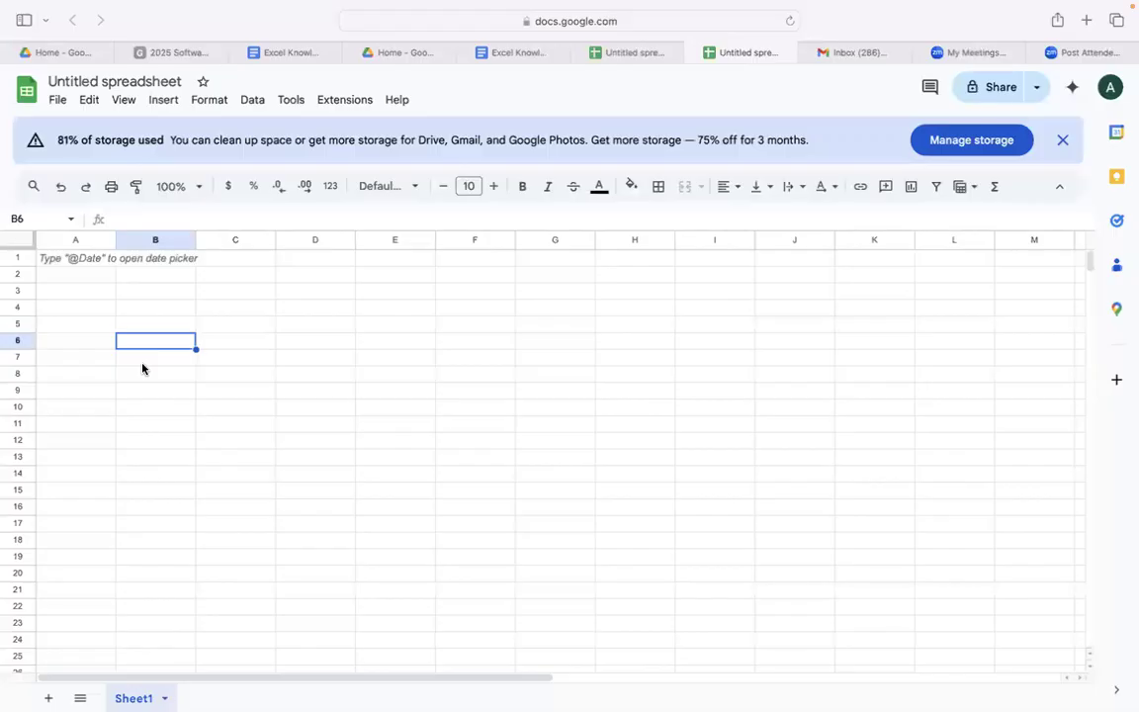
Enter the heading "Domain" in cell A3 of the new spreadsheet.
left_click(71, 298)
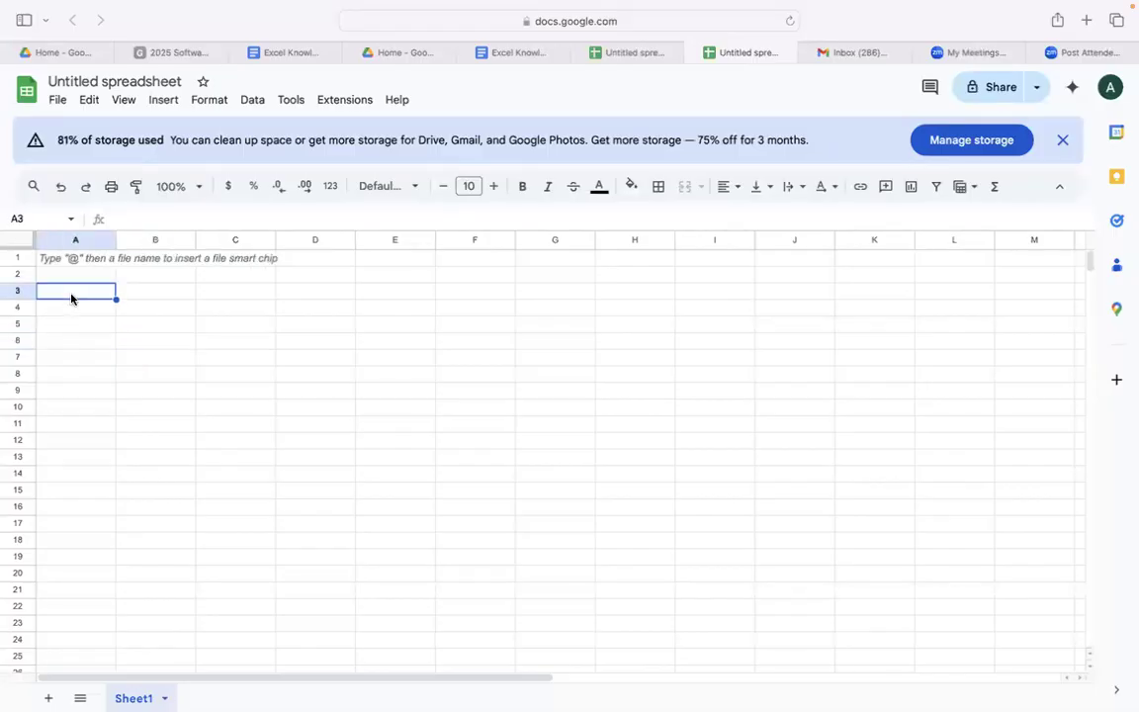
type("Domain")
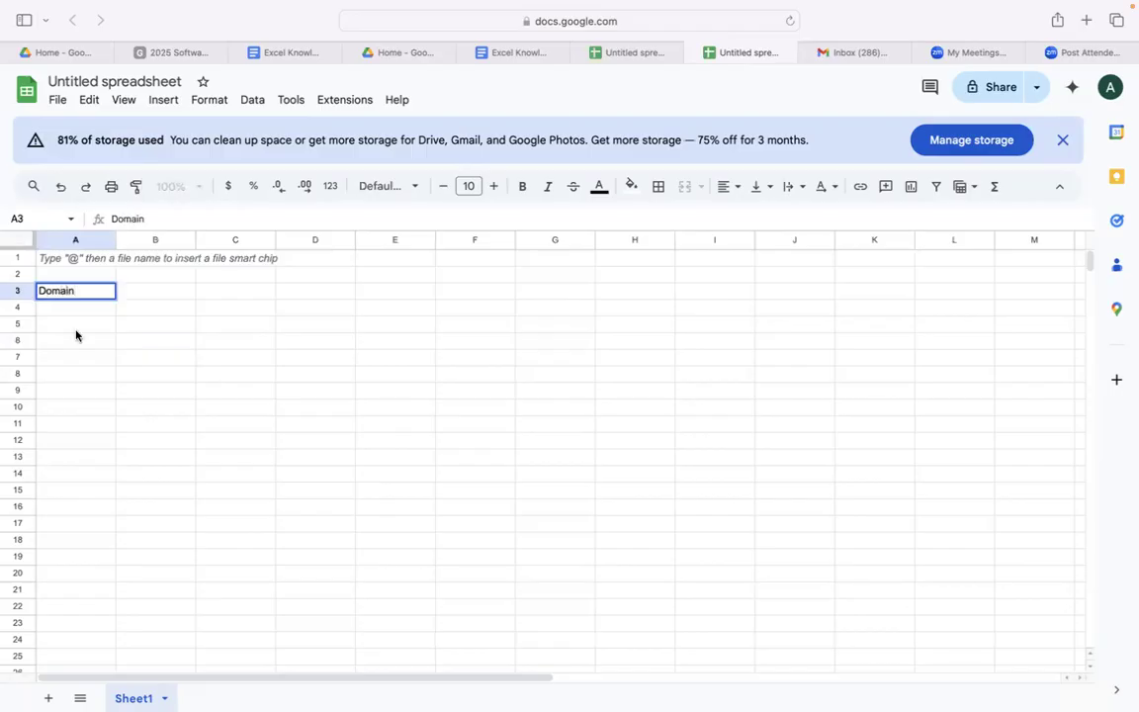
left_click(75, 330)
left_click(86, 293)
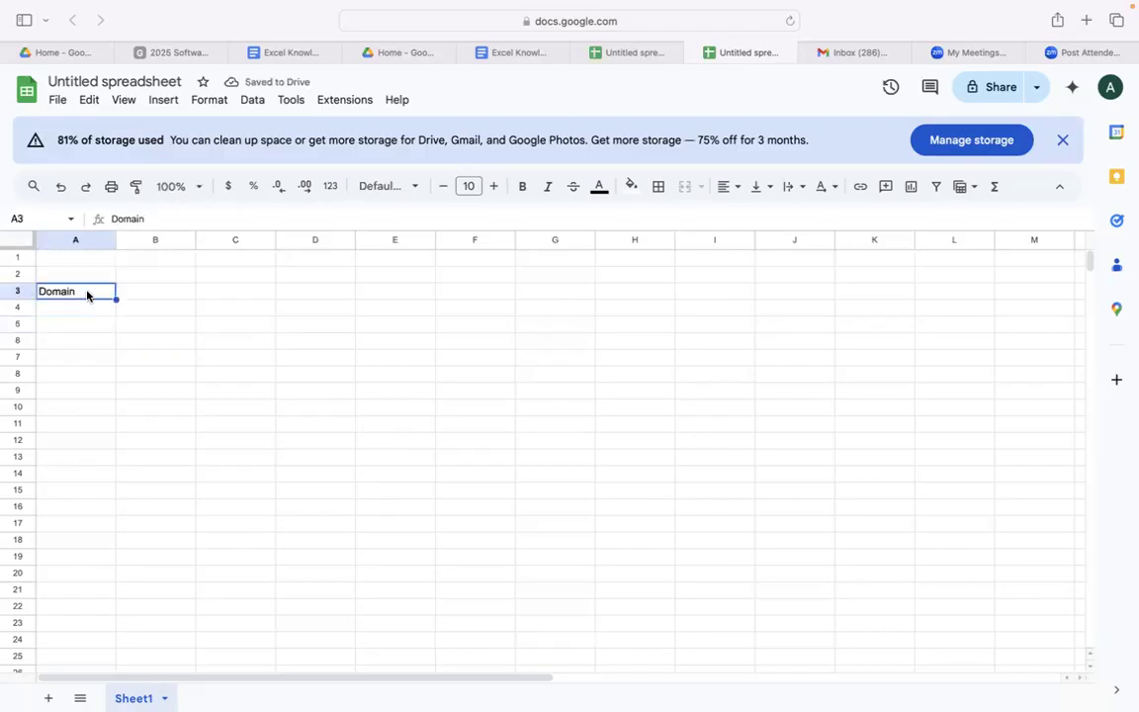
Dismiss the storage notice above the sheet.
left_click(1063, 142)
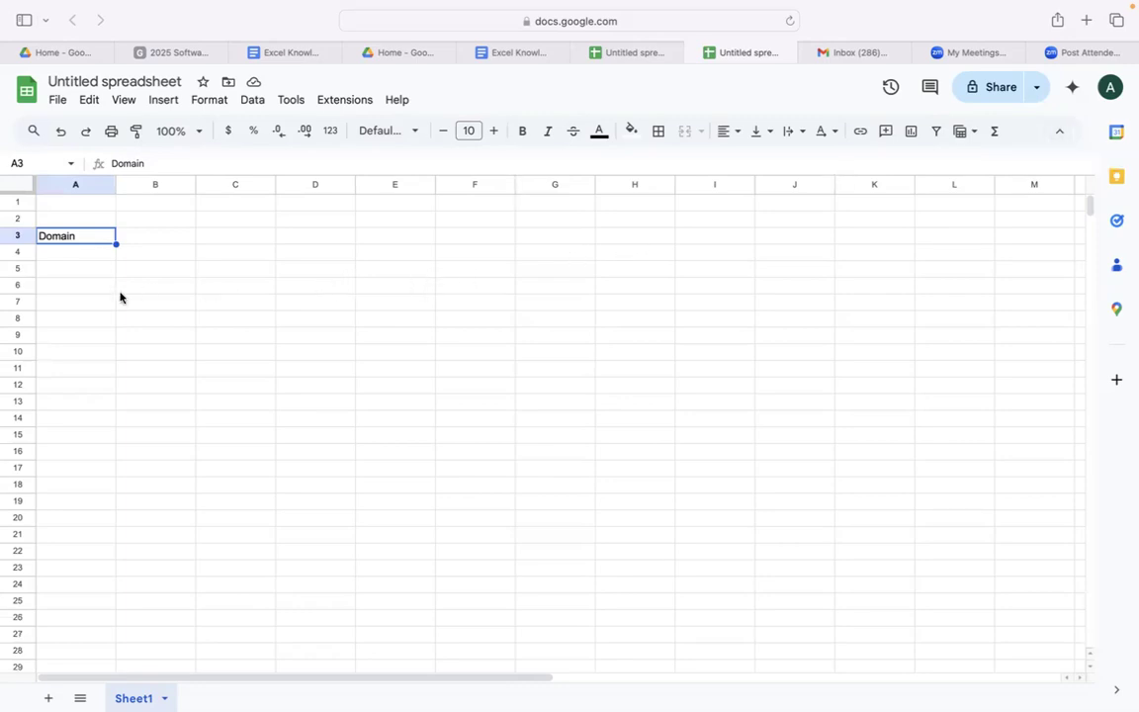
Enter the heading "Field" in cell B3, beside "Domain".
left_click(155, 236)
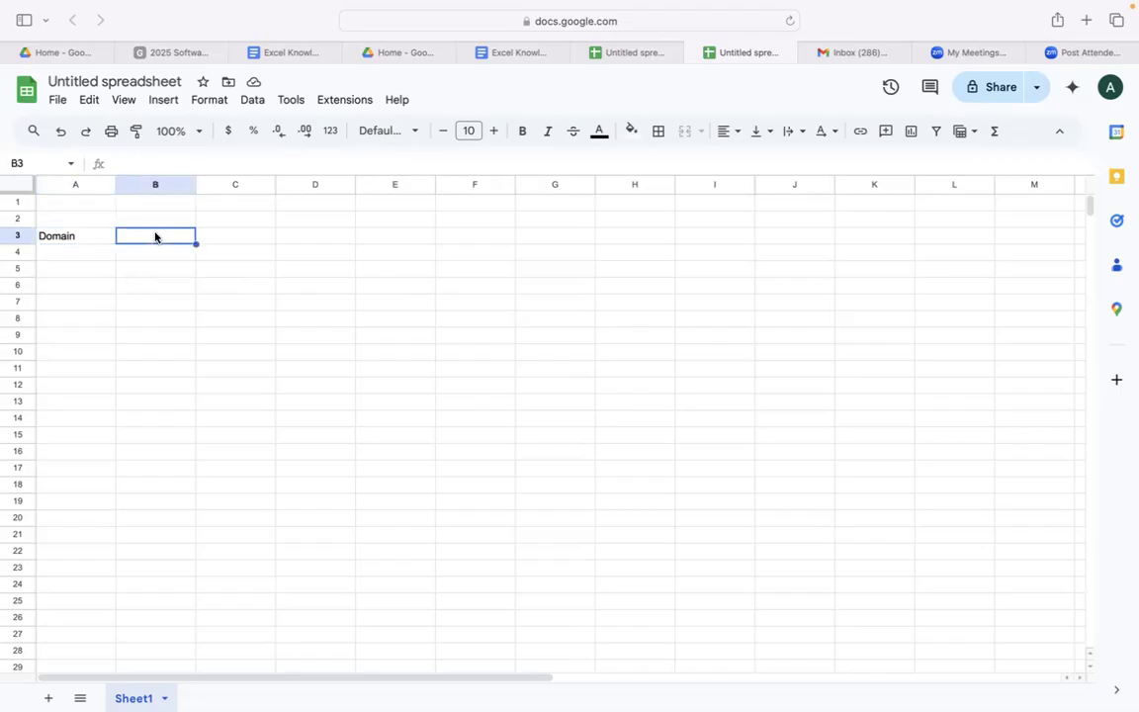
type("Field")
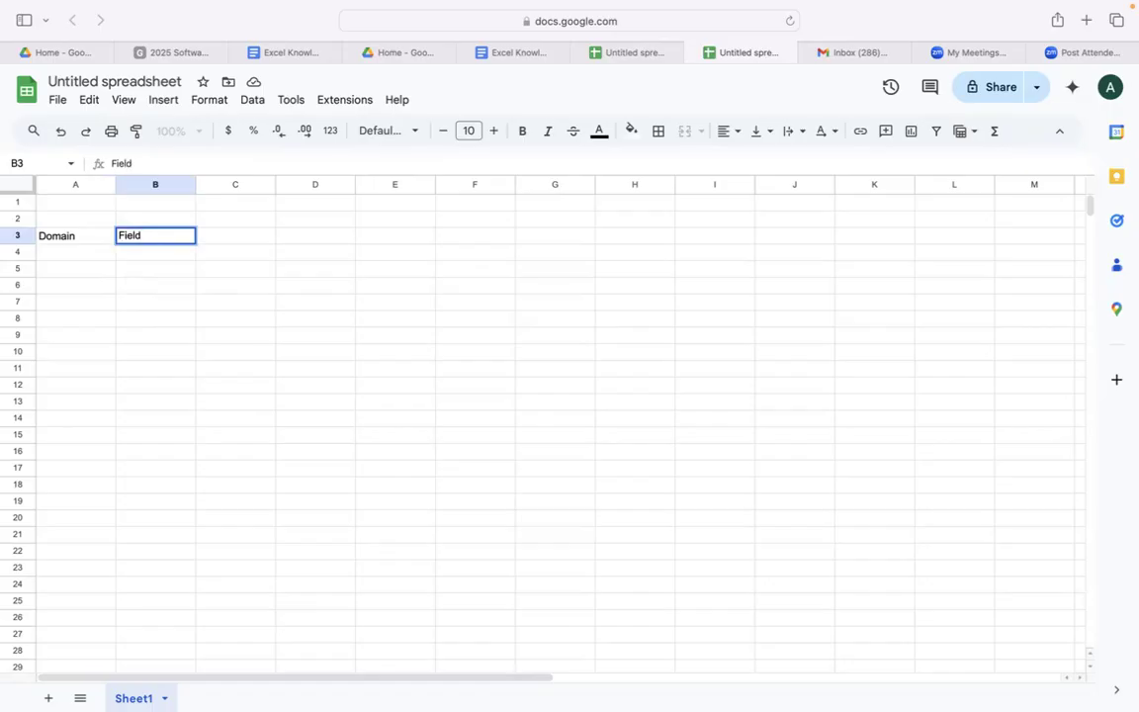
left_click(129, 272)
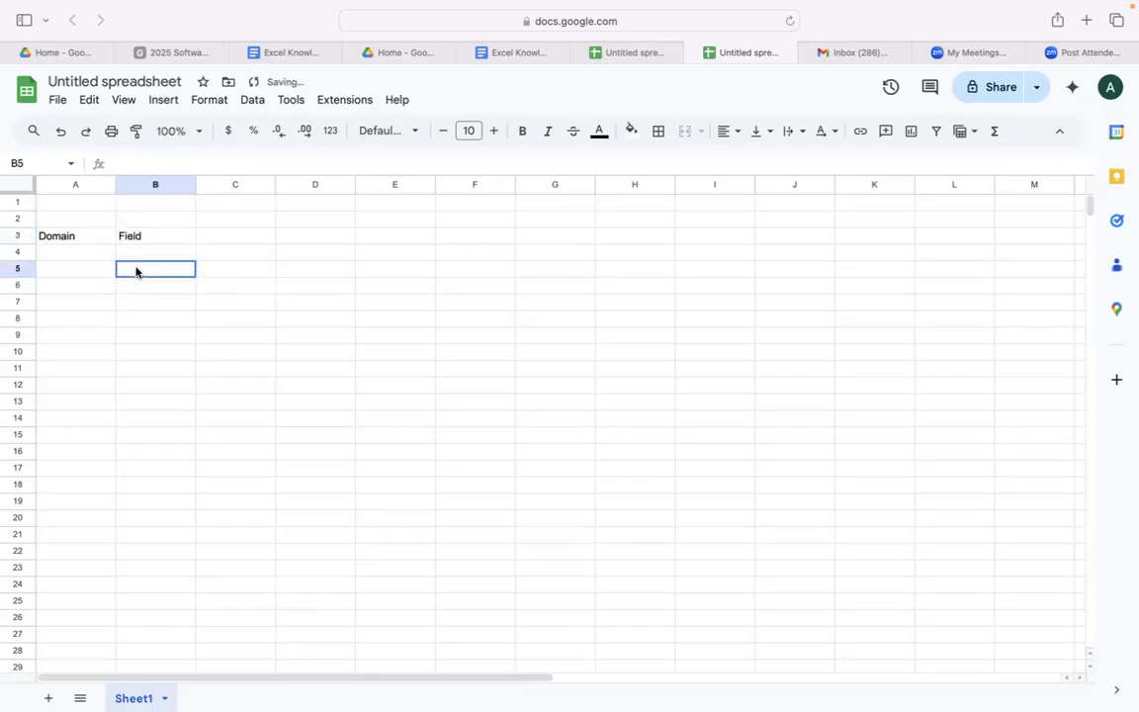
left_click(164, 235)
left_click(212, 237)
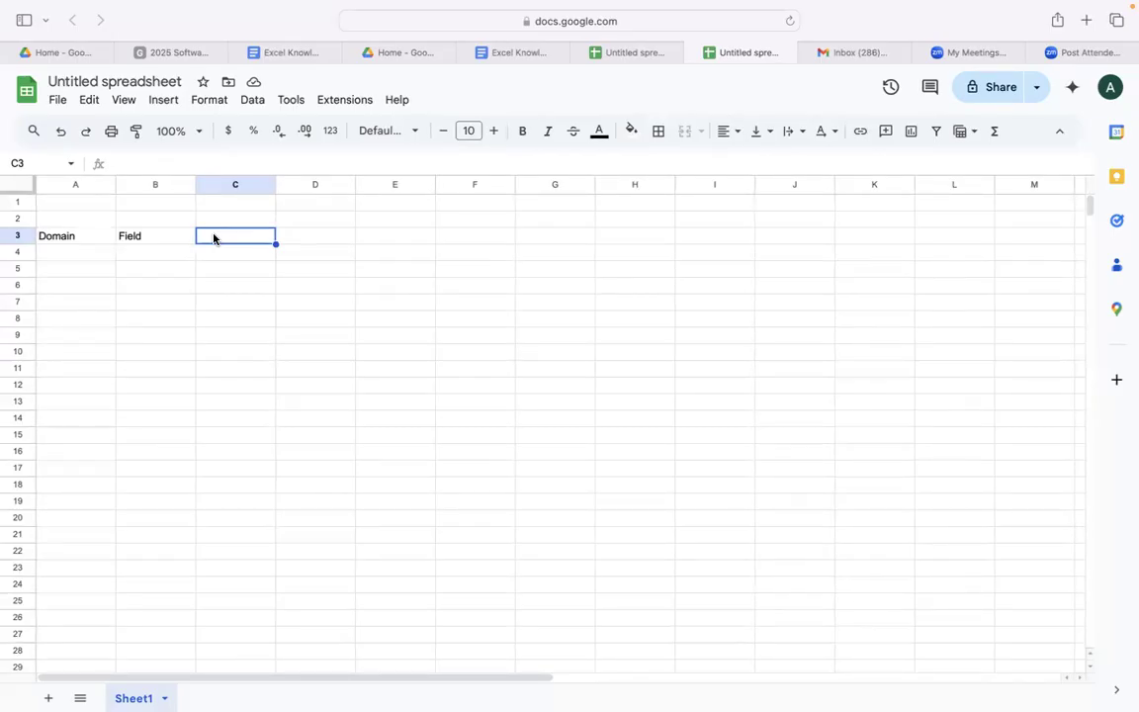
left_click(97, 242)
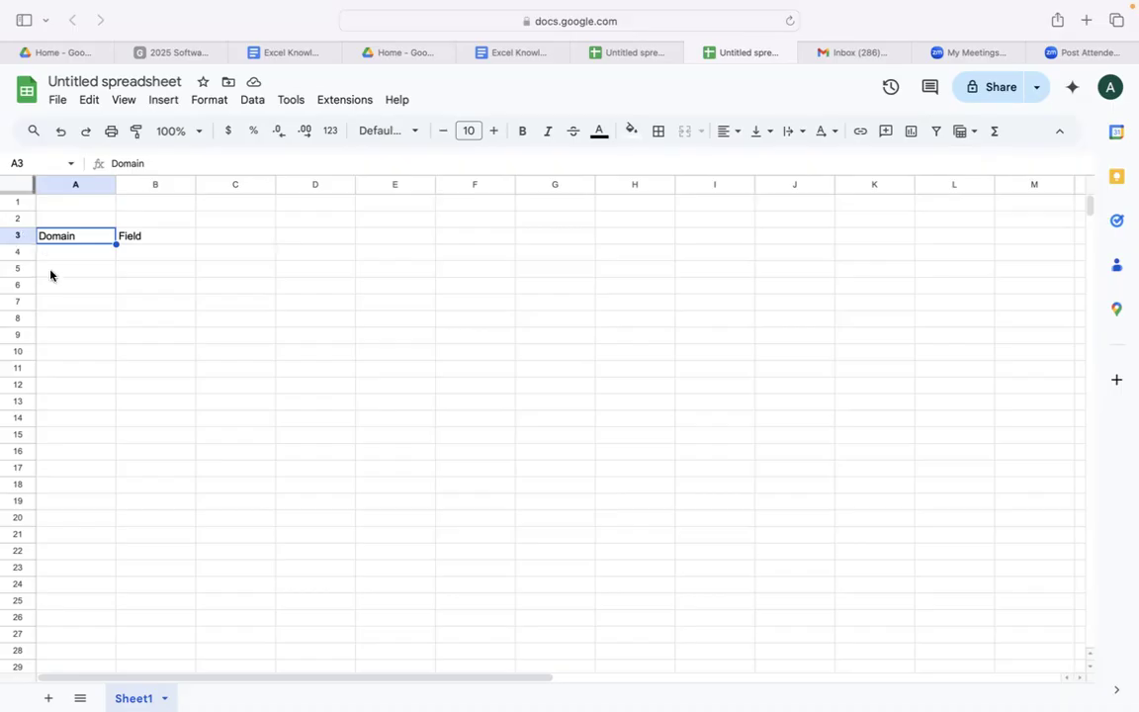
left_click(61, 277)
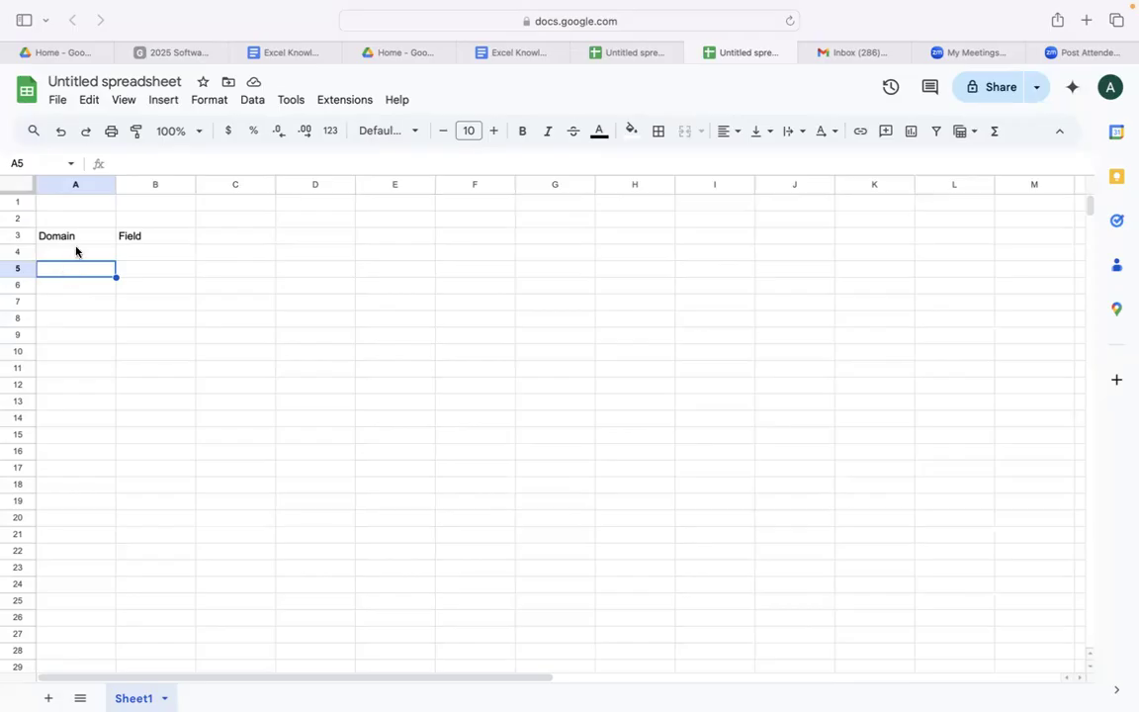
left_click(85, 239)
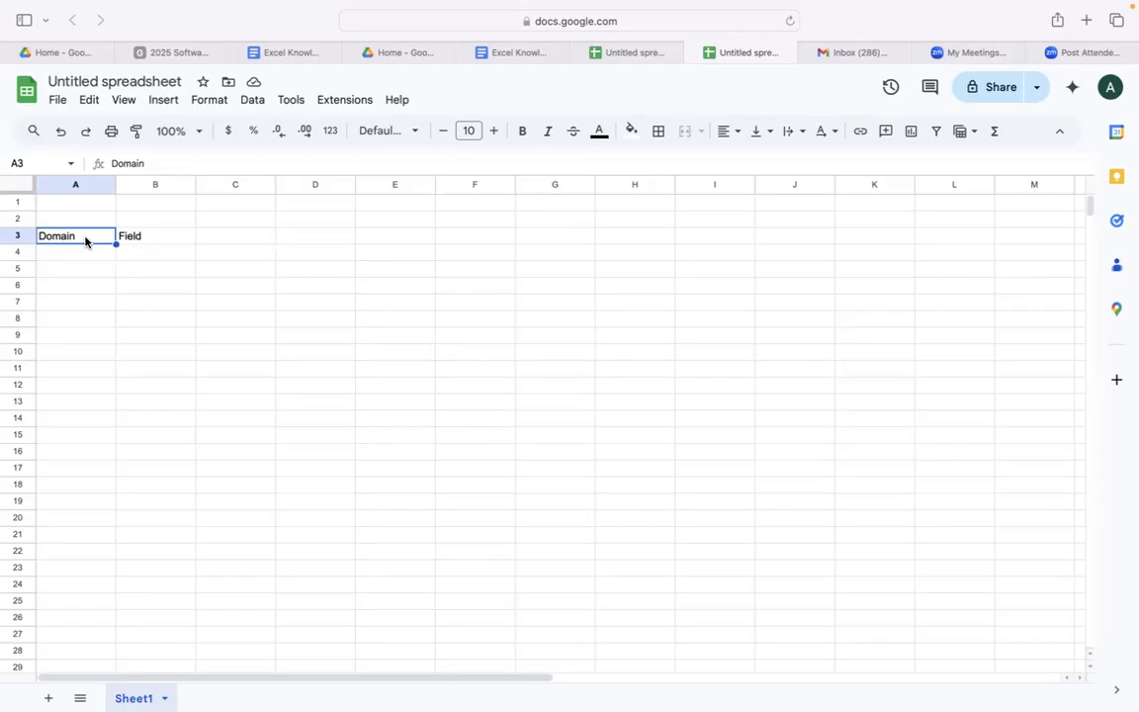
Delete the whole of row 3, which holds the "Domain" and "Field" headings.
left_click(19, 235)
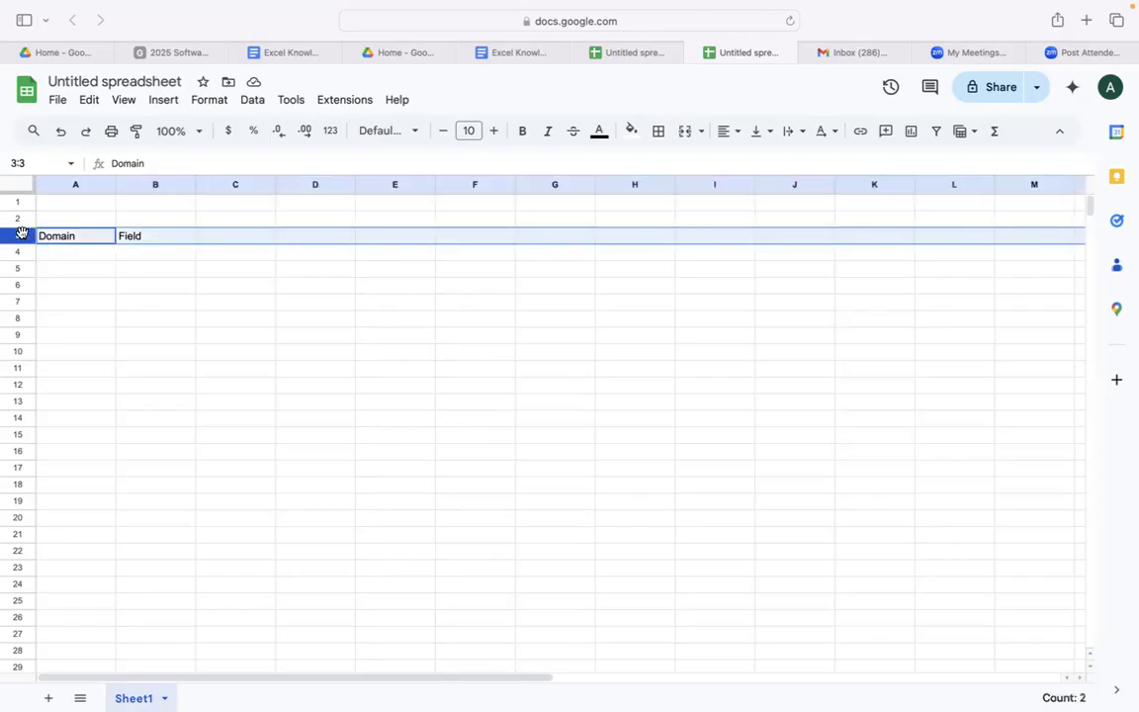
left_click(88, 101)
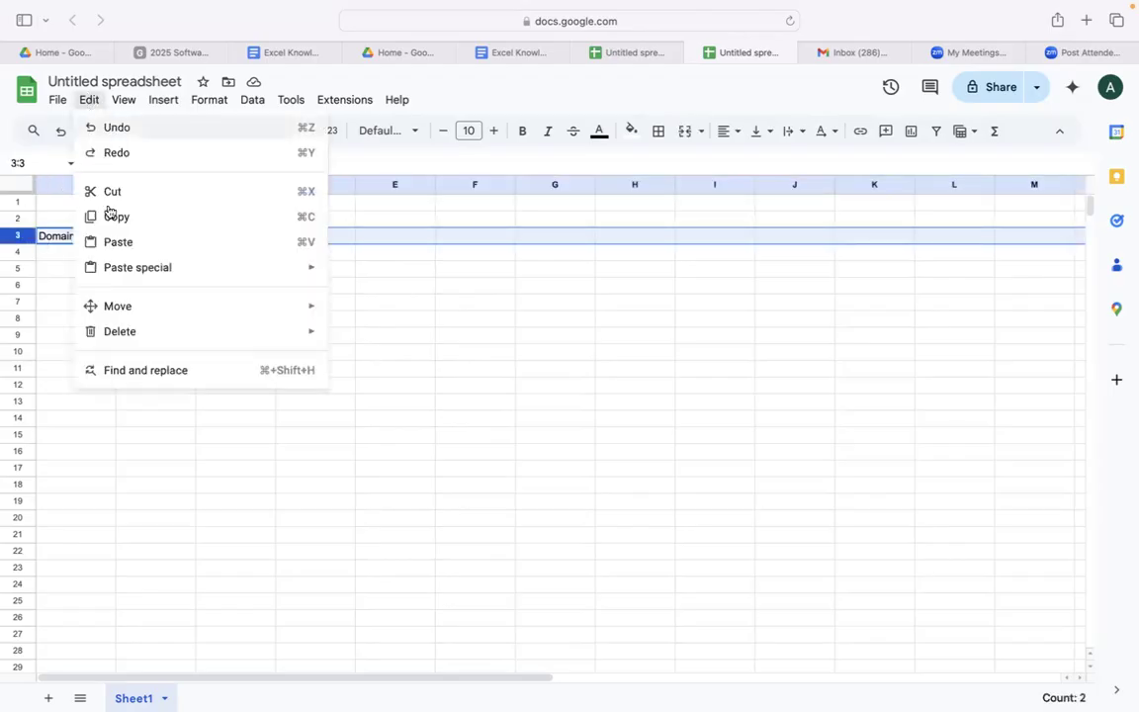
mouse_move(228, 336)
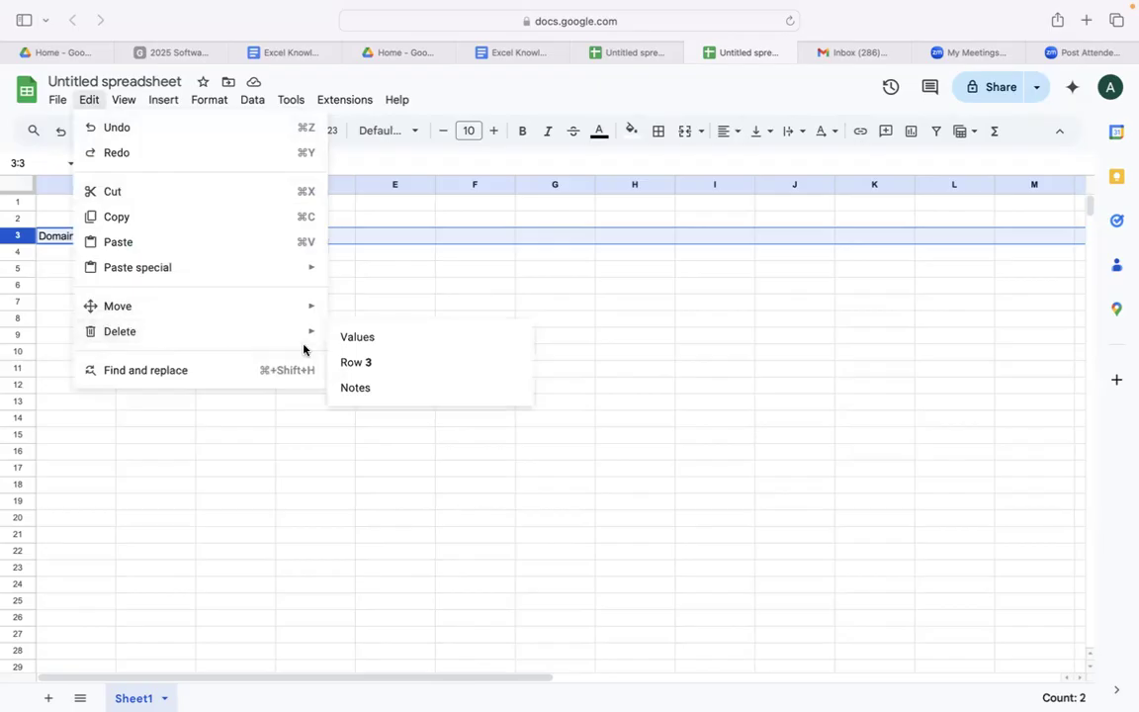
left_click(352, 361)
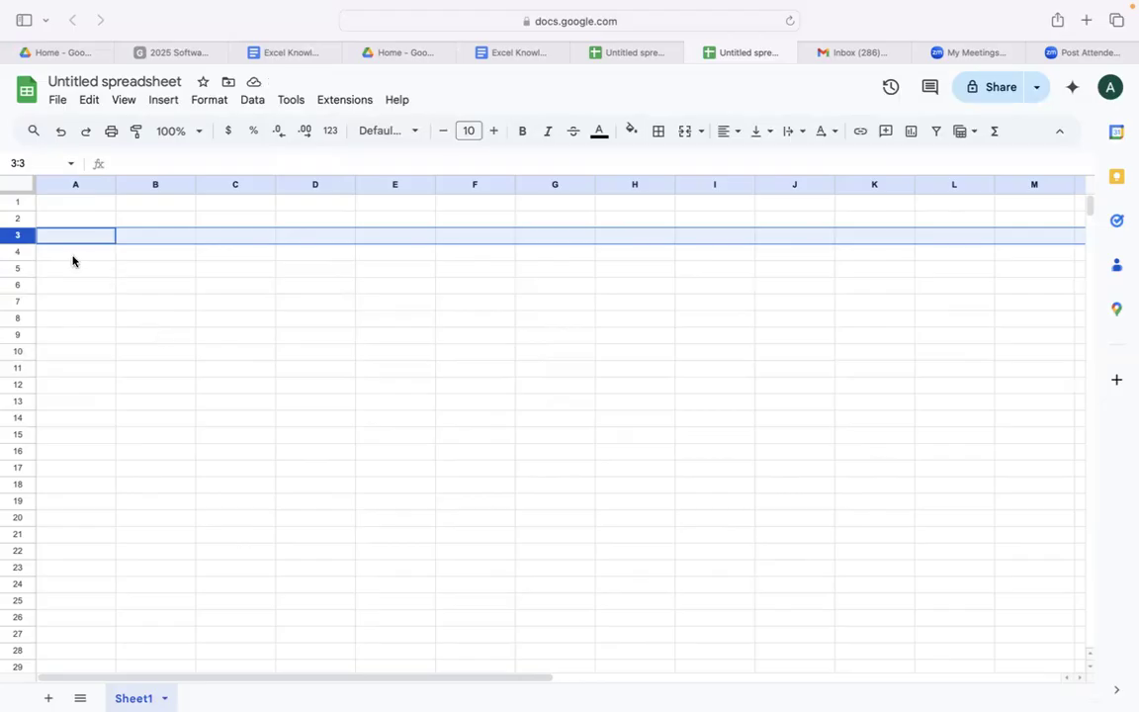
Select several entire rows down to row 12 and the columns C to F, one at a time, to examine rows and columns.
left_click(13, 285)
left_click(13, 301)
left_click(13, 318)
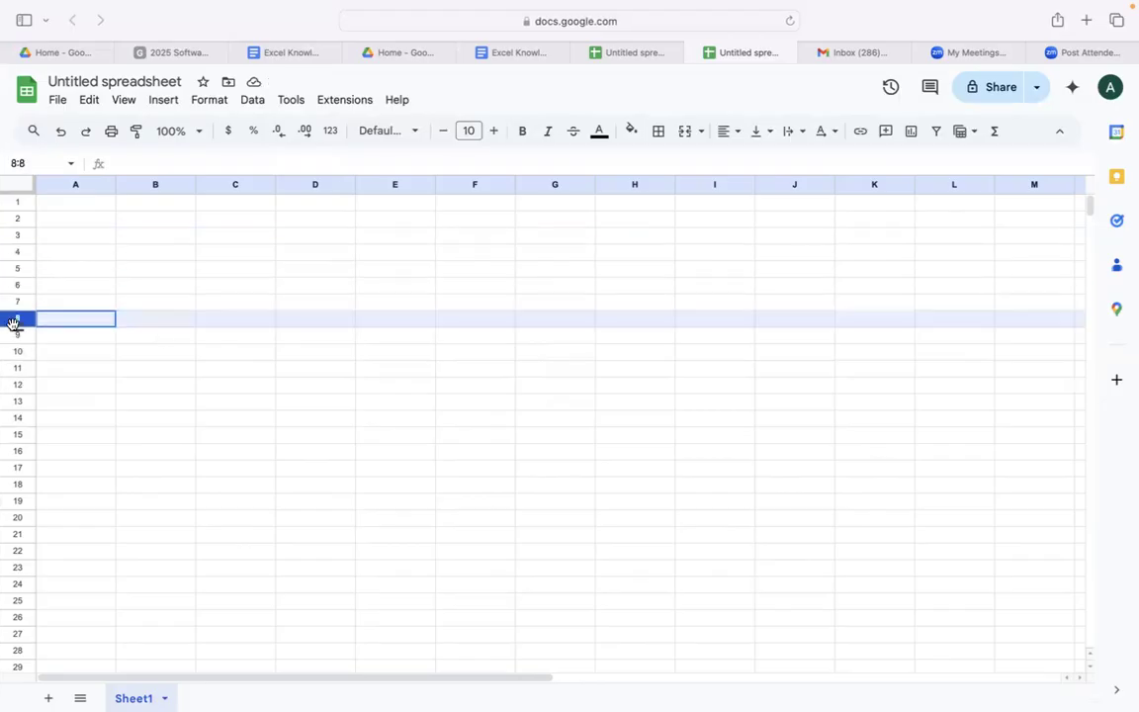
left_click(10, 350)
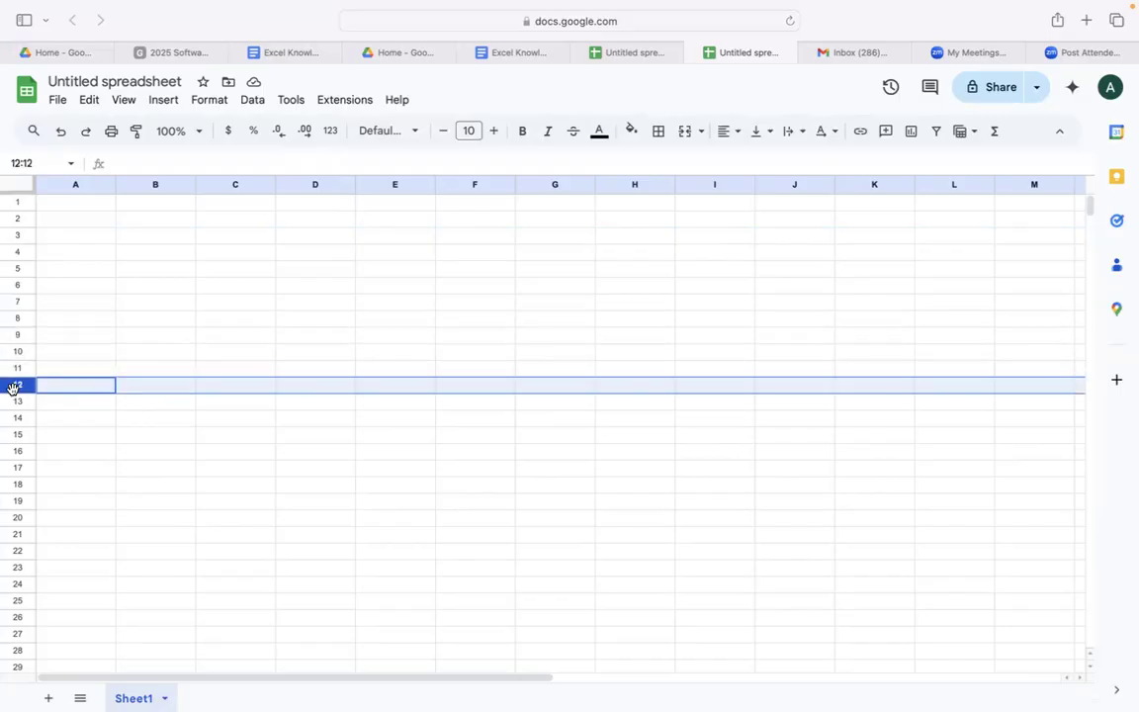
left_click(225, 187)
left_click(302, 184)
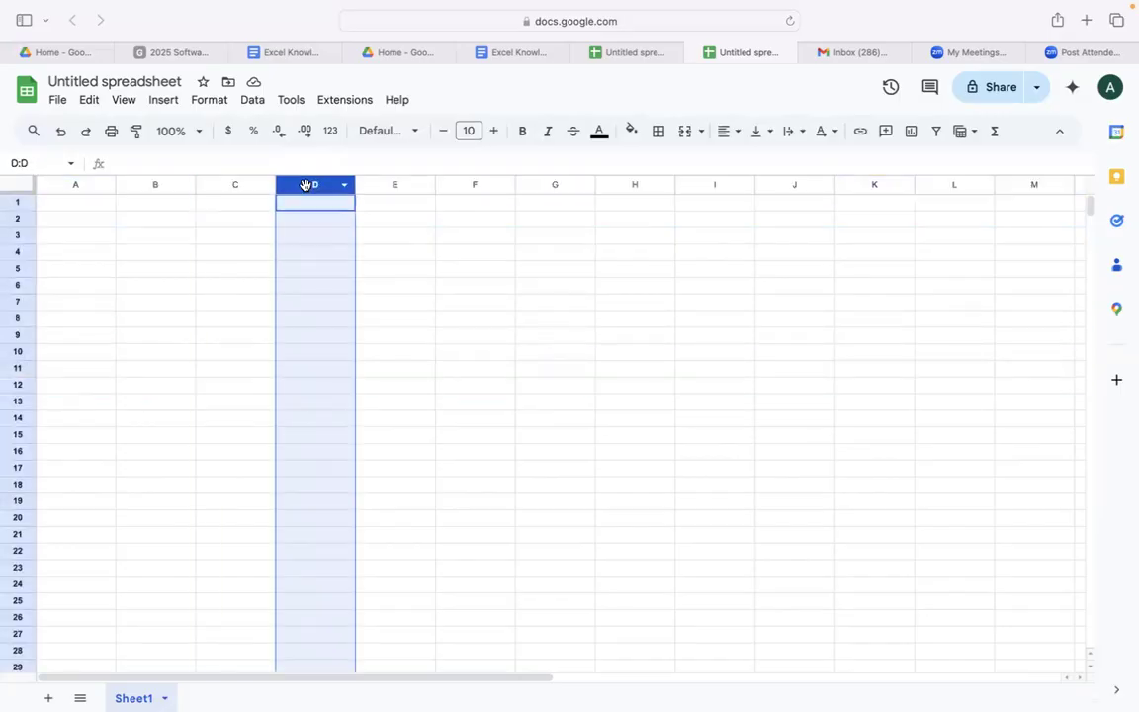
left_click(384, 185)
left_click(459, 184)
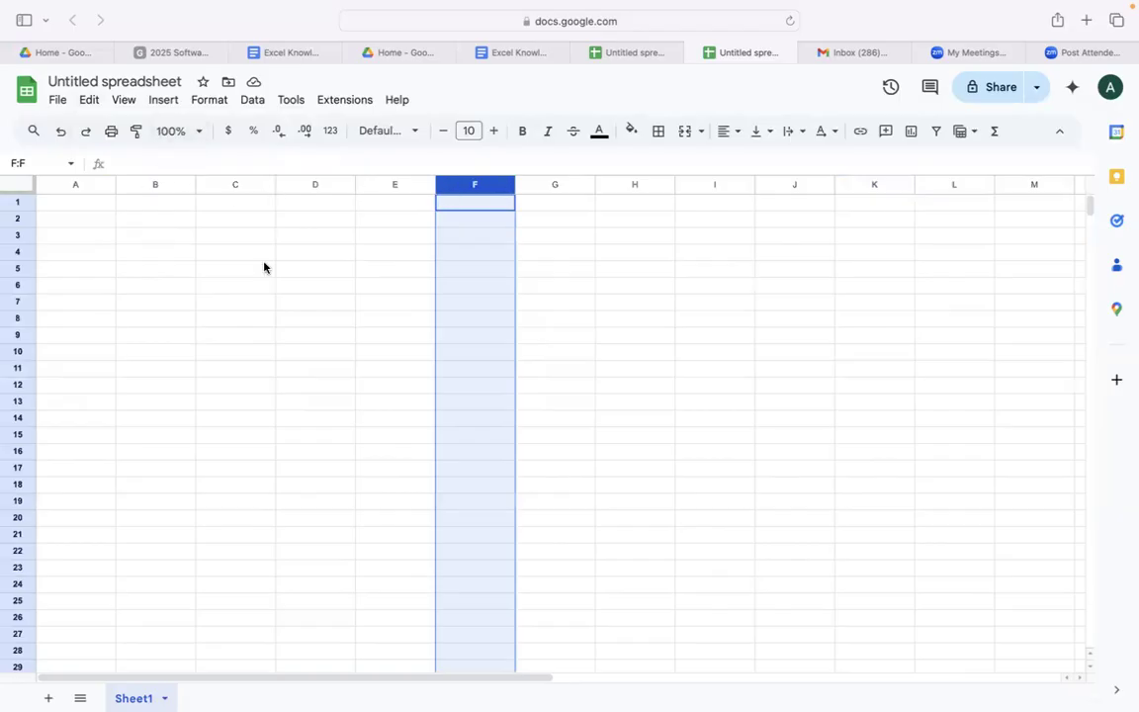
Rename the untitled spreadsheet "Basic Practical Session".
left_click(141, 81)
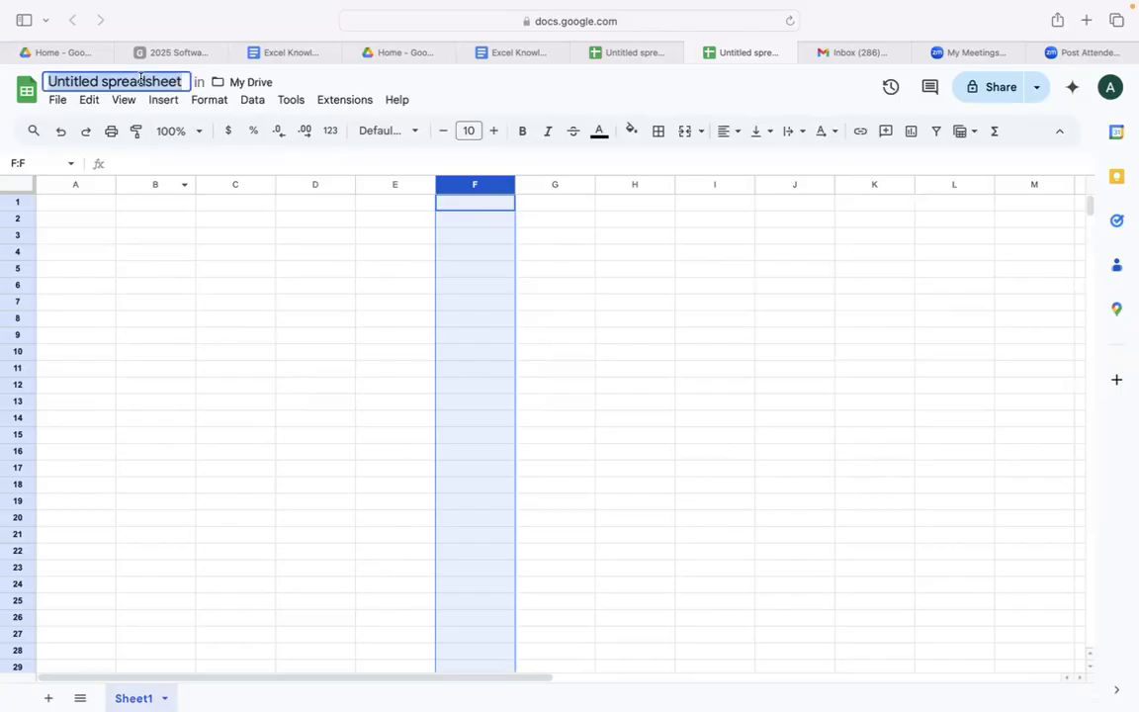
type("Ba")
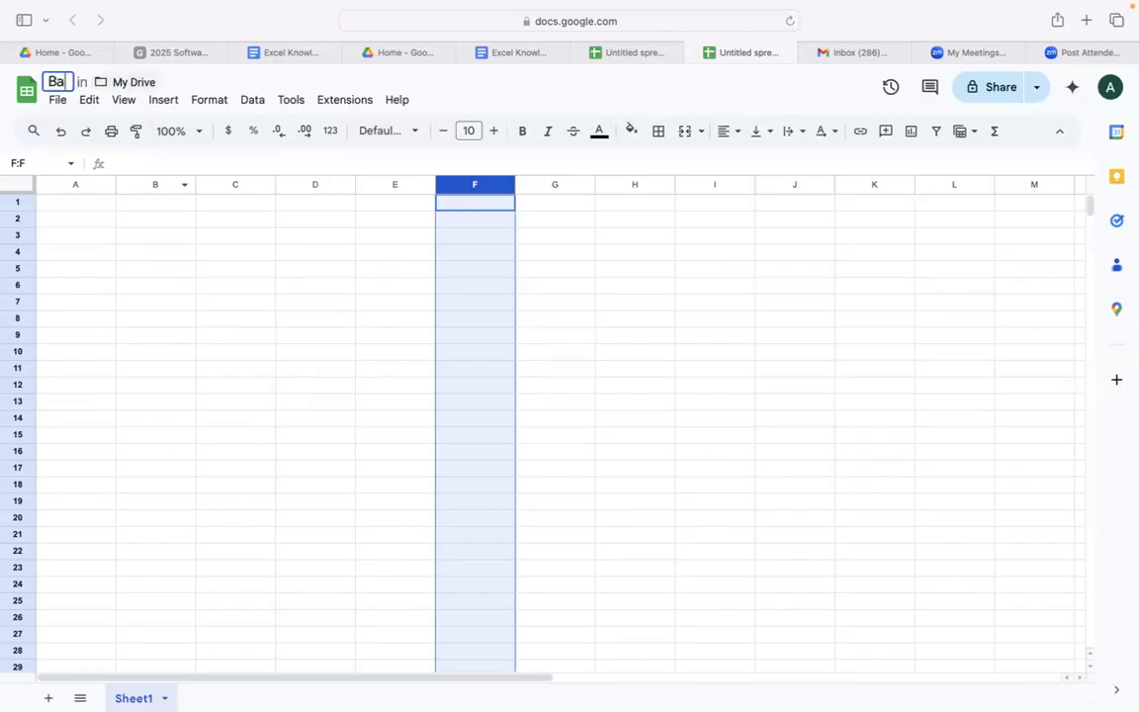
type("sic Prac")
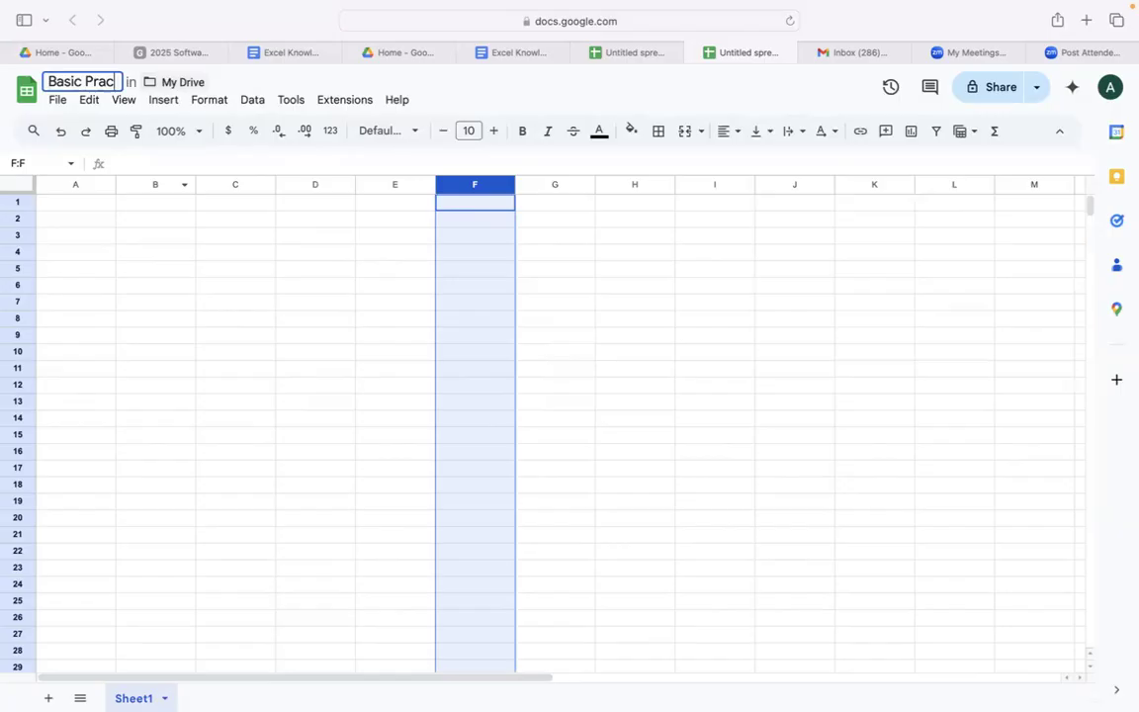
type("tical Session")
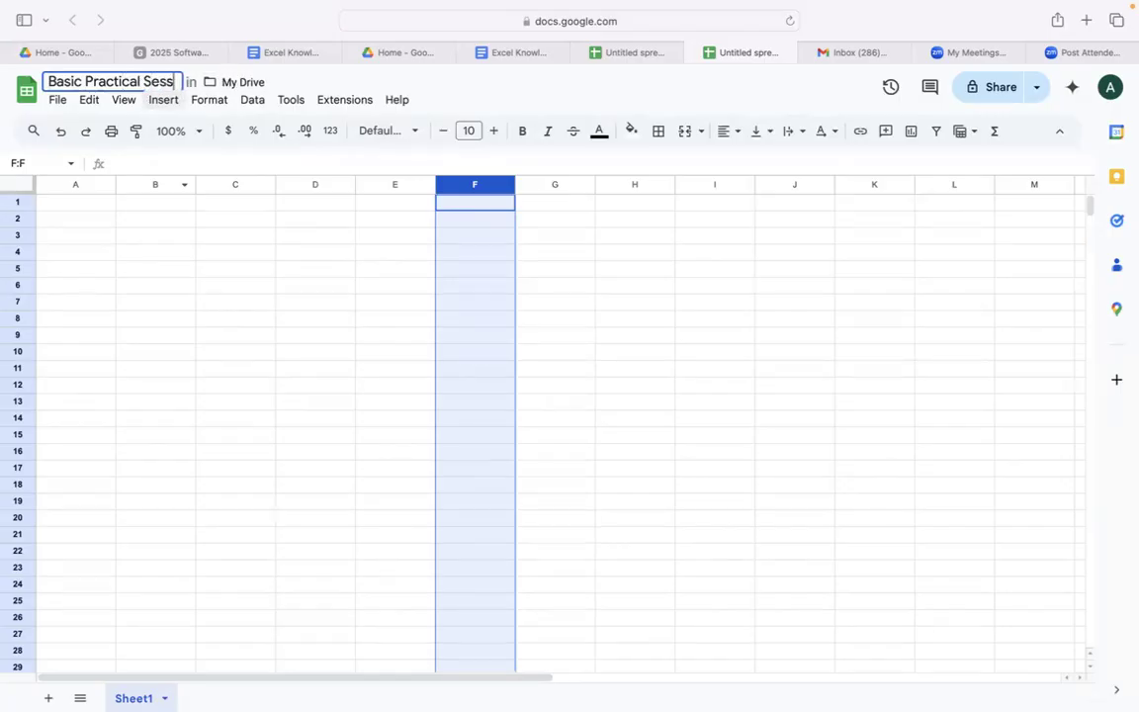
left_click(261, 325)
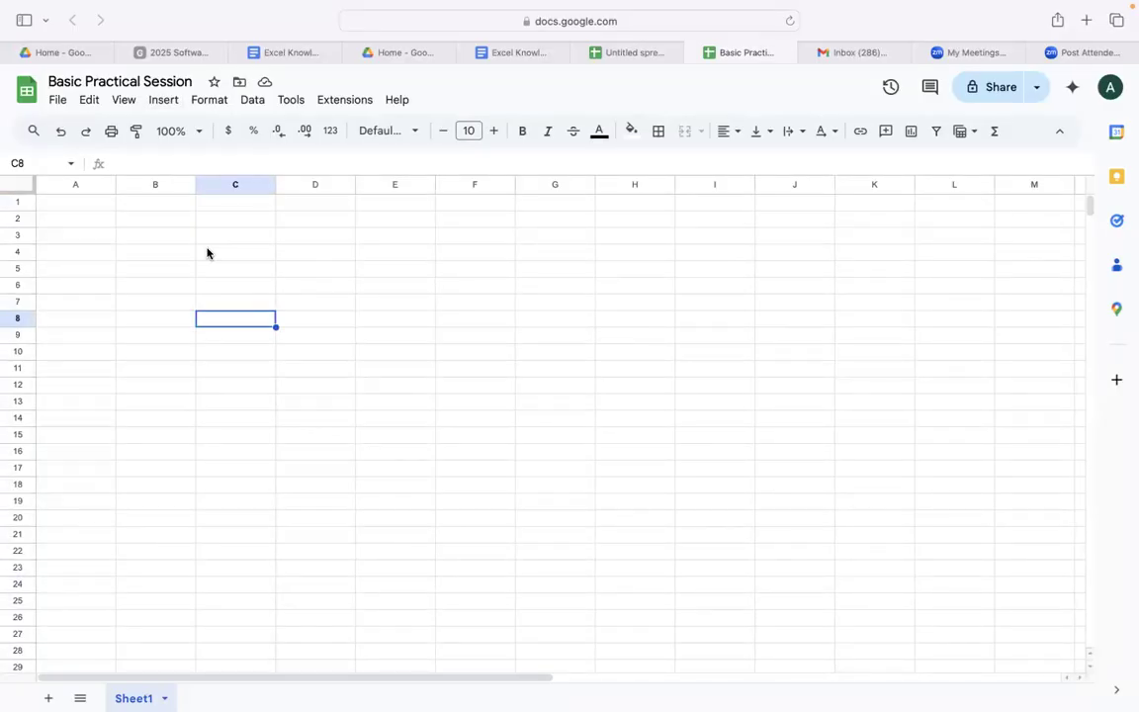
Enter the heading "S. No" in cell A3.
left_click(87, 224)
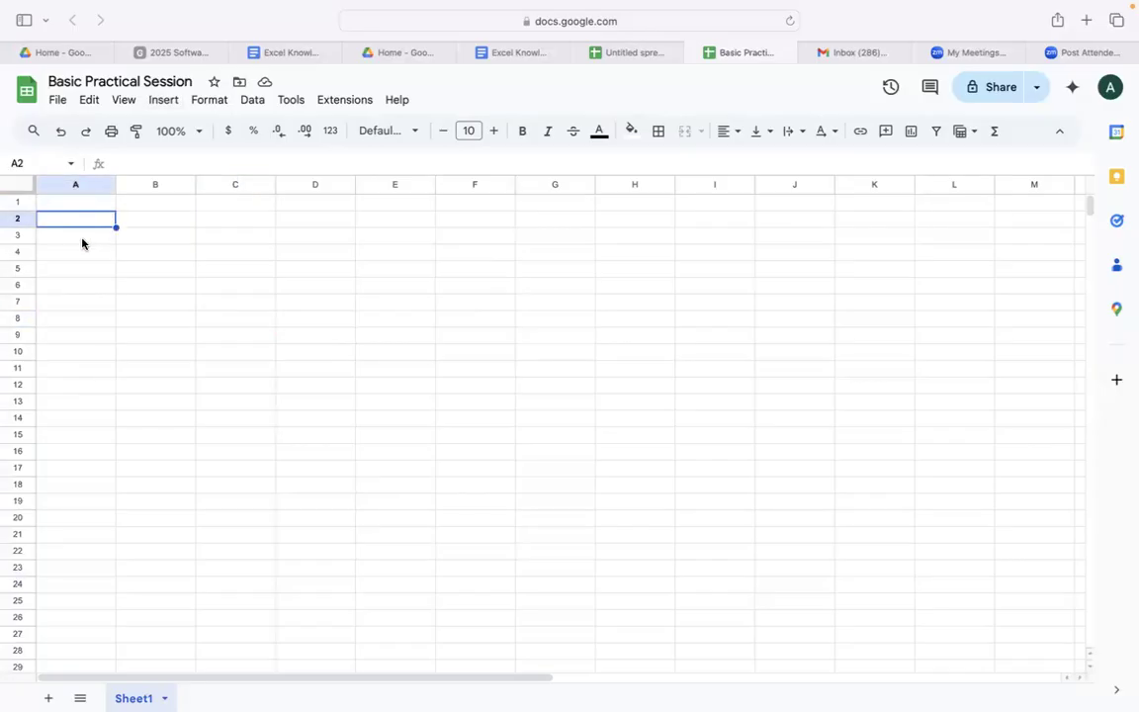
left_click(83, 243)
type("S. No")
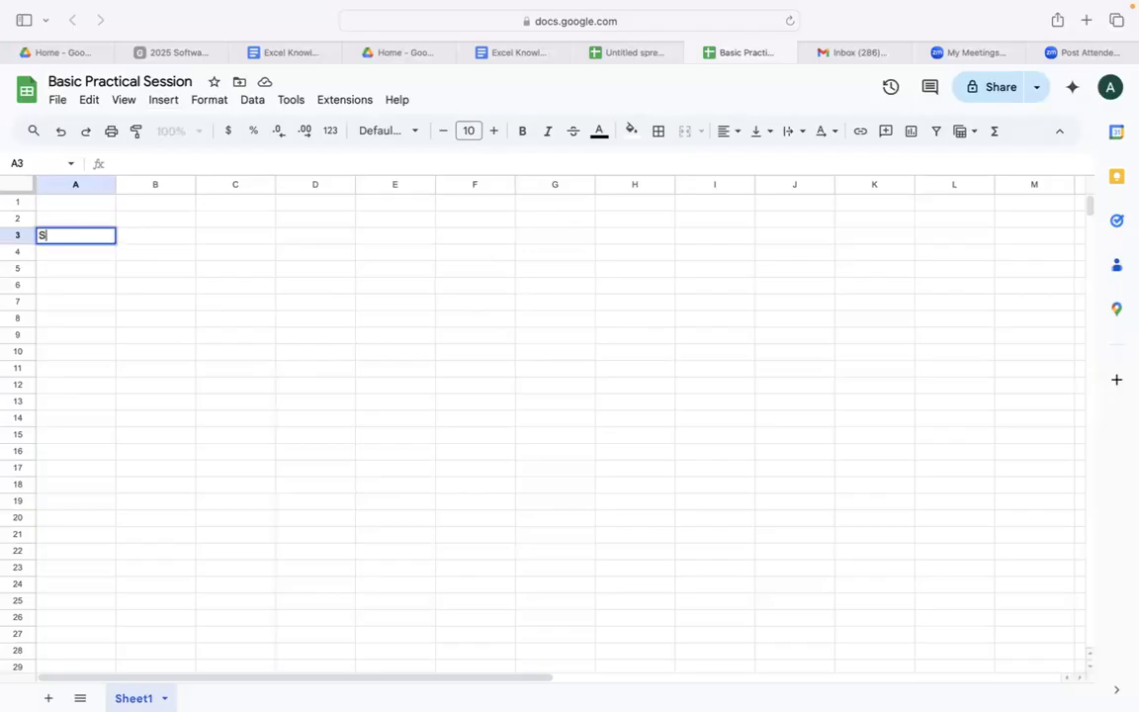
Widen column B and enter the headings "Test Scenario" in cell B3 and "Test Case" in cell C3.
left_click(141, 239)
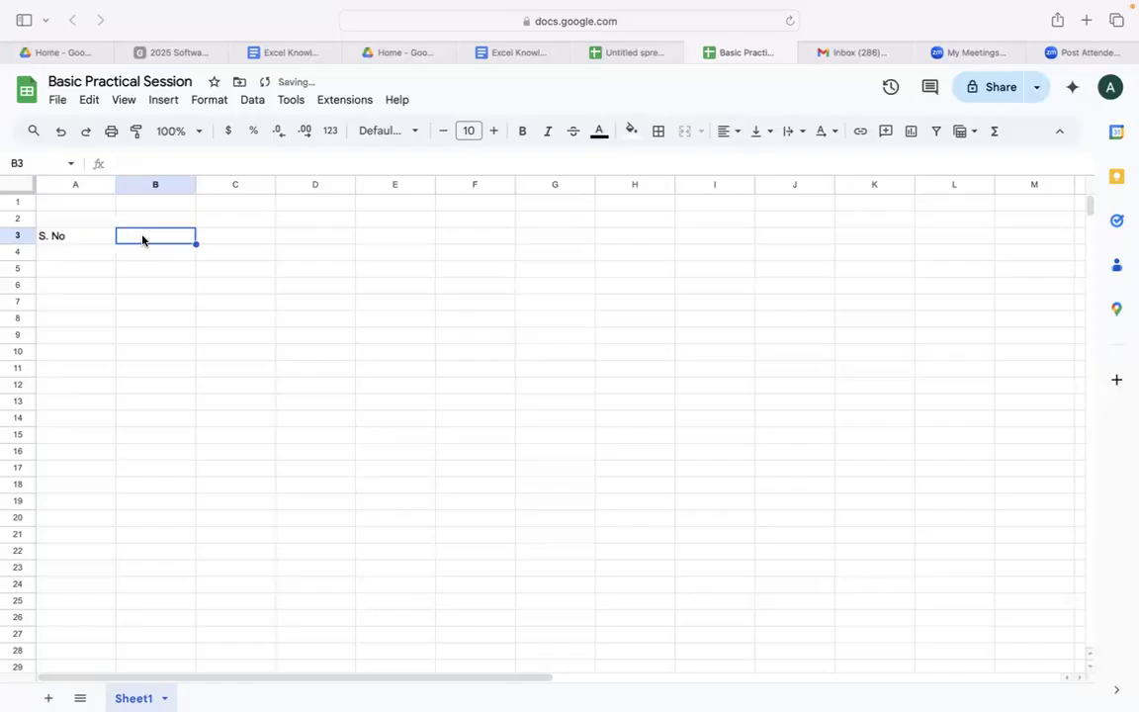
left_click_drag(195, 183, 239, 184)
type("Test Scenario")
left_click(212, 275)
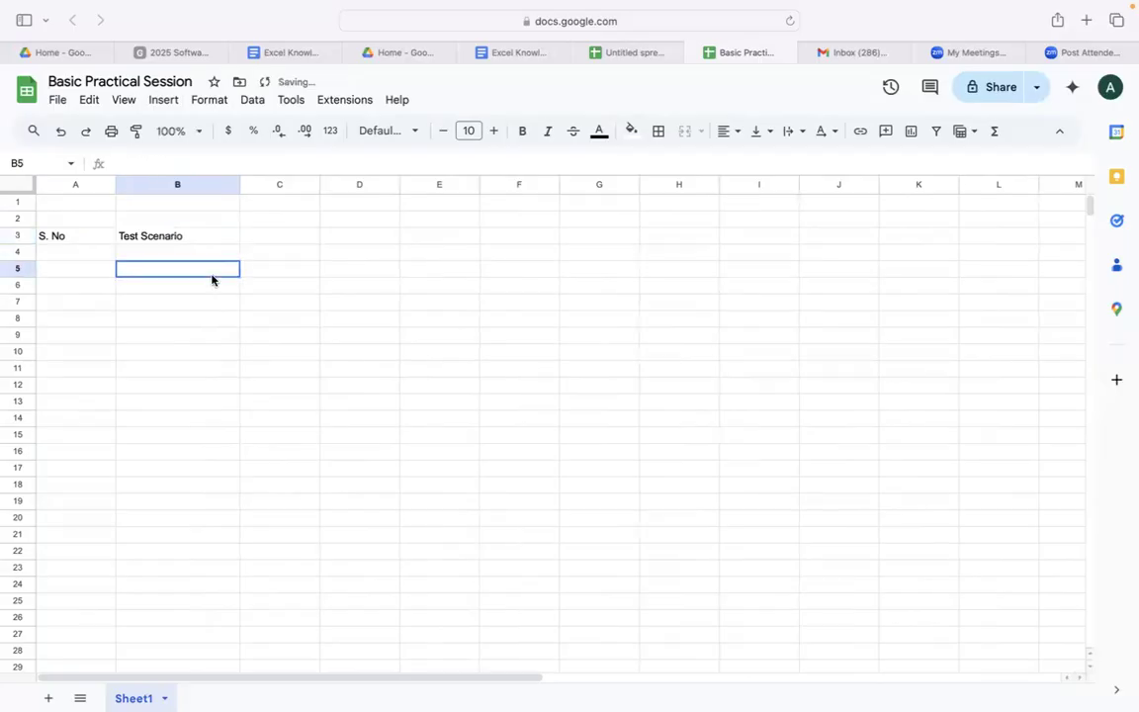
left_click(267, 235)
type("Test Case")
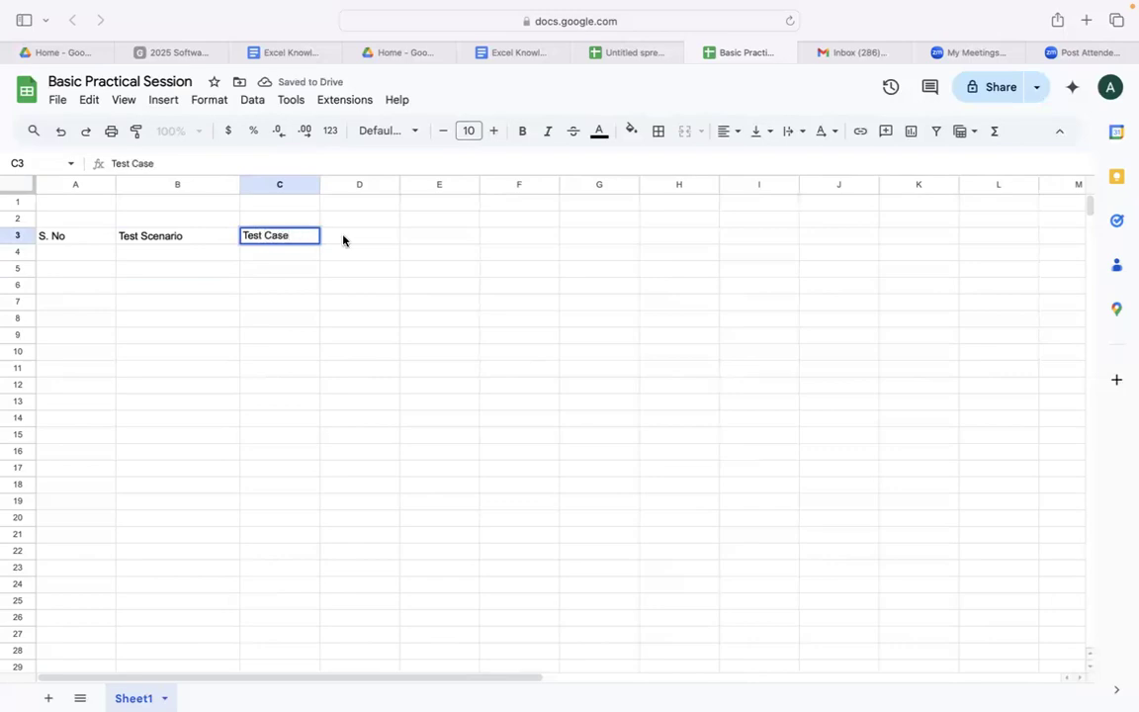
Enter the heading "Test Case Description" in cell D3 and widen column D to fit it.
left_click(343, 239)
type("Descripot")
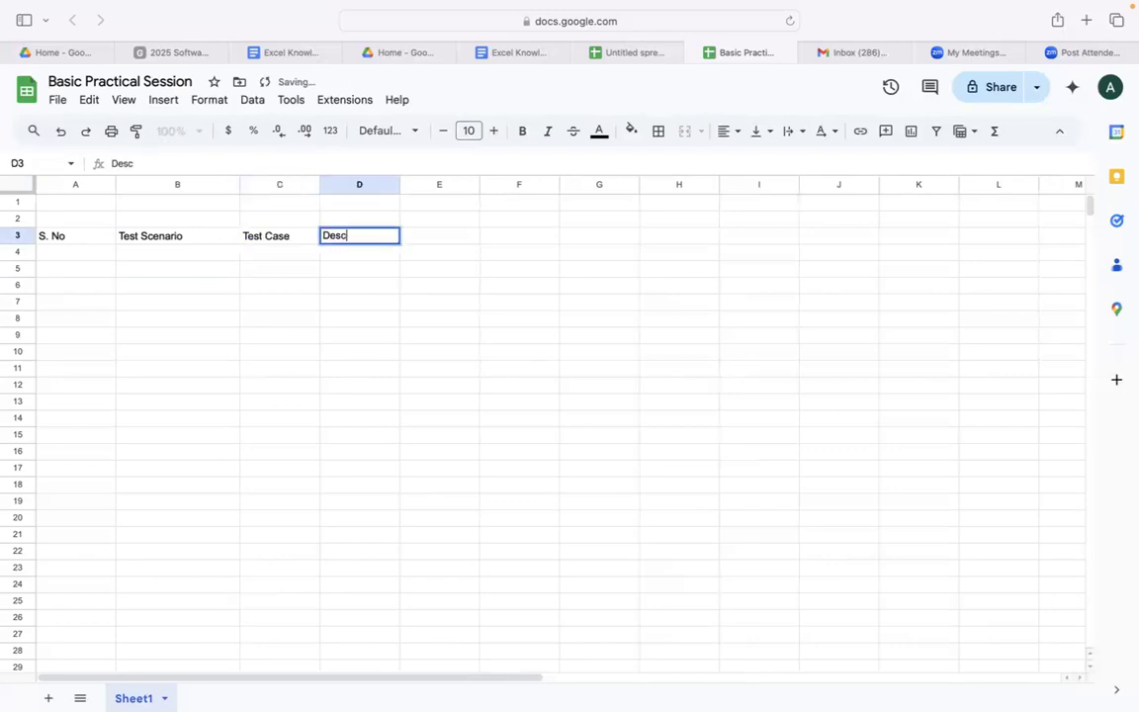
key("BackSpace")
key("BackSpace")
key("BackSpace")
key("BackSpace")
key("BackSpace")
key("BackSpace")
key("BackSpace")
key("BackSpace")
key("BackSpace")
type("Te")
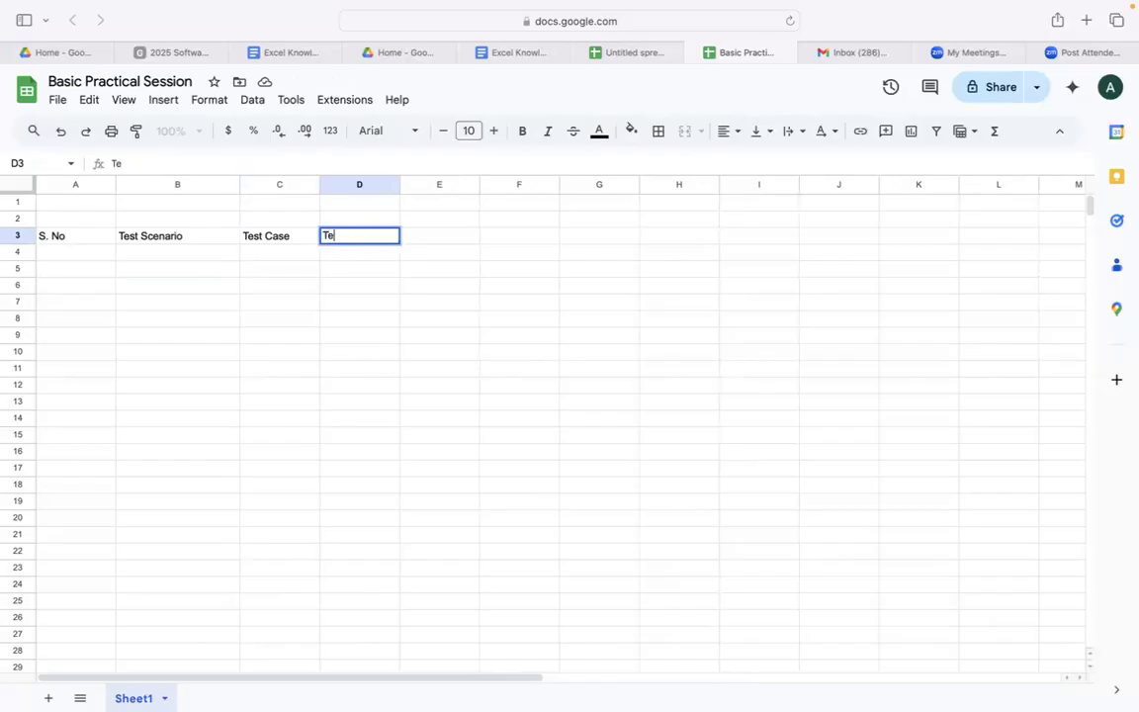
type("st Case DEs")
key("BackSpace")
key("BackSpace")
type("es")
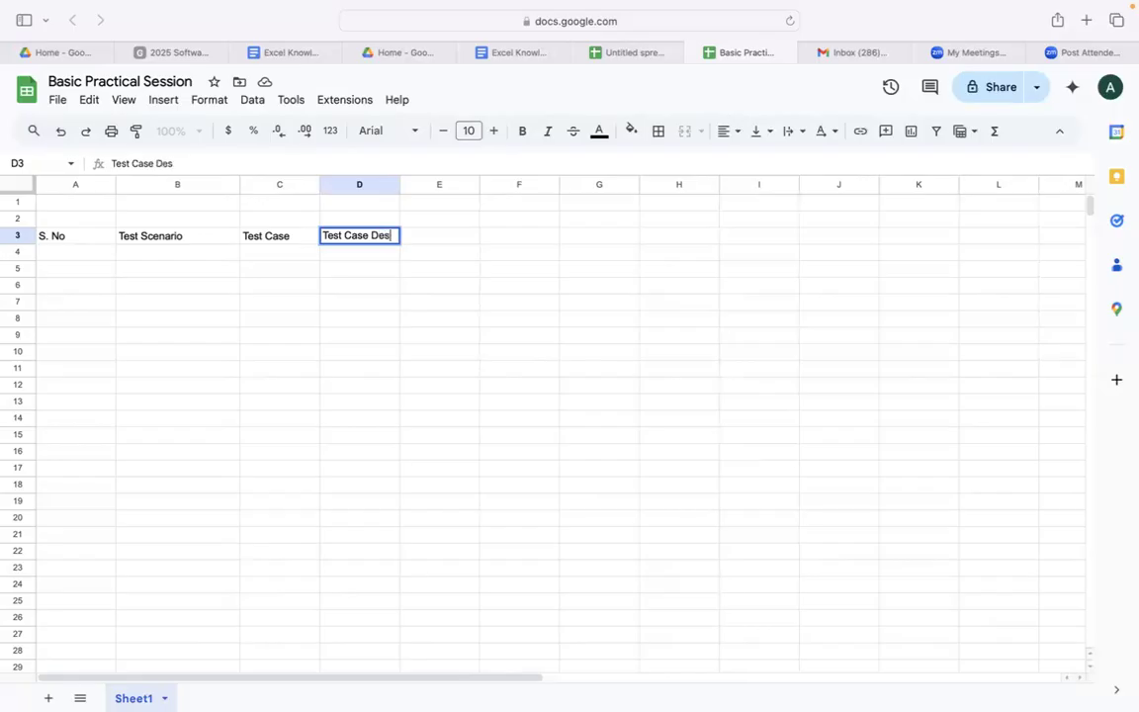
type("cription")
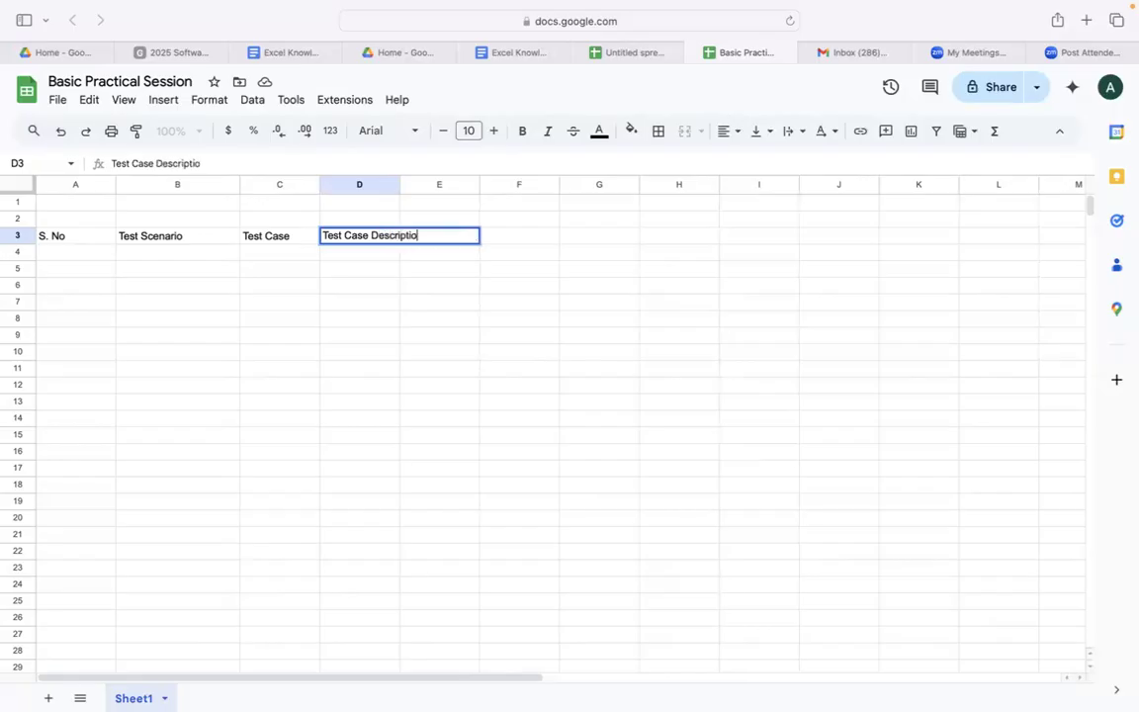
left_click(377, 270)
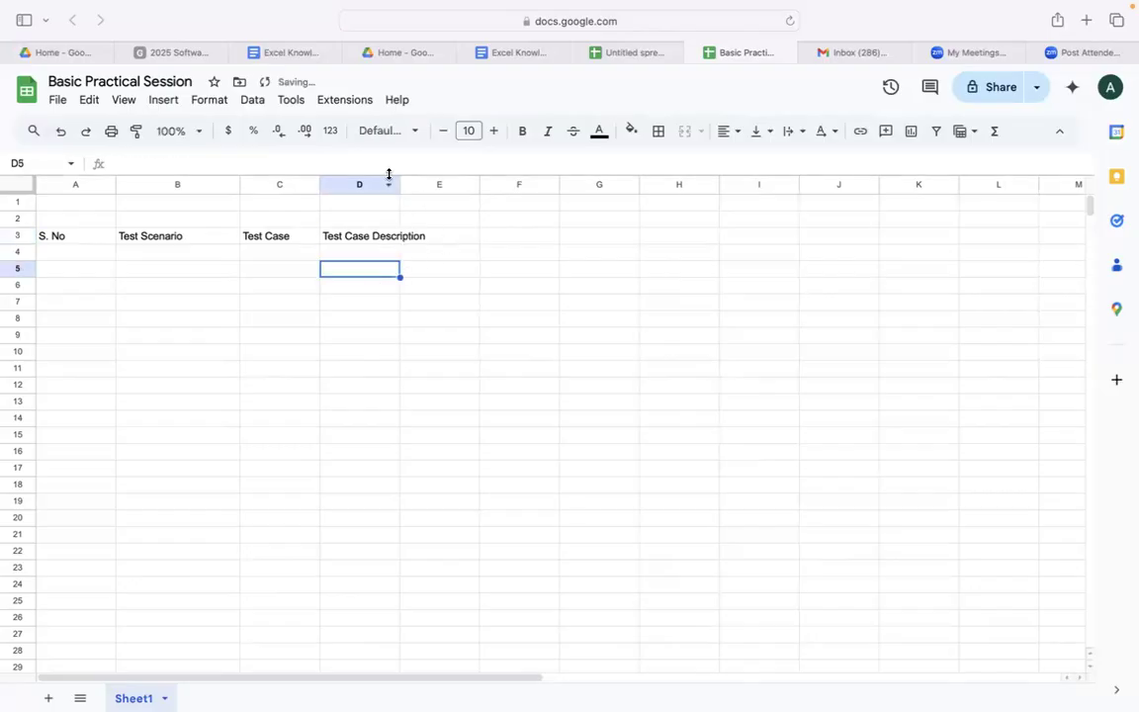
left_click_drag(399, 183, 435, 182)
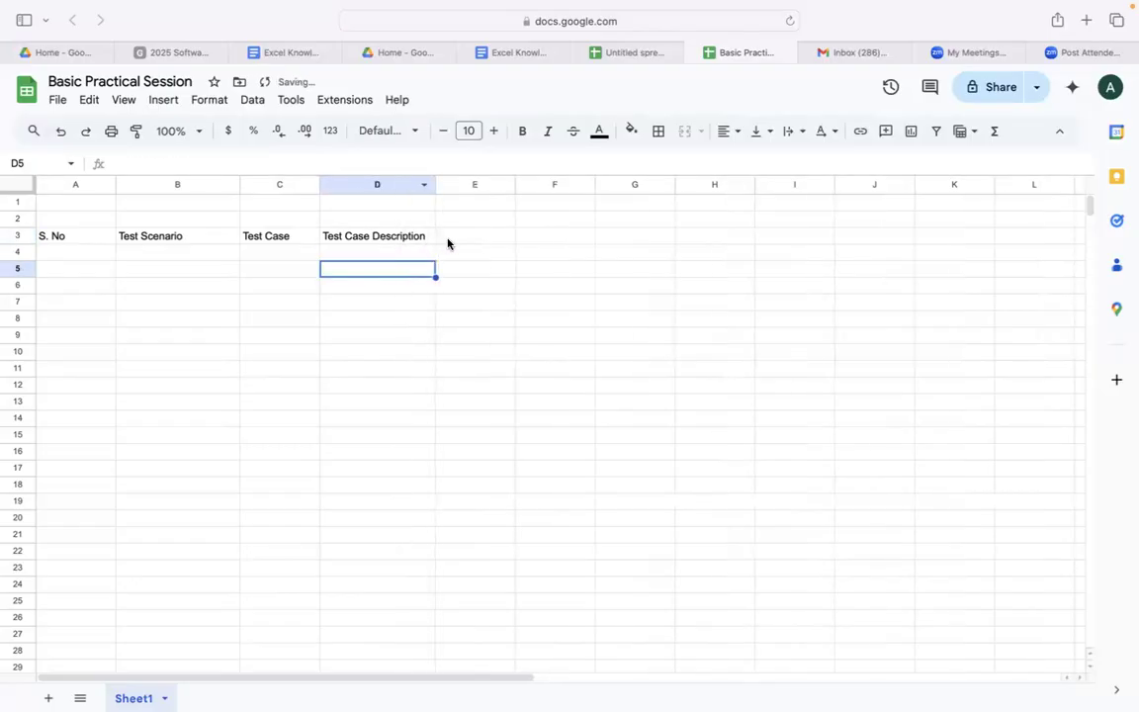
Enter the headings "Device Tested", "Status" and "Tested by" in cells E3, F3 and G3.
left_click(447, 241)
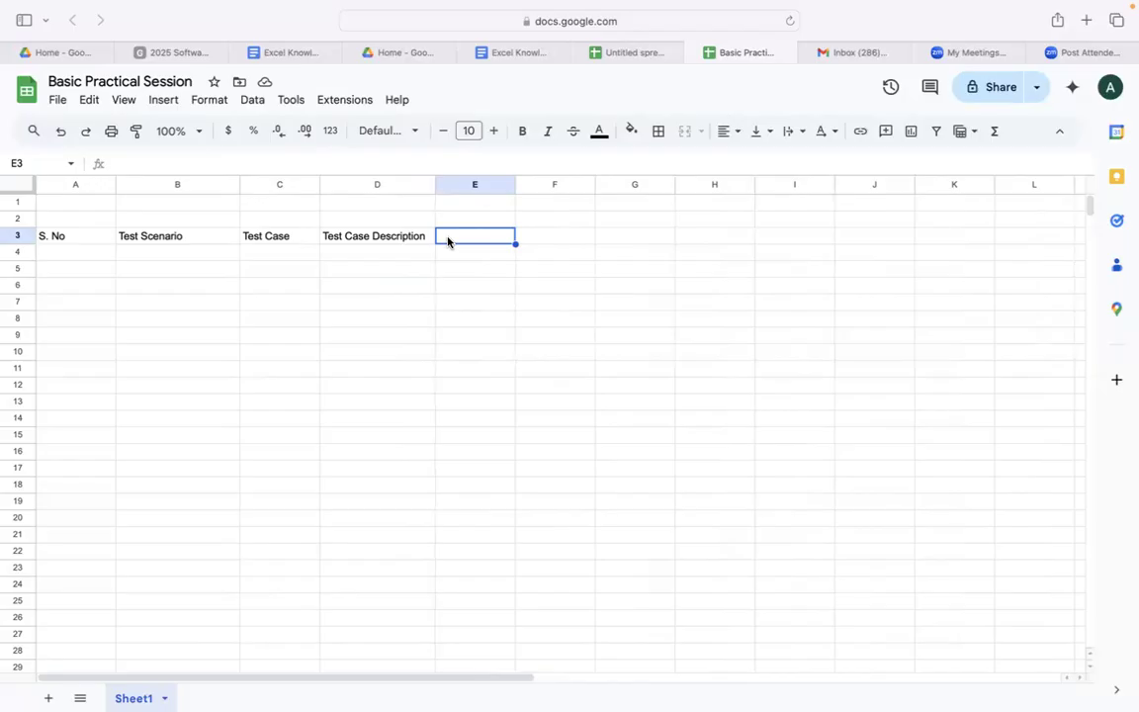
type("Device Tested")
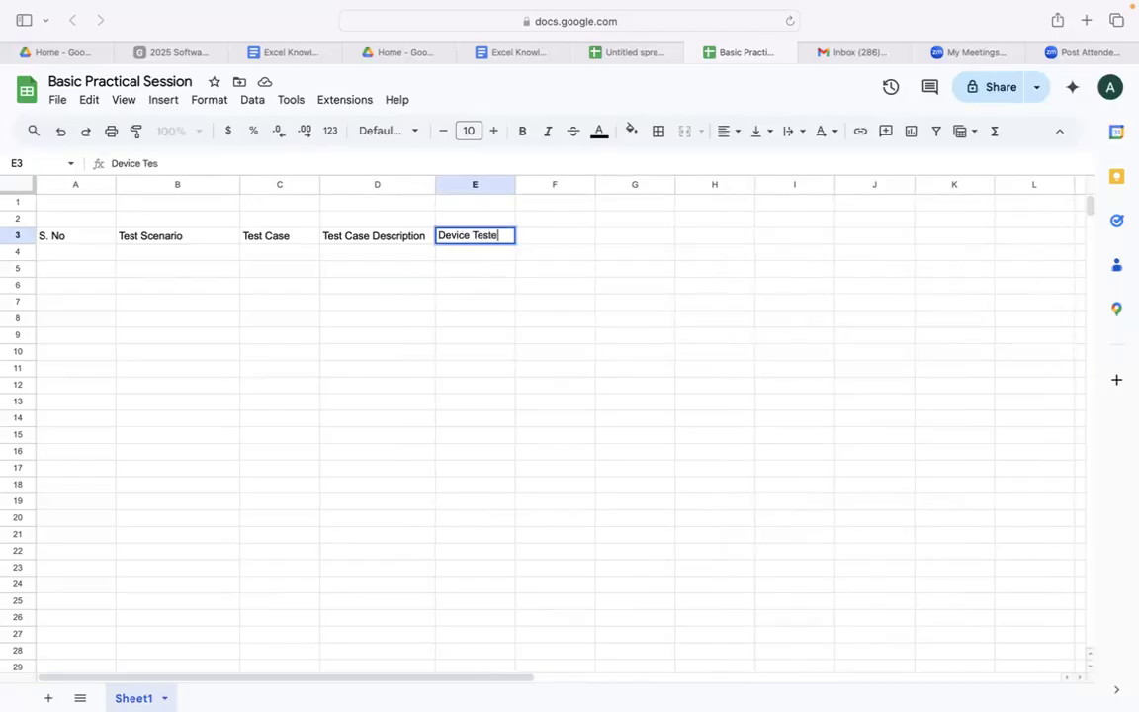
left_click(542, 238)
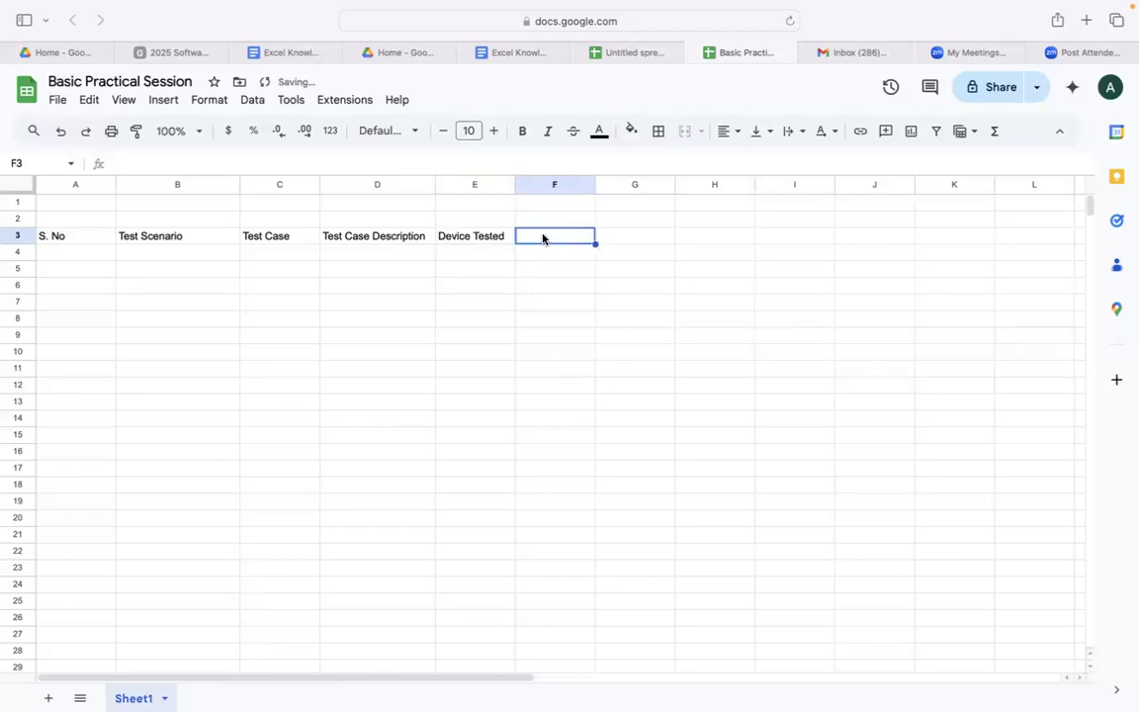
type("Status")
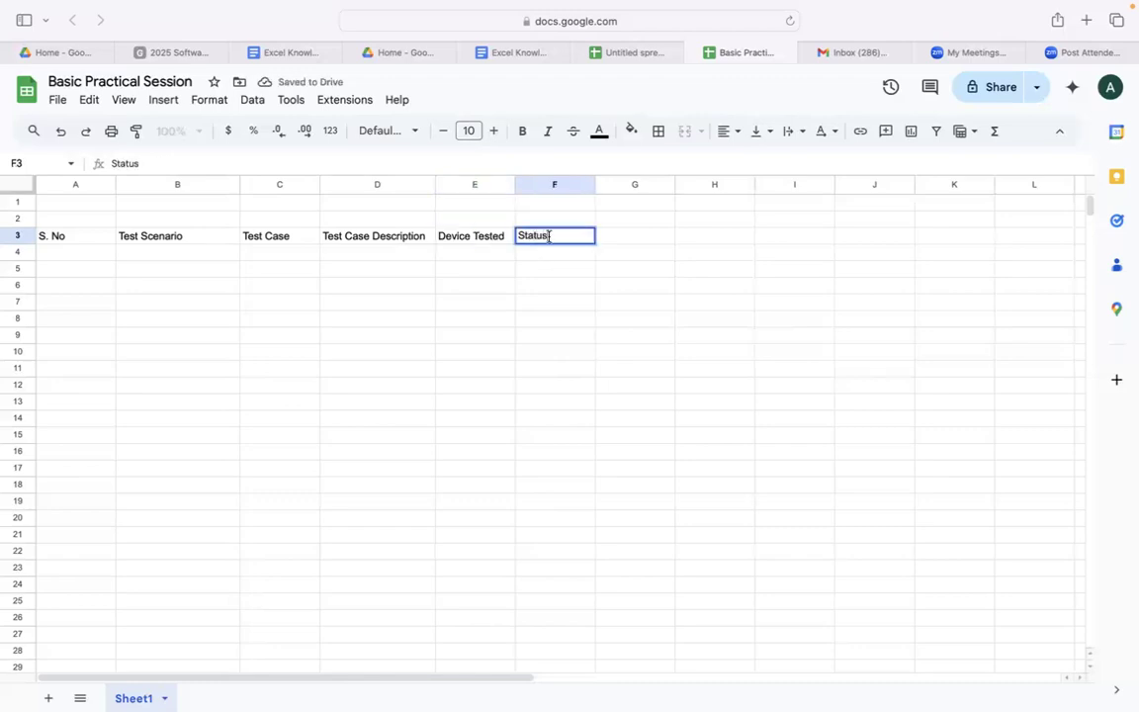
left_click(632, 236)
type("Tested by")
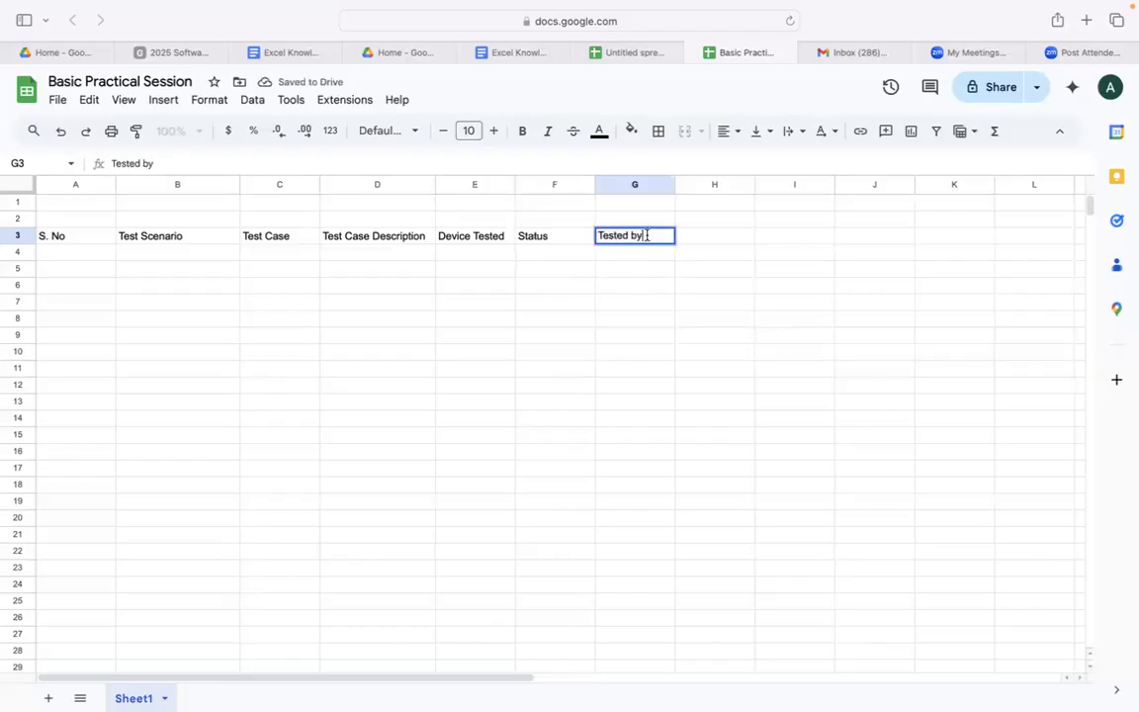
Enter the heading "Date of Execution" in cell H3 and widen column H to fit it.
left_click(716, 238)
type("Da")
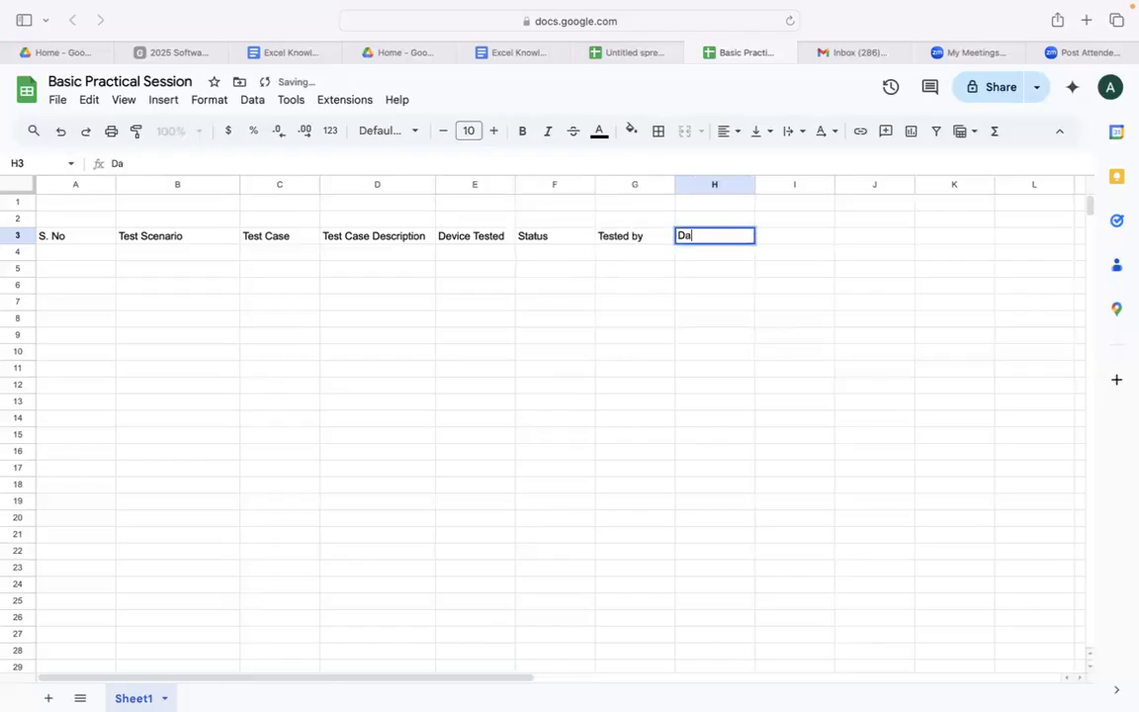
type("te io")
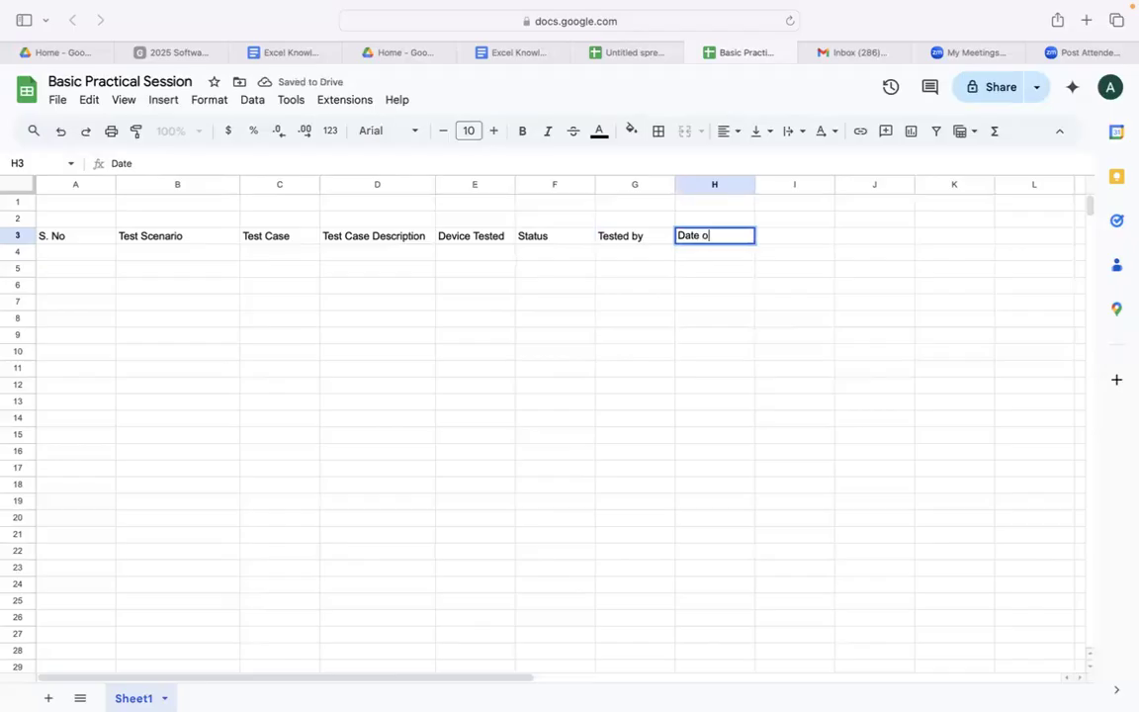
type("f Execution")
left_click(710, 302)
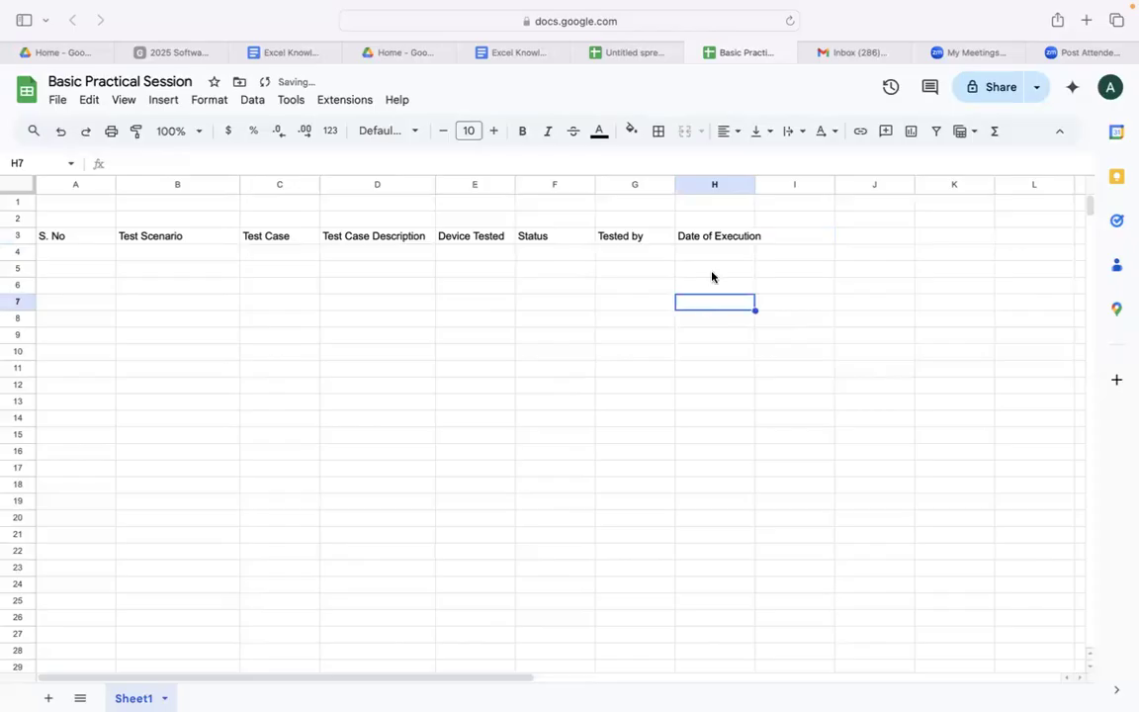
left_click_drag(754, 185, 790, 185)
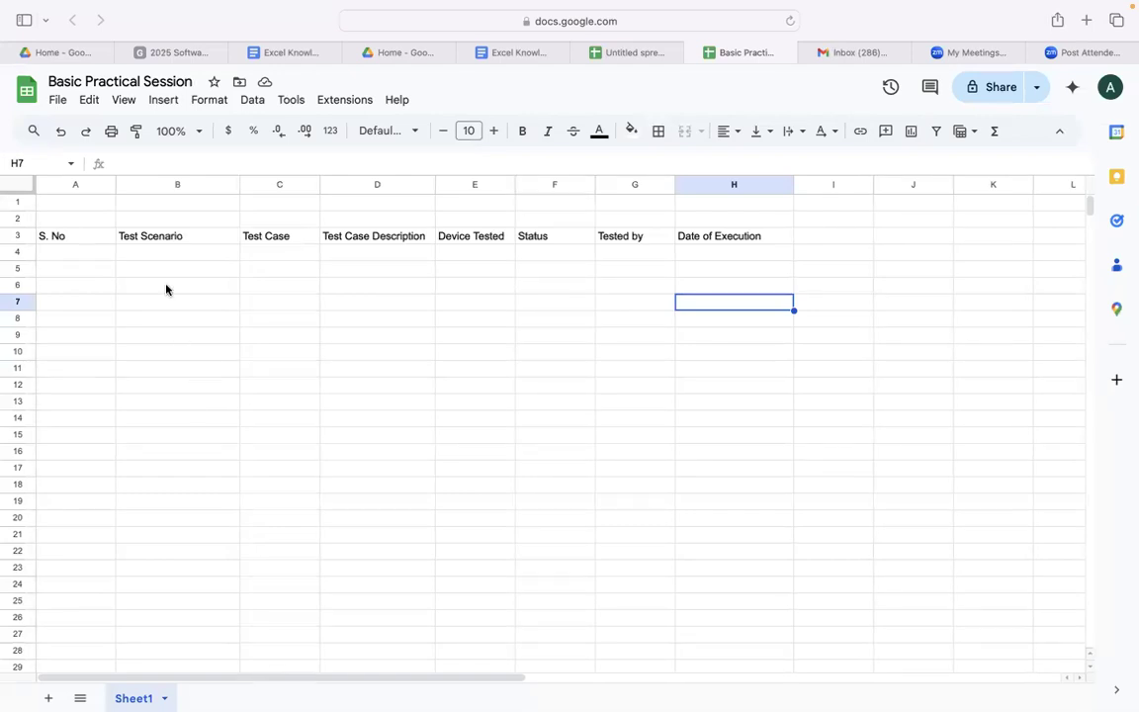
left_click(108, 238)
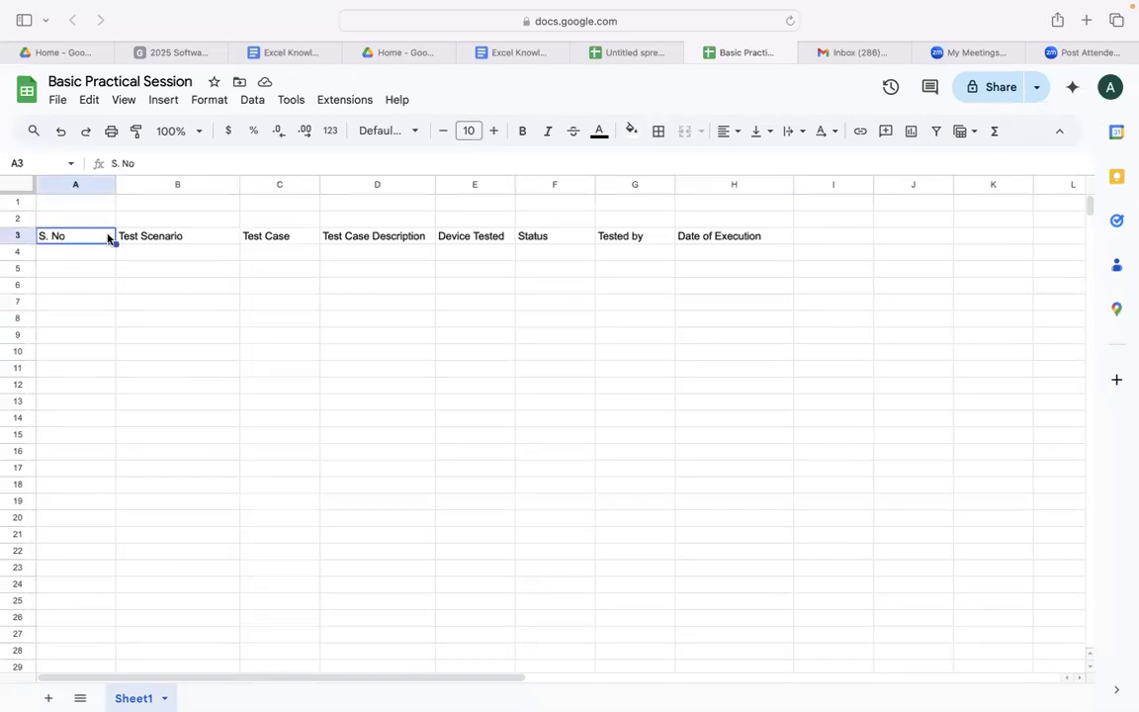
left_click(161, 236)
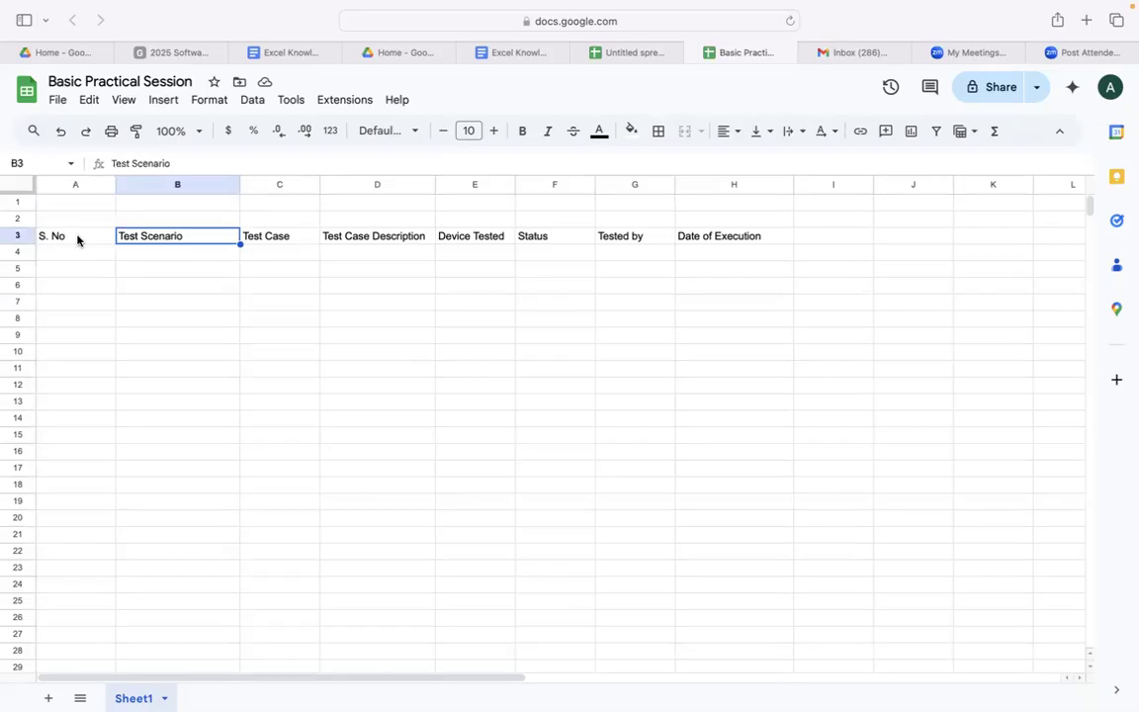
left_click(80, 239)
left_click(178, 237)
left_click(256, 235)
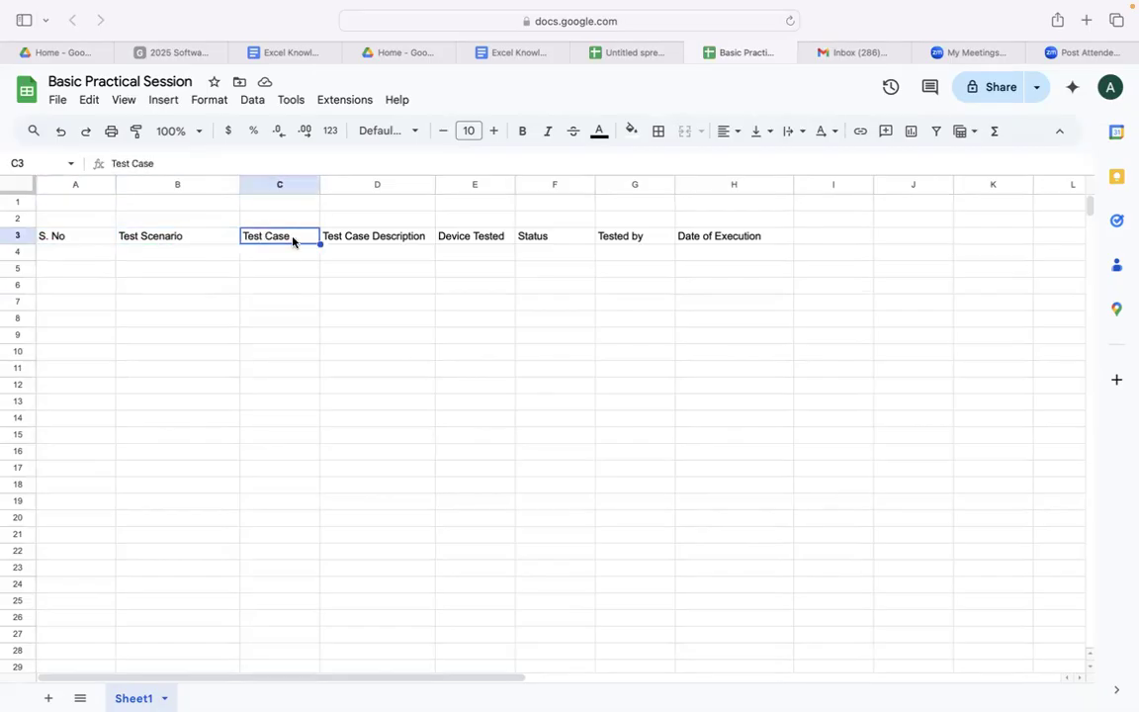
left_click(360, 235)
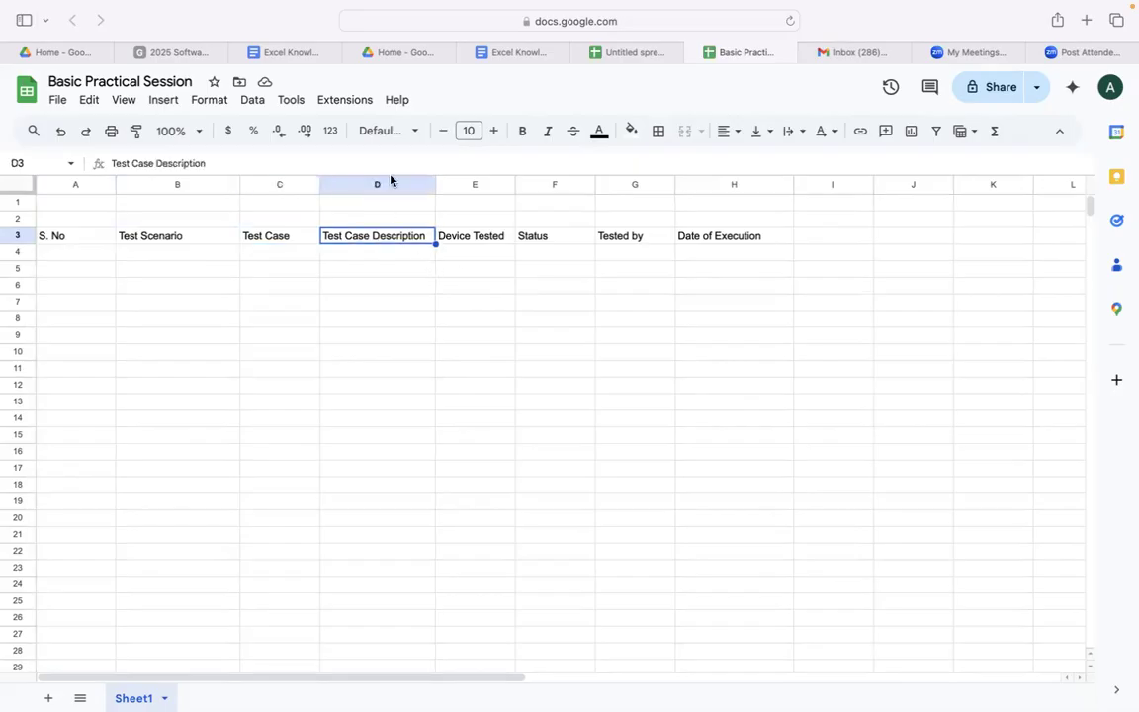
Enter the heading "Pre requisites" in cell I3.
left_click(800, 241)
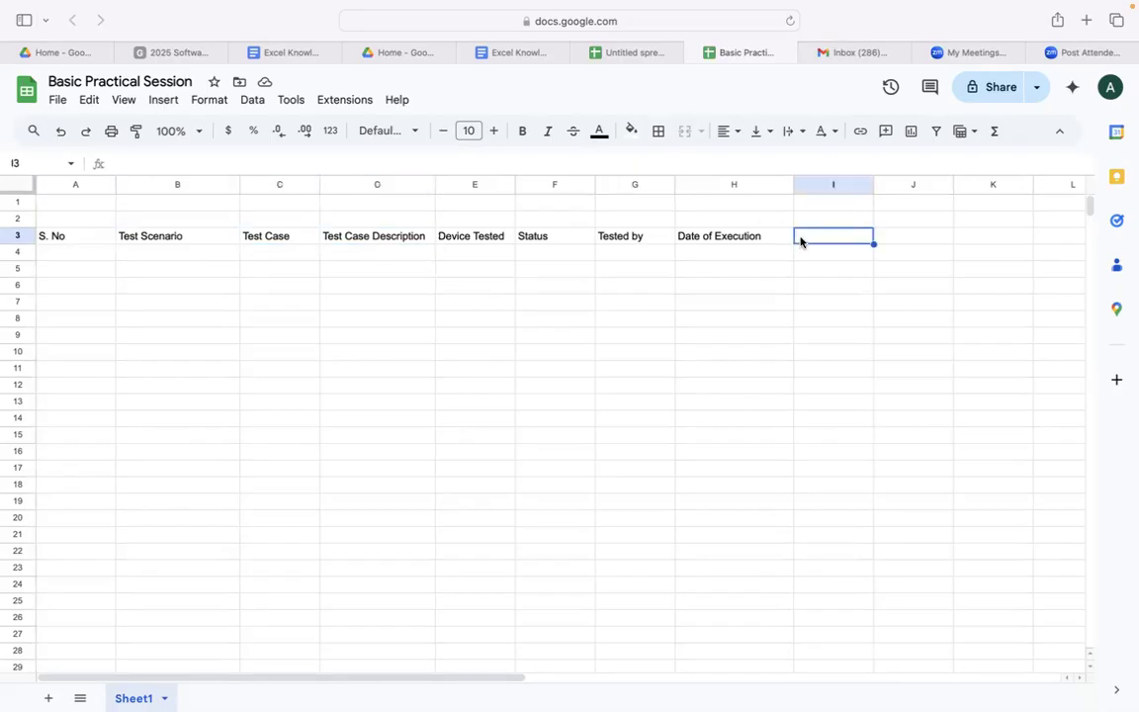
type("Pre re")
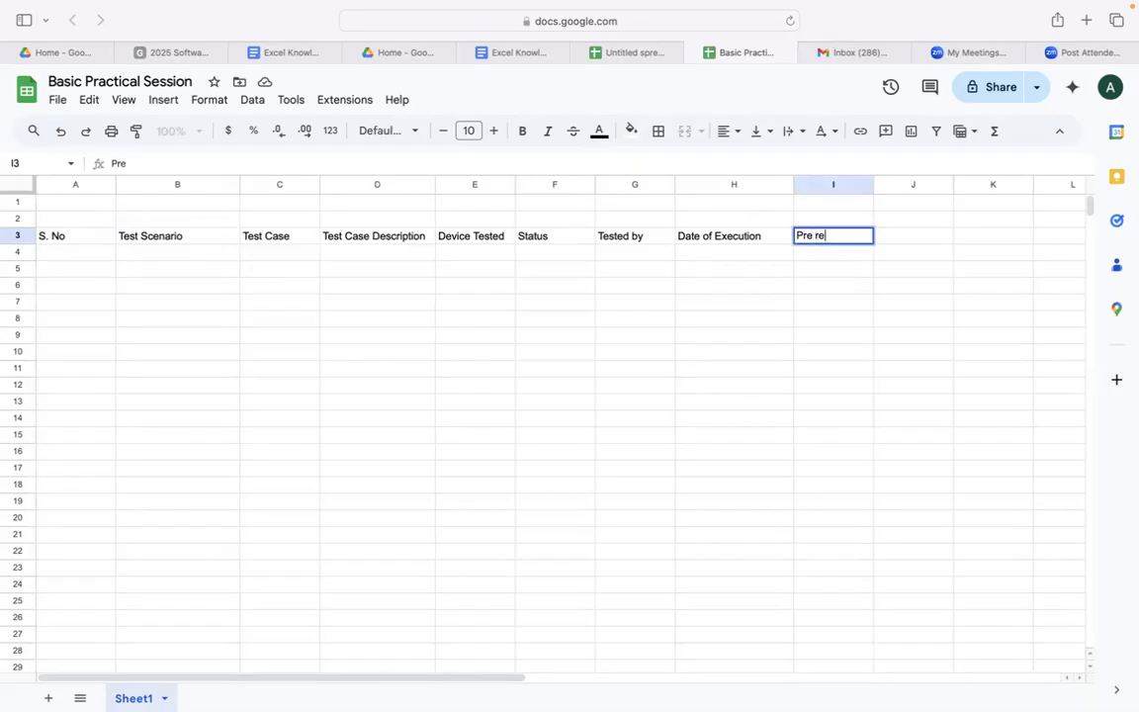
type("quisites")
left_click(856, 319)
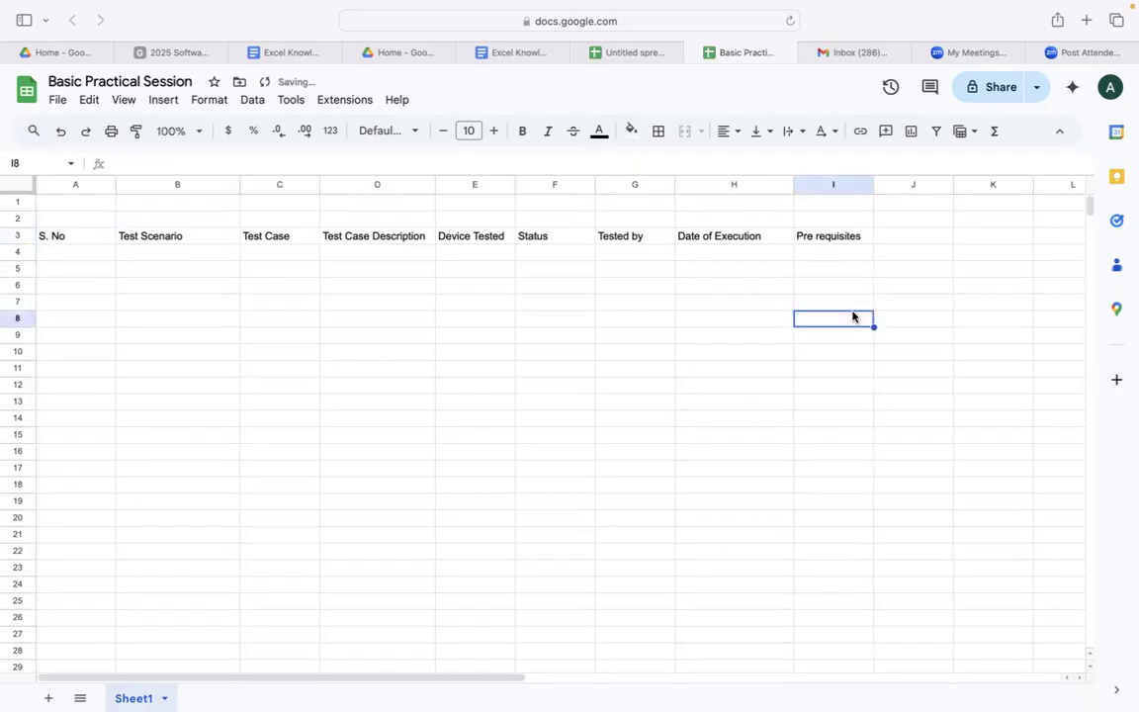
Delete the entire column I that holds the "Pre requisites" heading.
left_click(838, 239)
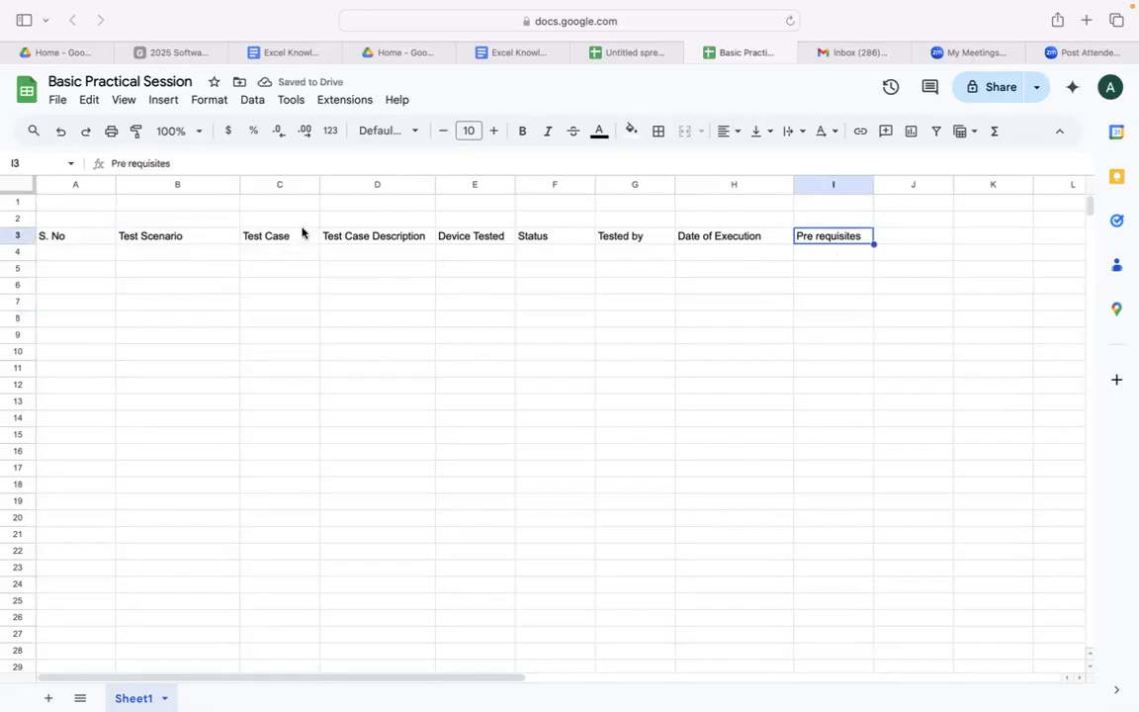
left_click(818, 184)
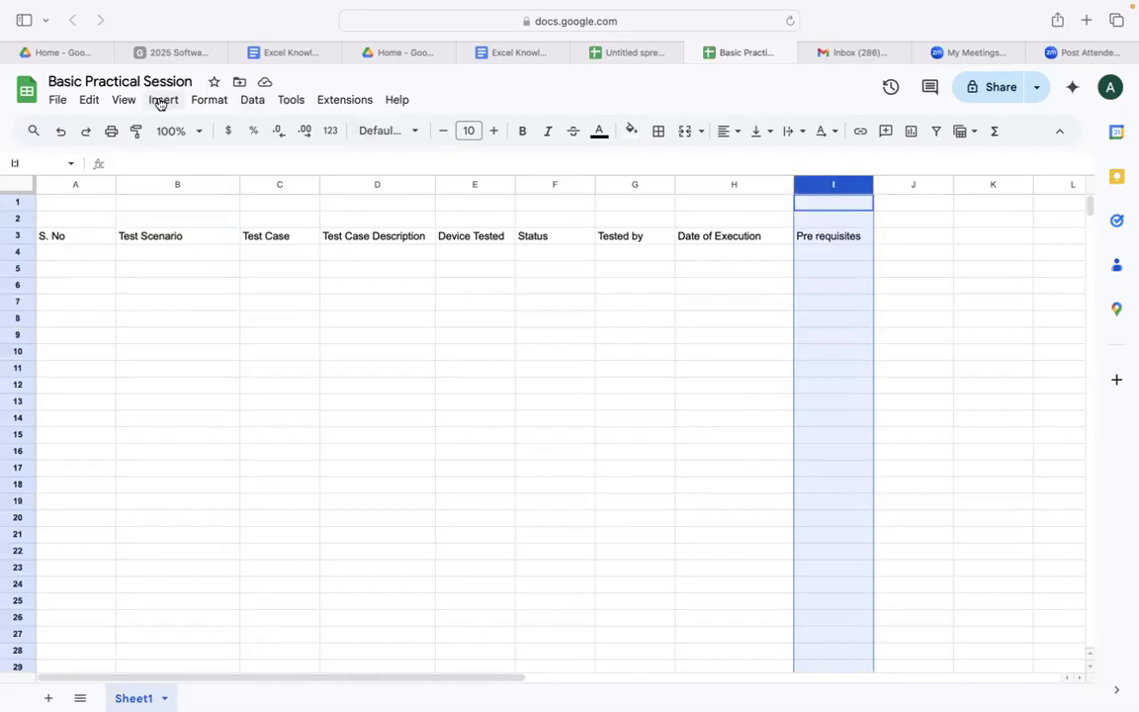
left_click(91, 101)
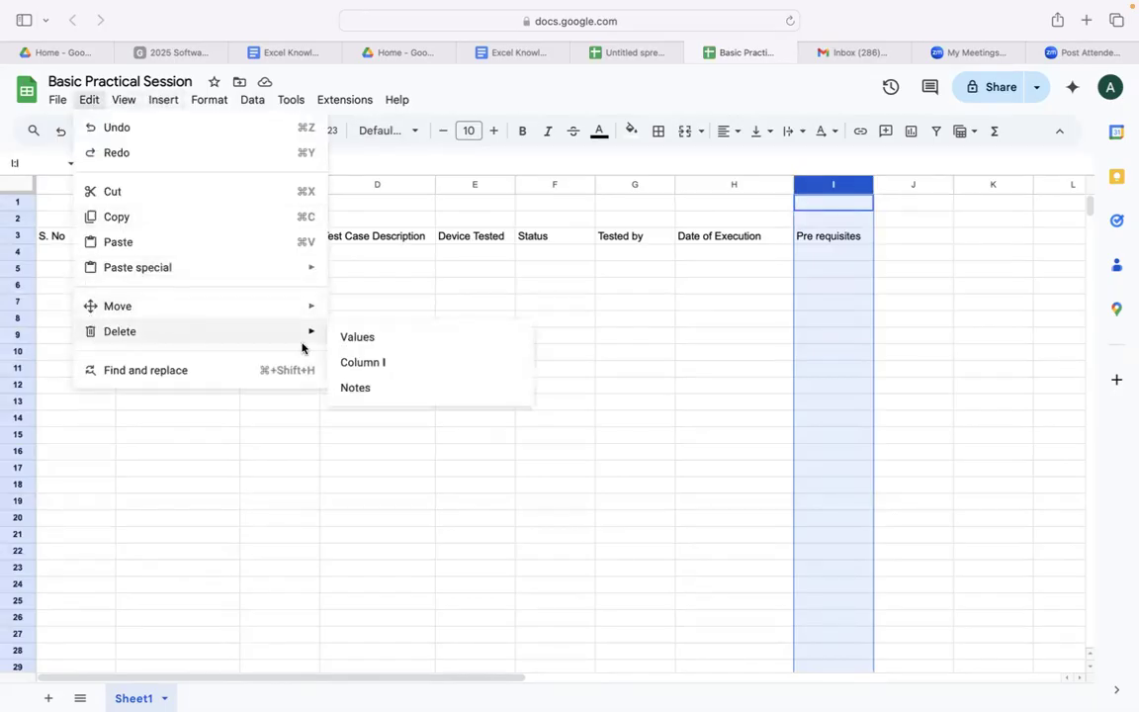
mouse_move(305, 331)
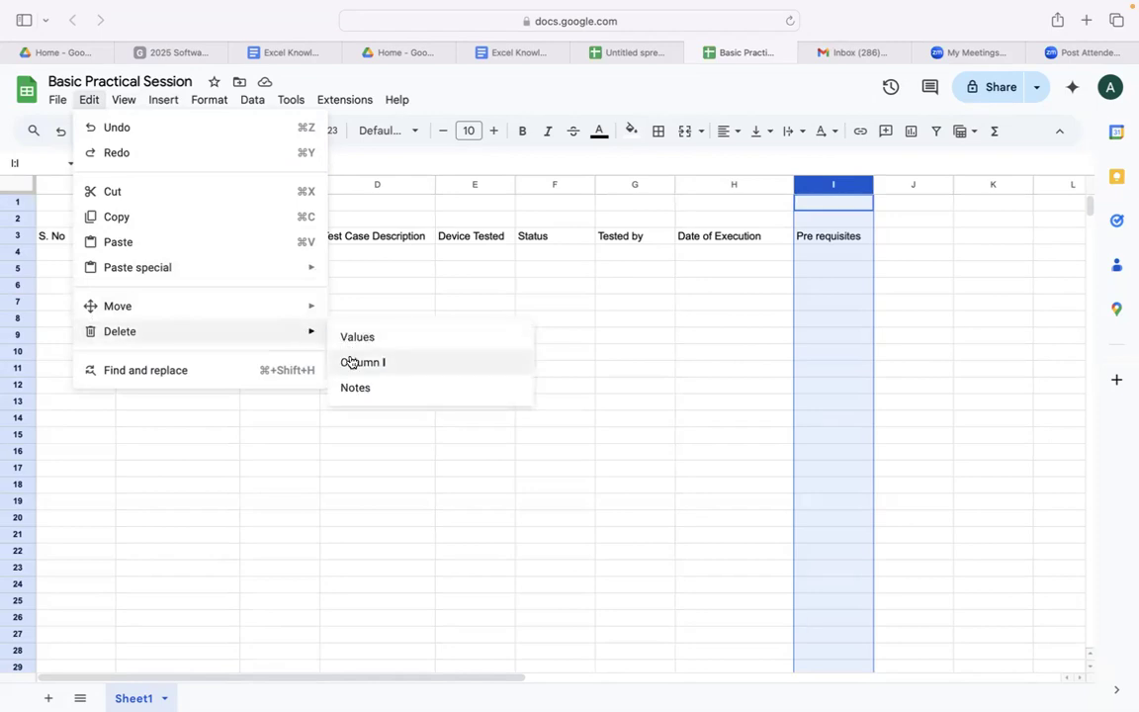
left_click(351, 363)
left_click(352, 363)
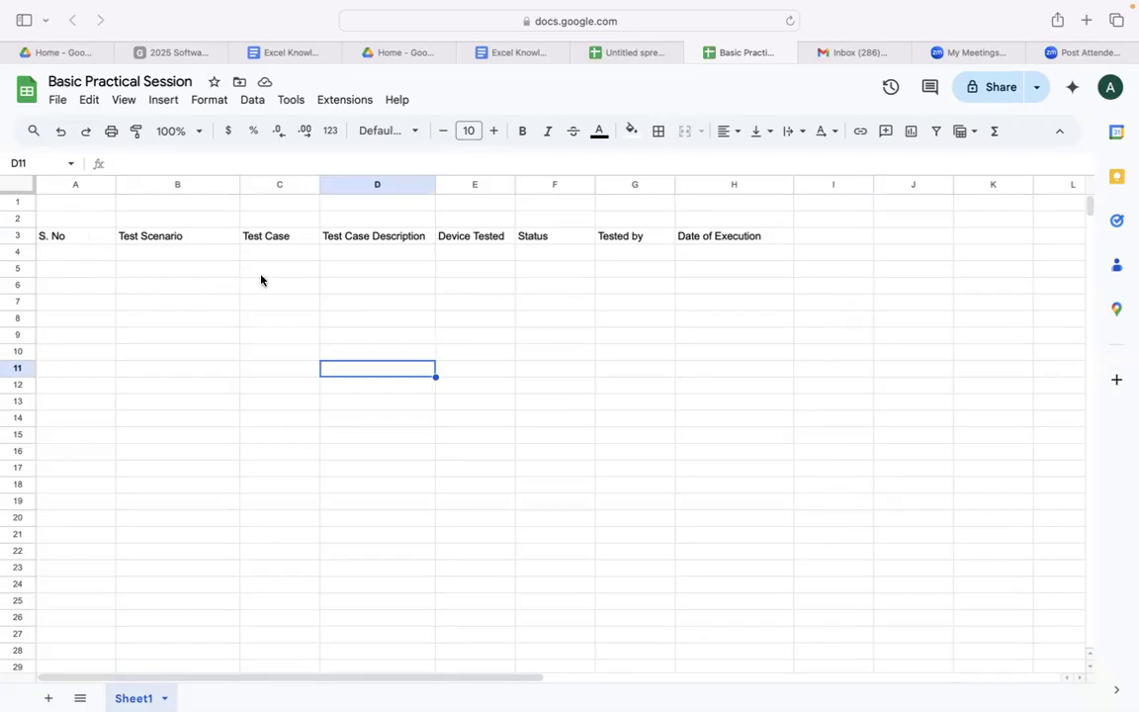
Enter the serial numbers 1 and 2 in cells A4 and A5 under the "S. No" heading.
left_click(90, 254)
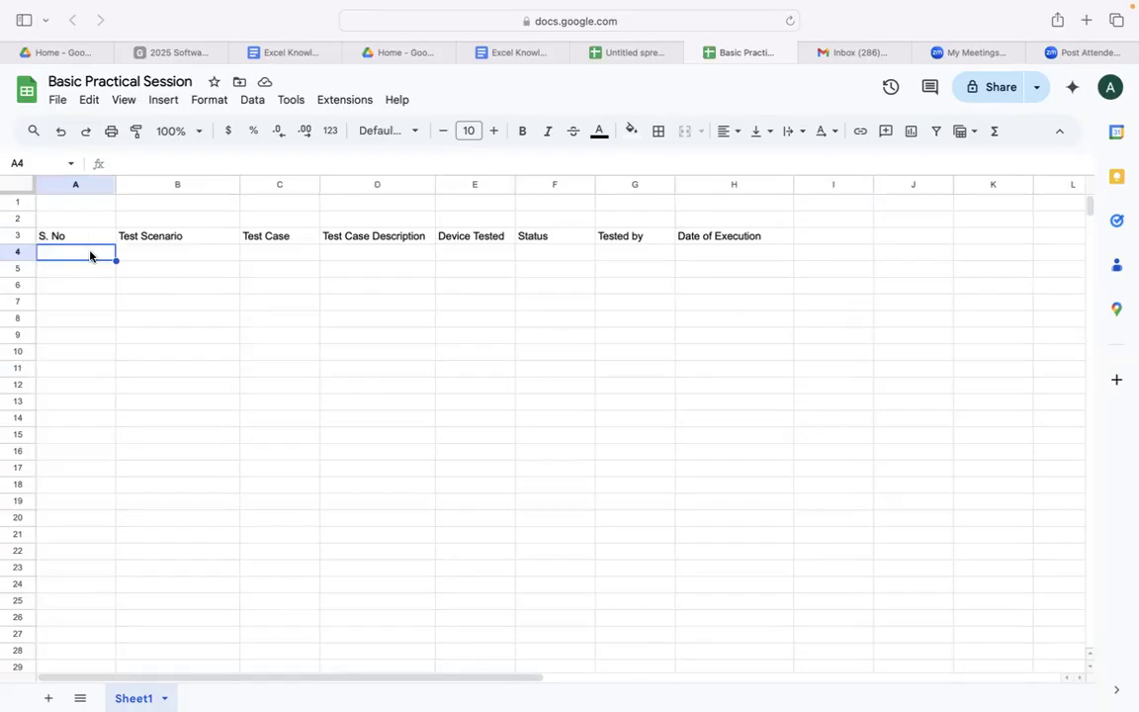
type("1")
key("Return")
type("2")
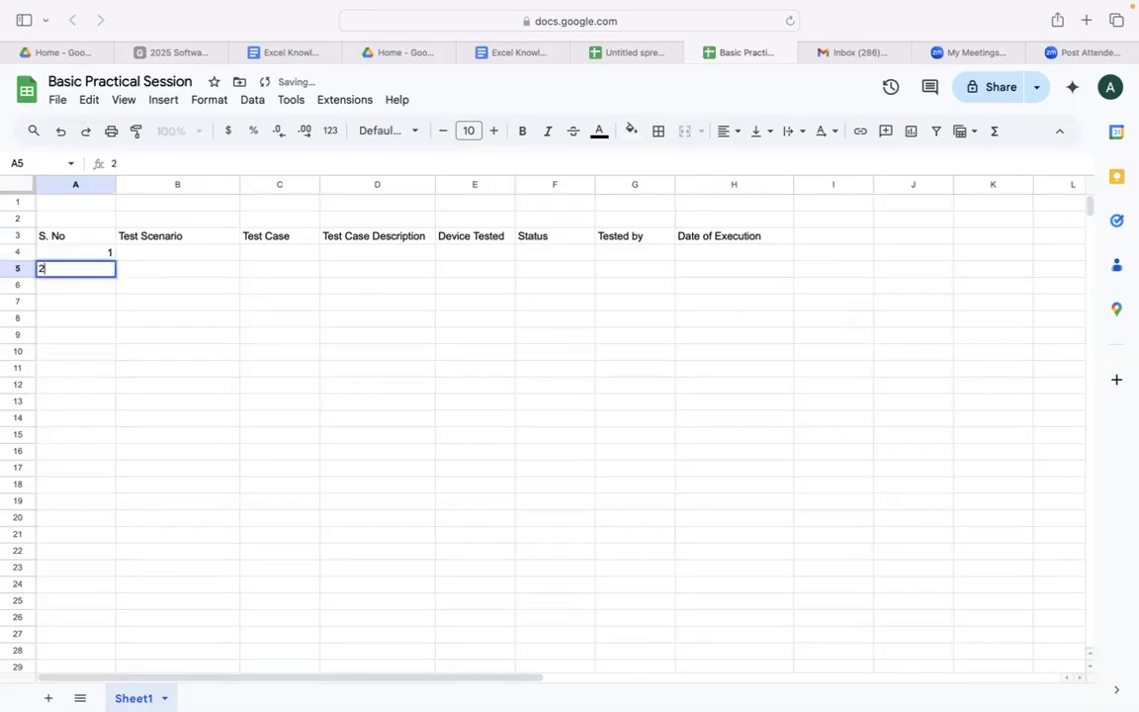
left_click(71, 334)
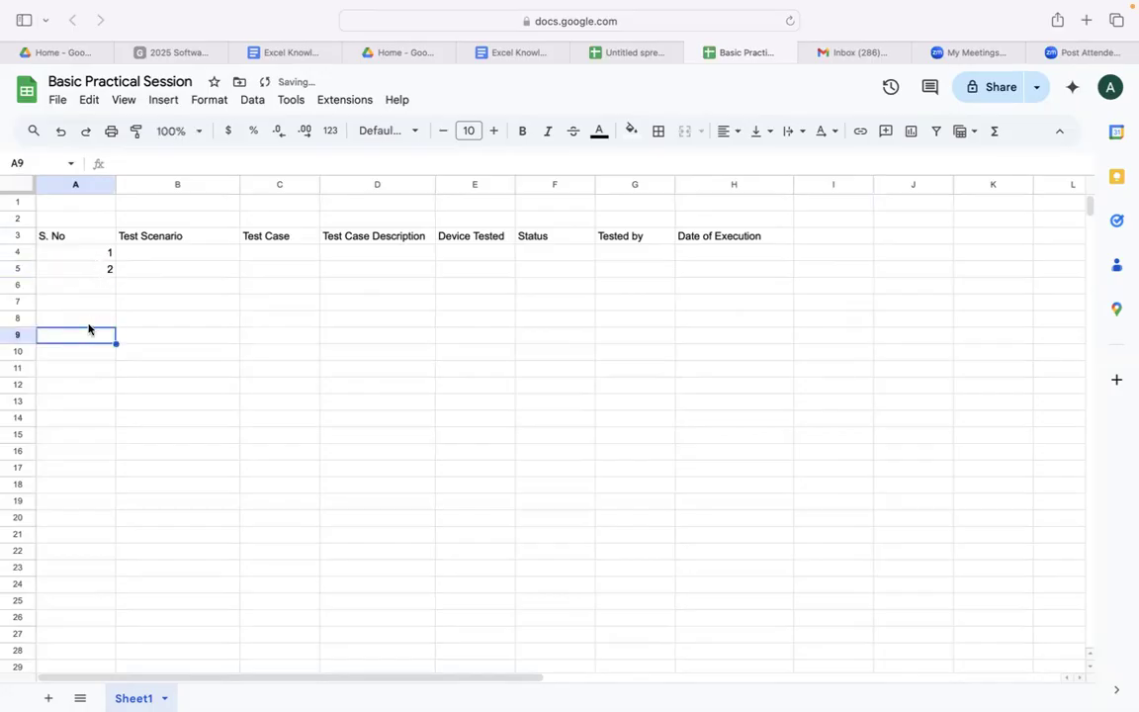
Enter the text "Autofill" in cell B6 under the "Test Scenario" heading.
left_click(205, 287)
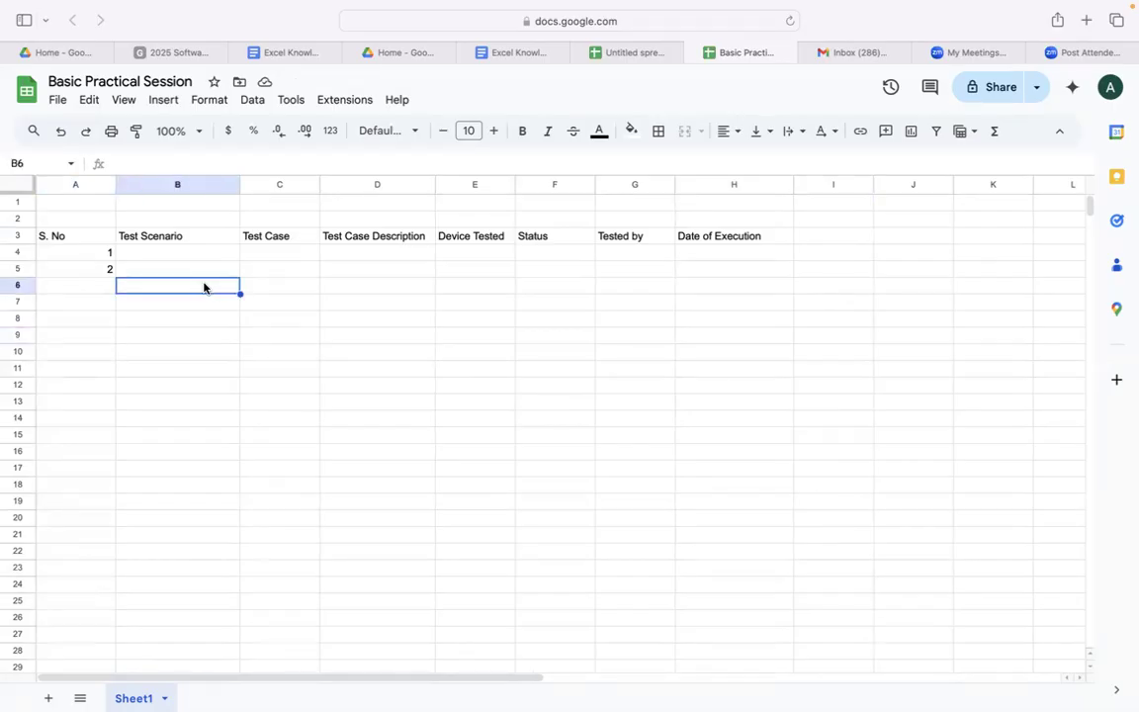
type("Aut")
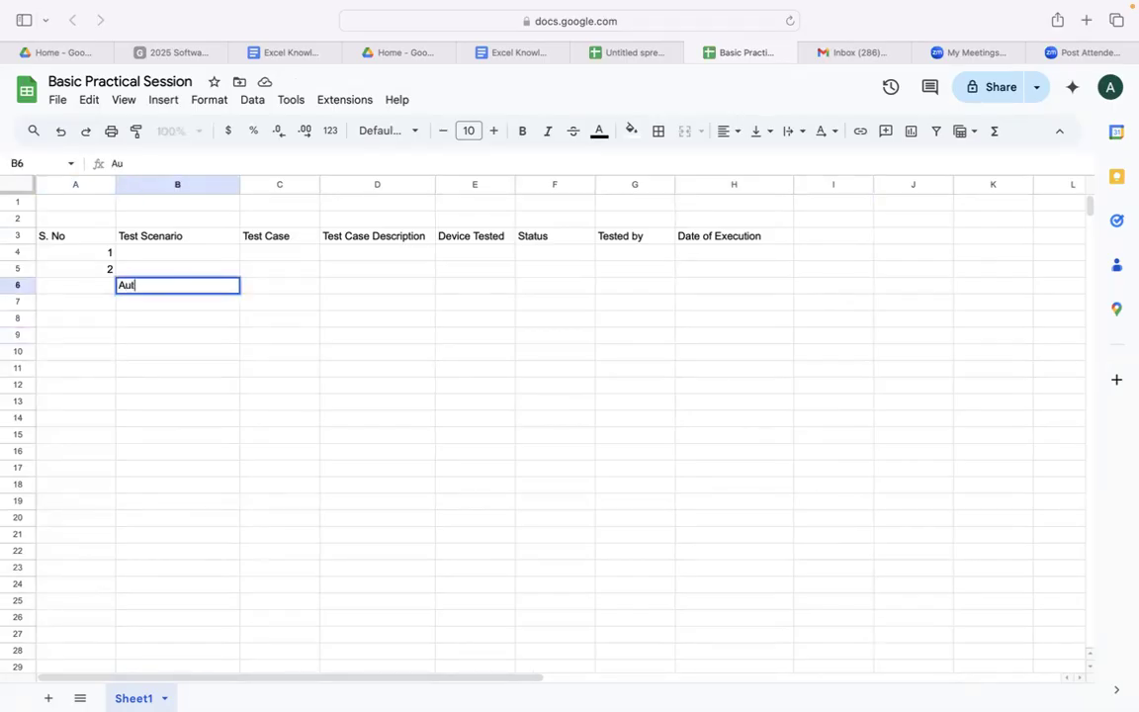
type("ofill")
left_click(248, 353)
left_click(163, 285)
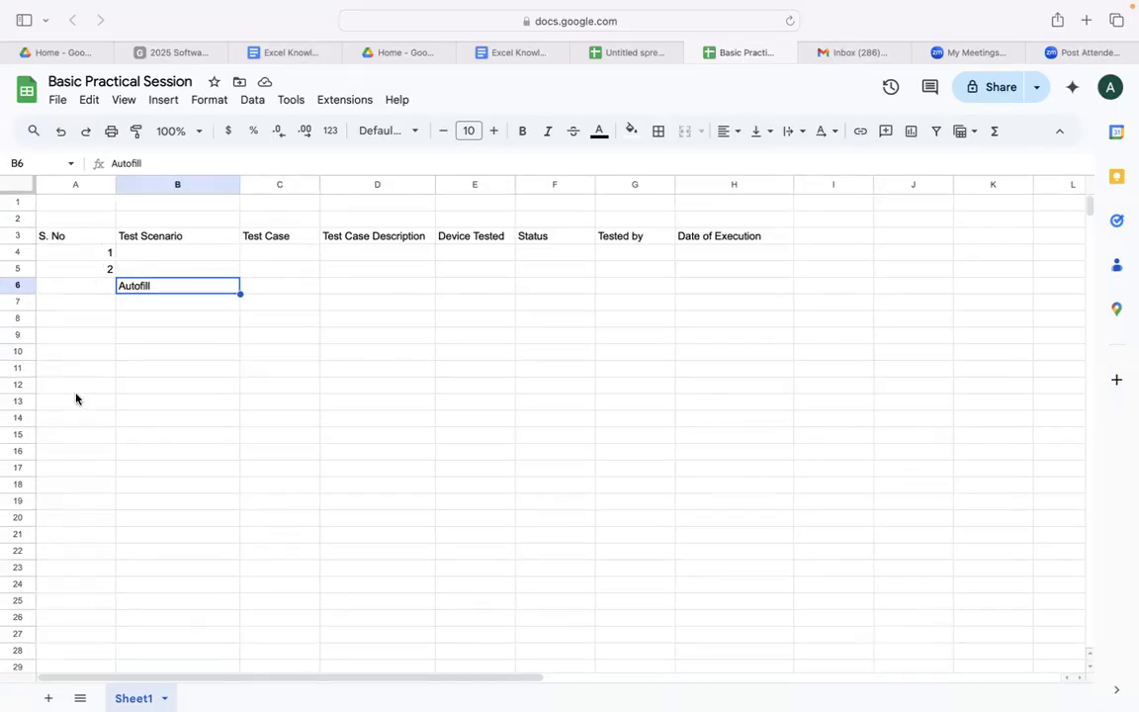
Autofill the serial numbers from cells A4:A5 down the "S. No" column to A22.
left_click(103, 255)
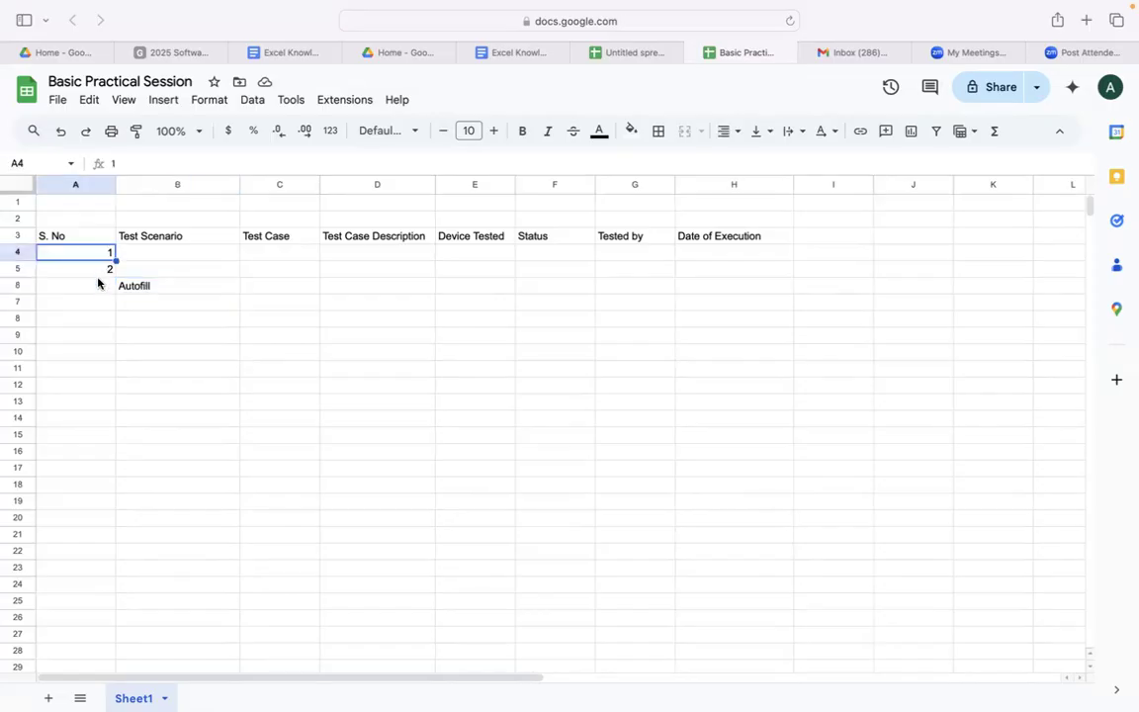
left_click(98, 286)
left_click_drag(107, 254, 108, 279)
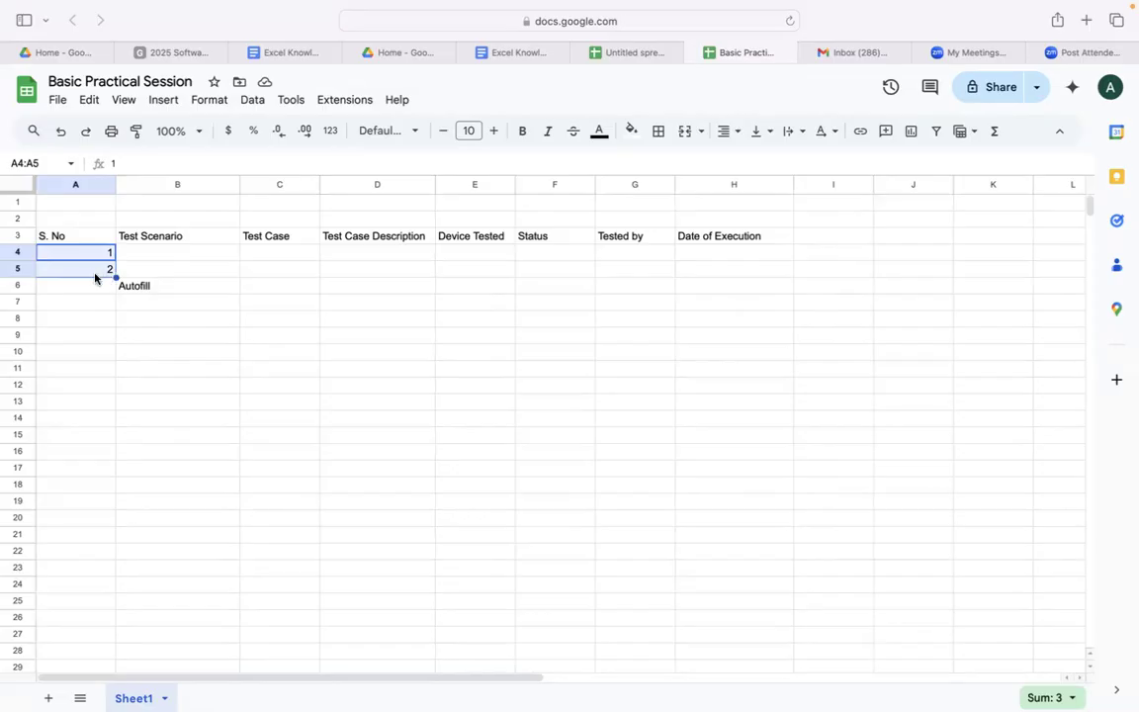
left_click(74, 302)
left_click(84, 285)
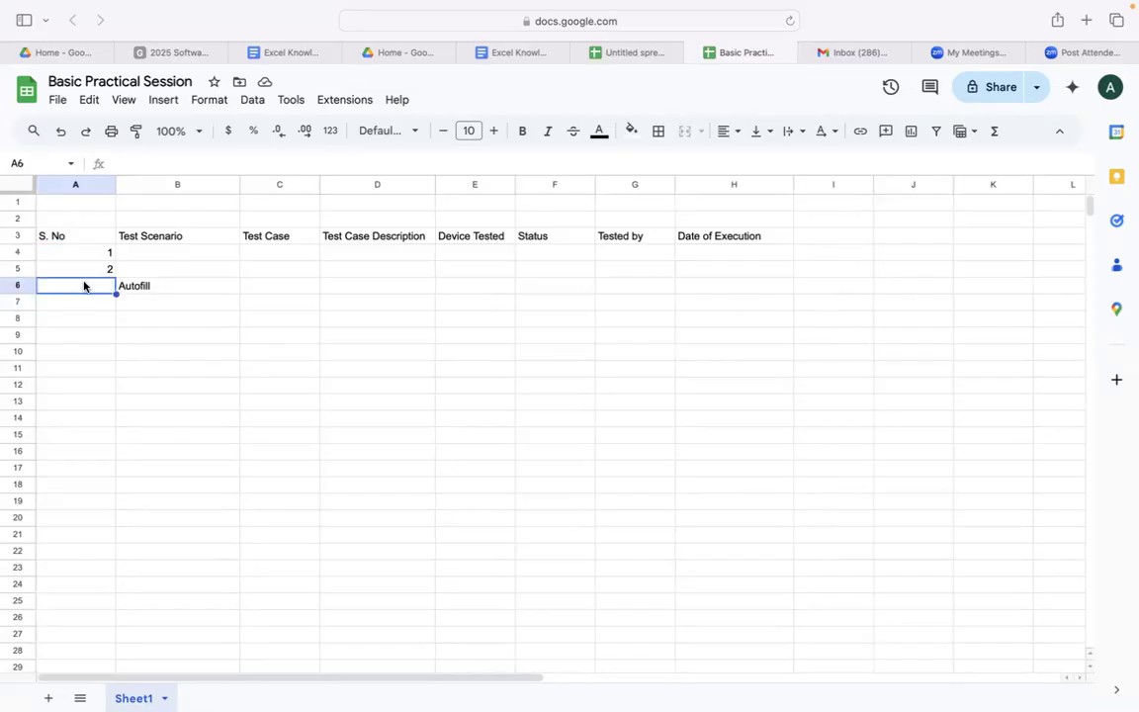
left_click(97, 253)
left_click(99, 270, "shift")
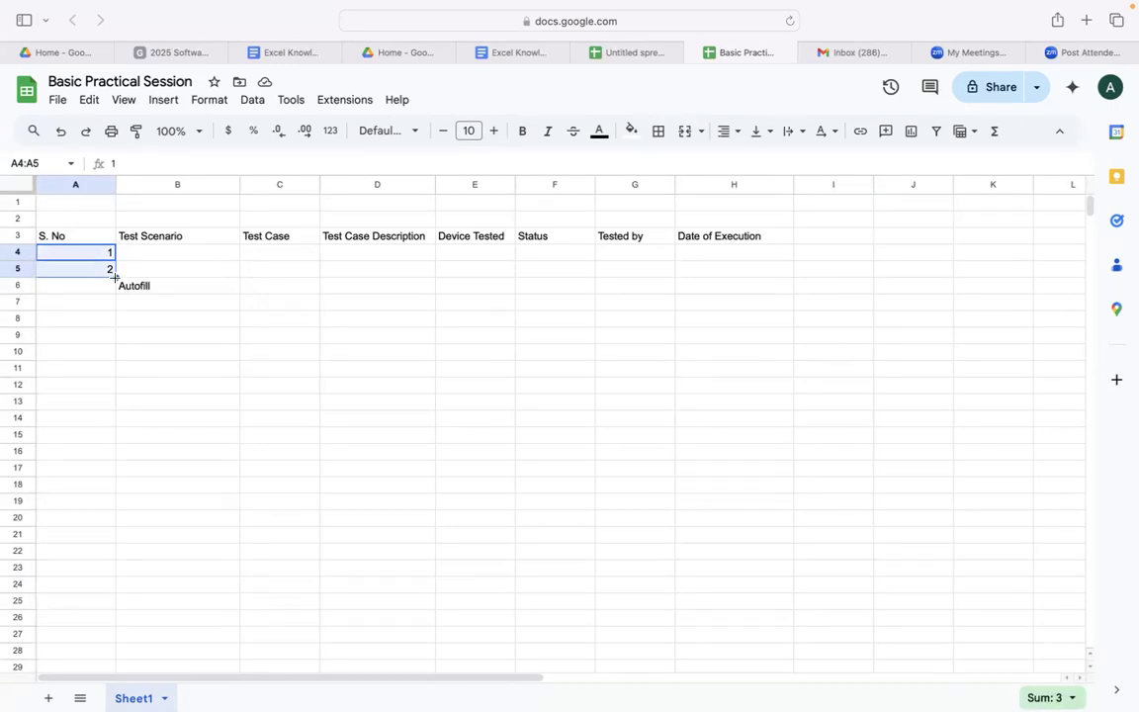
left_click_drag(116, 277, 84, 554)
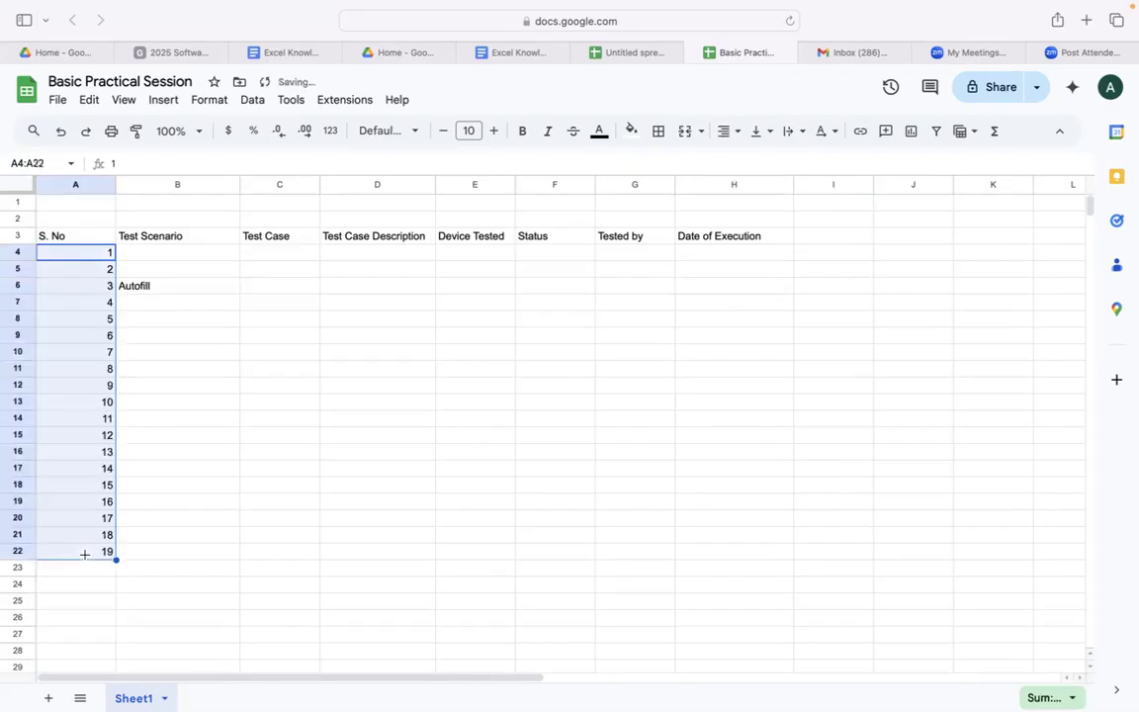
left_click(217, 534)
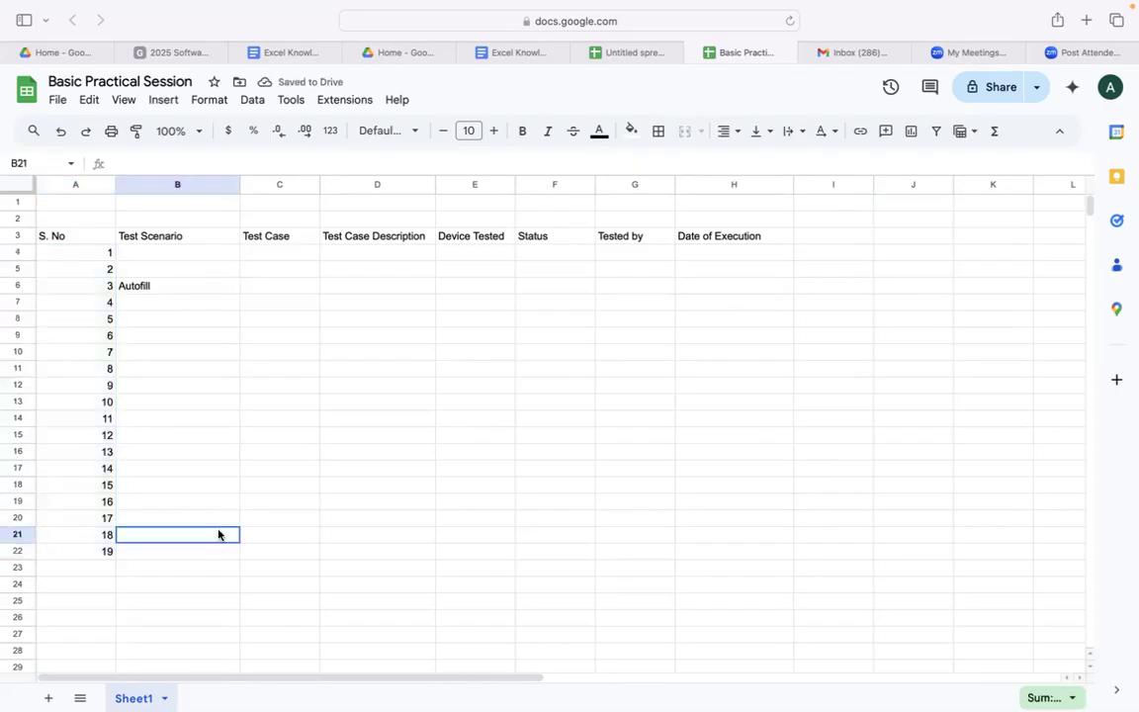
Clear the text "Autofill" from cell B6 under the "Test Scenario" heading.
left_click(180, 285)
key("BackSpace")
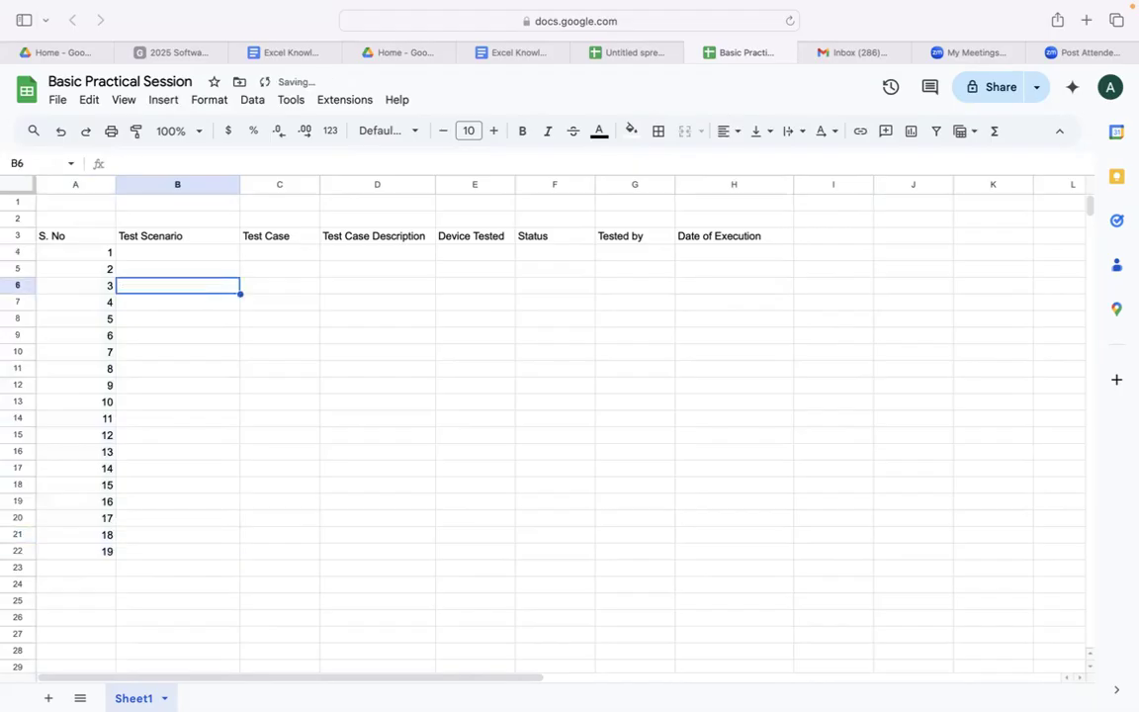
Enter "Monday" and "Tuesday" in cells C6 and C7 and autofill the weekdays down to C20.
left_click(267, 285)
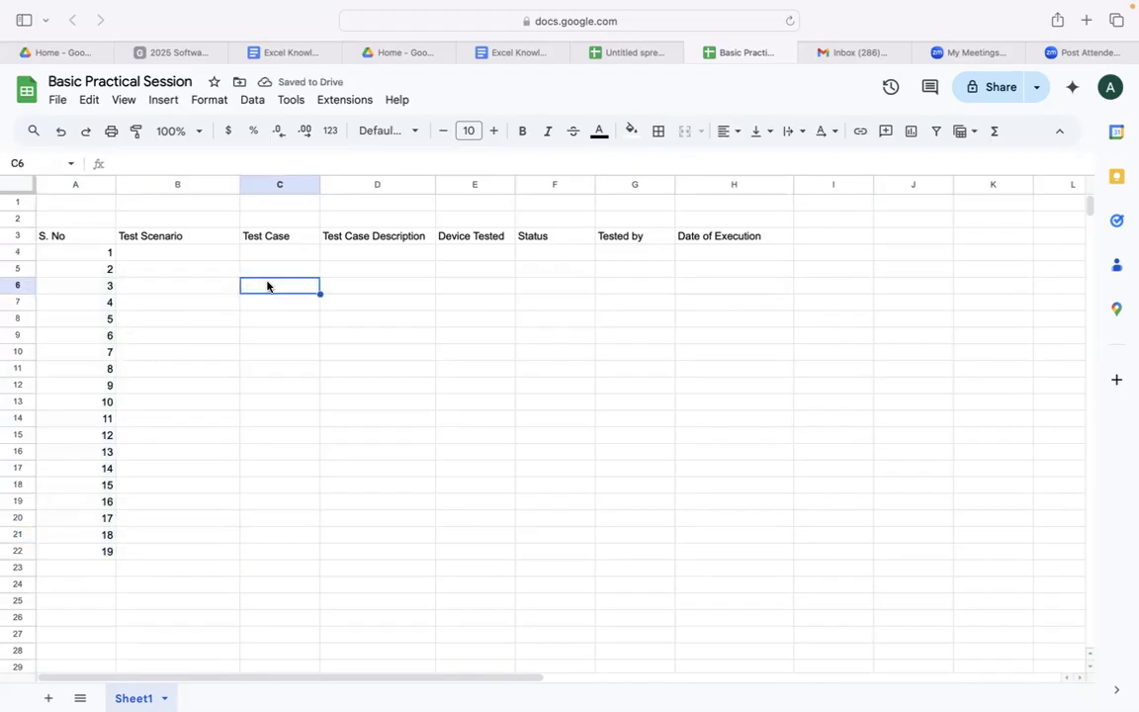
type("Monday")
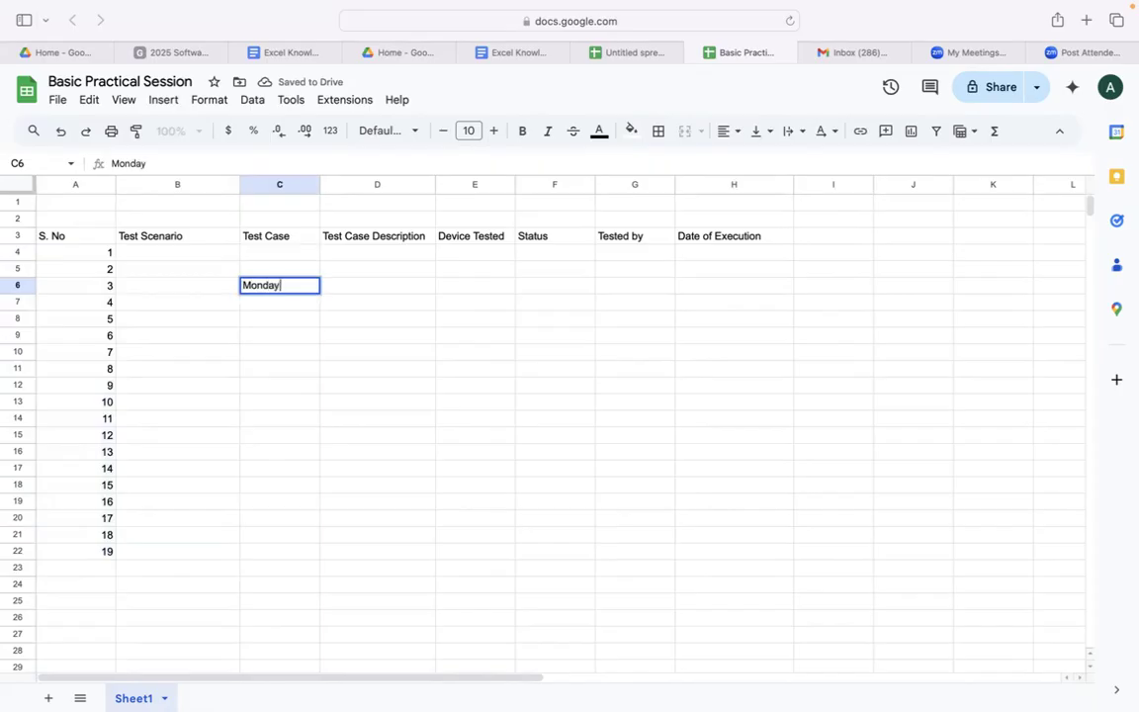
left_click(288, 307)
type("Tuesday")
left_click(312, 400)
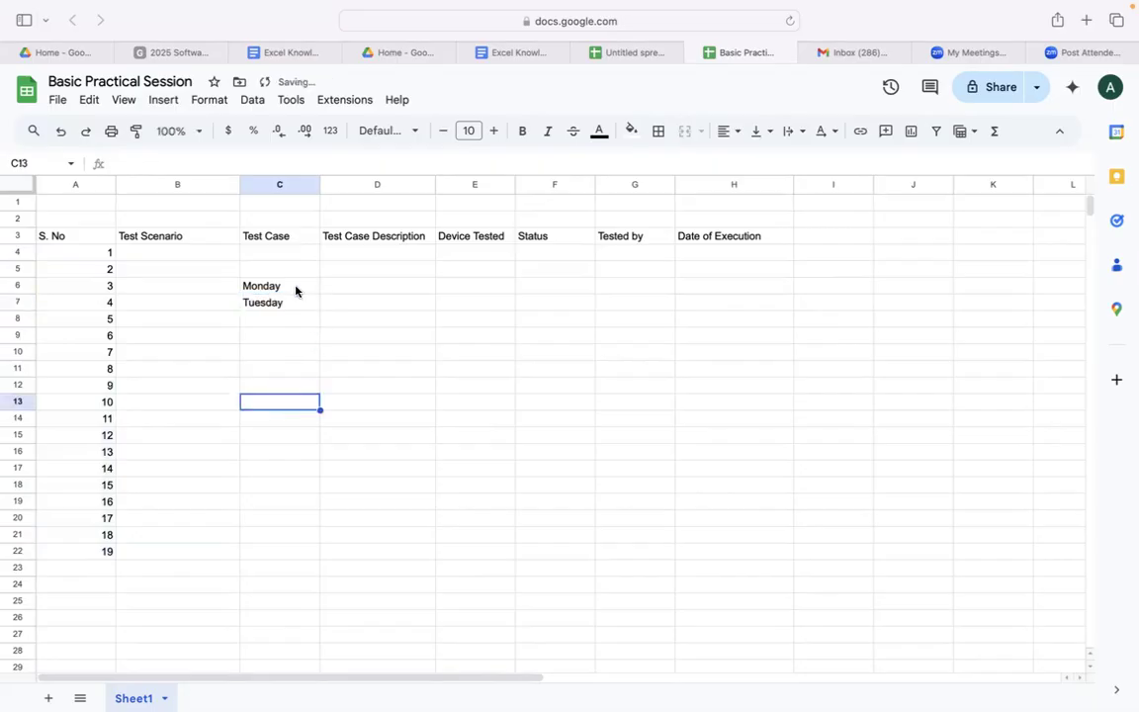
left_click_drag(306, 288, 306, 306)
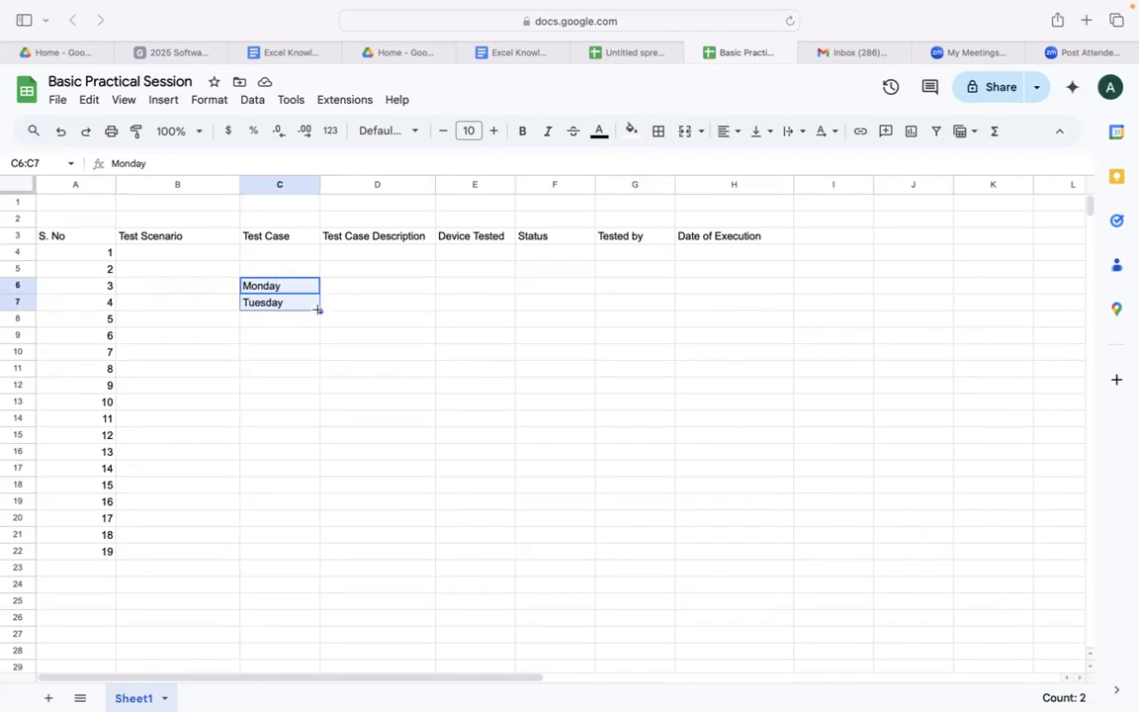
left_click_drag(317, 309, 284, 516)
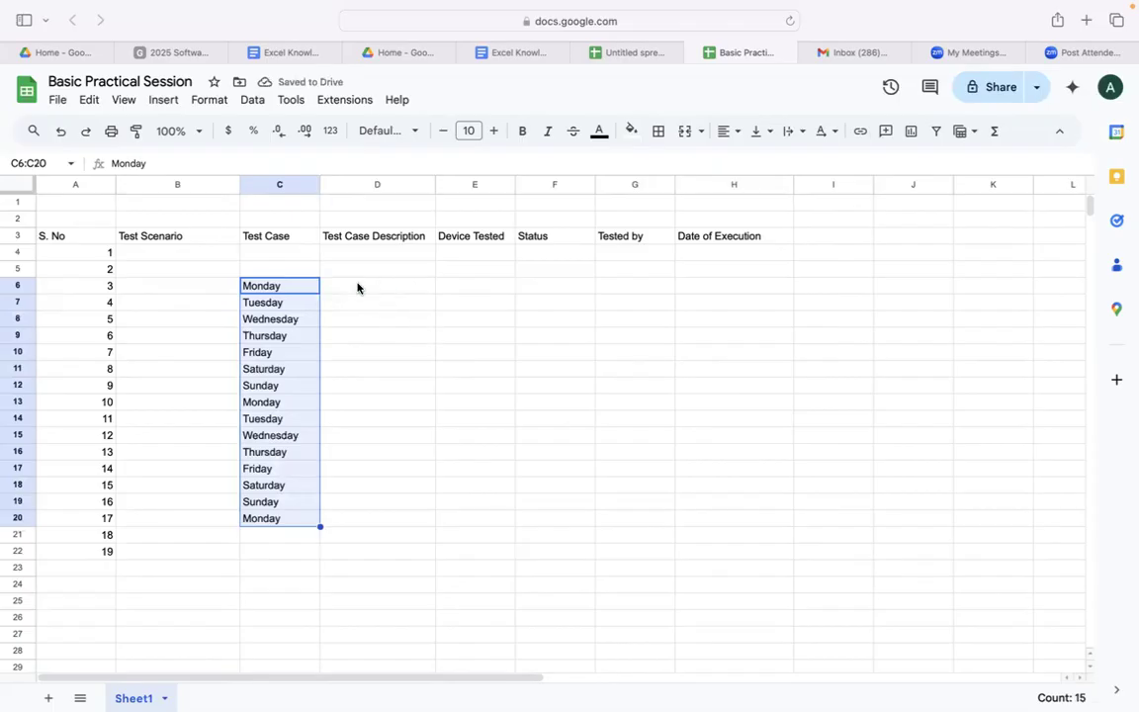
Enter "January" in cell D6 under the "Test Case Description" heading.
left_click(404, 291)
type("Jan")
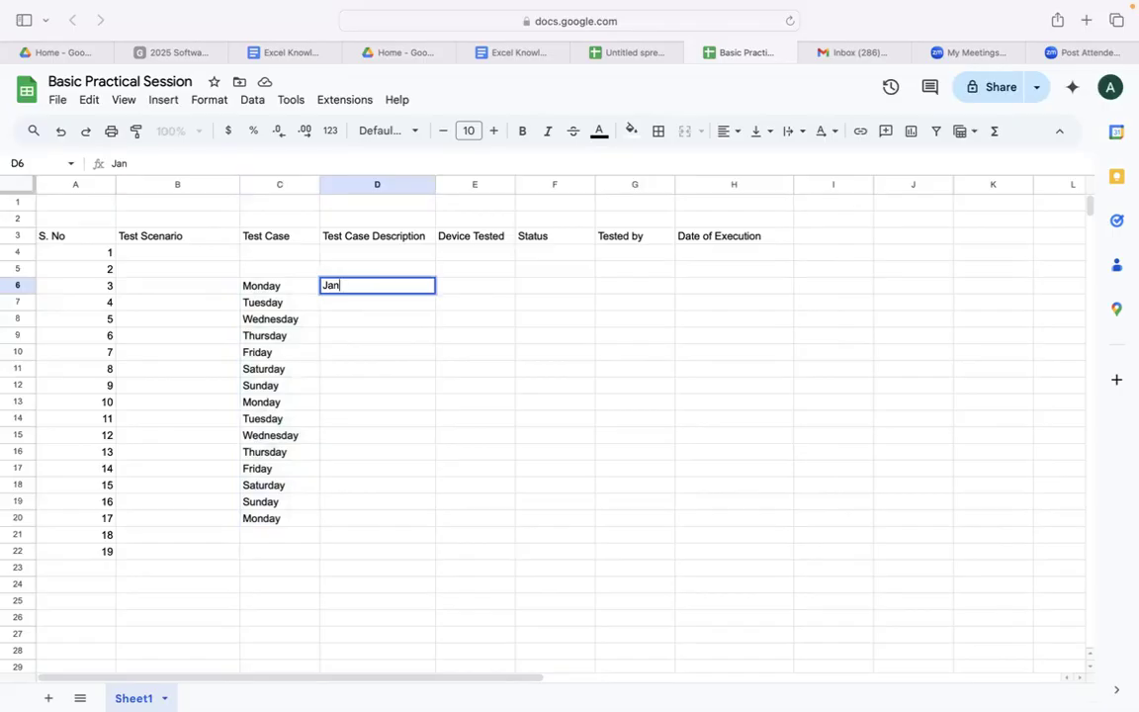
type("uary")
left_click(438, 386)
Enter the numbers 1 and 3 in cells E6 and E7 under the "Device Tested" heading.
left_click(468, 288)
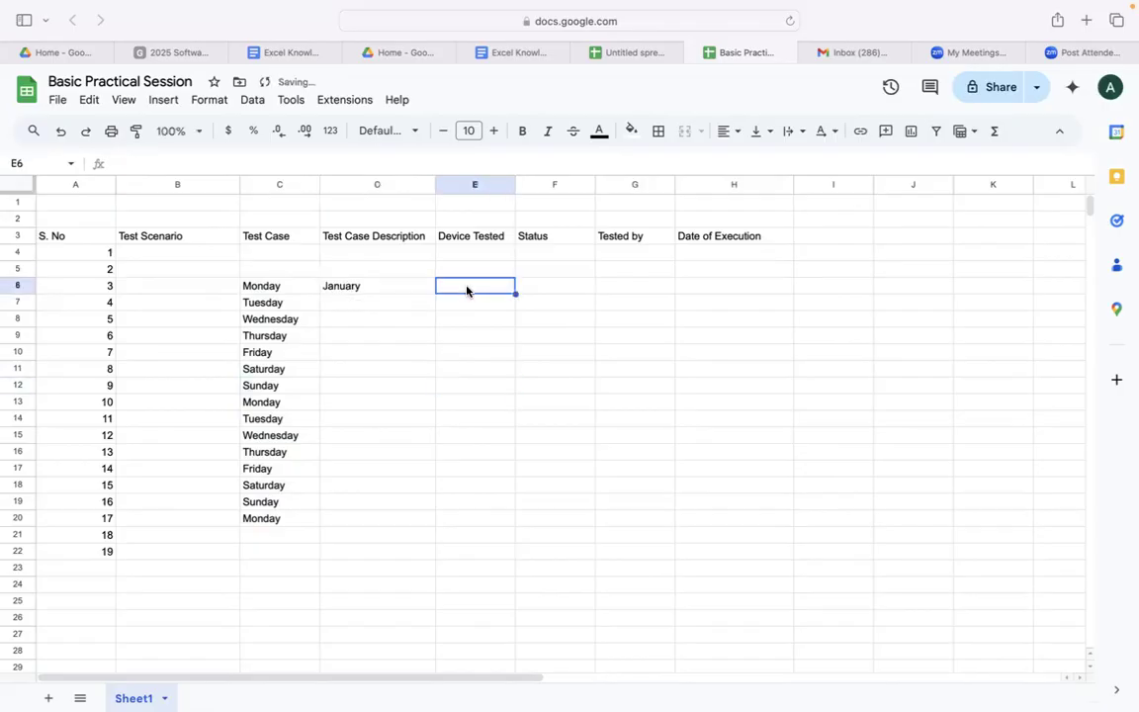
type("1")
left_click(464, 302)
type("3")
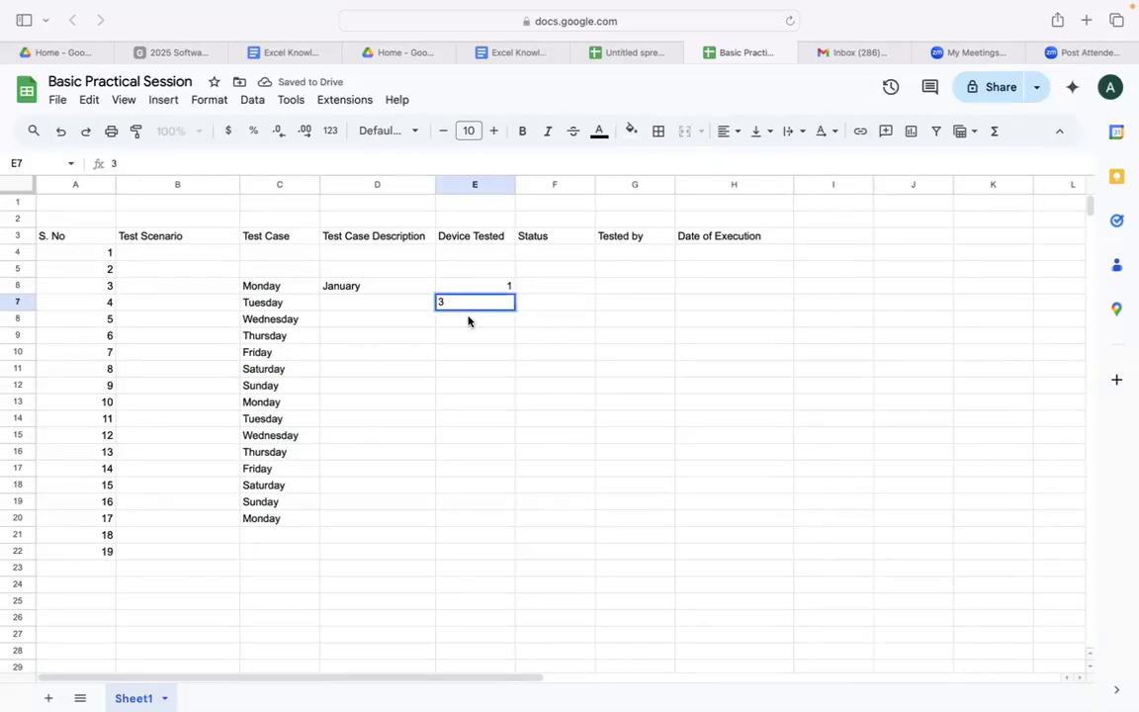
left_click(468, 321)
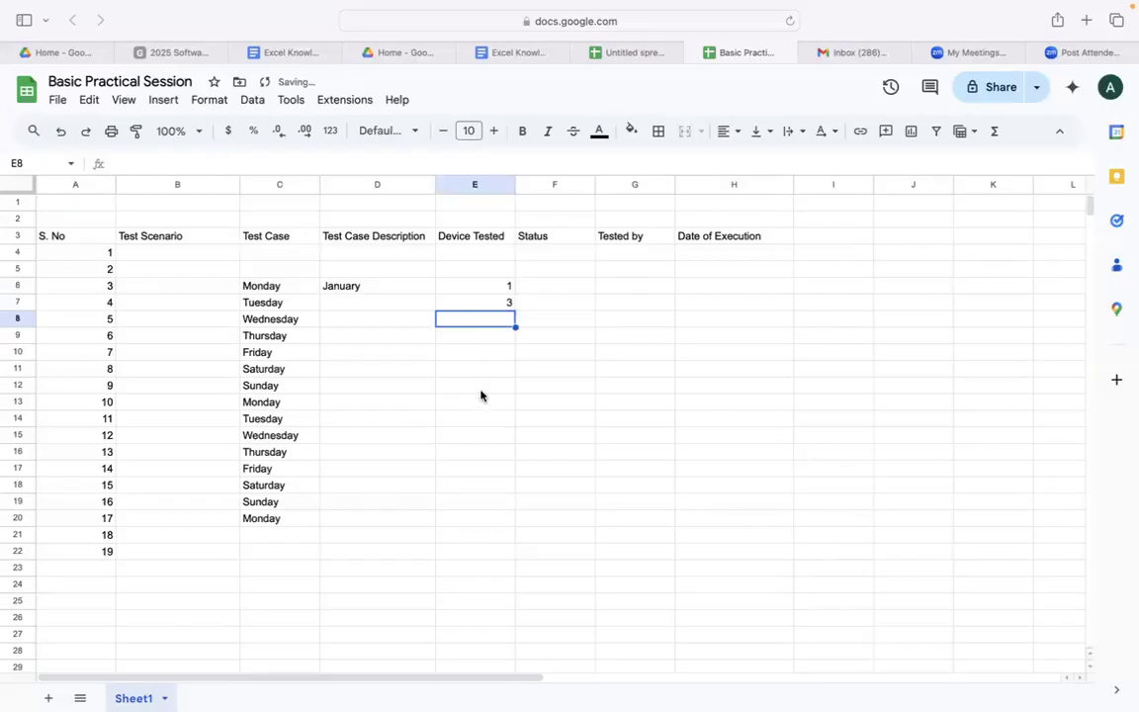
left_click(551, 401)
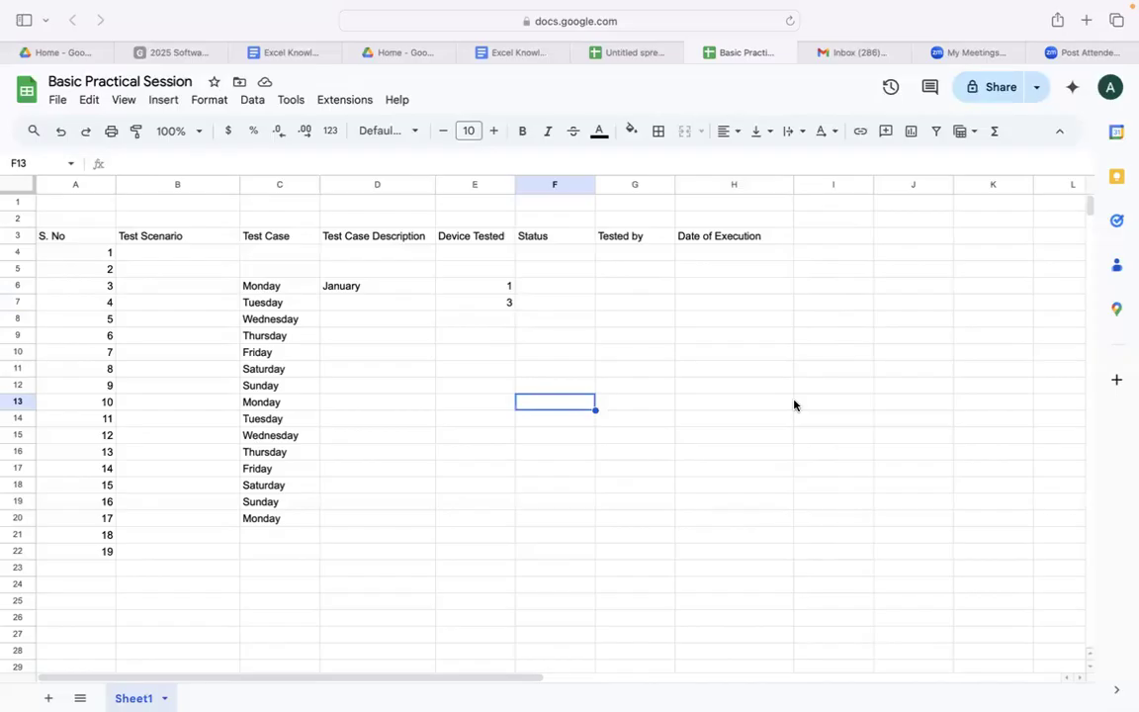
scroll(713, 435, "down", 1)
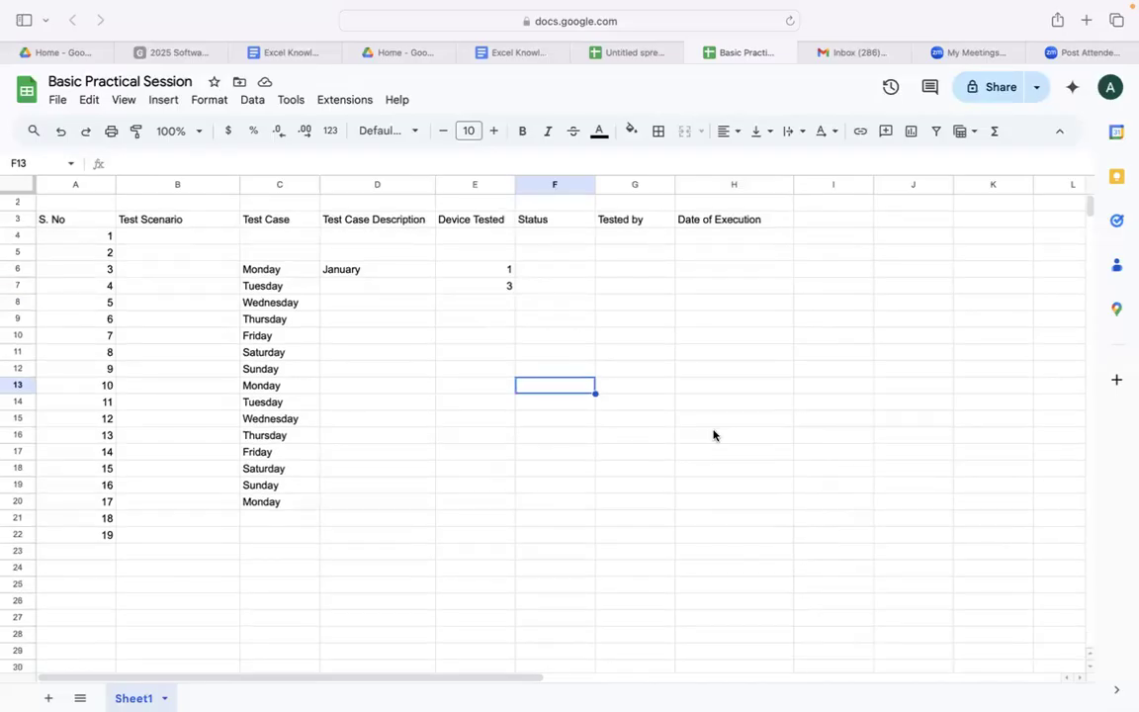
key("ctrl+Right")
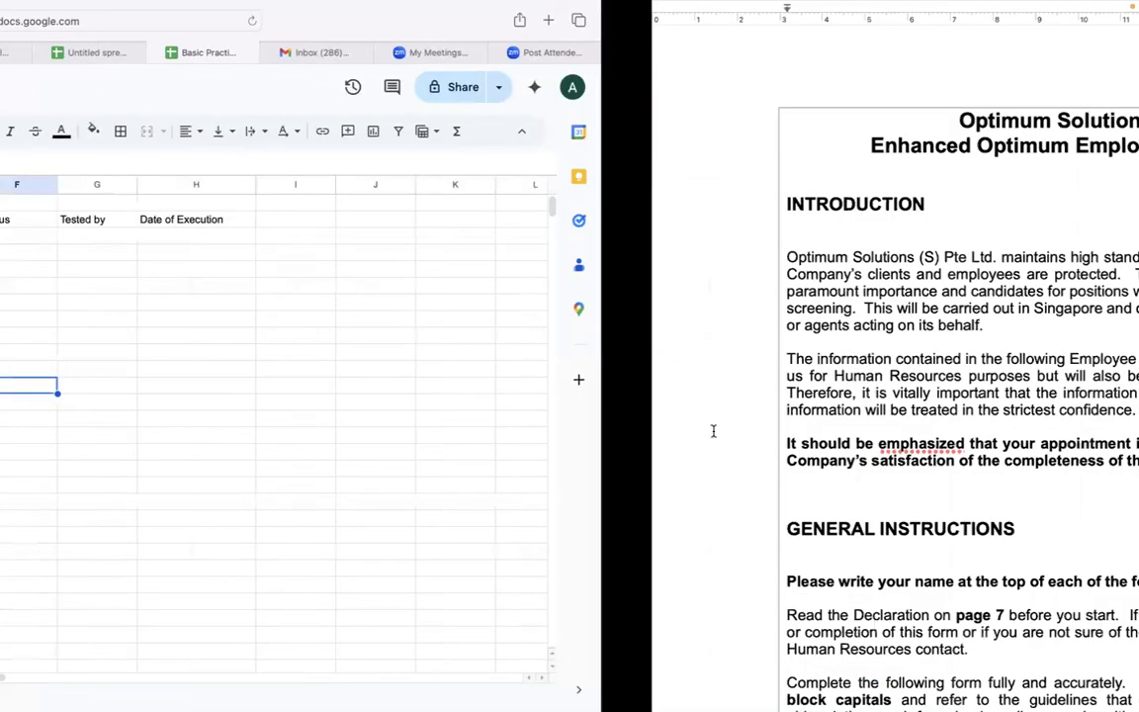
key("ctrl+Left")
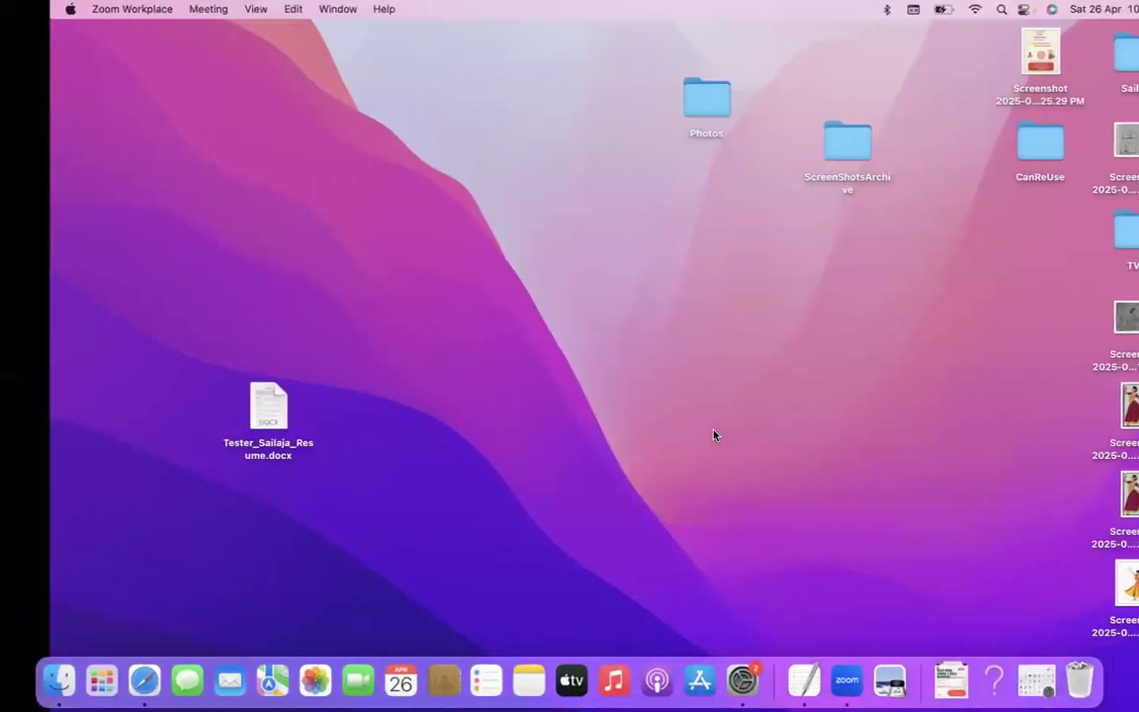
key("ctrl+Right")
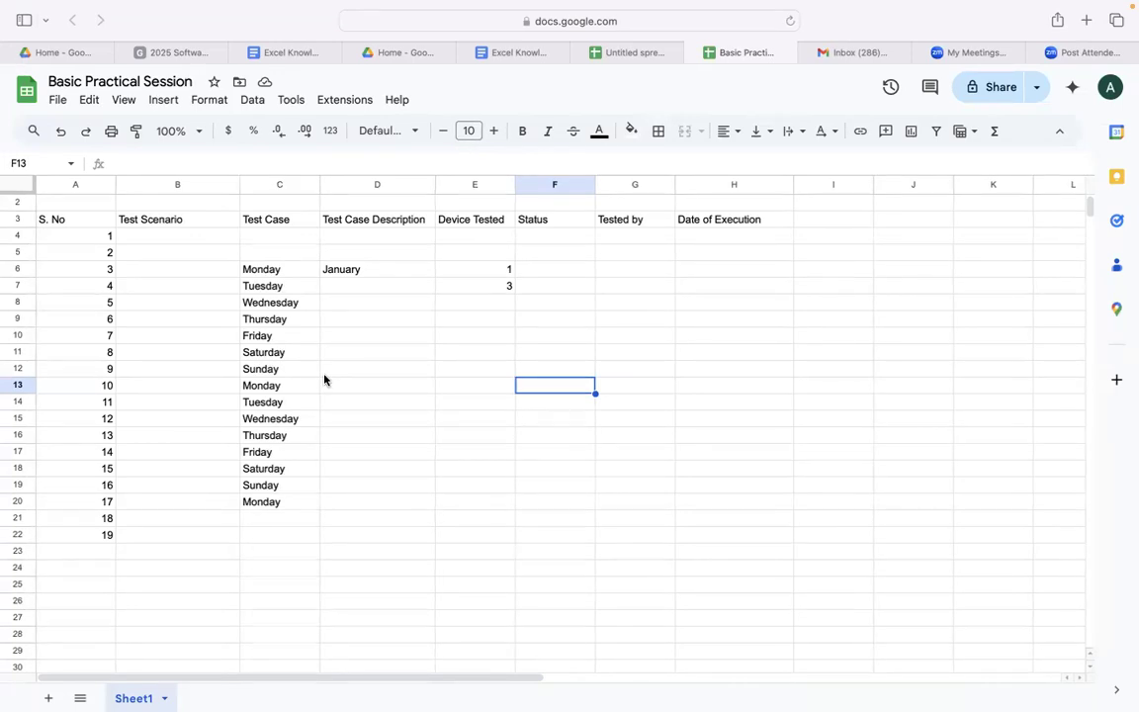
scroll(324, 378, "down", 3)
scroll(324, 379, "up", 4)
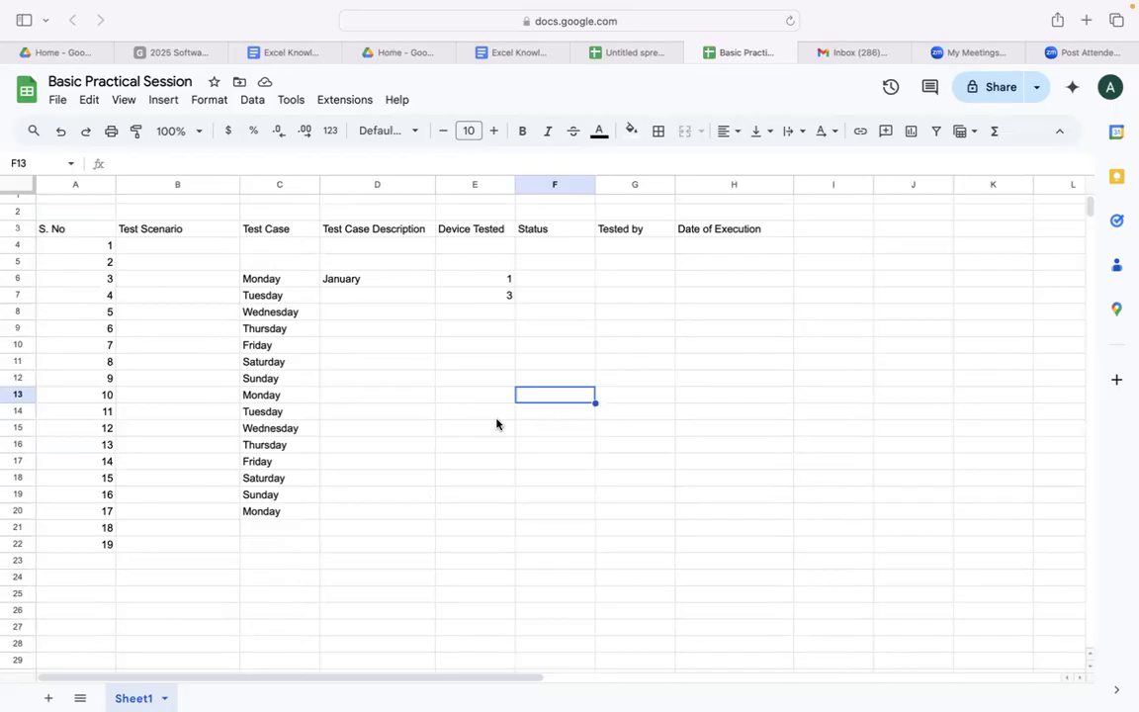
scroll(414, 356, "down", 2)
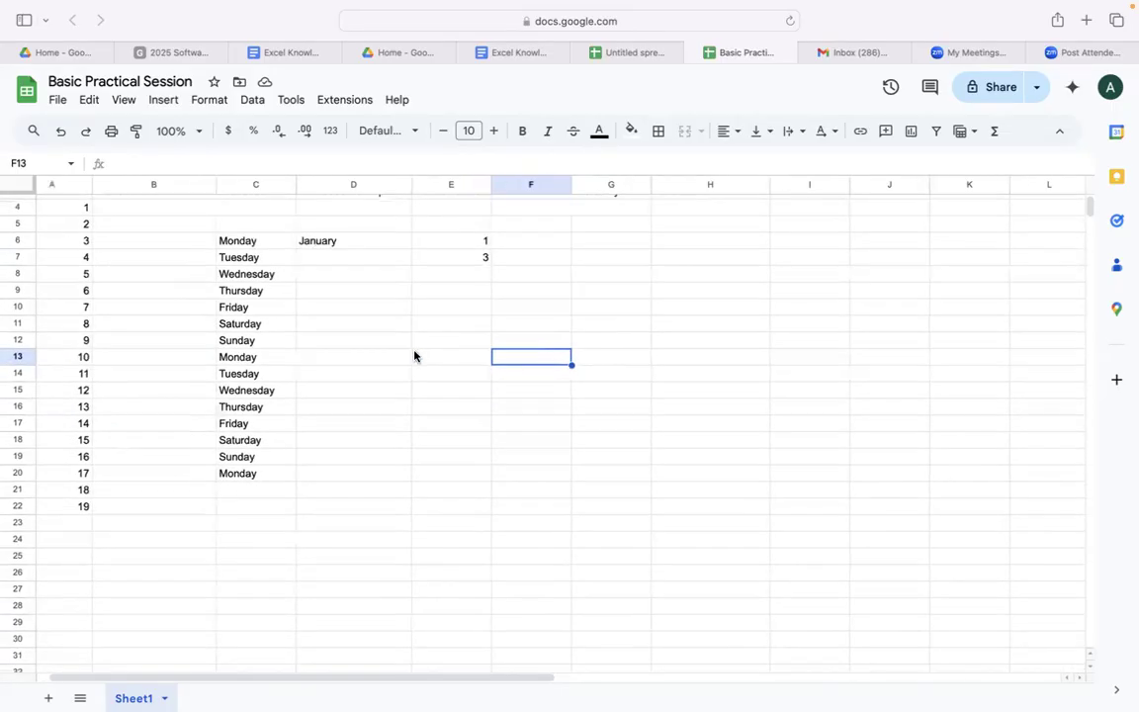
scroll(414, 356, "up", 2)
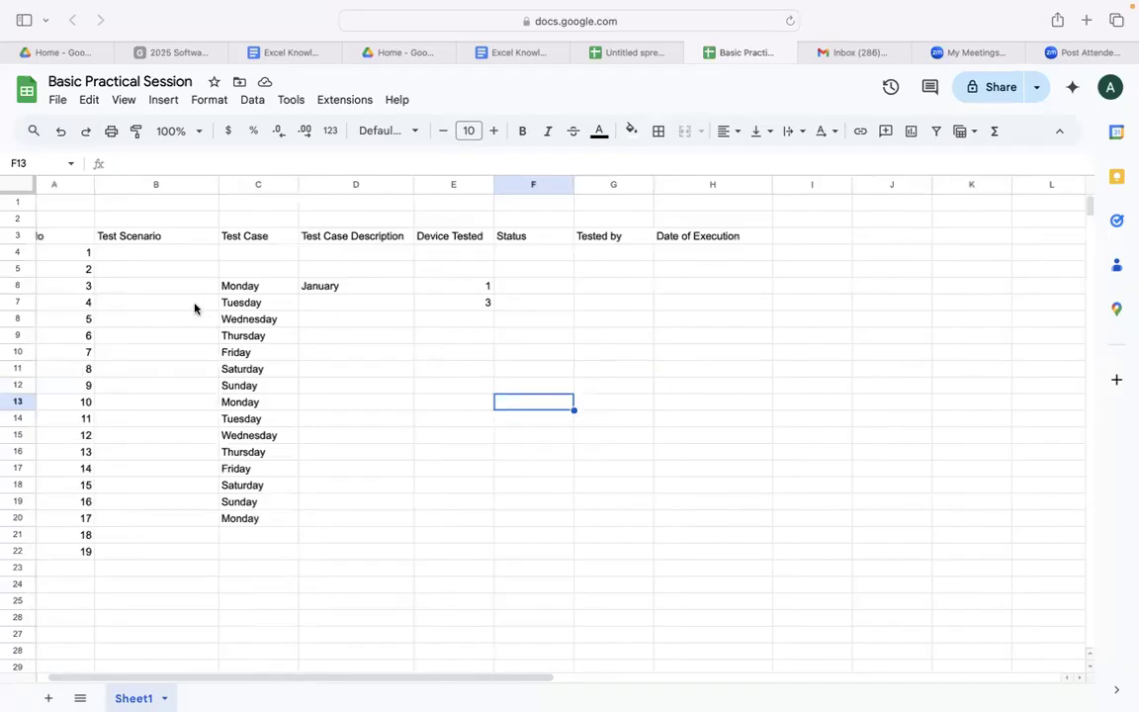
Compare the starting pair of serial numbers in A4:A5 with the number pair in E6:E7.
left_click_drag(88, 255, 88, 269)
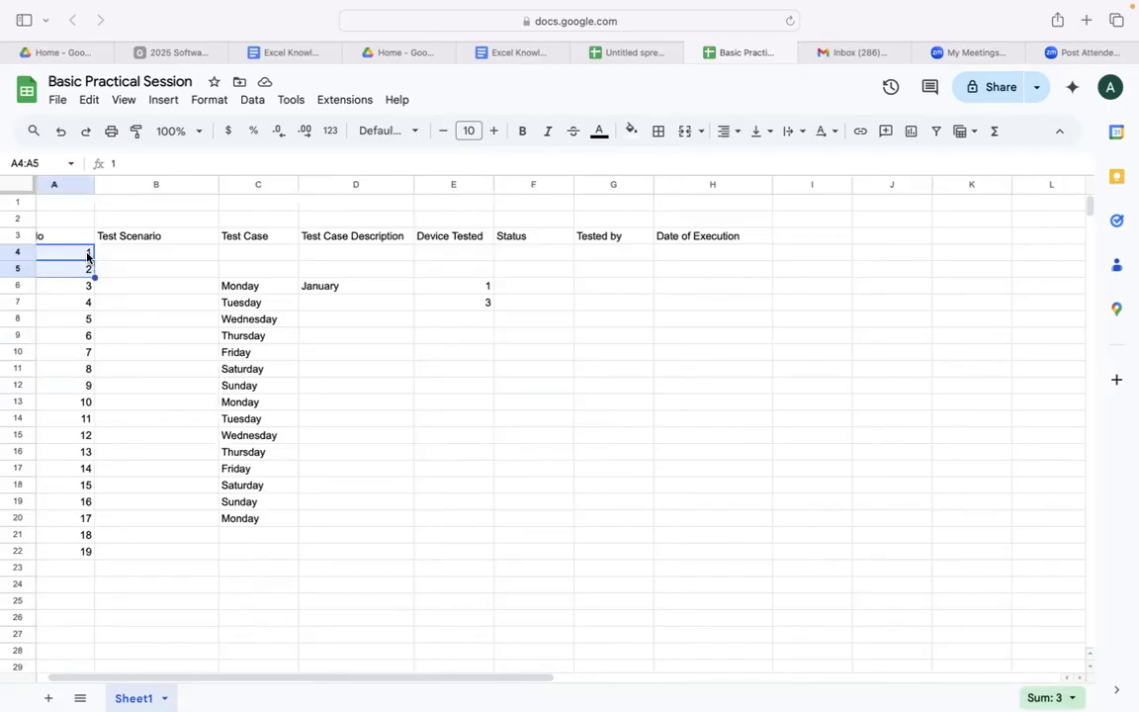
left_click(414, 524)
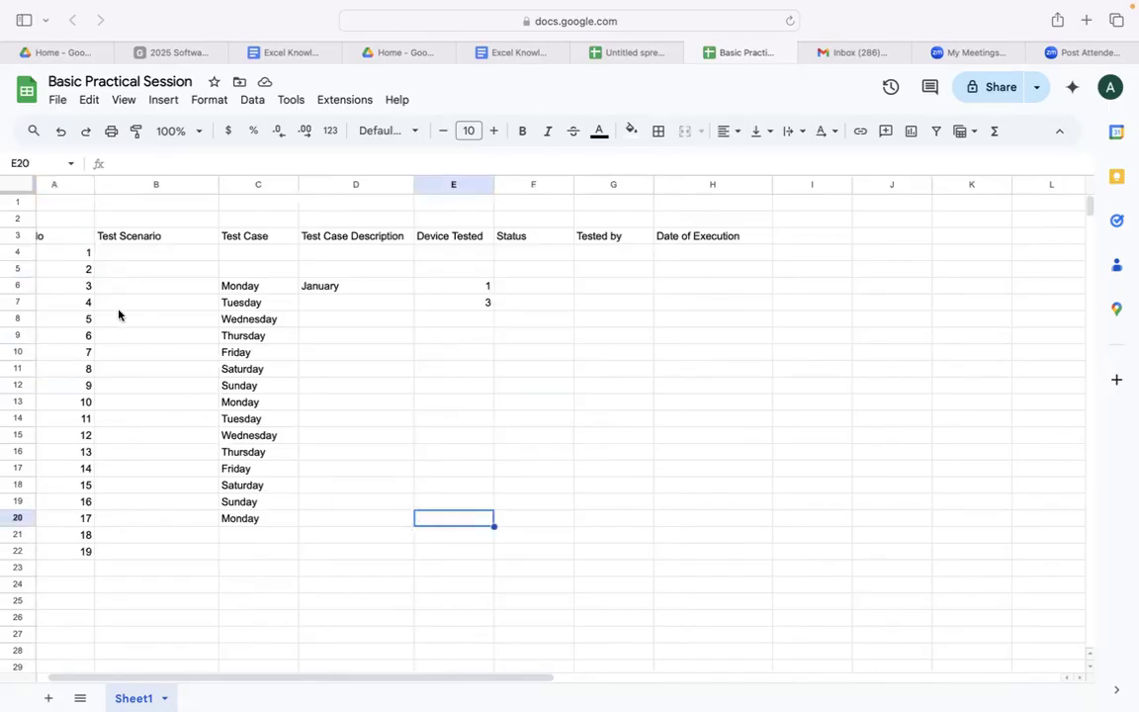
left_click(83, 255)
left_click(81, 270)
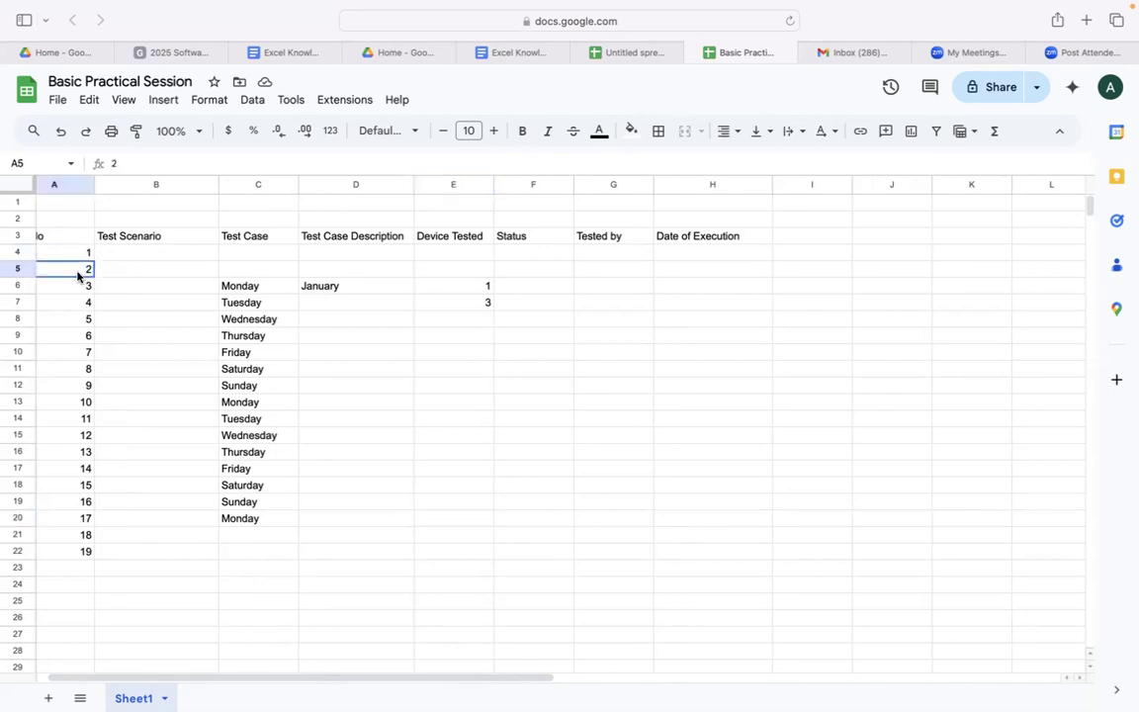
left_click(483, 287)
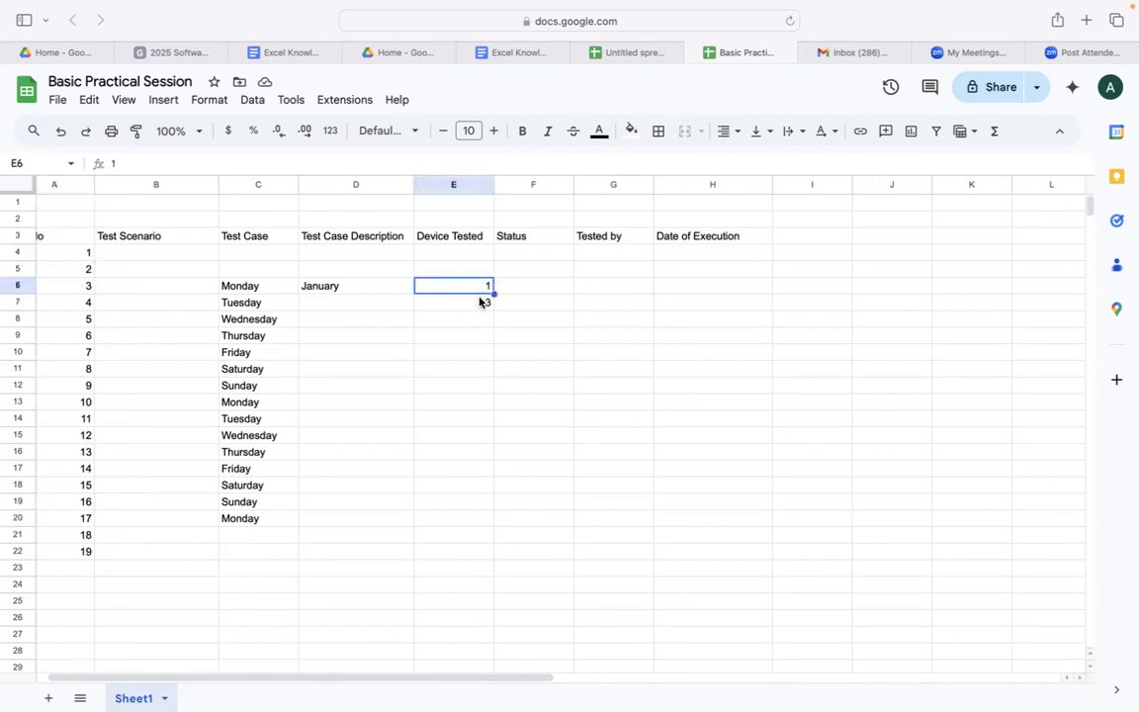
left_click(482, 303)
left_click(481, 319)
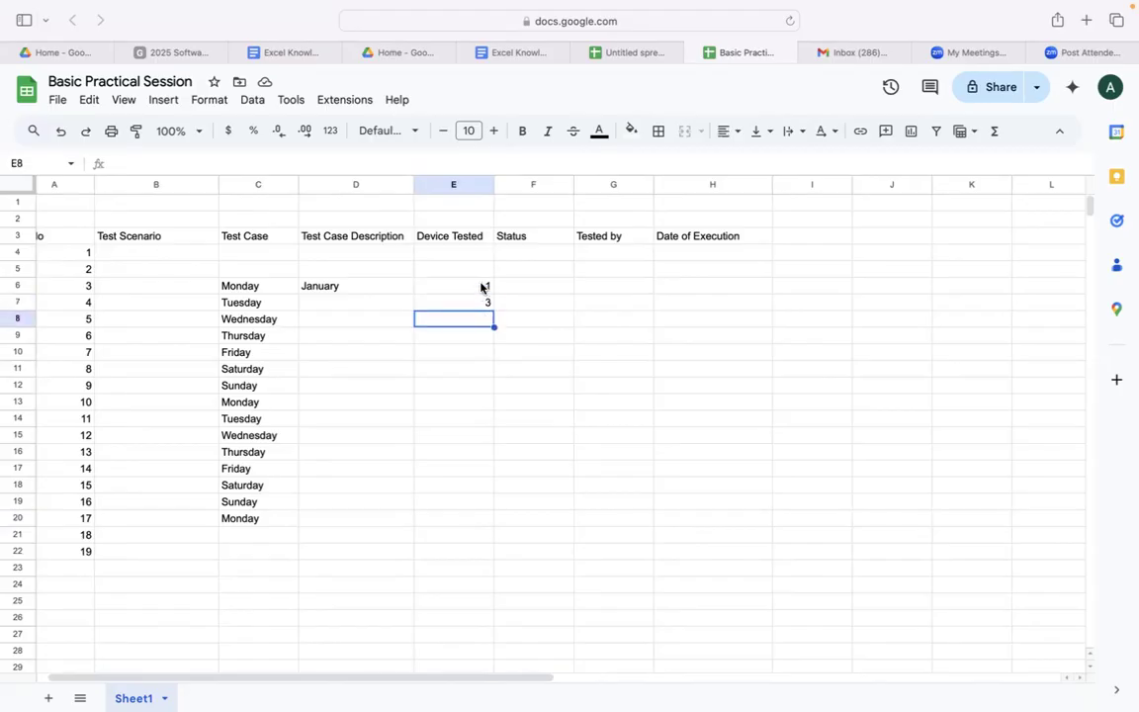
left_click(482, 287)
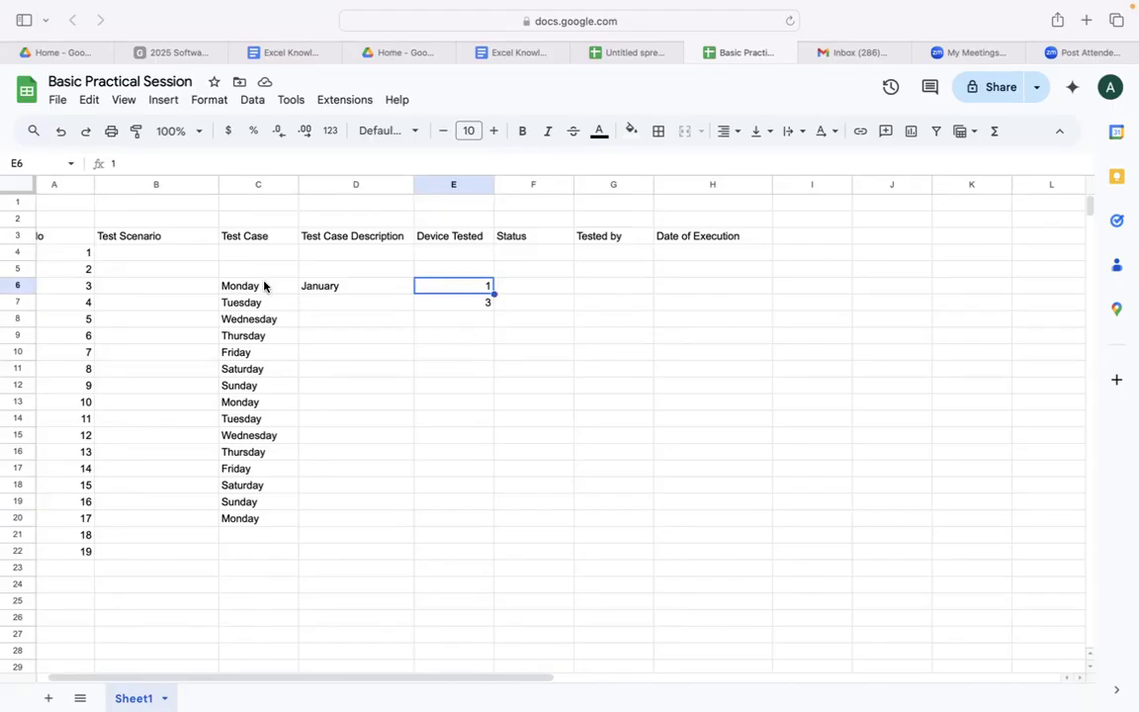
Delete the values in the range C6:E20, keeping the headings and serial numbers.
left_click_drag(239, 289, 477, 529)
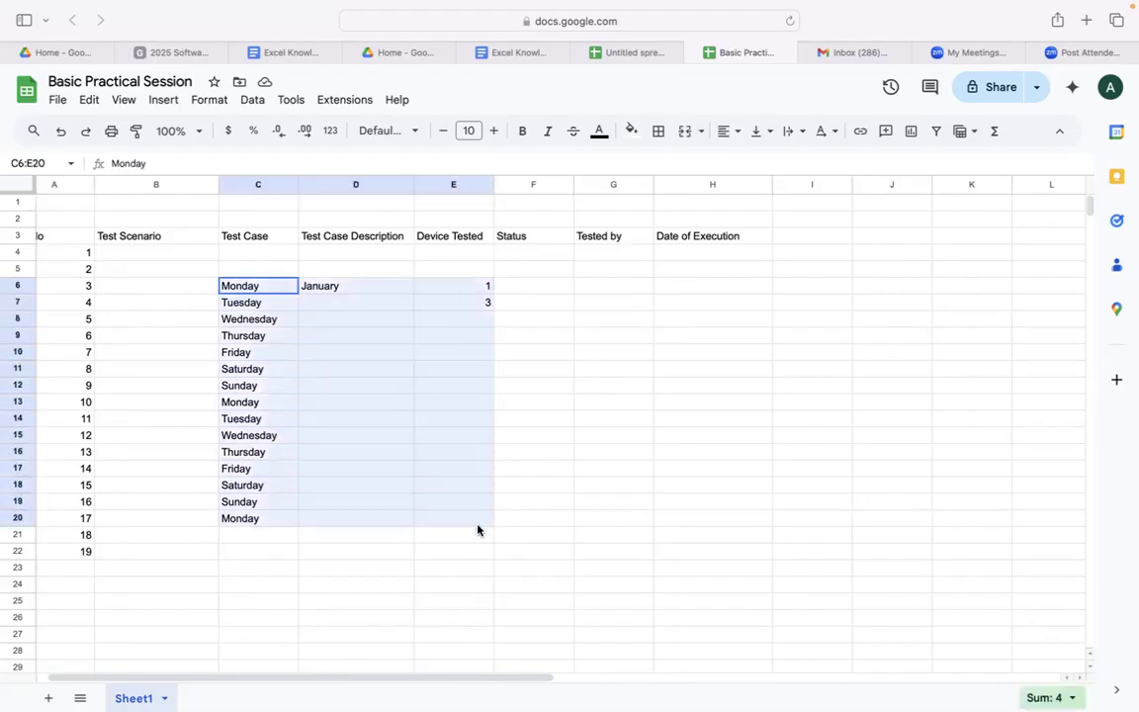
left_click(90, 100)
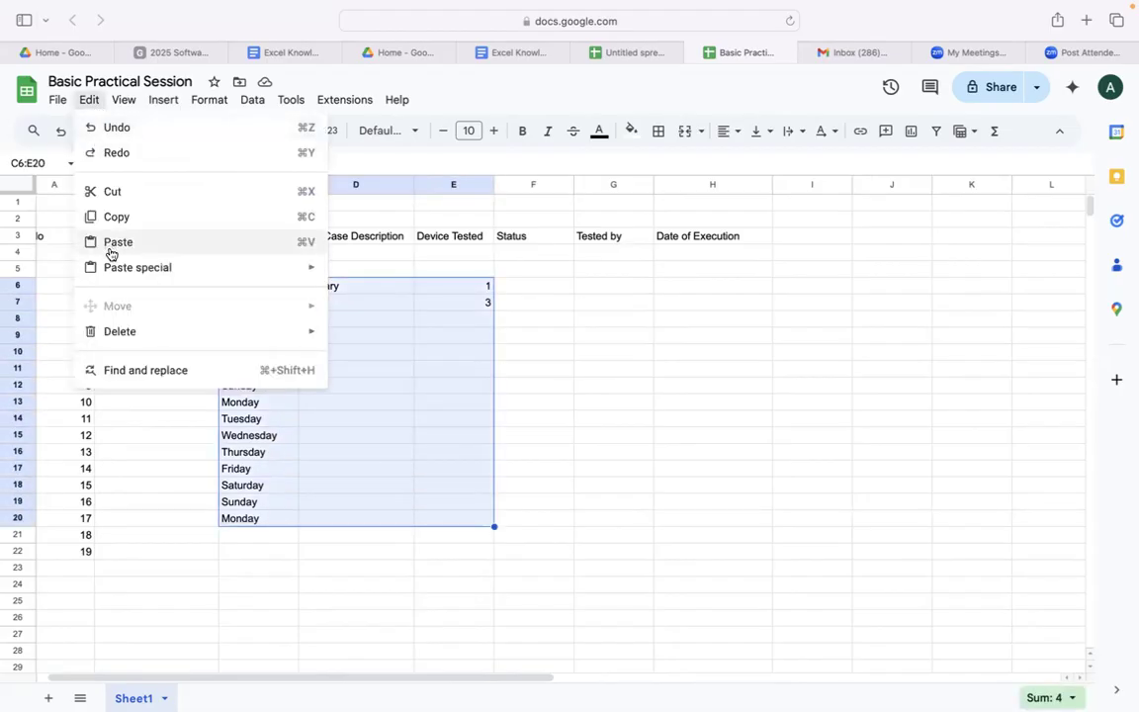
mouse_move(160, 335)
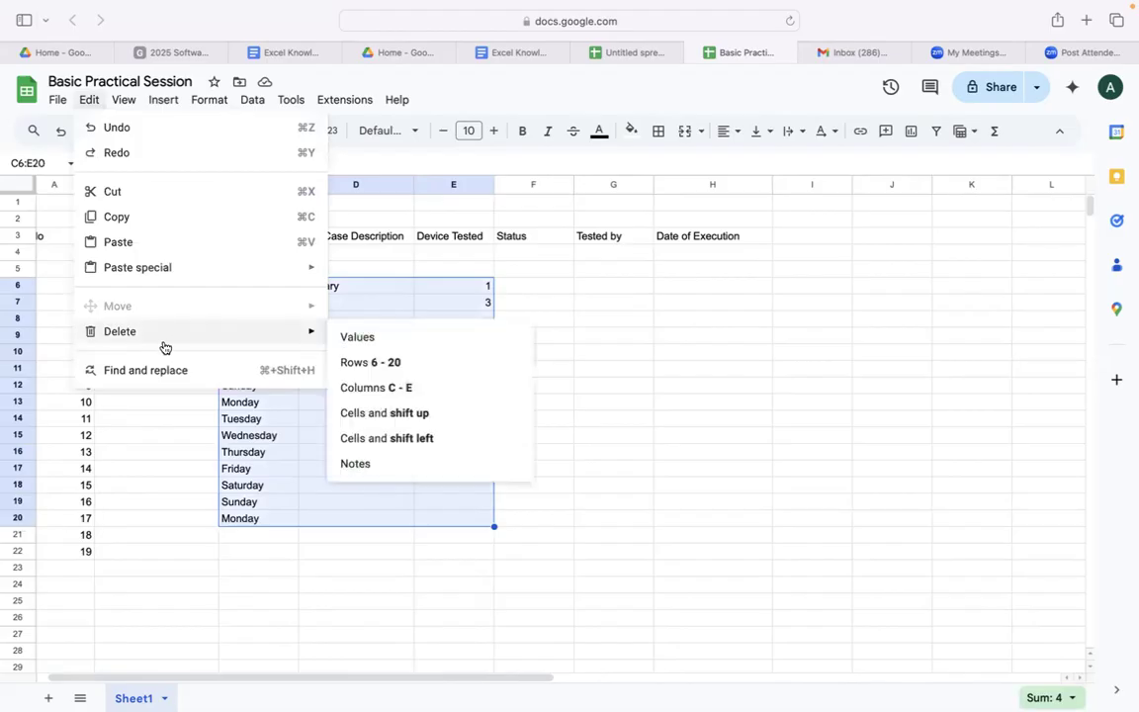
left_click(361, 337)
left_click(626, 341)
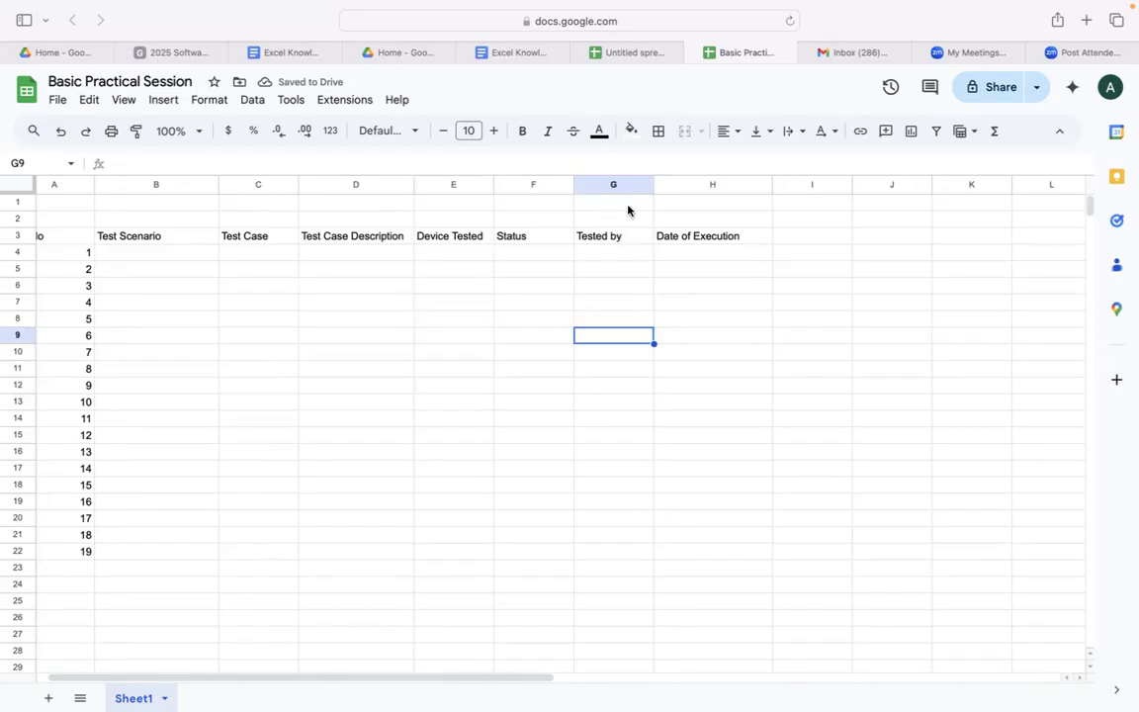
Widen column G, headed "Tested by", slightly.
left_click_drag(653, 183, 663, 184)
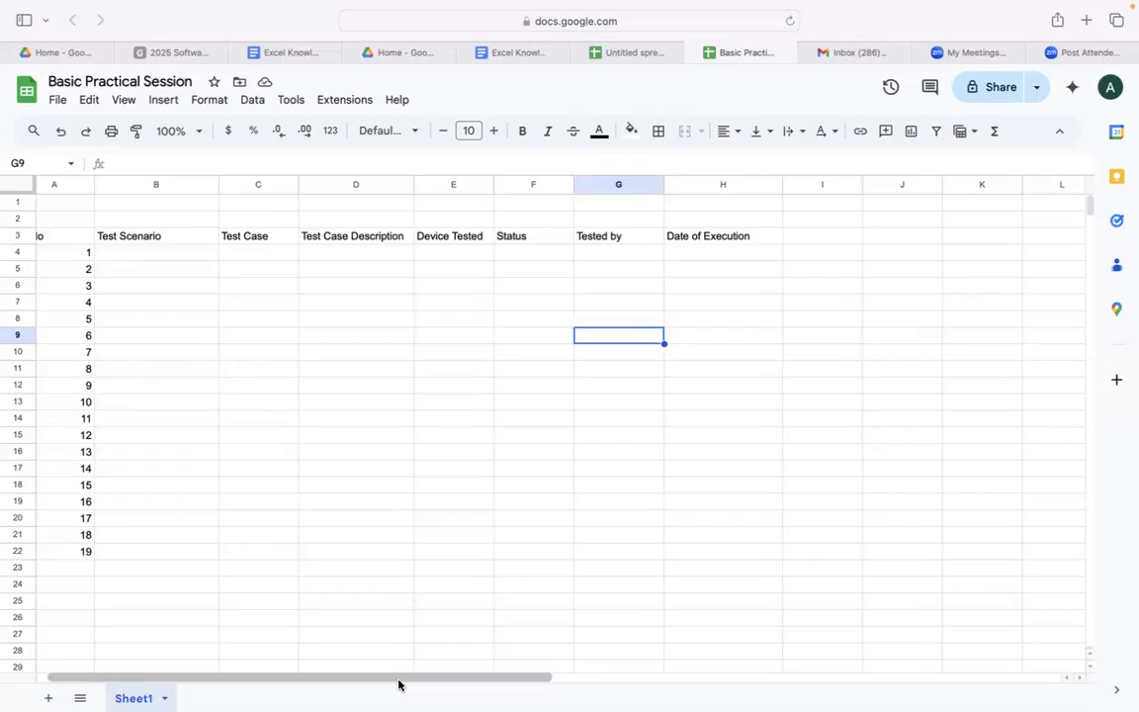
Highlight the whole template table A3:H22, from the headings to the last serial number, and look it over.
left_click_drag(389, 678, 323, 679)
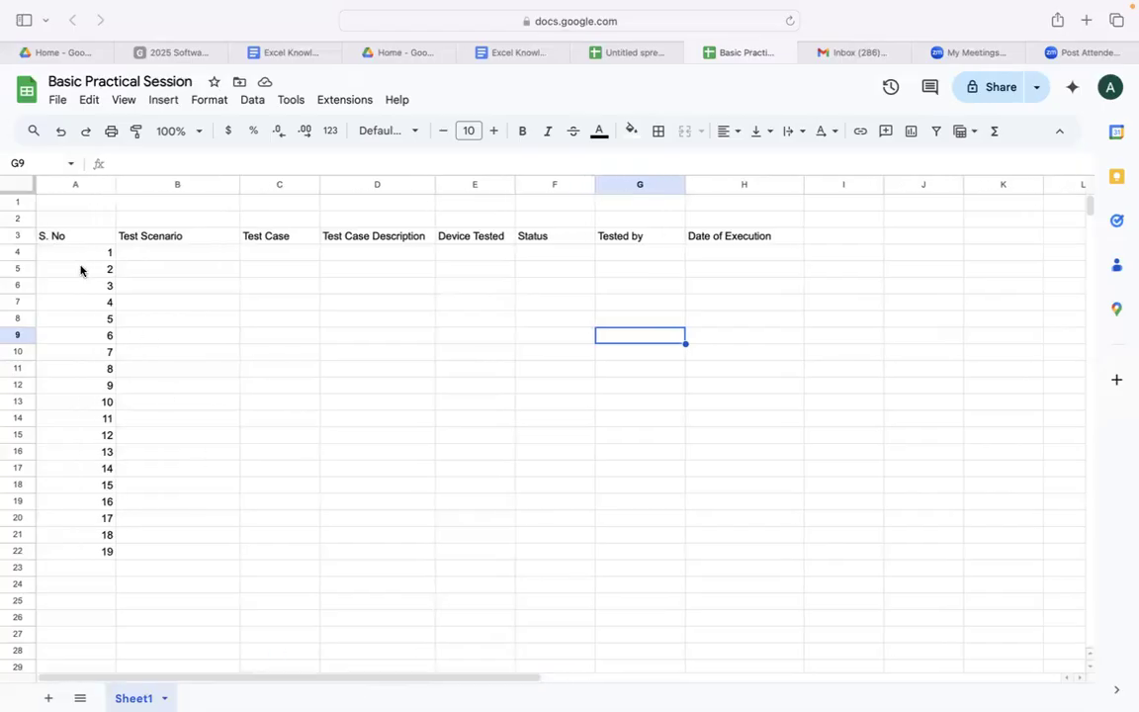
left_click(94, 237)
mouse_move(94, 237)
left_mouse_down()
mouse_move(473, 284)
mouse_move(600, 317)
mouse_move(669, 367)
mouse_move(717, 442)
mouse_move(727, 557)
left_mouse_up()
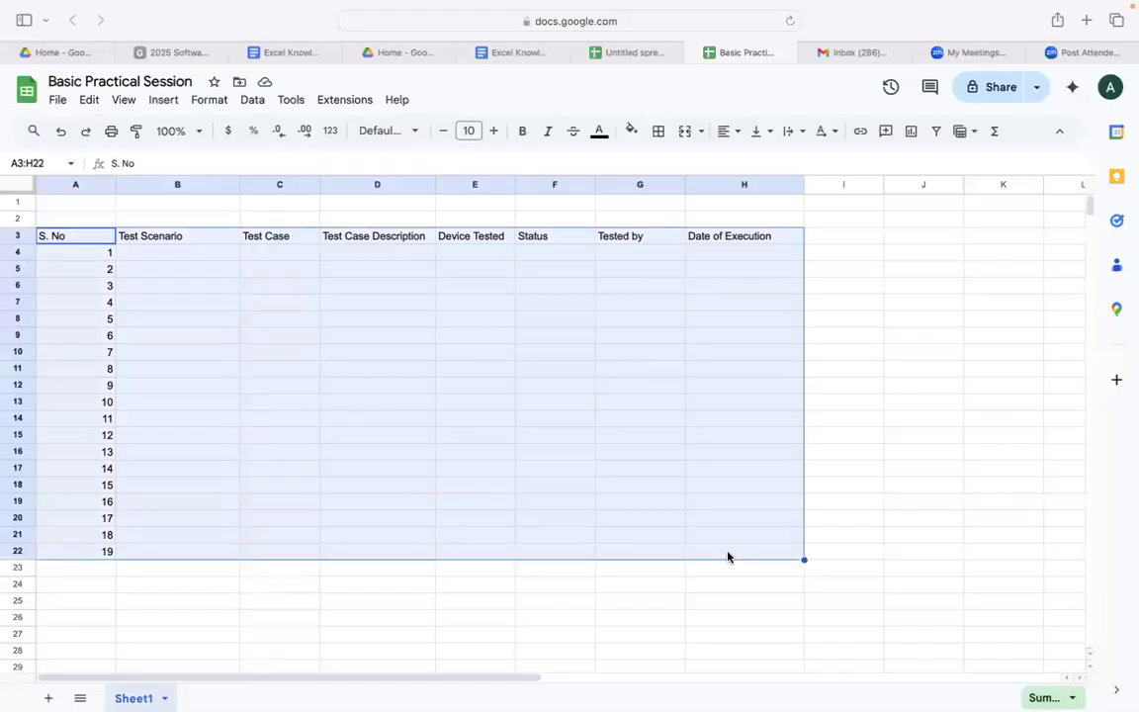
scroll(728, 557, "down", 1)
scroll(727, 556, "up", 1)
scroll(727, 557, "right", 1)
scroll(728, 557, "left", 1)
left_click(361, 301)
type("Ja")
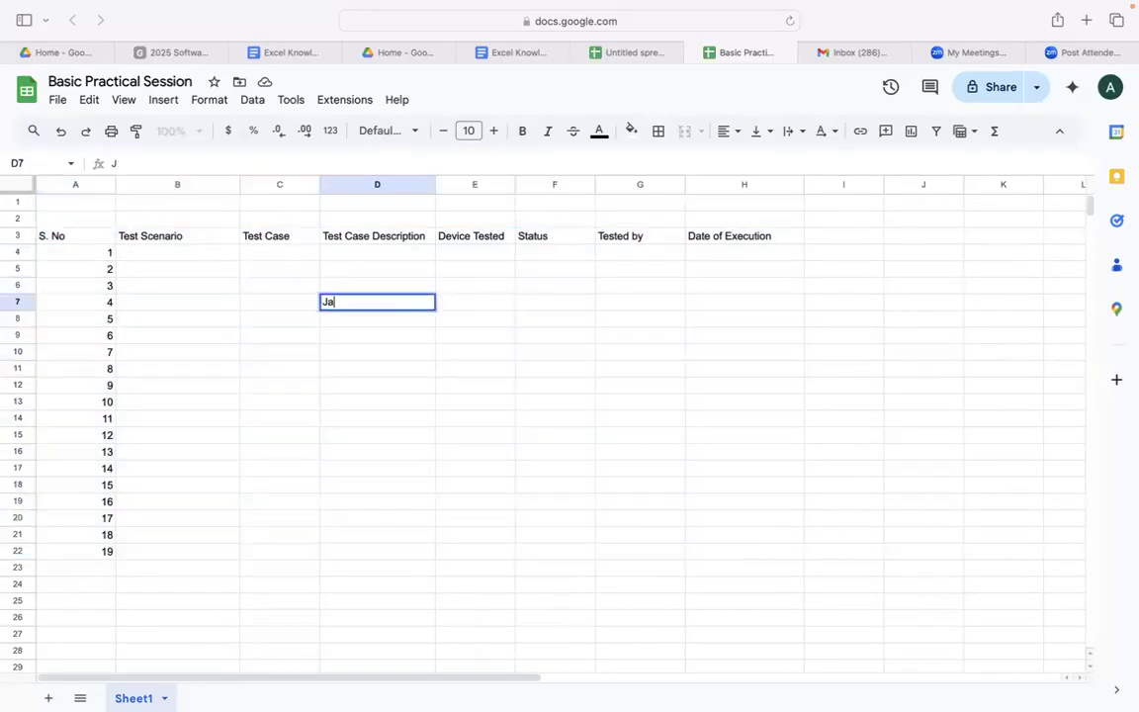
type("nuary")
left_click(387, 351)
left_click(388, 318)
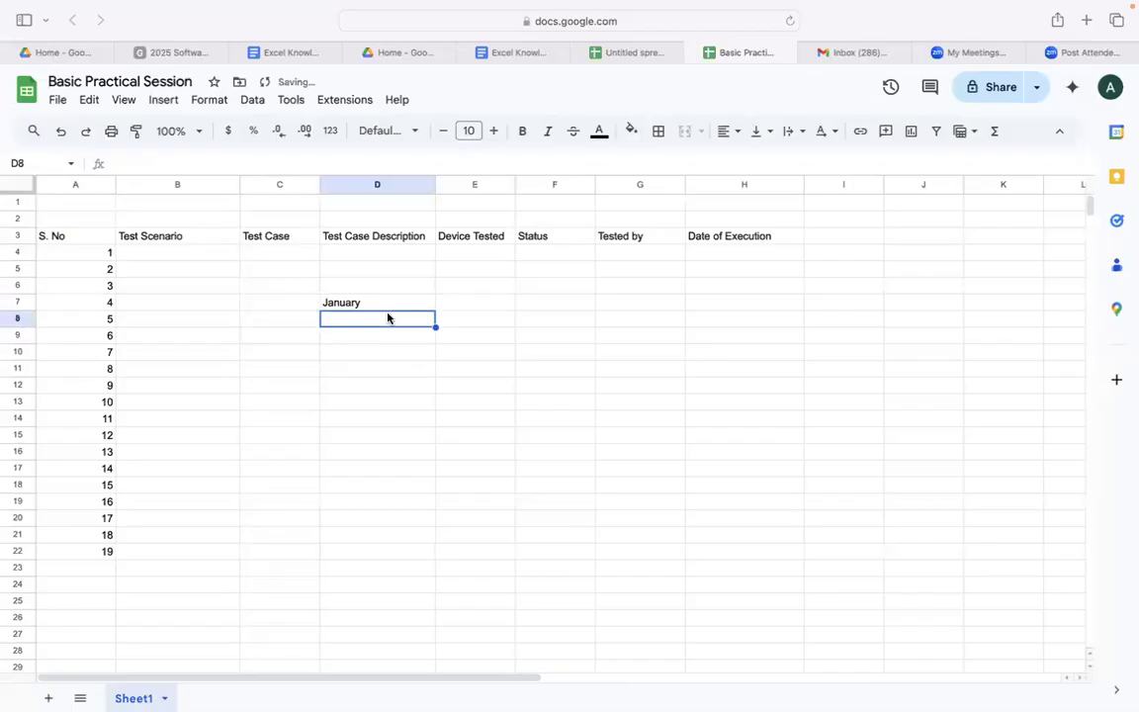
left_click(369, 302)
key("Delete")
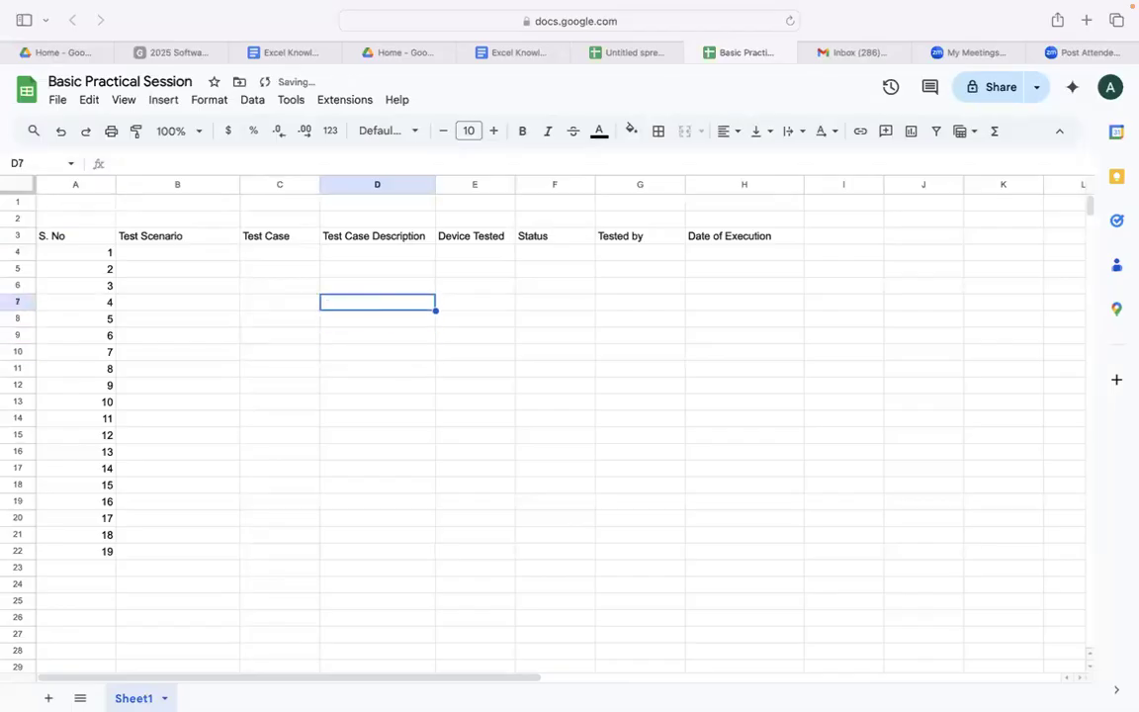
Enter the labels "Cut" in cell C7 and "Copy" in cell C8 under the "Test Case" heading.
left_click_drag(107, 254, 108, 552)
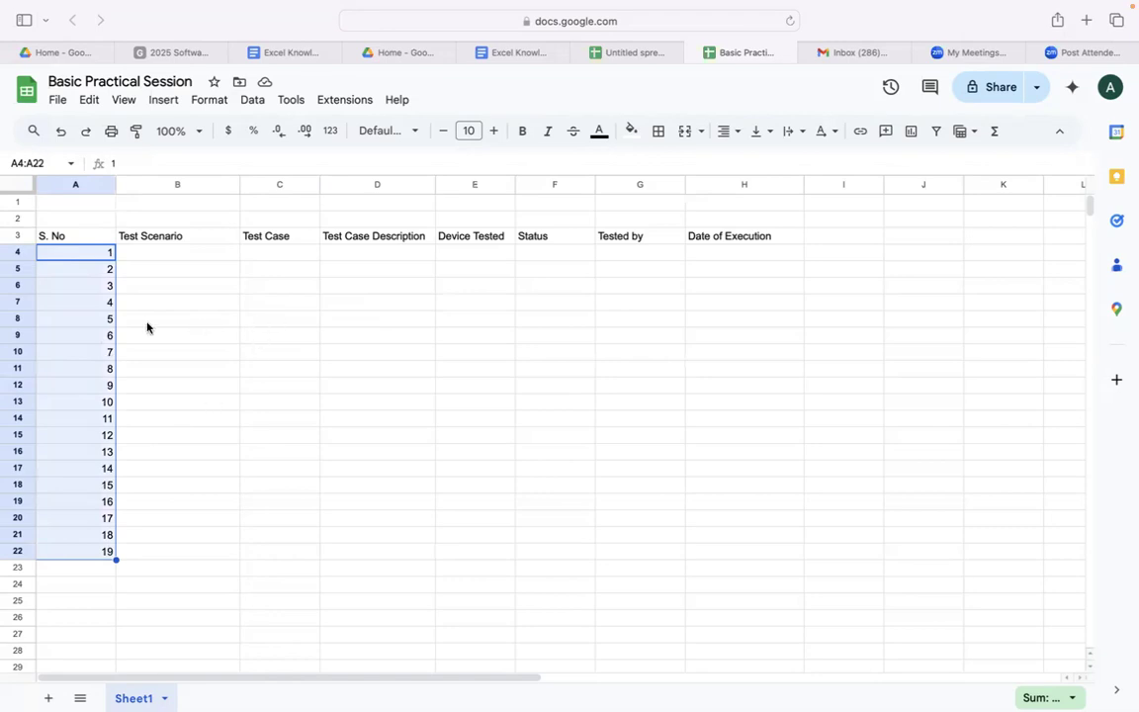
left_click(274, 305)
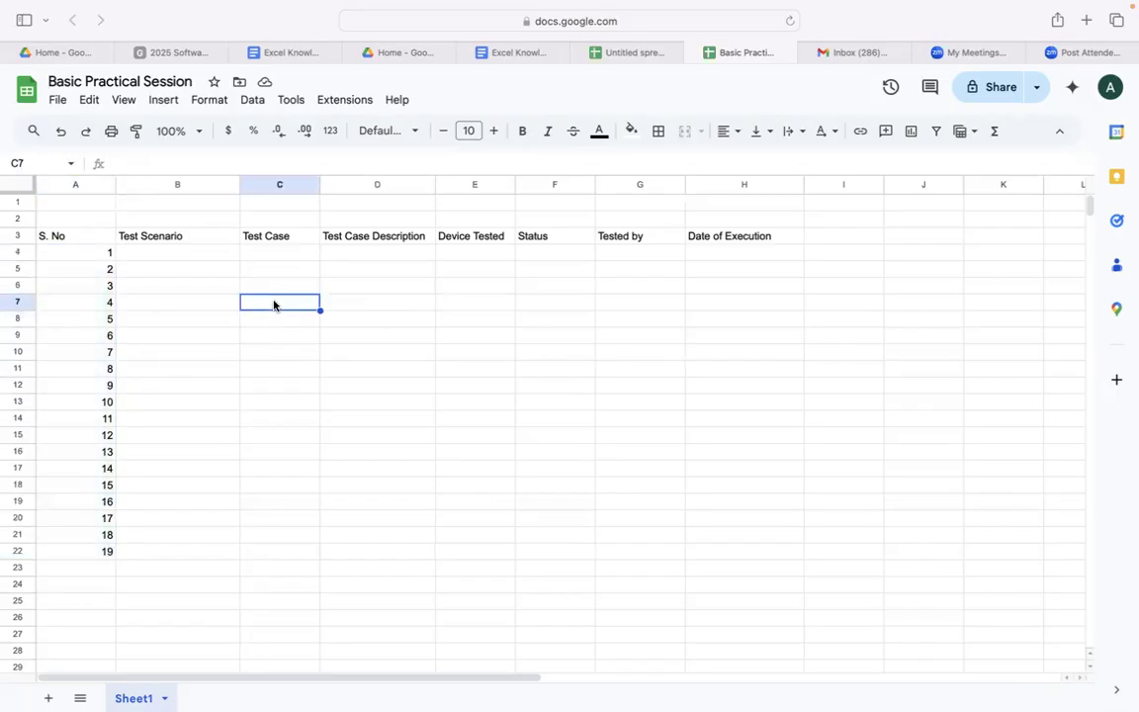
type("Cut")
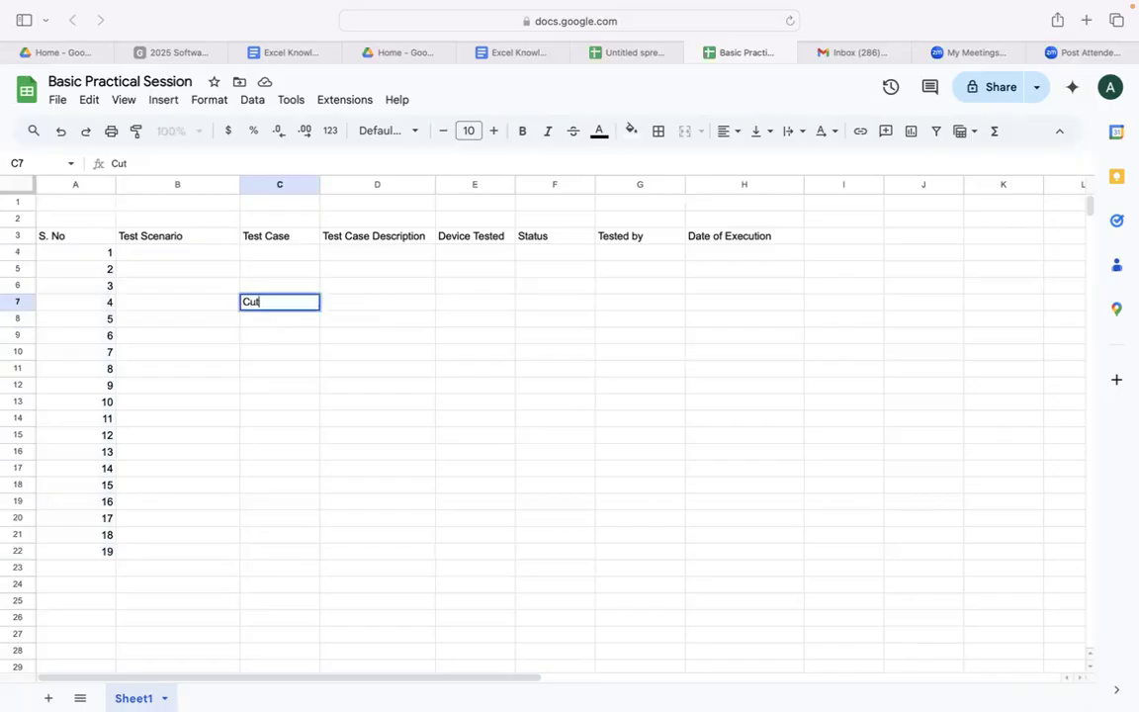
key("Return")
type("Copy")
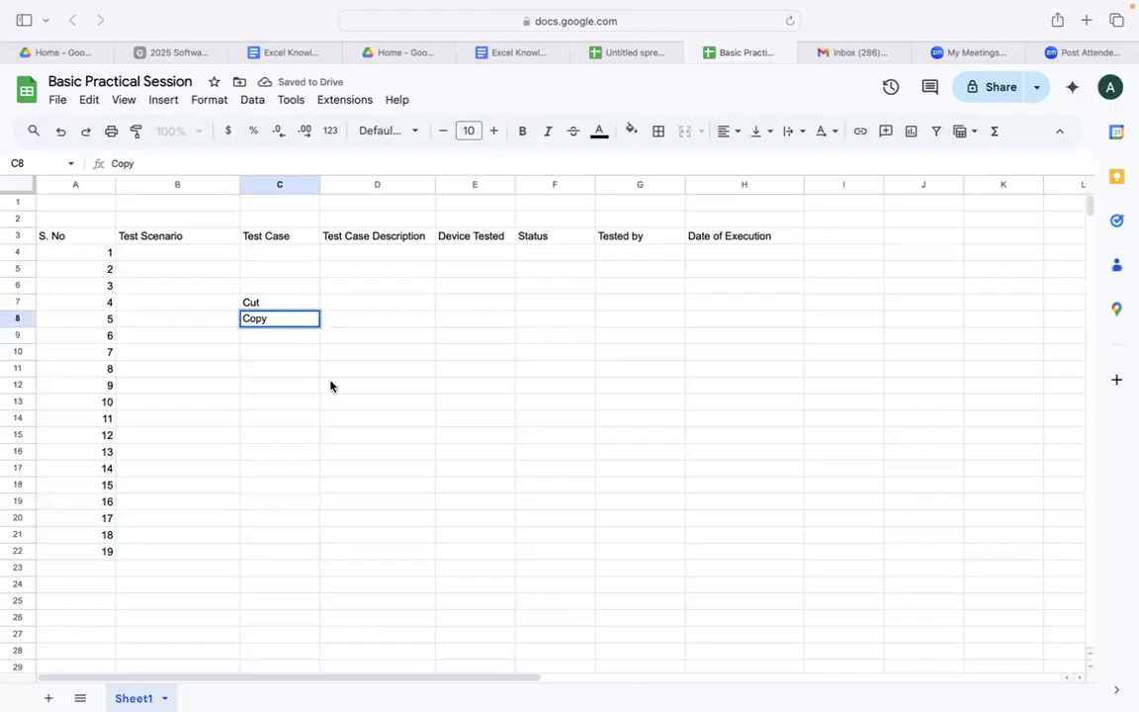
left_click(330, 386)
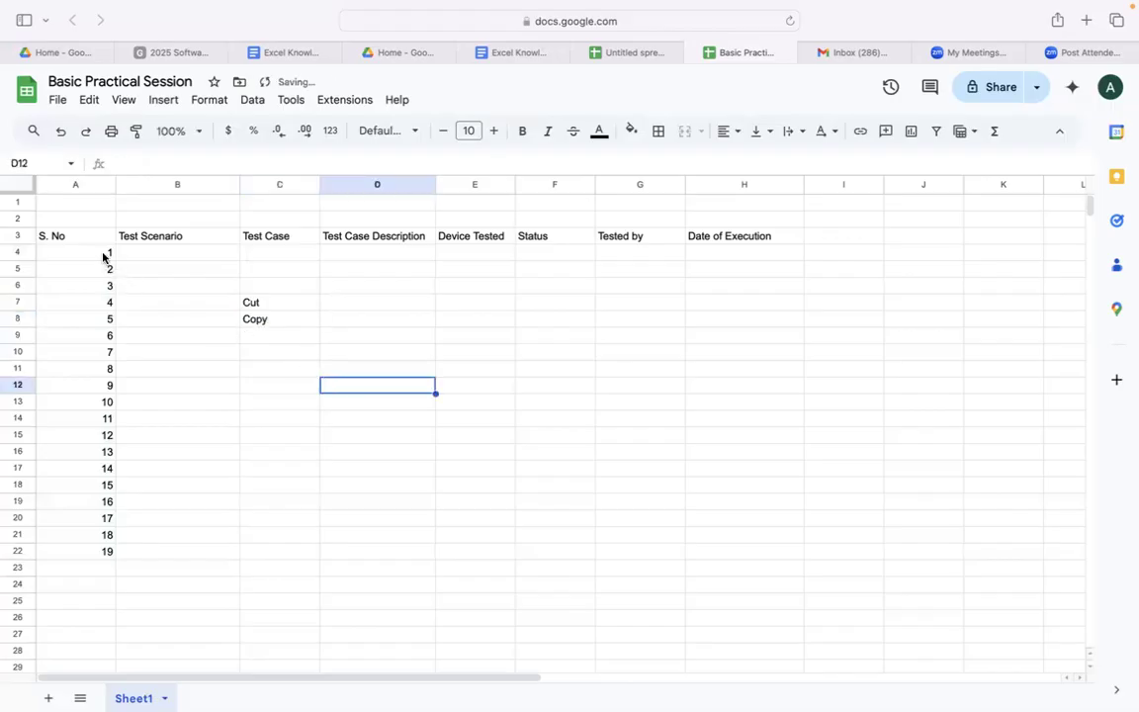
Enter "Ctrl X" in cell D7 as the shortcut for Cut.
left_click(345, 304)
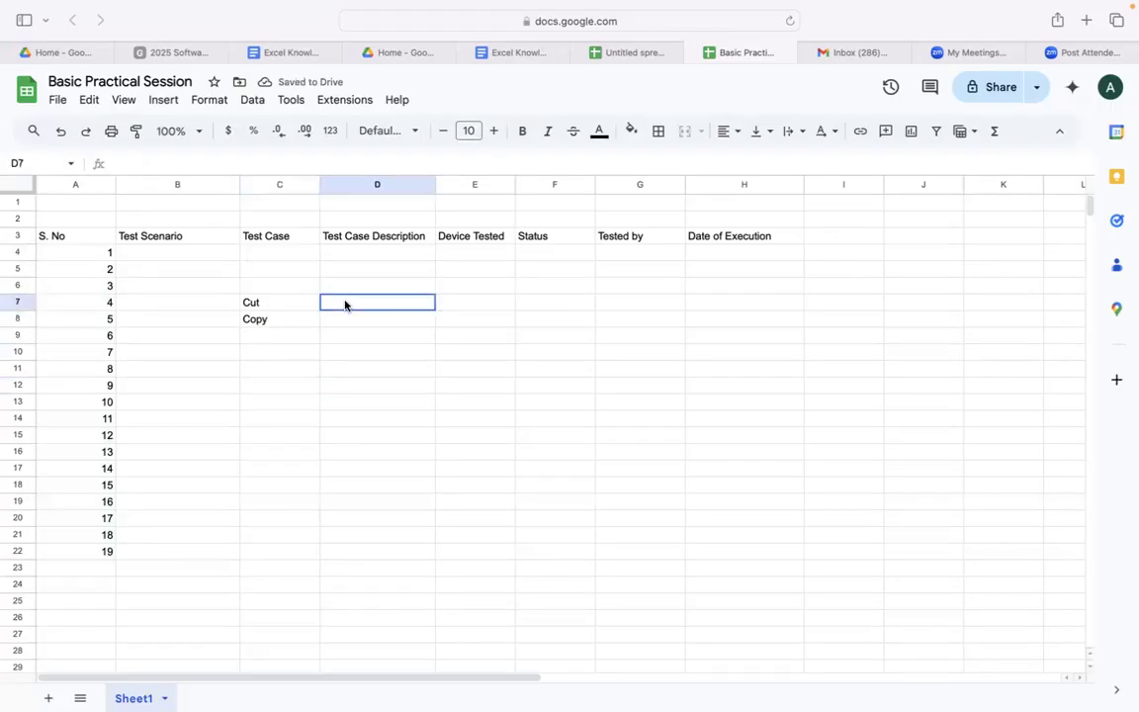
type("Ctrl")
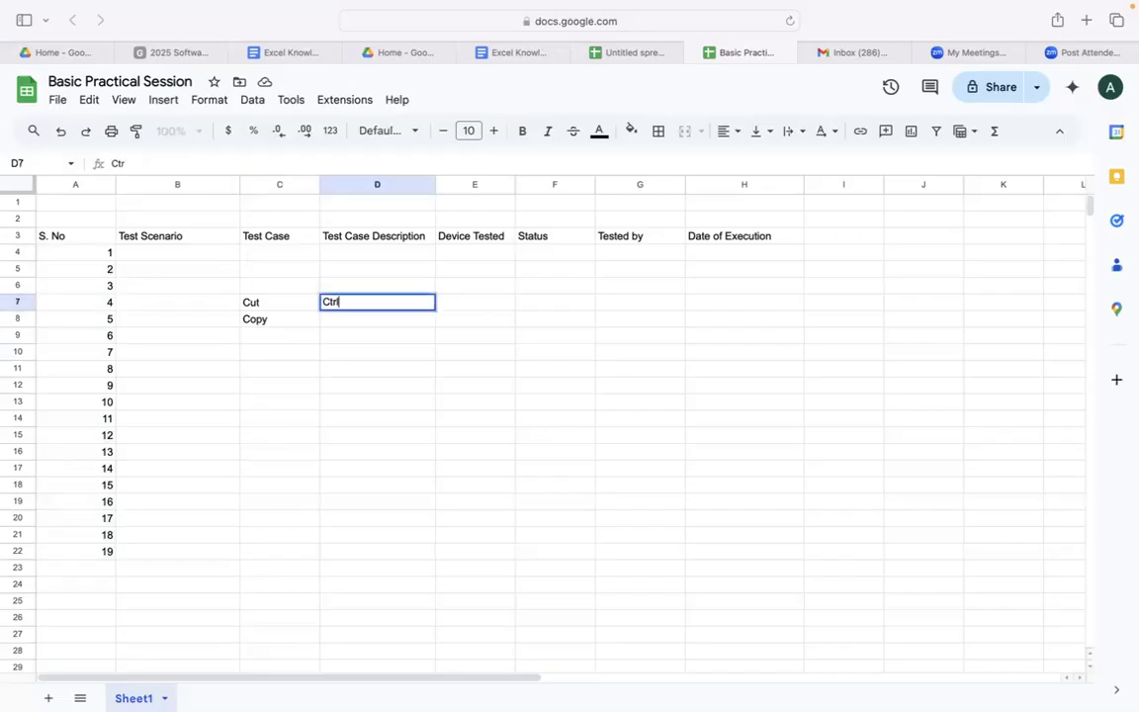
type(" X")
left_click(338, 324)
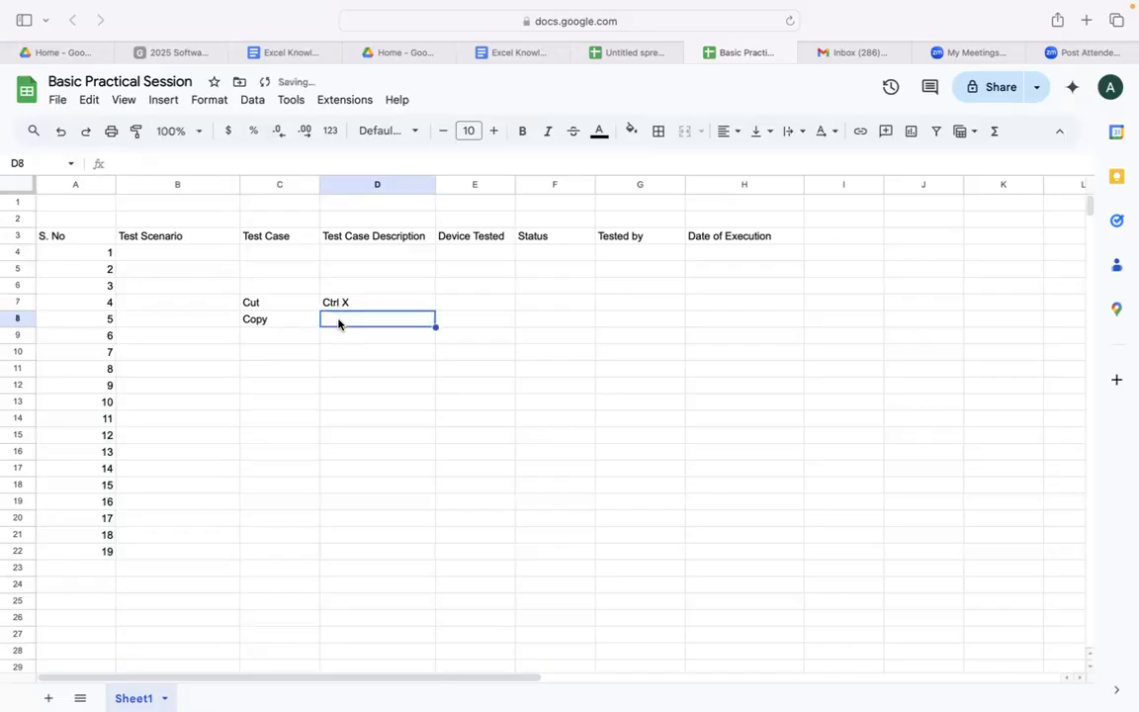
Label the shortcut columns with "Windows" in cell D6 and "Mac" in cell E6.
left_click(351, 285)
type("Win")
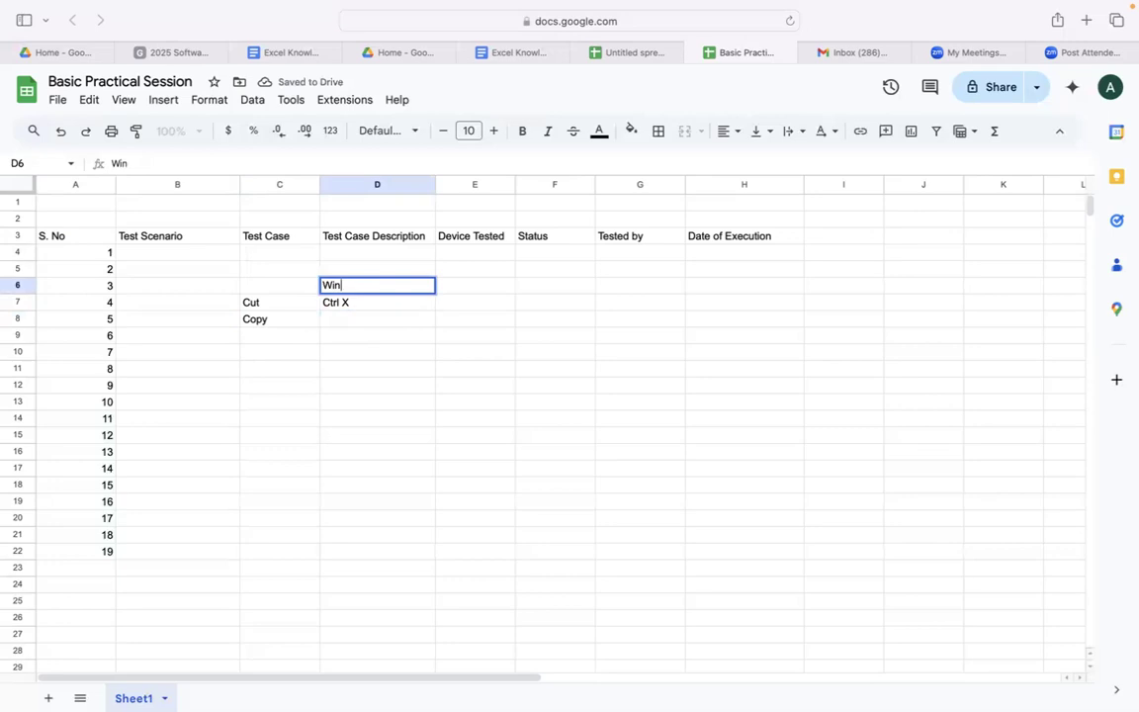
type("dows")
left_click(450, 285)
type("Mac")
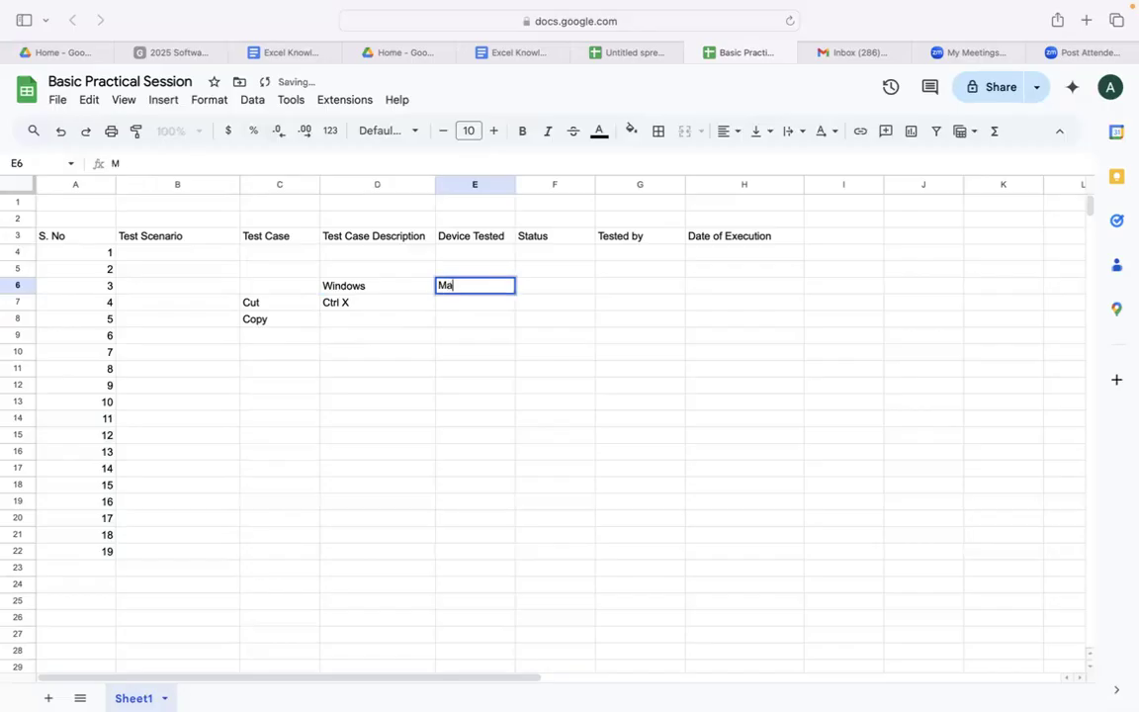
Enter the Mac shortcuts "Command C" in cell E7 and "COmmand V" in cell E8.
left_click(461, 306)
type("Command")
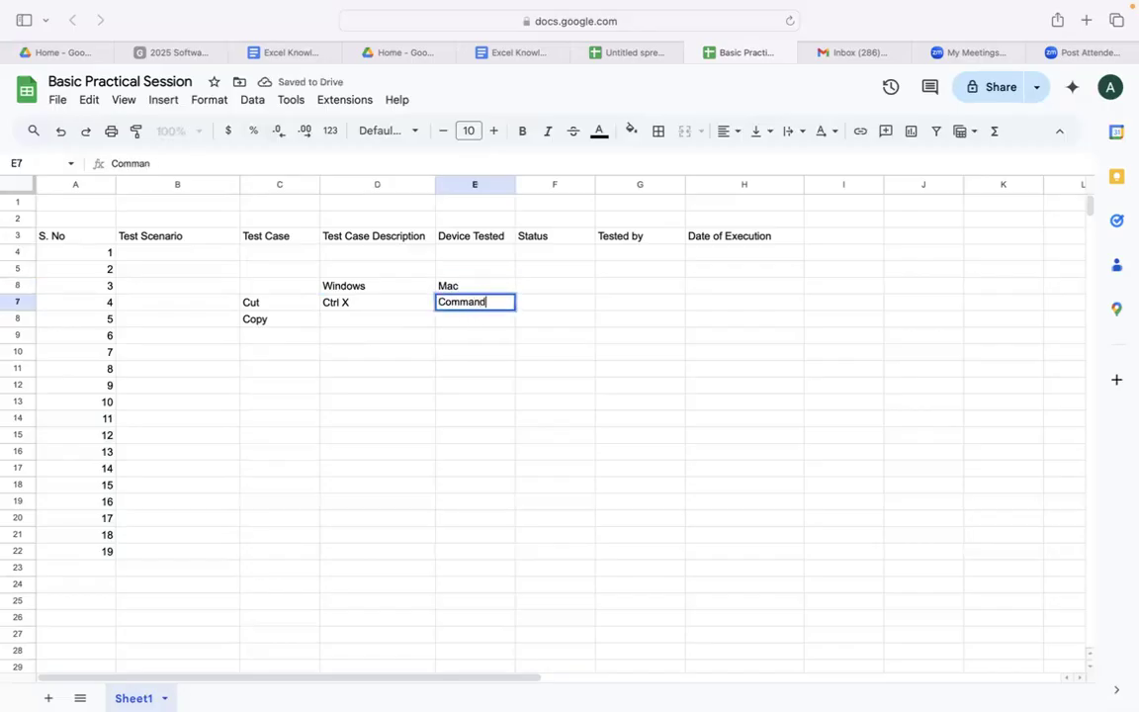
type(" C")
left_click(464, 319)
type("COmmand V")
Enter "Ctrl V" in cell D8 as the Windows shortcut in the Copy row.
left_click(372, 317)
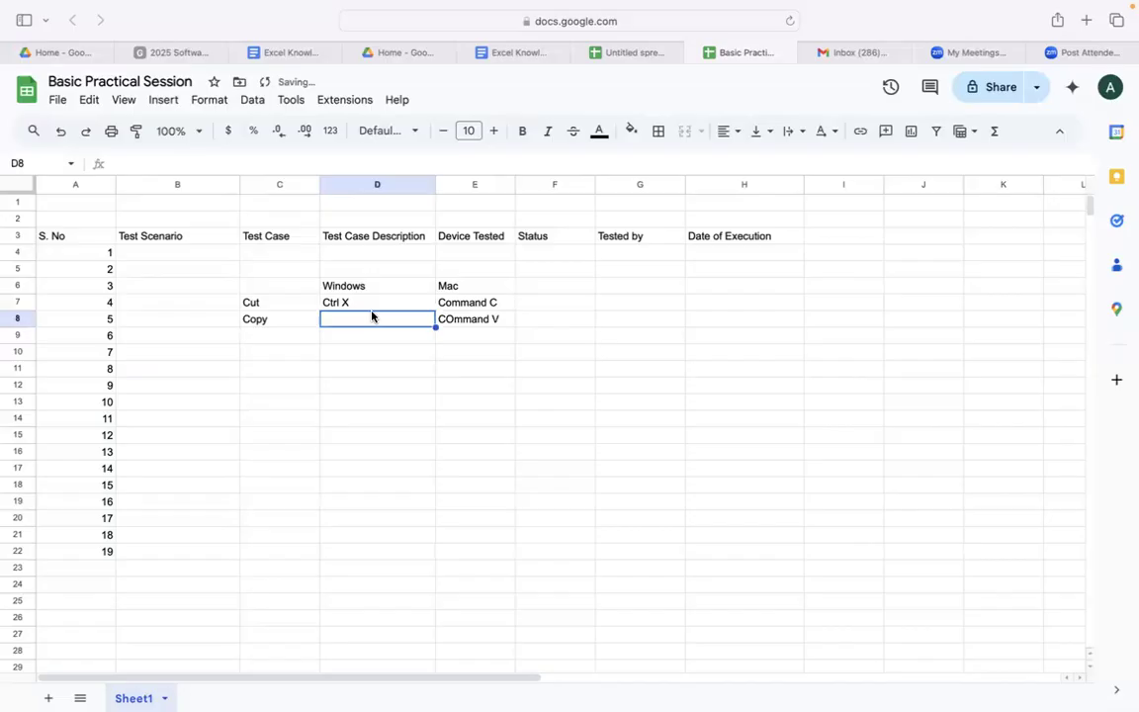
type("Ctrl ")
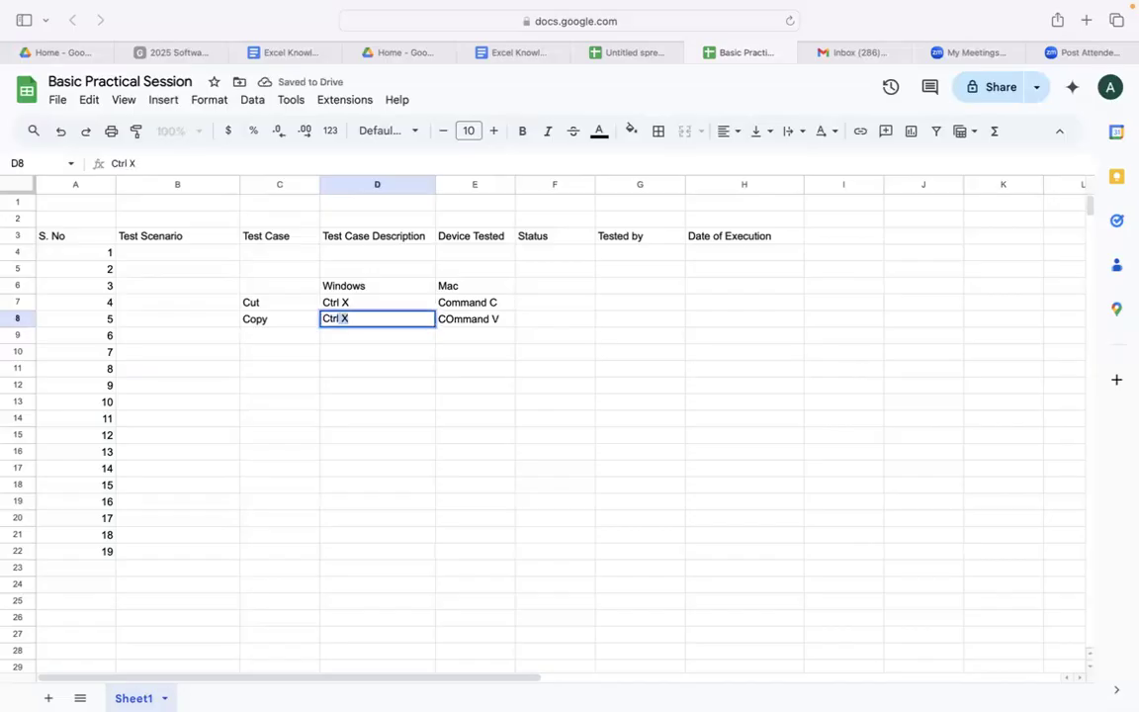
type("V")
left_click(379, 377)
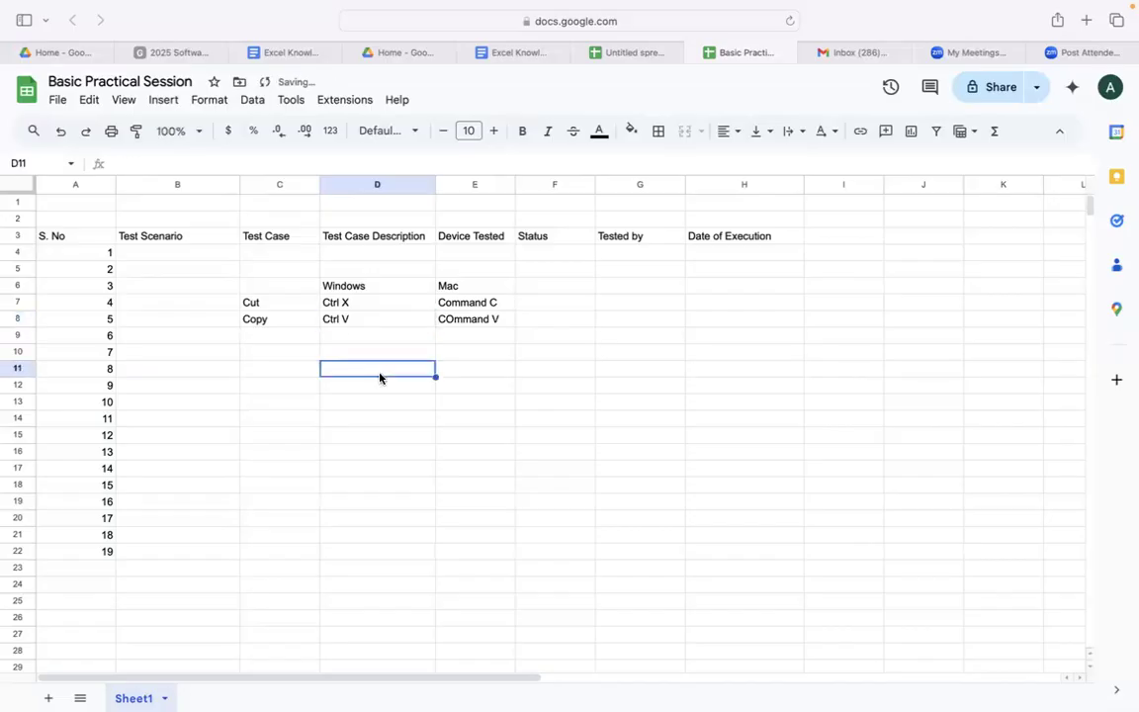
Review the Windows and Mac shortcut entries for Cut and Copy in C6:E8.
left_click_drag(270, 287, 387, 327)
left_click(422, 354)
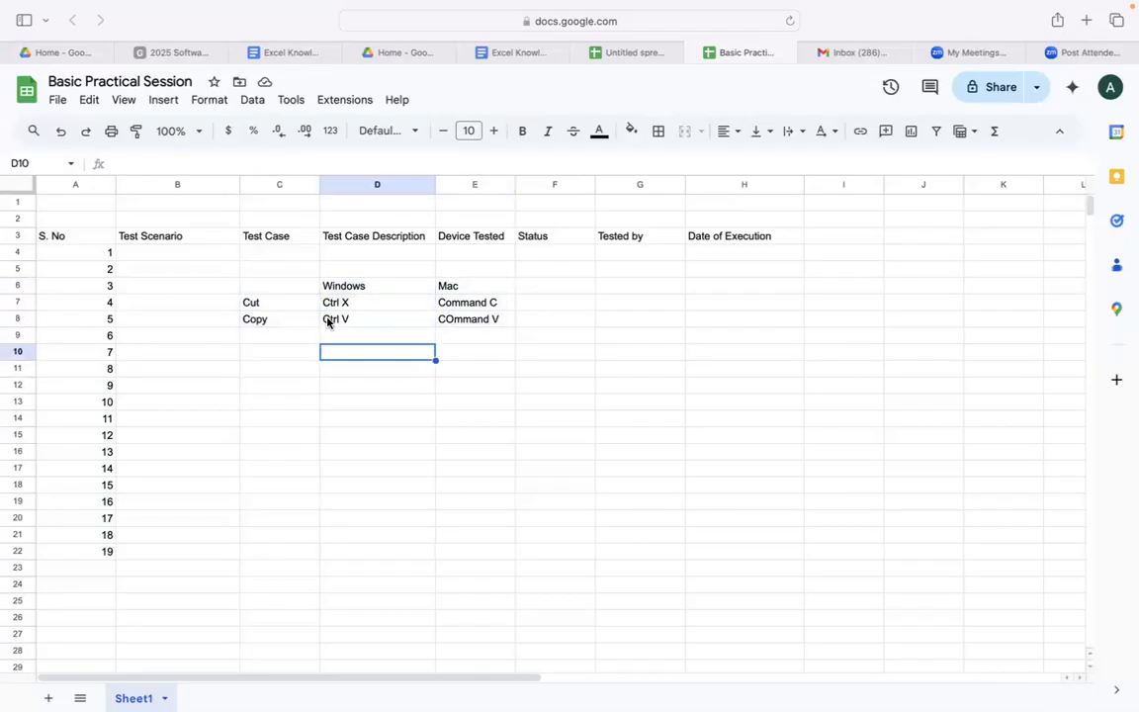
left_click(353, 303)
left_click(356, 321)
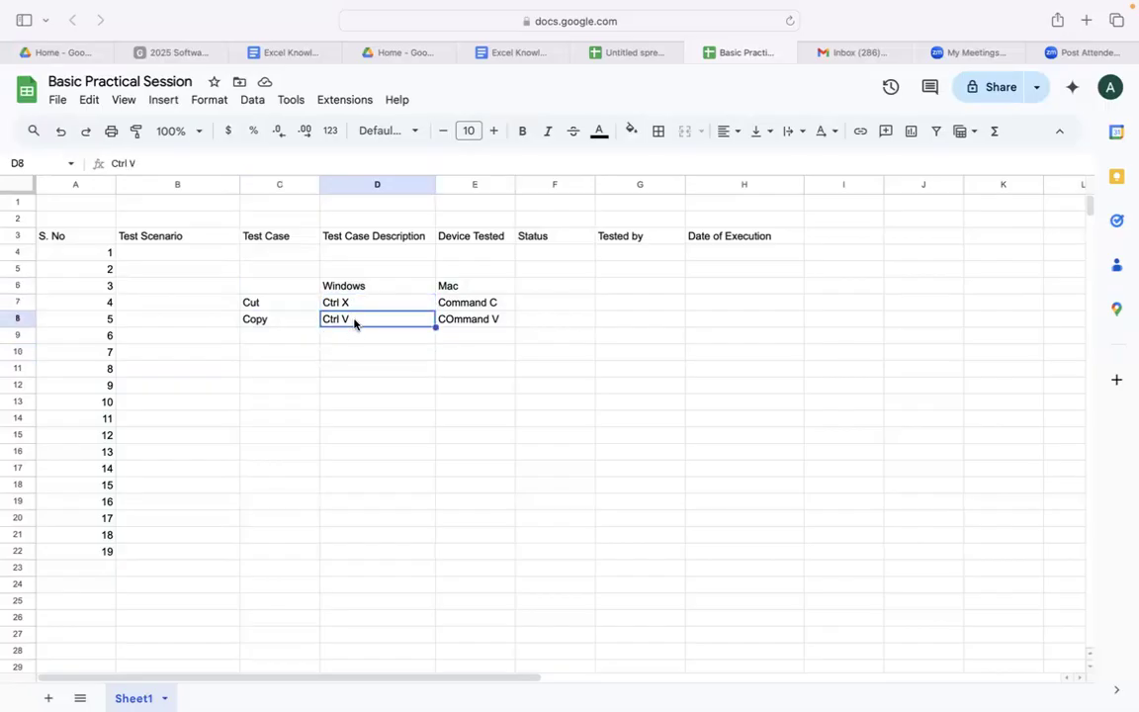
left_click(439, 307)
left_click(295, 340)
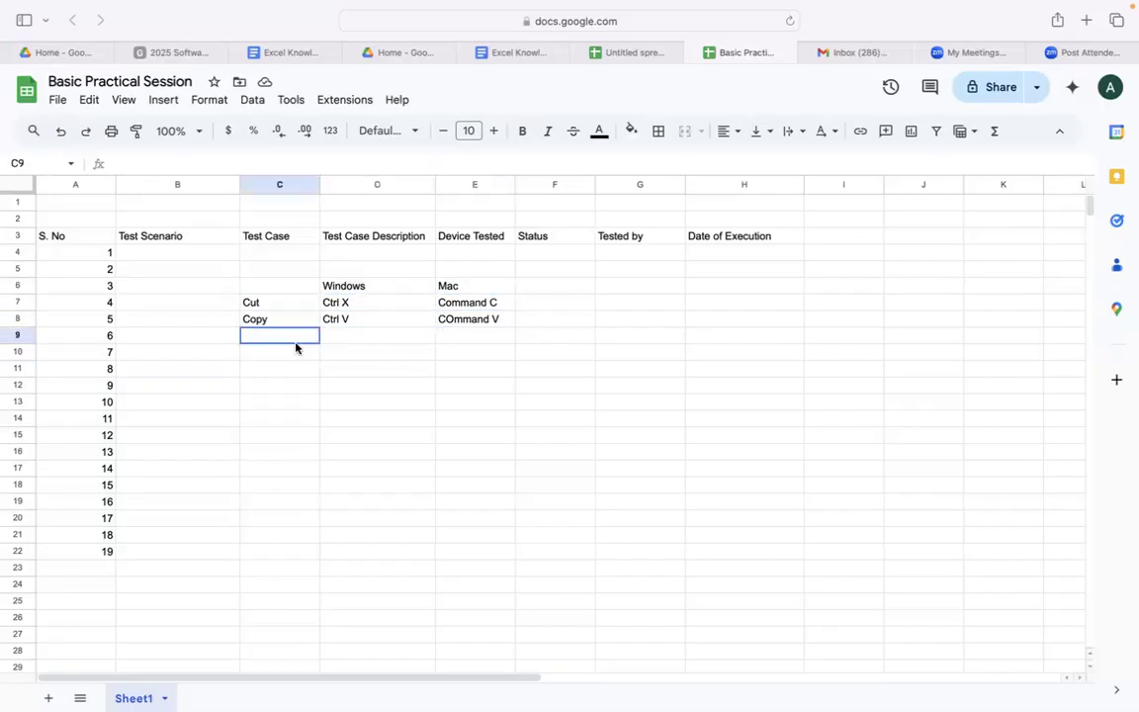
left_click(290, 356)
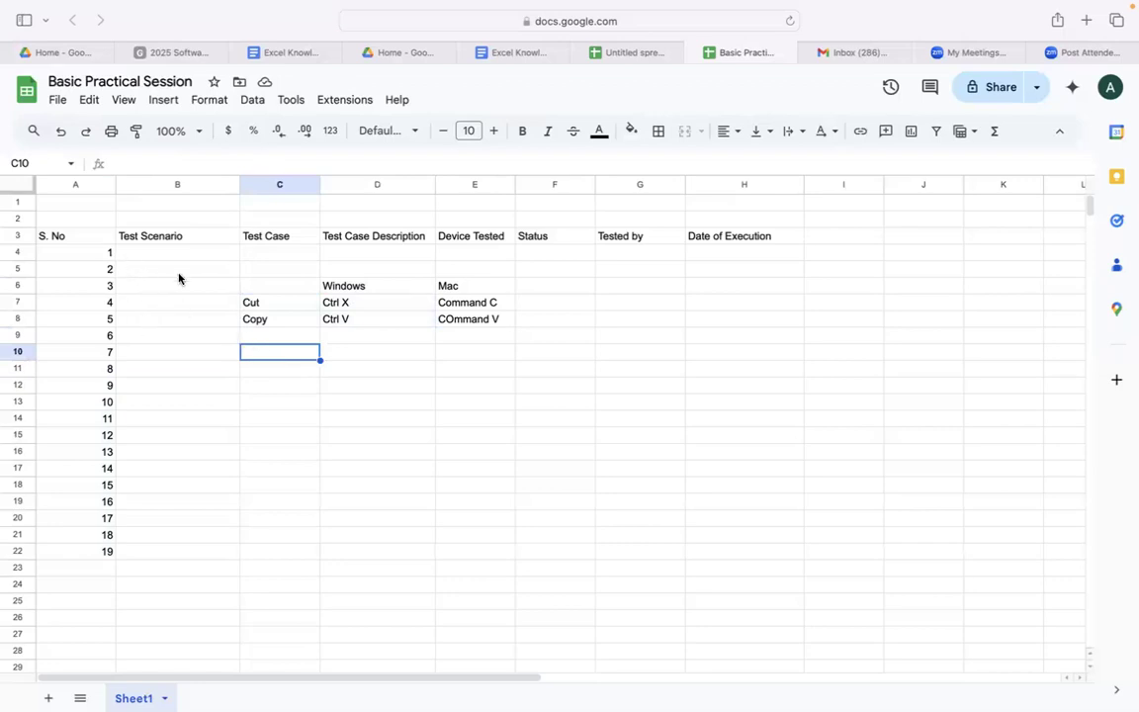
left_click(263, 287)
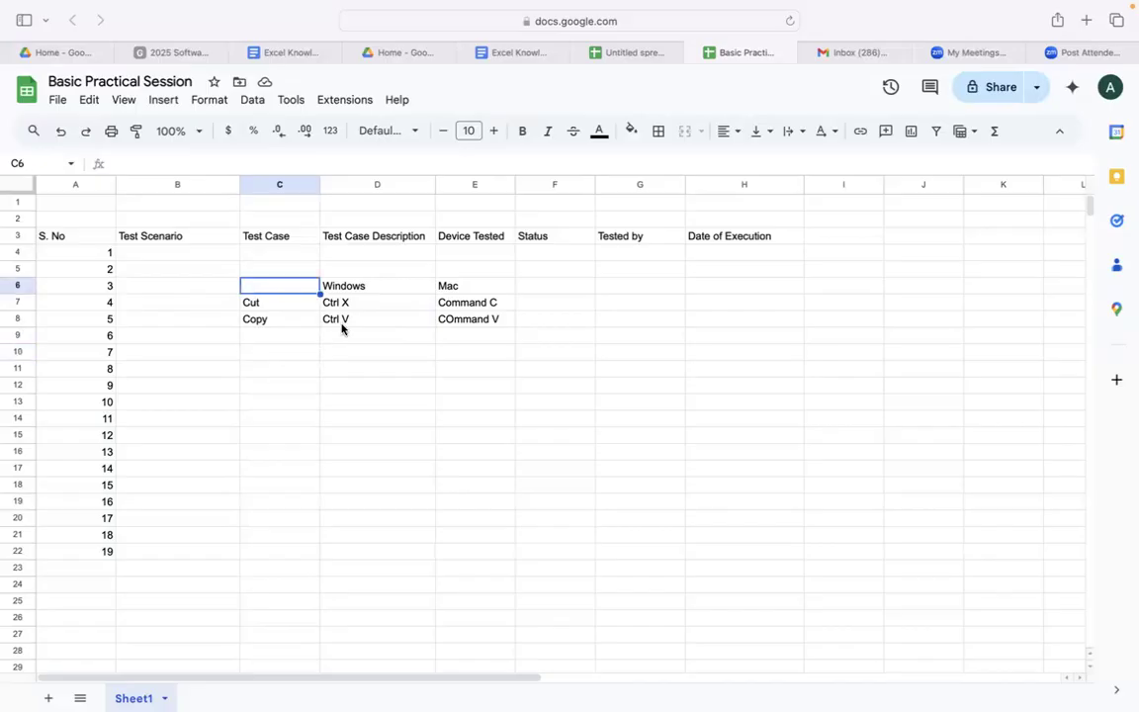
Cut the serial numbers in A4:A22 and paste them under "Tested by", starting at cell G4.
left_click_drag(98, 254, 94, 549)
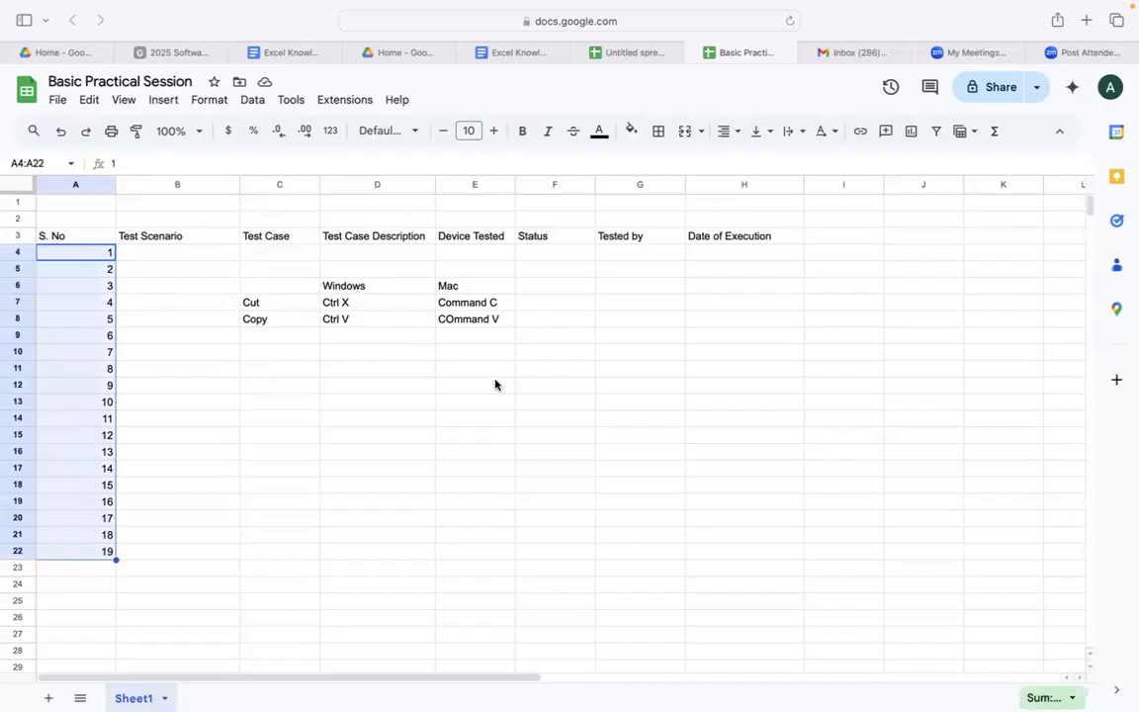
left_click(648, 256)
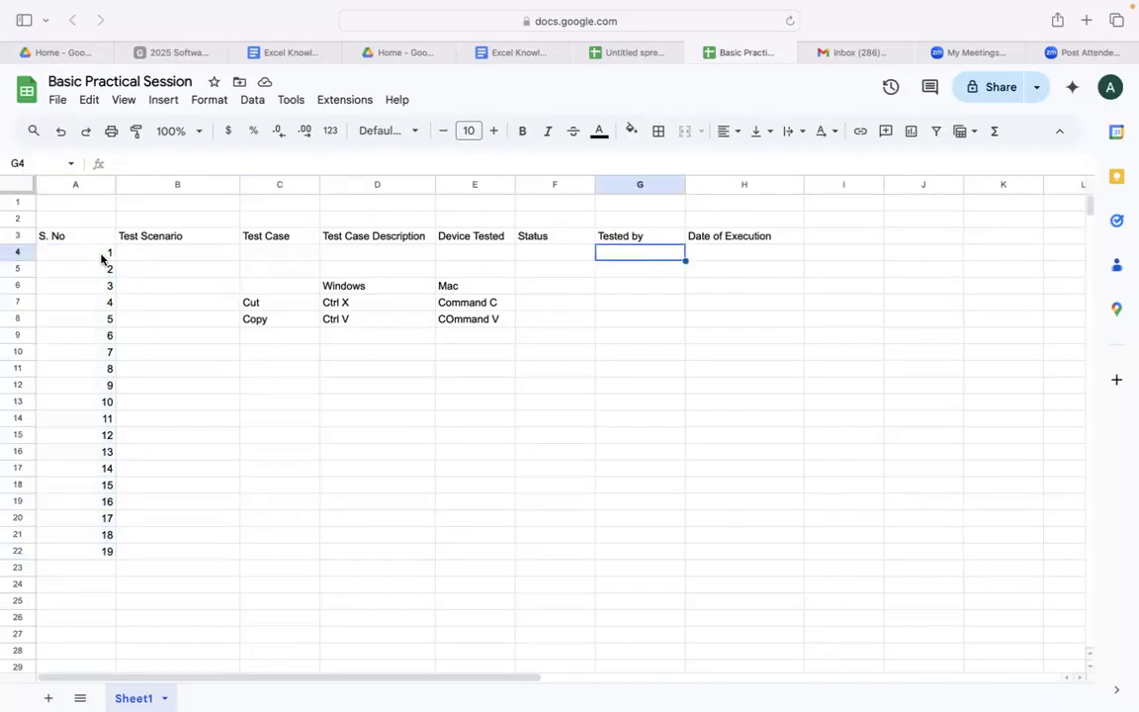
left_click_drag(102, 255, 95, 555)
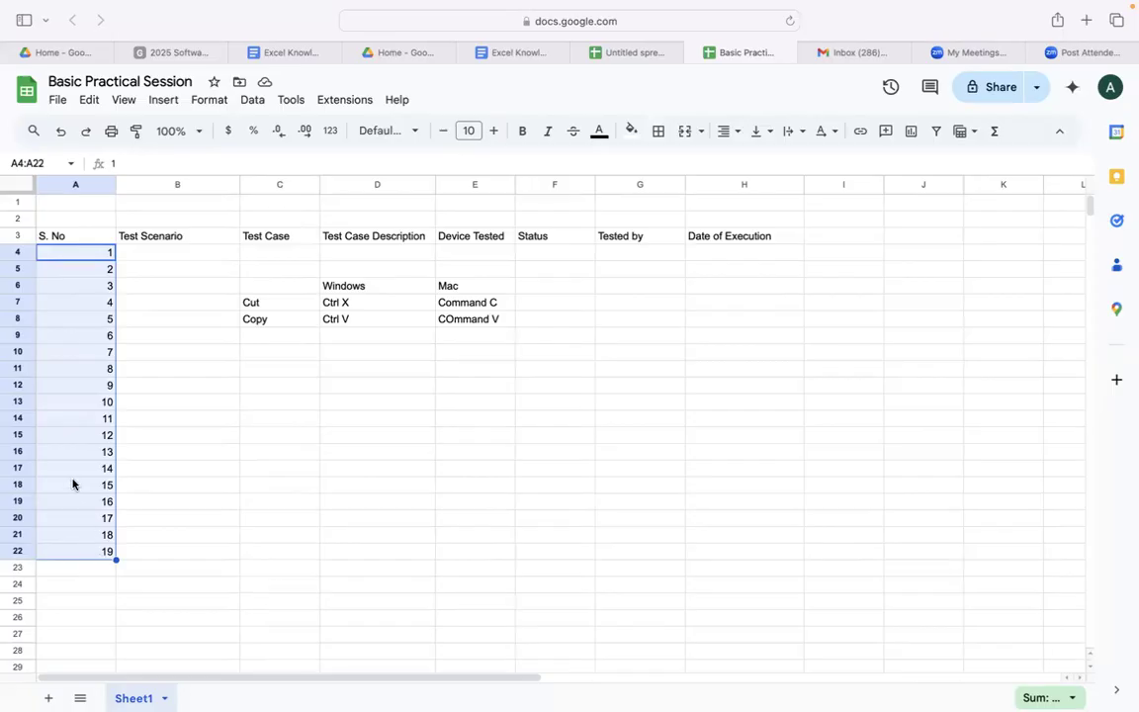
key("super+c")
left_click(631, 259)
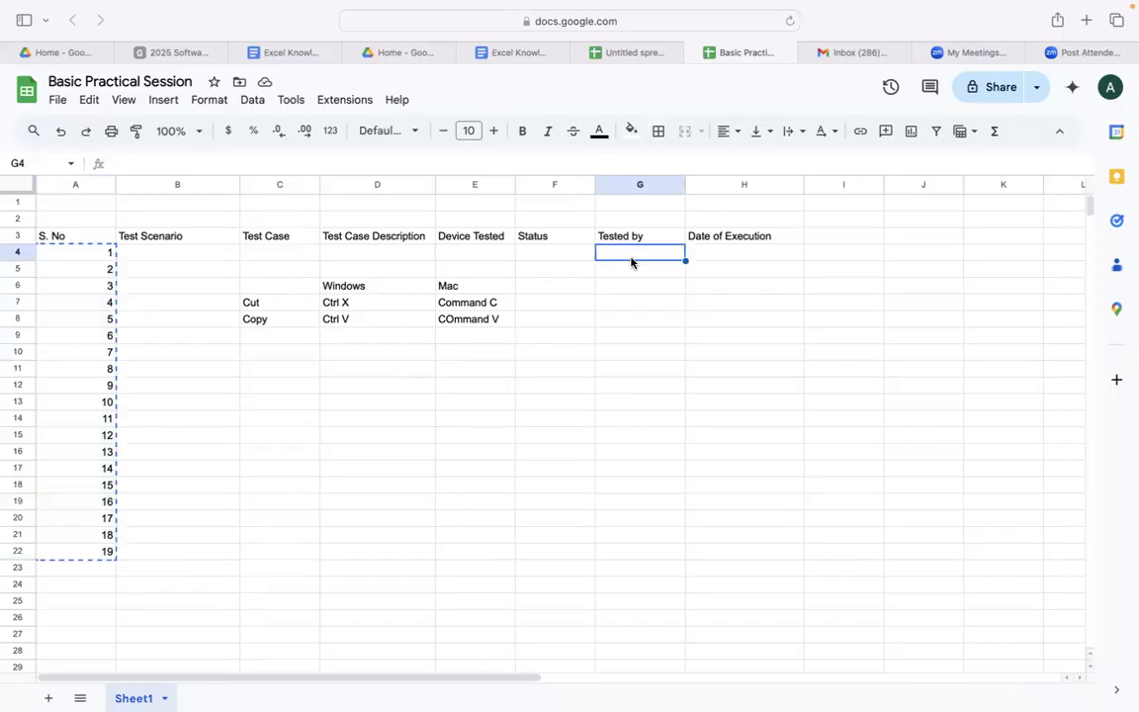
key("super+v")
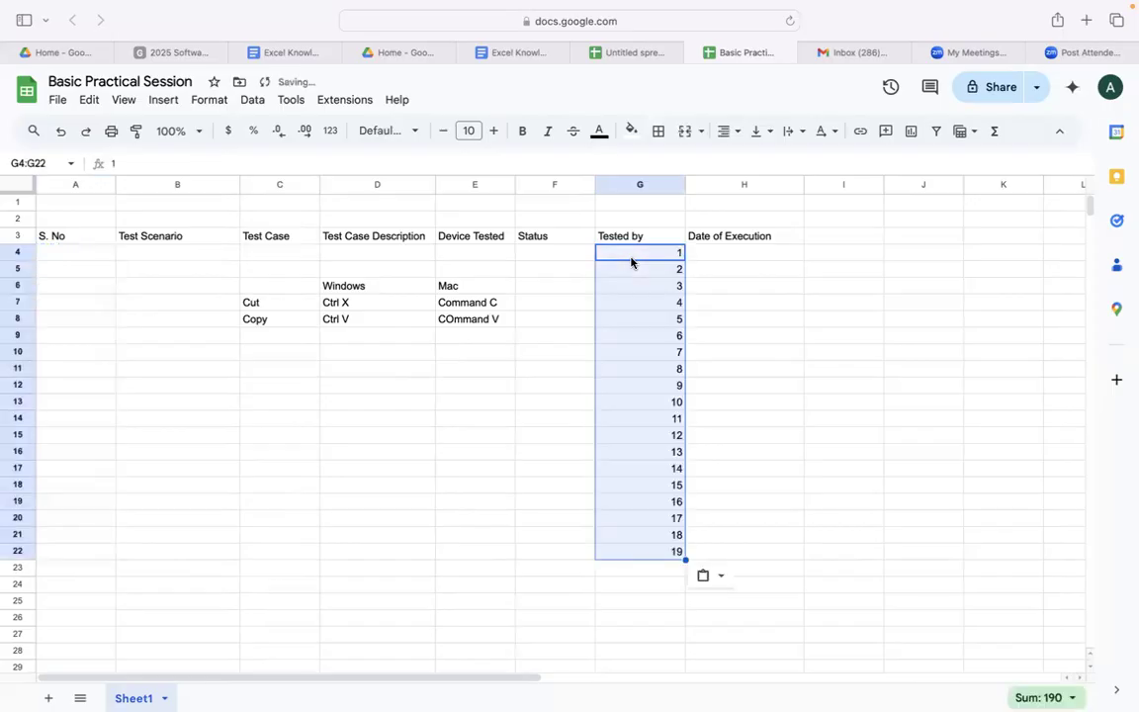
left_click(794, 292)
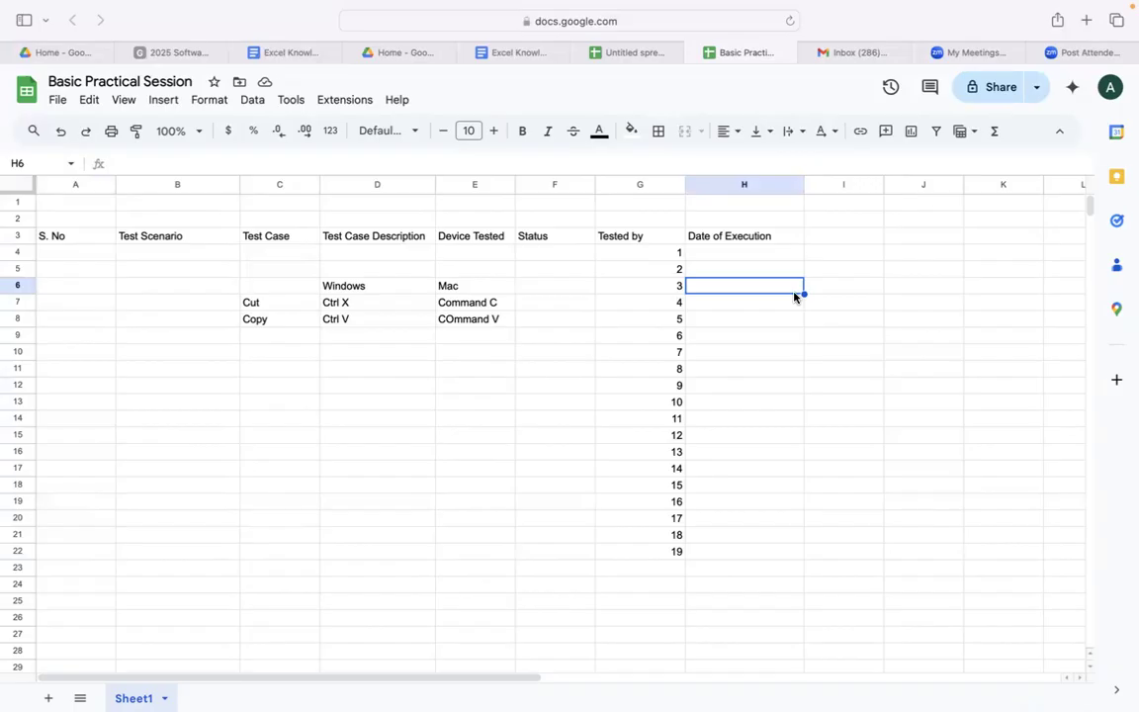
Enter the note "Right Click" in cell C11 below the shortcut entries.
left_click(271, 370)
type("Rig")
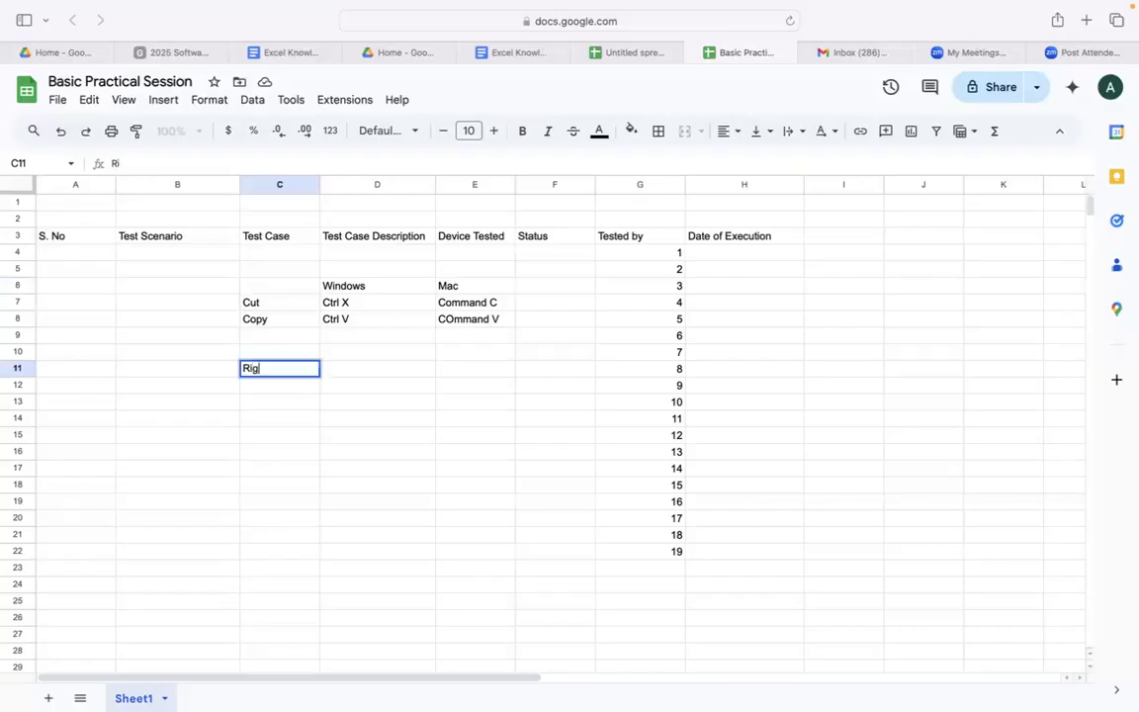
type("ht Click")
left_click(344, 374)
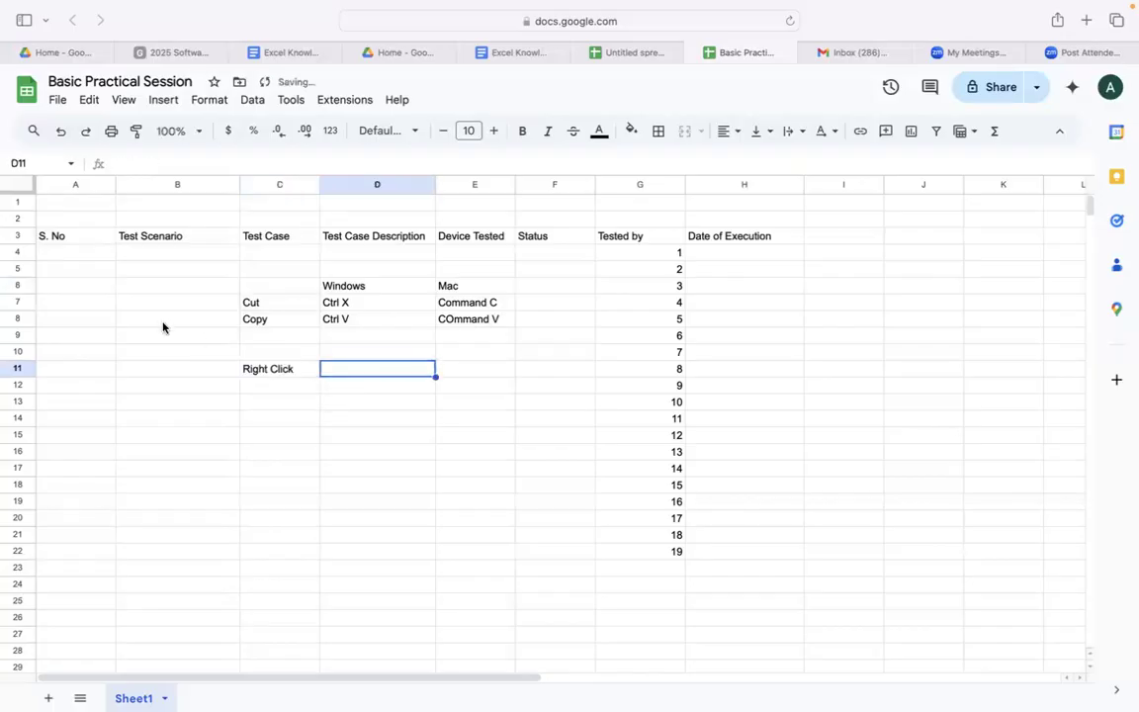
Enter the starting serial numbers 1 and 2 in cells A4 and A5 under "S. No".
left_click(90, 254)
left_click_drag(89, 259, 94, 272)
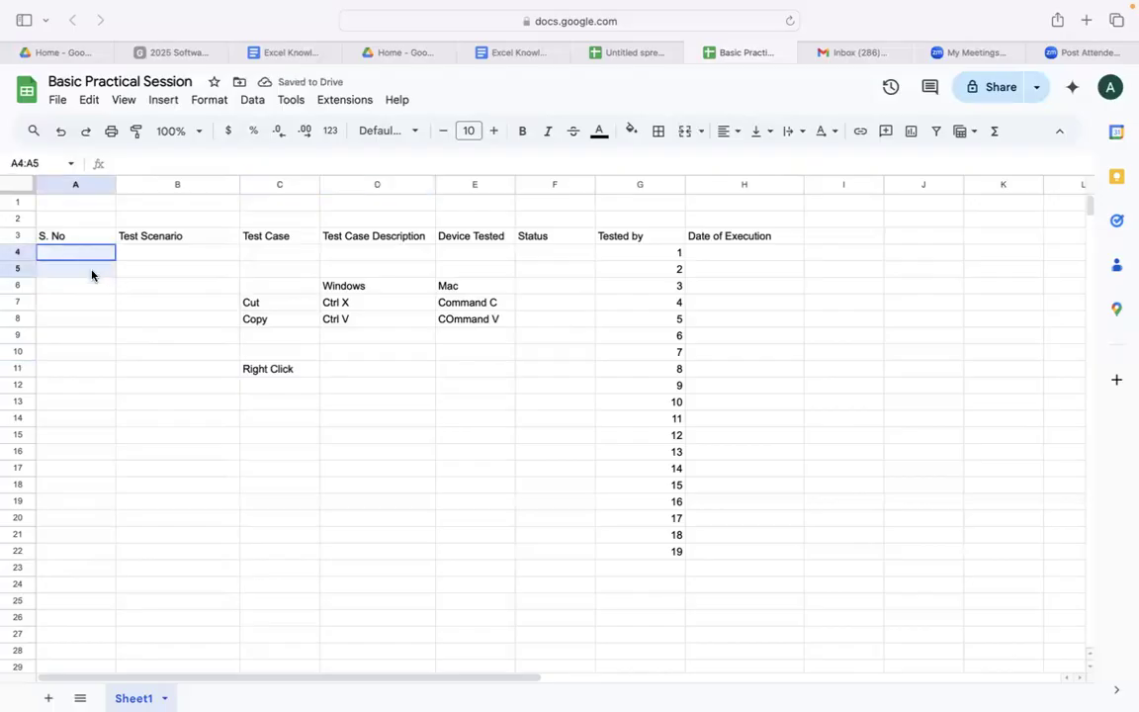
left_click(94, 257)
type("1")
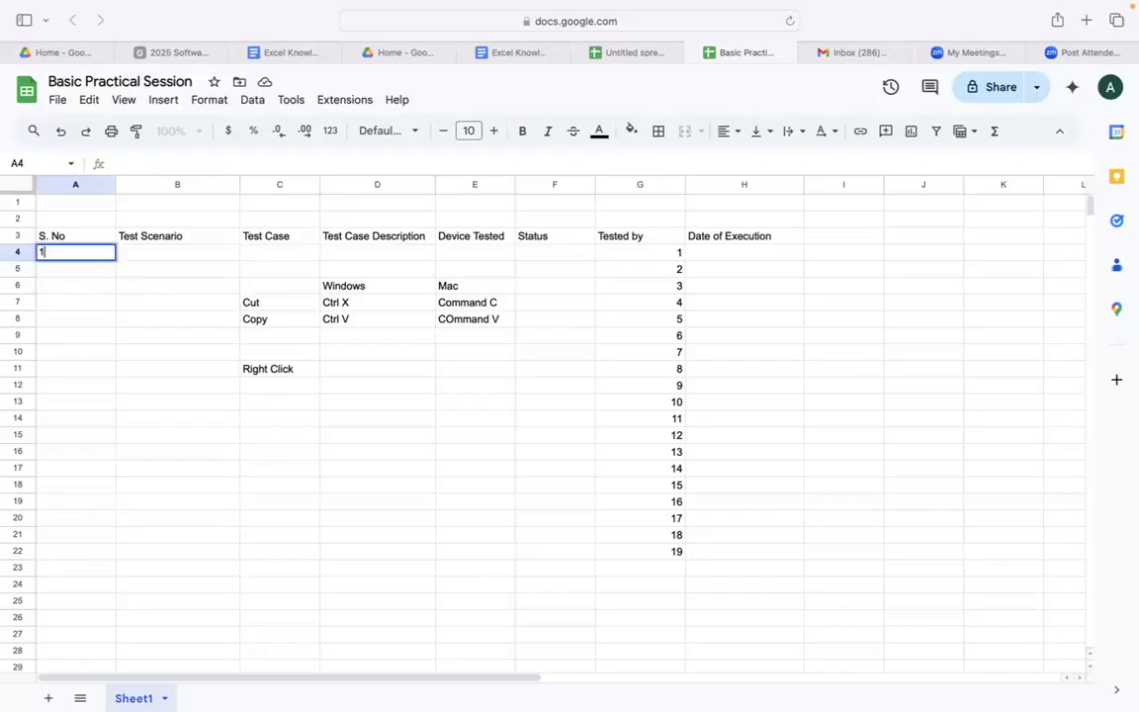
key("Return")
type("2")
left_click(94, 303)
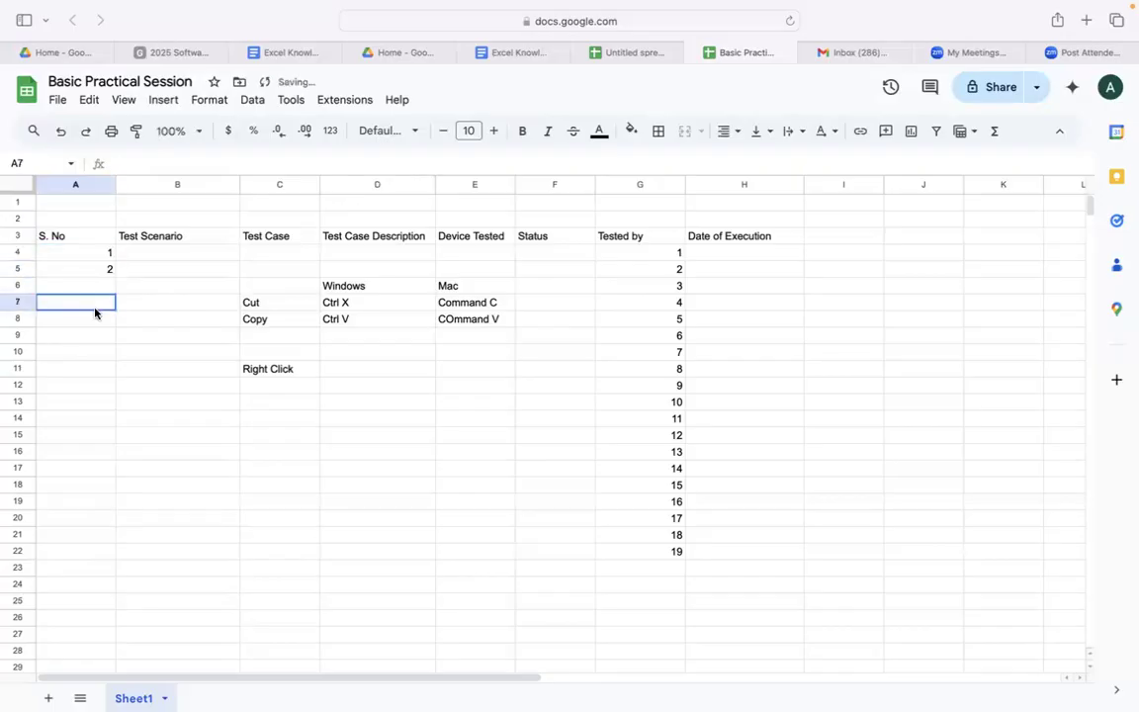
left_click(98, 254)
left_click_drag(98, 256, 102, 270)
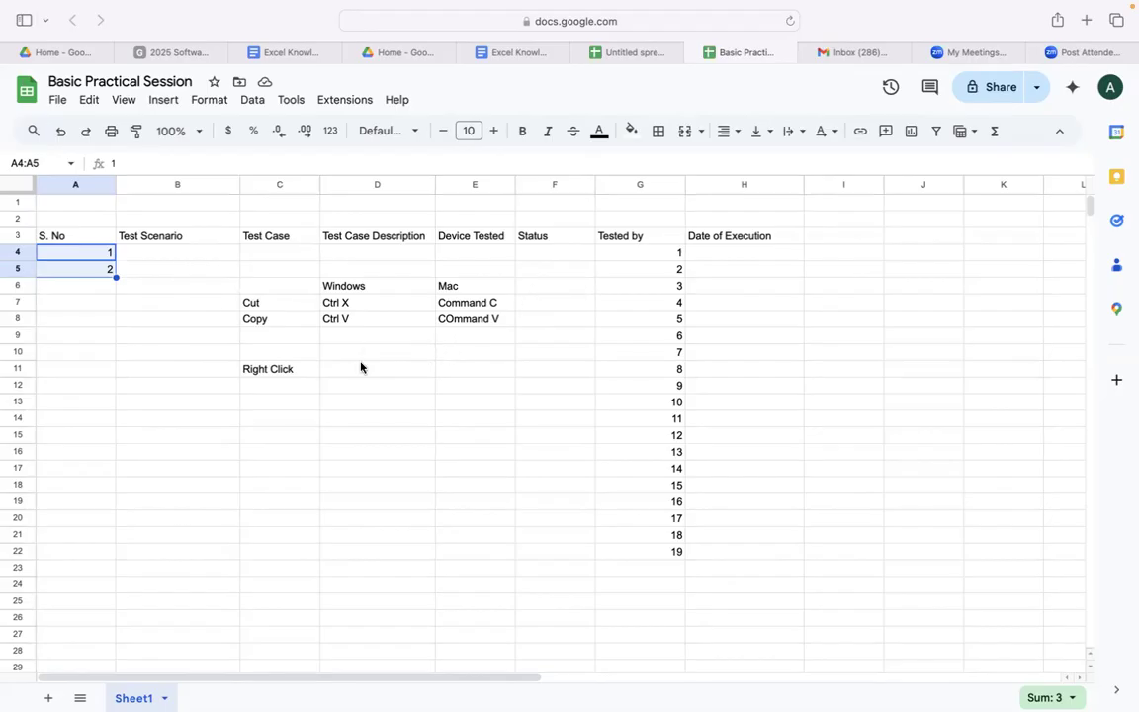
Enter "January" in cell I4 and autofill the month names down through I16.
left_click(841, 259)
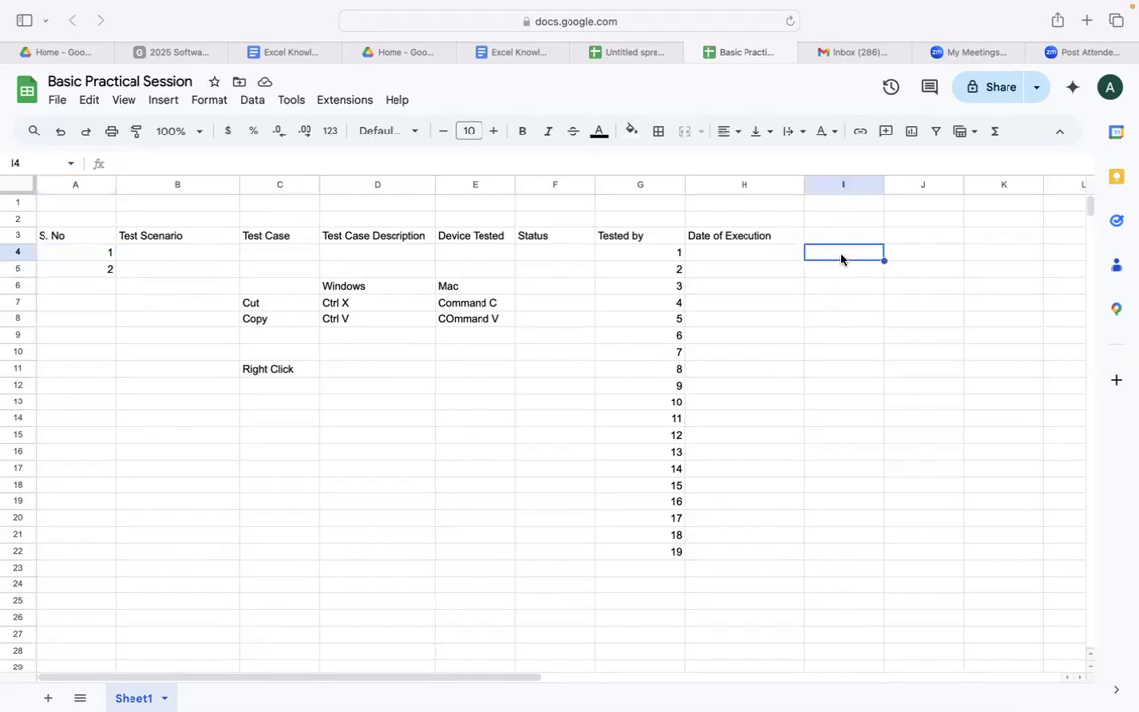
type("Januar")
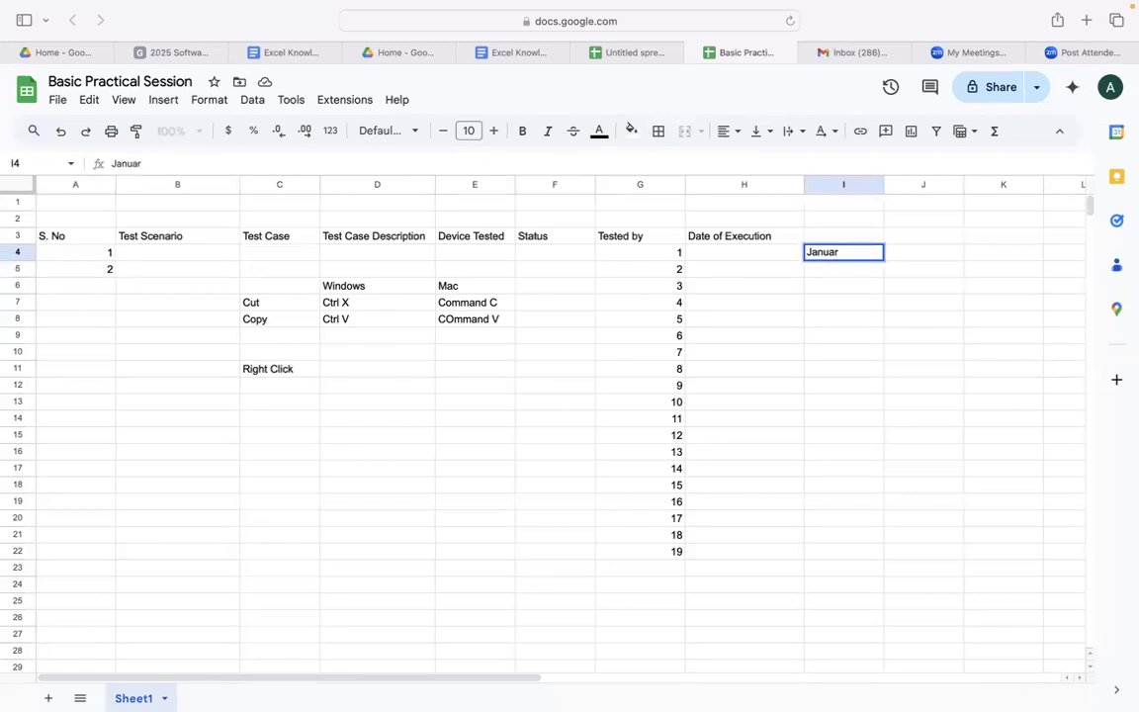
type("y")
left_click(878, 305)
left_click(873, 252)
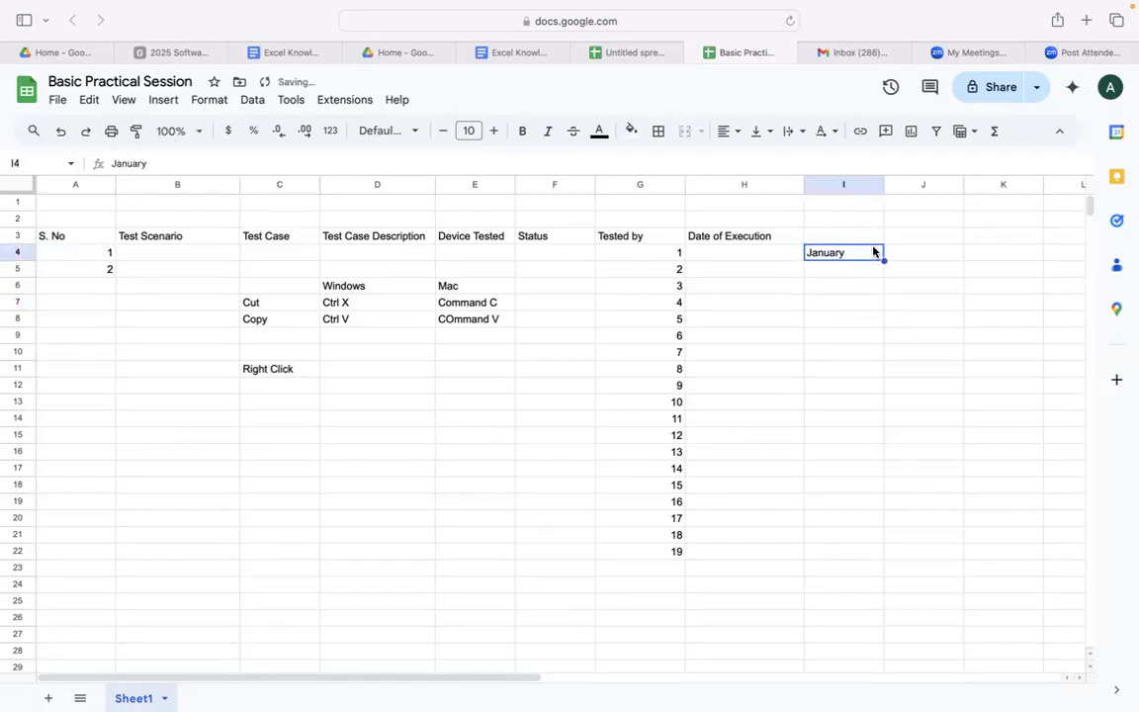
left_click_drag(883, 262, 871, 457)
left_click(934, 334)
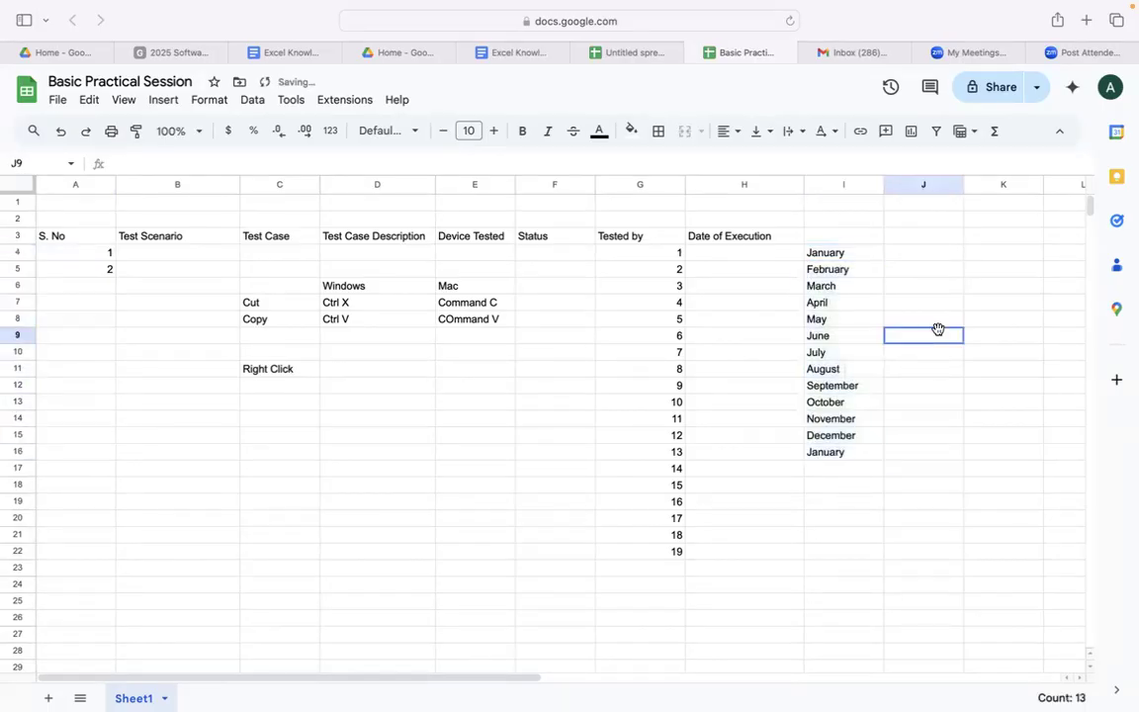
Enter a person's first name in cell J4 and fill it down the column through J18.
left_click(871, 254)
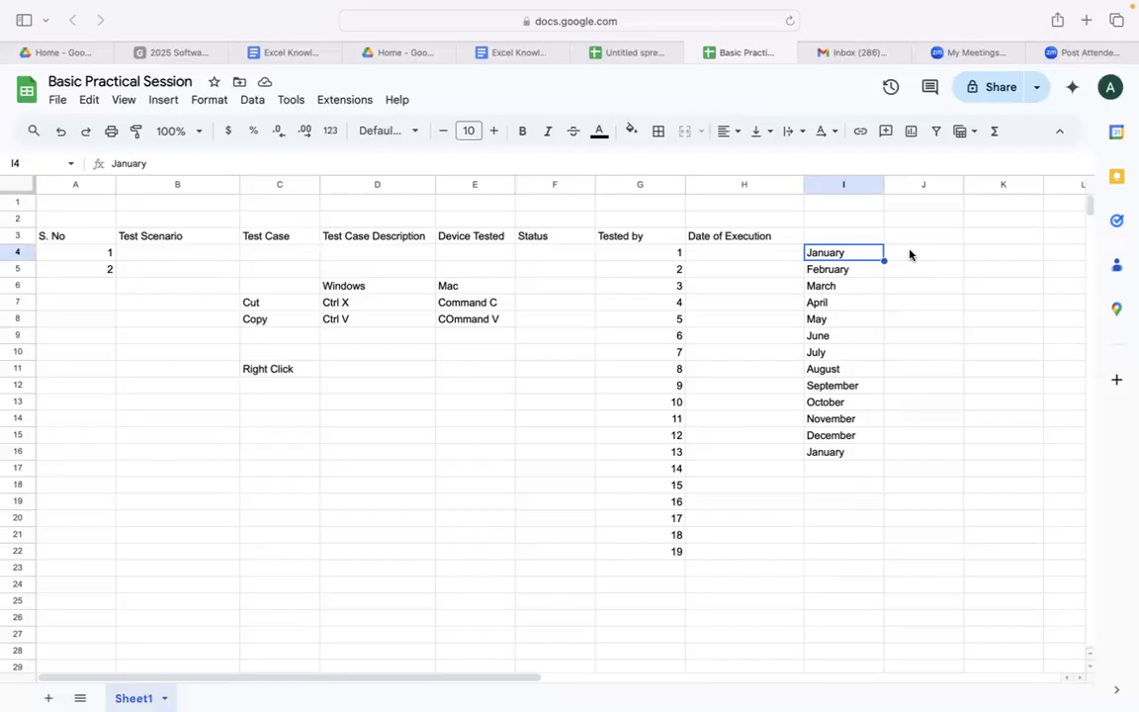
left_click(907, 254)
left_click(856, 255)
left_click(934, 257)
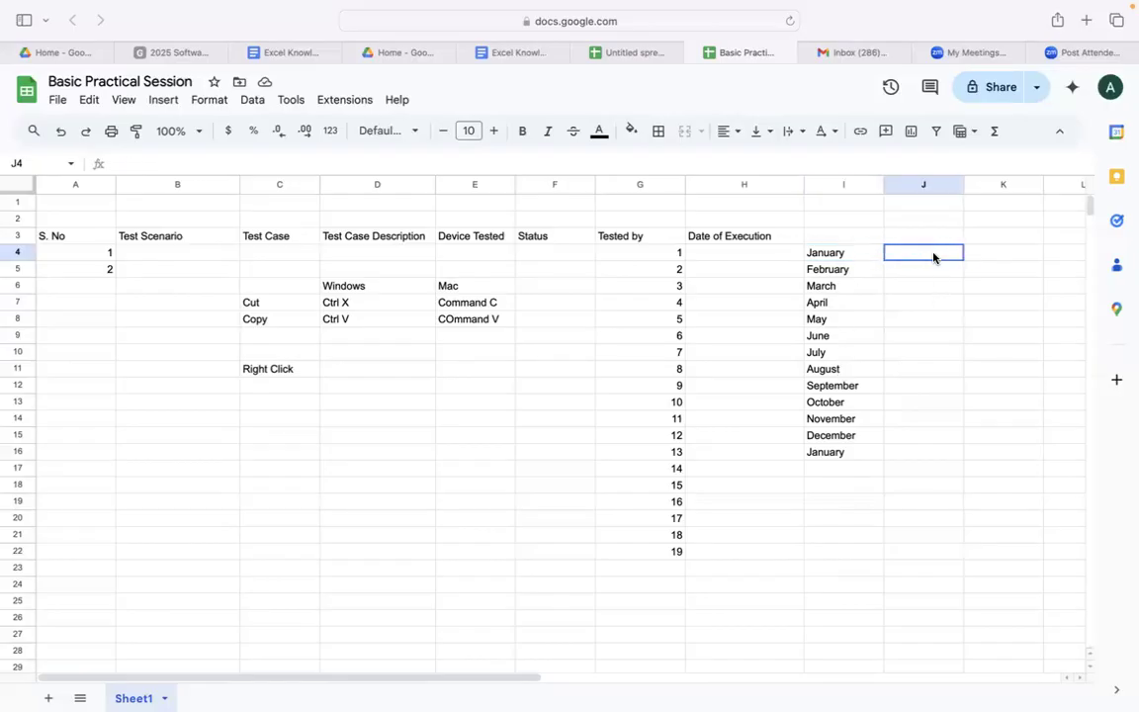
type("Sailaja")
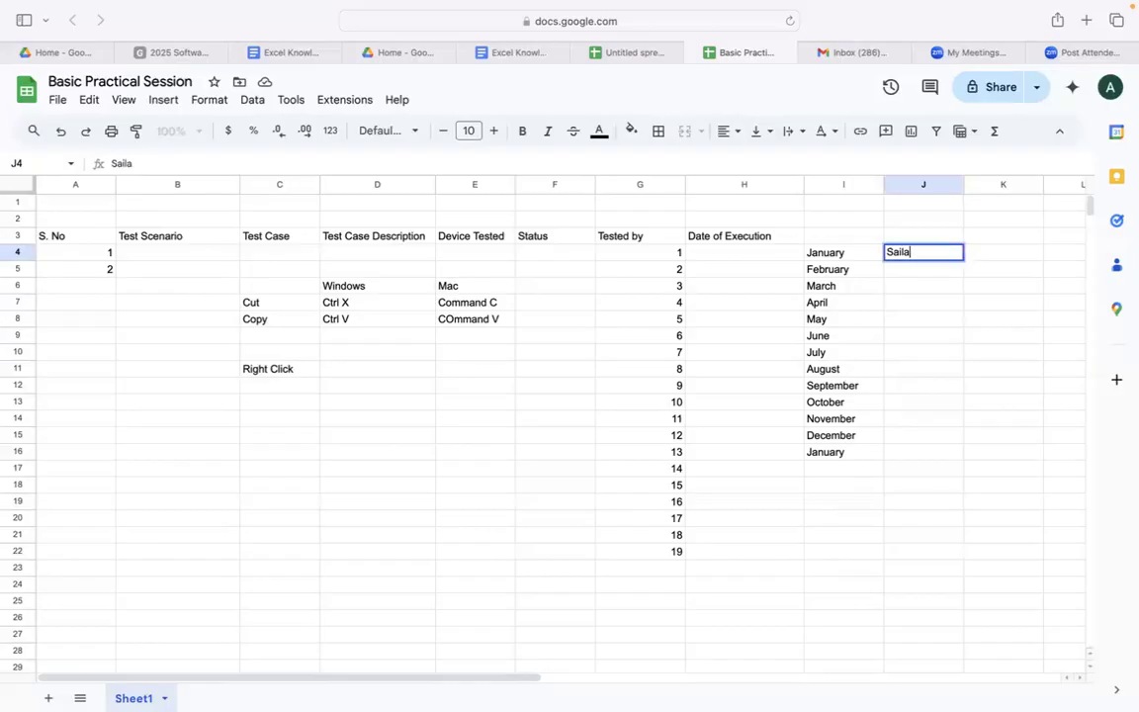
left_click(919, 287)
left_click(925, 255)
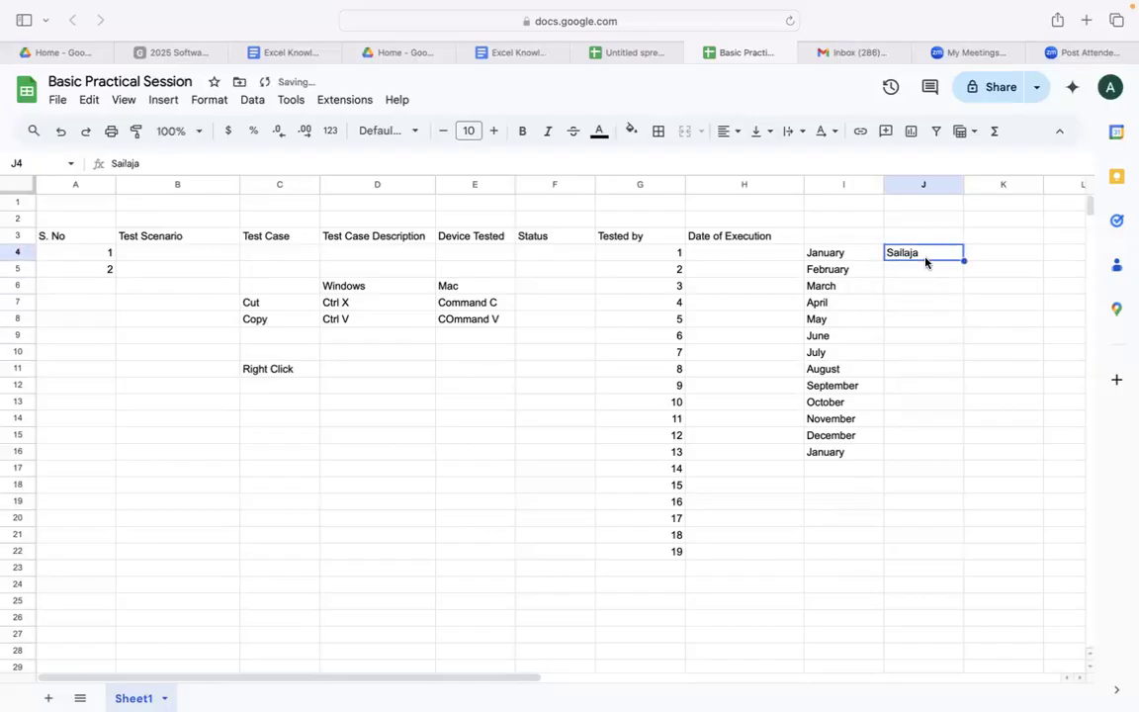
left_click(952, 314)
left_click(945, 252)
left_click_drag(964, 261, 938, 498)
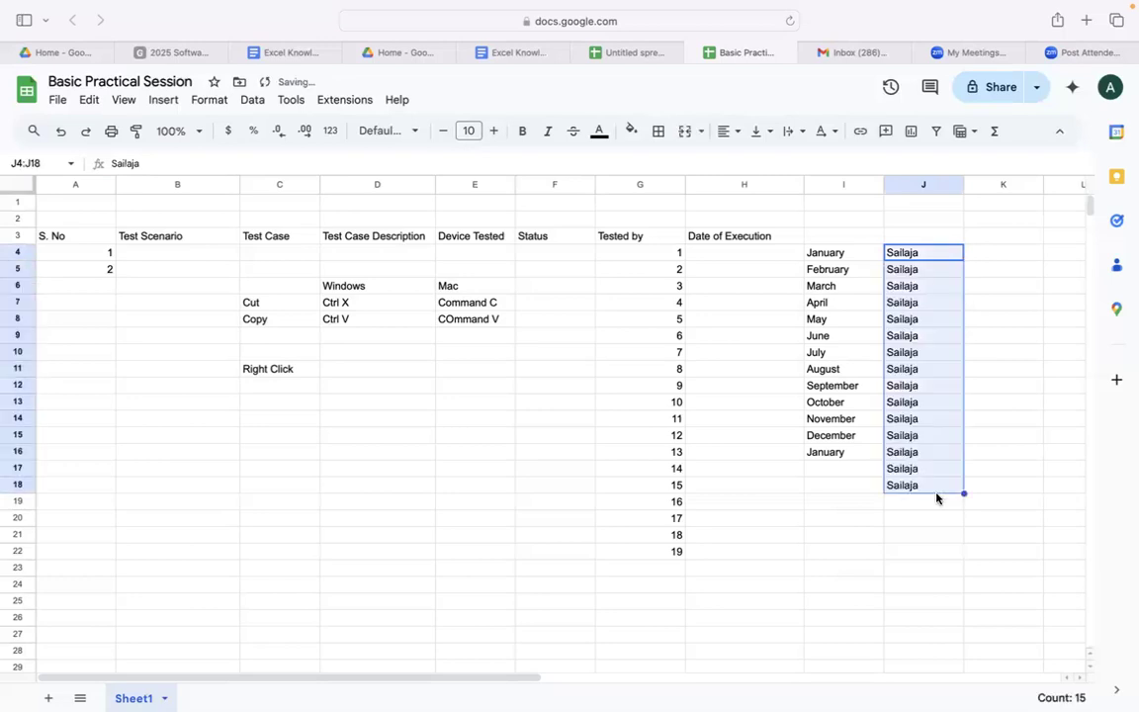
left_click(1028, 402)
Enter 2021 in cell K4 and fill it down the column through K15.
left_click(836, 255)
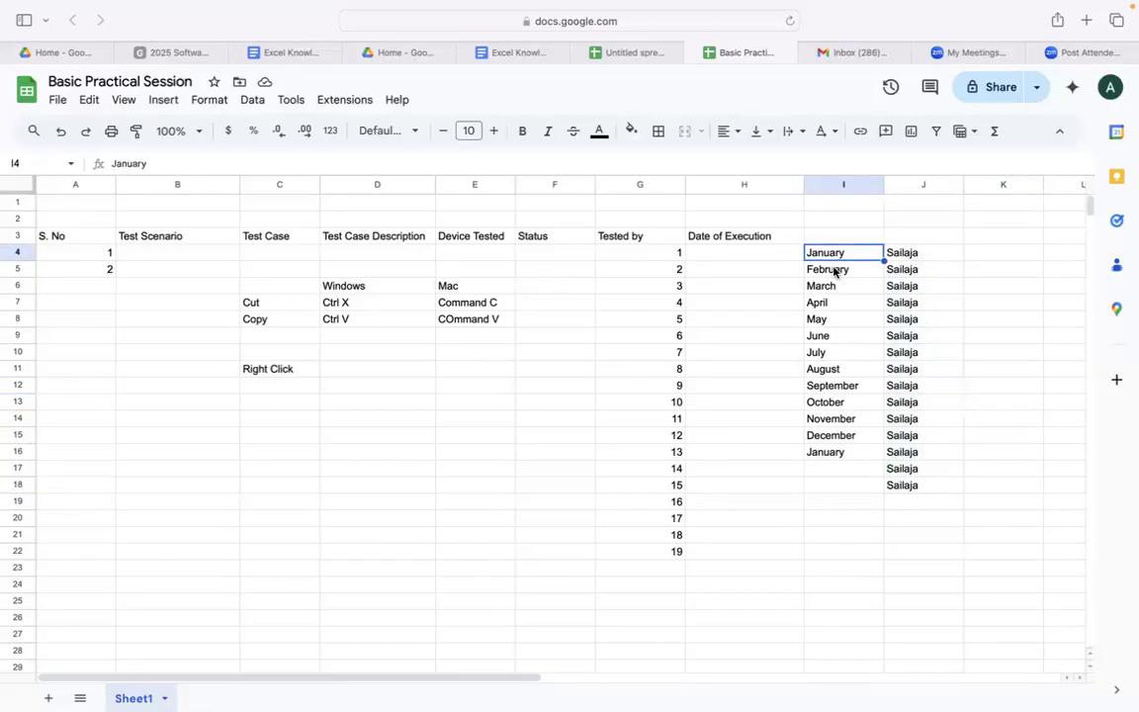
left_click(969, 256)
type("2021")
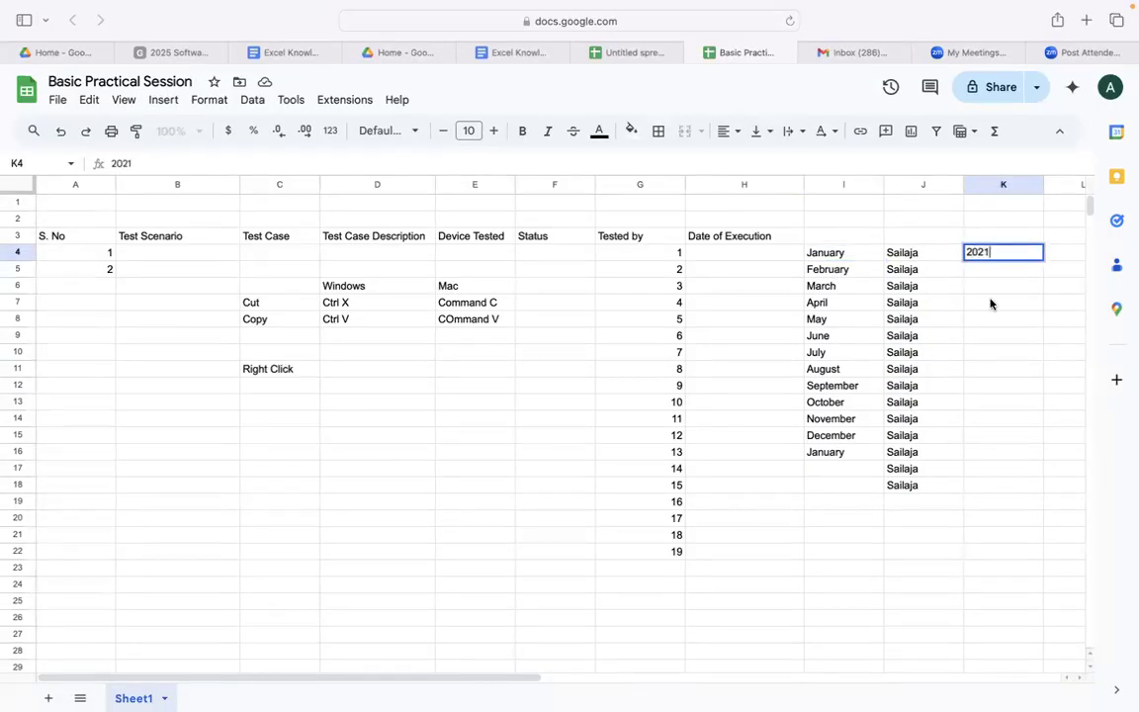
left_click(991, 305)
left_click(1014, 259)
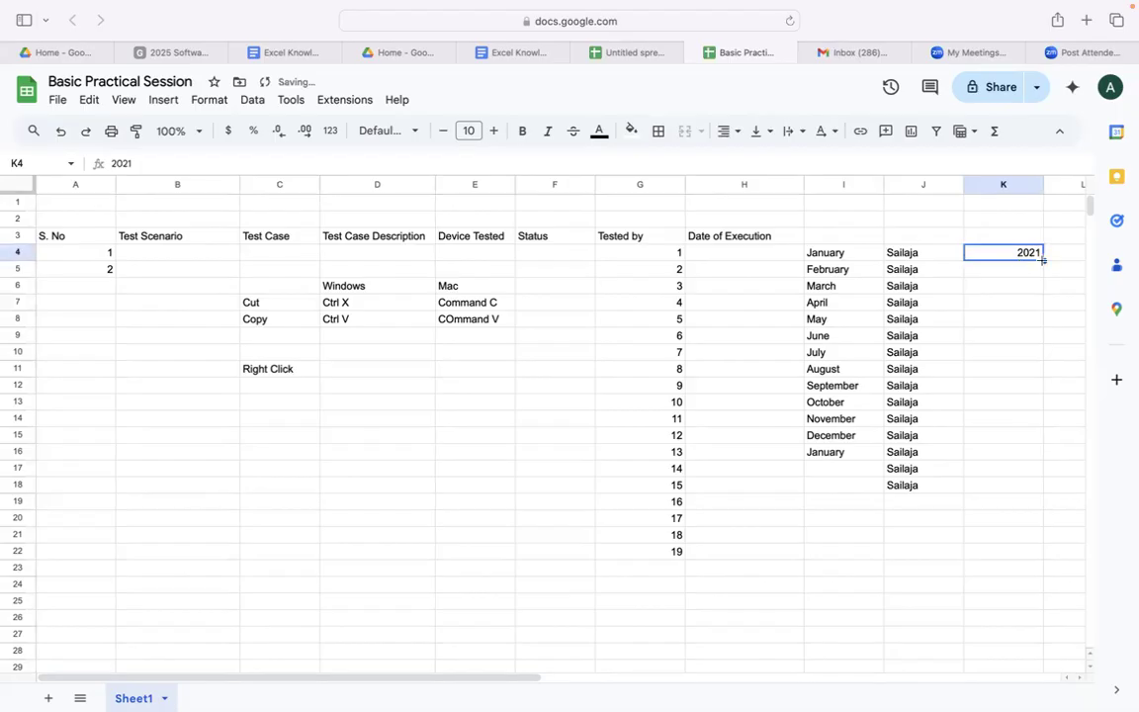
left_click_drag(1043, 263, 1033, 440)
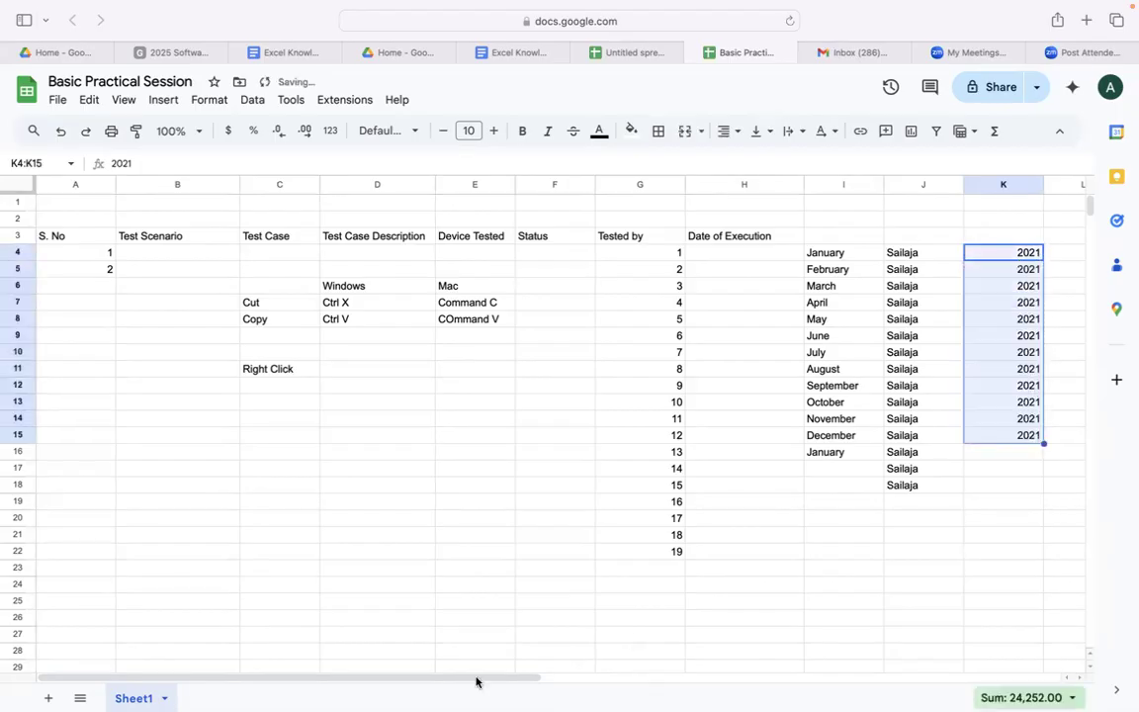
Clear all practice entries in B4:L24 below the headings, keeping the serial numbers in column A.
left_click_drag(471, 679, 393, 634)
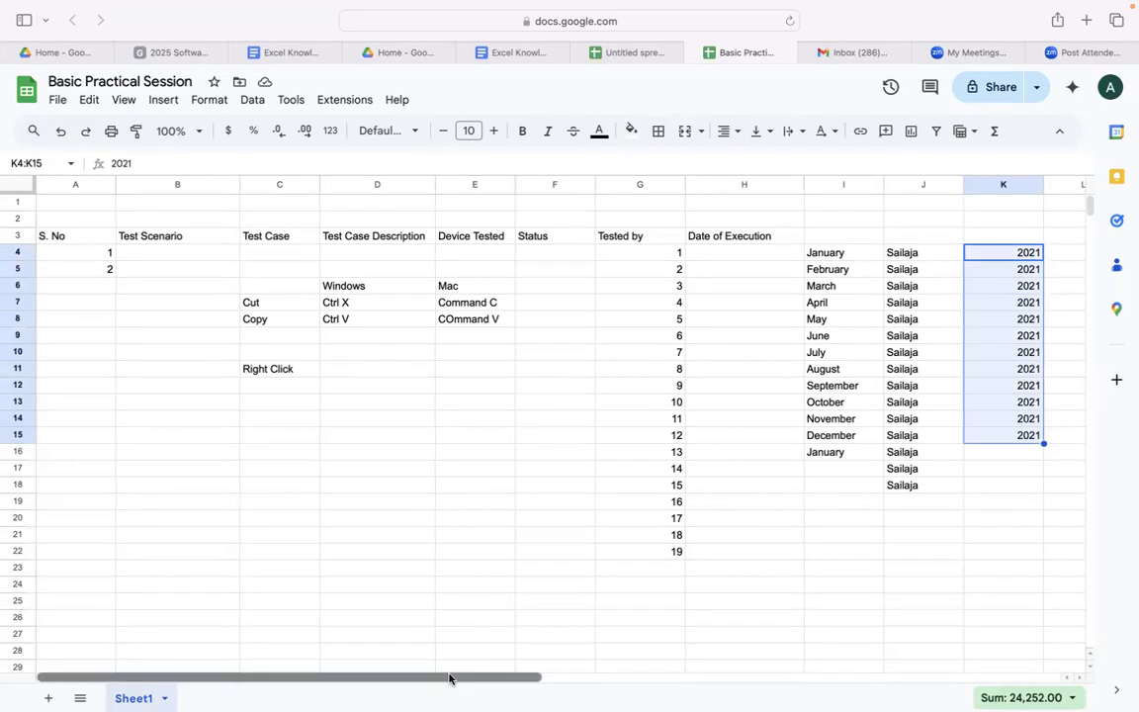
left_click_drag(448, 678, 500, 673)
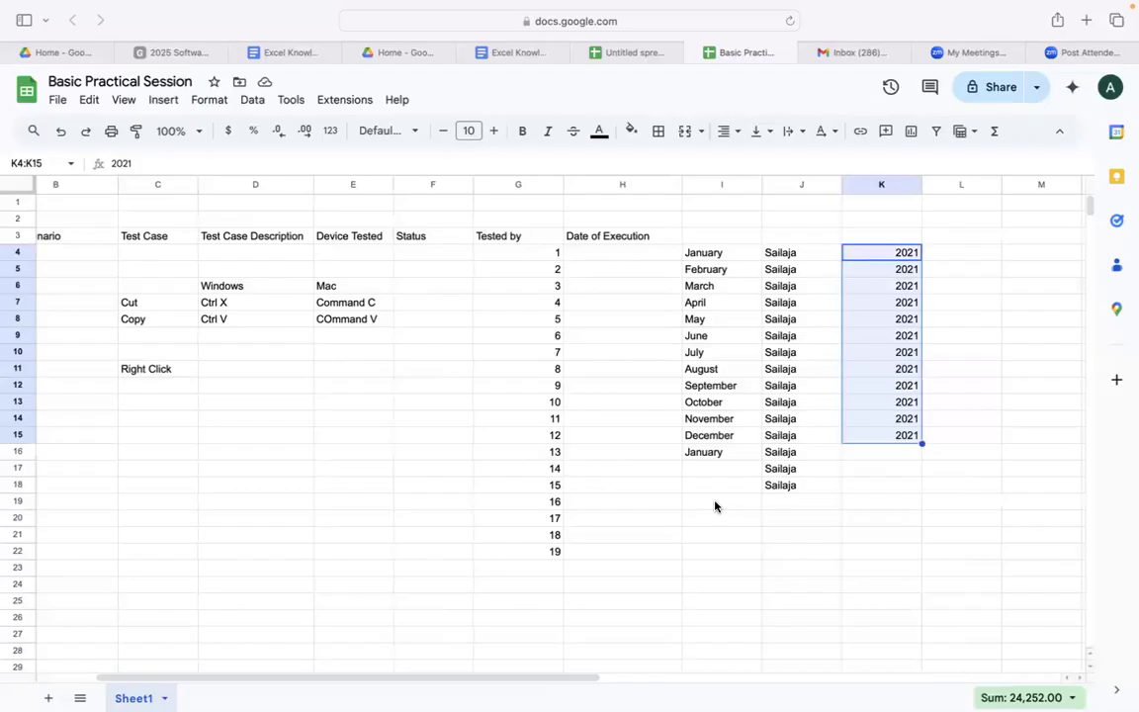
left_click_drag(499, 680, 310, 671)
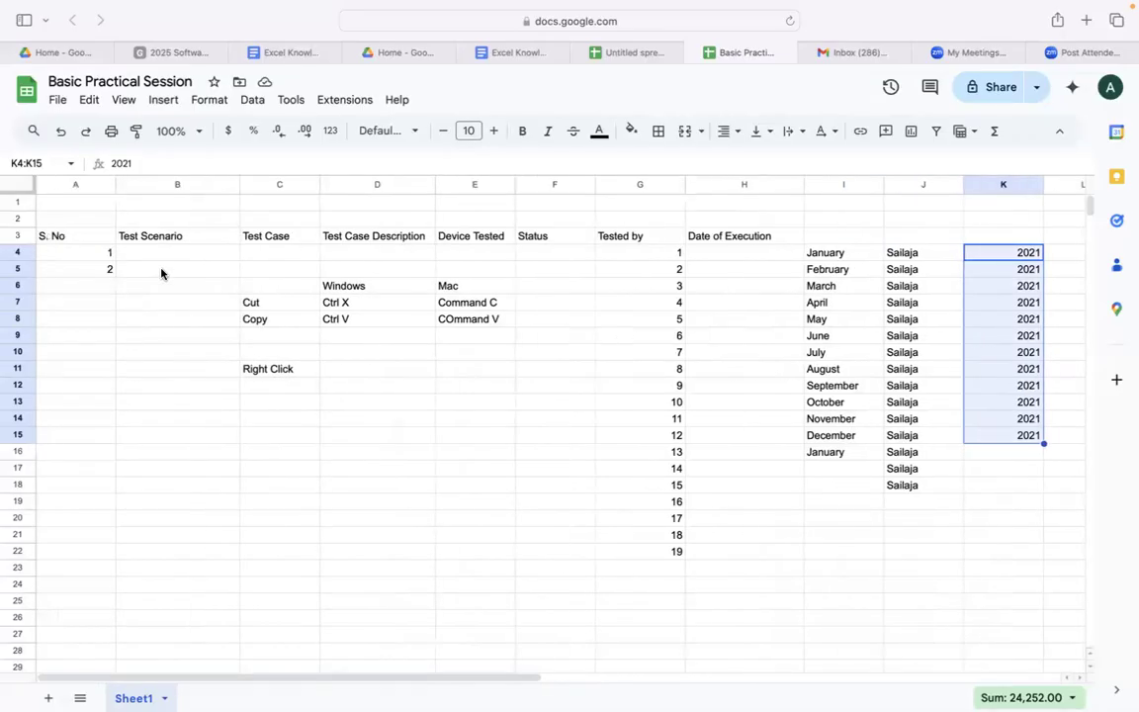
left_click_drag(180, 253, 1056, 594)
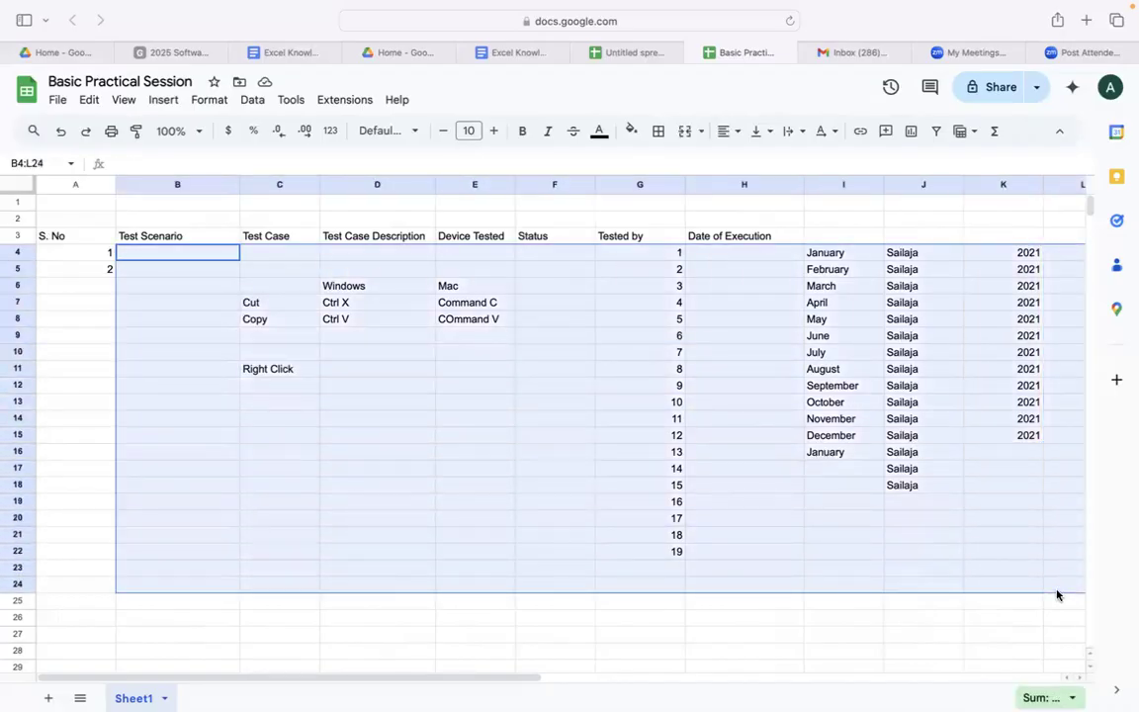
key("Delete")
left_click(716, 622)
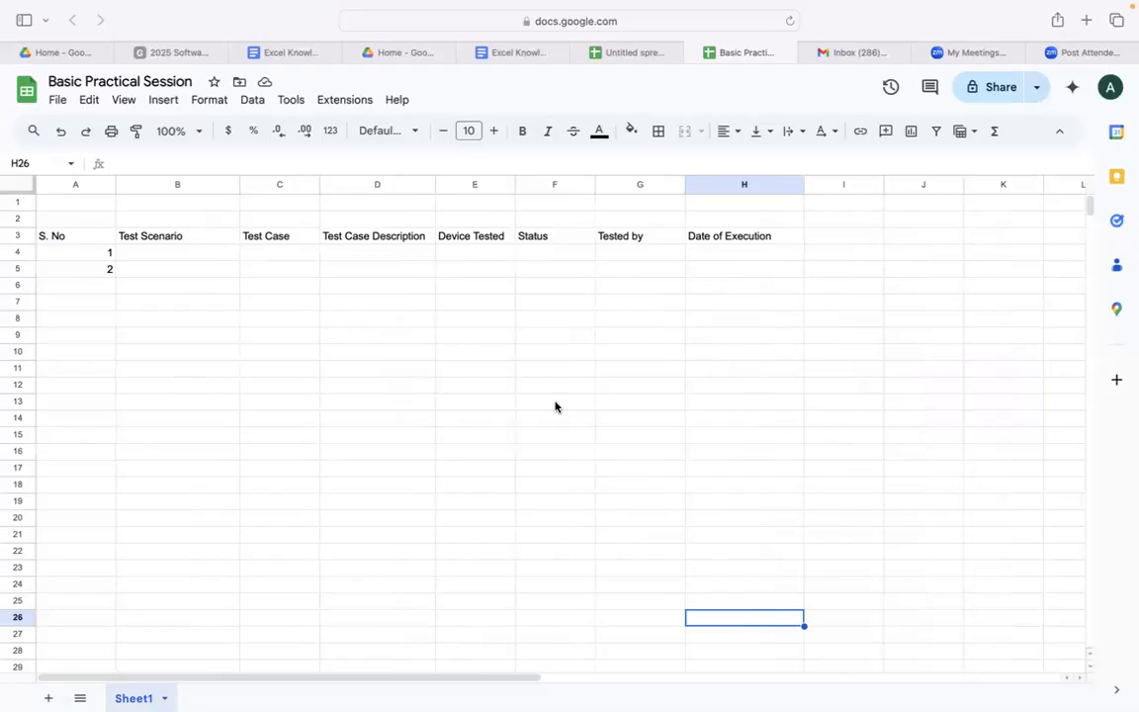
scroll(514, 391, "down", 1)
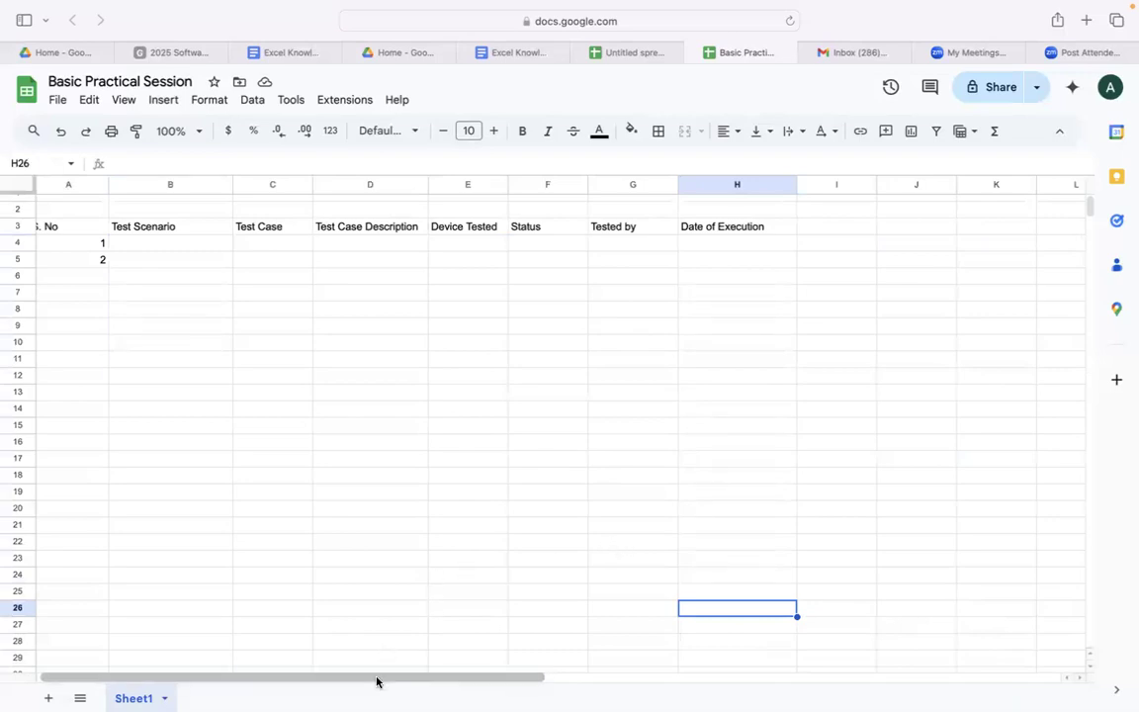
scroll(291, 679, "left", 1)
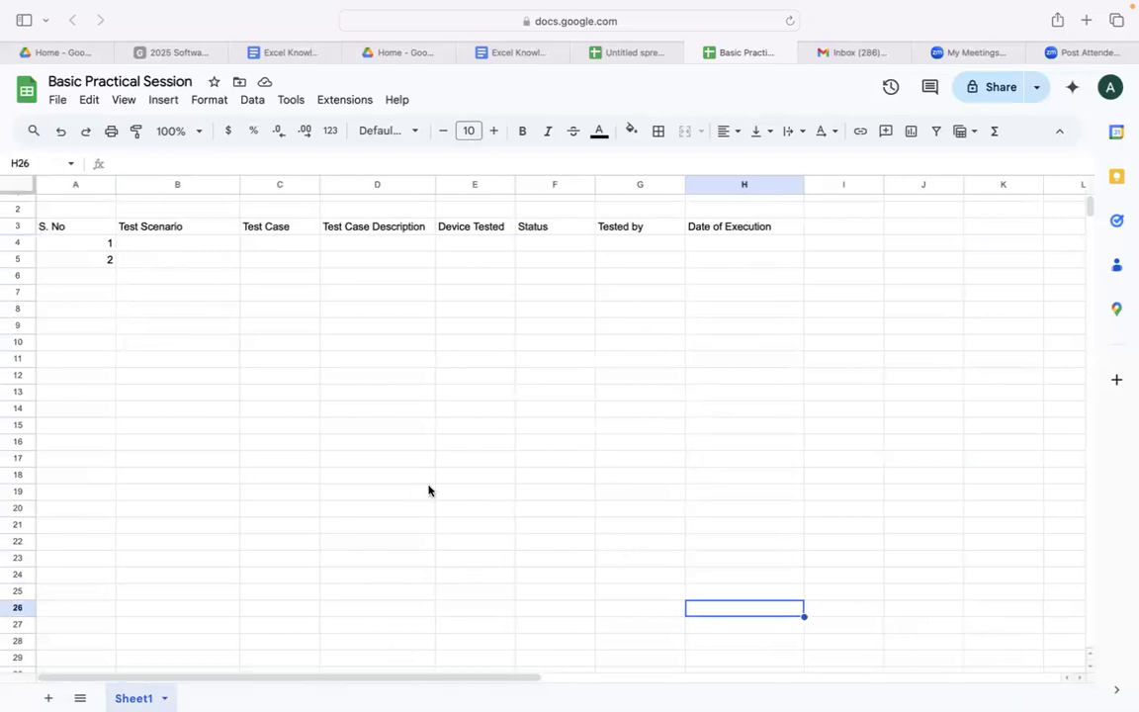
scroll(428, 489, "up", 1)
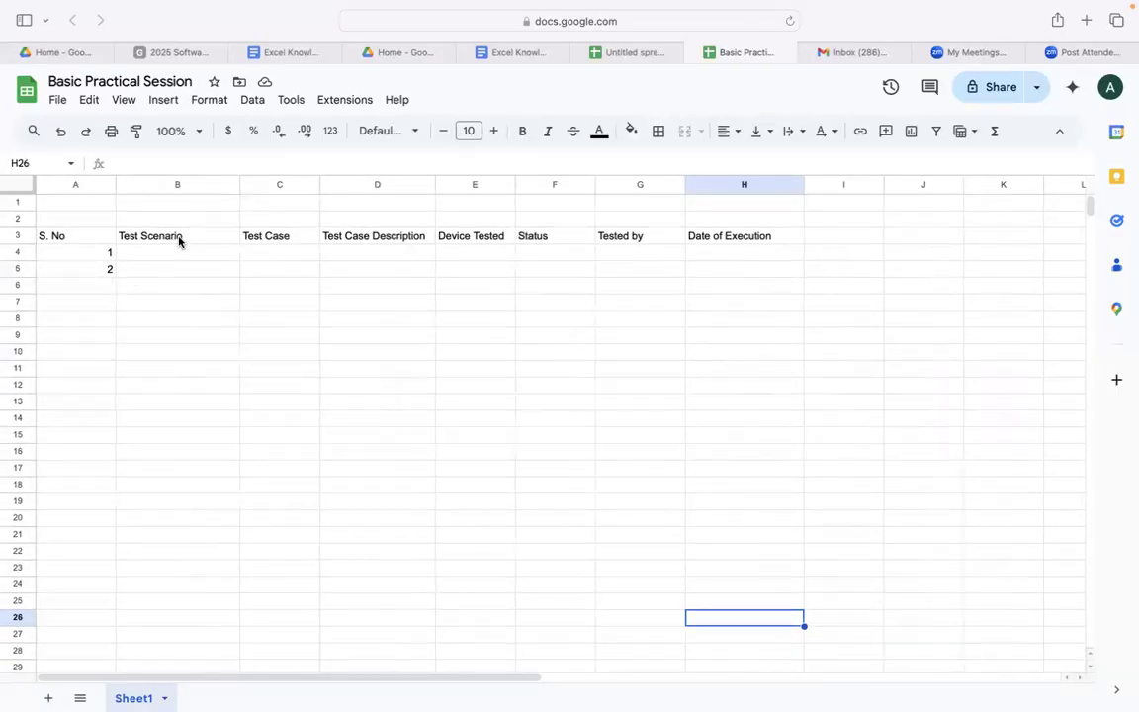
left_click(158, 372)
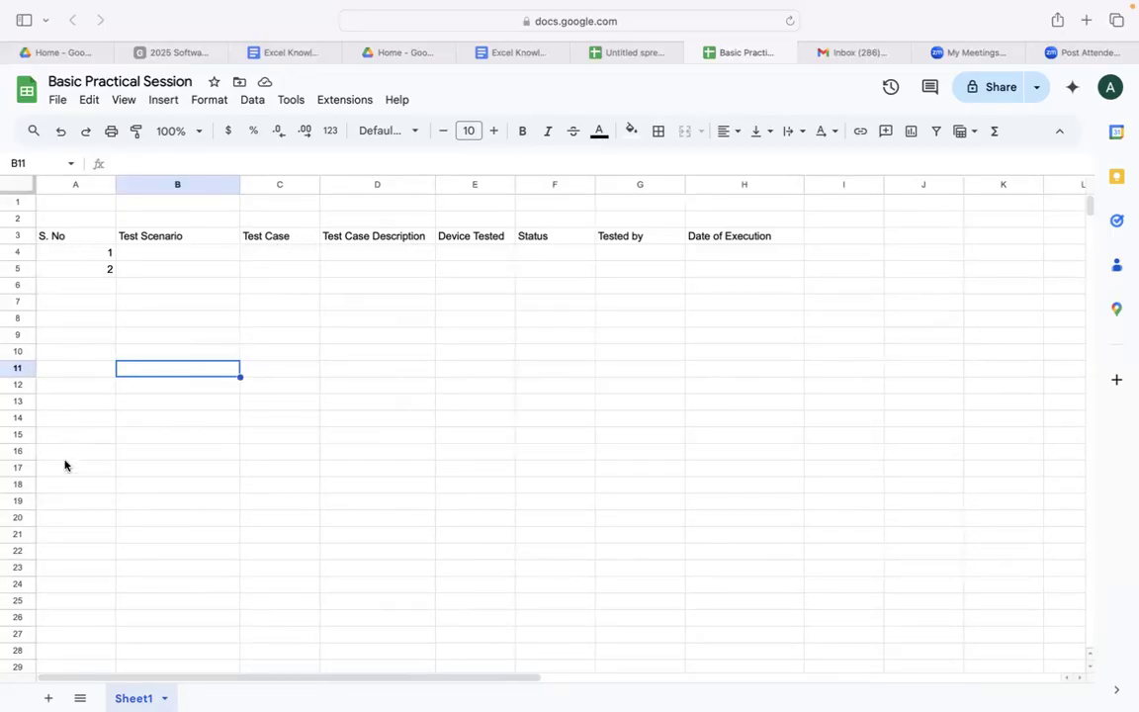
Replace the serial numbers in A4 and A5 with the test case IDs TC01 and TC02.
left_click_drag(105, 253, 107, 269)
key("Delete")
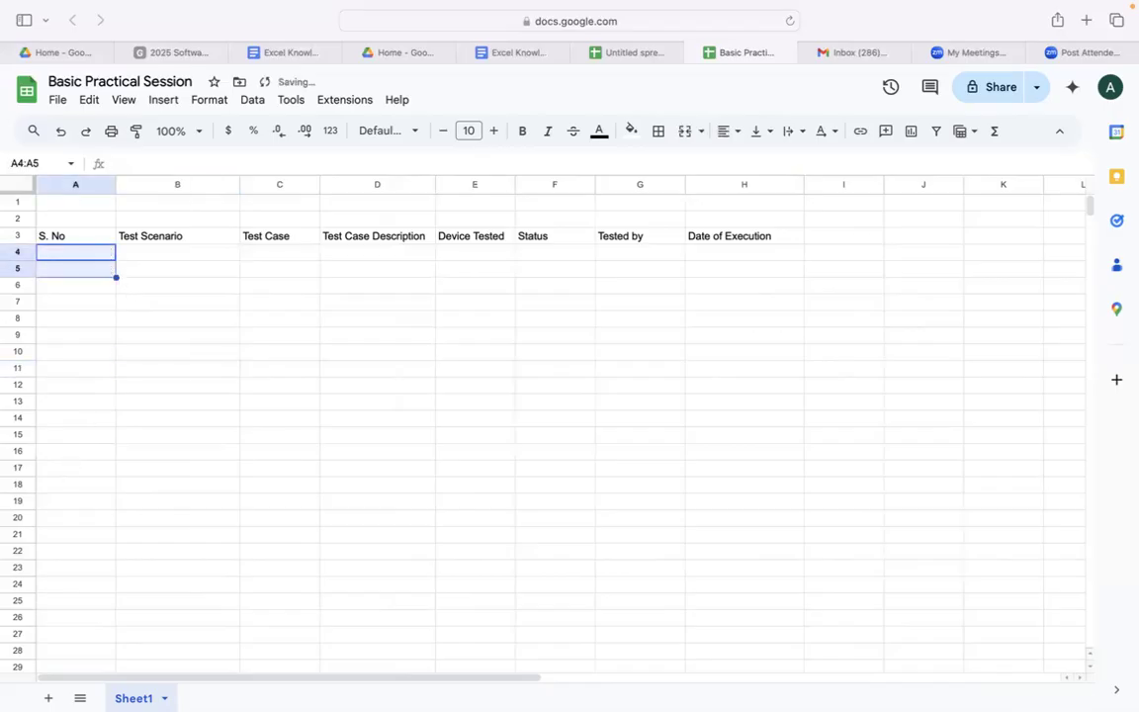
double_click(67, 253)
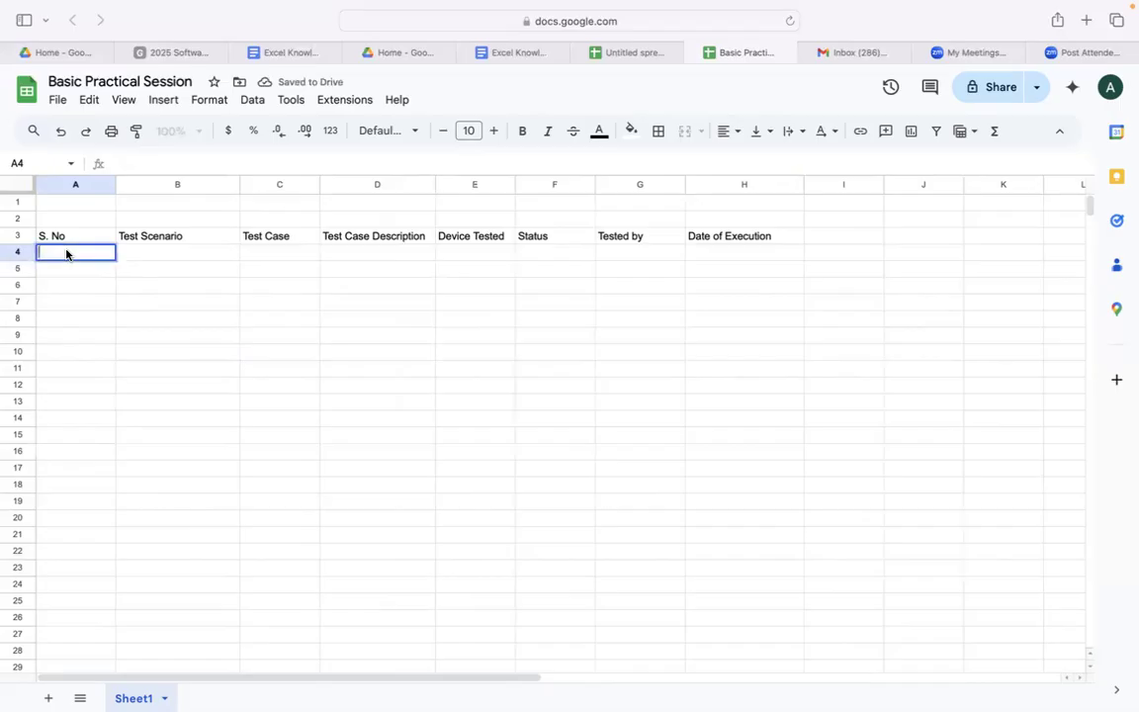
type("TC01")
key("Return")
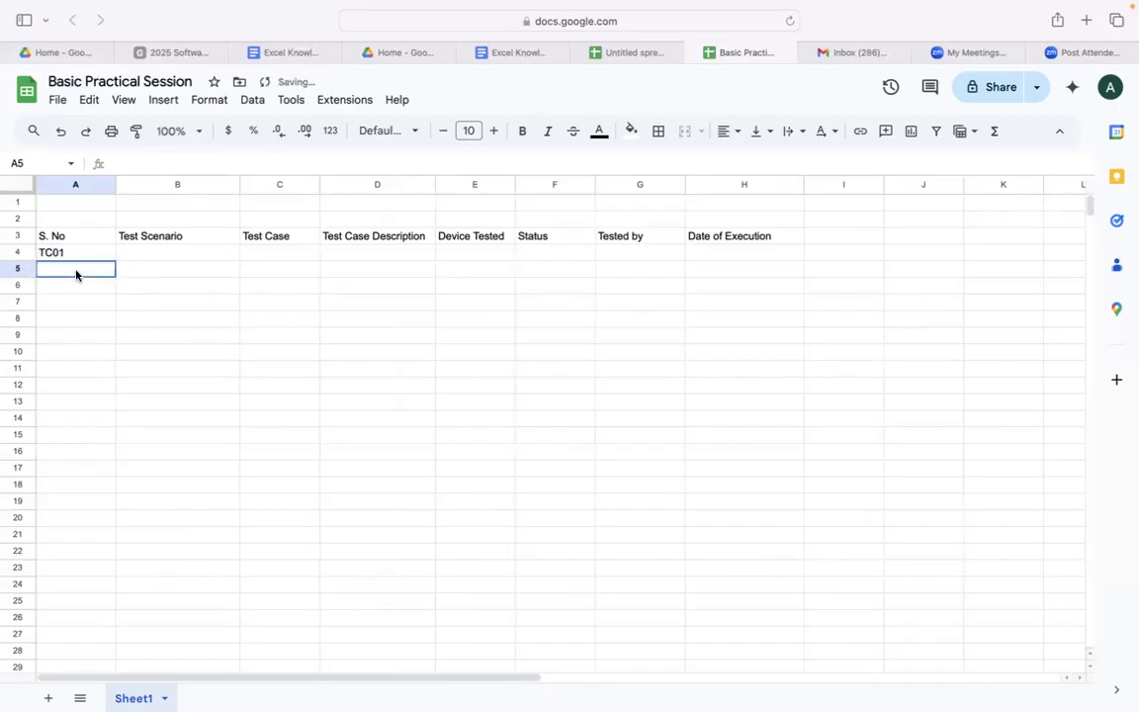
type("TC02")
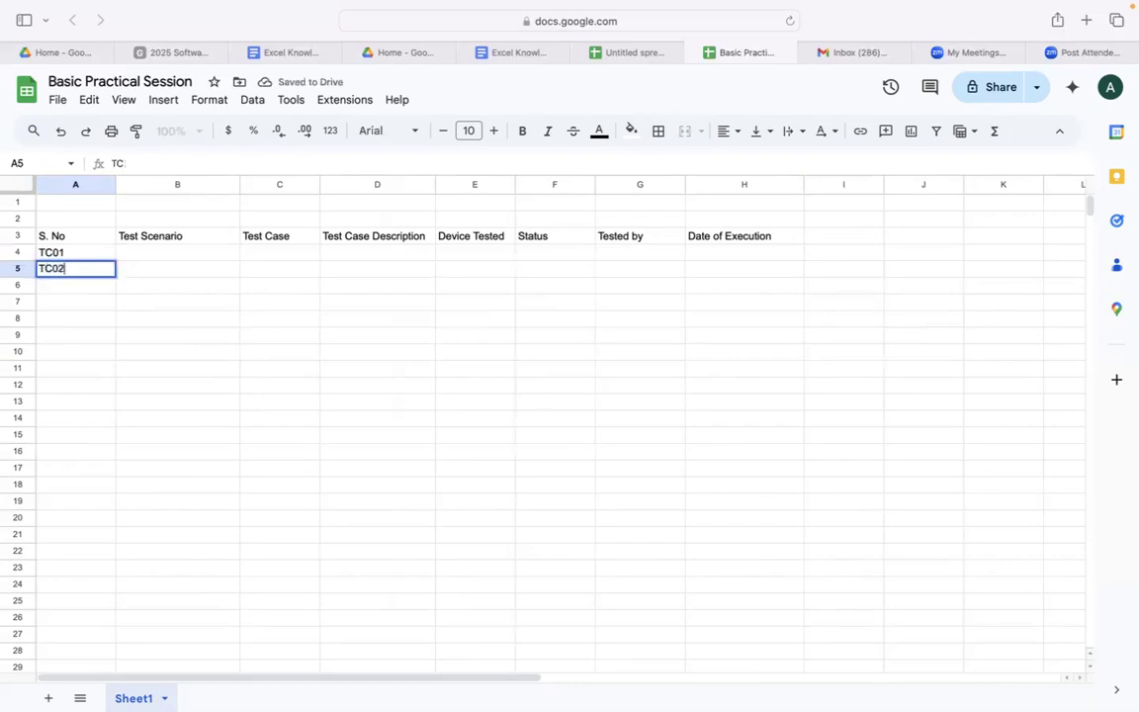
left_click(97, 338)
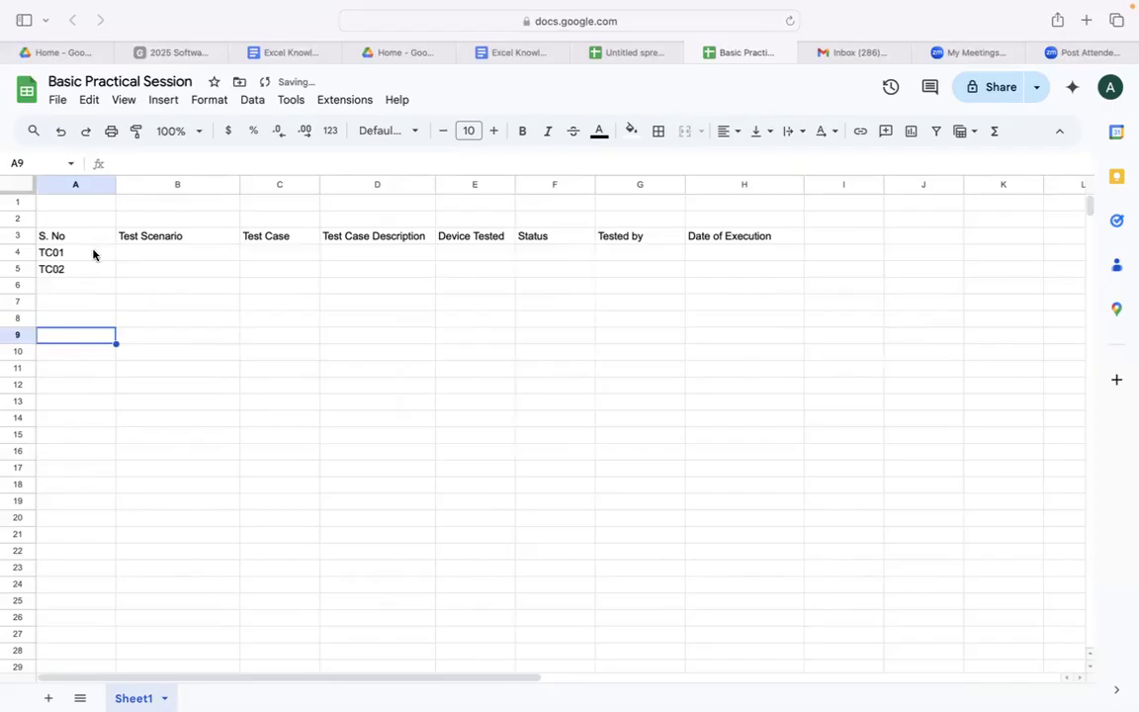
Autofill the test case IDs from A4:A5 down the "S. No" column, continuing past TC26 in row 29.
left_click(94, 255)
left_click(94, 305)
left_click(101, 256)
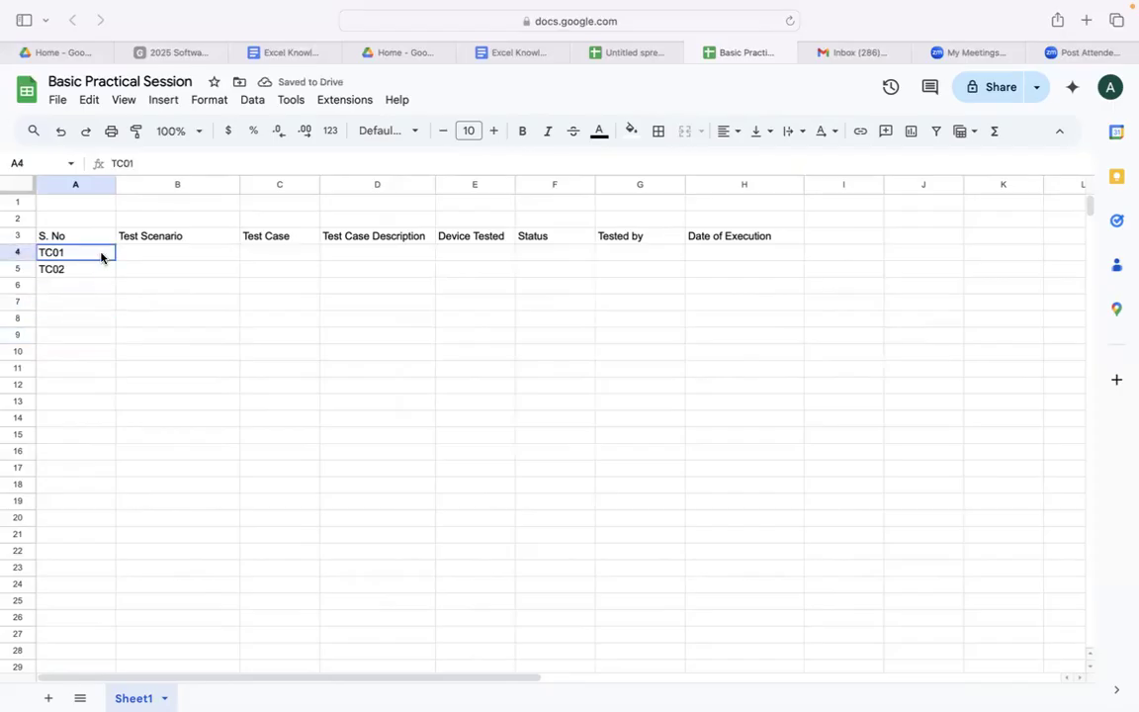
left_click_drag(101, 256, 101, 273)
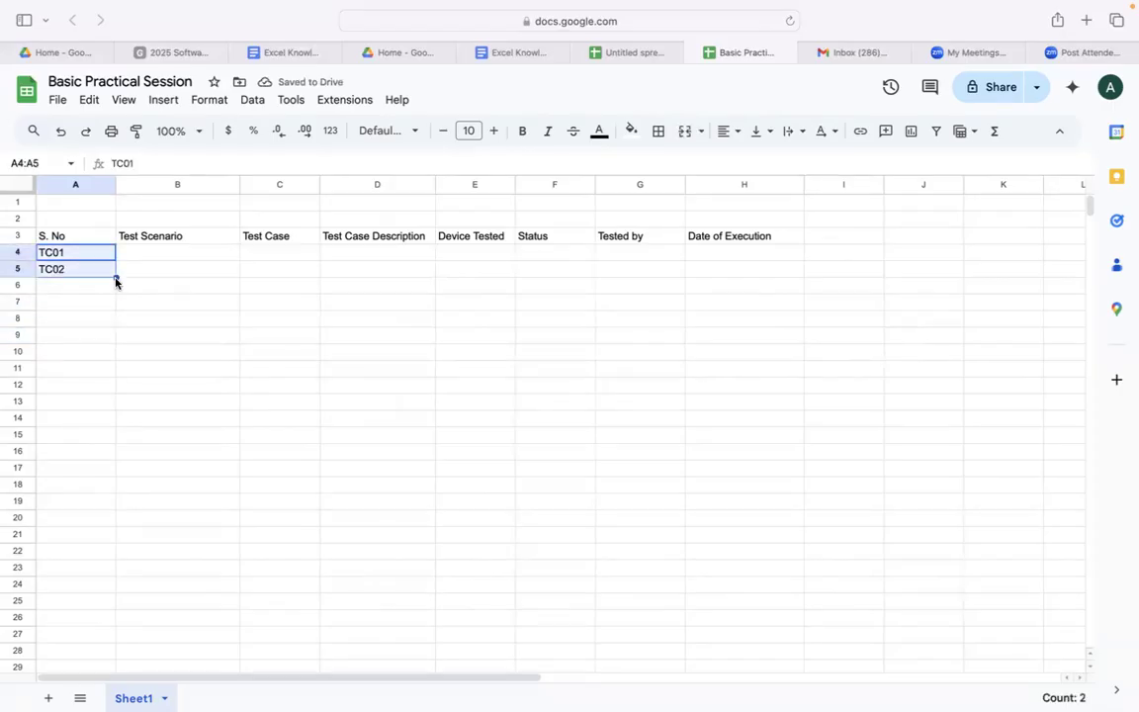
left_click_drag(116, 277, 109, 672)
left_click(287, 551)
scroll(287, 551, "up", 3)
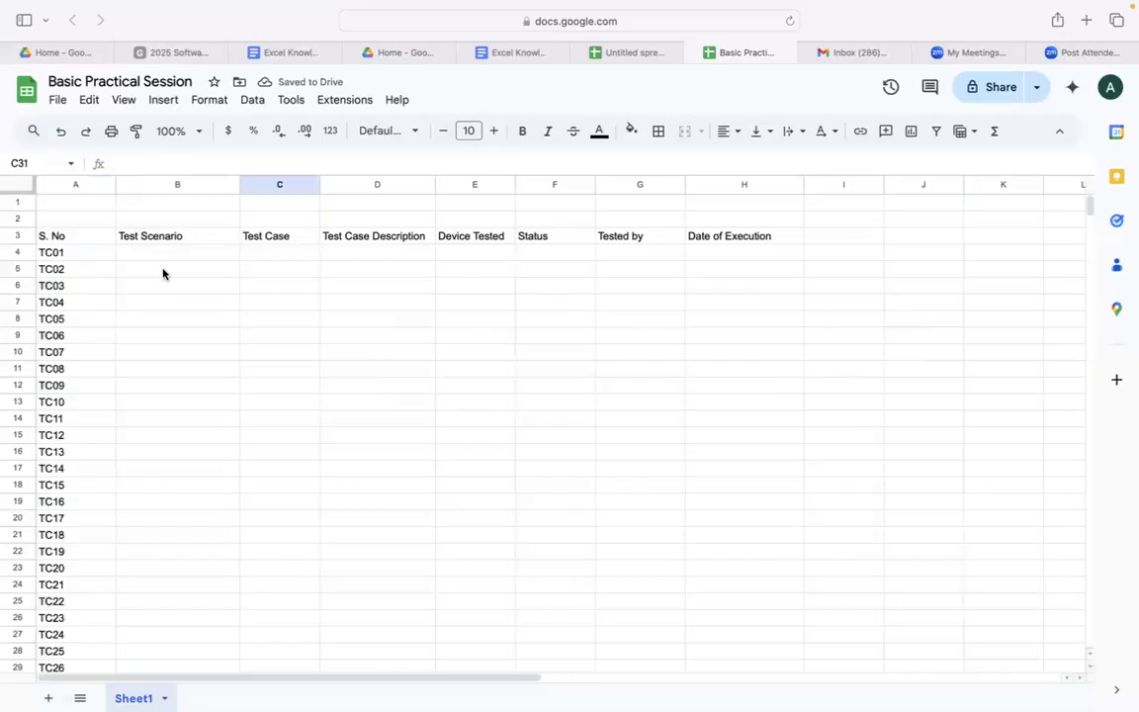
left_click(170, 238)
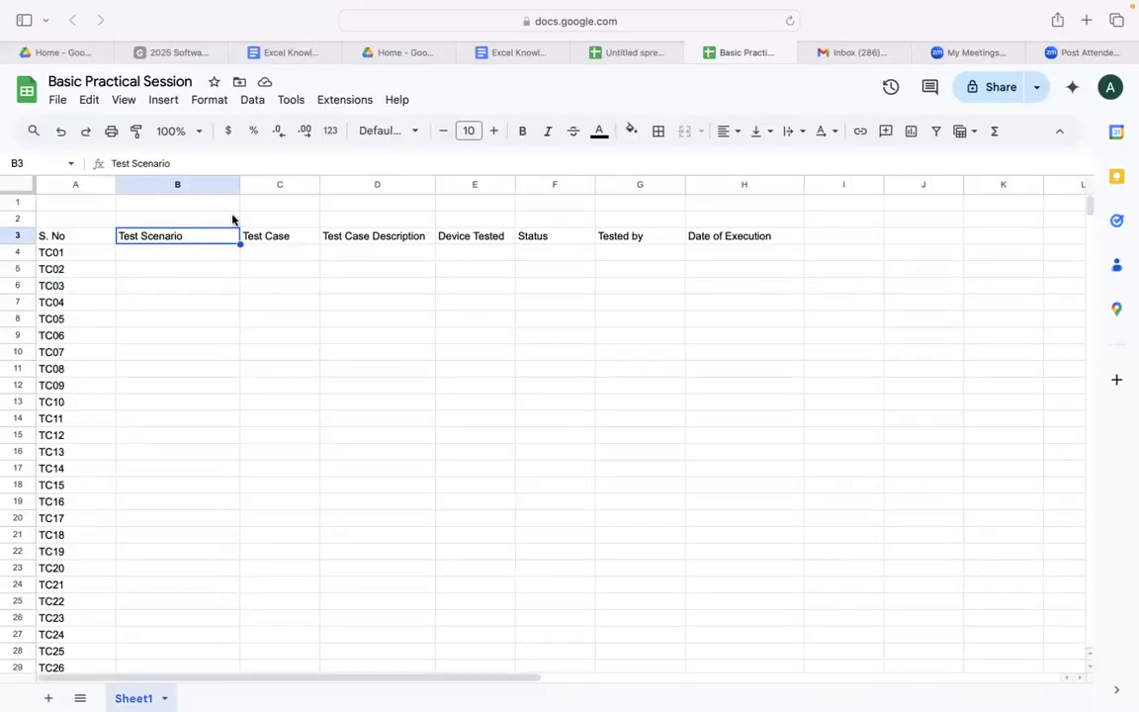
left_click(282, 235)
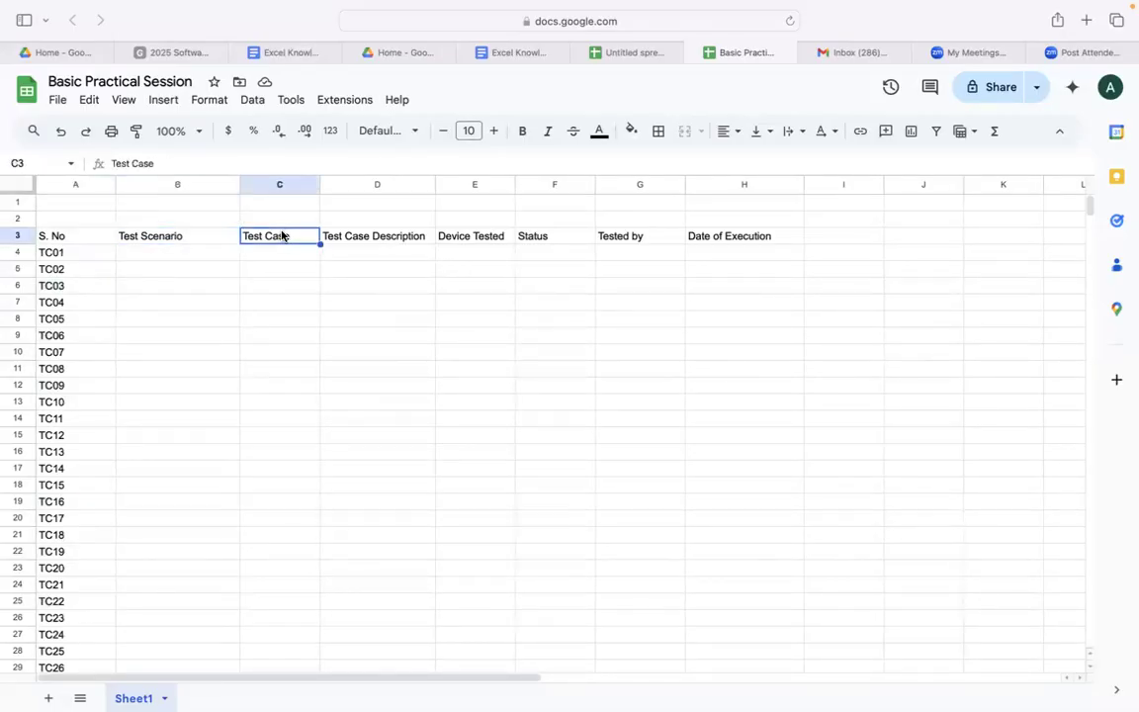
left_click(282, 252)
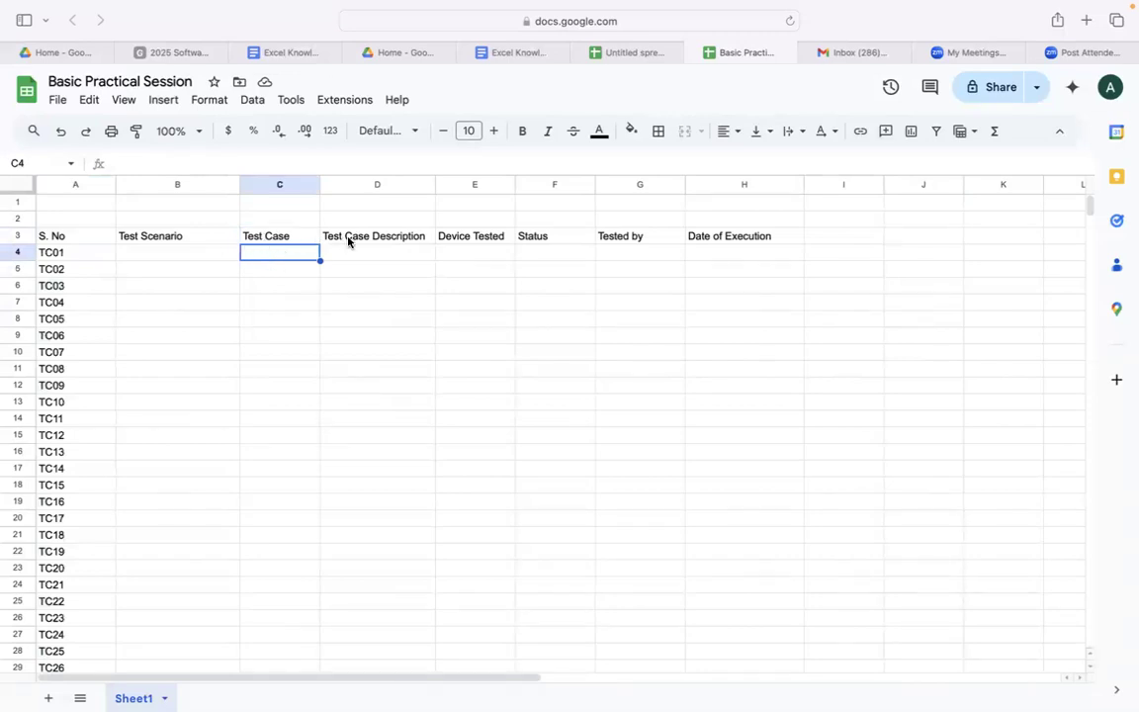
left_click(461, 241)
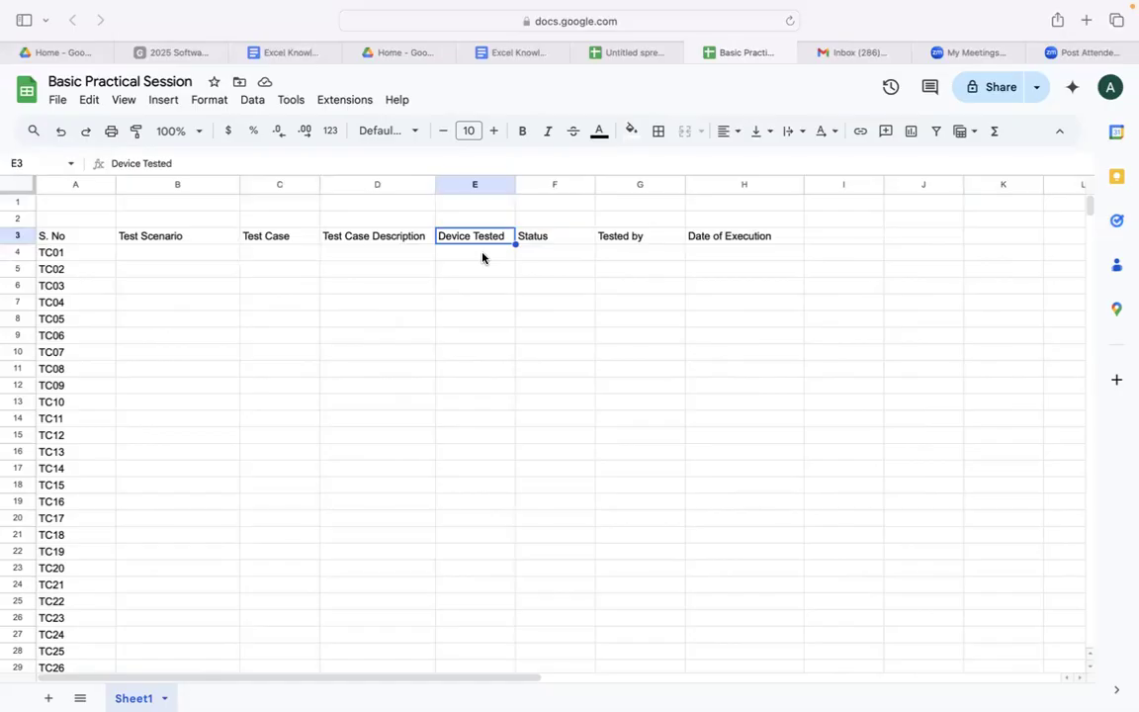
Fill the "Device Tested" column with web in E4, Mobile in E5 and App in E6.
key("Return")
type("web")
left_click(493, 295)
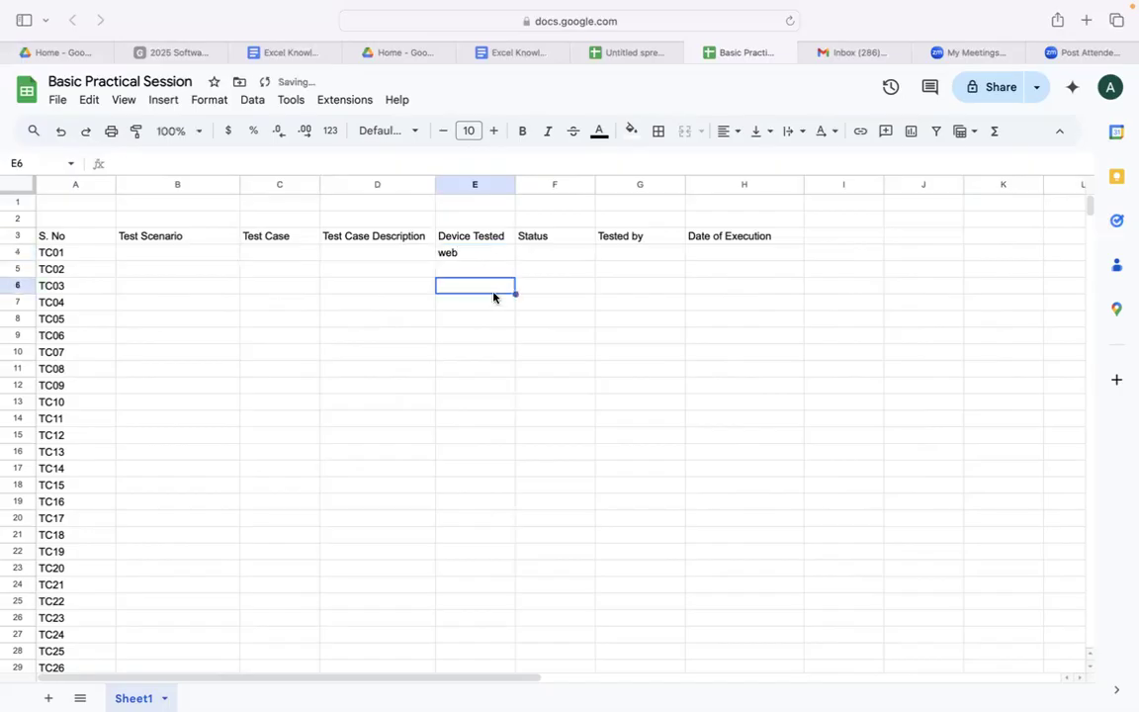
left_click(480, 269)
type("Mo")
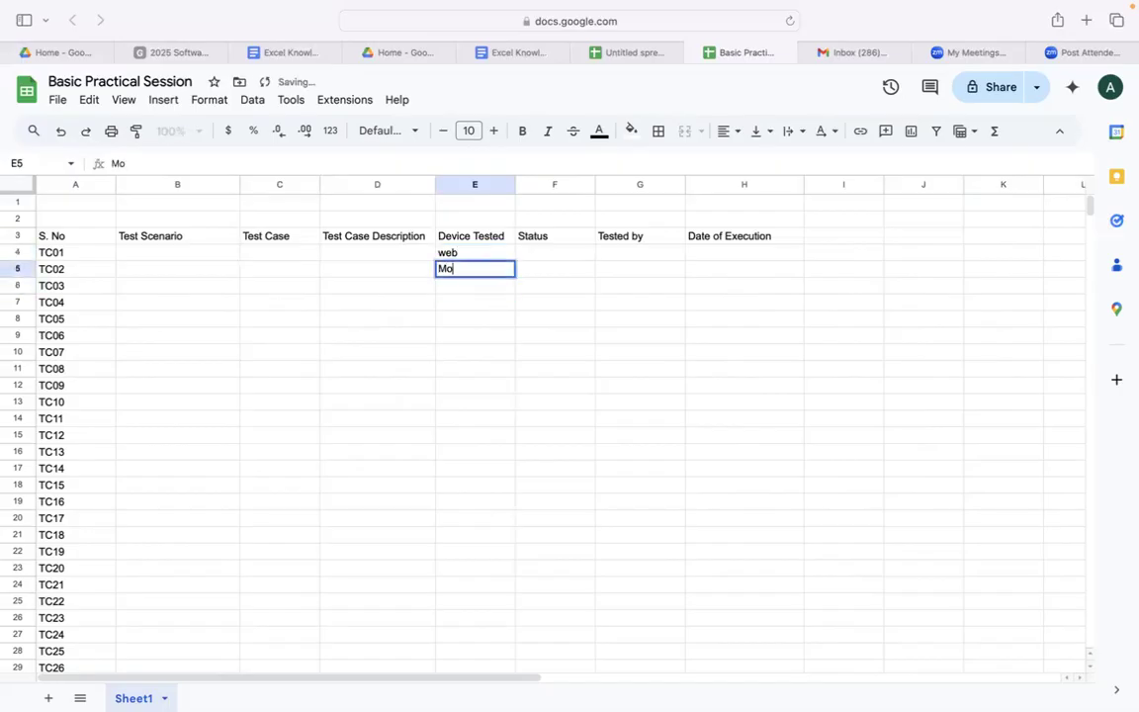
type("bile")
left_click_drag(483, 301, 488, 317)
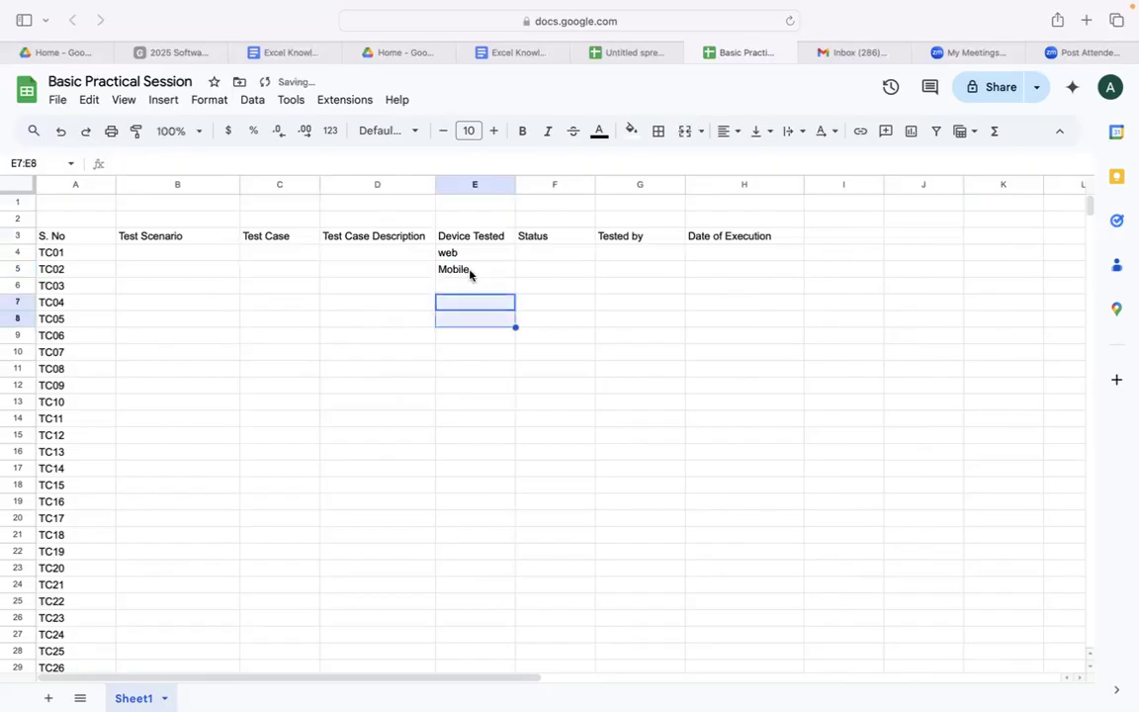
left_click(475, 286)
type("App")
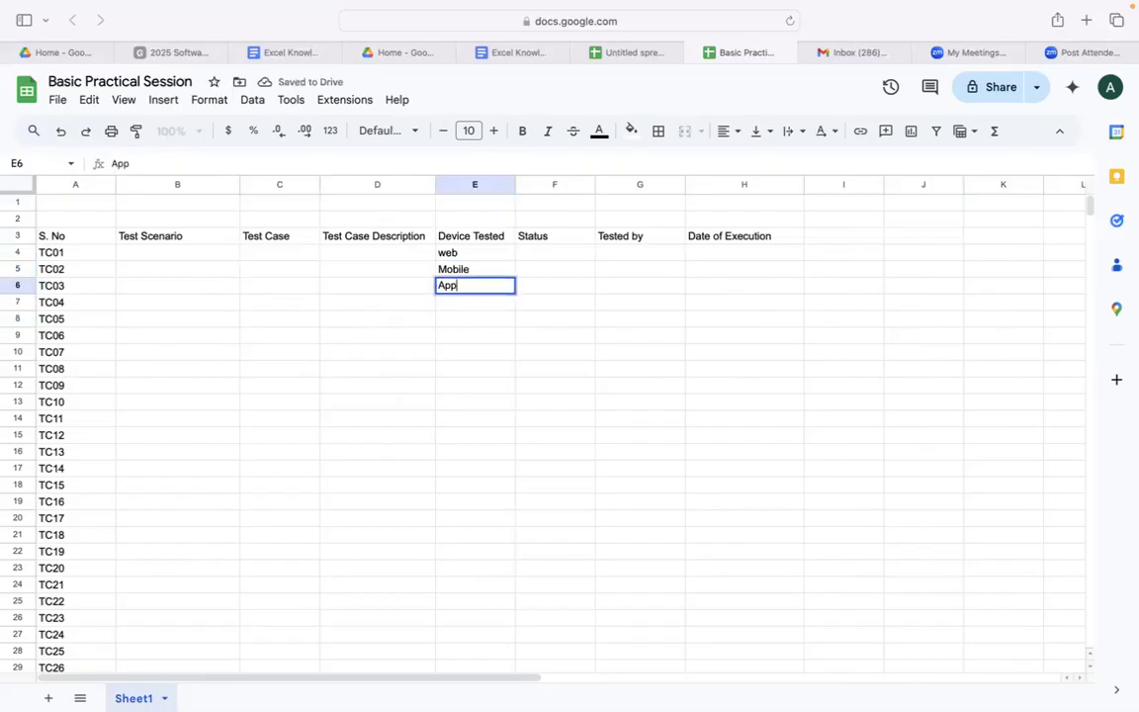
left_click(516, 353)
Replace the entry in cell E6 with Digibank.
left_click(466, 254)
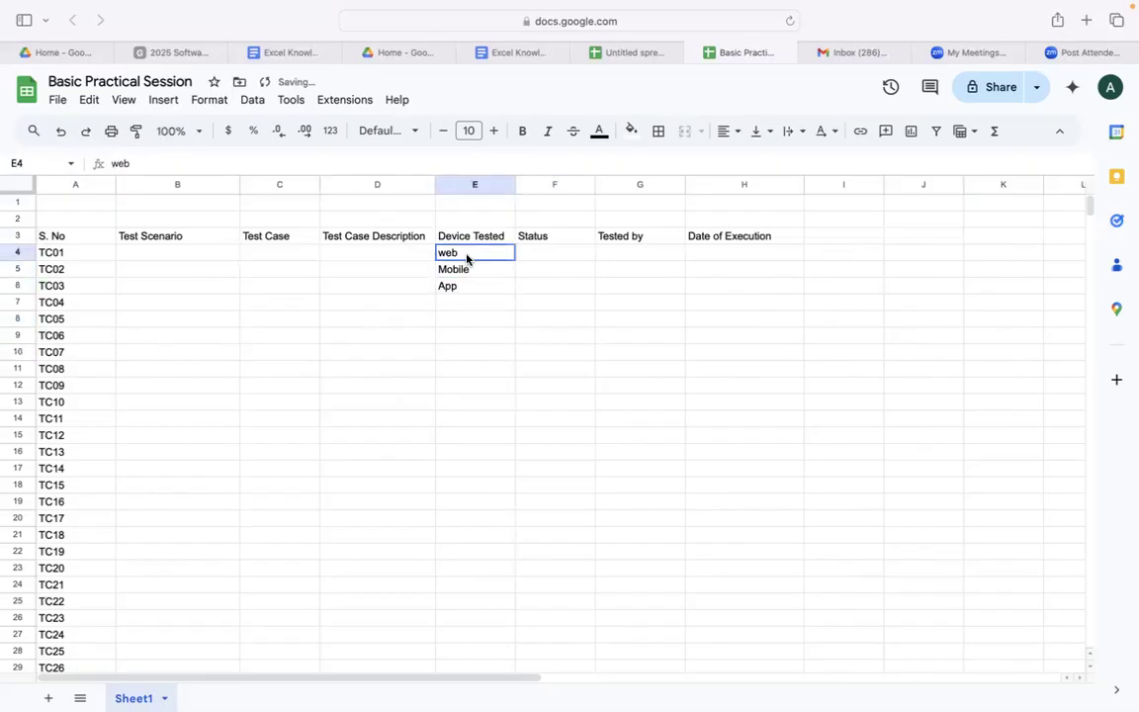
left_click(469, 266)
left_click(468, 287)
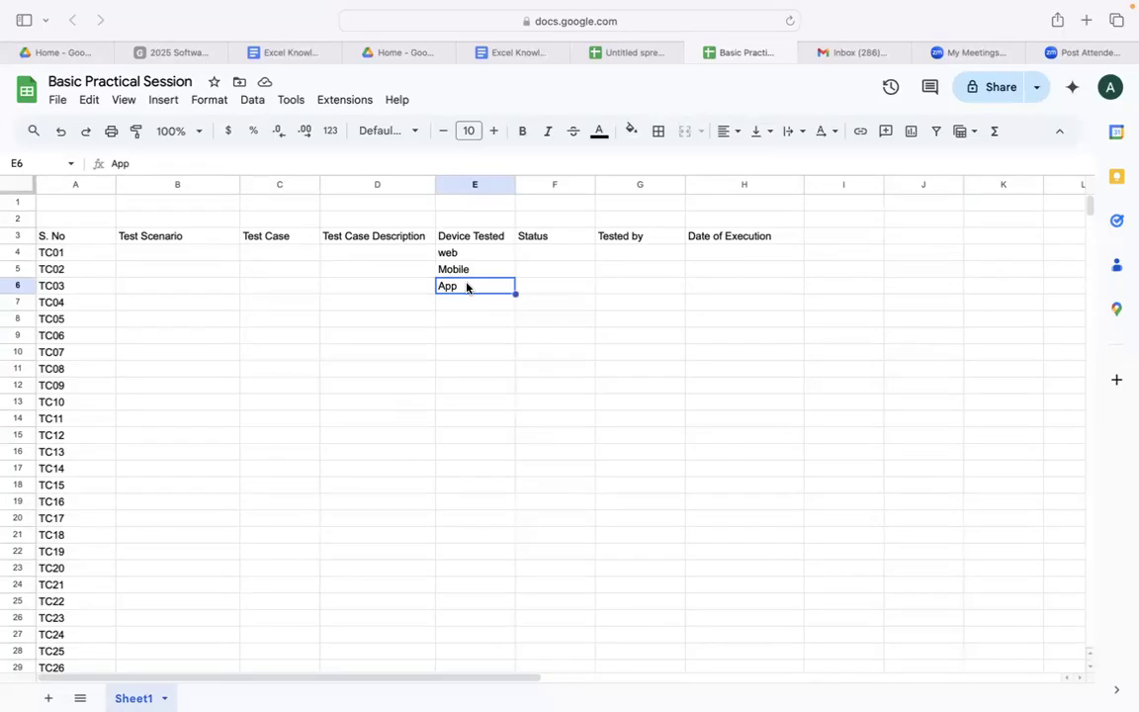
key("BackSpace")
type("Digibank")
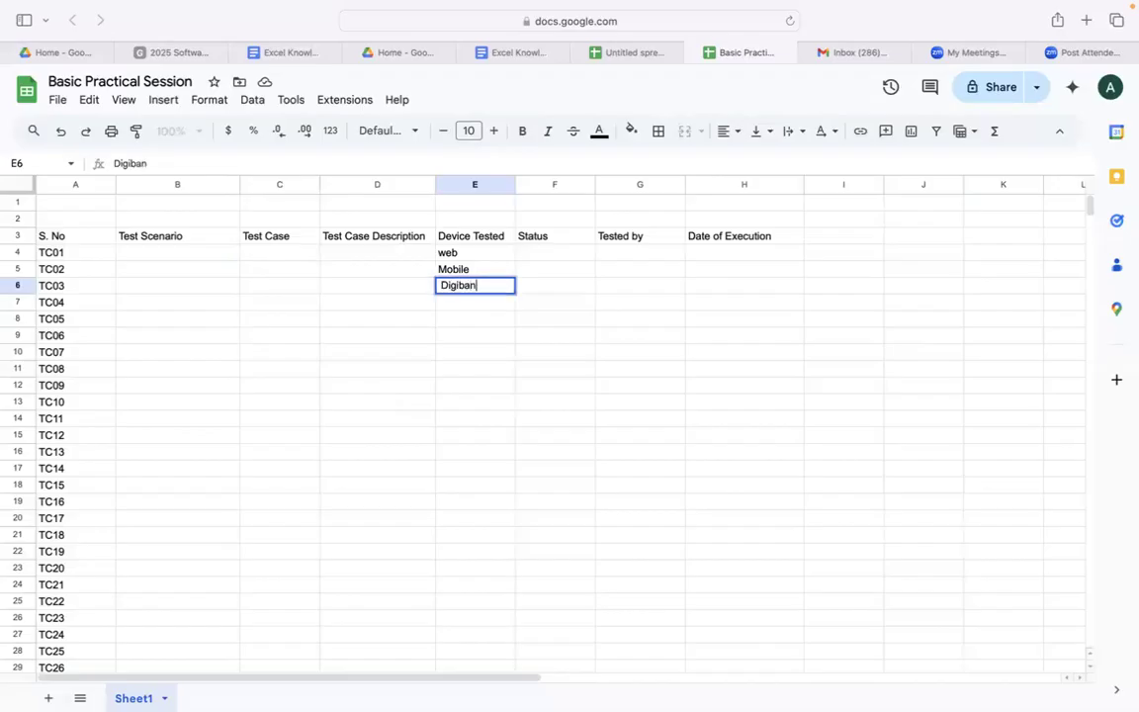
left_click(468, 369)
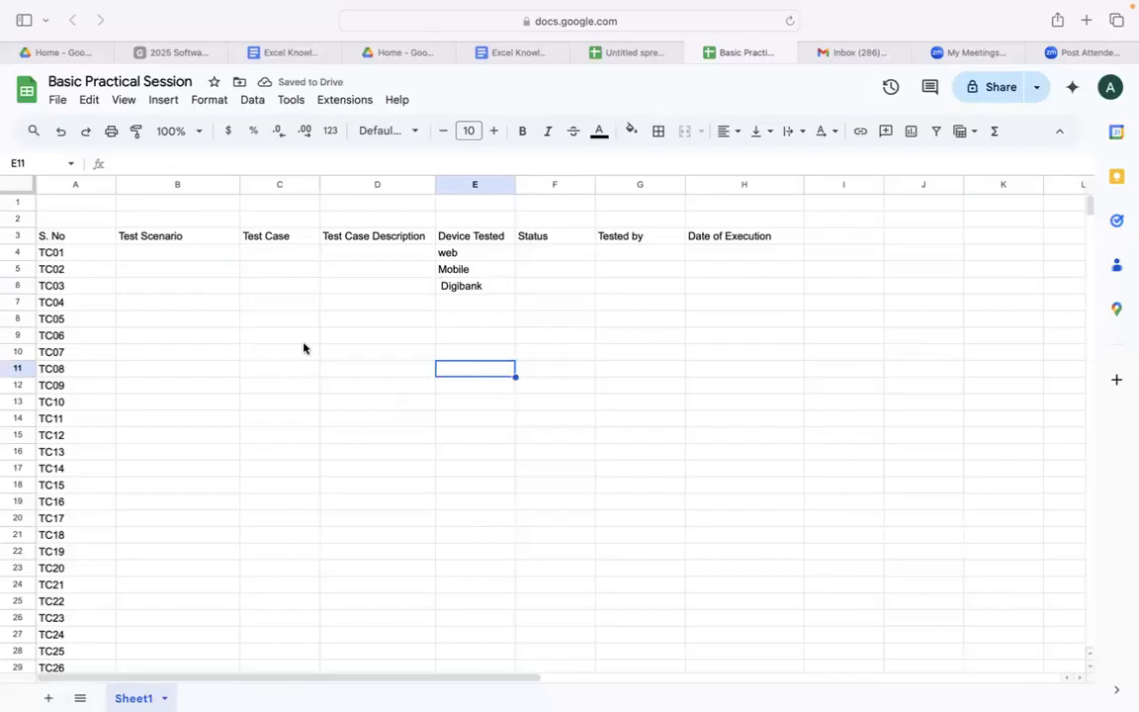
left_click(293, 252)
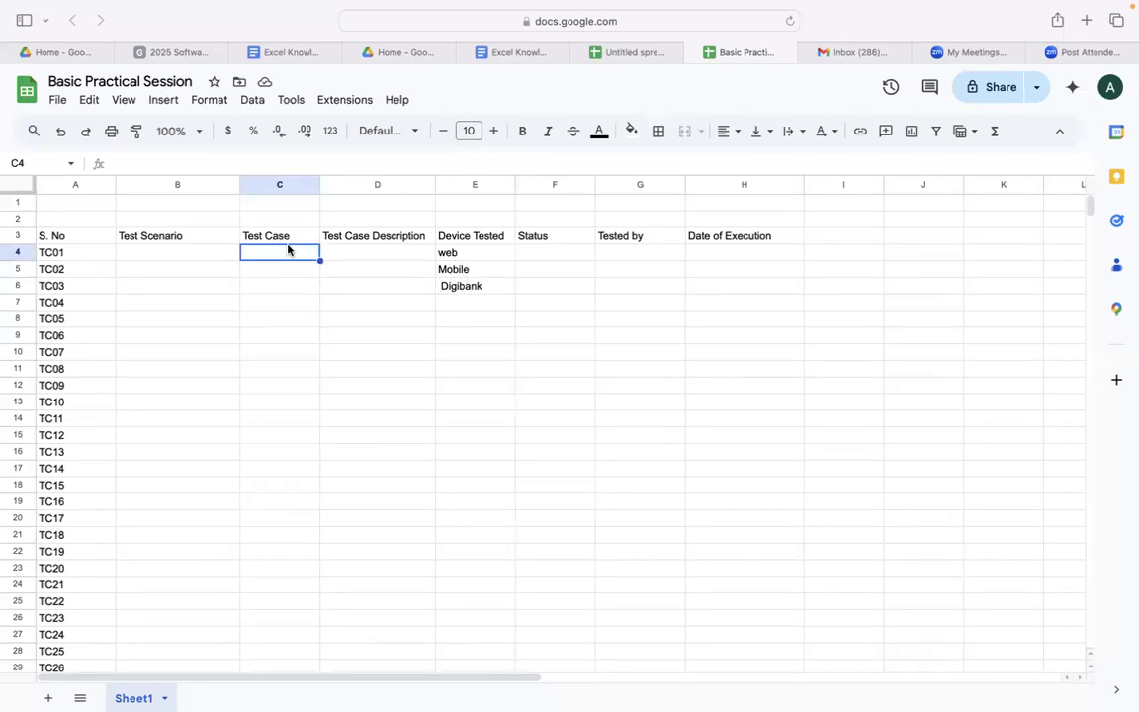
Clear the three "Device Tested" entries in E4:E6.
left_click(454, 270)
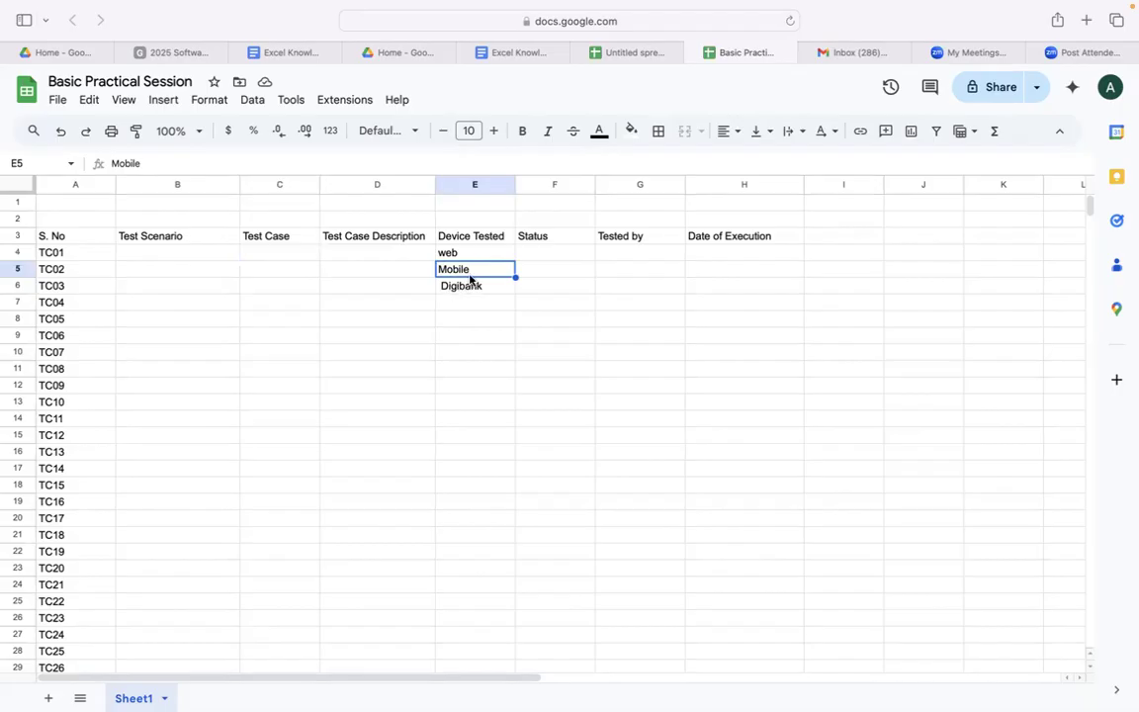
left_click_drag(474, 255, 476, 288)
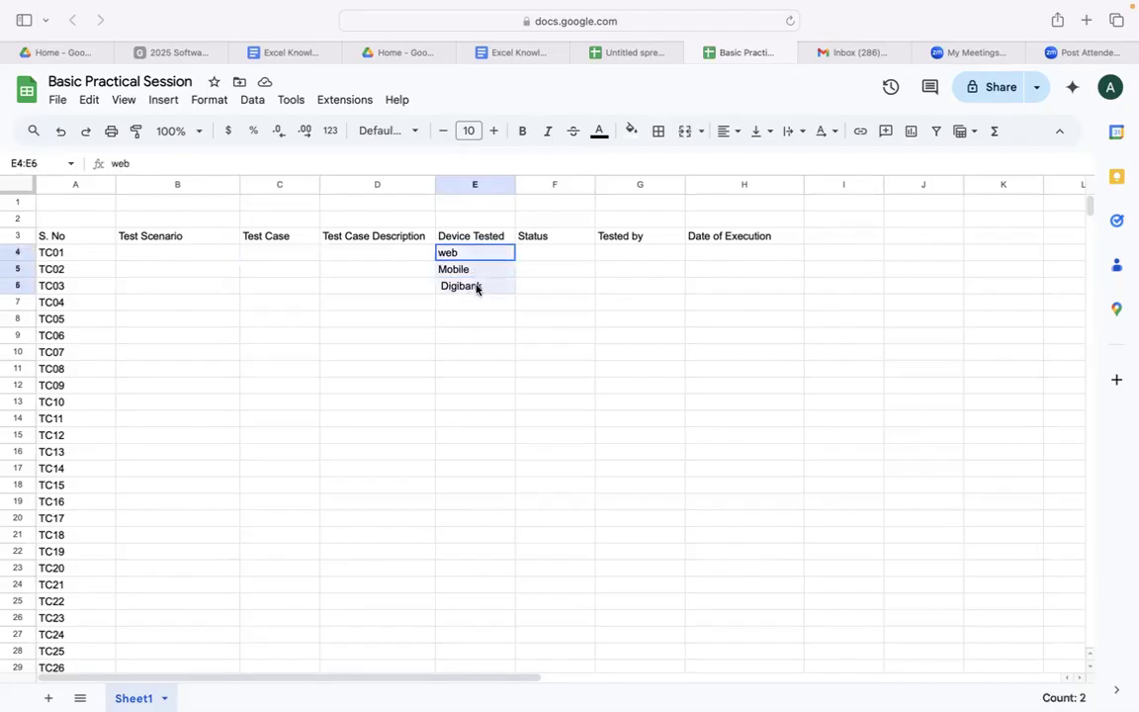
key("Delete")
left_click(577, 274)
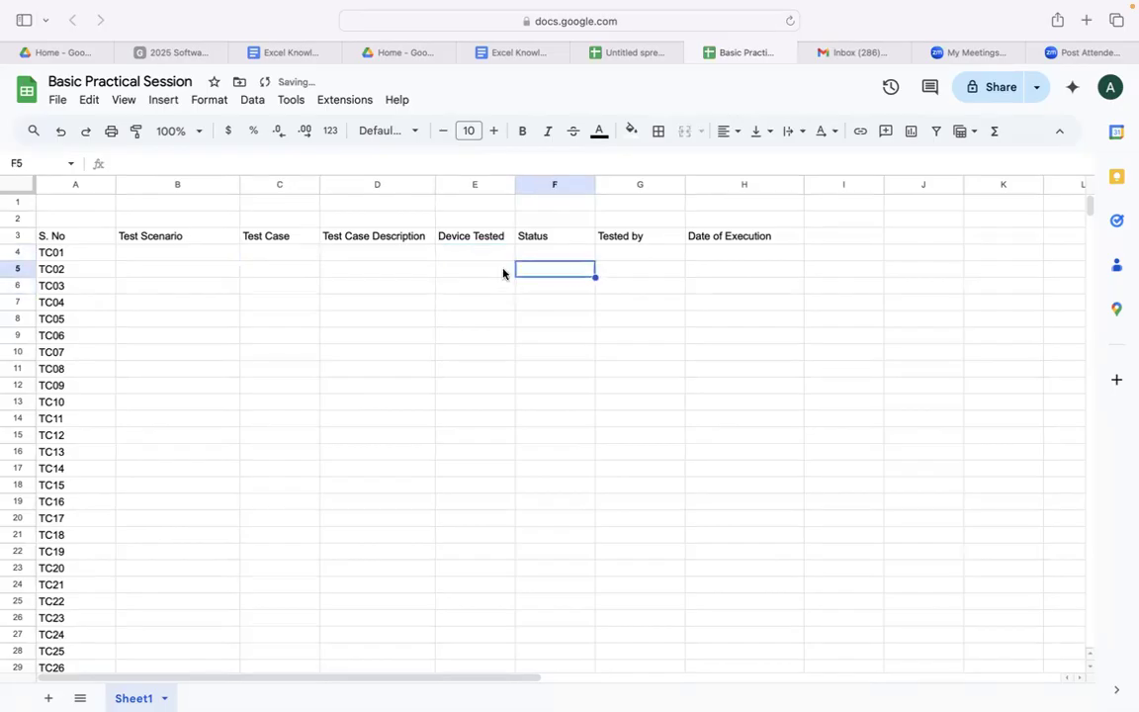
Enter IOS in E4 and Android in E5 under "Device Tested".
left_click(464, 254)
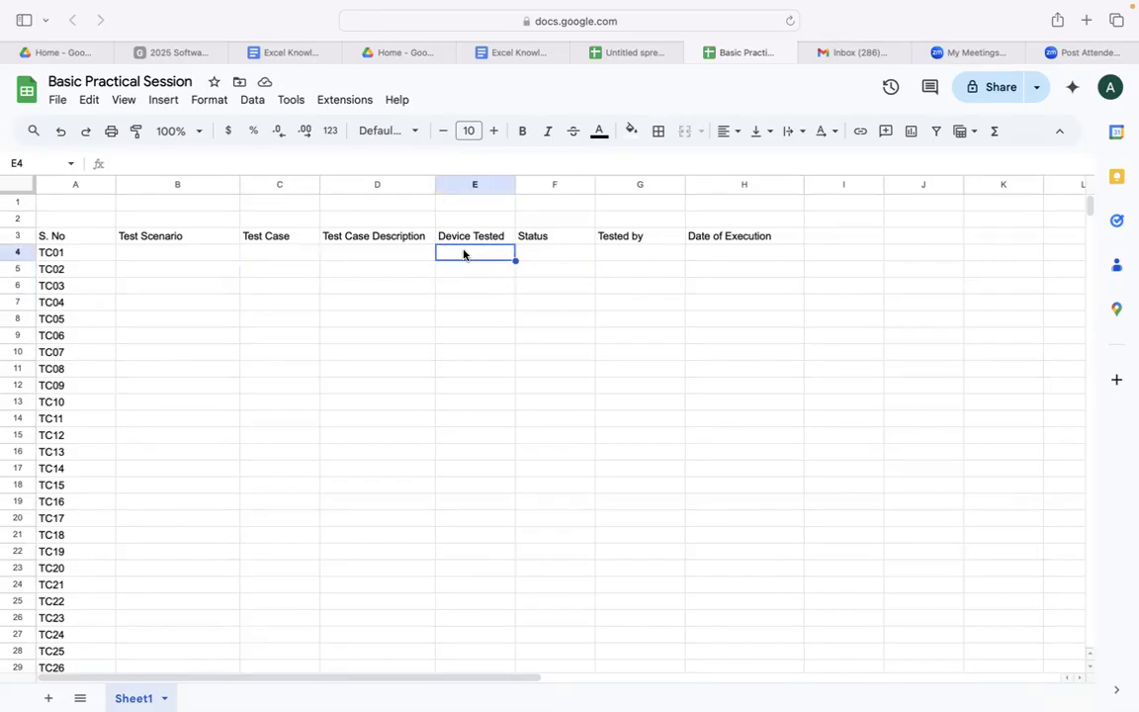
type("IOS")
left_click(490, 311)
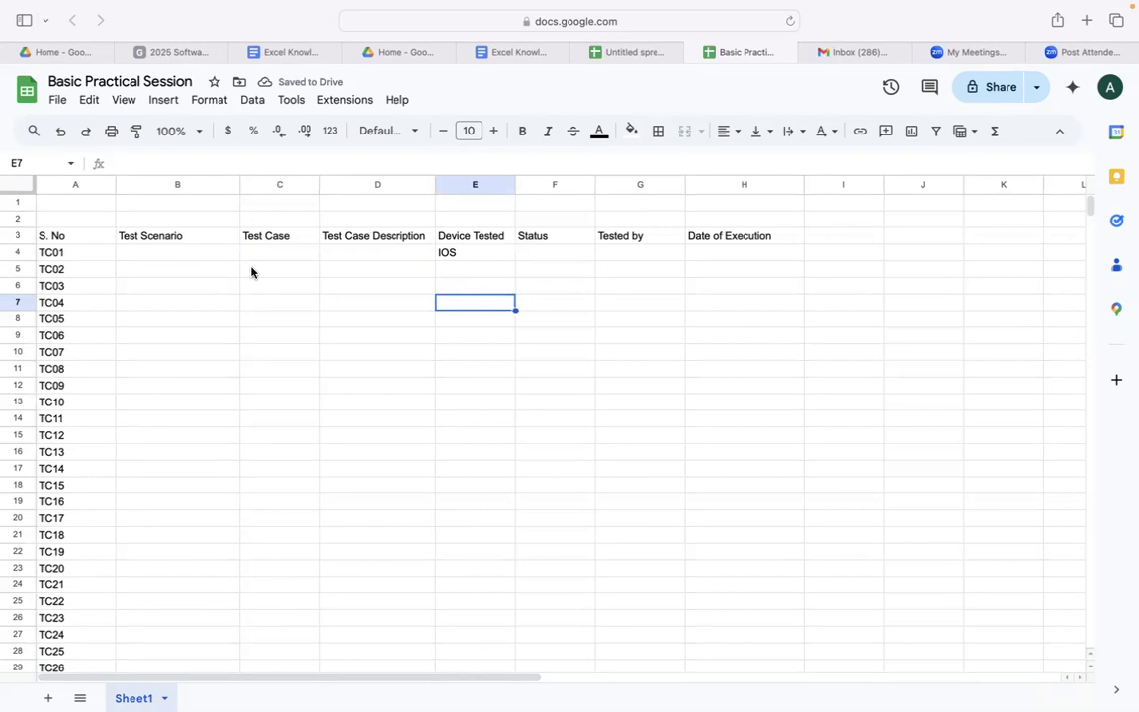
left_click(464, 270)
type("An")
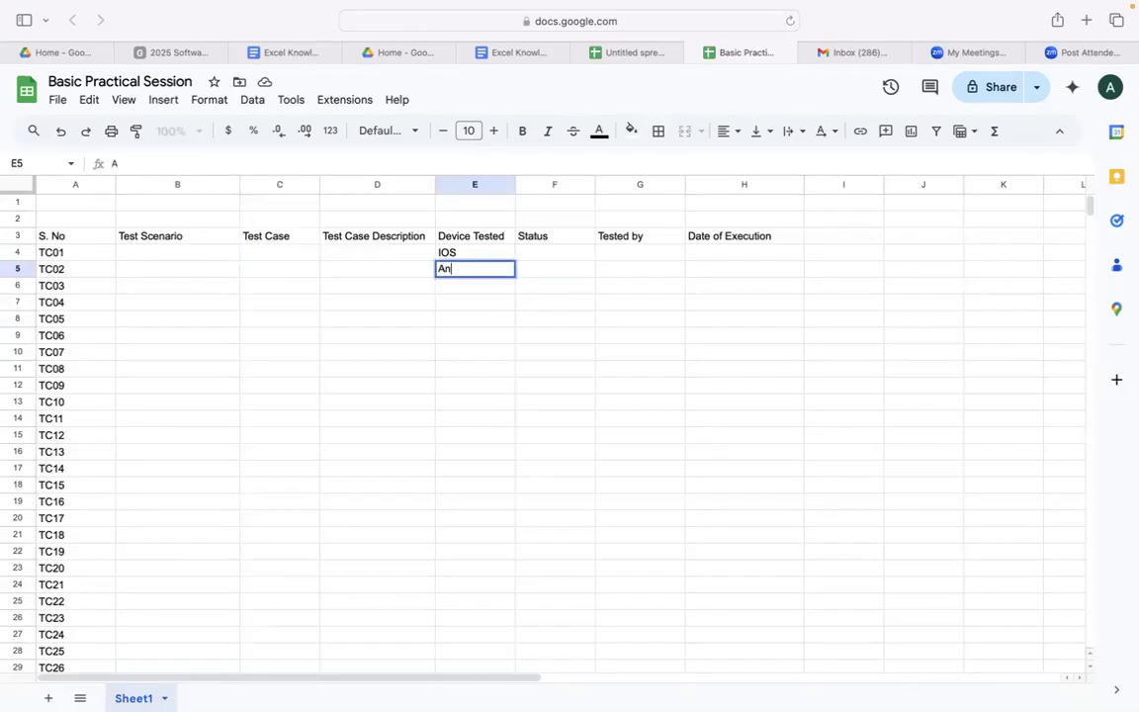
type("droid")
left_click(525, 370)
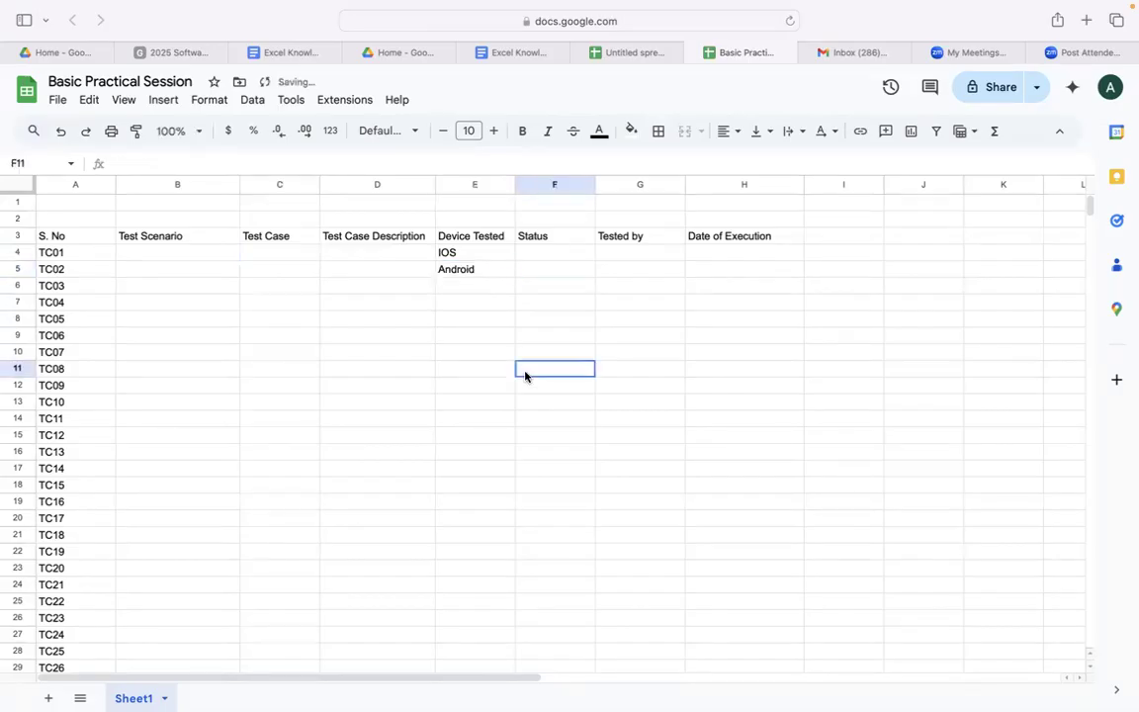
left_click(496, 255)
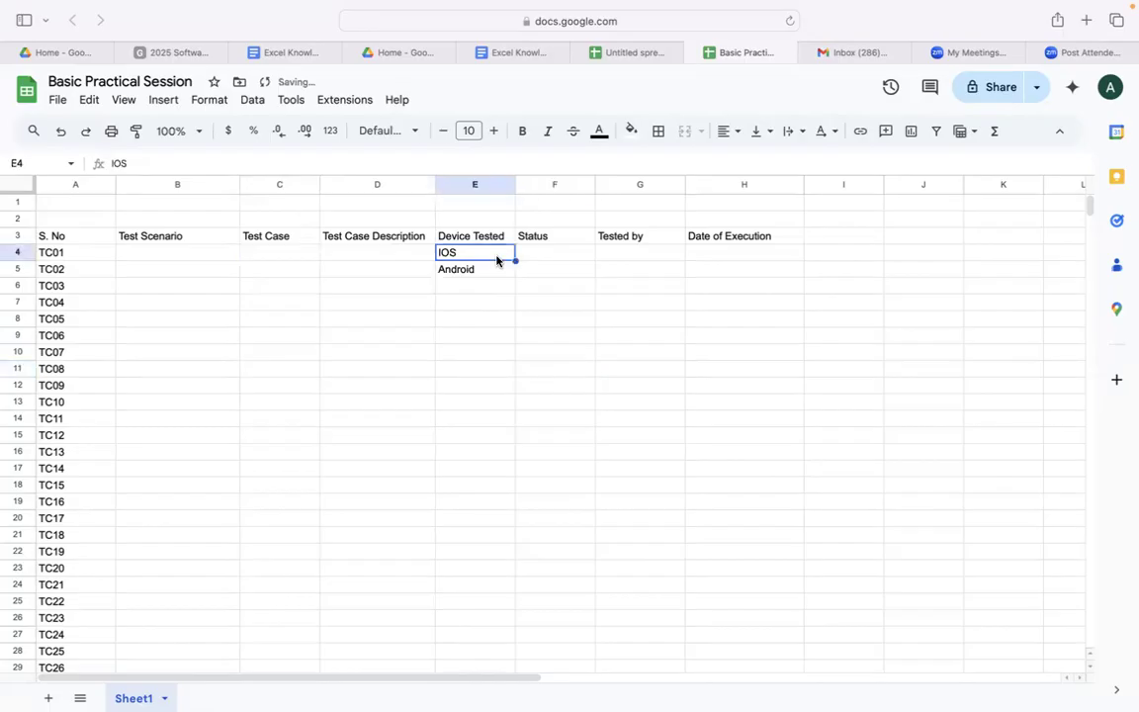
left_click(491, 278)
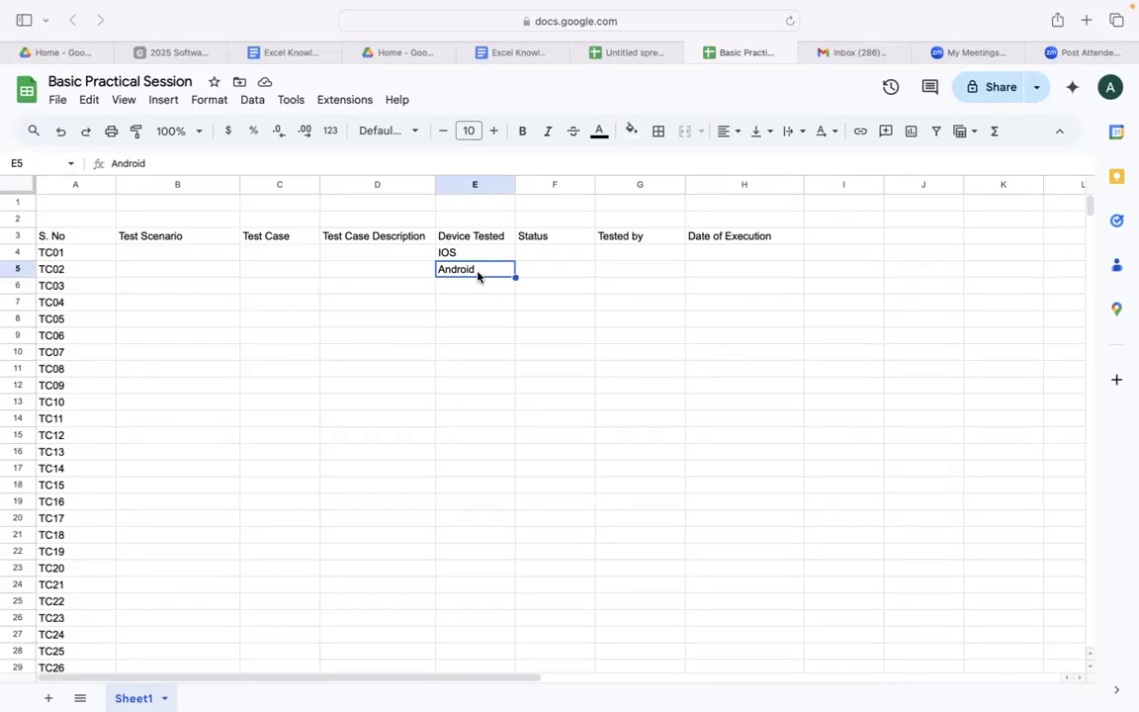
left_click(485, 256)
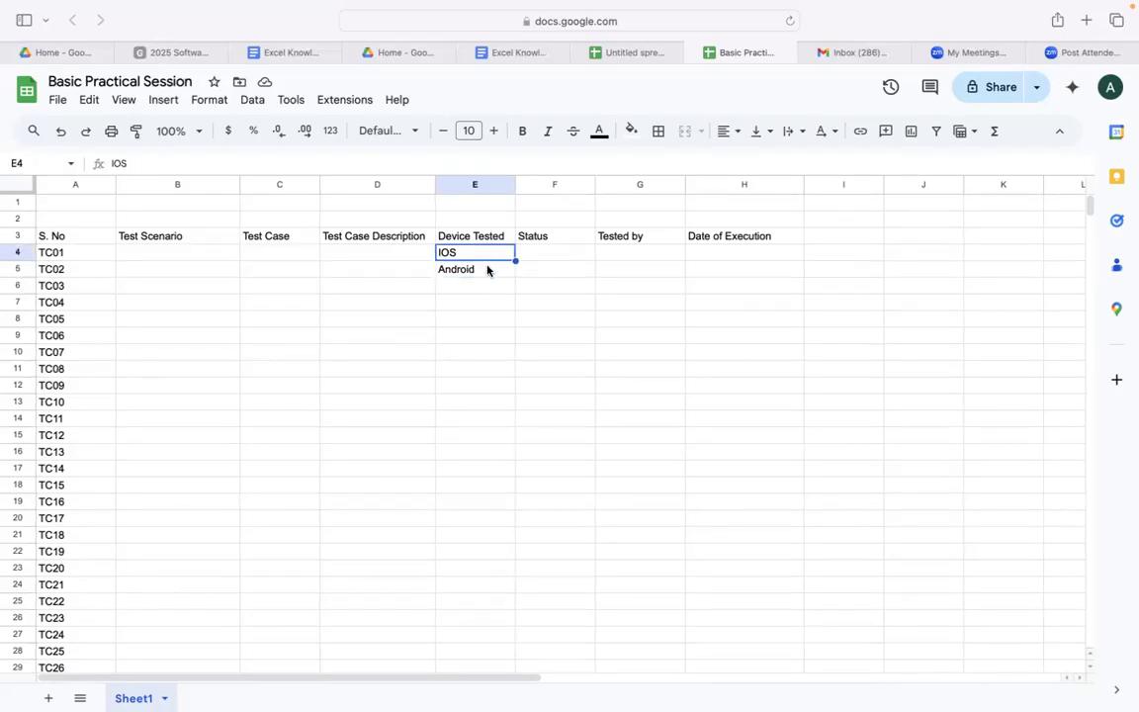
left_click(486, 270)
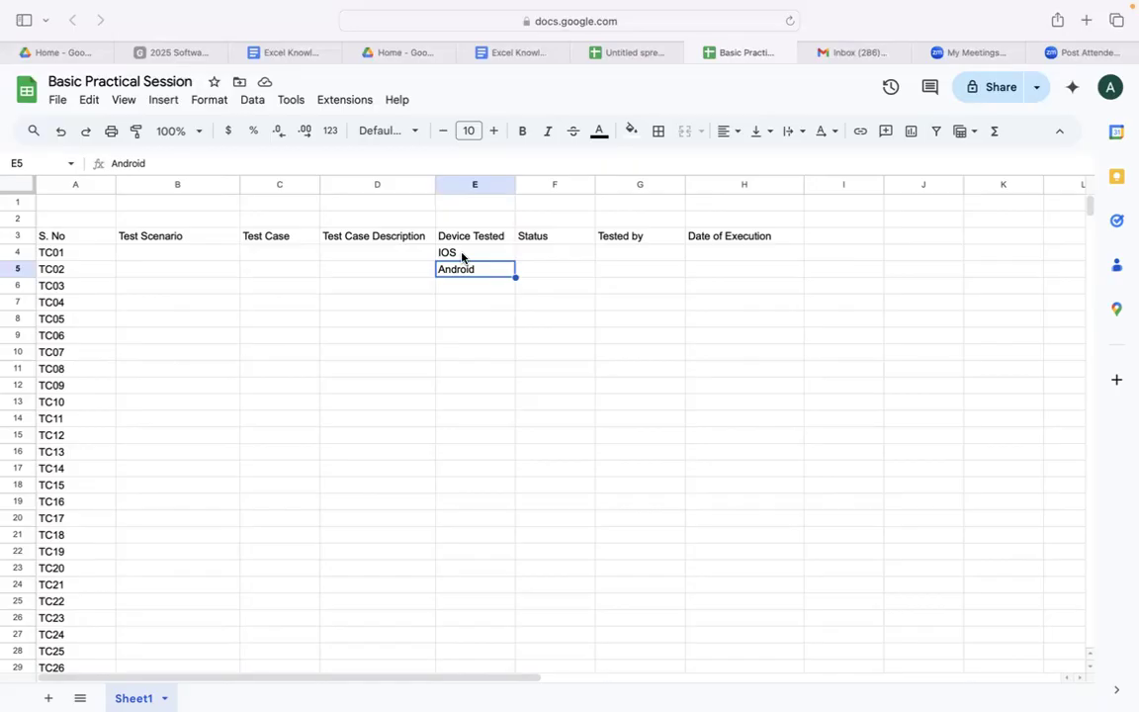
left_click(461, 256)
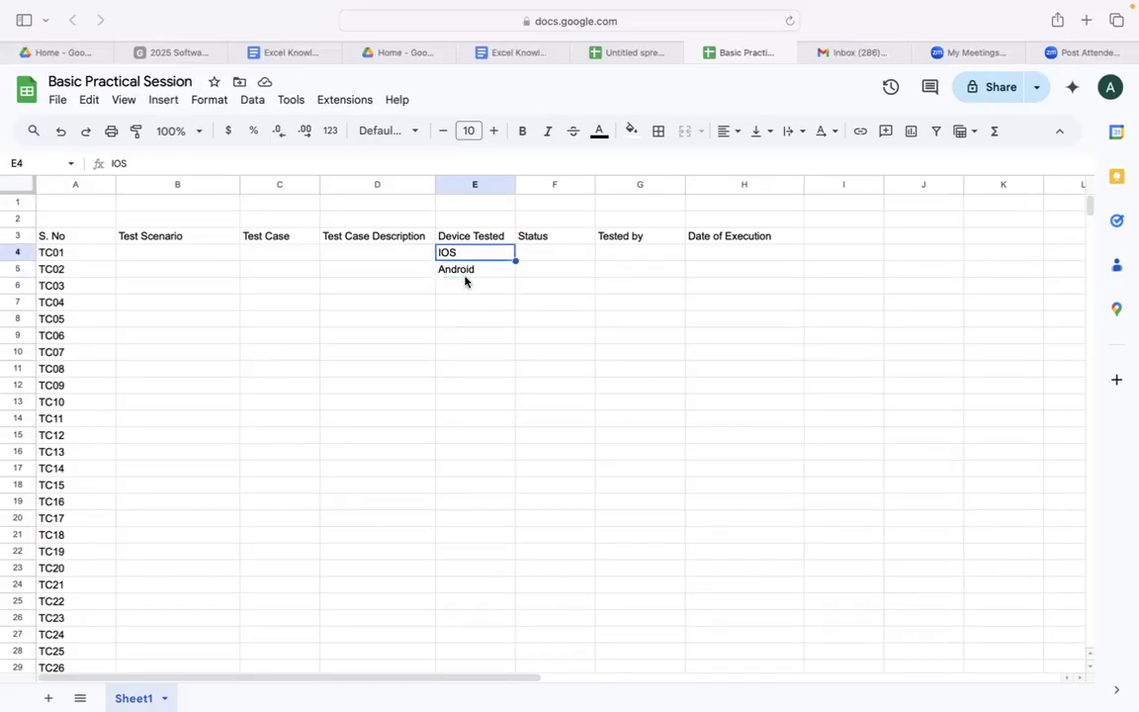
left_click(471, 271)
left_click(469, 254)
left_click(471, 269)
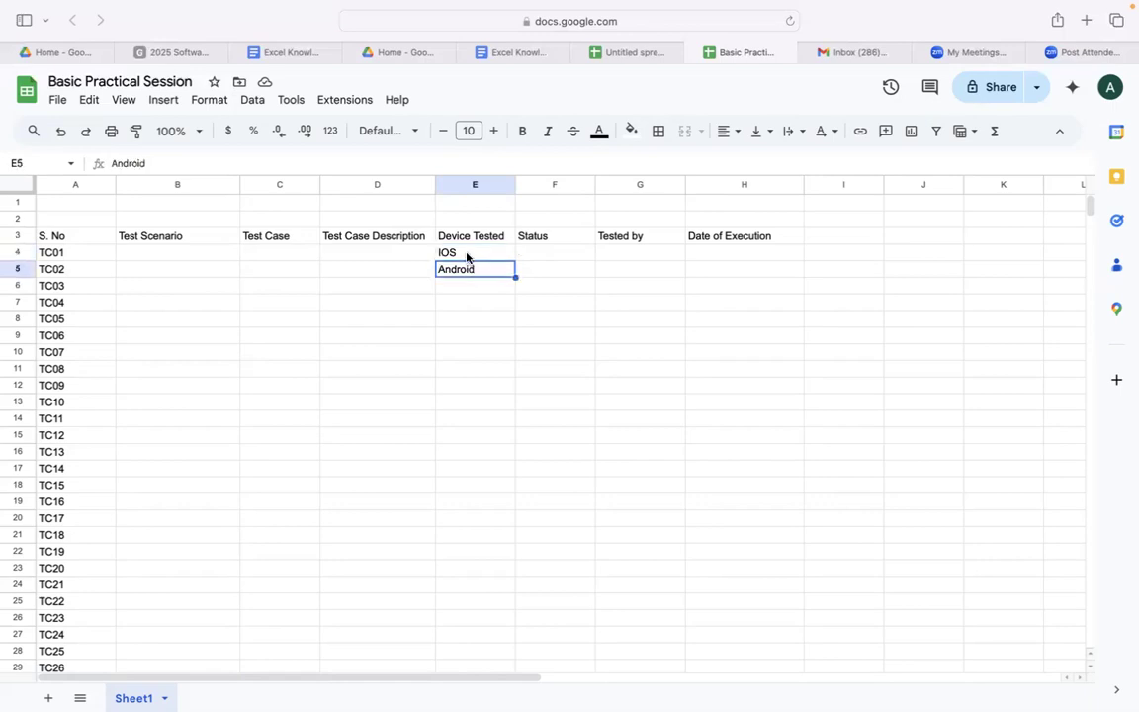
left_click(468, 256)
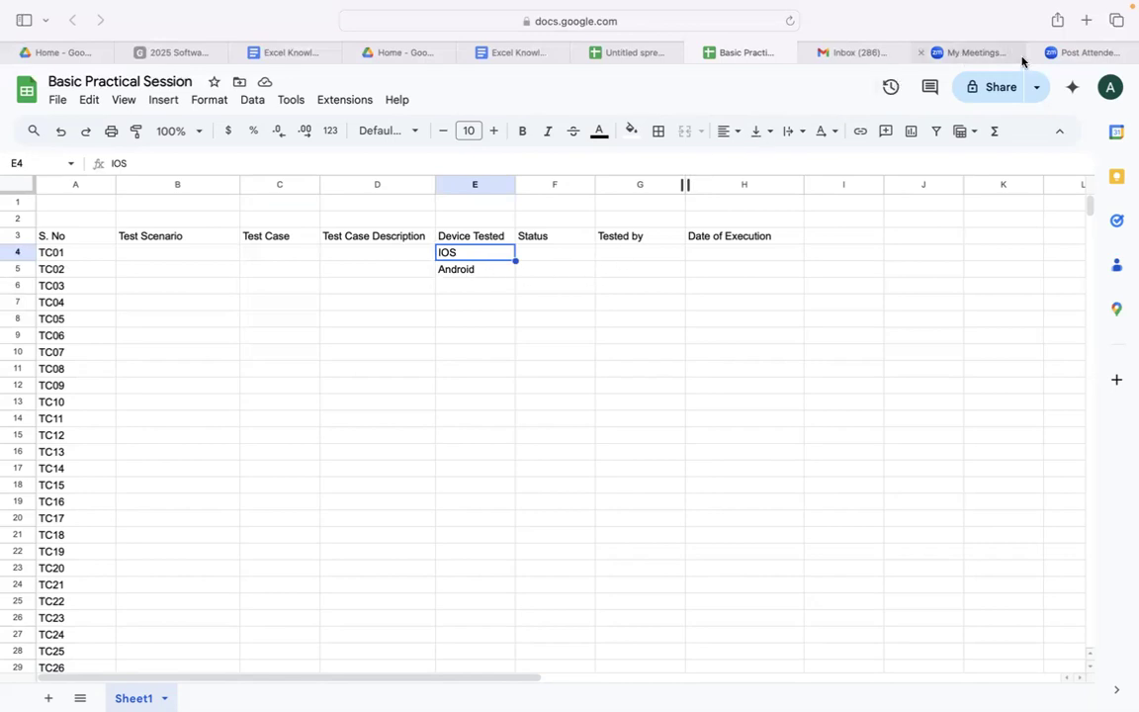
mouse_move(1022, 61)
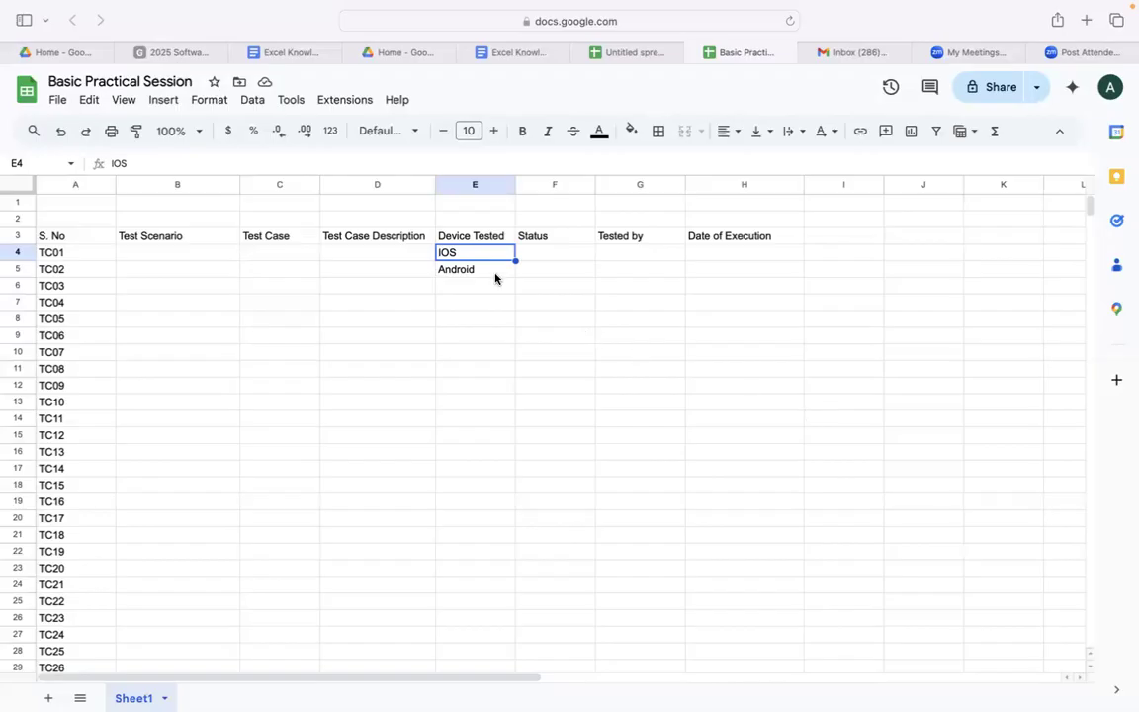
Clear the operating system names from E4:E5.
left_click(475, 291)
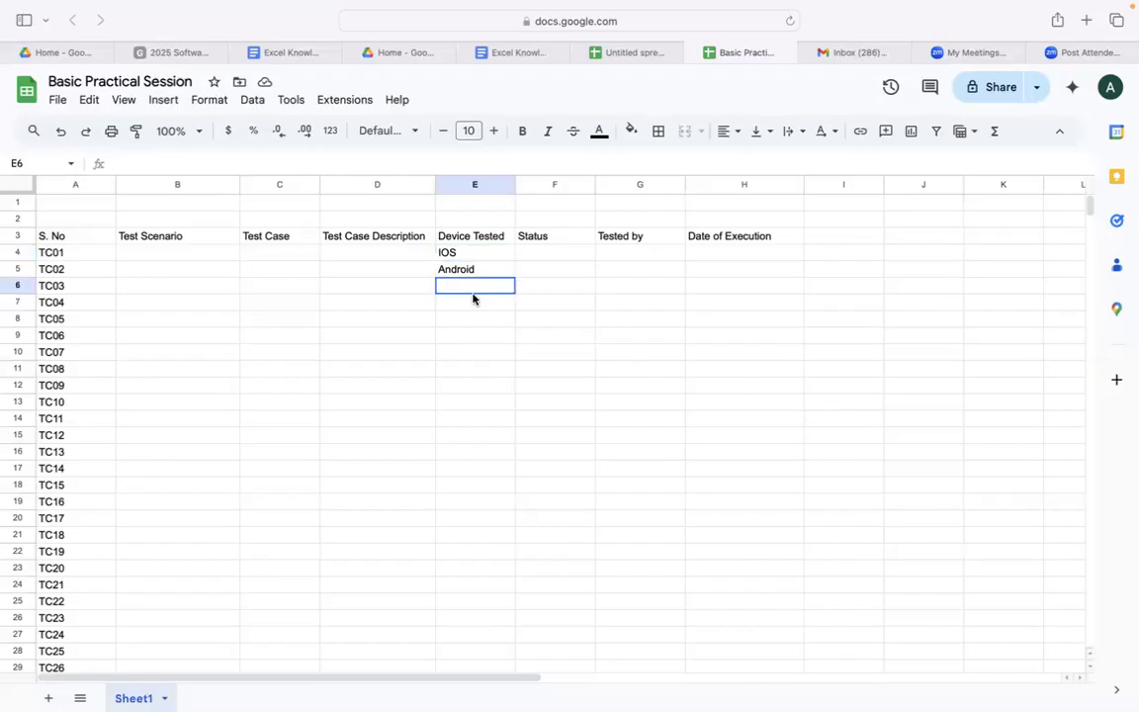
left_click(482, 255)
left_click(481, 268, "shift")
key("Delete")
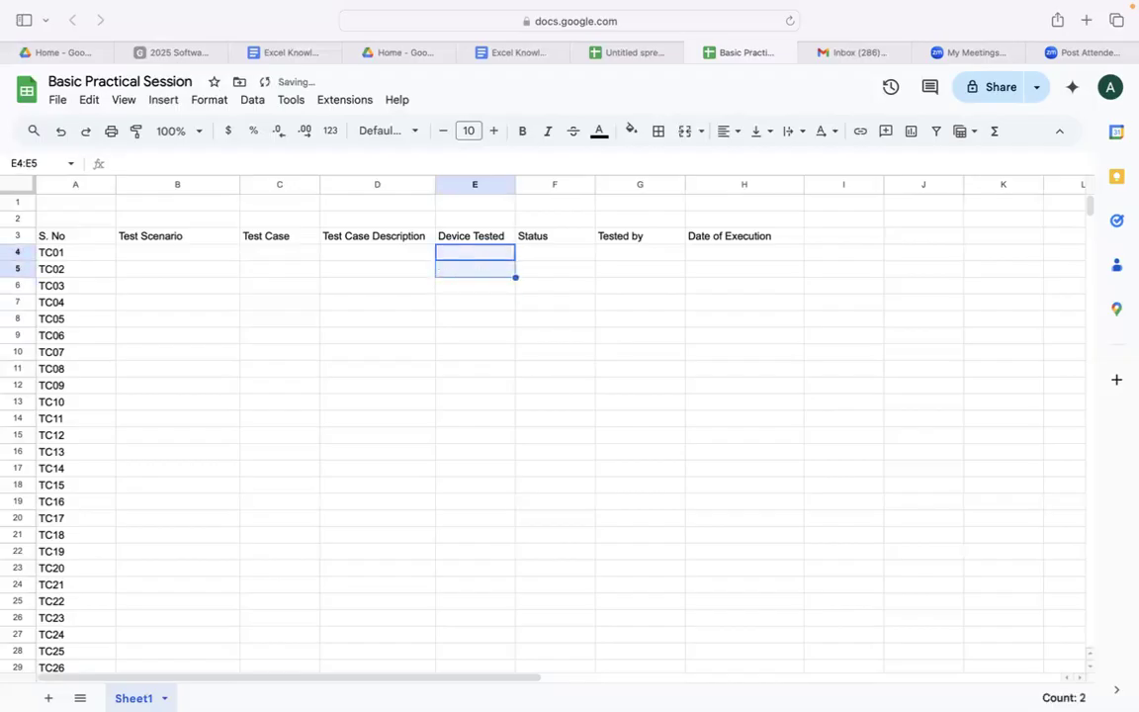
left_click(519, 356)
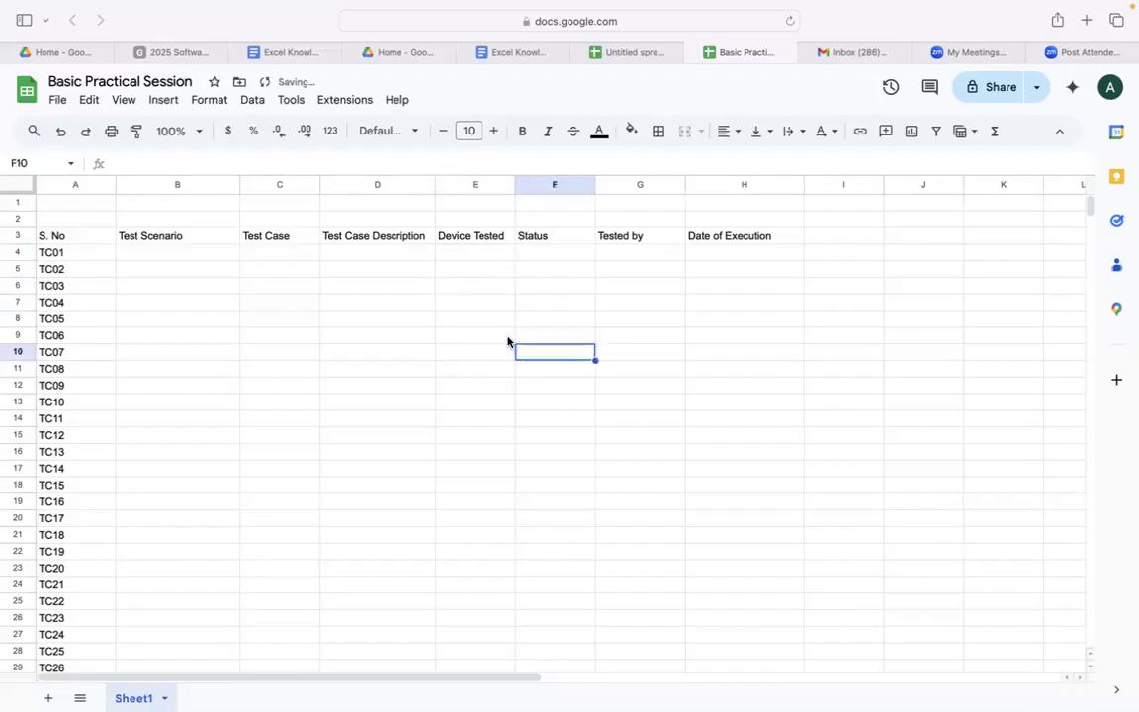
Enter the device names Opp0 in E4 and IPhone 15 in E5 under "Device Tested".
left_click(464, 258)
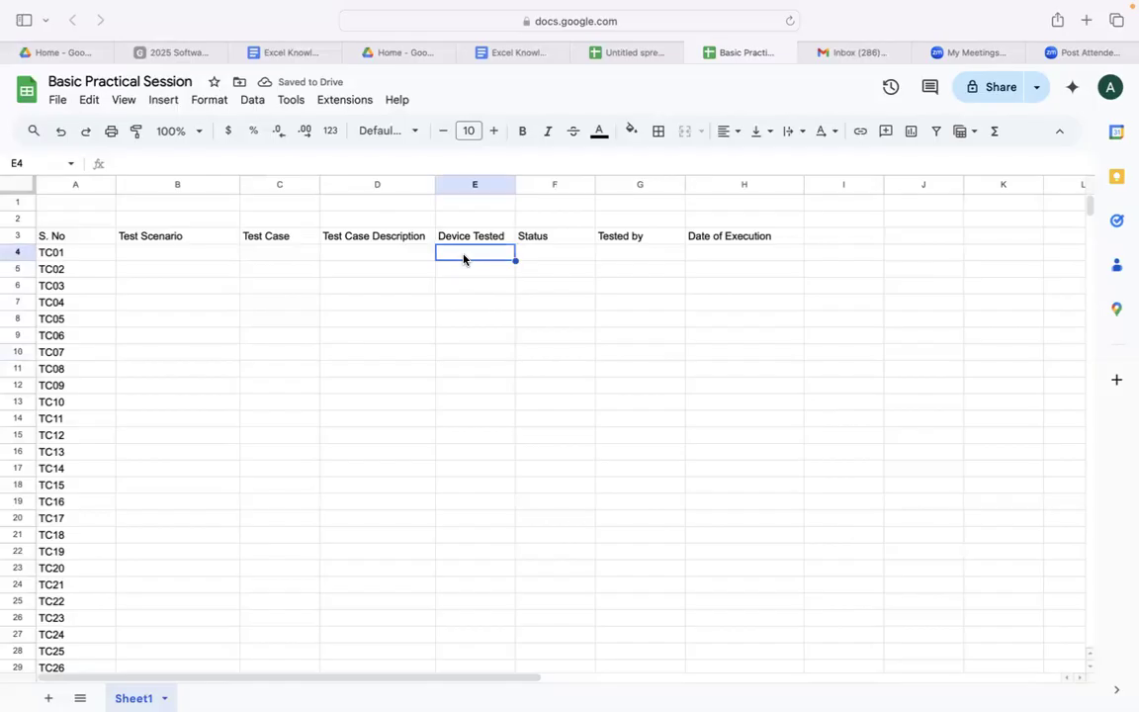
type("Opp0")
left_click(465, 278)
type("IPhone 15")
left_click(468, 319)
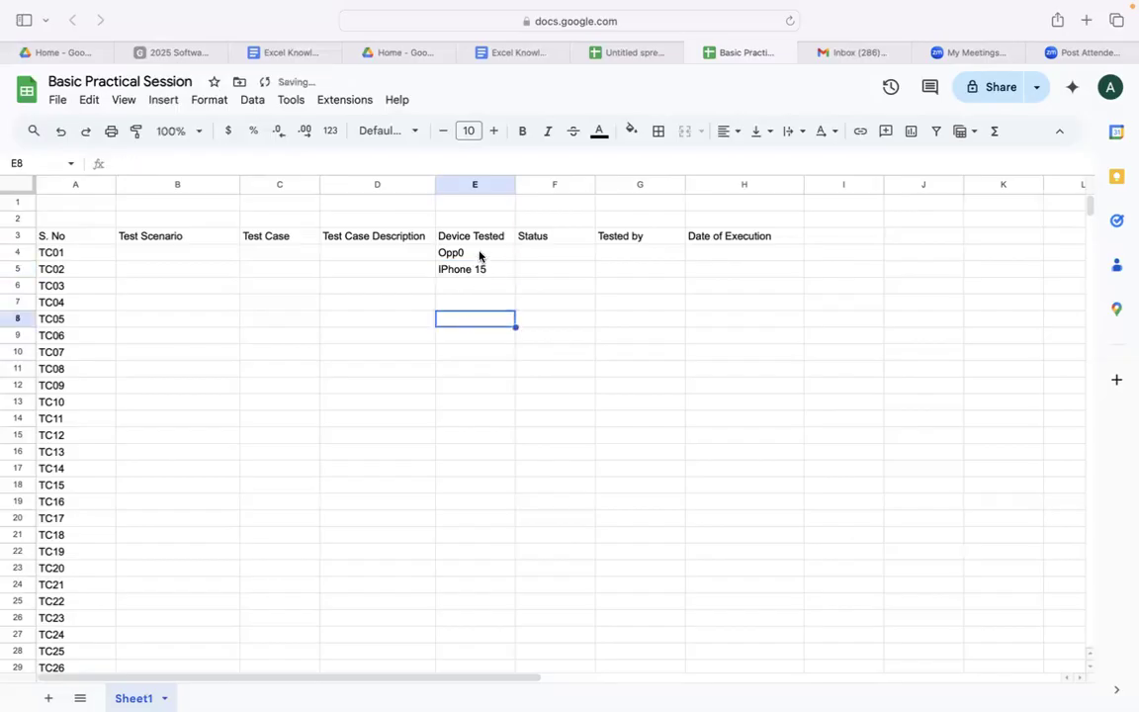
Enter "Web- Google chrome" in E6 and widen column E so the full text fits.
left_click(469, 286)
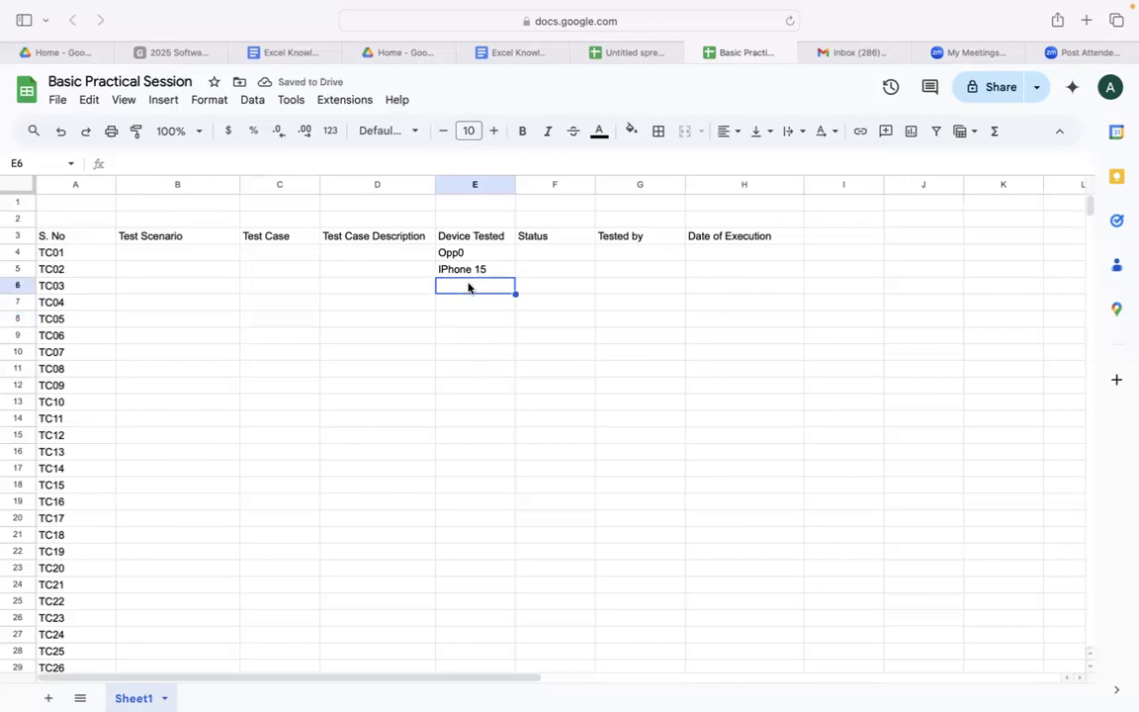
type("Web")
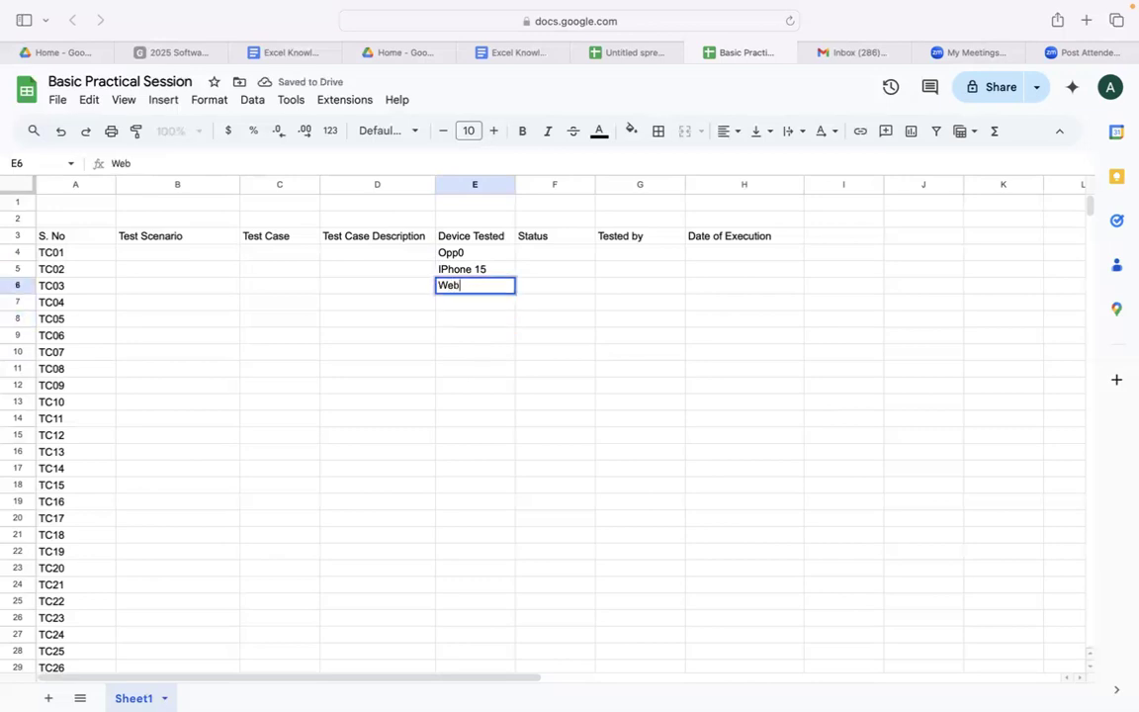
type("- Goog")
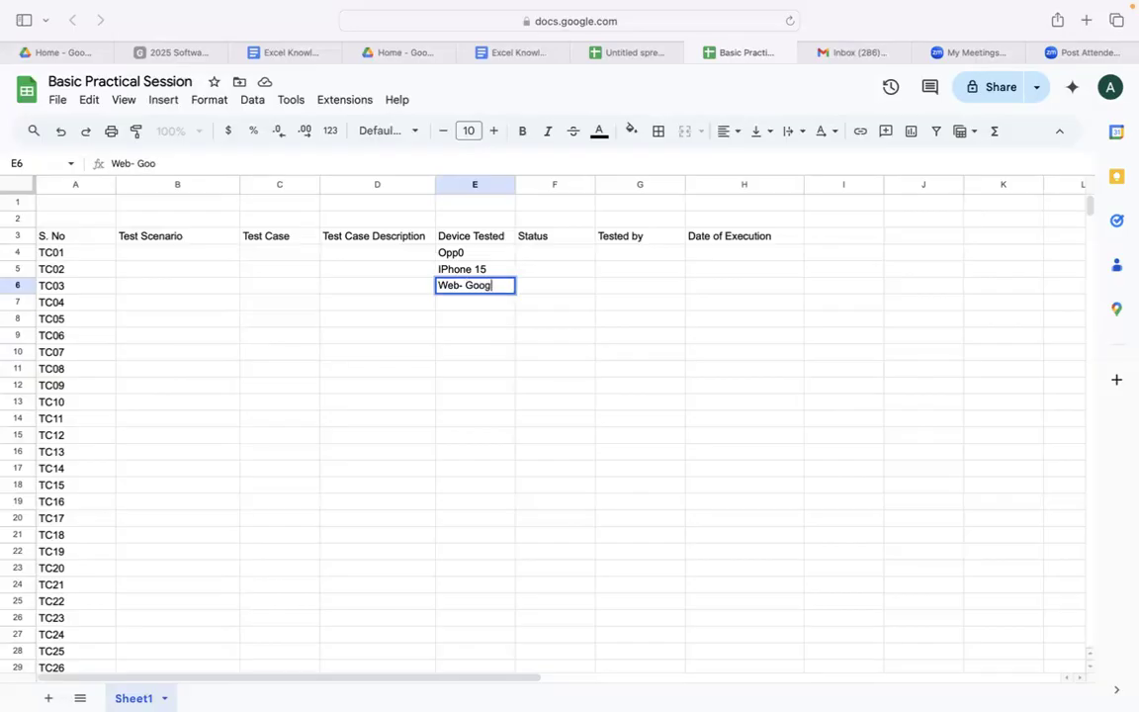
type("le chrome")
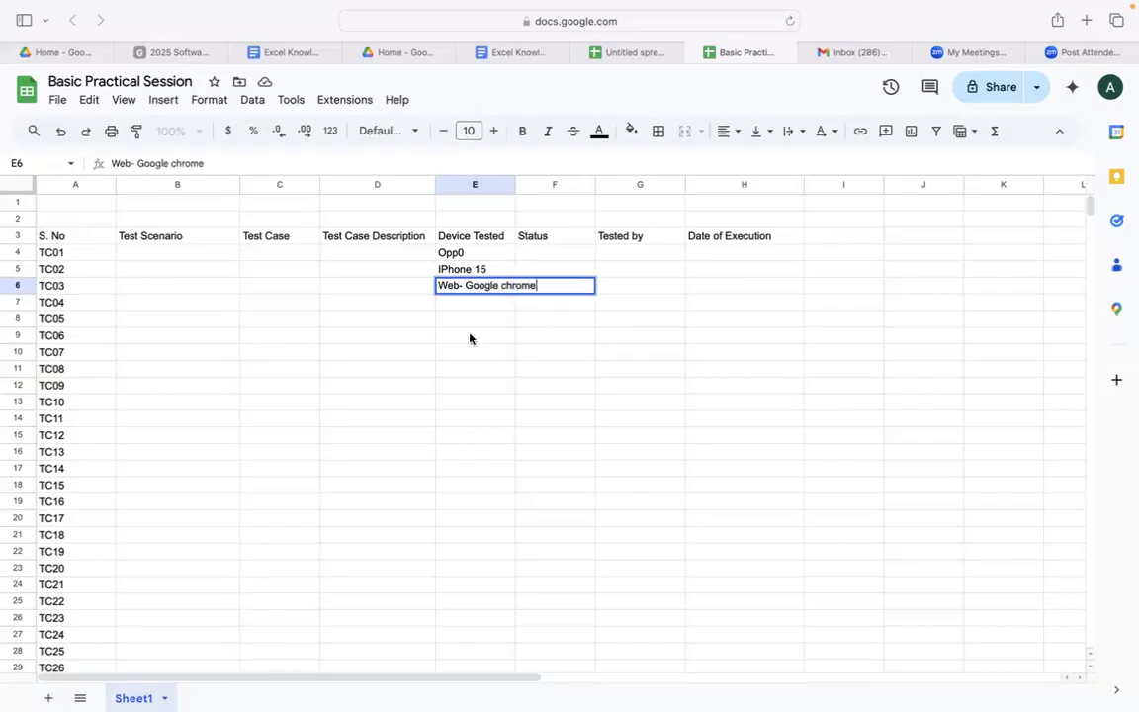
left_click(488, 383)
left_click_drag(515, 186, 557, 186)
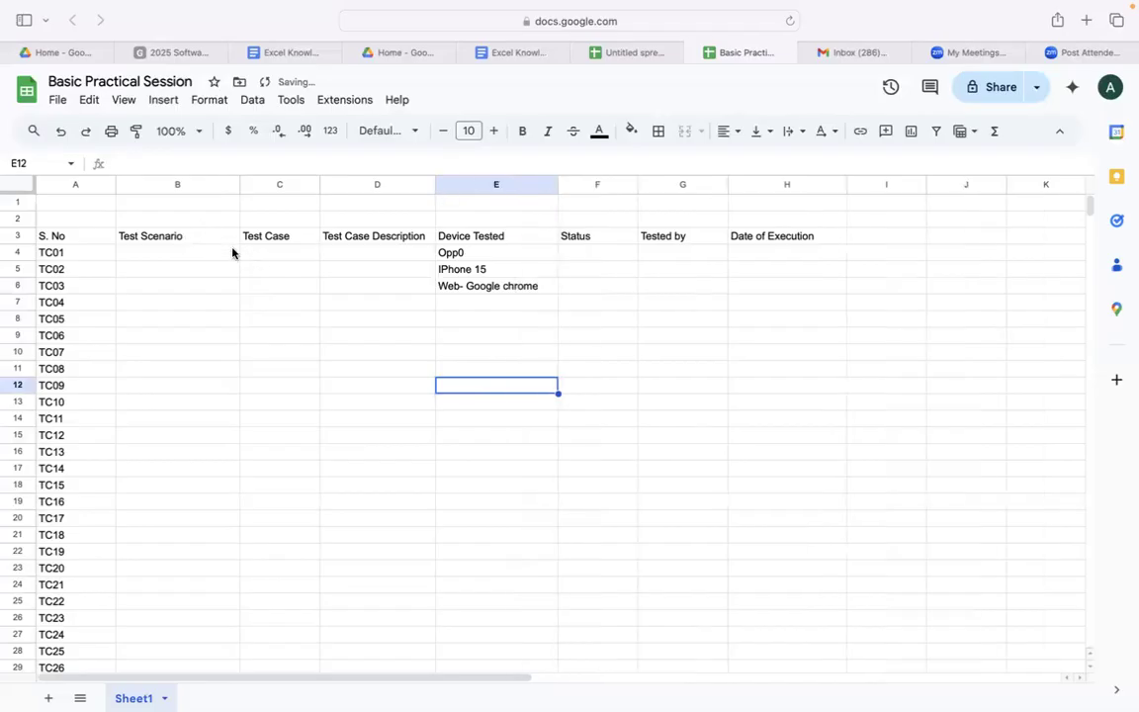
left_click(584, 254)
left_click(585, 238)
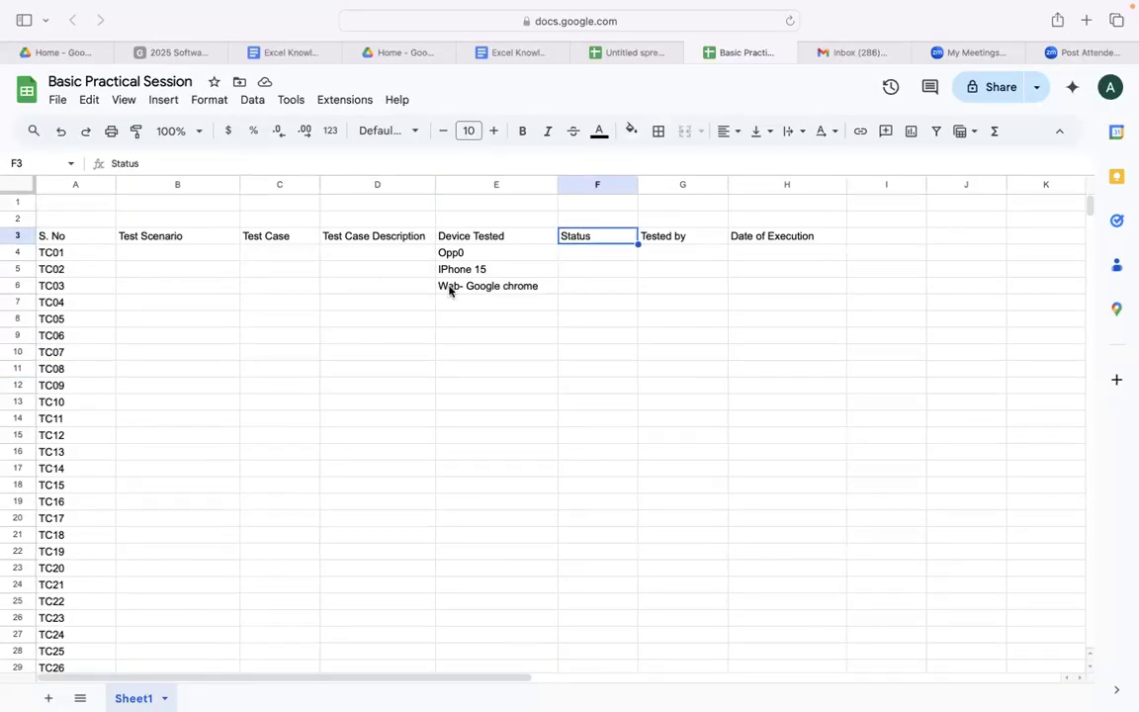
Enter Pass in F4 and Fail in F5 under "Status".
left_click(570, 253)
type("Pass")
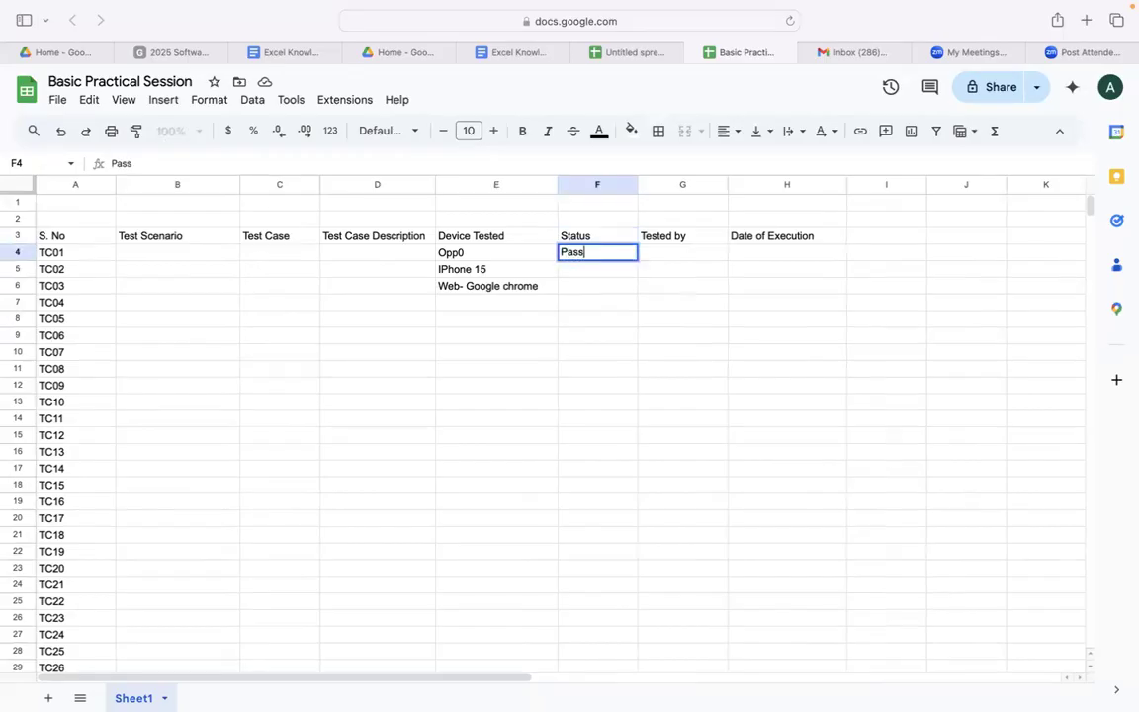
left_click(584, 272)
type("Fail")
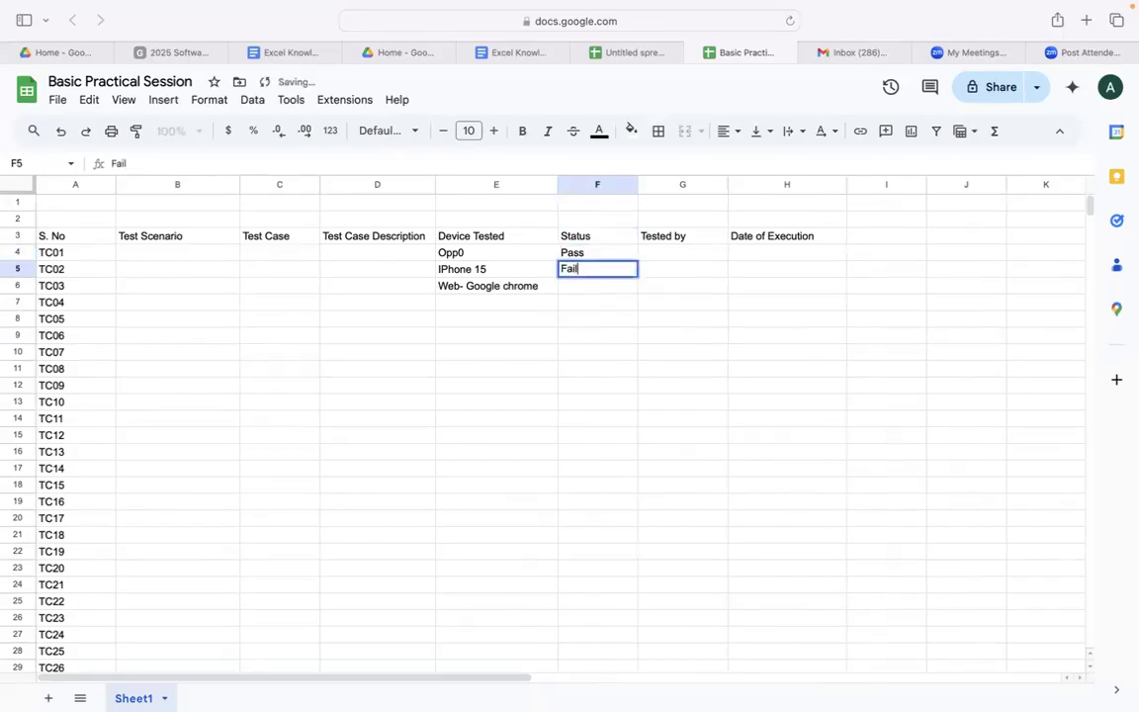
left_click(610, 337)
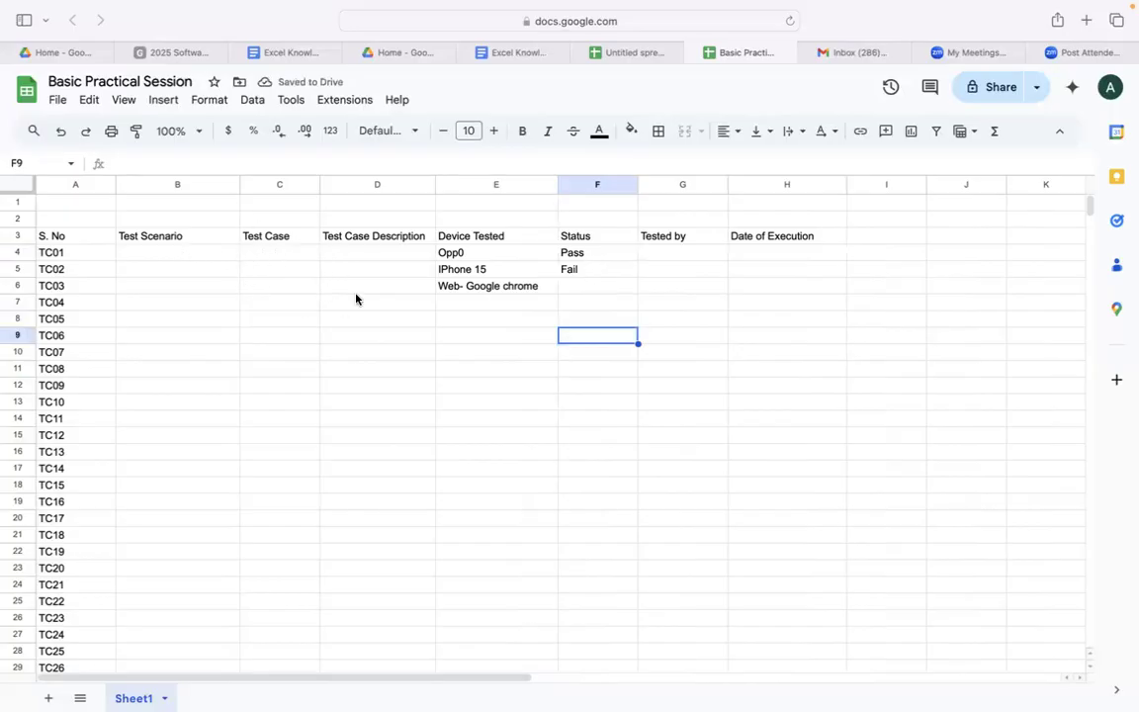
Enter the tester's name in G4 under "Tested by" and 25th Apr in H4 under "Date of Execution".
left_click(664, 257)
type("Sailaja")
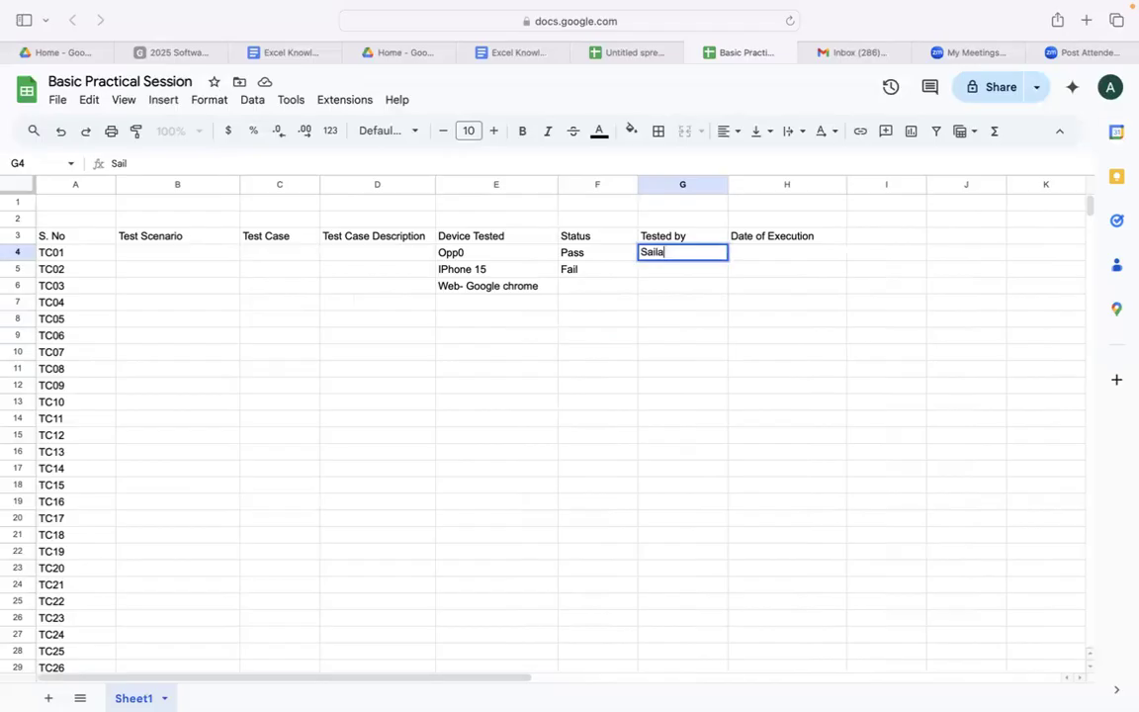
left_click(773, 255)
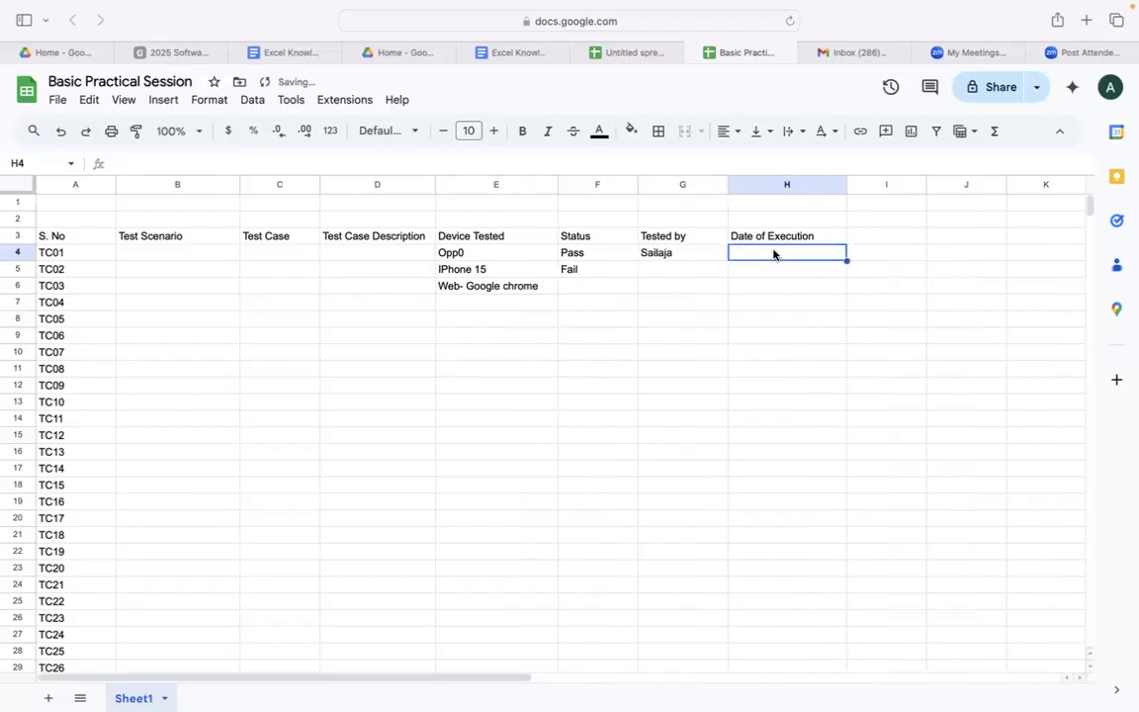
type("2")
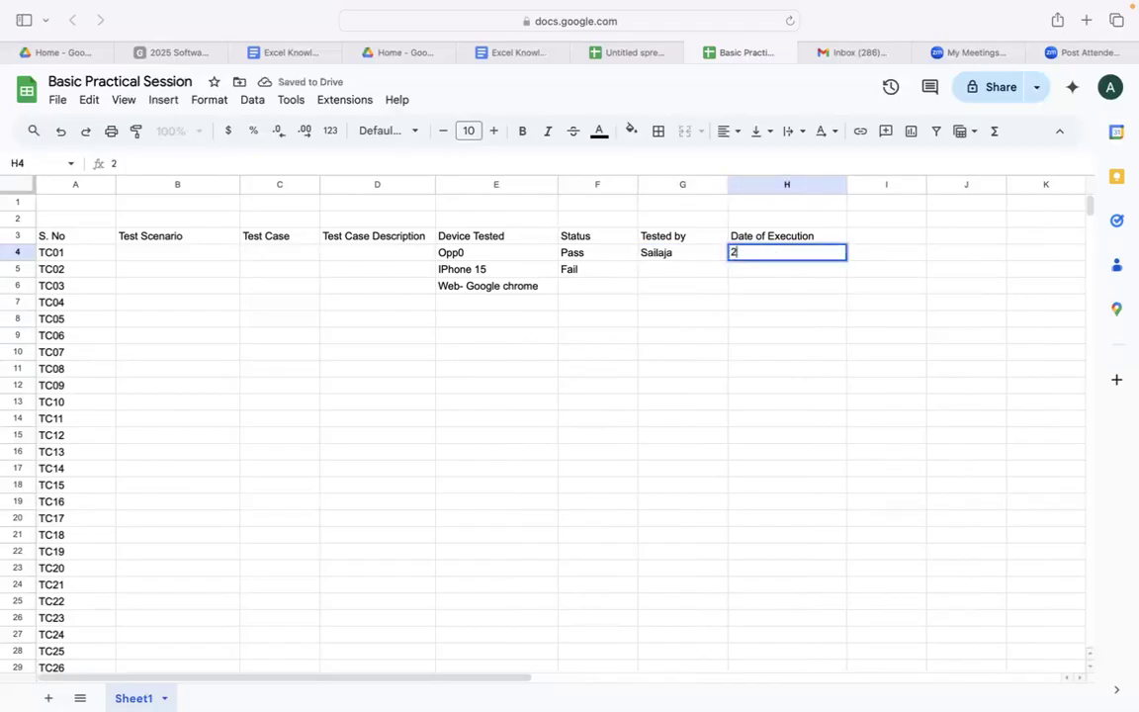
type("5th Apr")
left_click(795, 338)
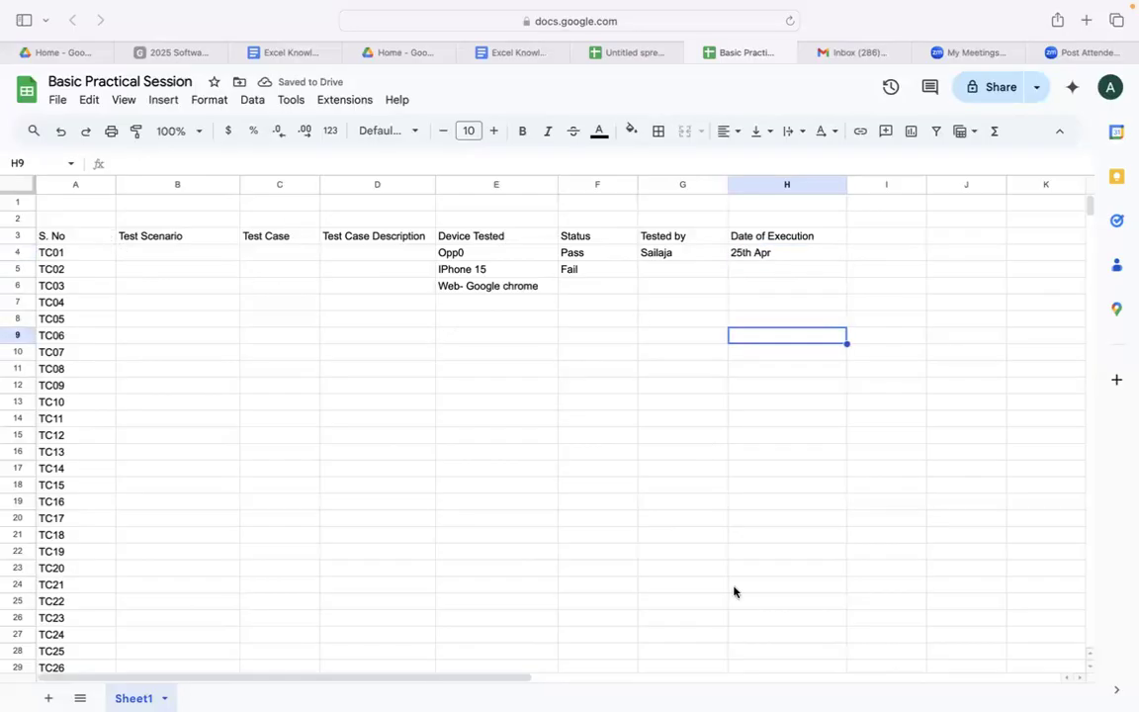
Widen column D, "Test Case Description", to about one and a half times its width.
left_click(141, 242)
left_click(261, 240)
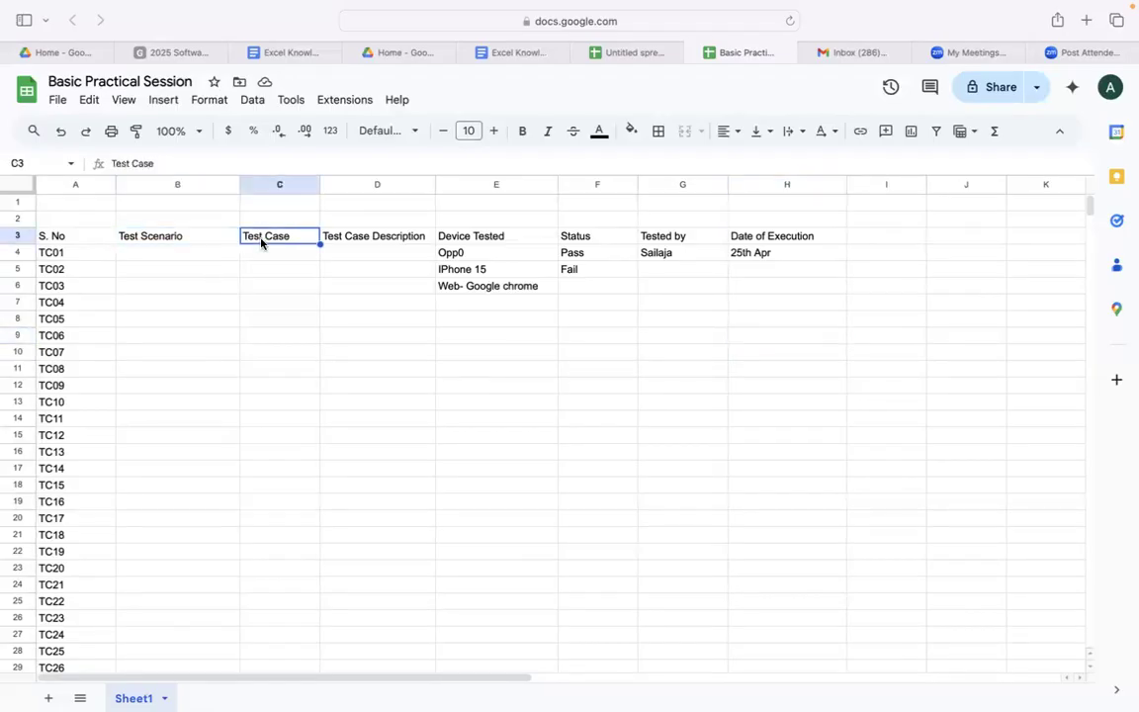
left_click(360, 237)
left_click_drag(435, 184, 498, 183)
left_click(198, 436)
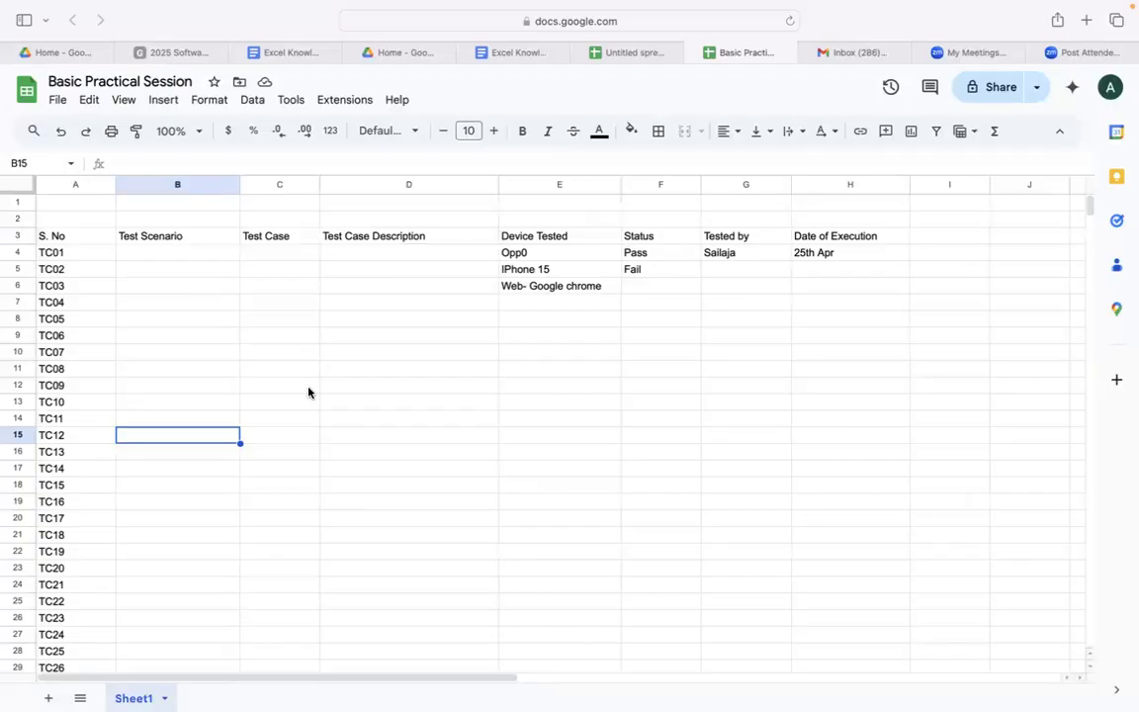
left_click(175, 353)
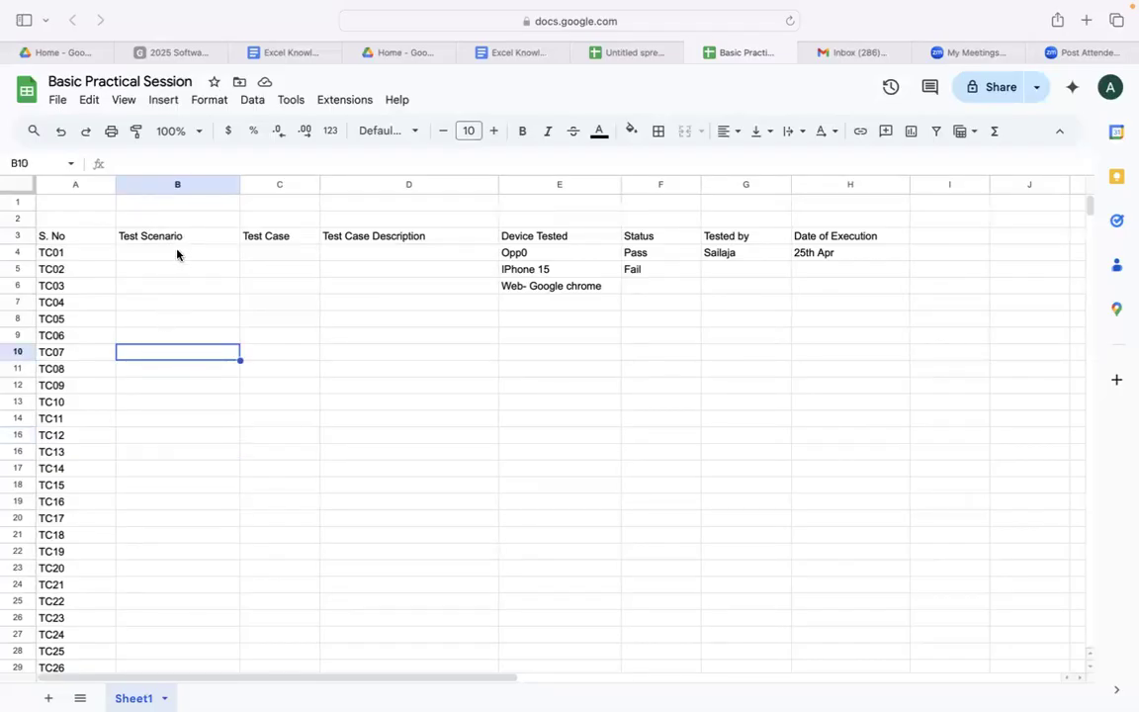
left_click(186, 240)
left_click(274, 237)
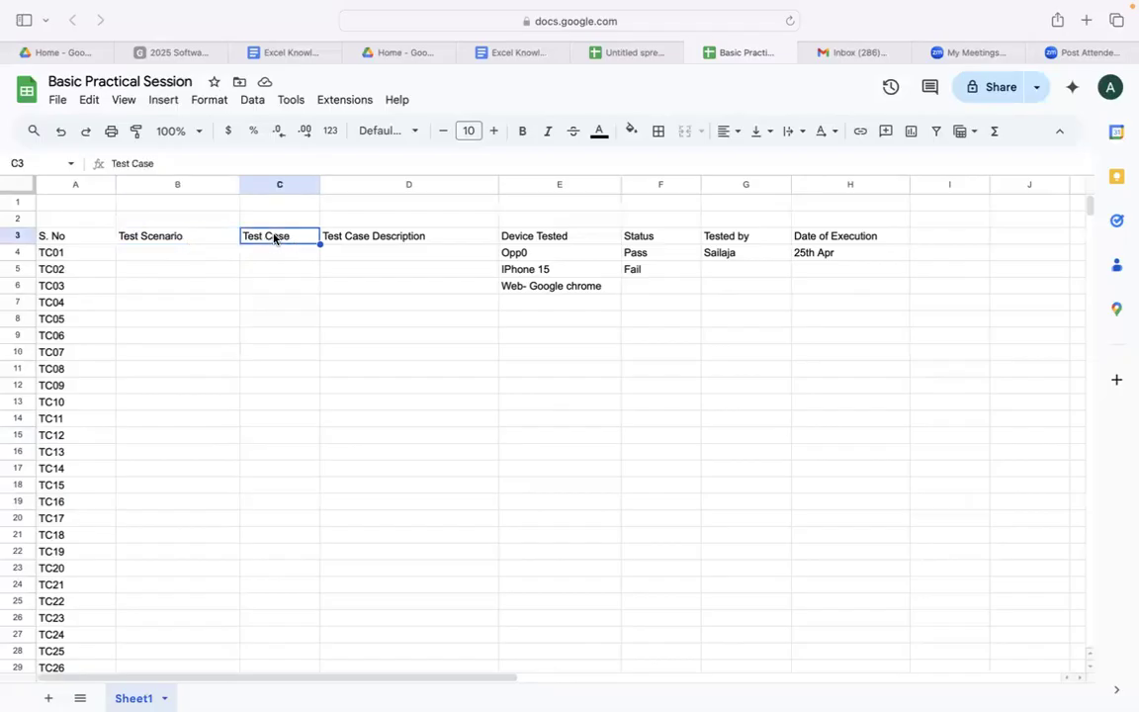
left_click(348, 237)
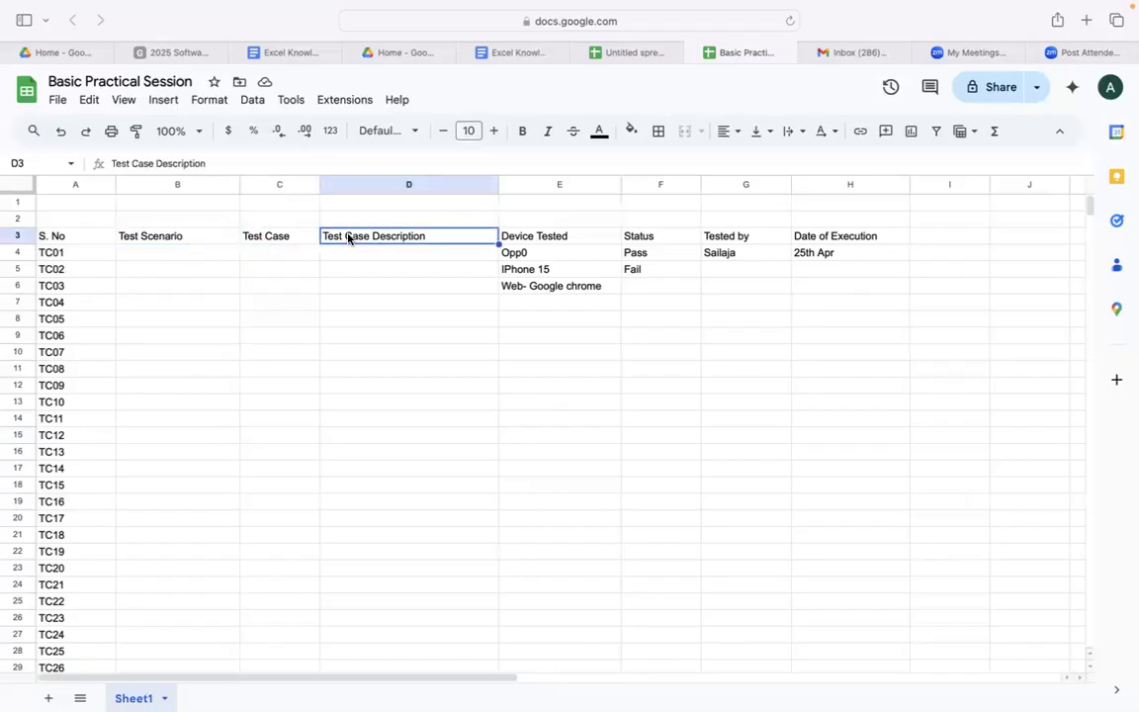
left_click(176, 240)
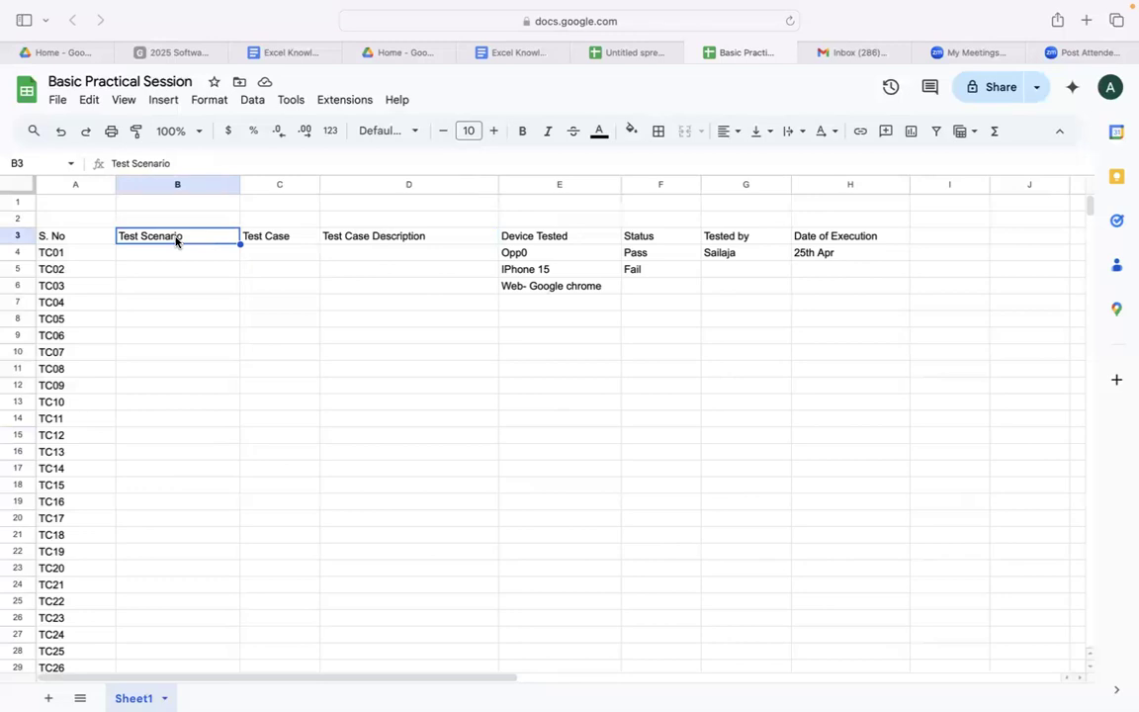
Enter "Tea Cup" in B9 as the sample item under test.
left_click(160, 332)
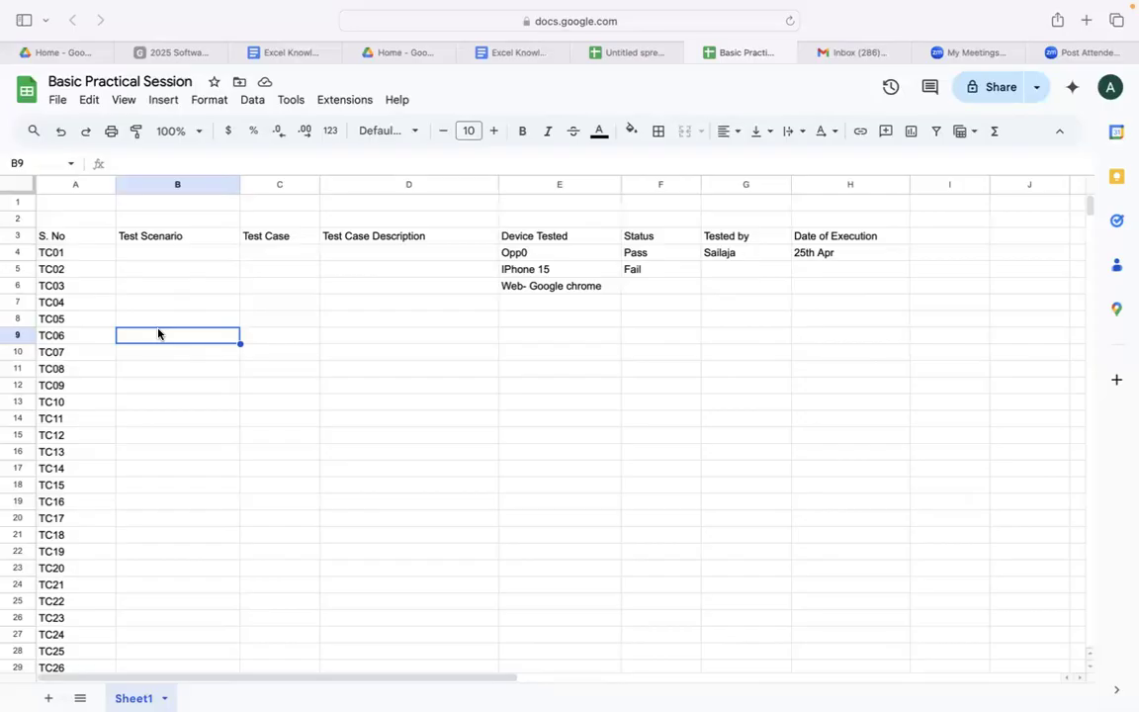
type("T")
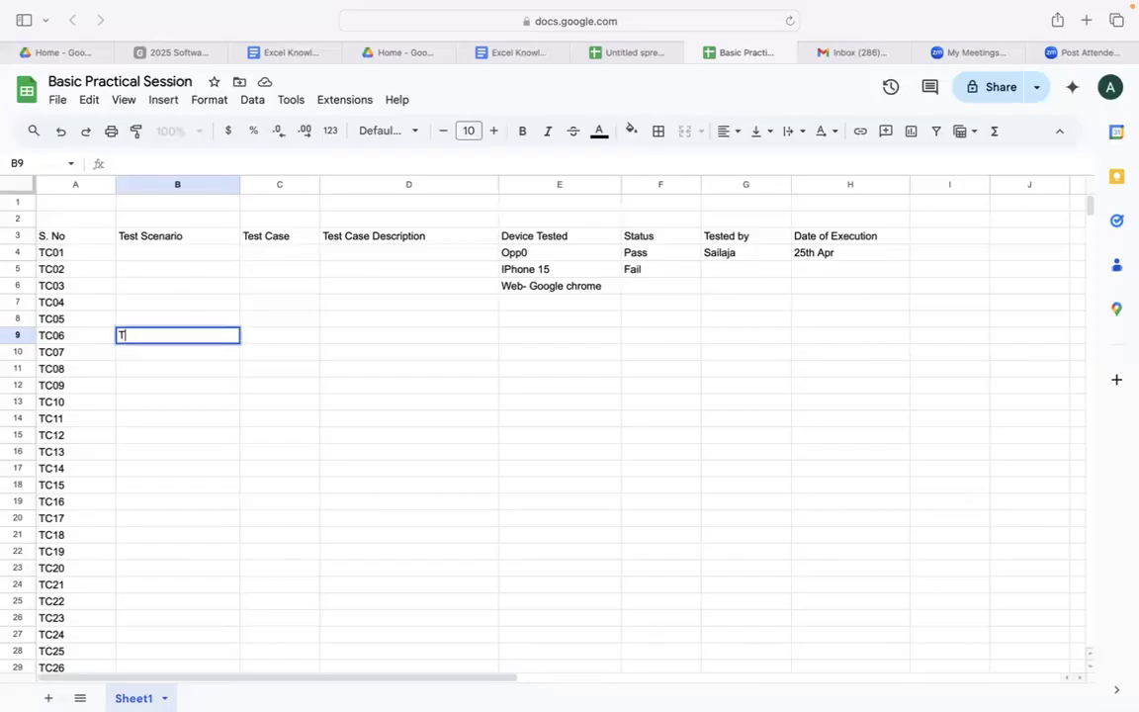
type("ea Cup")
left_click(163, 373)
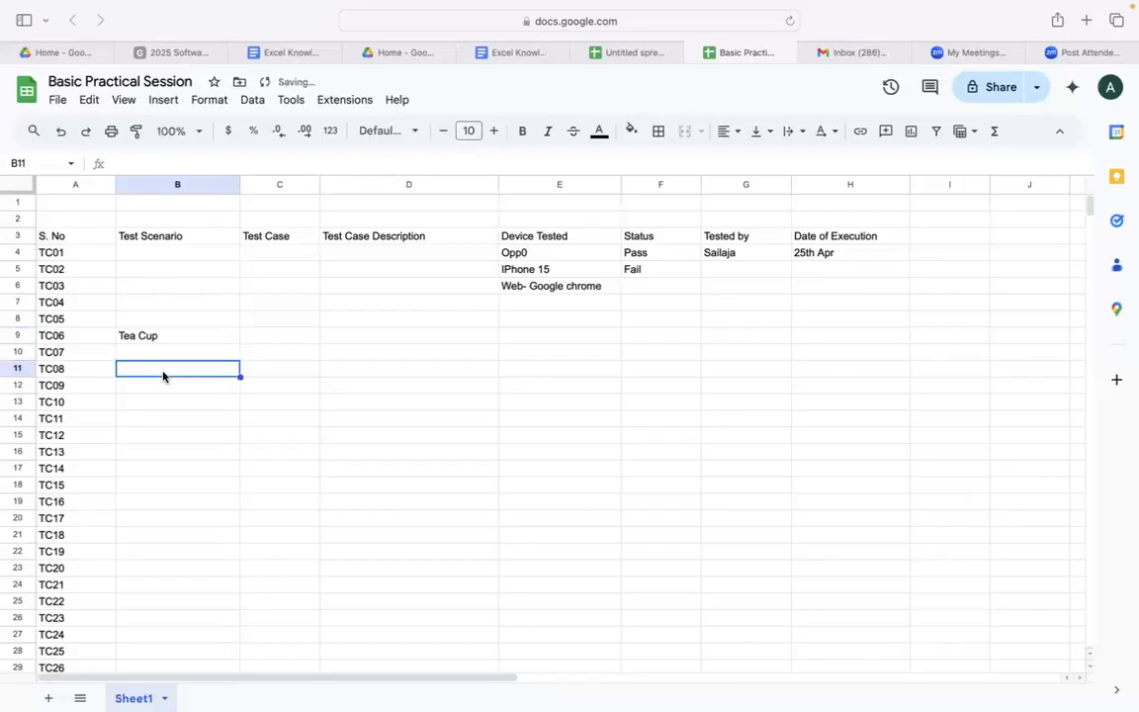
left_click(172, 337)
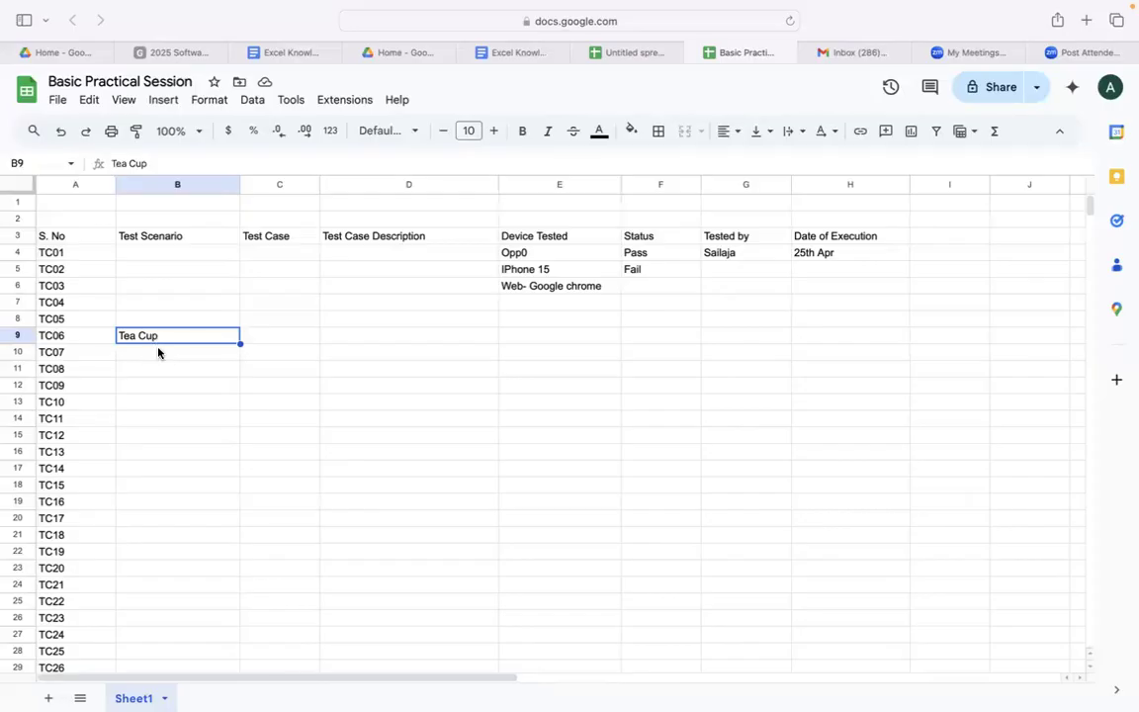
left_click(158, 353)
left_click(164, 336)
left_click(193, 368)
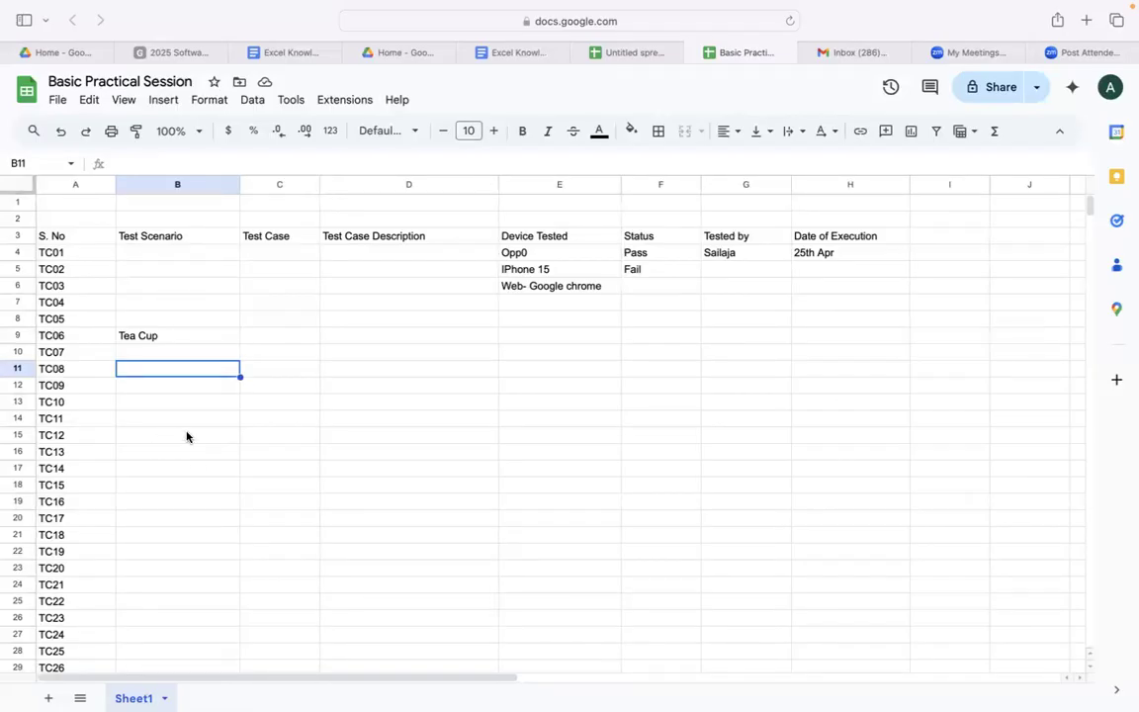
Enter "Owner - Requirements" in B8, directly above the Tea Cup entry.
left_click(180, 325)
type("Owne")
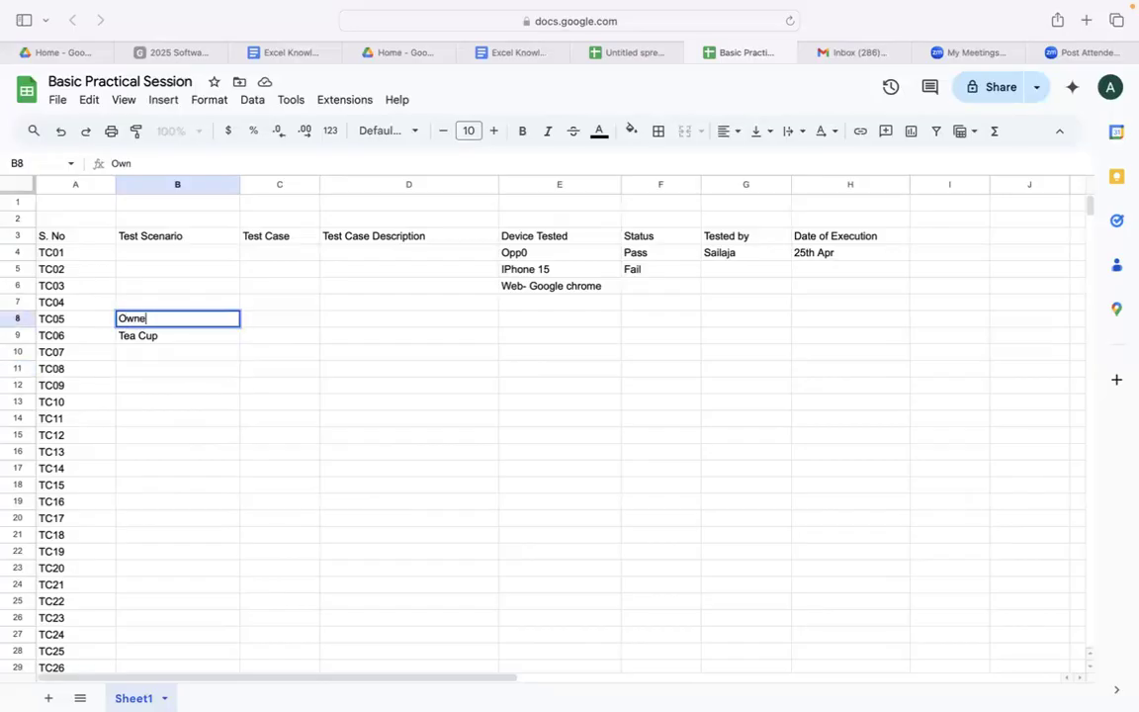
type("r -")
type("Requirements")
left_click(196, 401)
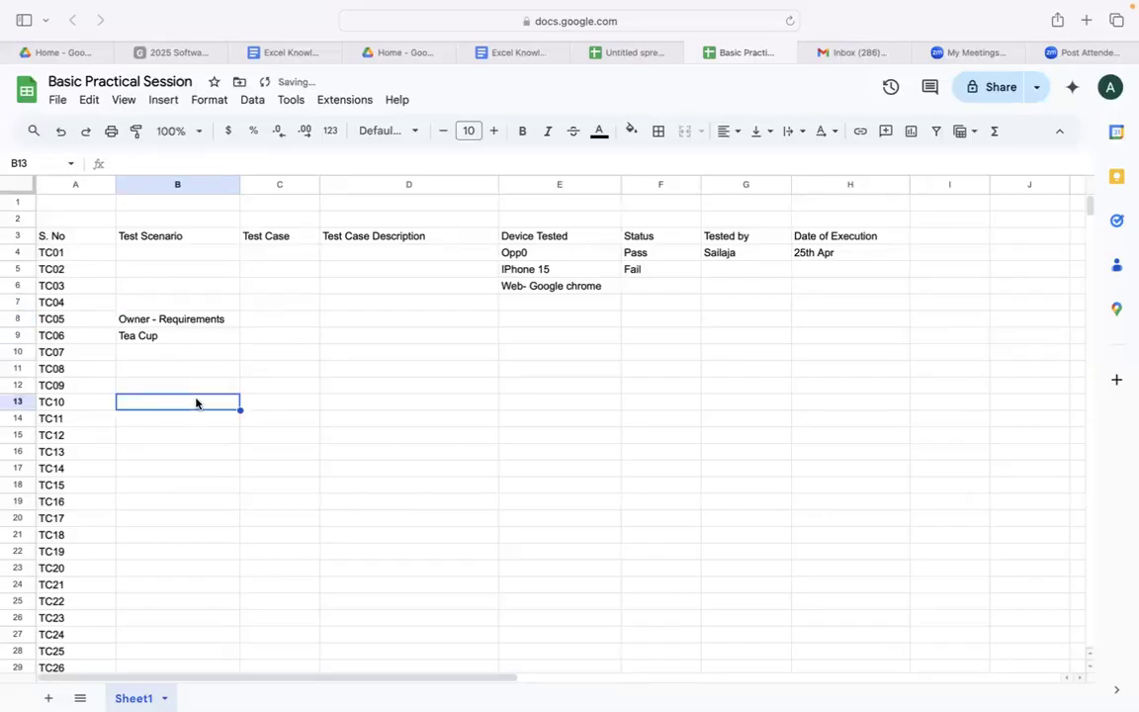
left_click(220, 322)
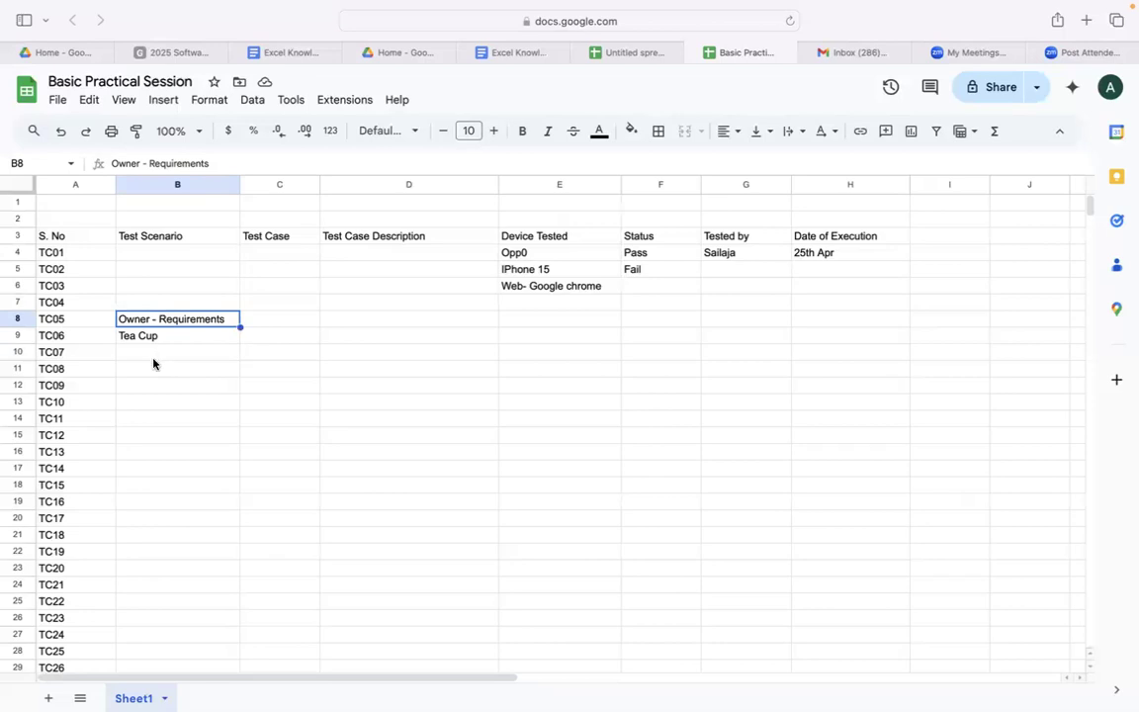
left_click(156, 336)
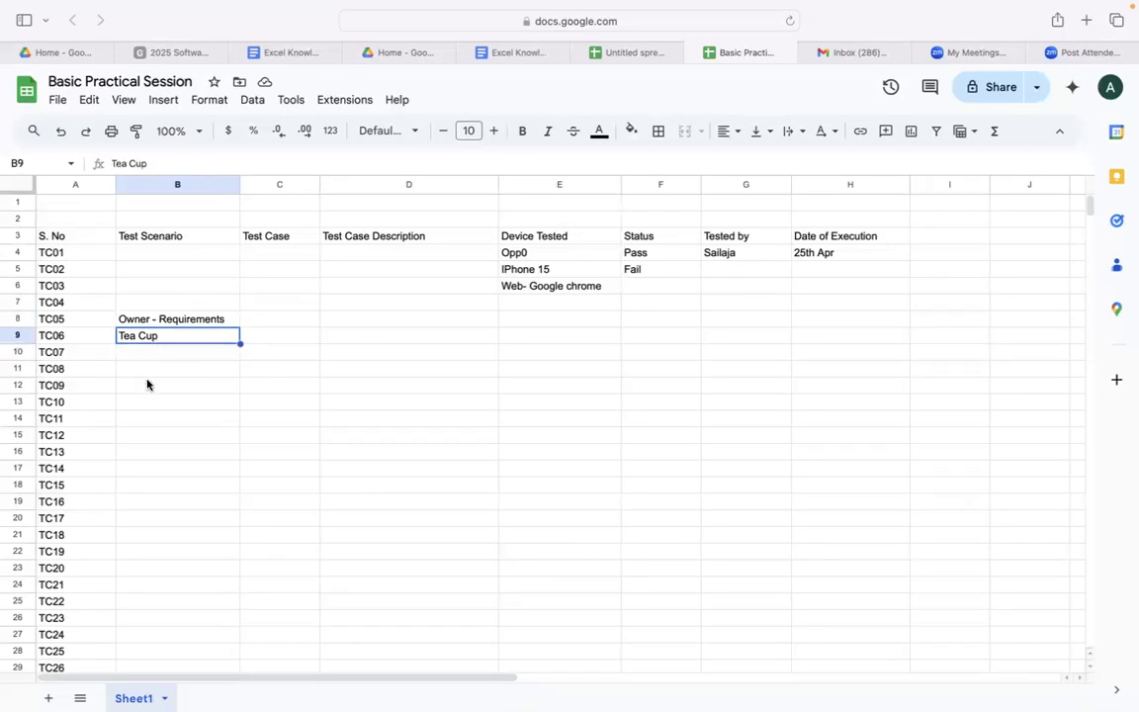
left_click(147, 384)
Copy the column headings in B3:H3 and paste them into row 11 starting at B11.
left_click_drag(171, 233, 847, 237)
key("super+c")
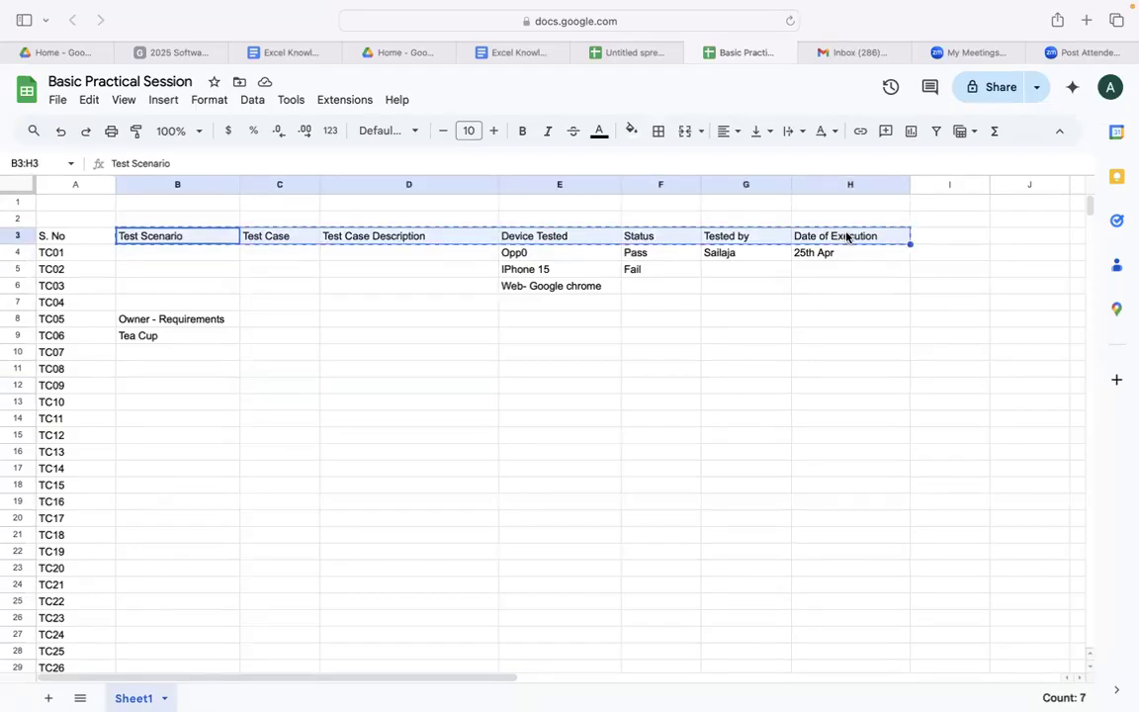
left_click(211, 369)
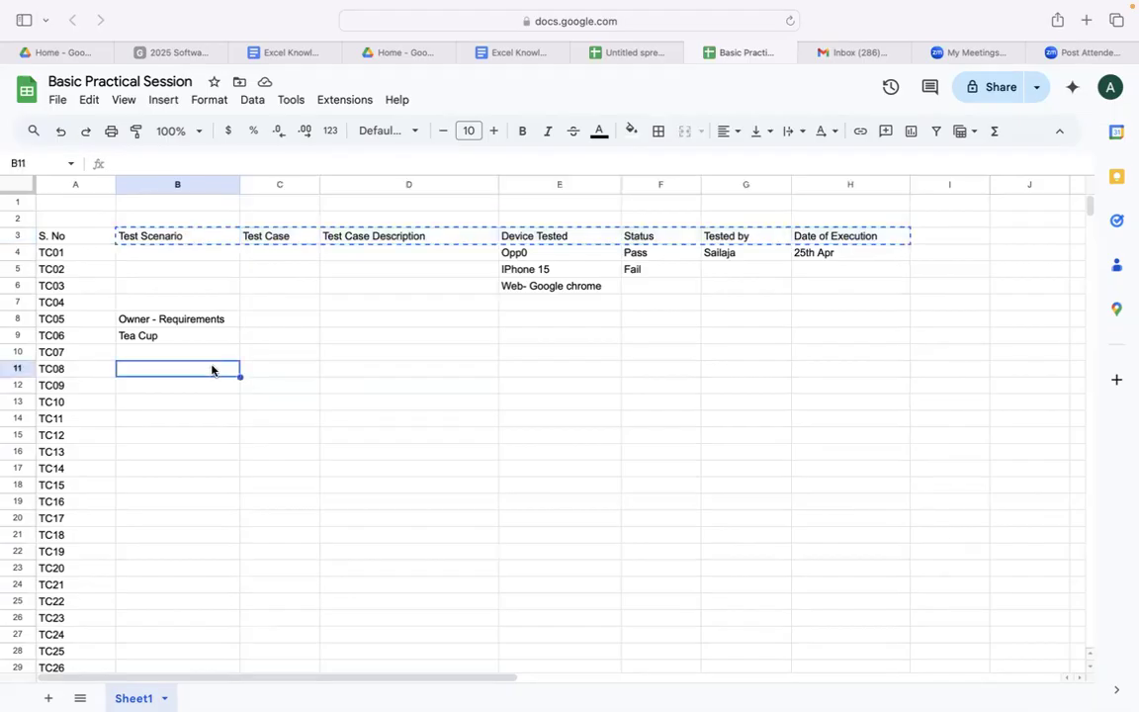
key("super+v")
left_click(406, 420)
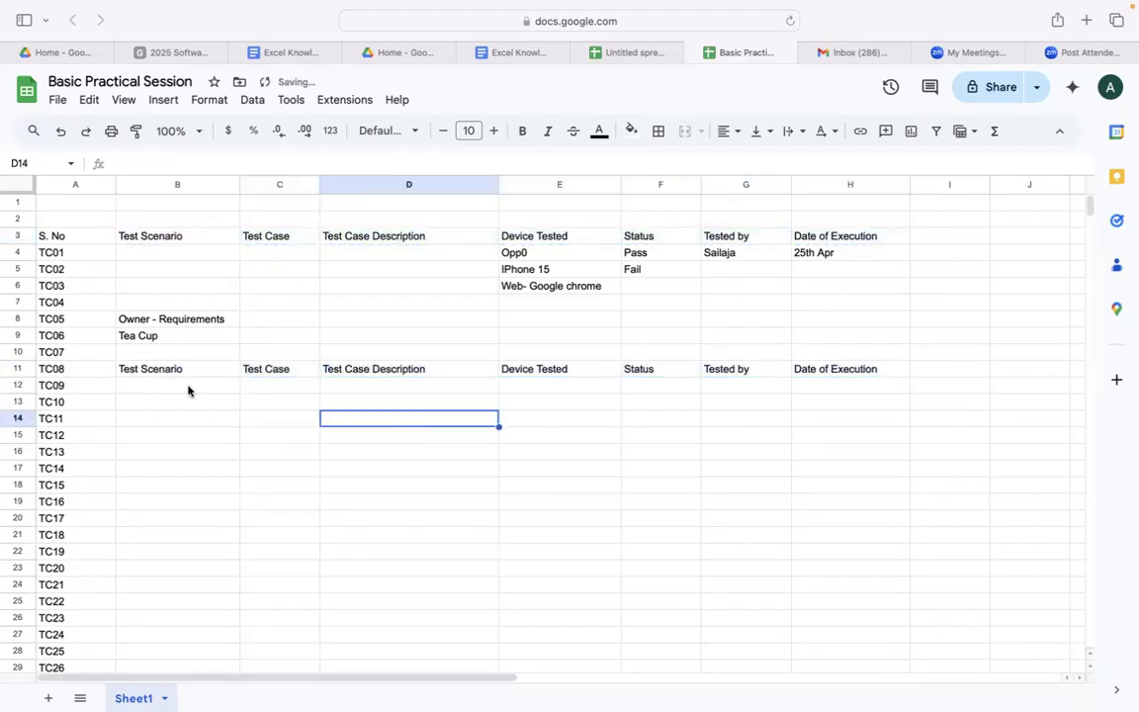
Enter "Properties" in B12 under the copied "Test Scenario" heading.
left_click(593, 369)
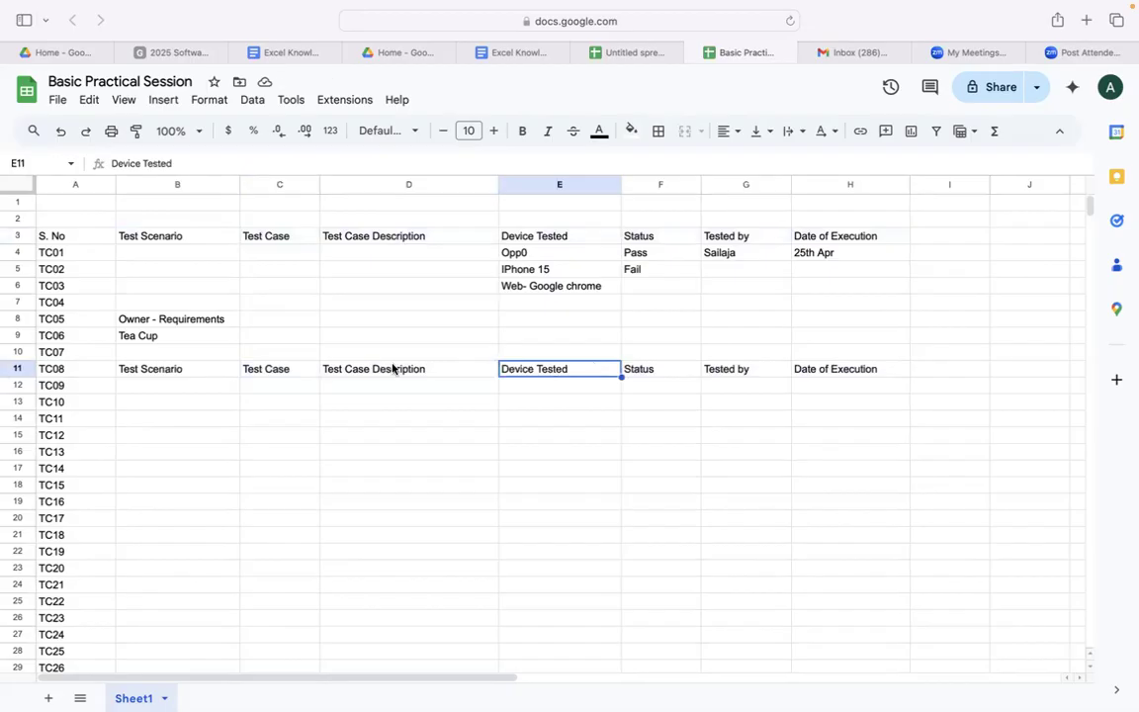
left_click(166, 368)
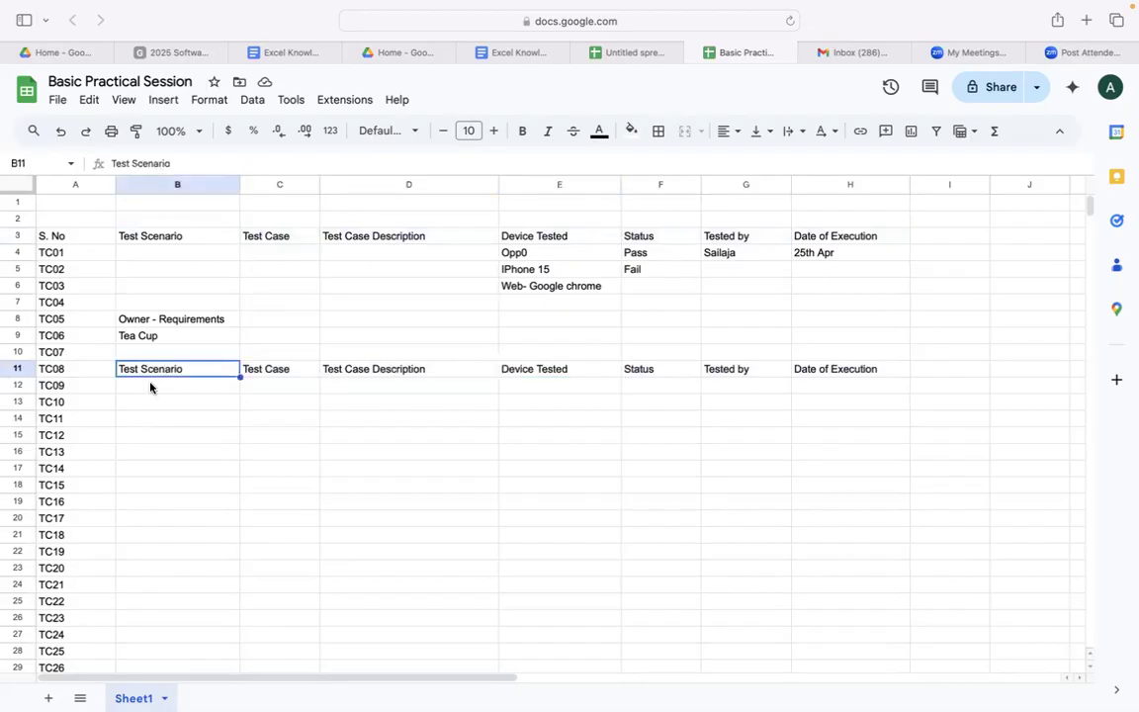
left_click(151, 388)
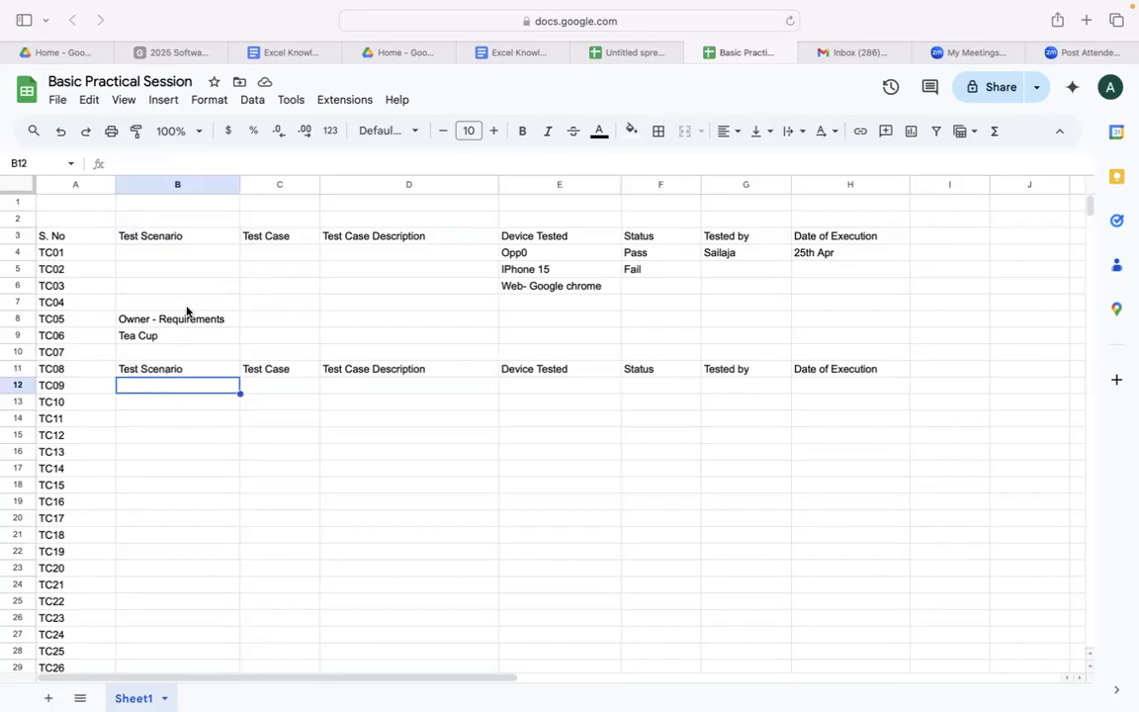
double_click(145, 388)
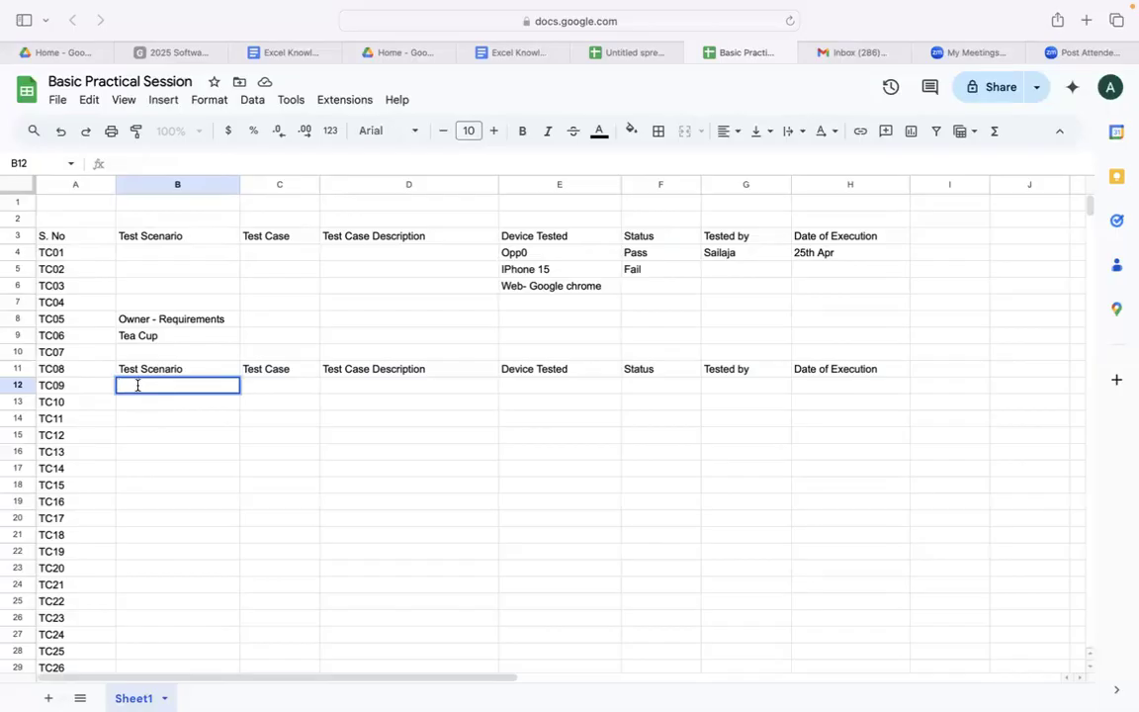
type("Properties")
left_click(154, 423)
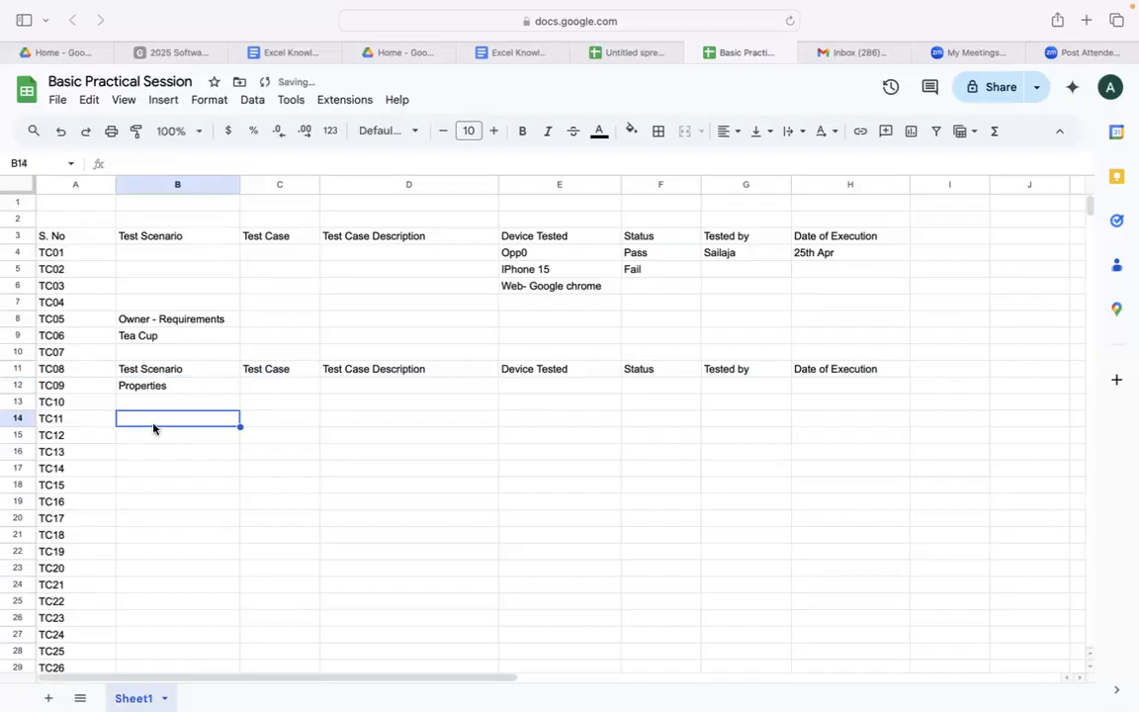
Enter Height in C12 and Weight in C13 under the copied "Test Case" heading.
left_click(164, 391)
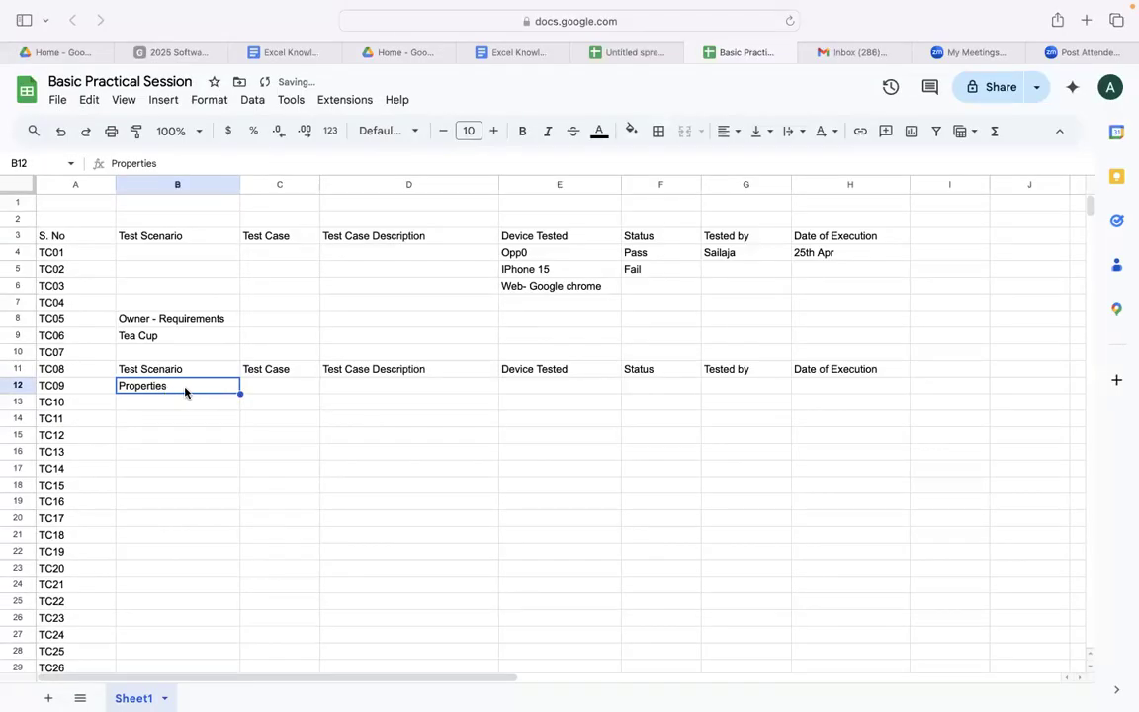
left_click(262, 388)
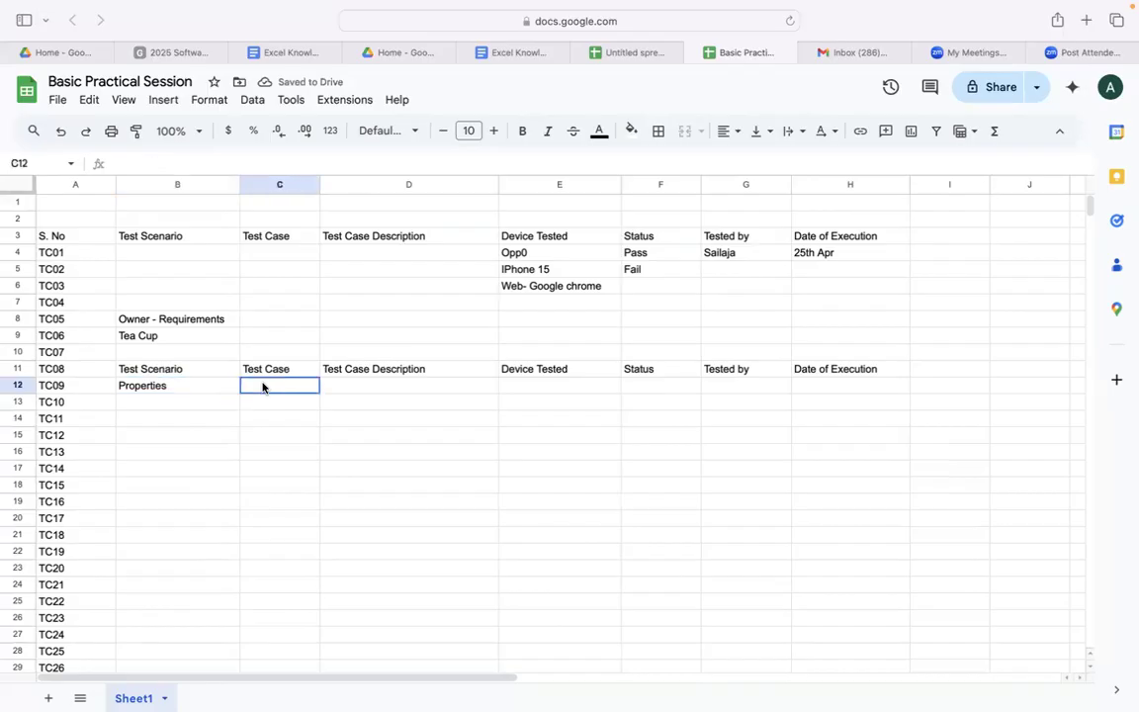
double_click(262, 387)
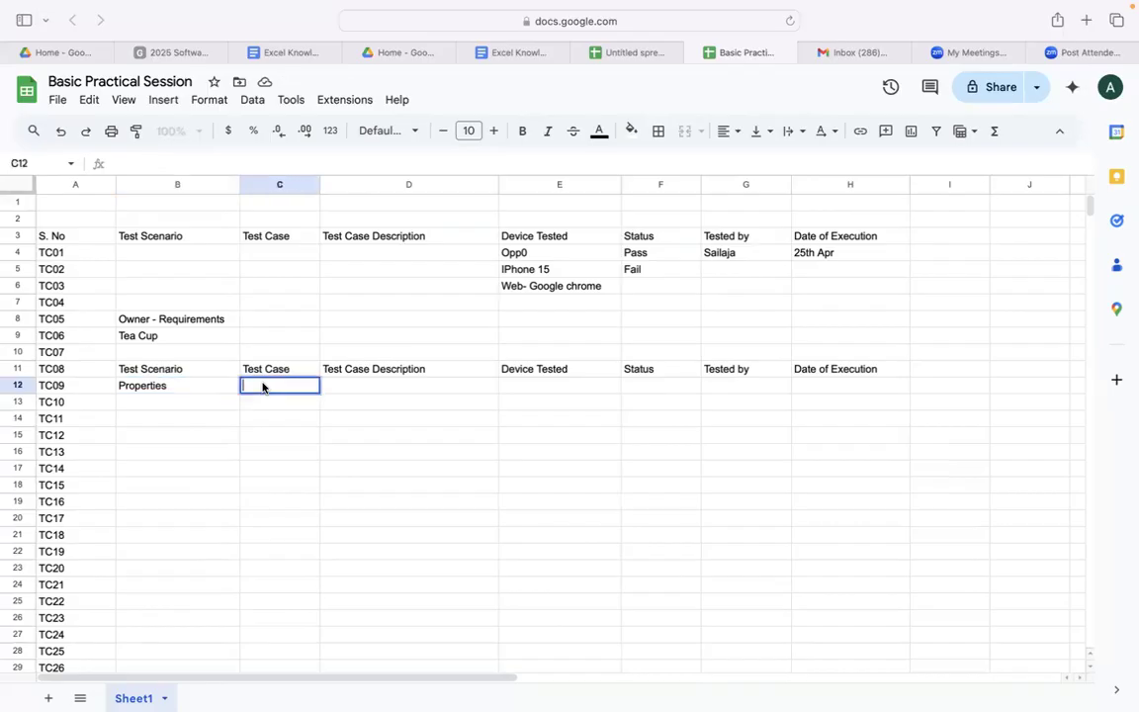
type("Height")
left_click(274, 416)
left_click(274, 402)
type("Weight")
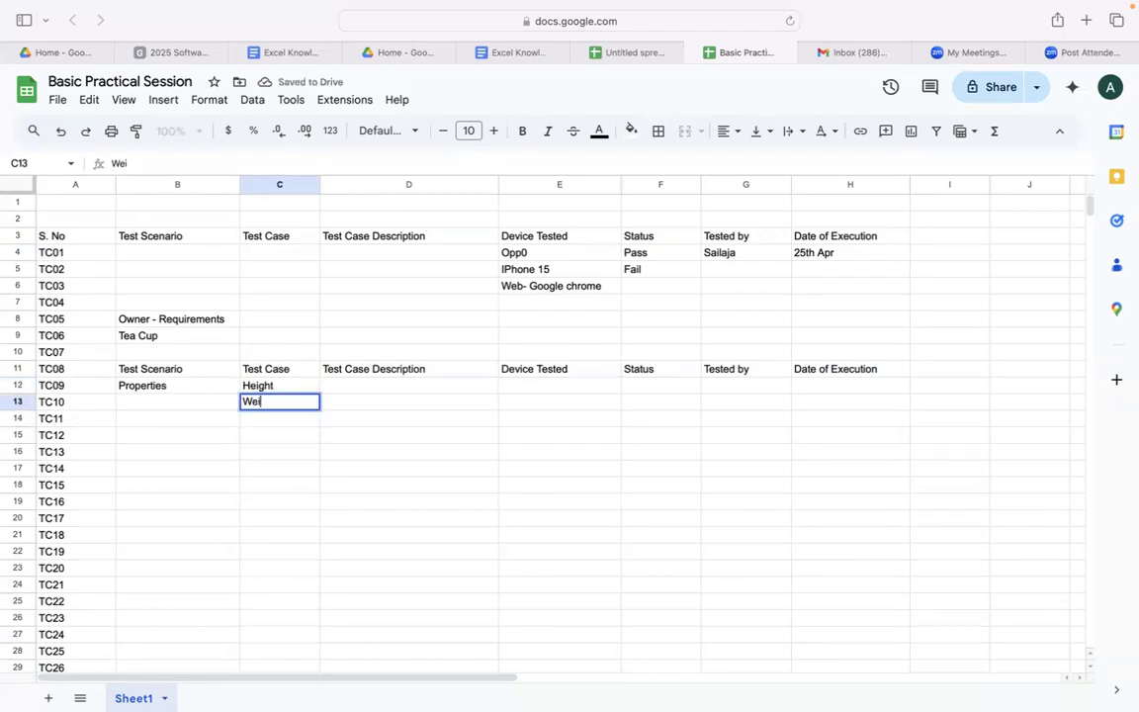
left_click(280, 435)
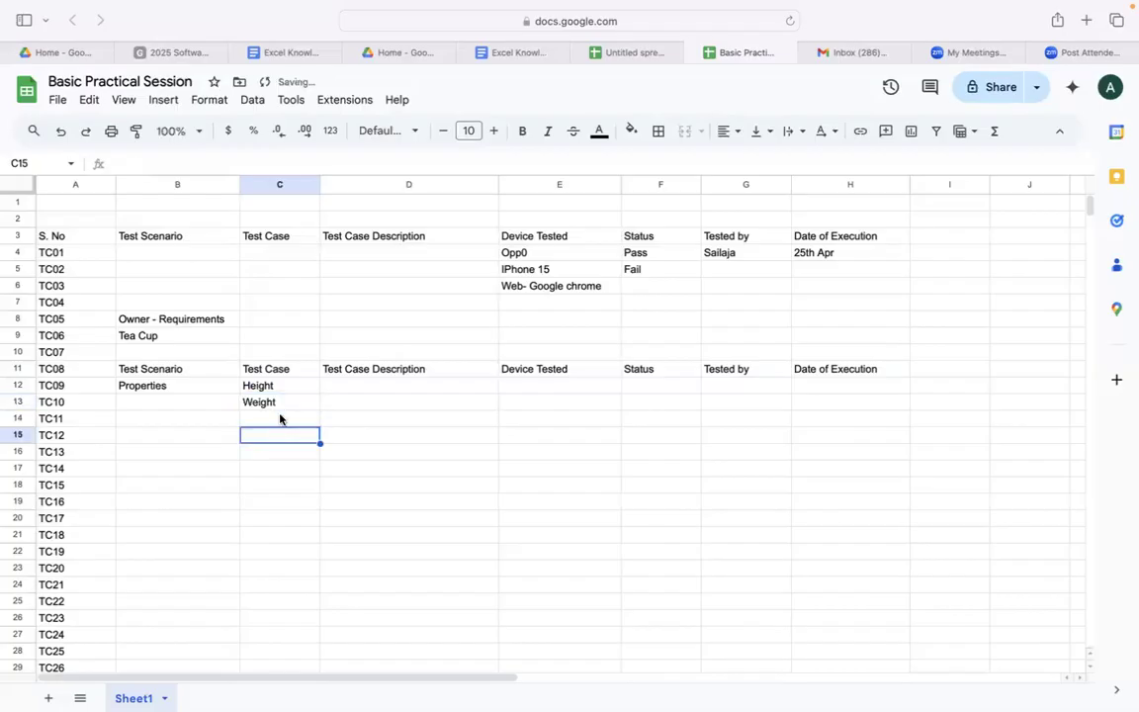
Enter "Surface" in C14 and "Holiding Ring" in C15, continuing the test cases for Properties.
left_click(280, 418)
type("Surface")
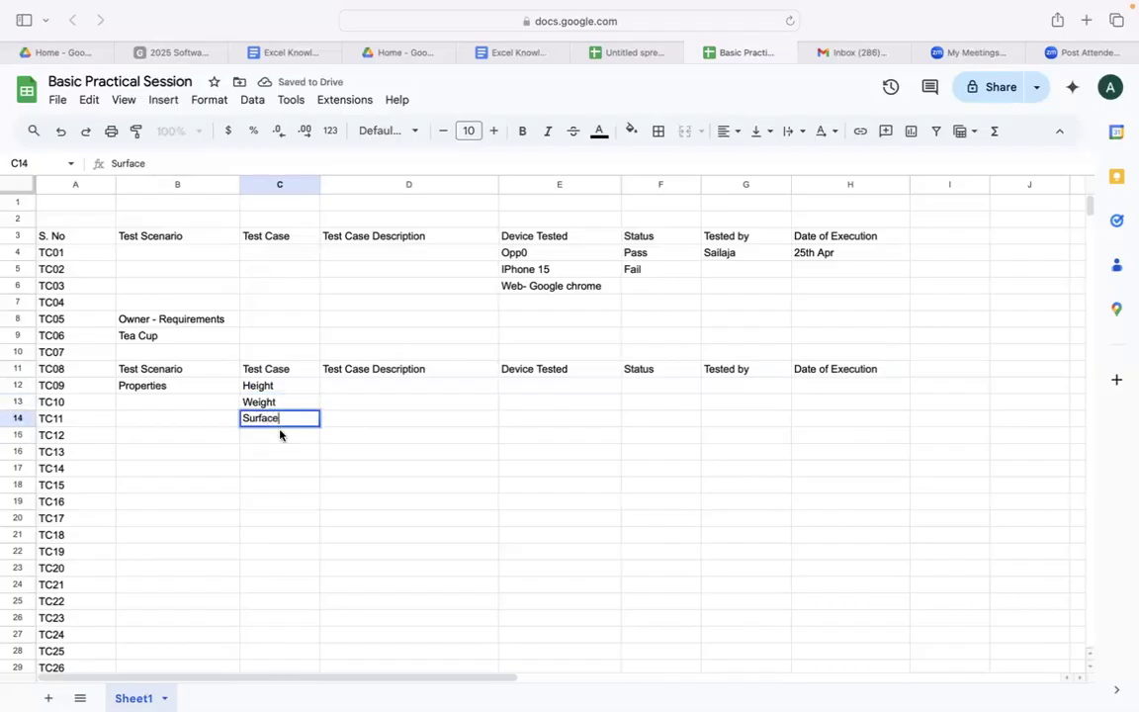
left_click(285, 485)
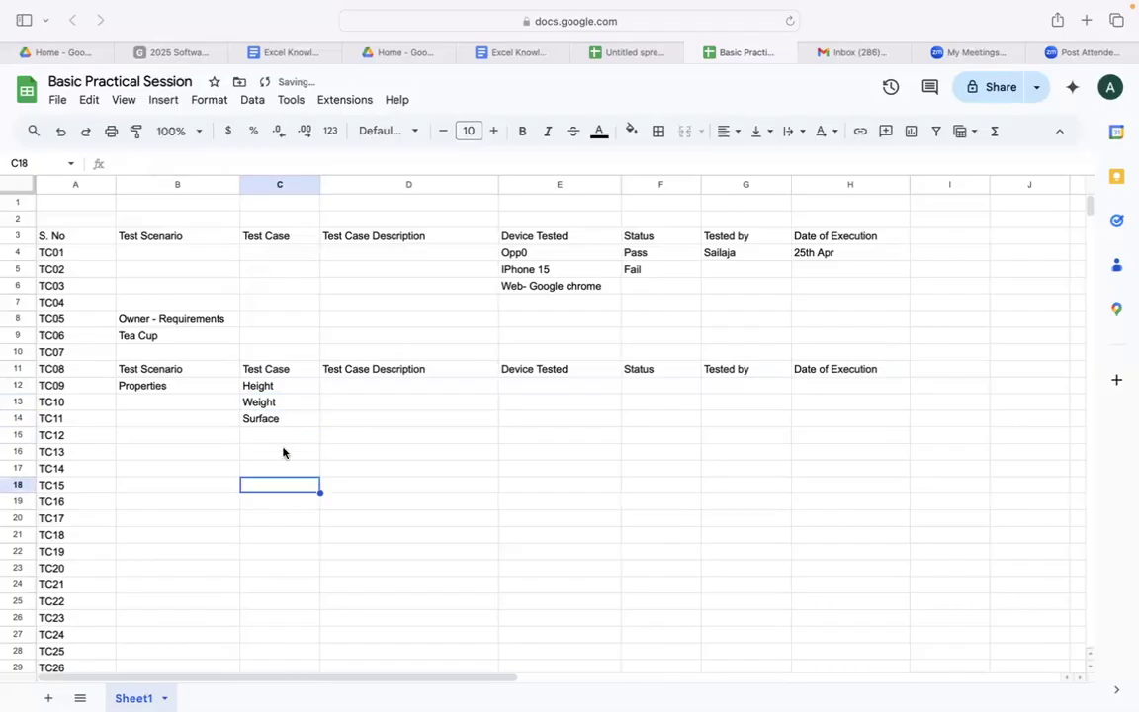
left_click(278, 436)
type("Holiding ")
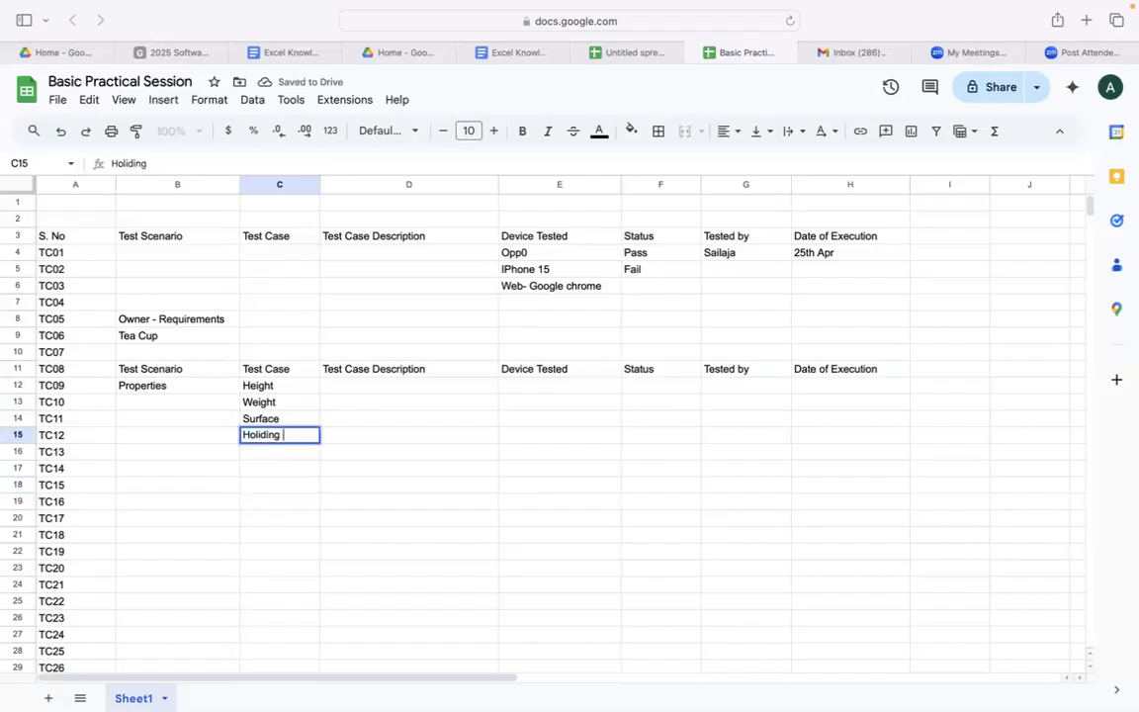
type("Ring")
left_click(286, 487)
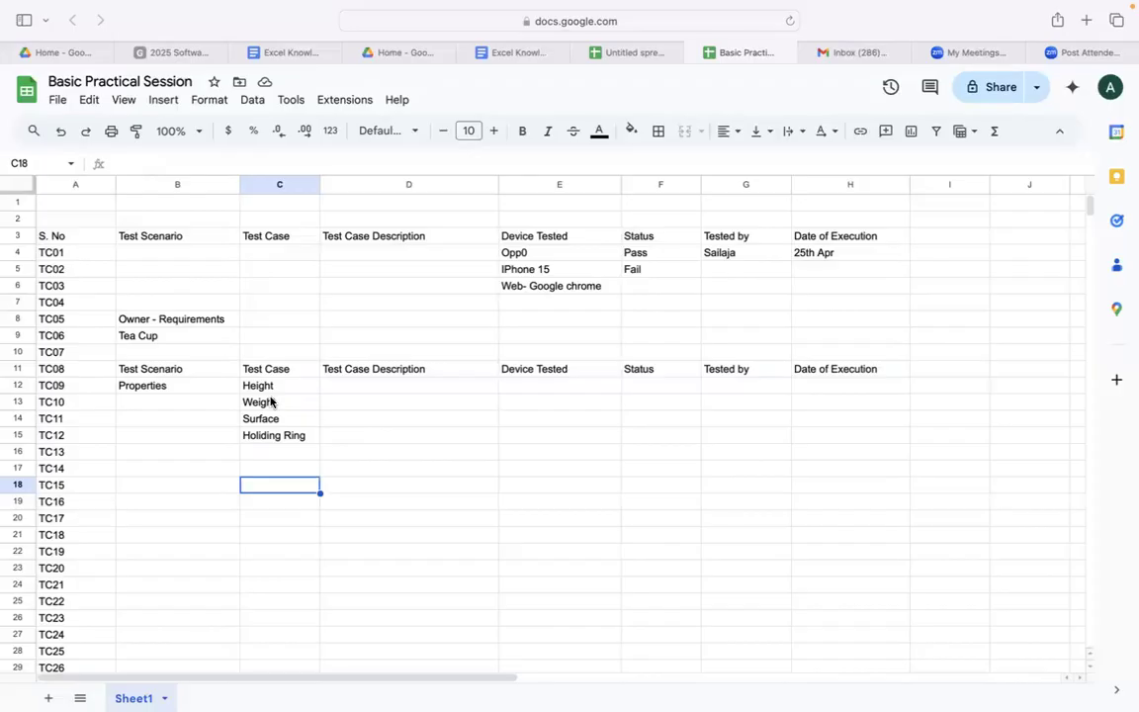
Enter "Heat Capacity" in B16 as a second test scenario under Properties.
left_click(173, 385)
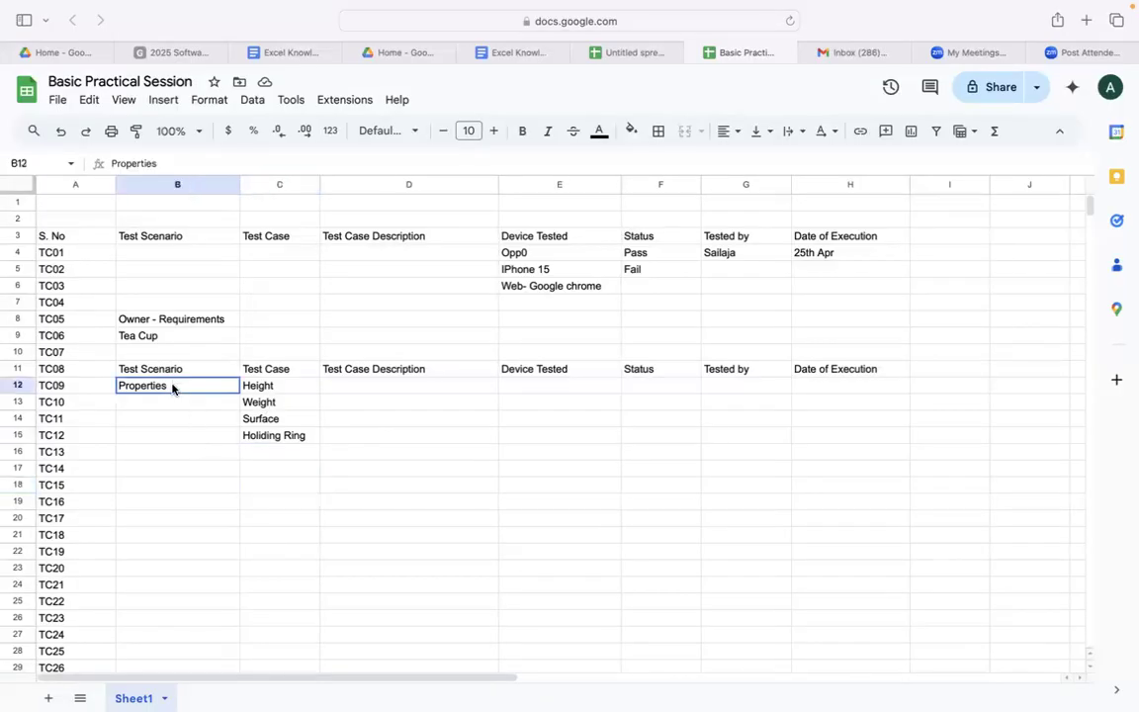
left_click(194, 468)
left_click(194, 458)
type("Heat")
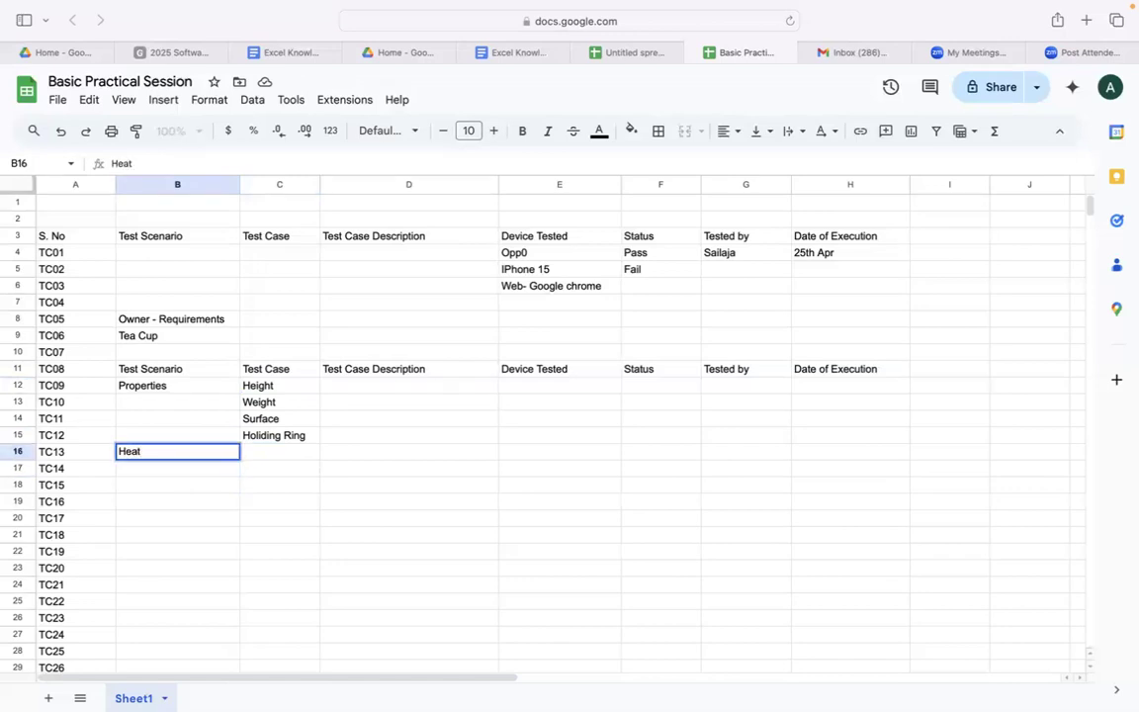
type(" CapaCITY")
key("BackSpace")
key("BackSpace")
key("BackSpace")
key("BackSpace")
type("city")
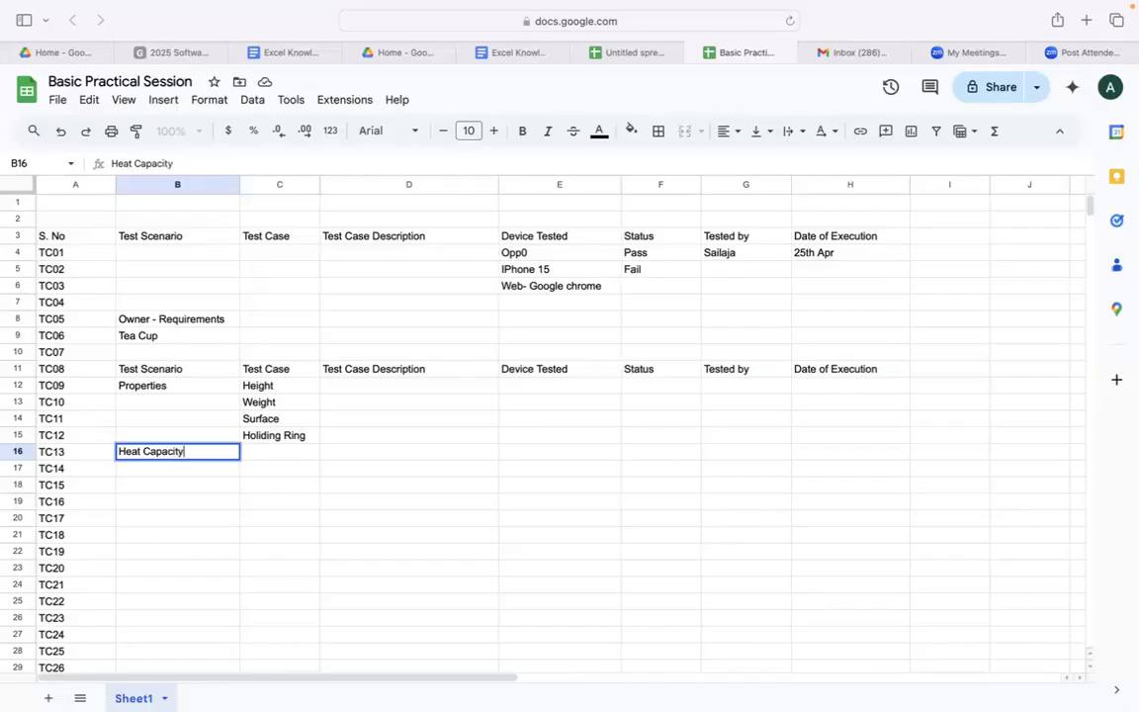
Enter "Max Temp" in C16 and "Min Temp" in C17 as the test cases for Heat Capacity.
left_click(258, 453)
type("M")
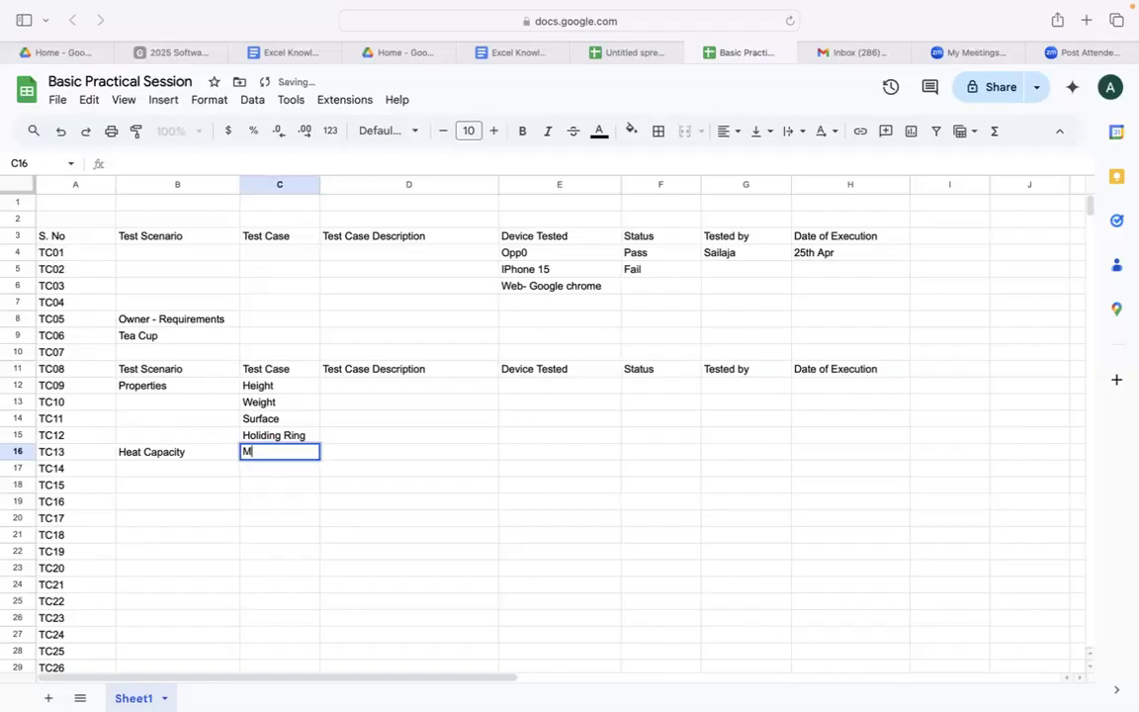
type("ax Temp")
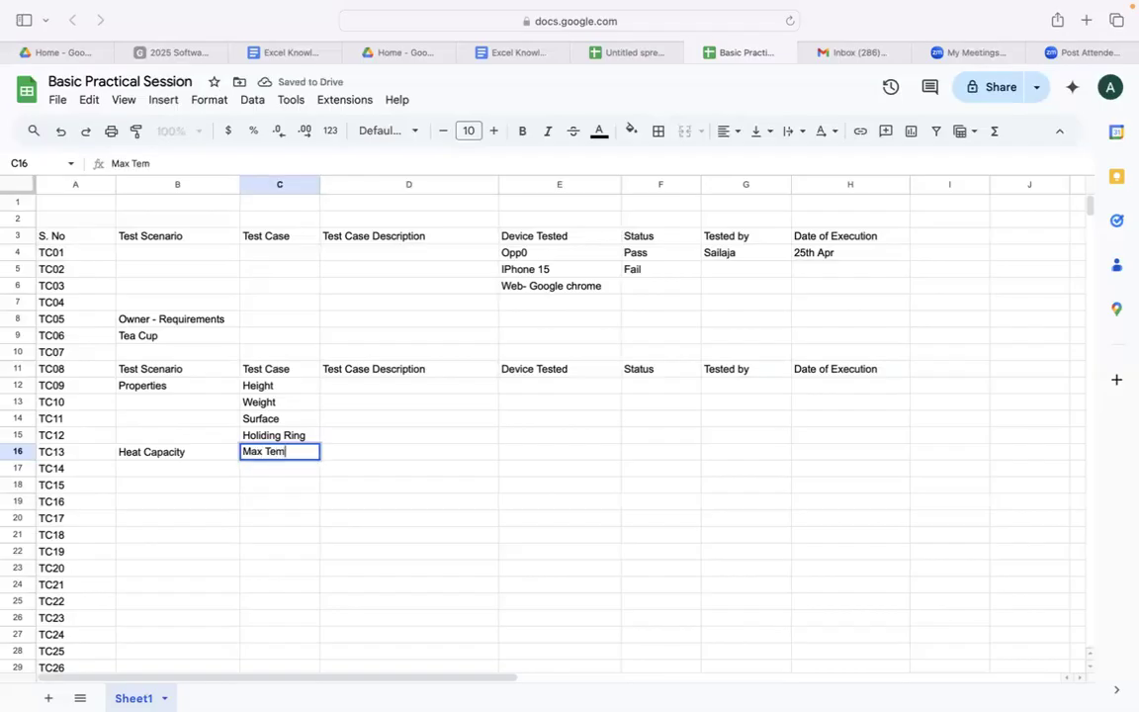
left_click(269, 469)
type("Min")
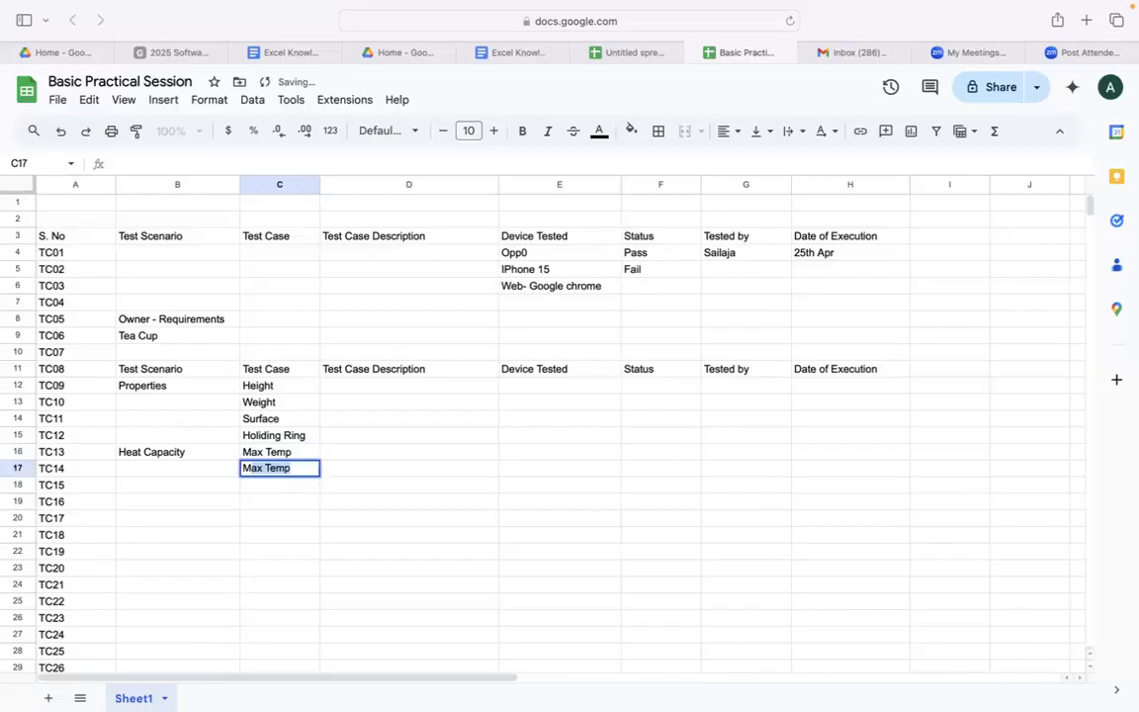
type(" Temp")
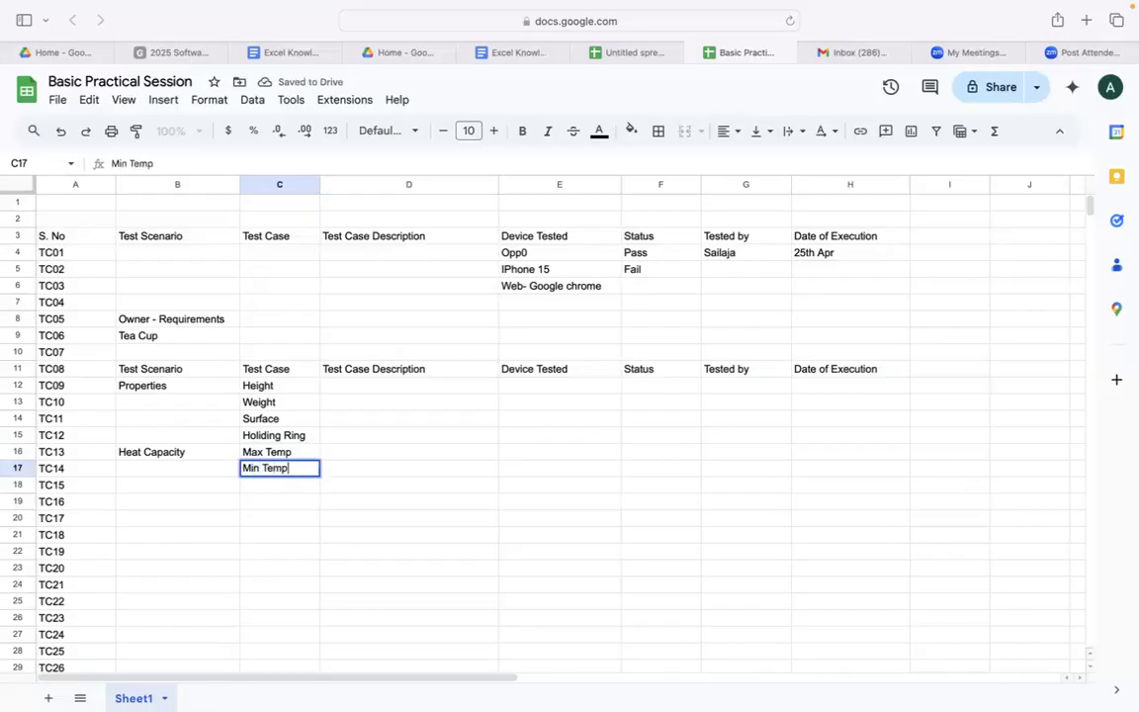
Enter two more test scenarios: "Durability" in B18 and "VOlume" in B20.
left_click(192, 490)
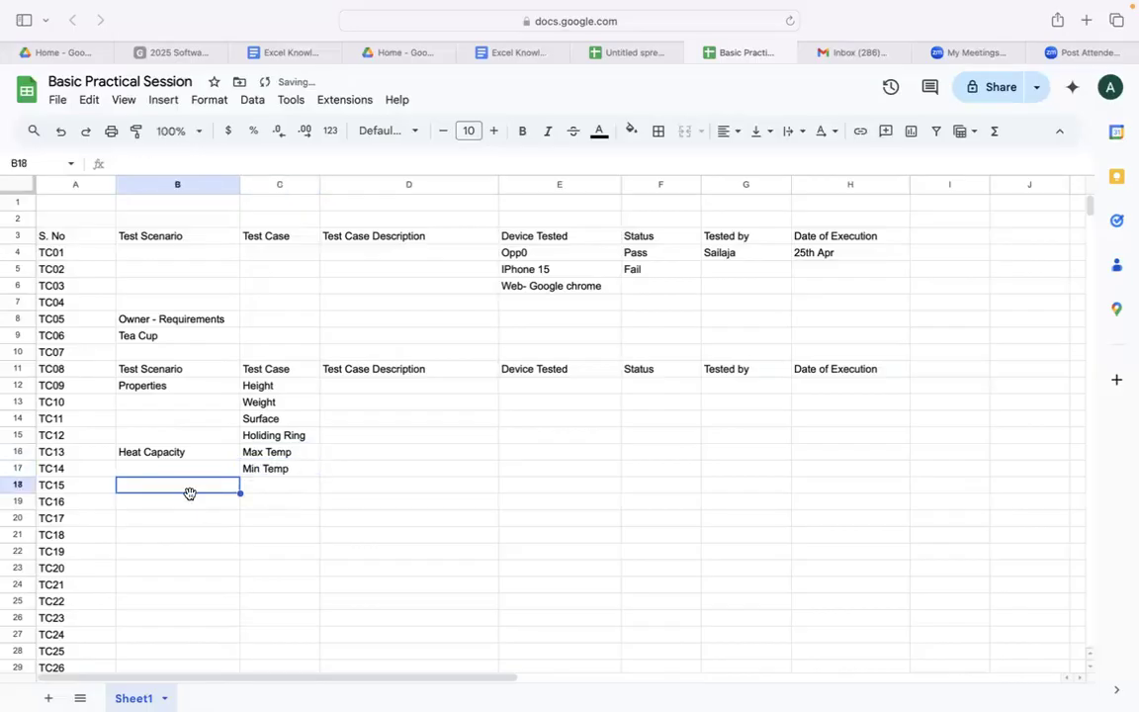
type("D")
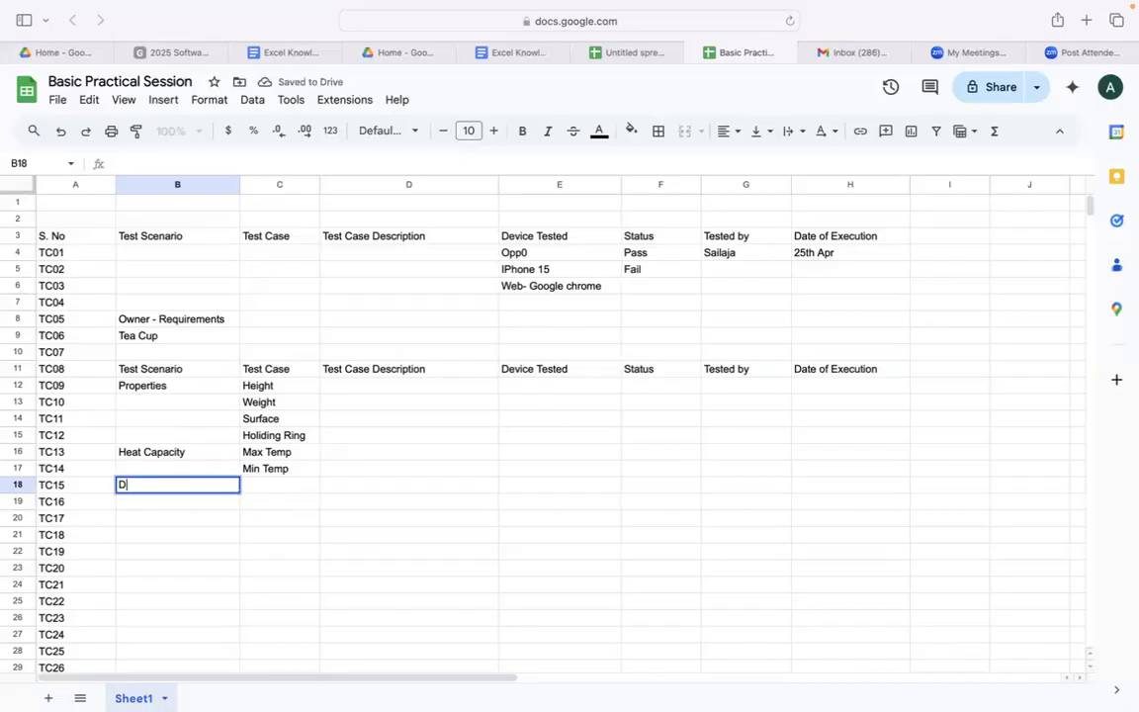
type("urability")
left_click(208, 557)
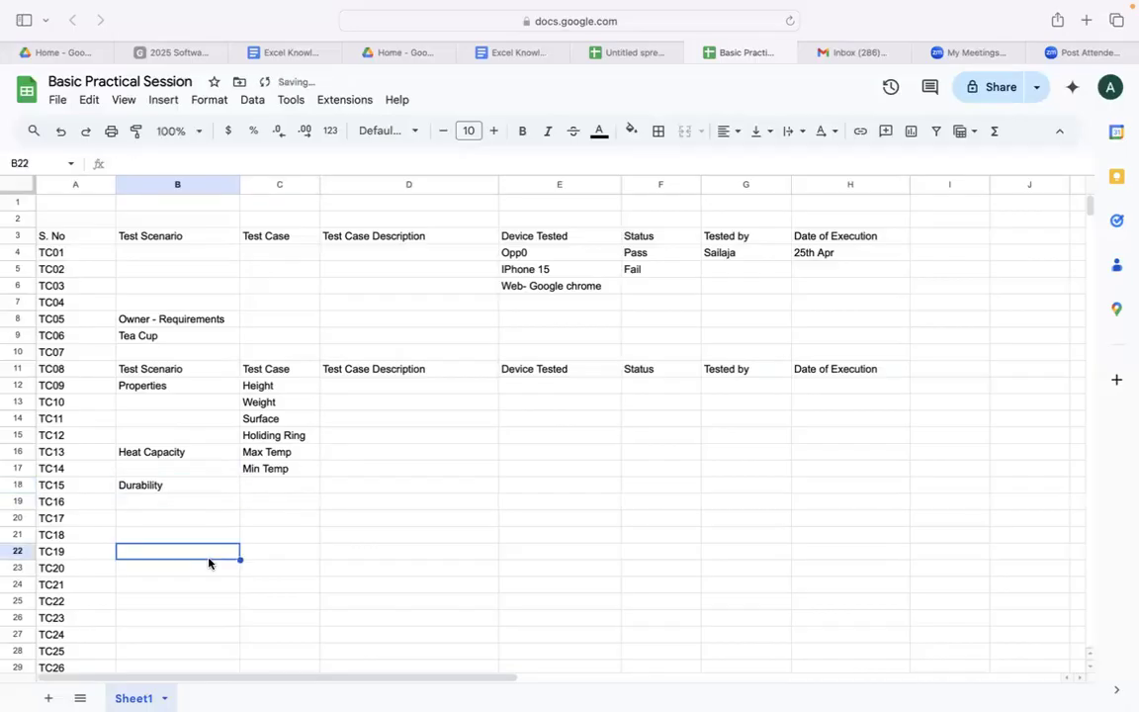
left_click(254, 485)
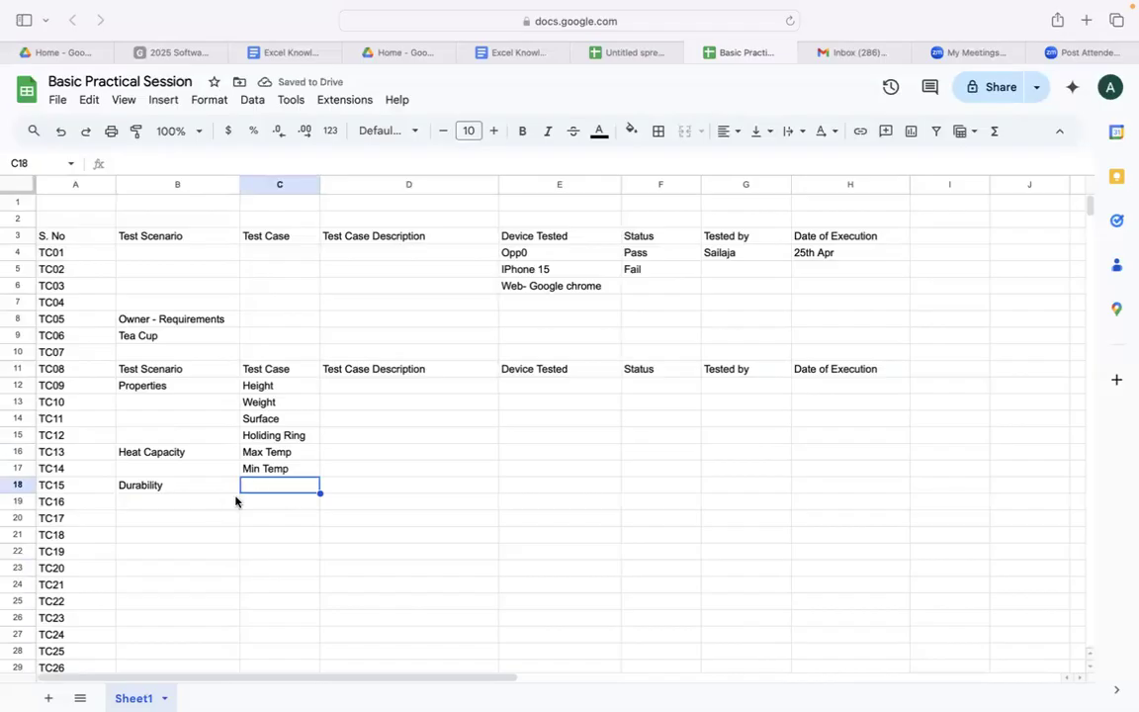
left_click(168, 520)
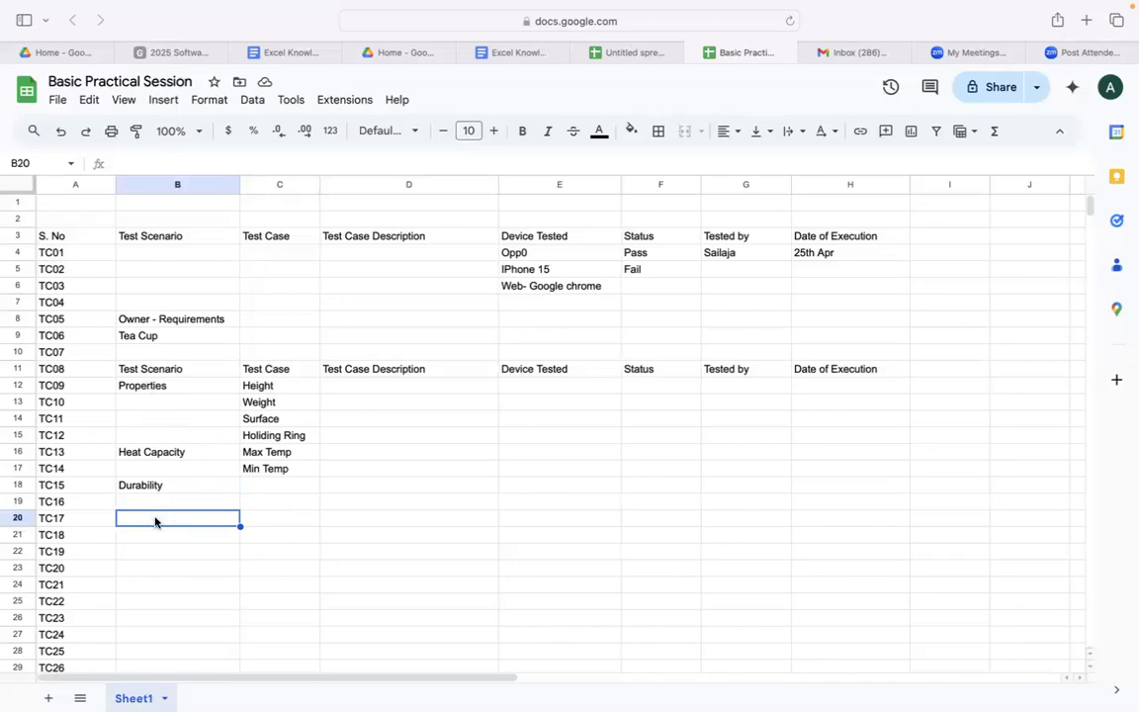
type("VOlume")
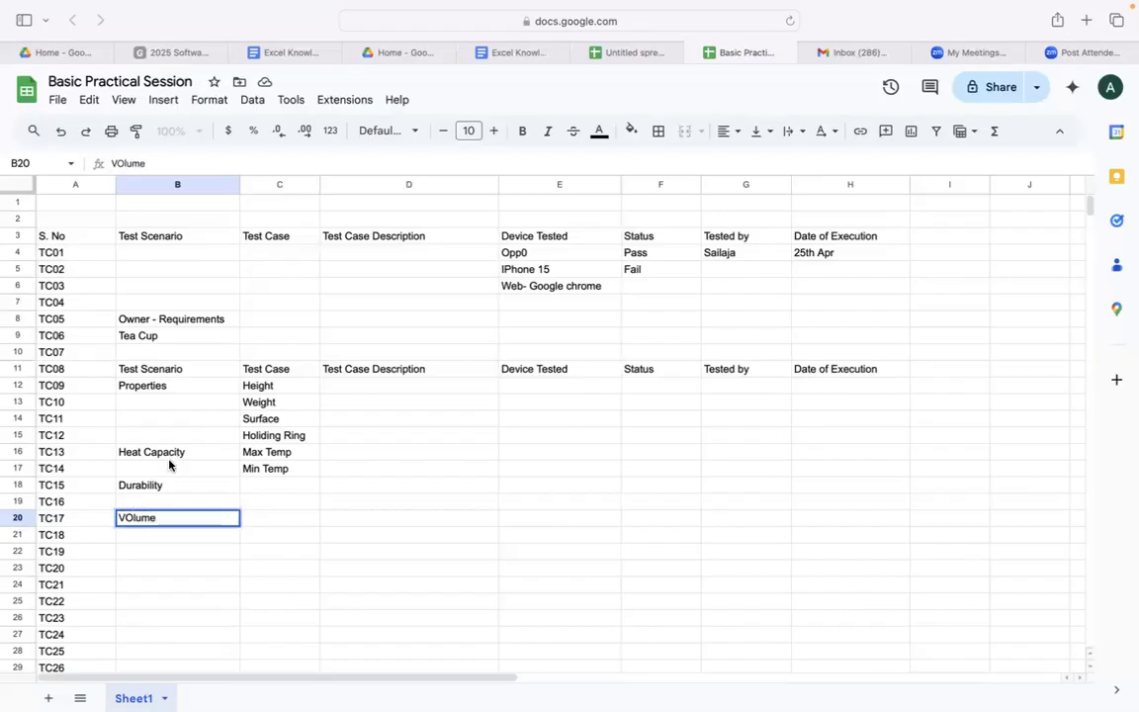
Insert one blank row above row 16, which holds the Heat Capacity scenario.
left_click(20, 452)
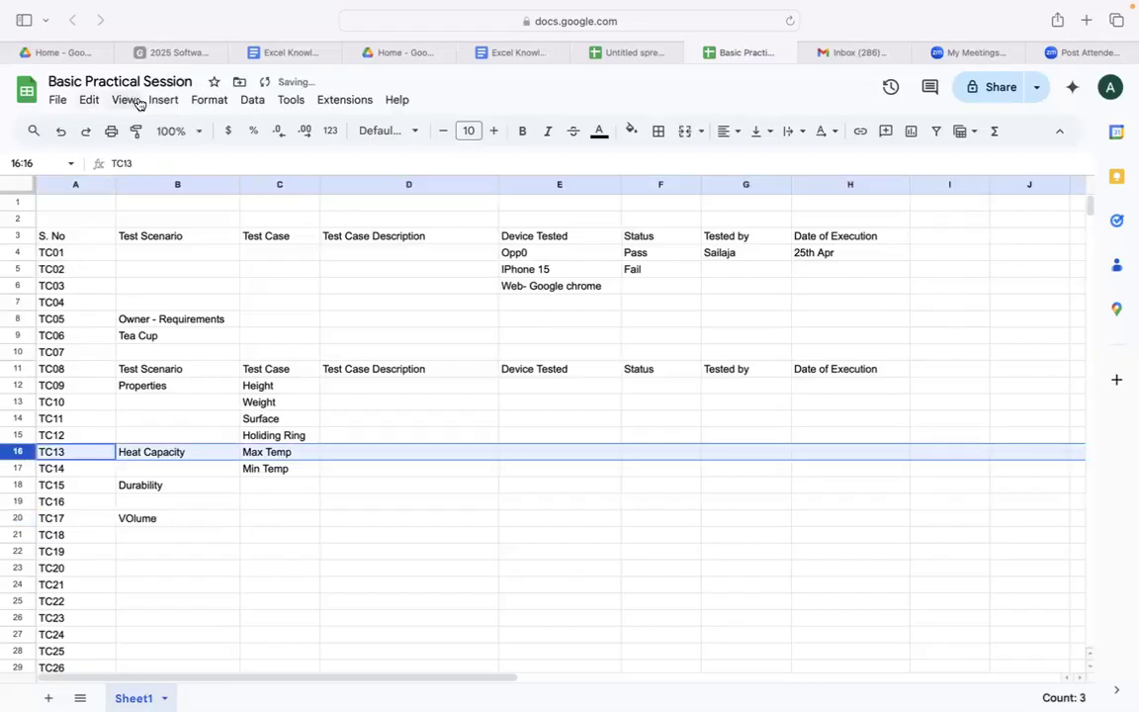
left_click(161, 100)
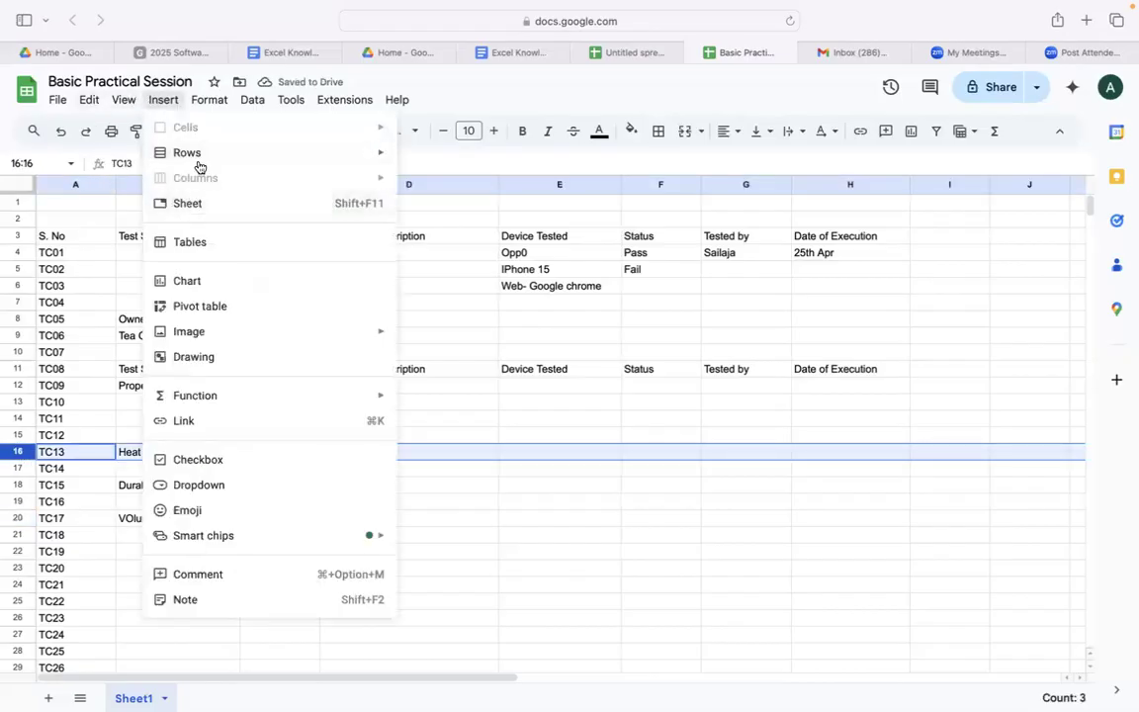
mouse_move(201, 155)
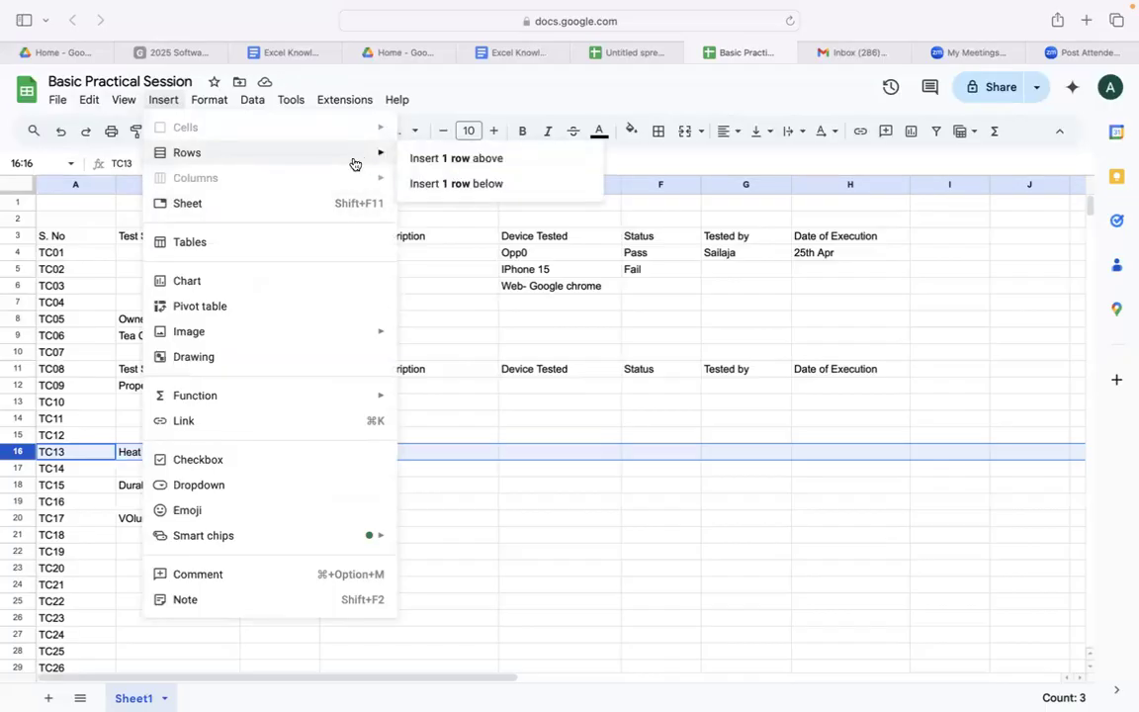
left_click(438, 164)
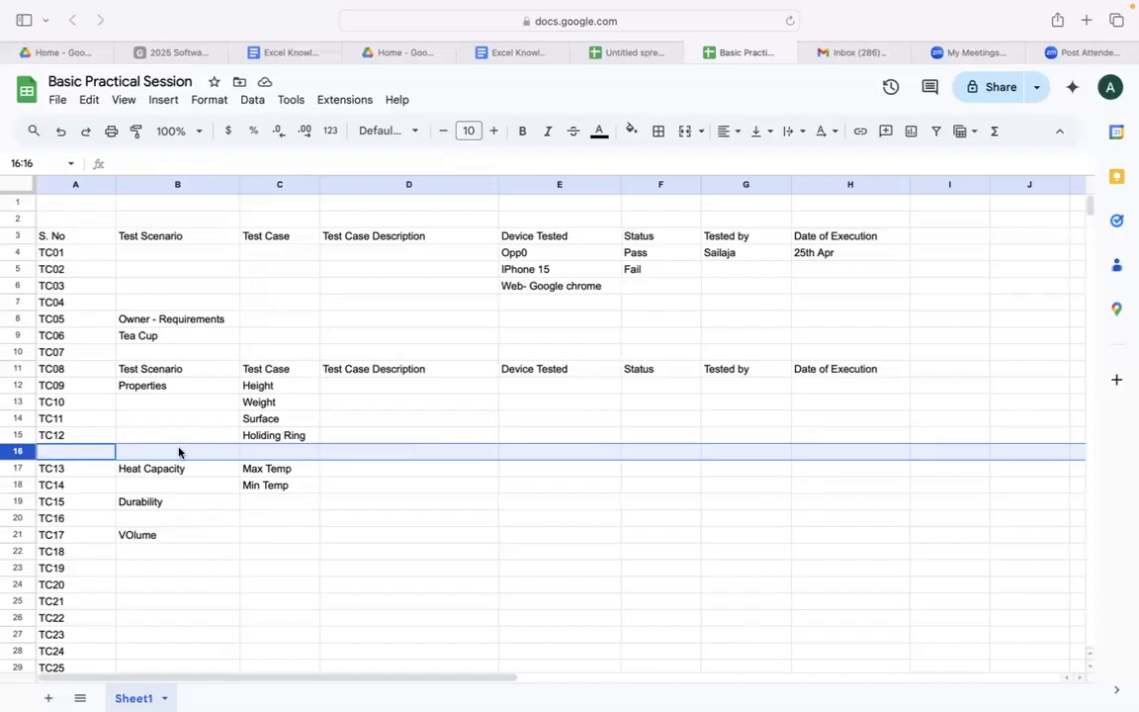
Enter "Material" in C16 as a further test case for Properties.
left_click(179, 451)
type("M")
key("BackSpace")
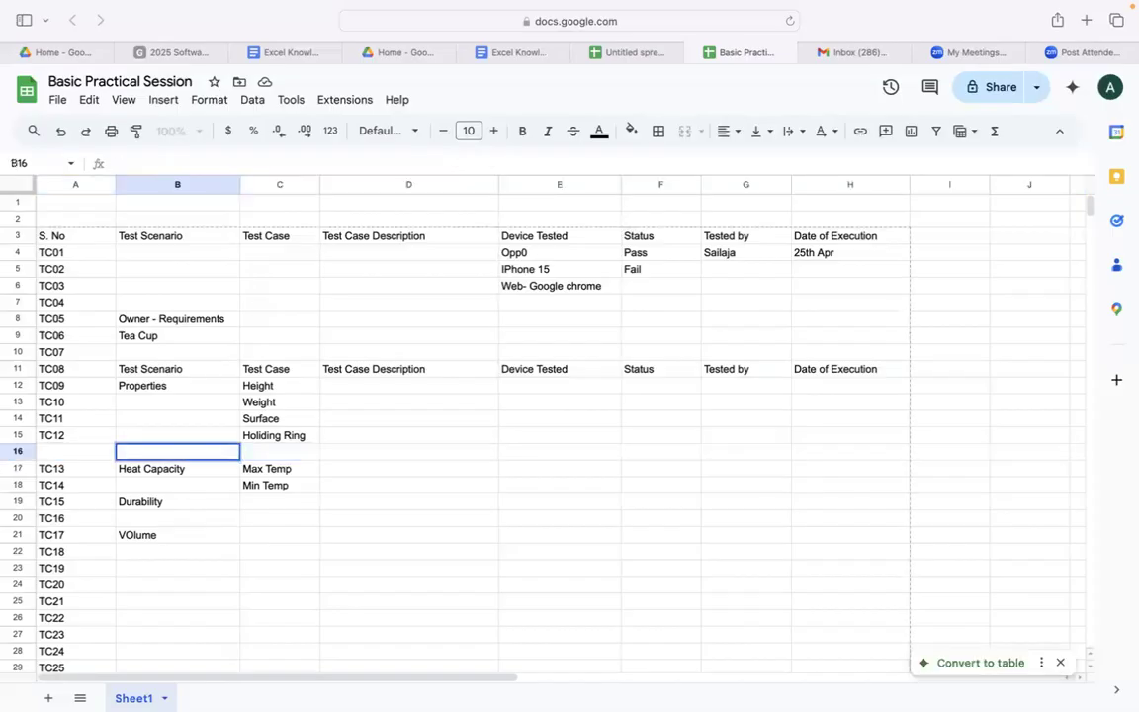
left_click(280, 451)
type("Material")
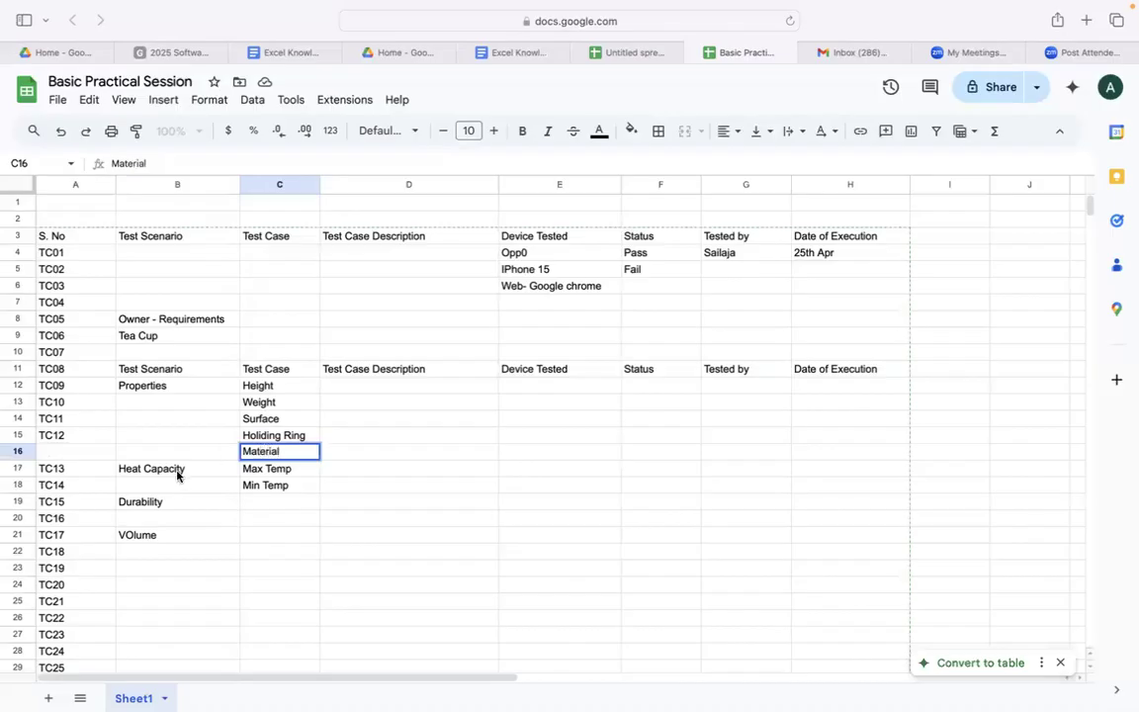
left_click(170, 537)
Insert one blank row above row 17, between Material and the Heat Capacity scenario.
left_click(11, 474)
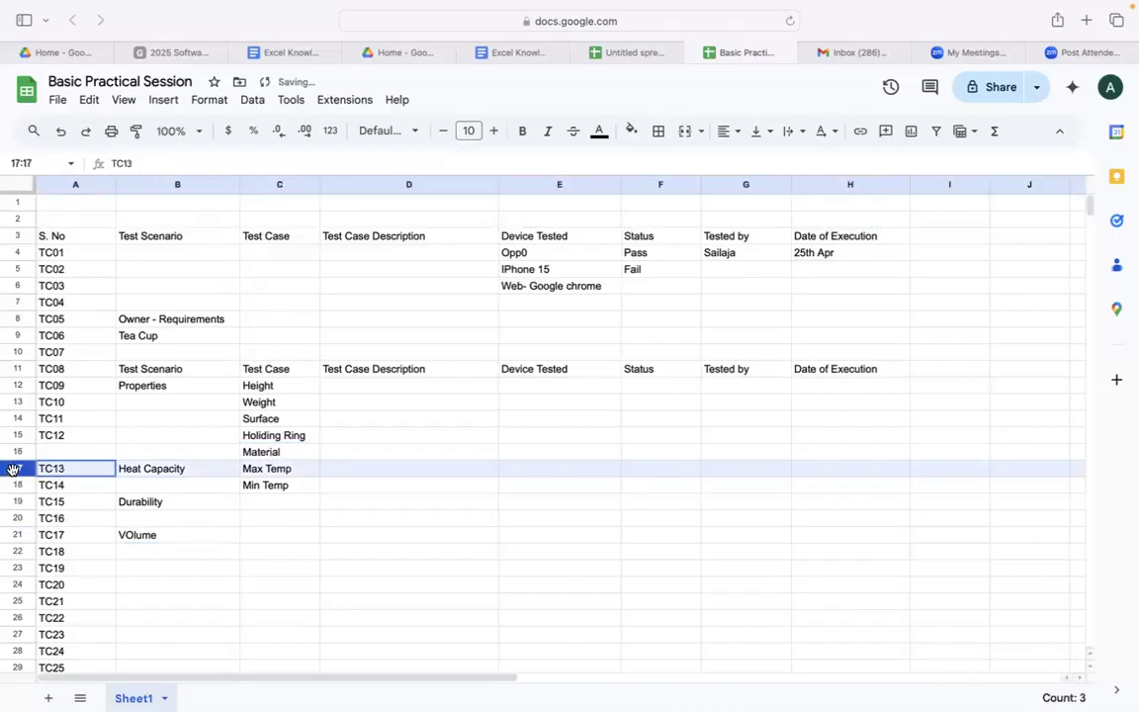
left_click(163, 102)
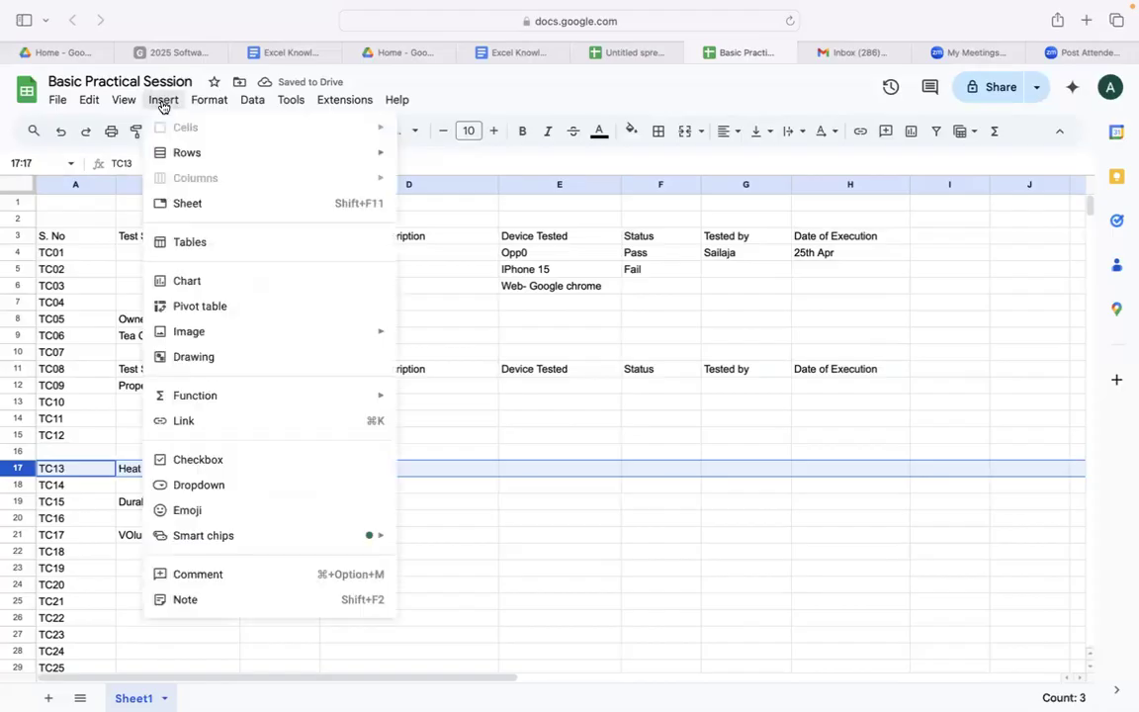
mouse_move(326, 152)
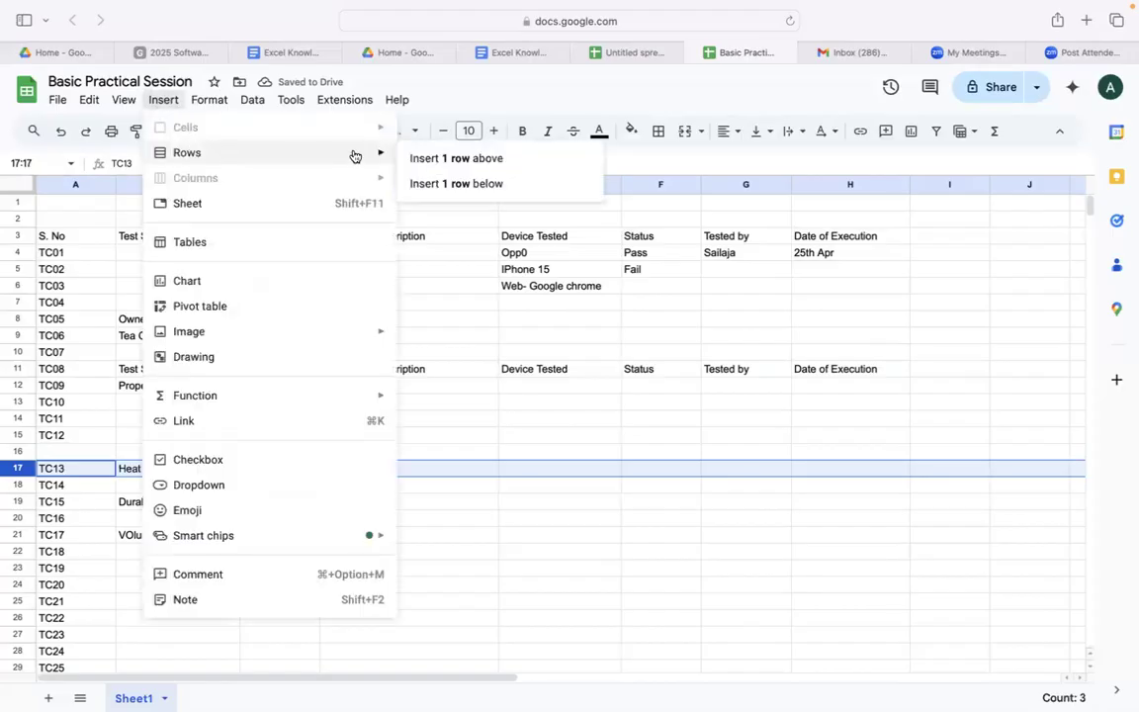
left_click(437, 163)
Enter "Look" in C17 directly below the Material test case.
left_click(269, 472)
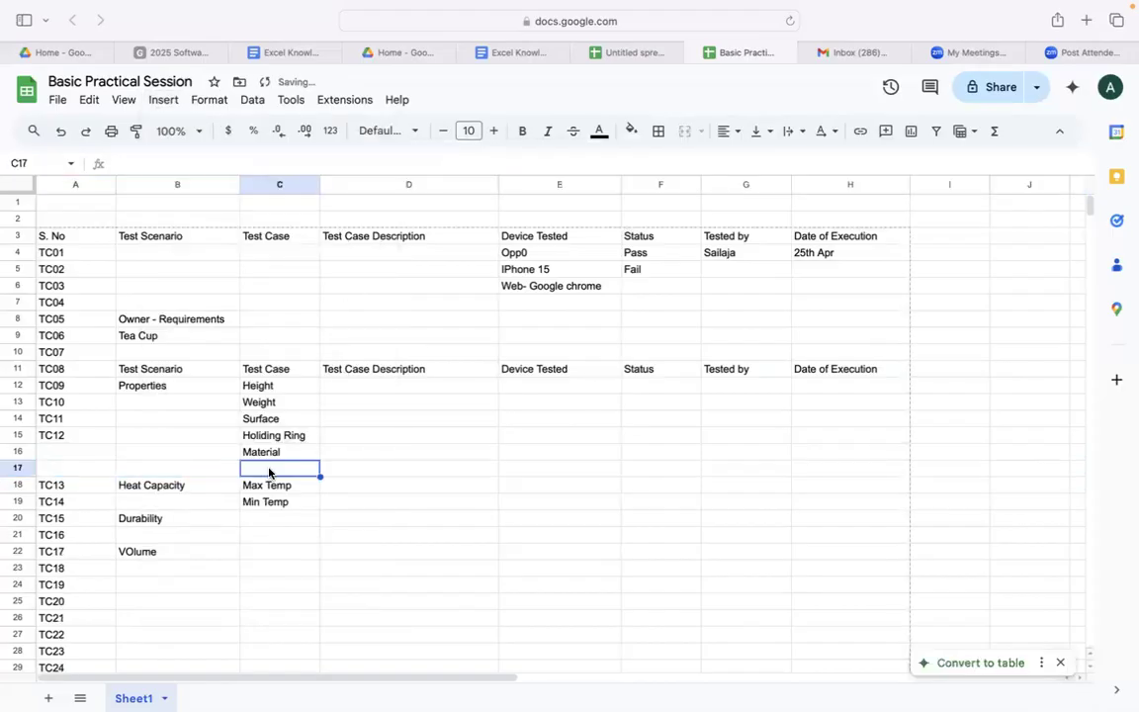
key("Return")
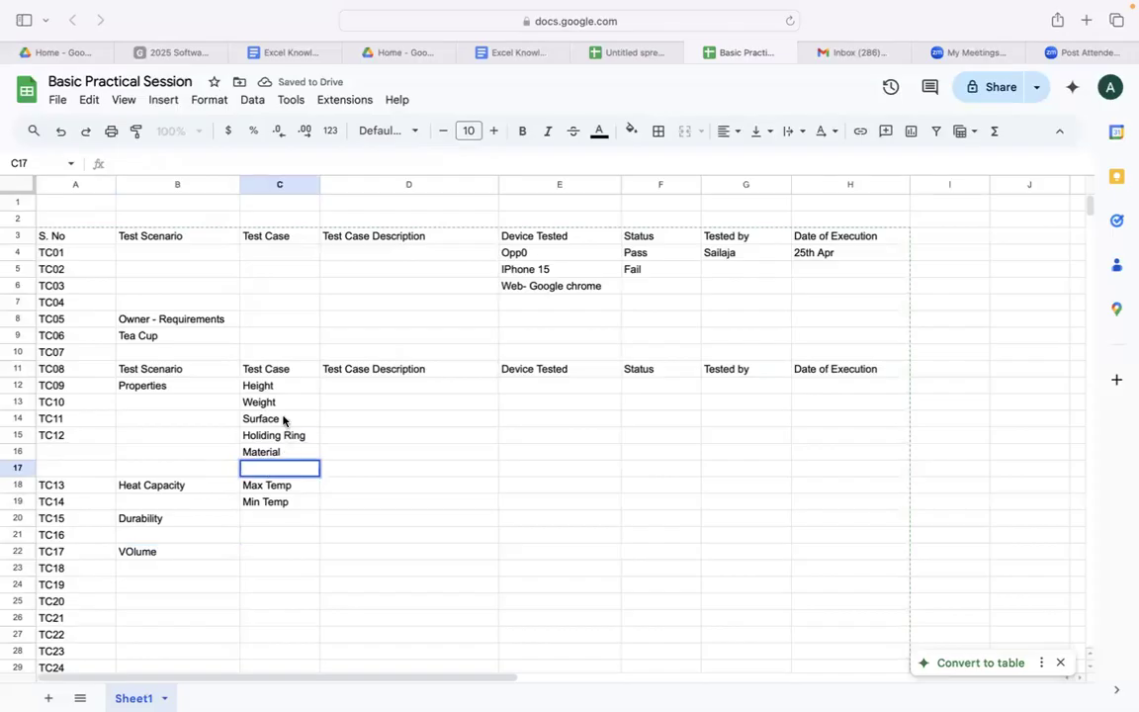
left_click(283, 419)
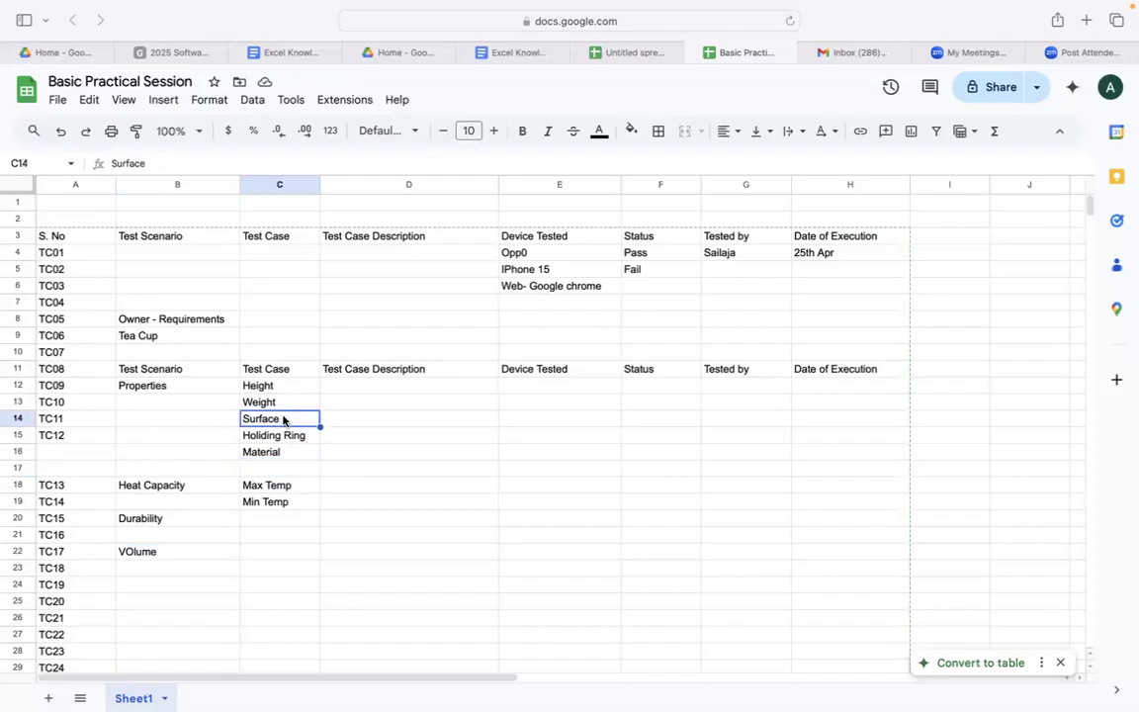
left_click(267, 470)
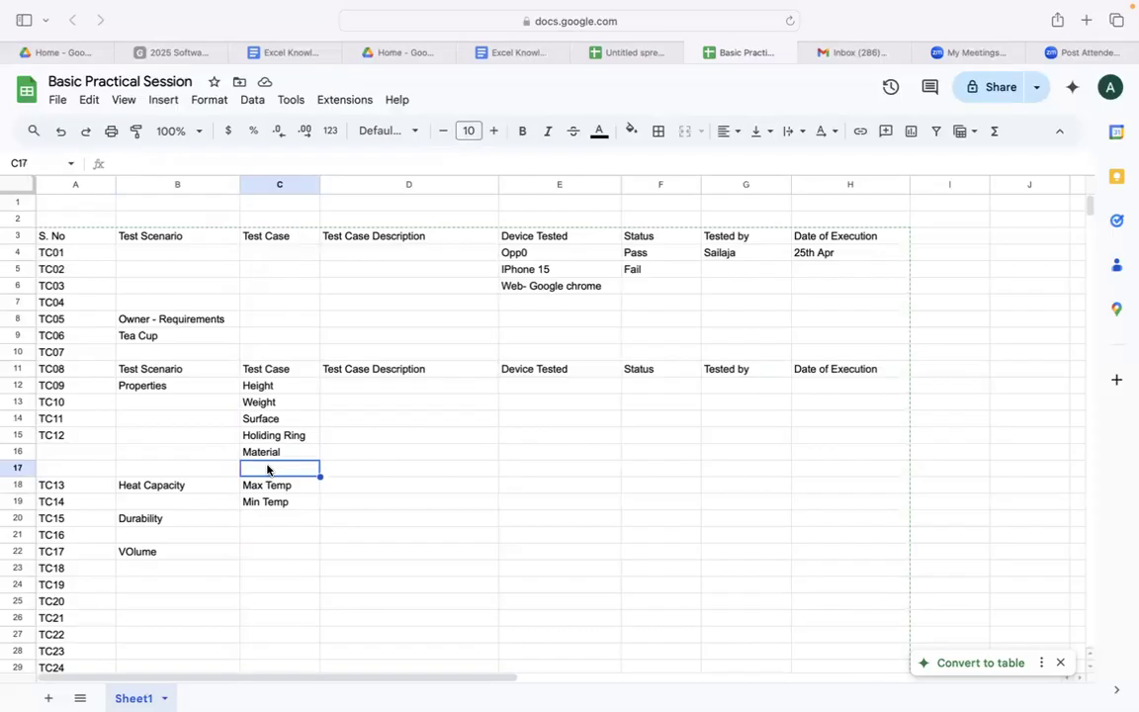
type("Look")
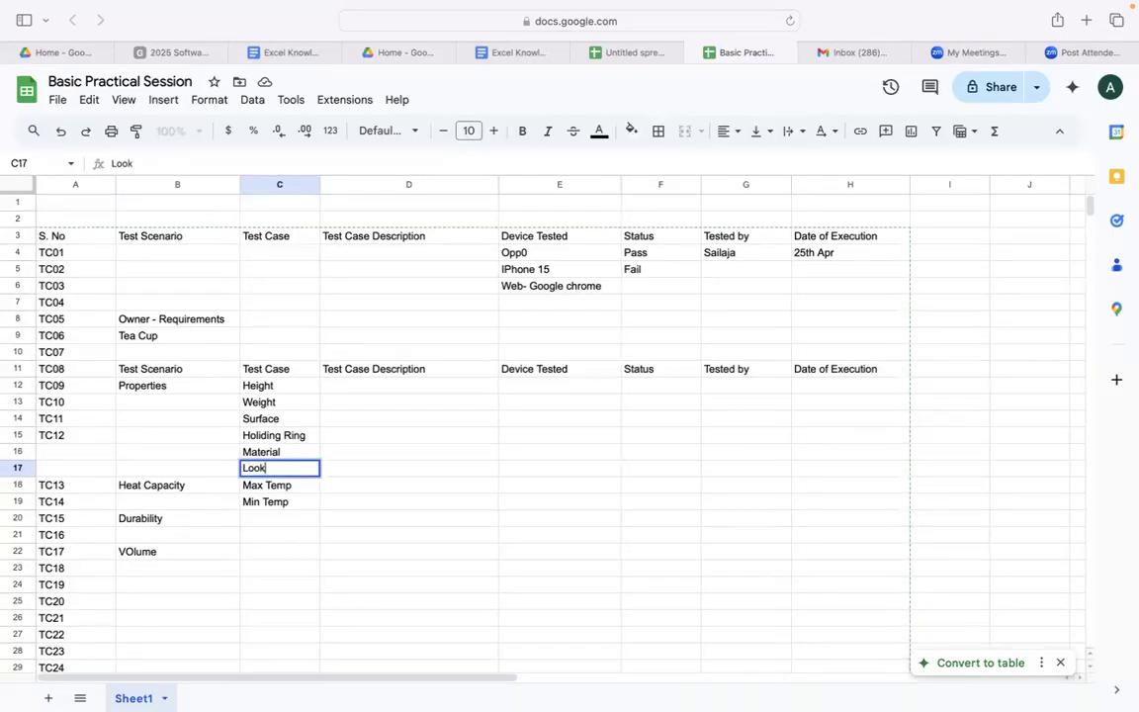
left_click(291, 537)
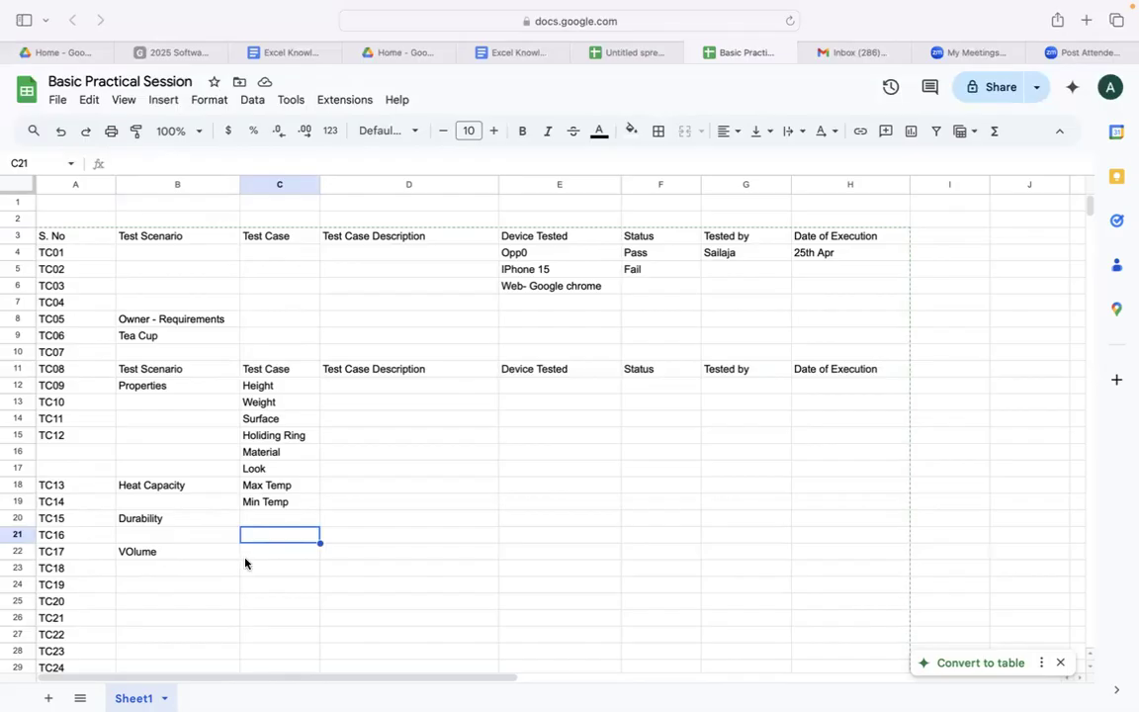
Extend the test case text in C17 to "Look design".
left_click(265, 472)
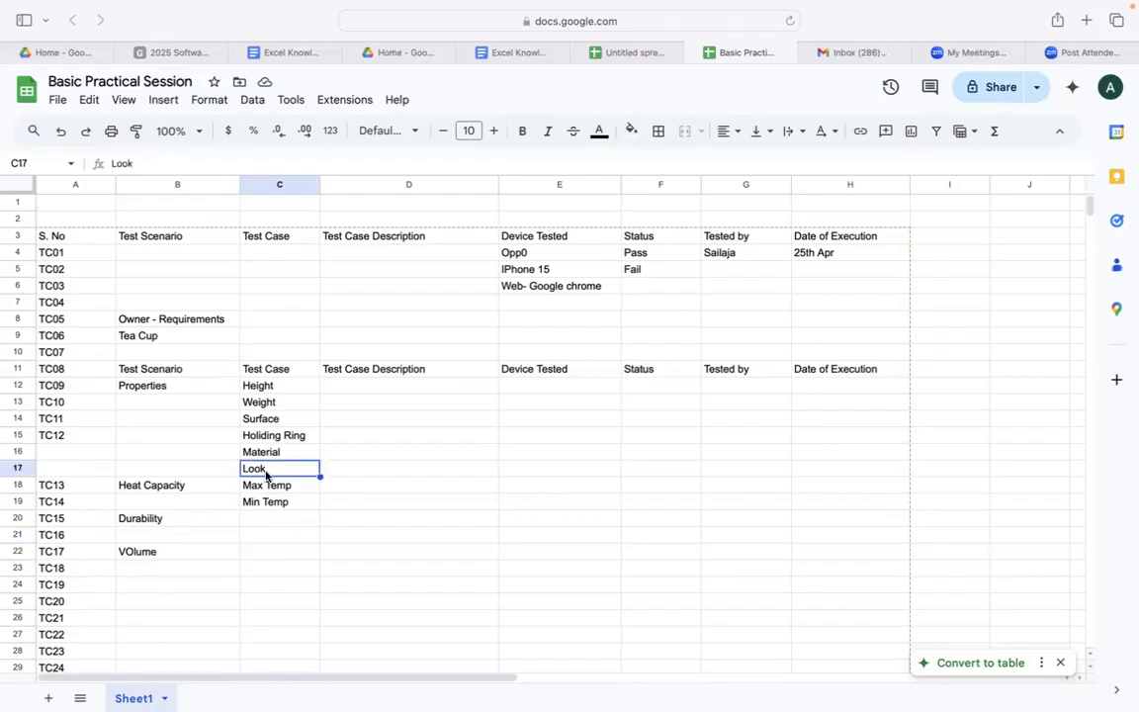
double_click(268, 474)
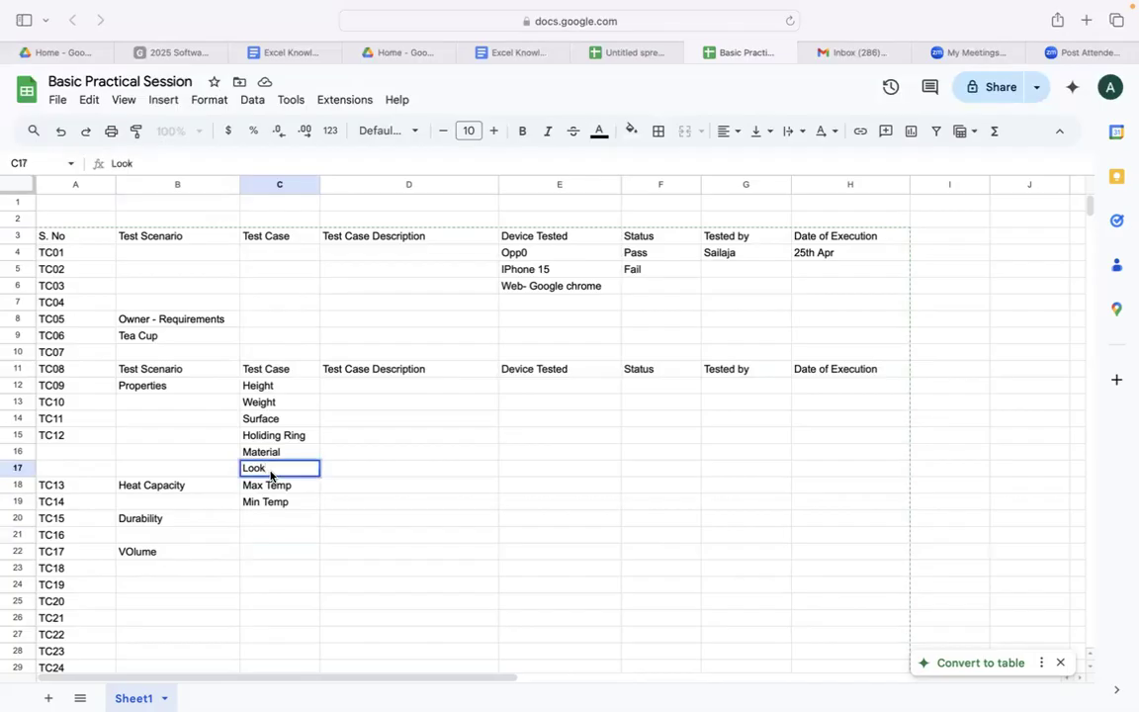
type("design")
left_click(20, 484)
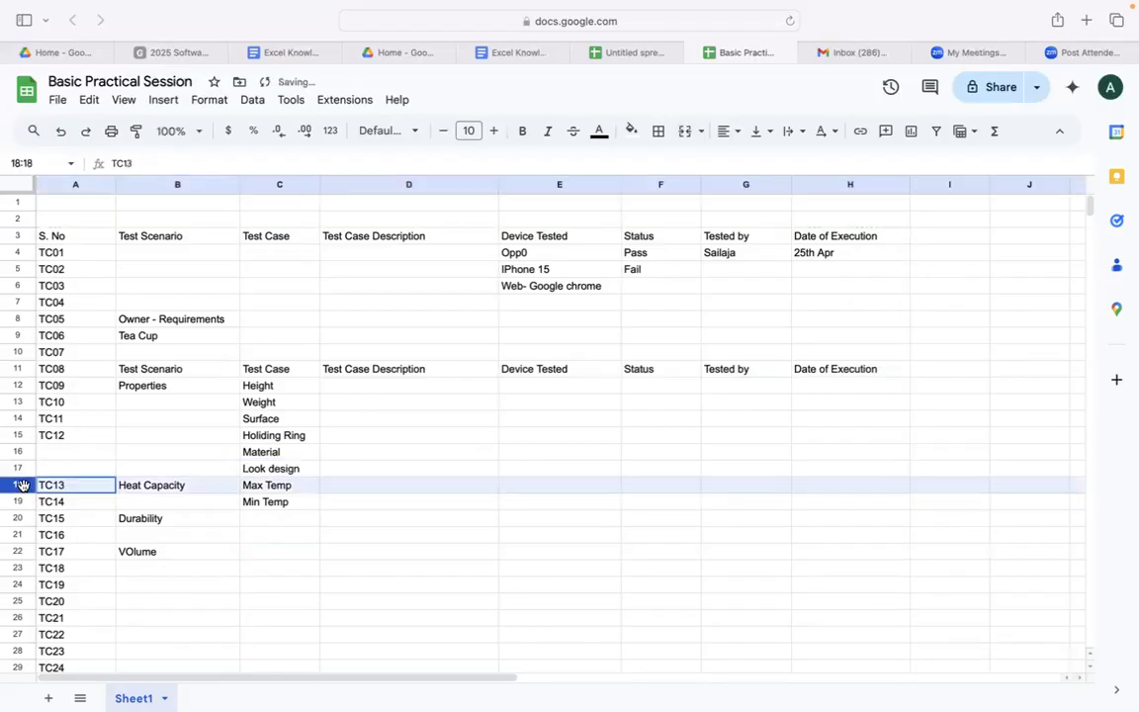
Insert one blank row above row 18, between Look design and the Heat Capacity scenario.
left_click(172, 106)
mouse_move(360, 154)
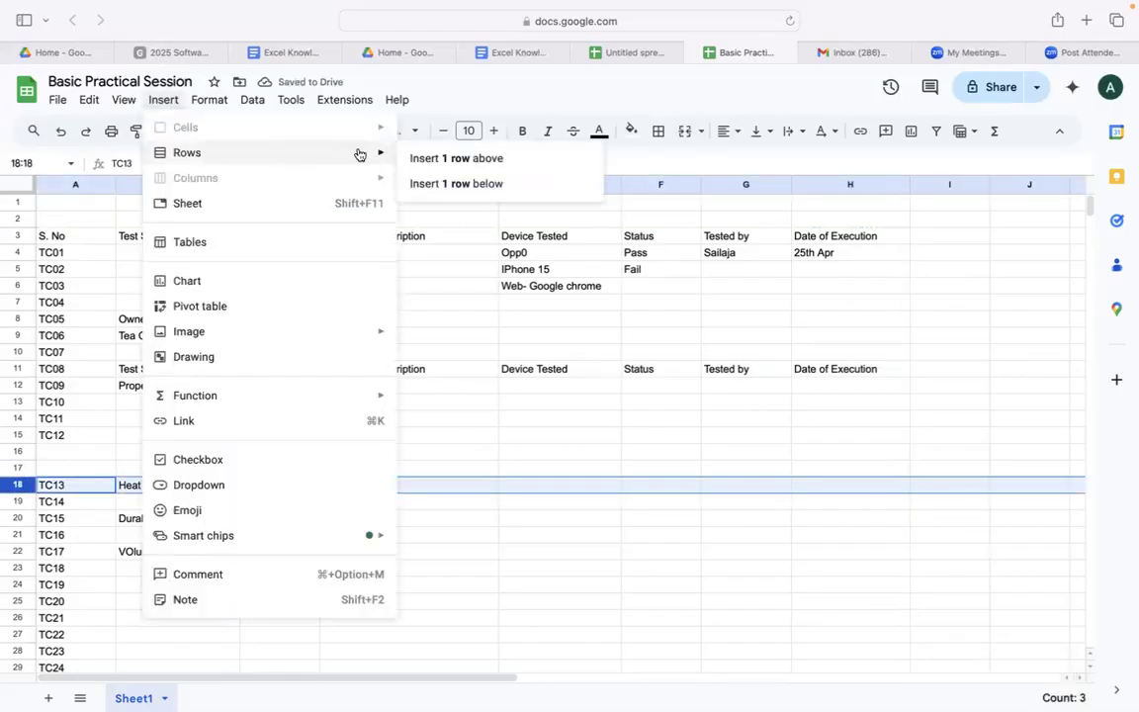
left_click(425, 158)
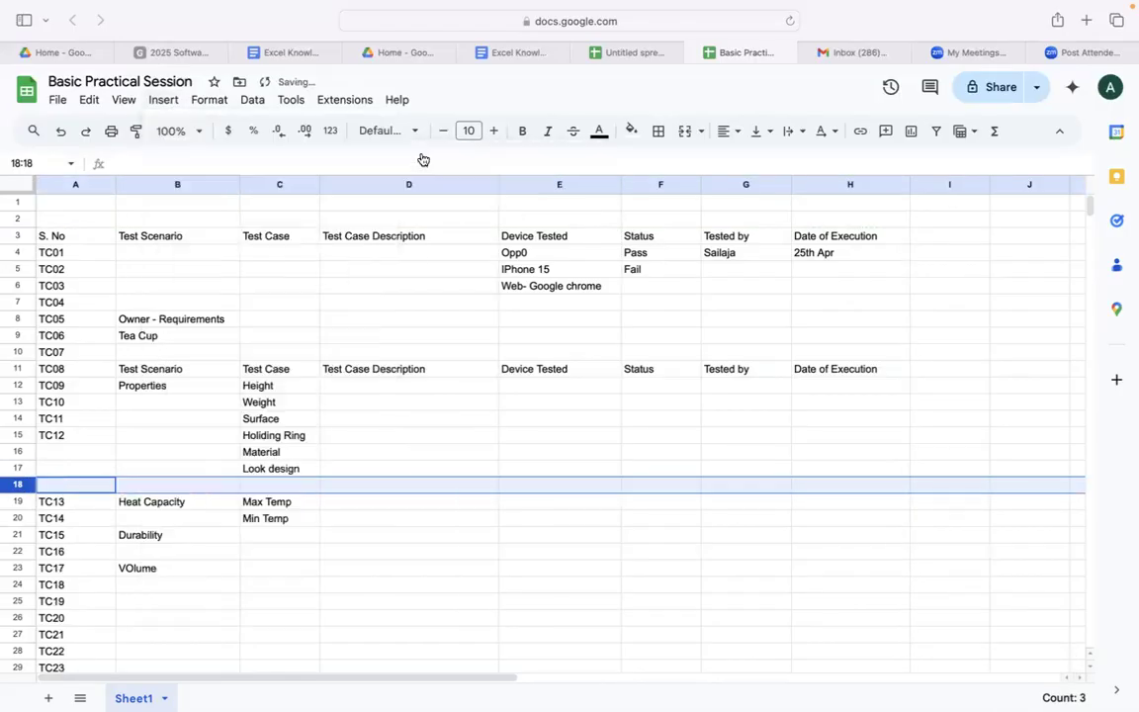
left_click(262, 484)
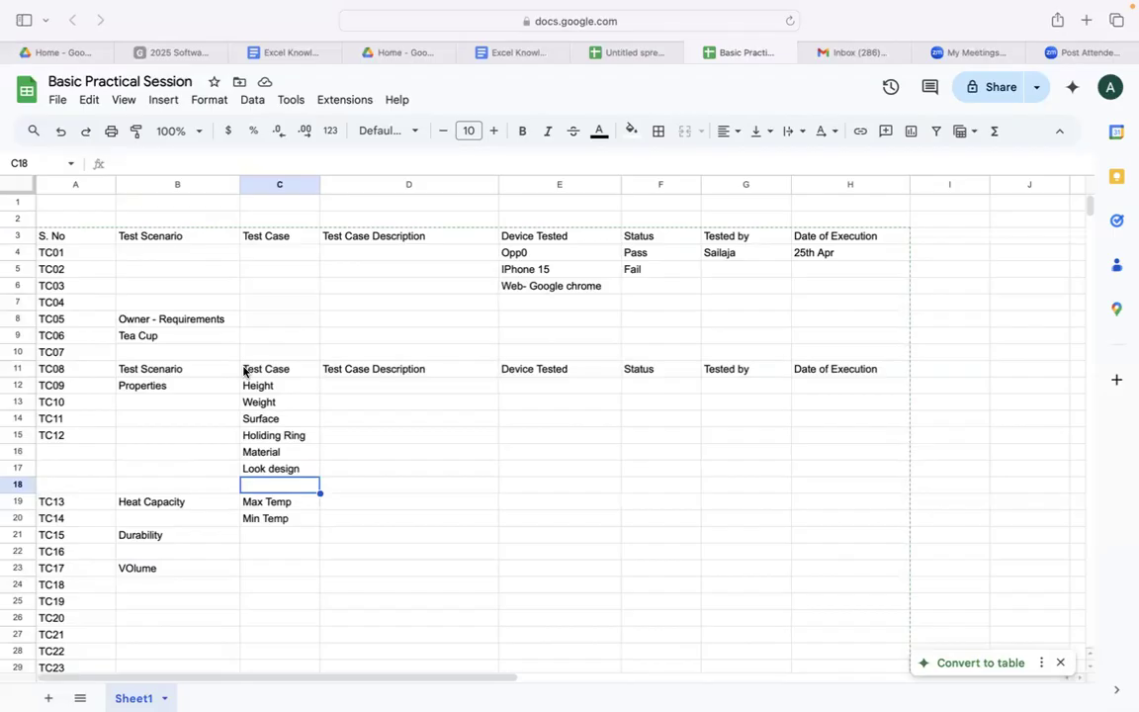
Enter "brekable" in C21 as the test case for the Durability scenario.
left_click(173, 387)
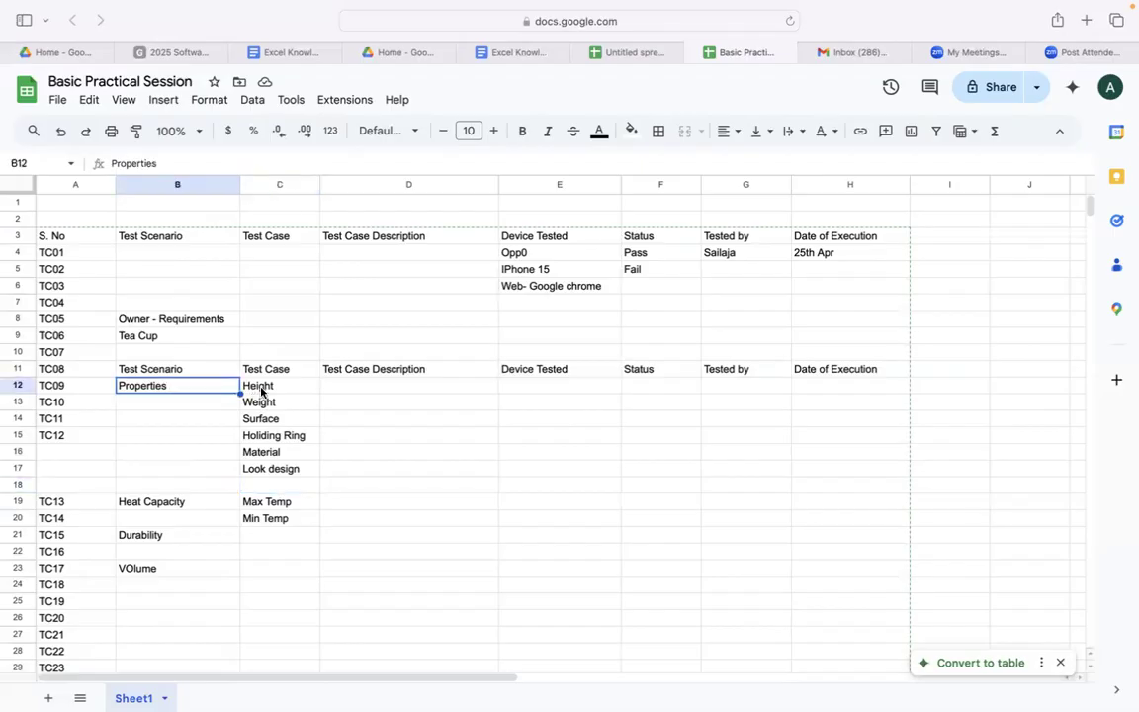
left_click(247, 386)
left_click(157, 386)
left_click(166, 536)
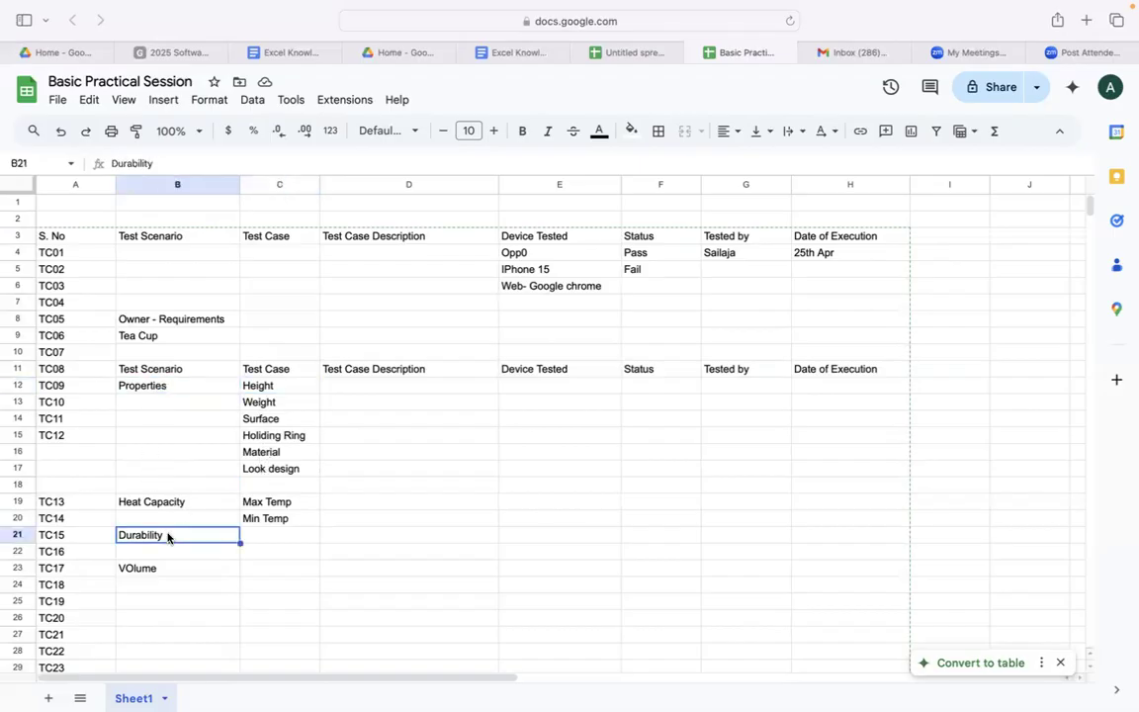
left_click(270, 535)
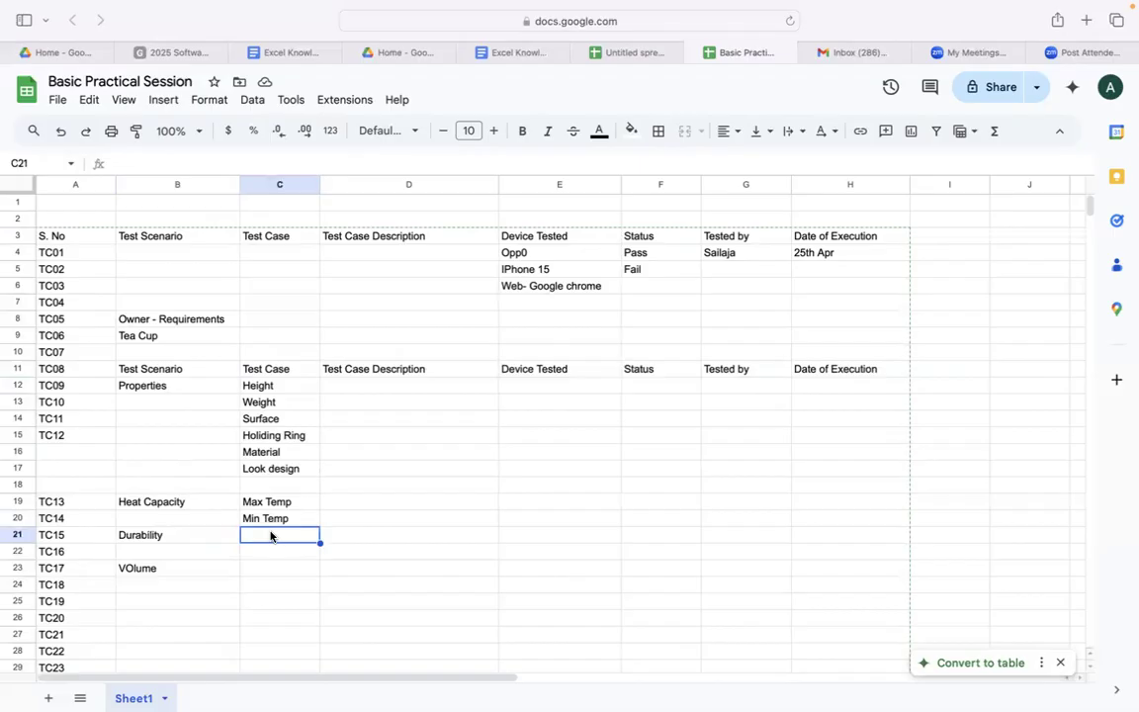
type("breka")
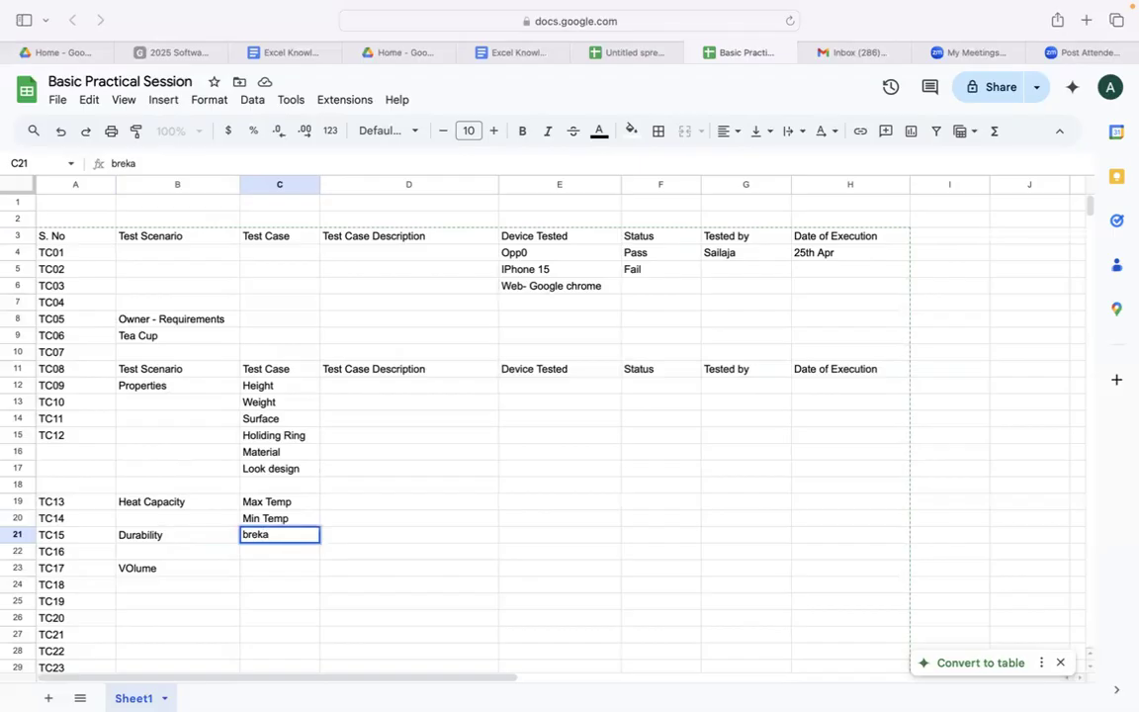
type("ble")
Enter "Cap" in C23 as the test case for the VOlume scenario.
left_click(258, 573)
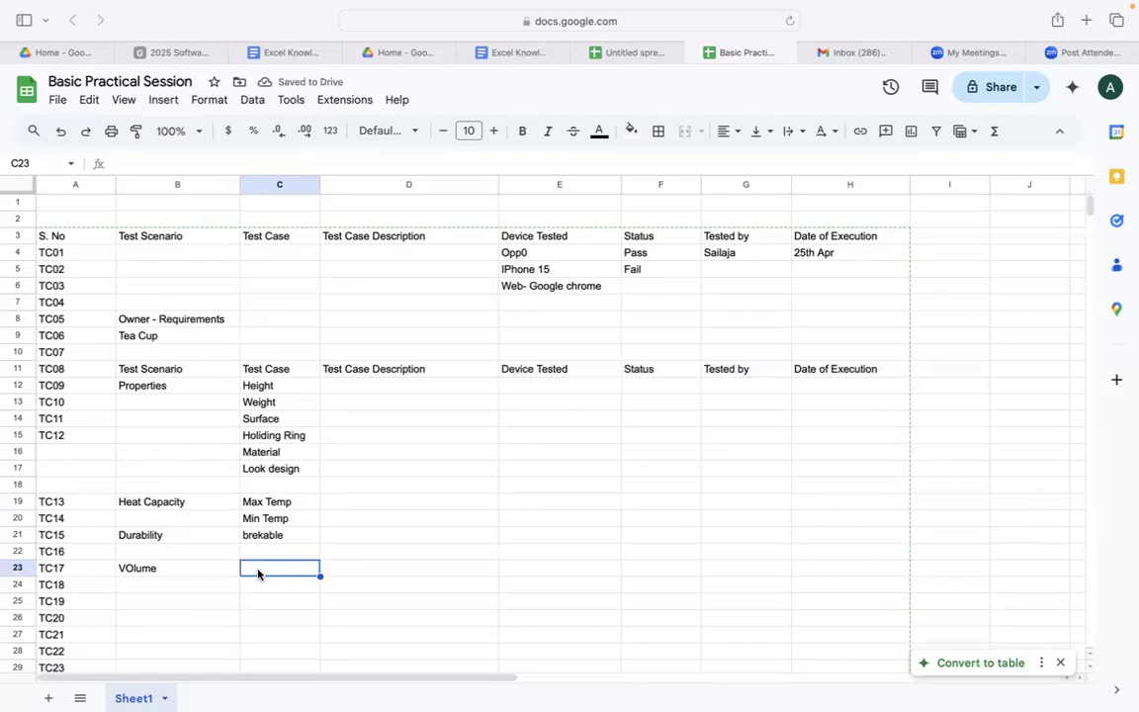
type("Cap")
double_click(375, 603)
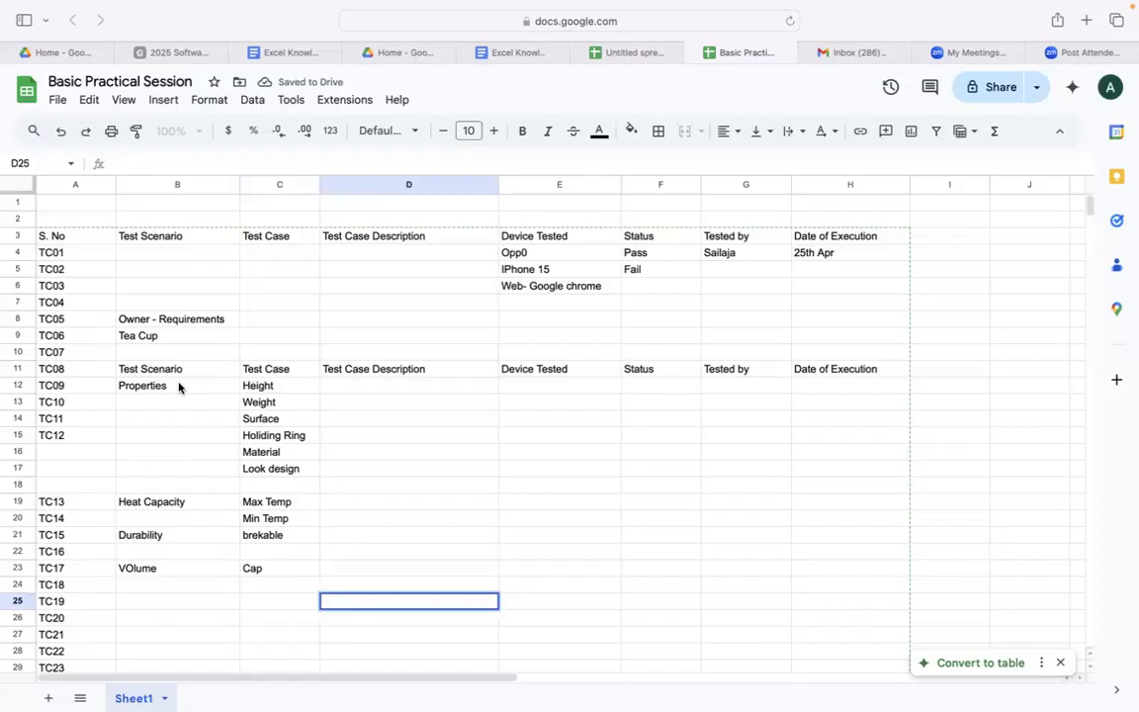
left_click(357, 389)
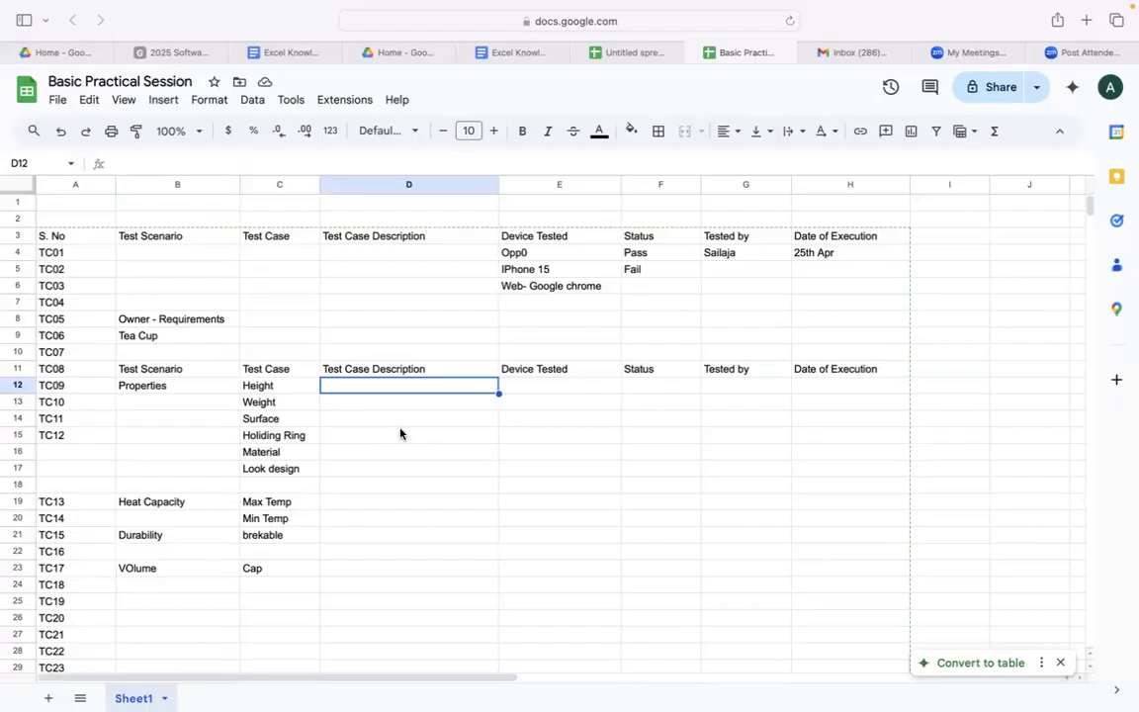
double_click(367, 386)
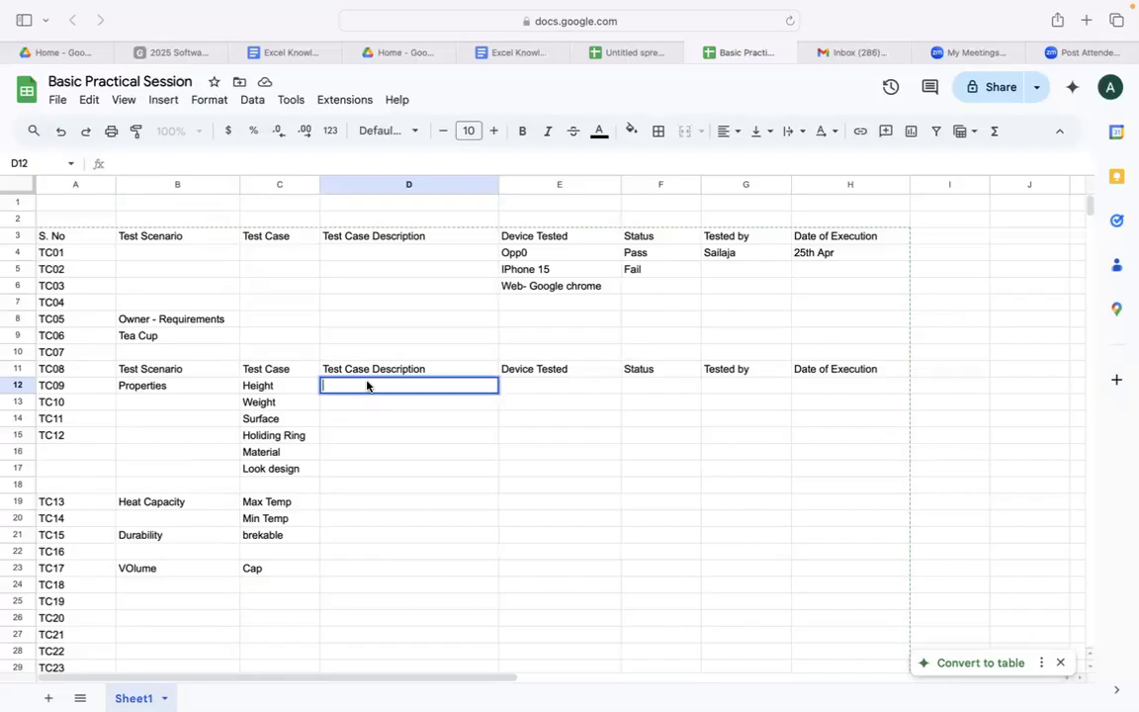
type("Height")
key("BackSpace")
key("BackSpace")
key("BackSpace")
key("BackSpace")
key("BackSpace")
key("BackSpace")
Widen the Test Case Description column D and make row 12 several times taller for the Height description.
left_click_drag(498, 181, 624, 180)
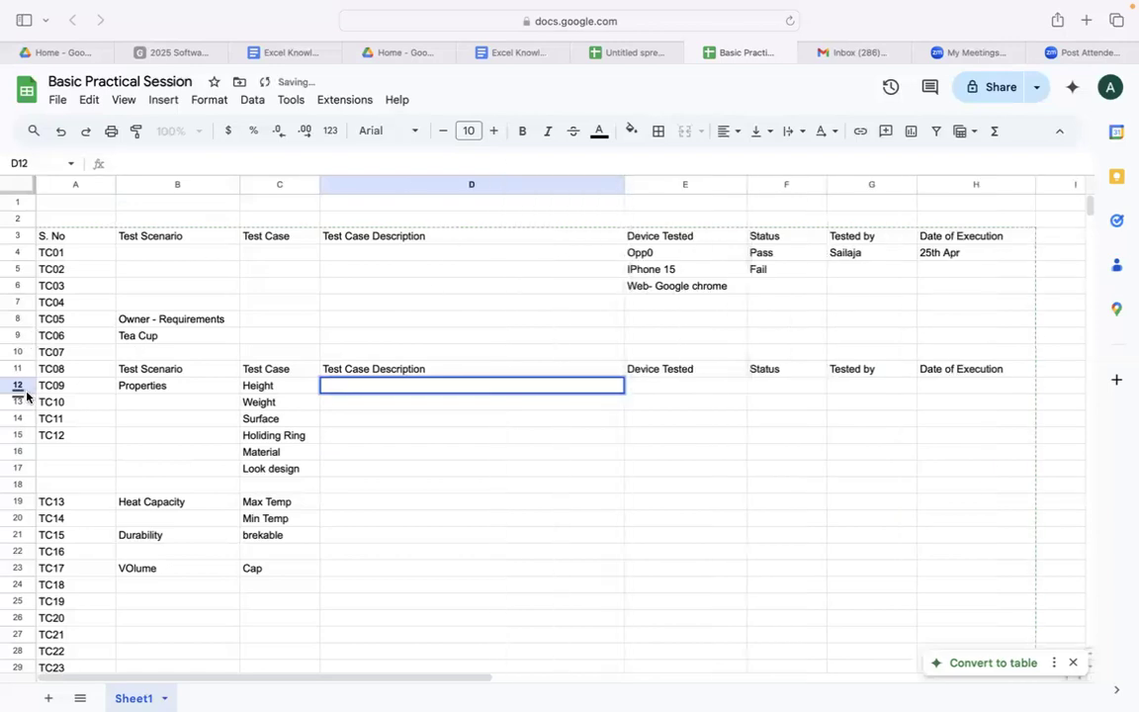
left_click_drag(18, 393, 20, 459)
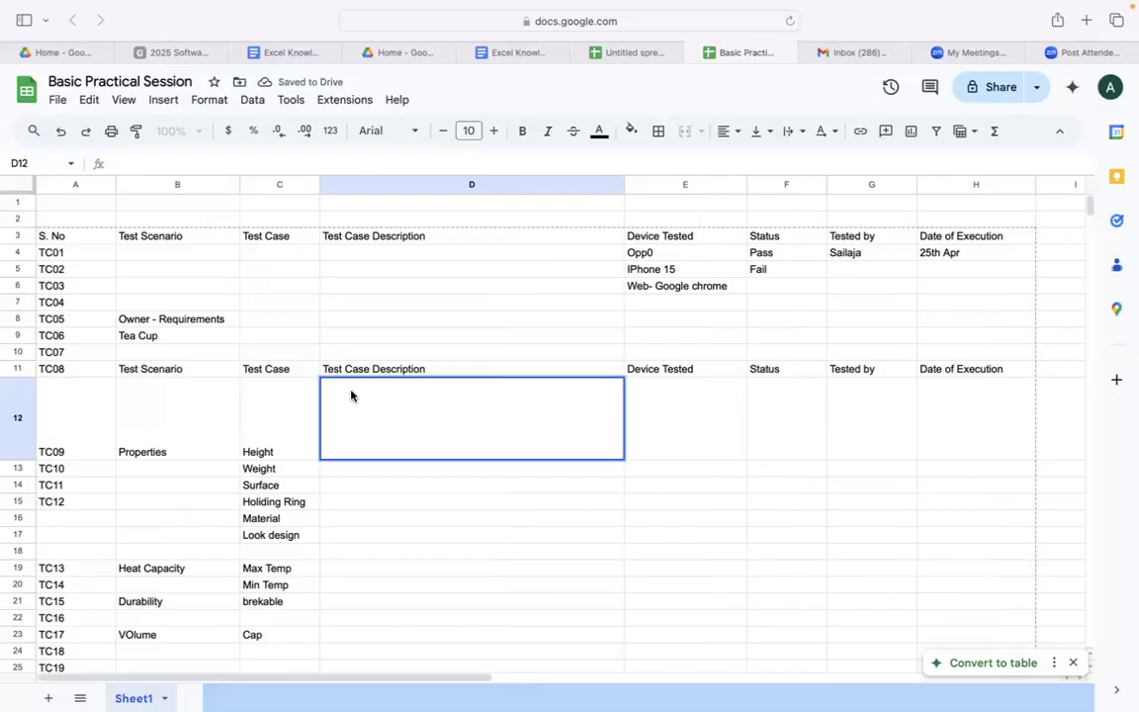
left_click(388, 490)
left_click(388, 424)
double_click(387, 424)
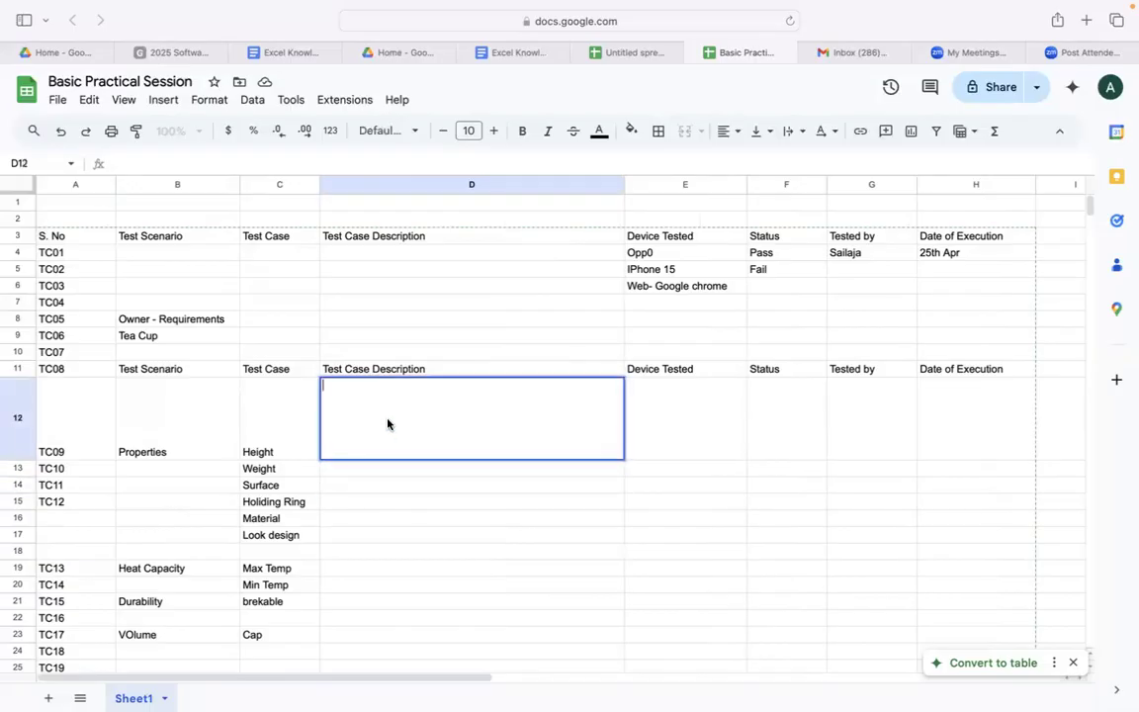
left_click(395, 491)
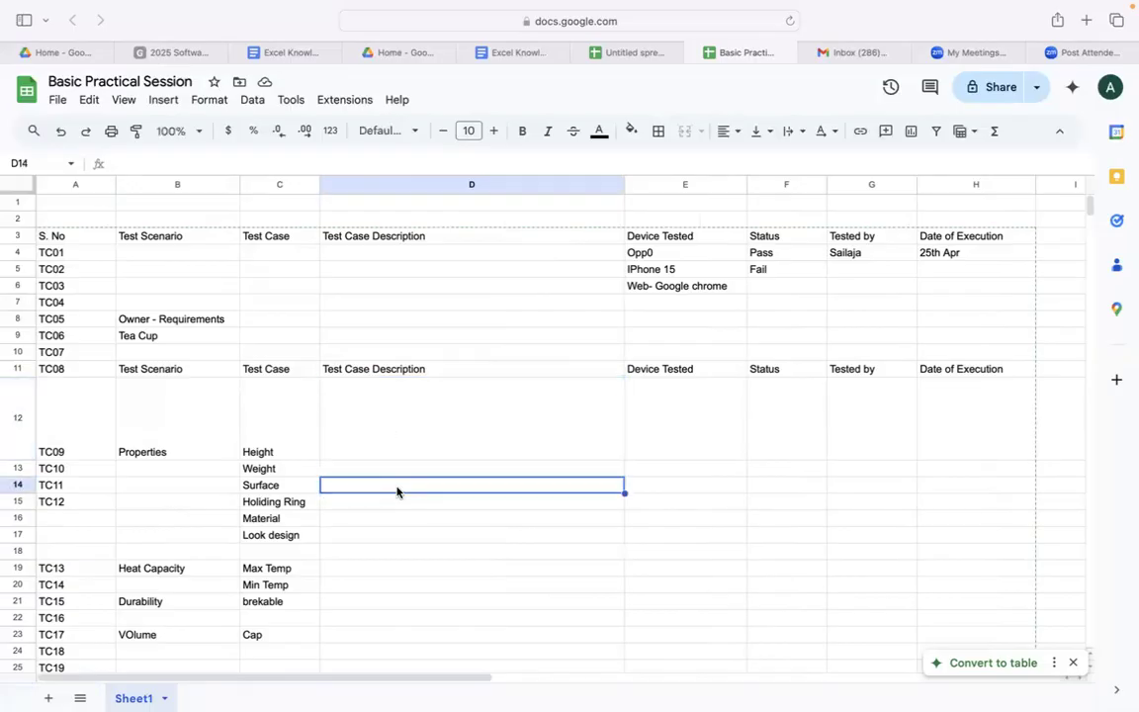
left_click(385, 412)
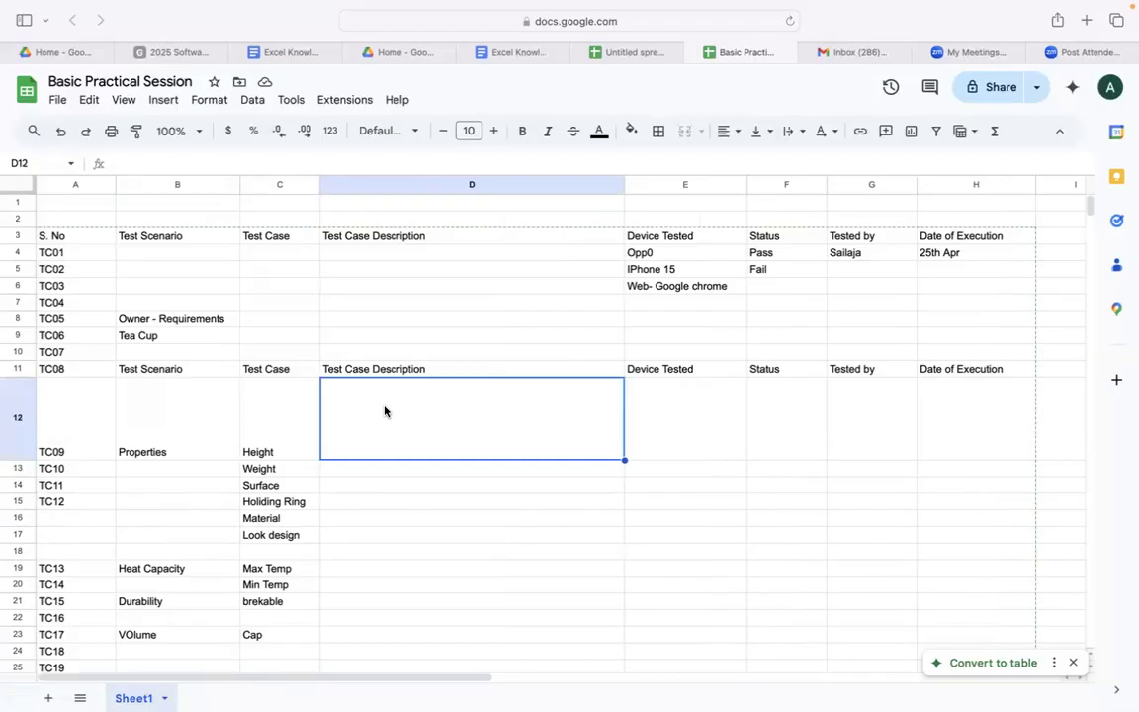
left_click(394, 520)
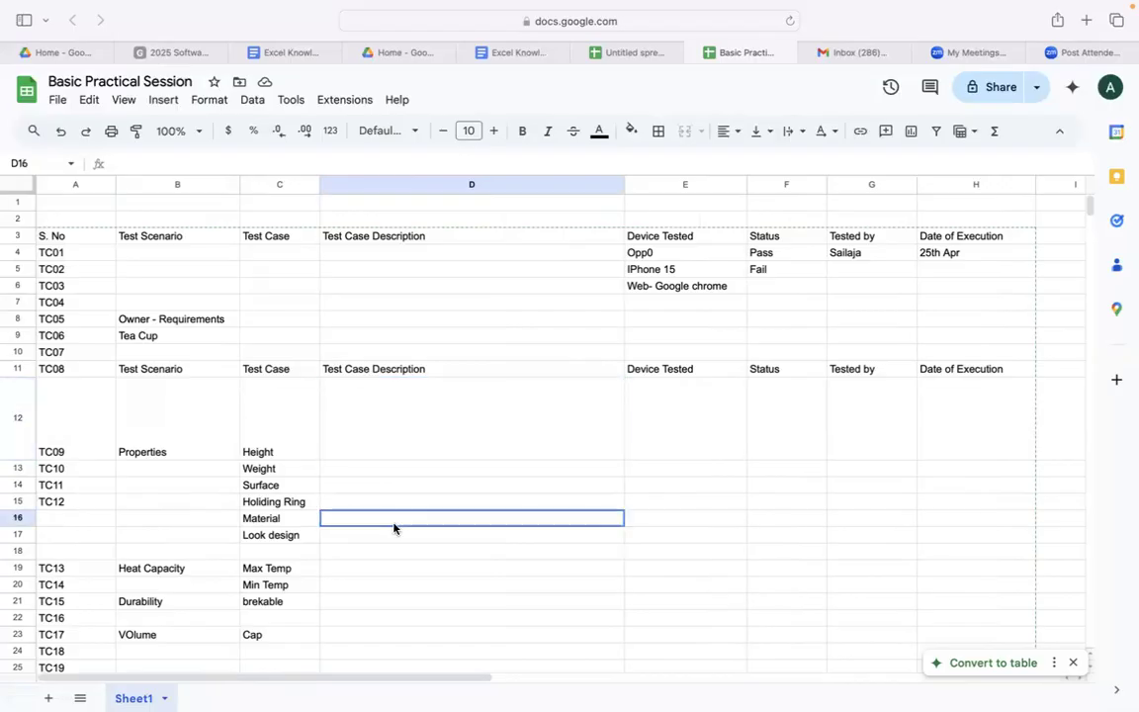
Begin the Height test case description in D12 with "To".
left_click(386, 438)
double_click(381, 422)
type("TO")
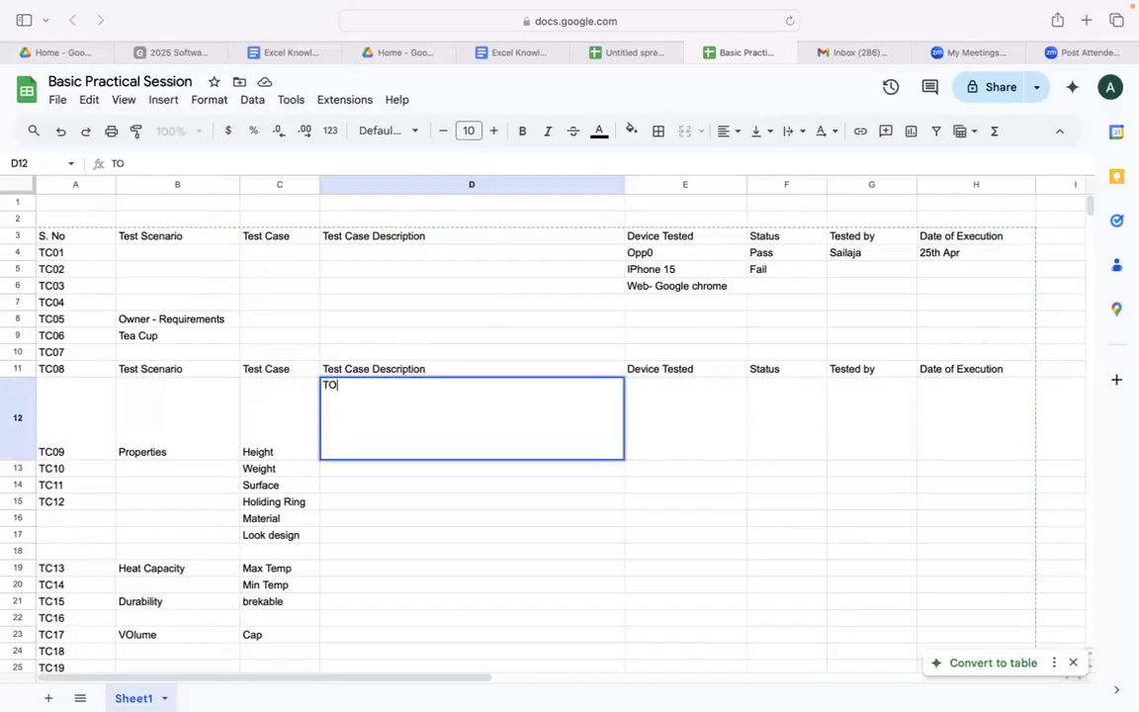
key("BackSpace")
type("o")
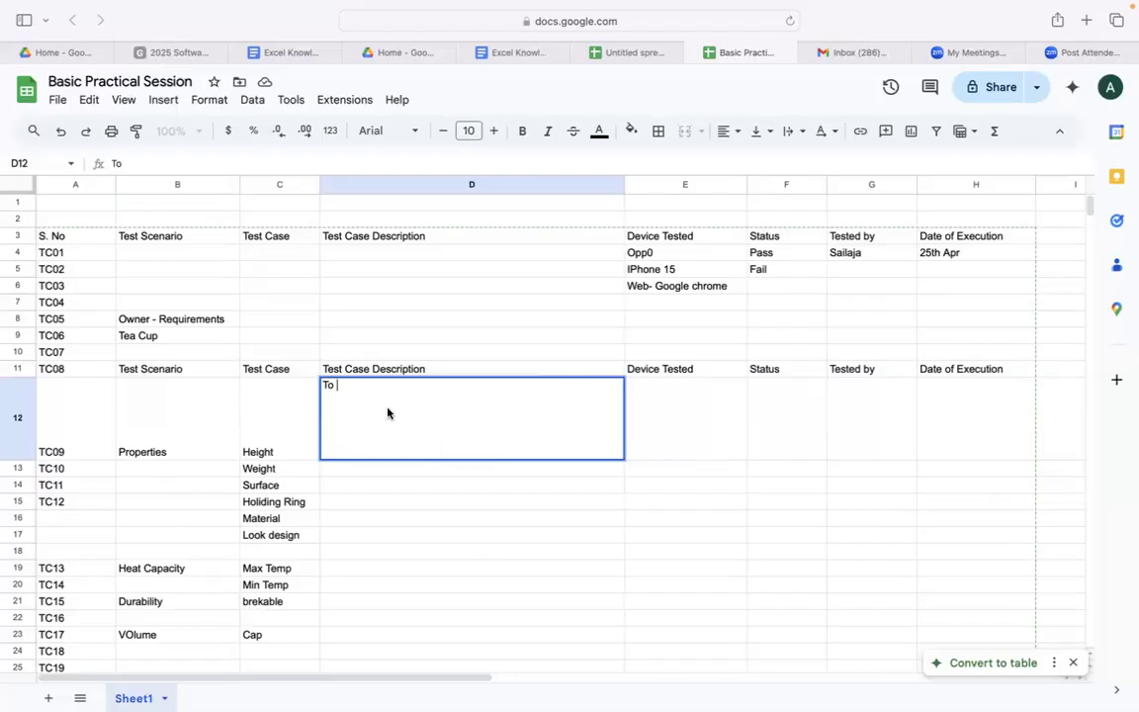
left_click(393, 505)
Extend the description in D12 to "To Check whether the cup height is of 2 cm to 5 cm".
left_click(419, 432)
double_click(417, 433)
type("Check whethe")
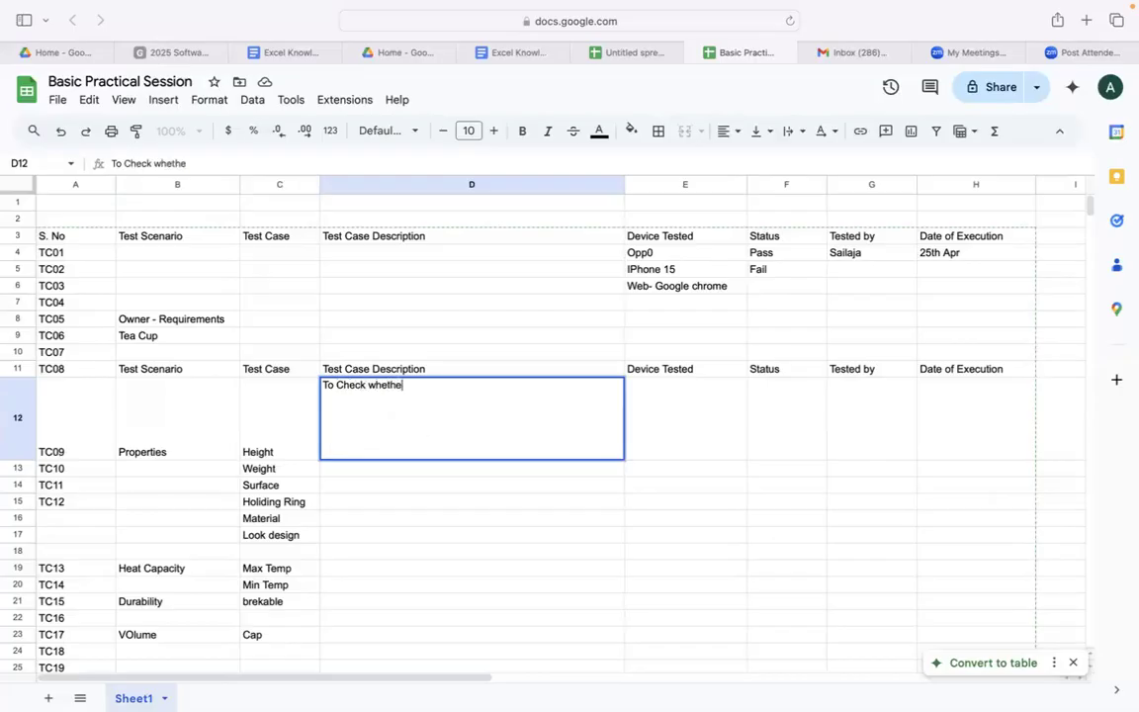
type("r the cupo")
key("BackSpace")
type("height is o")
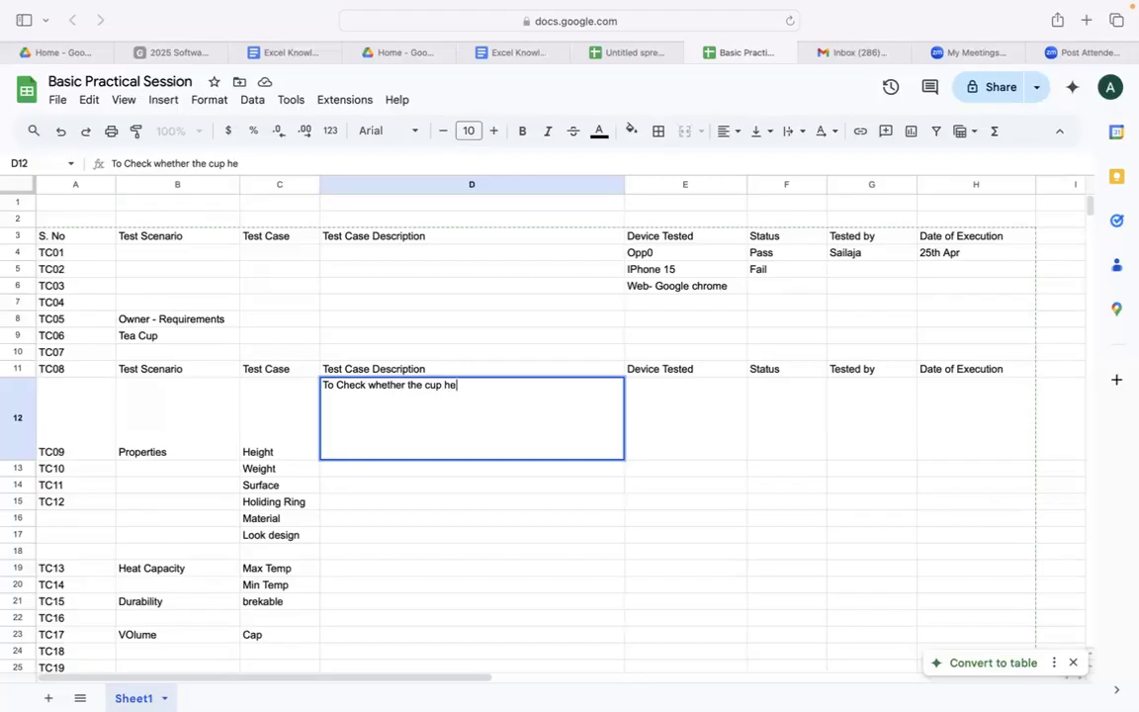
type("g")
key("BackSpace")
type("f")
type("70")
key("BackSpace")
key("BackSpace")
type("2 cm to 5 cmm")
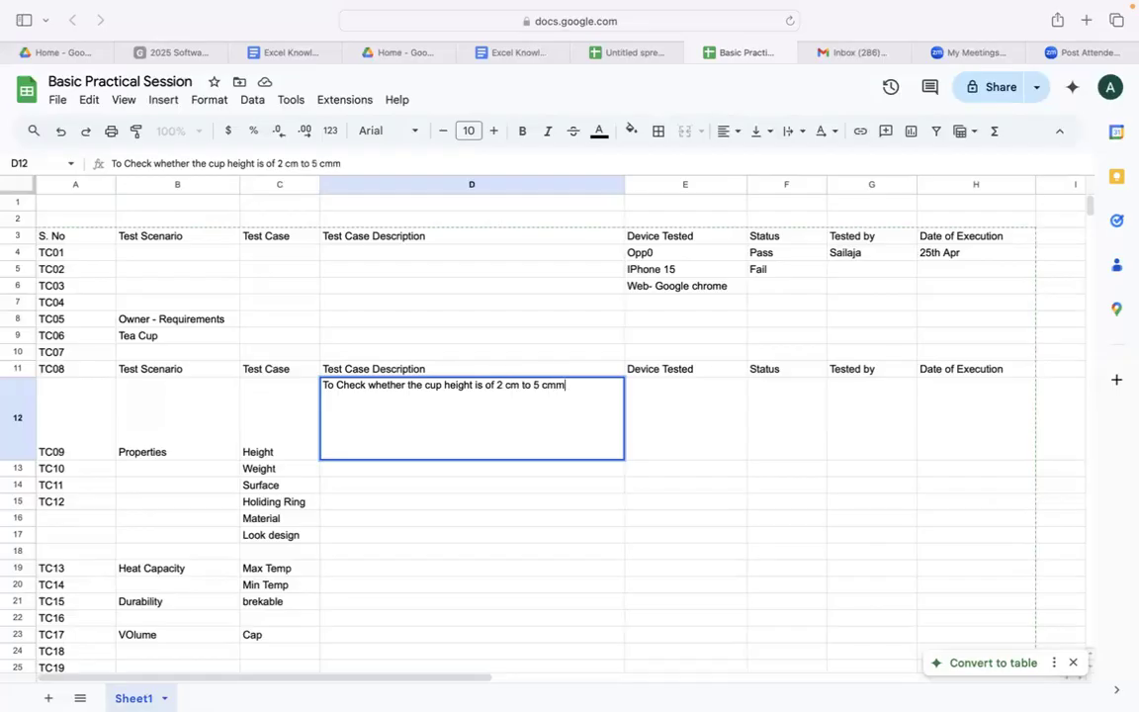
key("BackSpace")
left_click(171, 320)
left_click(166, 341)
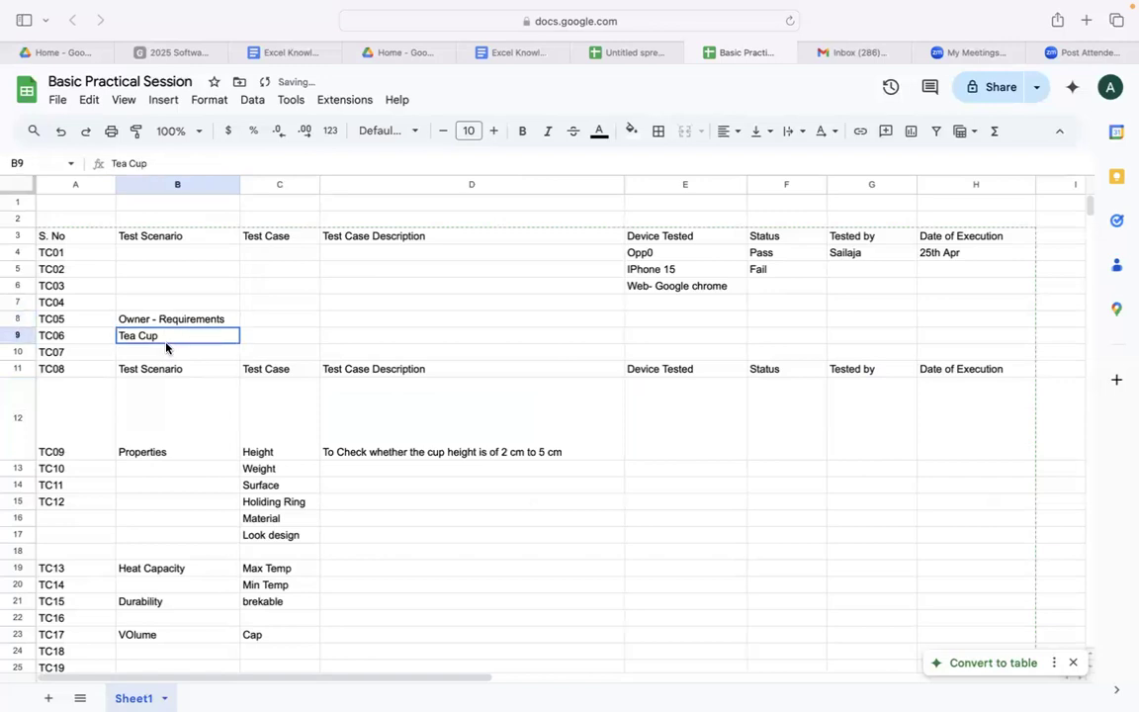
left_click(341, 395)
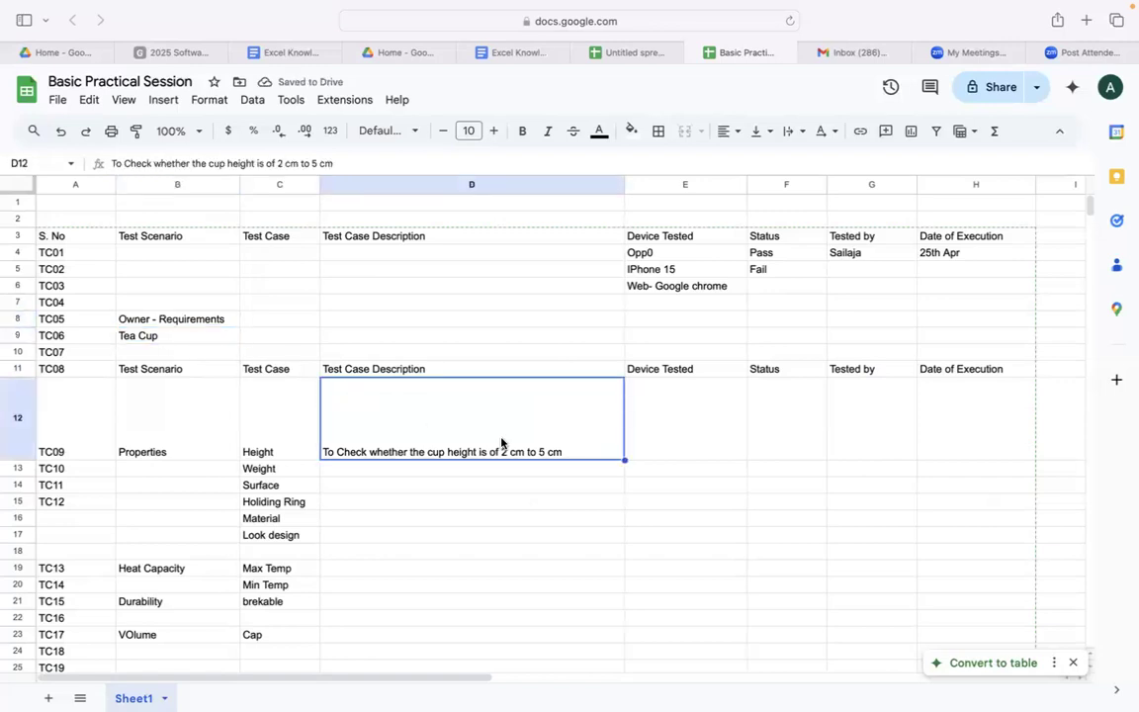
Enter "To check whether the weight is less than 150 gms" in D13 as the Weight description.
left_click(382, 470)
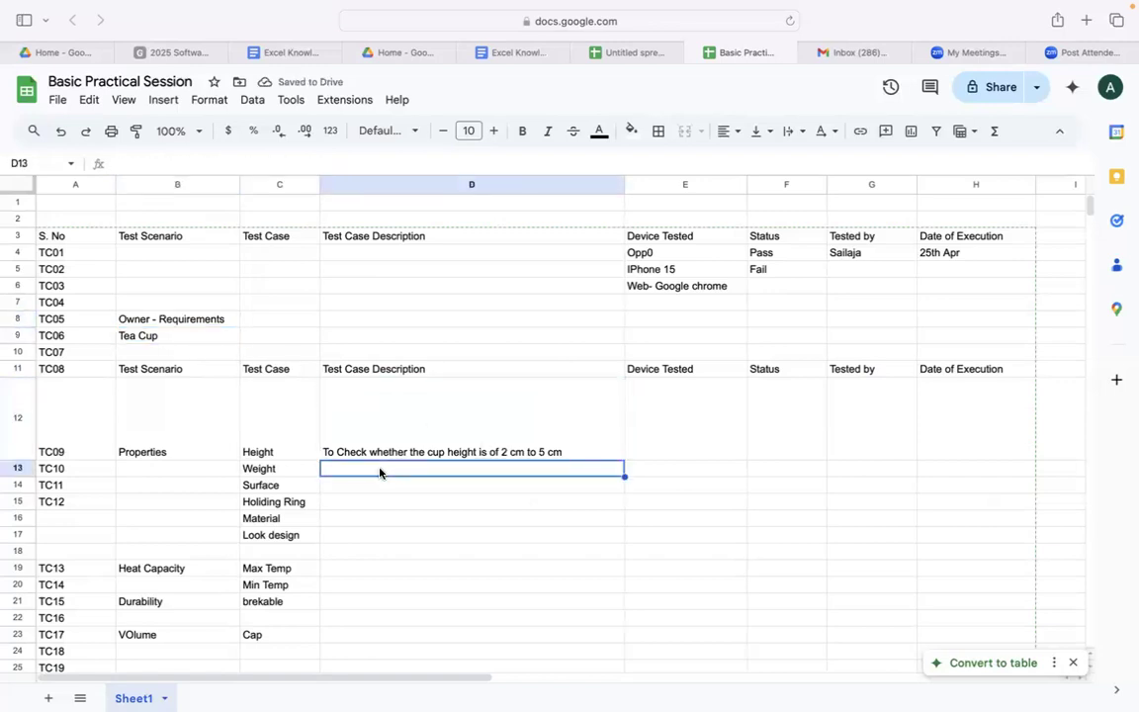
type("To check whether the weight is less than")
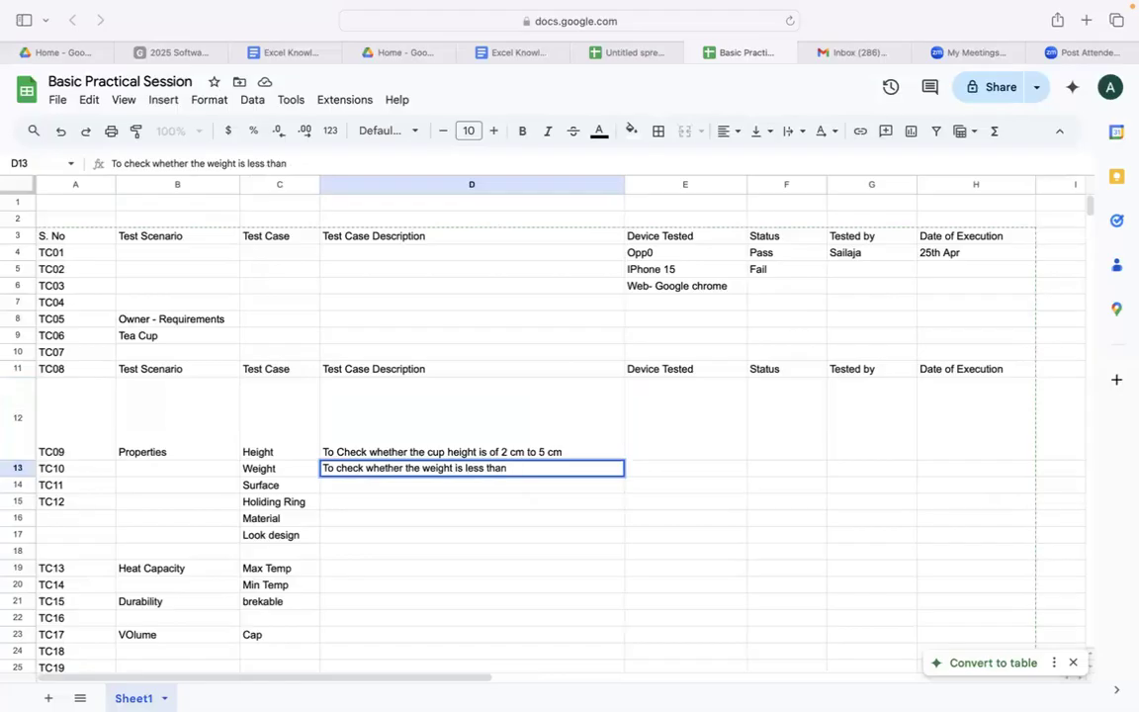
type("150 gms")
left_click(369, 516)
left_click(393, 473)
Enter "To checck whether the surface is flat and smooth" in D14 as the Surface description.
left_click(387, 484)
type("T")
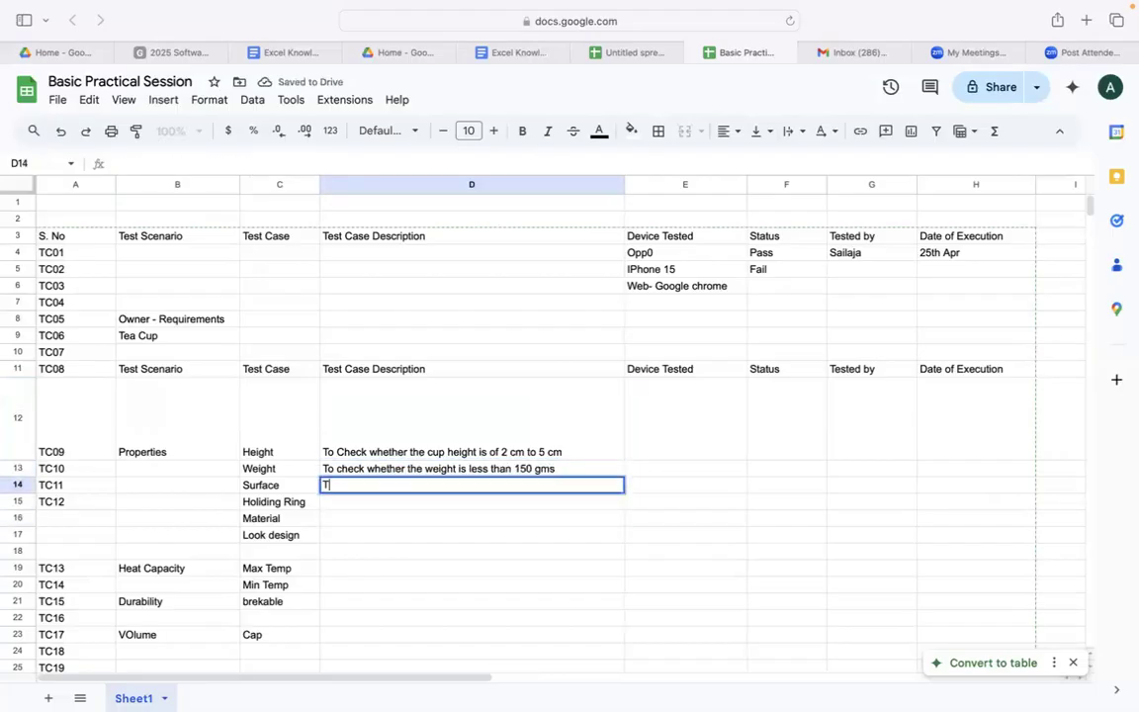
type("o checck wh")
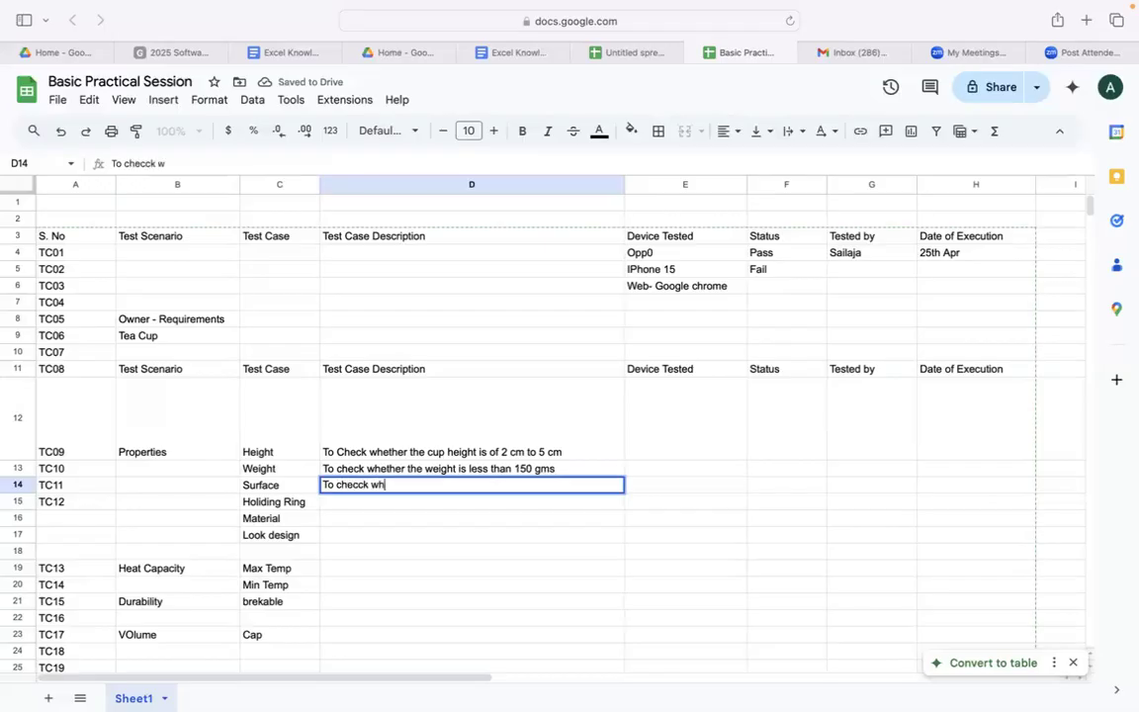
type("ether the s")
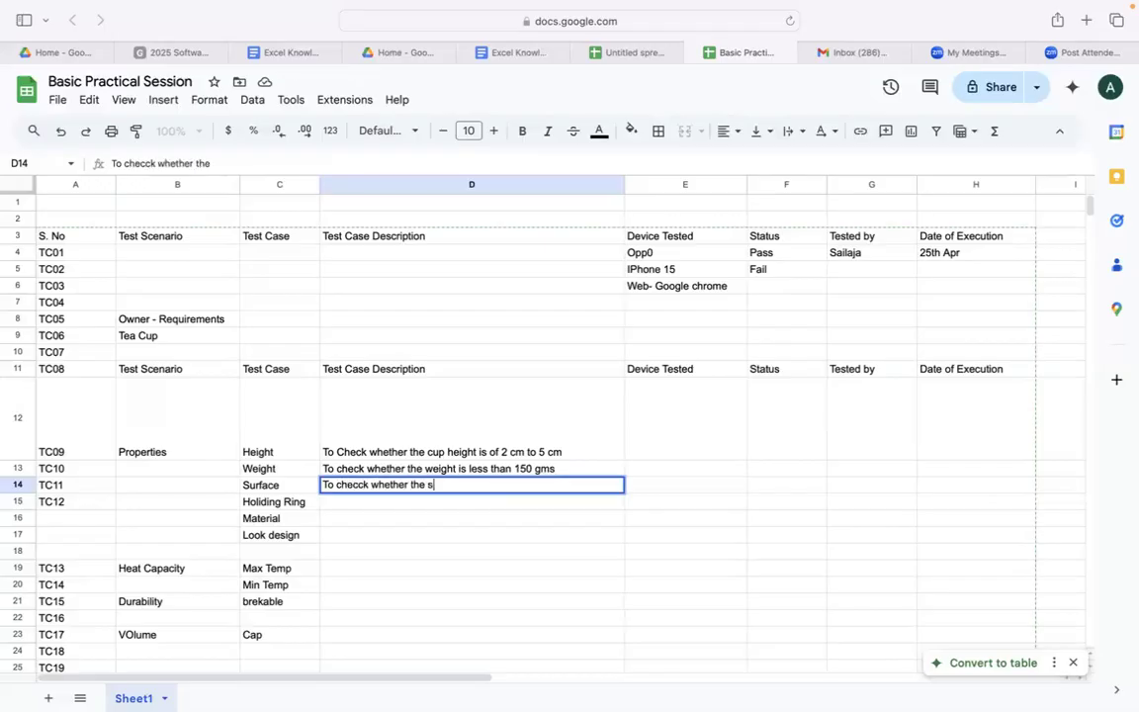
type("urface is flat")
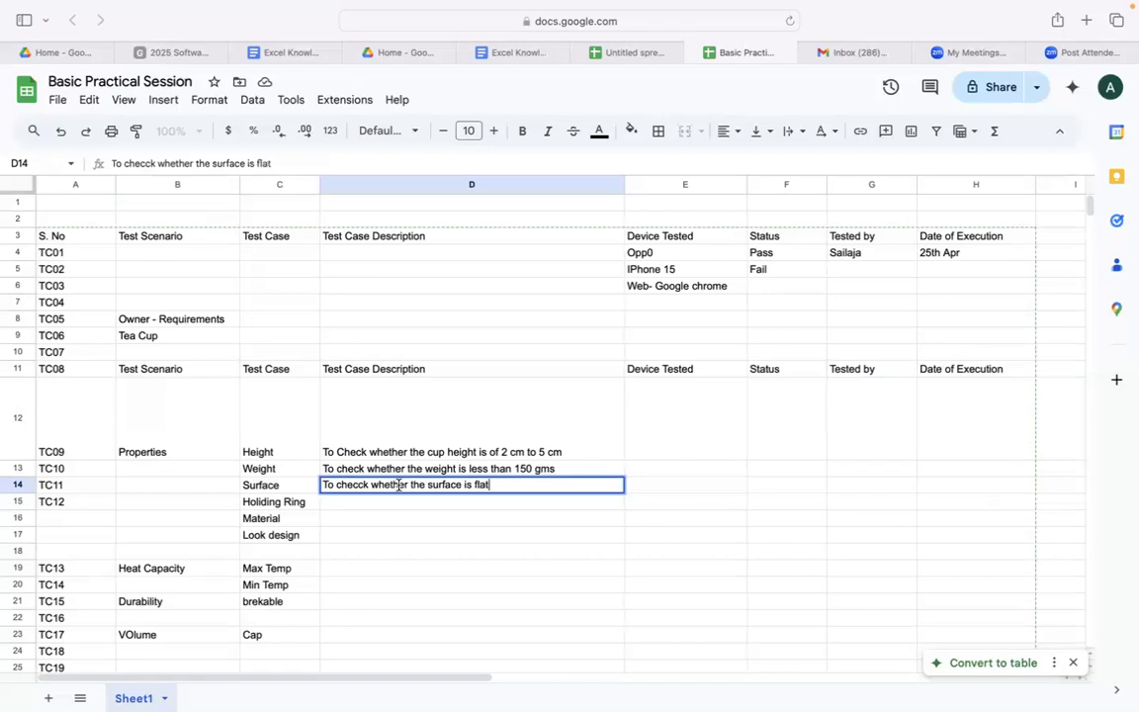
type(" and smooth")
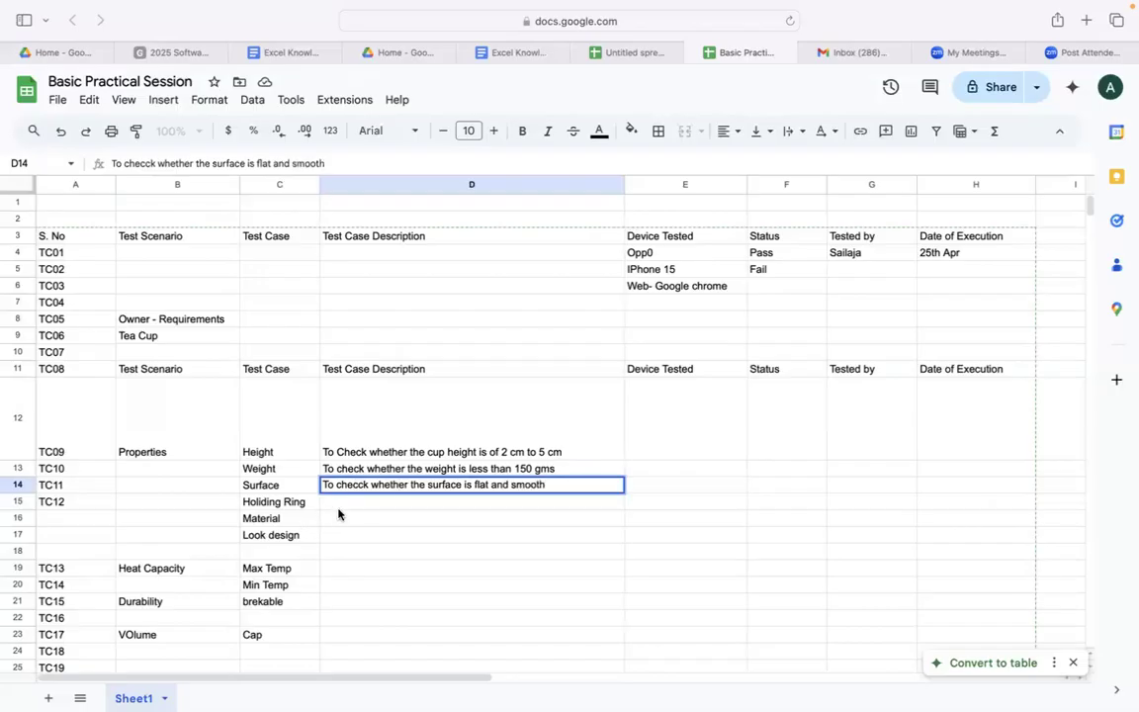
Enter "Whether the ring is convenient to hold and it balance" in D15 as the Holiding Ring description.
left_click(345, 507)
type("Wh")
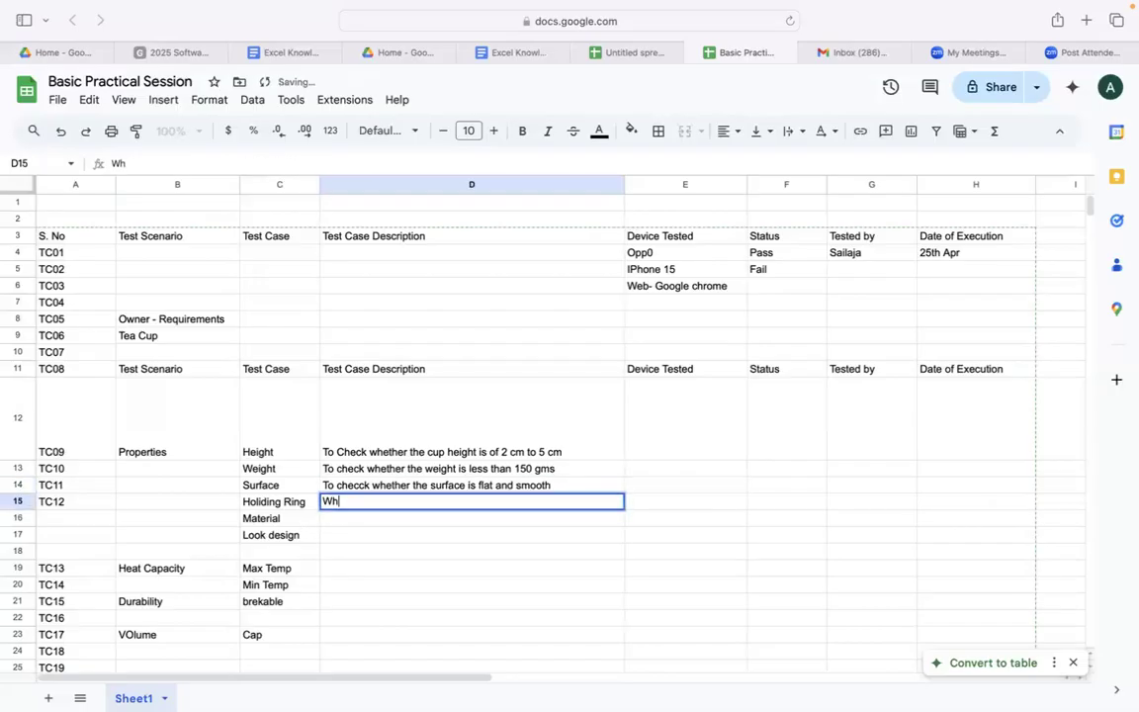
type("ether the r")
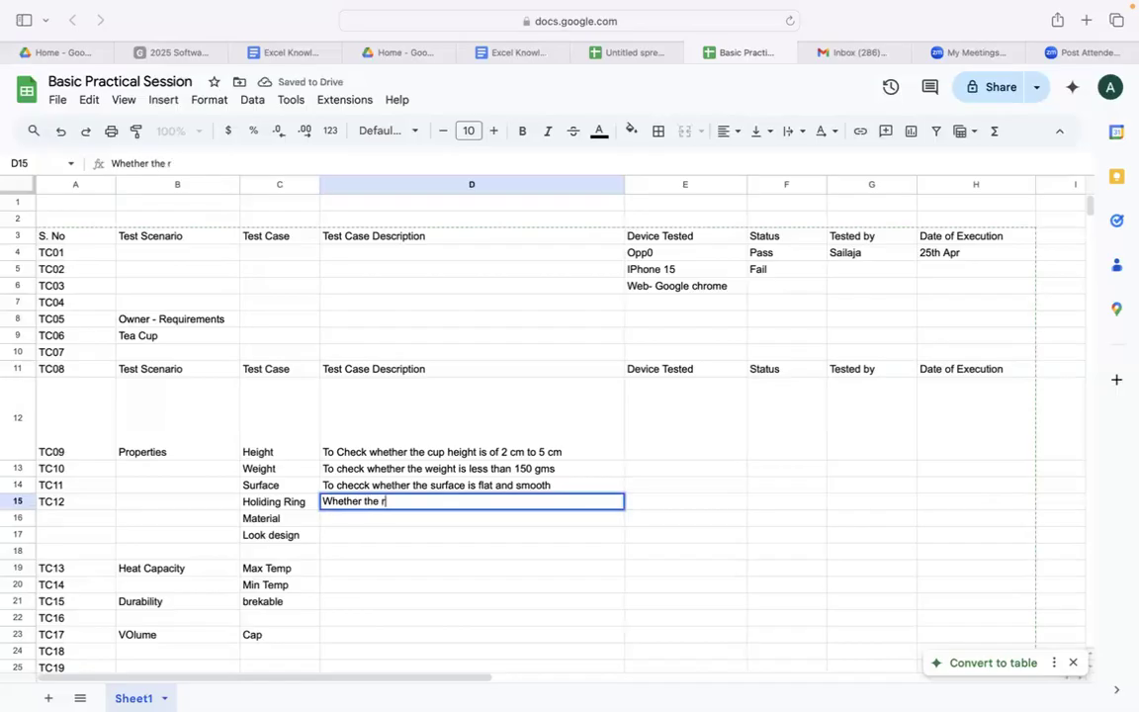
type("ing is co")
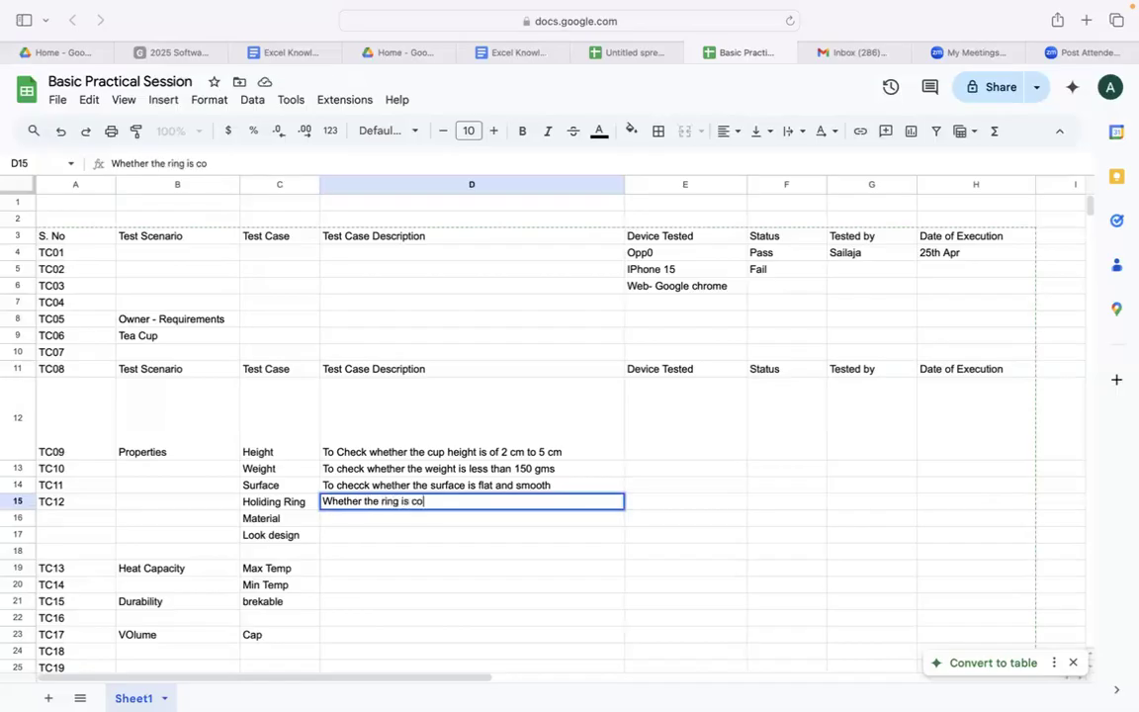
type("nvenient to hold and i")
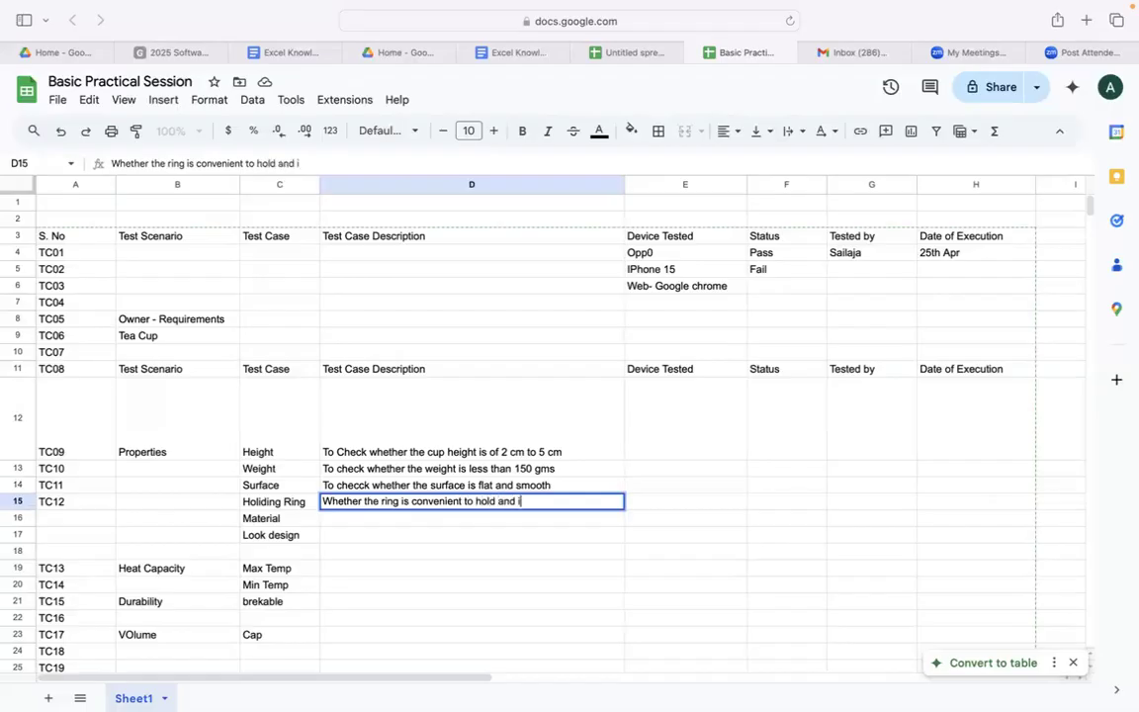
type("t balance")
left_click(361, 552)
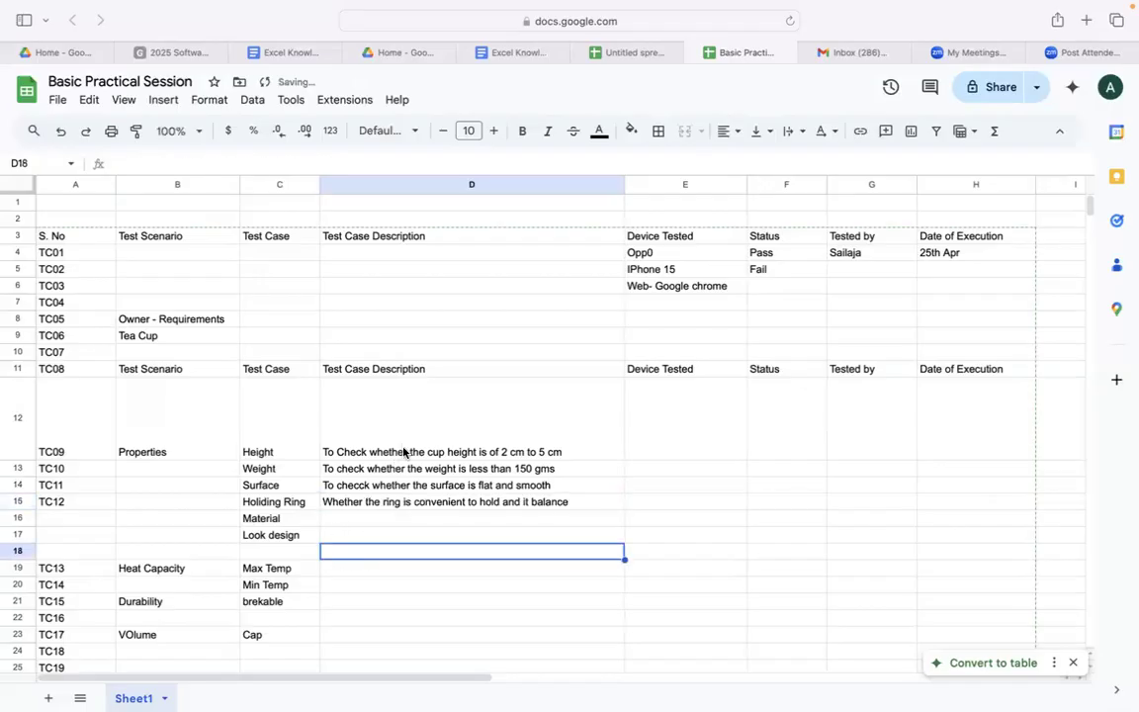
left_click_drag(403, 452, 407, 504)
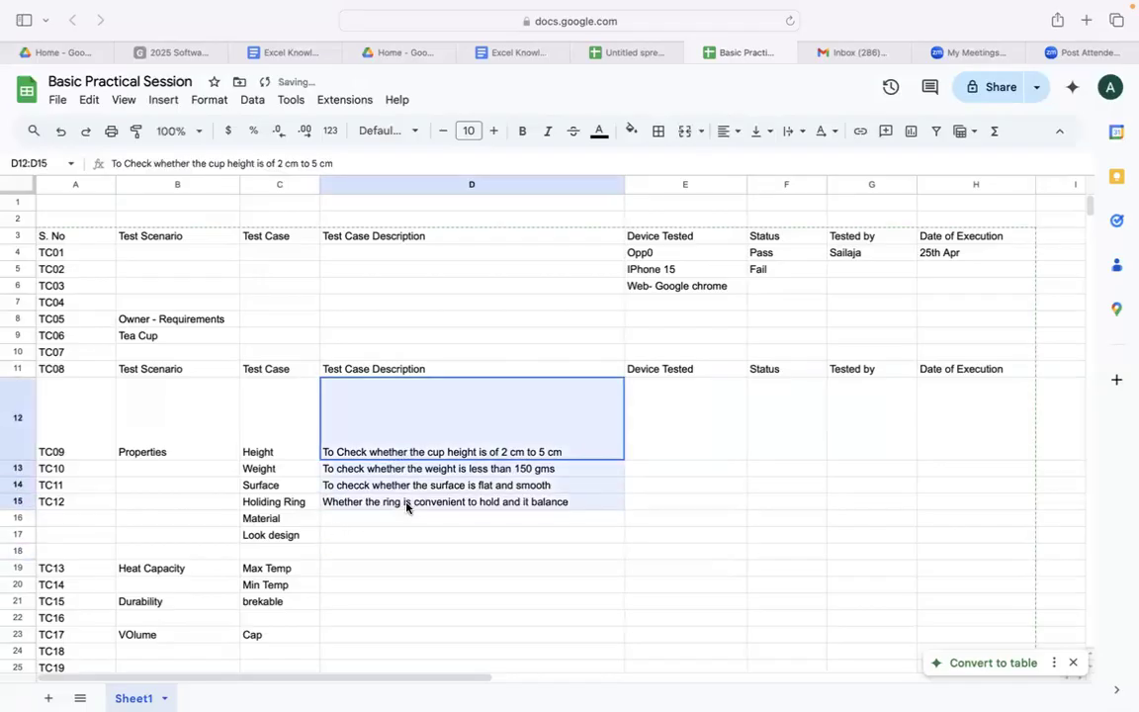
left_click(531, 535)
left_click(687, 375)
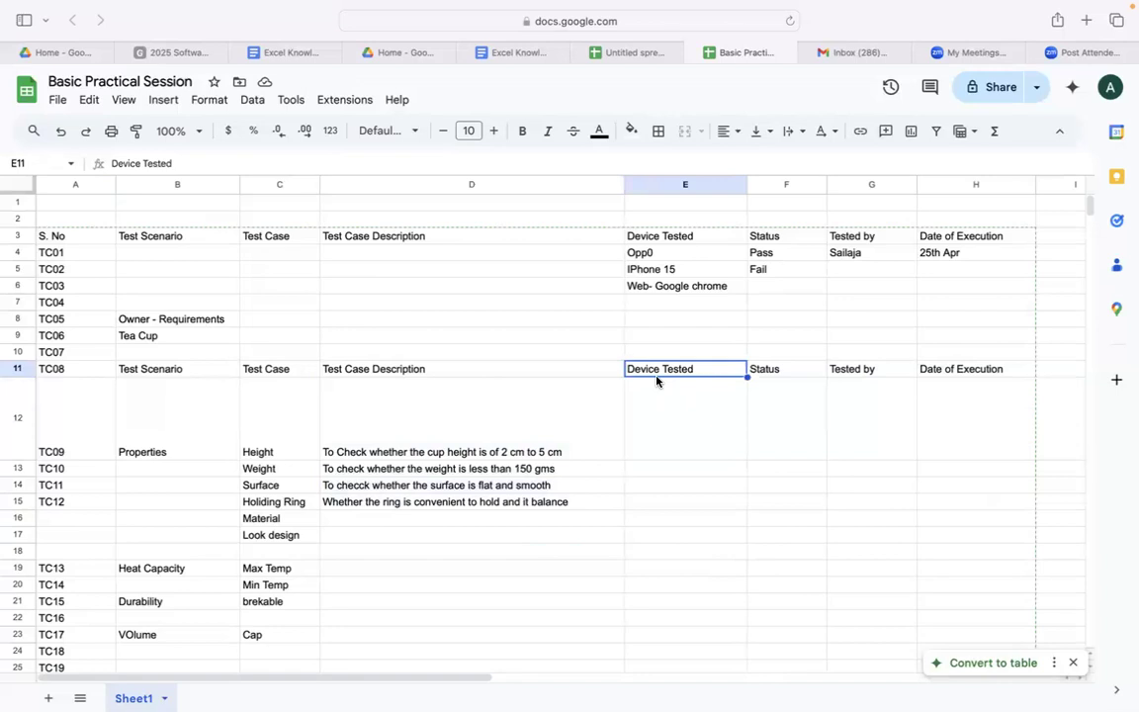
left_click(178, 321)
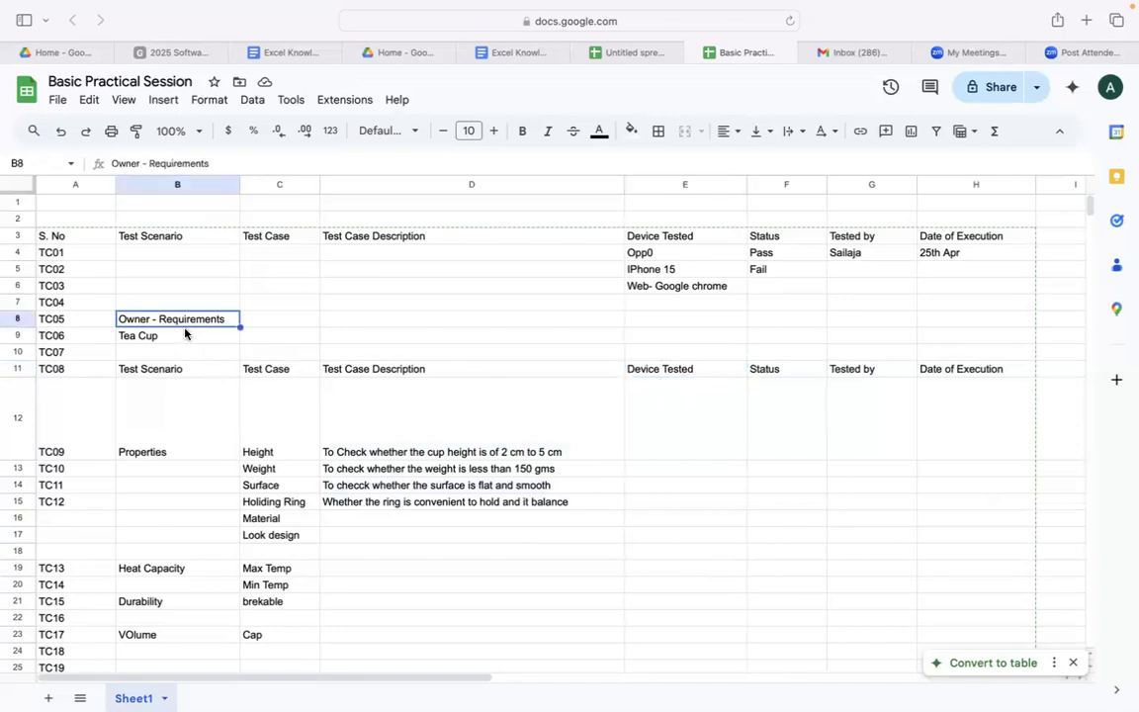
left_click(184, 334)
left_click(688, 377)
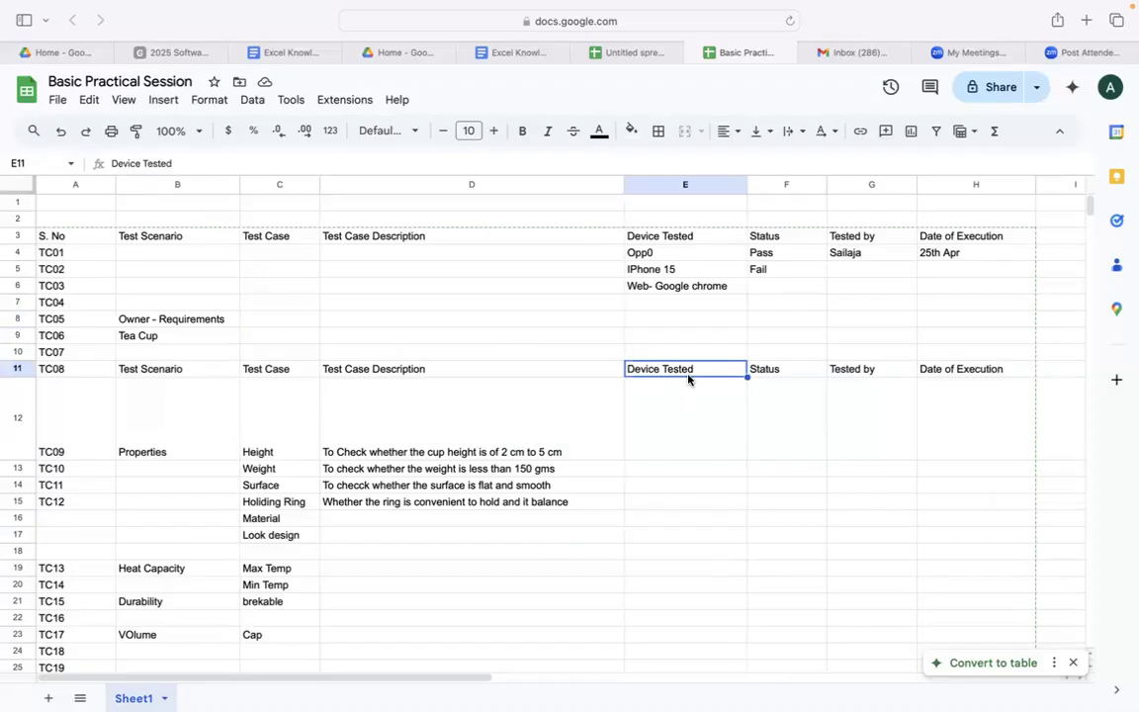
Set the Status to "Pass" for the Height case in F12 and "Fail" for the Weight case in F13.
left_click(778, 424)
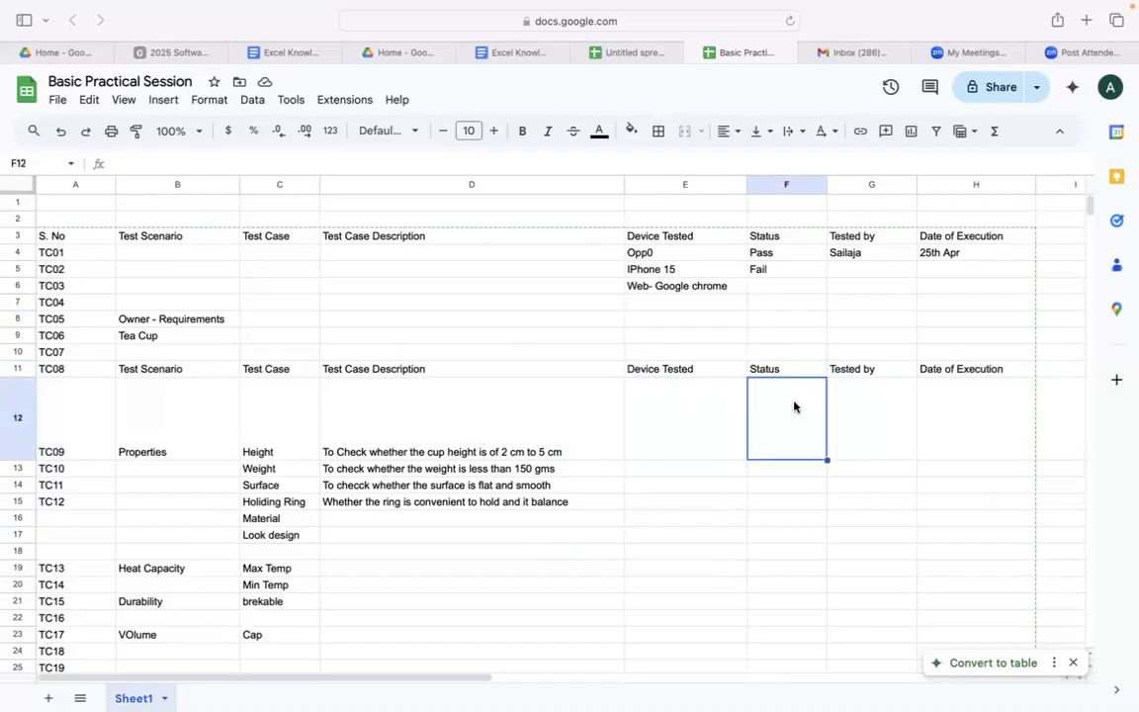
type("Pass")
left_click(738, 534)
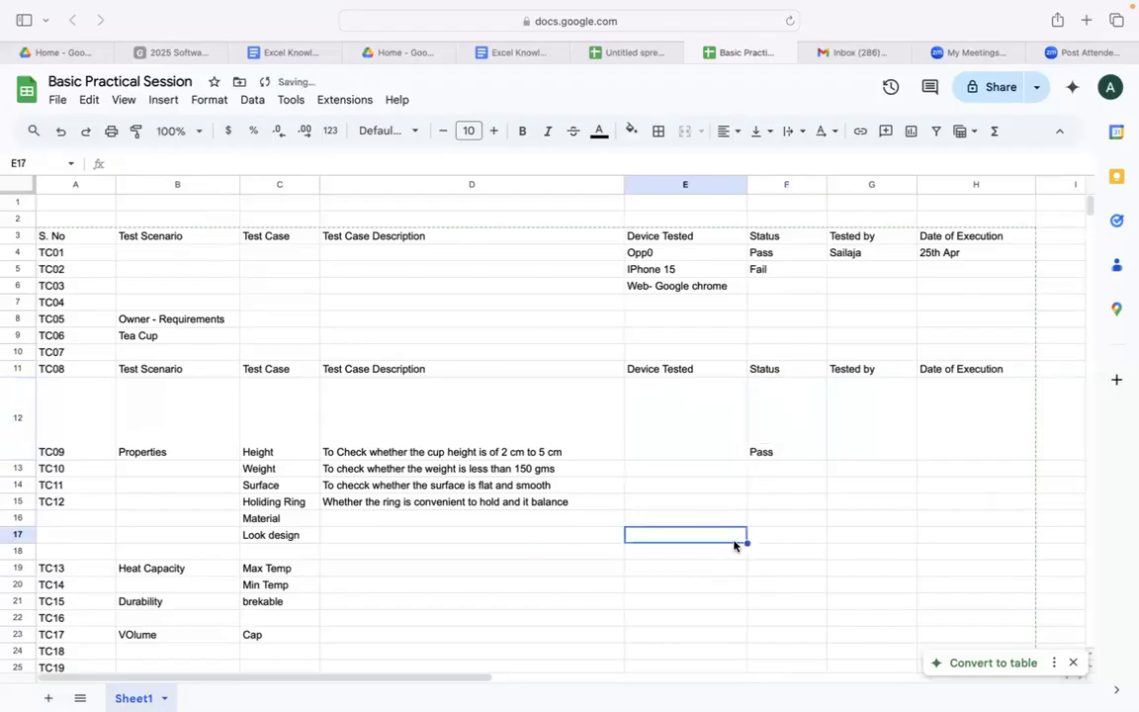
left_click(565, 470)
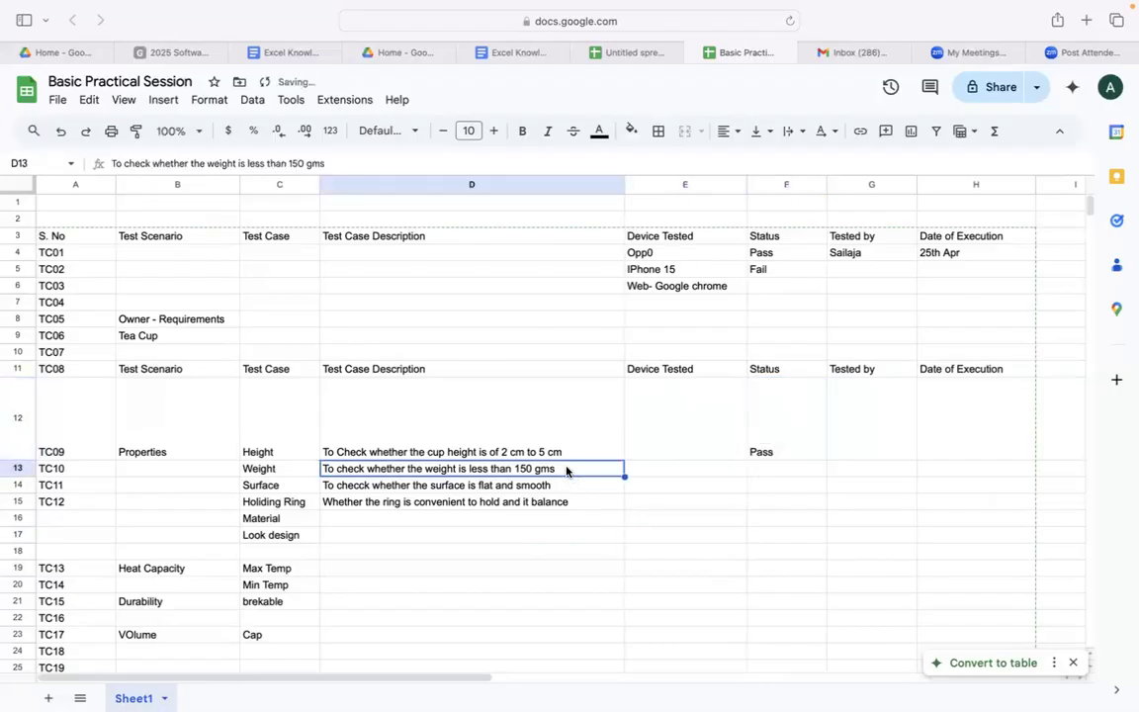
left_click(760, 471)
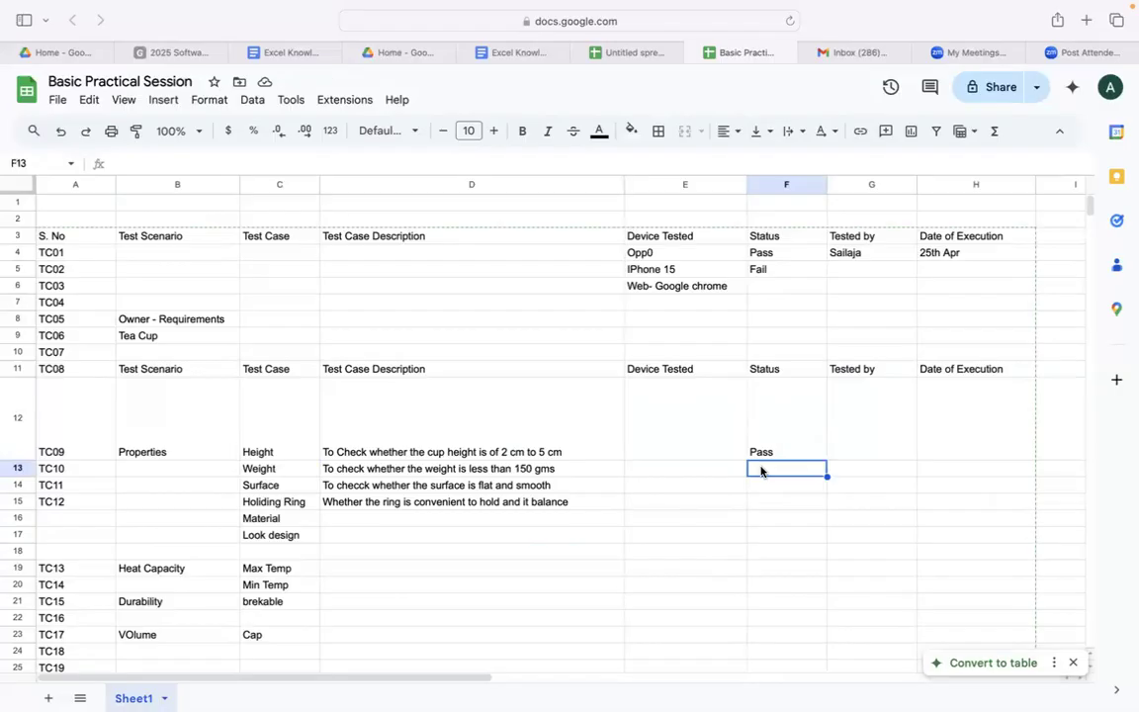
type("Fail")
left_click(806, 540)
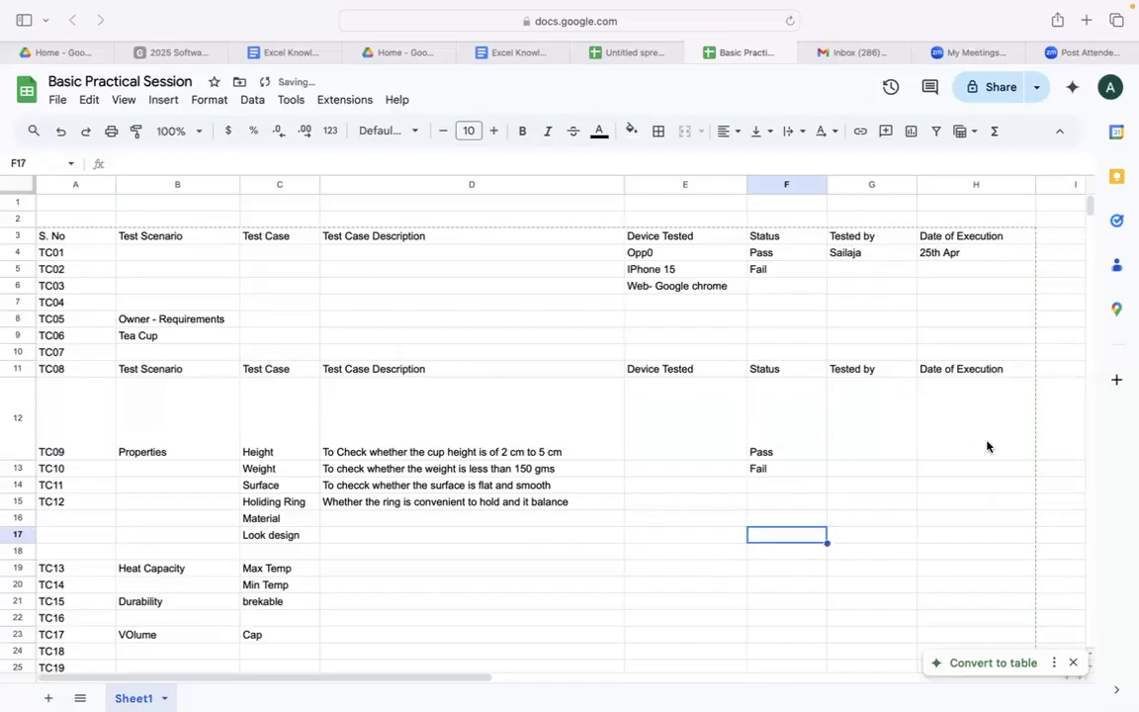
Add the remark "Current weight is 250gm" in I13 for the Weight test case.
left_click(1049, 474)
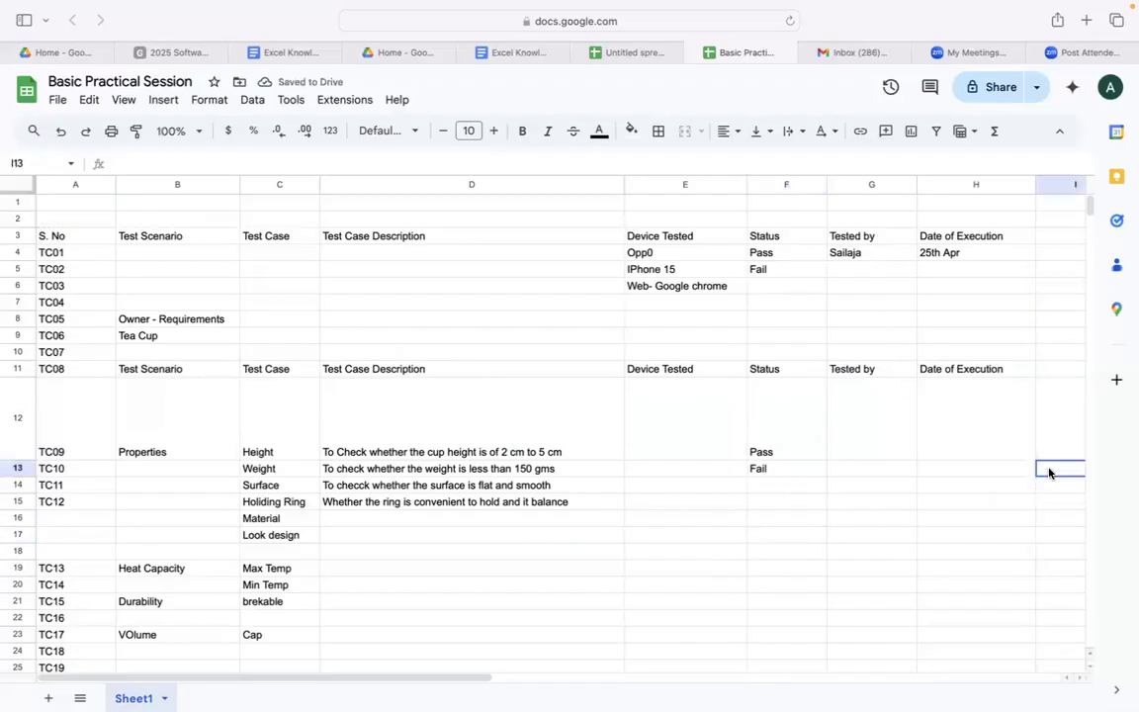
type("Current weigh")
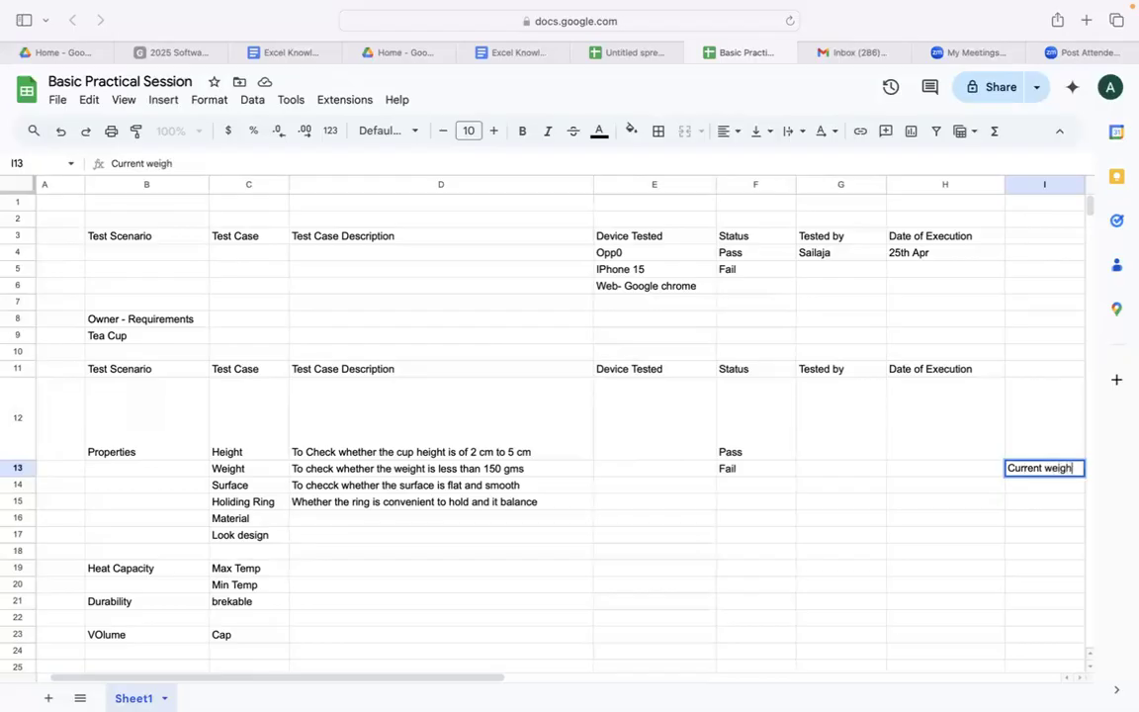
type("t is 250gm")
left_click(956, 564)
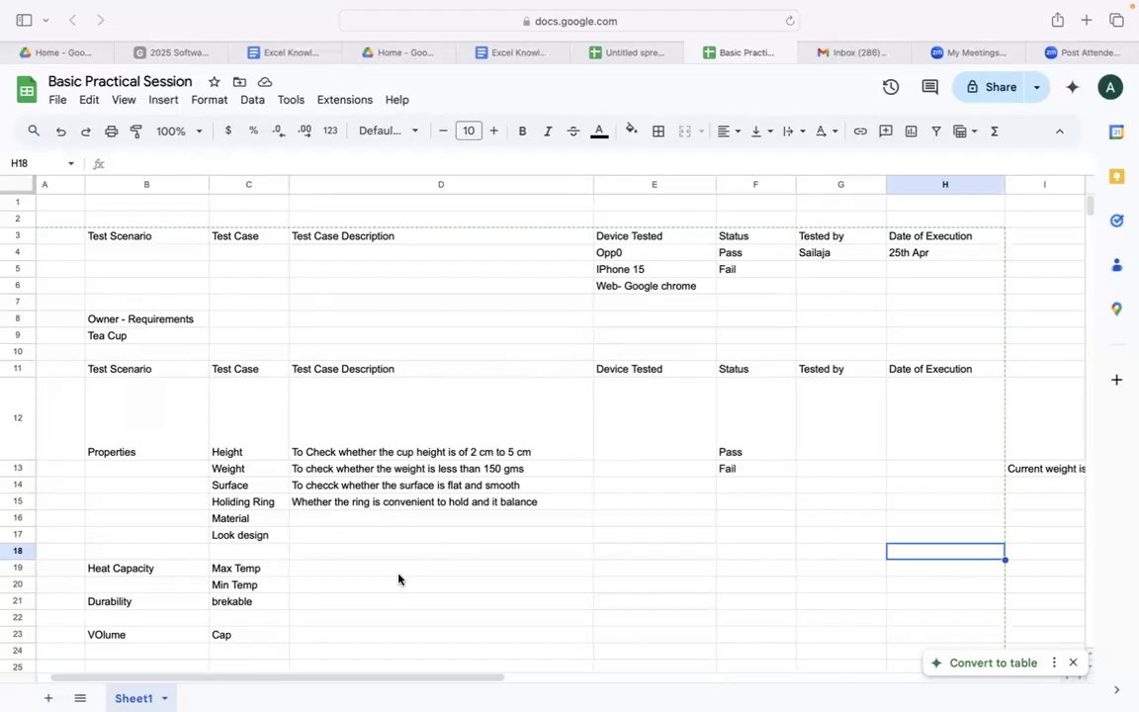
Review the tea cup table's Status, Tested by and Date of Execution cells and the template headers in row 3.
left_click(726, 474)
left_click(834, 439)
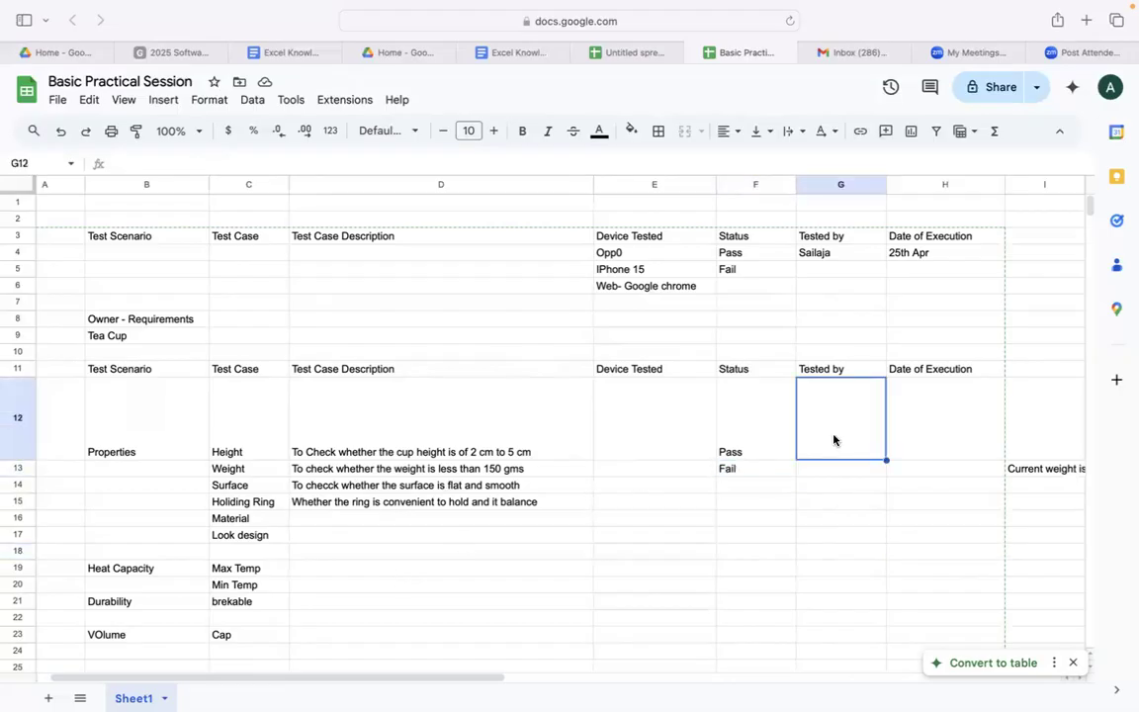
left_click(929, 432)
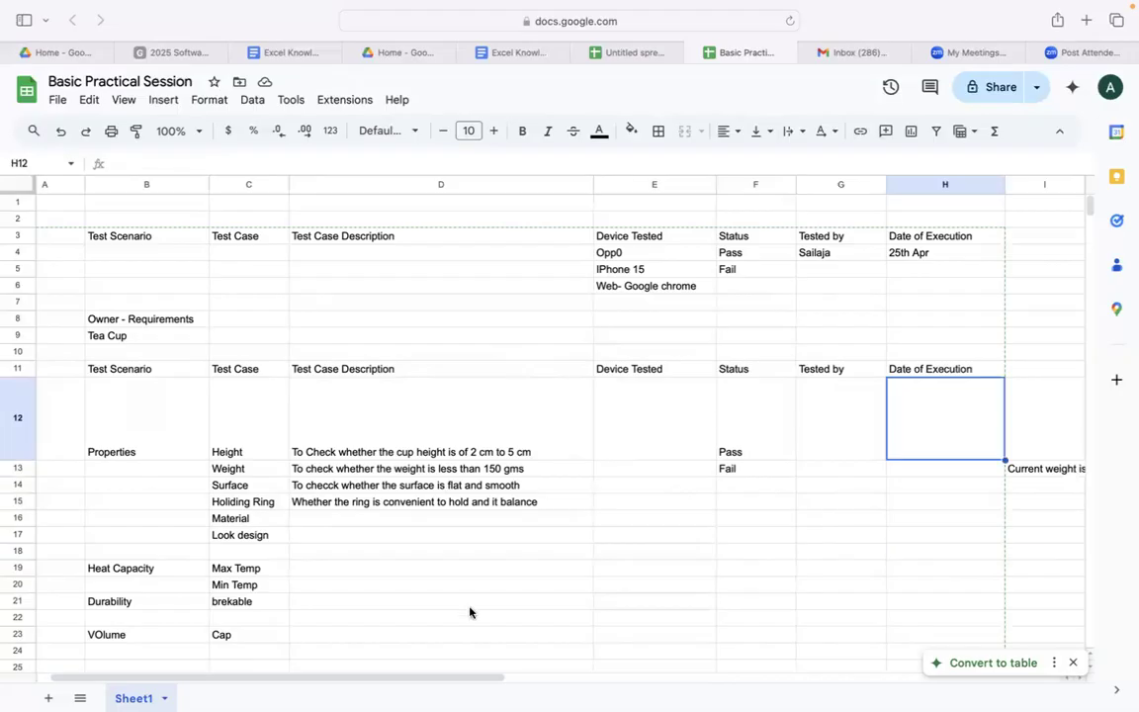
scroll(470, 613, "down", 2)
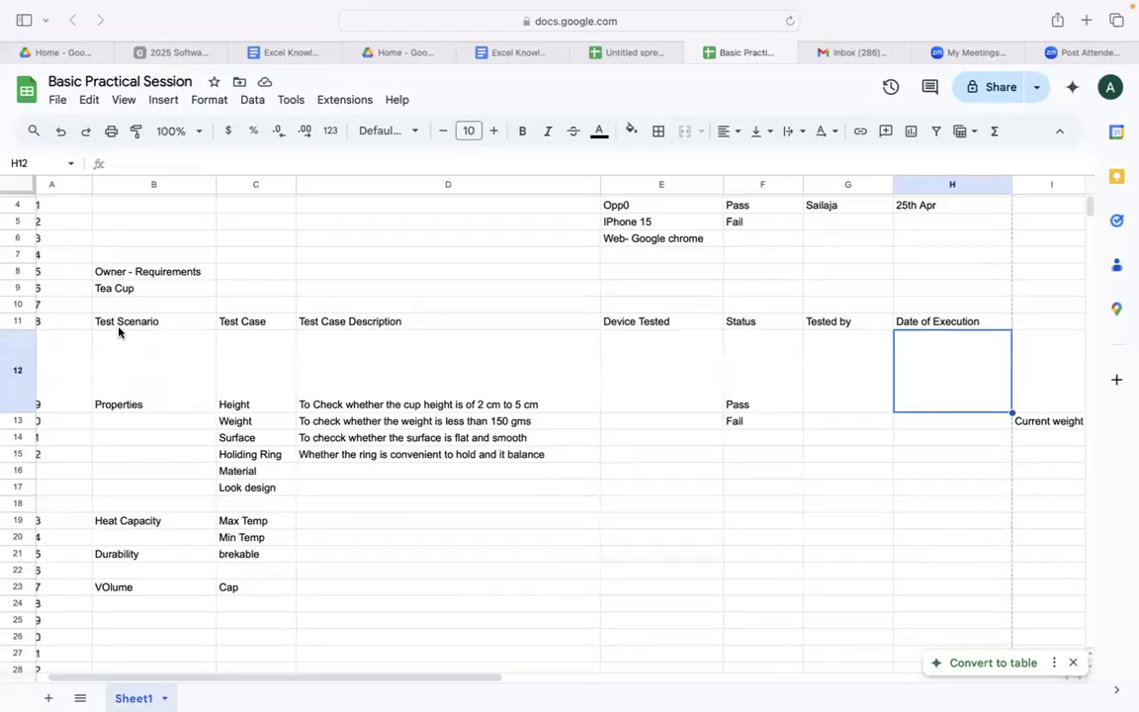
scroll(189, 358, "up", 2)
scroll(190, 358, "left", 1)
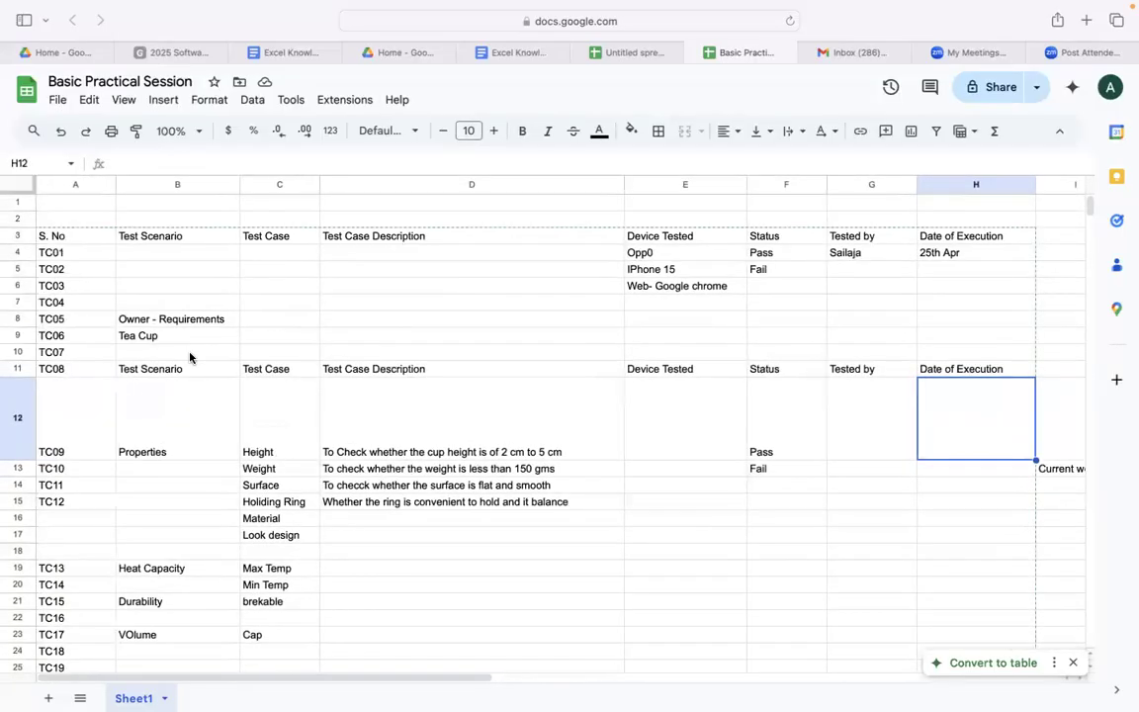
left_click(75, 242)
left_click(133, 235)
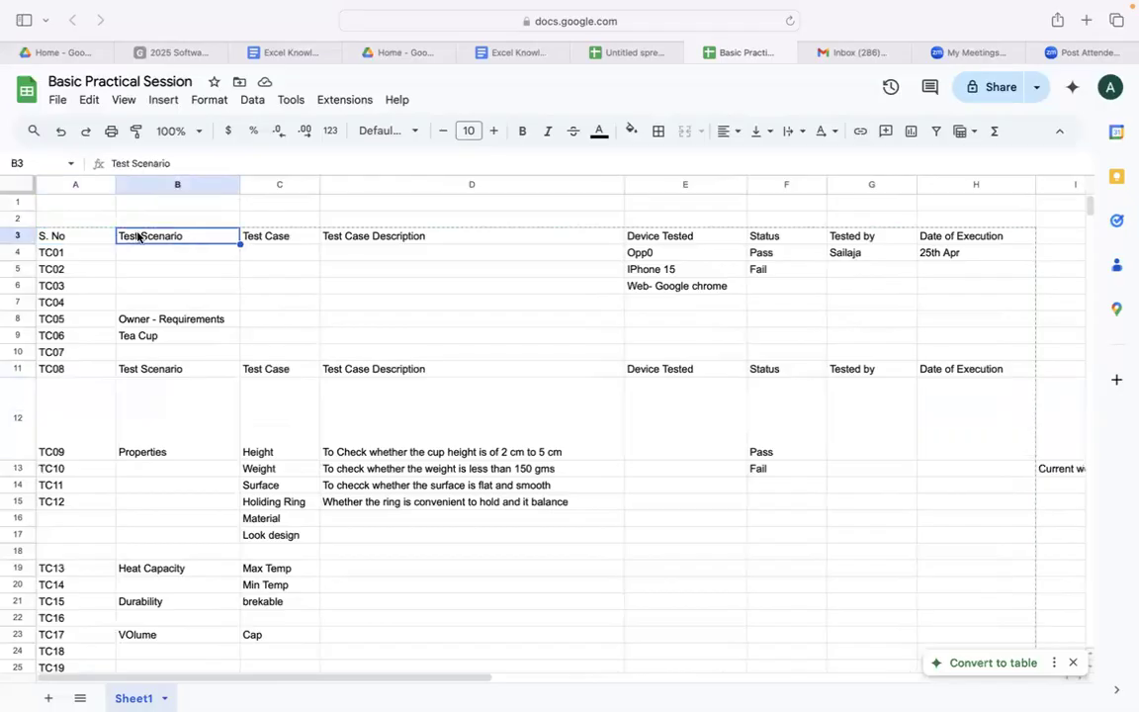
left_click(263, 243)
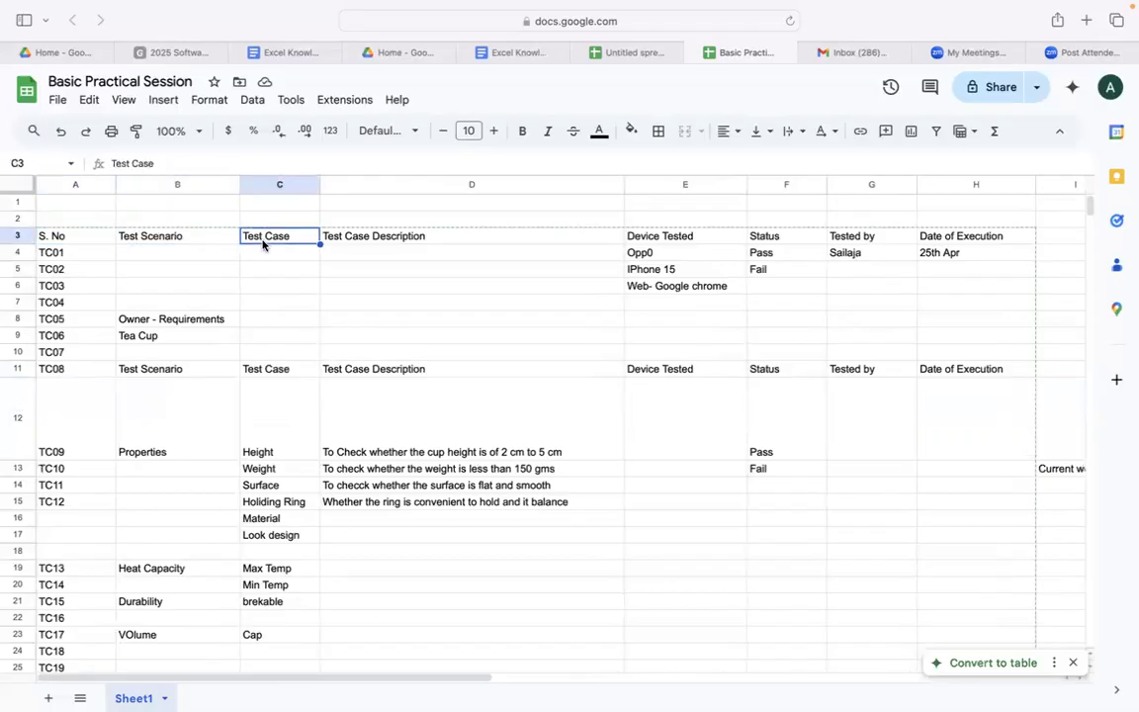
left_click(365, 243)
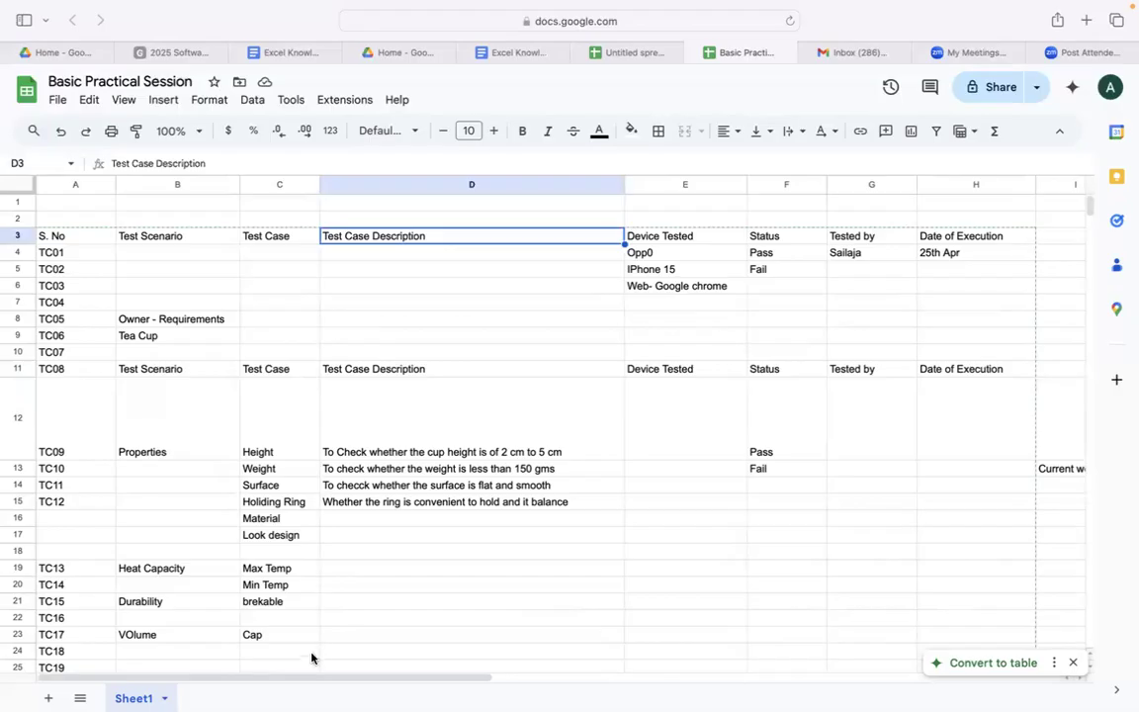
Add the column header "Comments" in I3 after Date of Execution.
left_click_drag(303, 678, 396, 678)
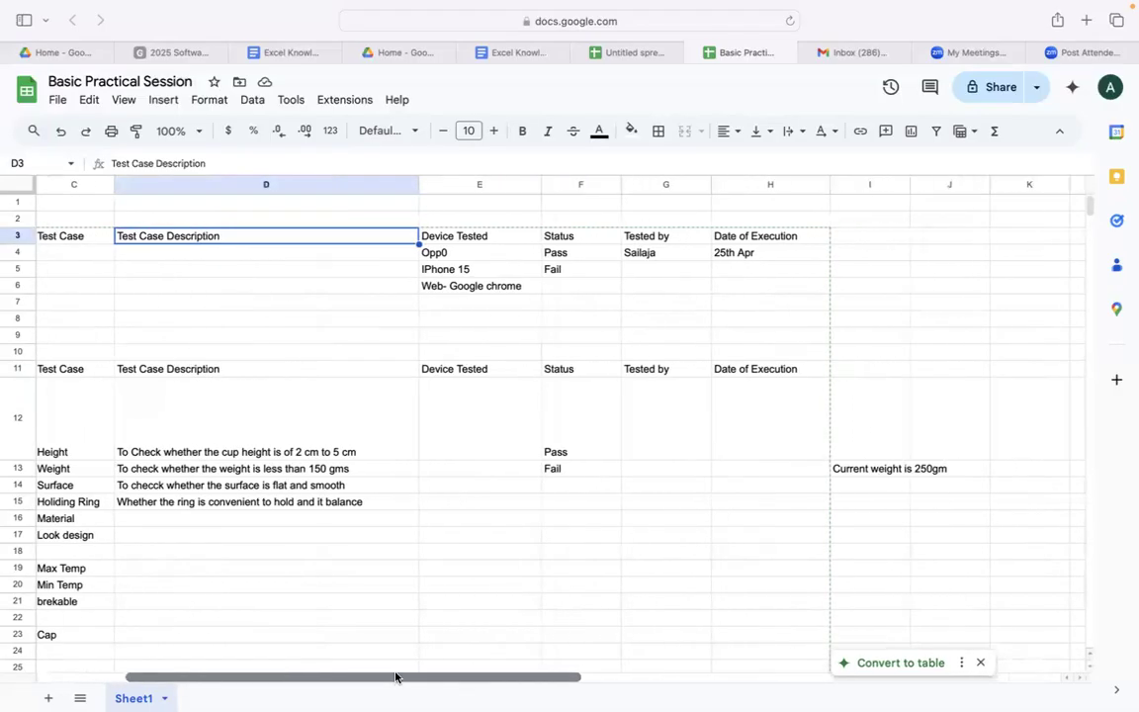
left_click(864, 239)
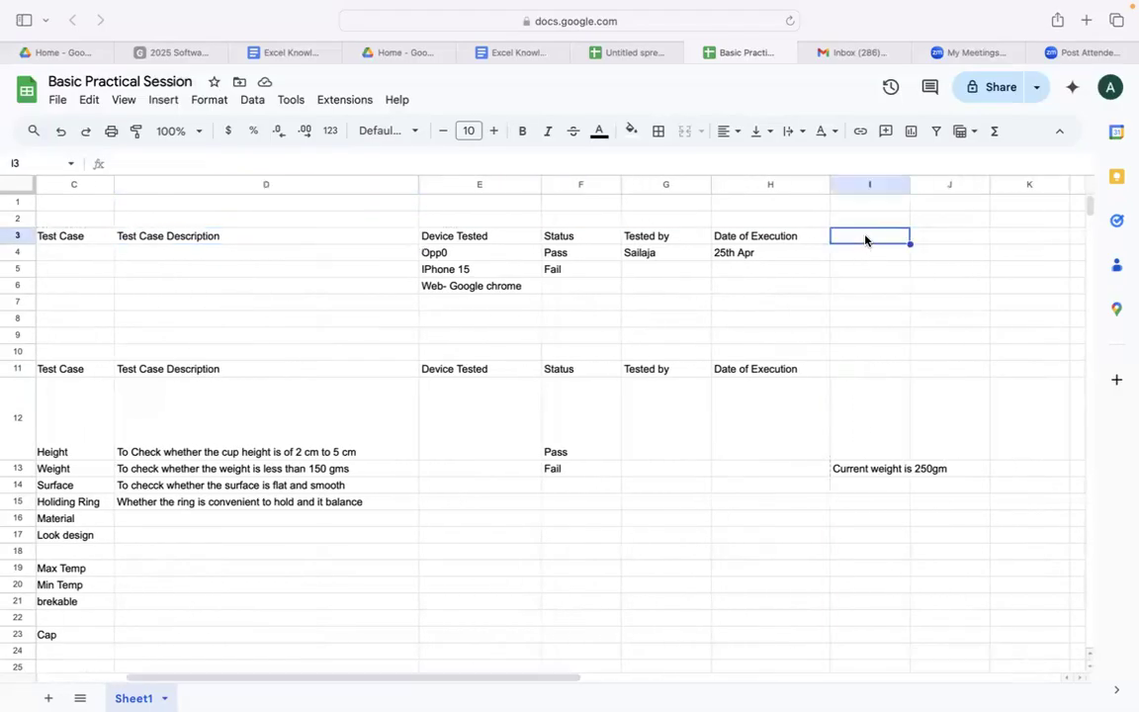
type("Comments")
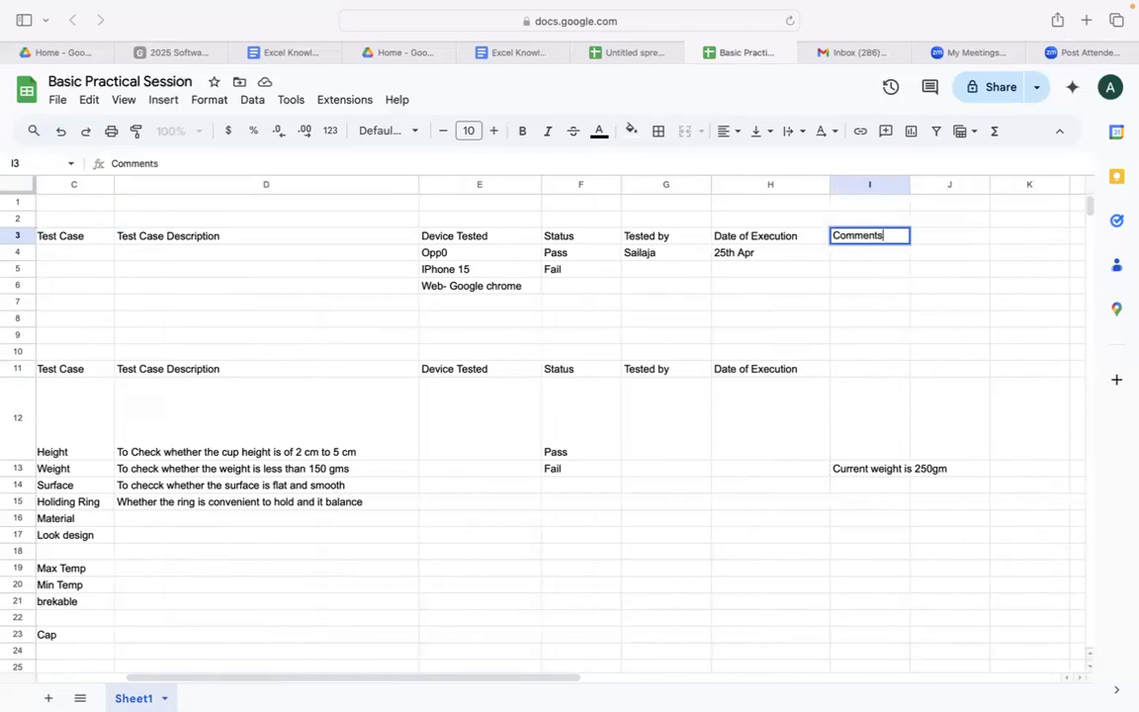
left_click(856, 324)
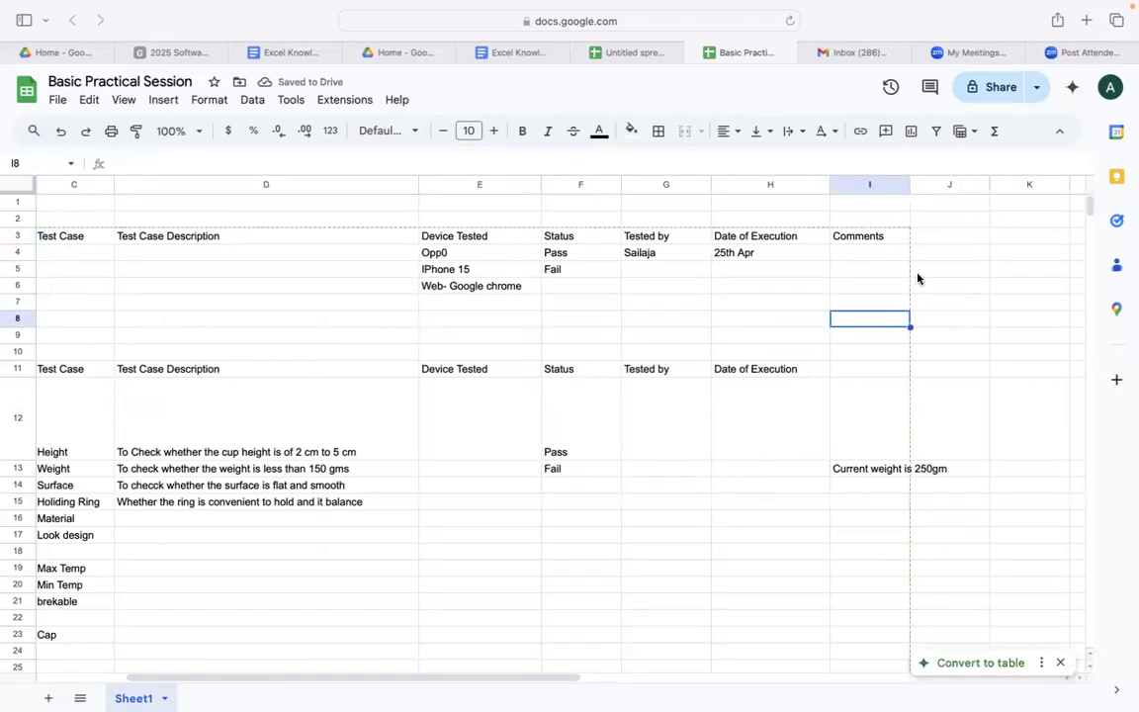
Add the column header "TIcket Number" in J3 after Comments.
left_click(938, 235)
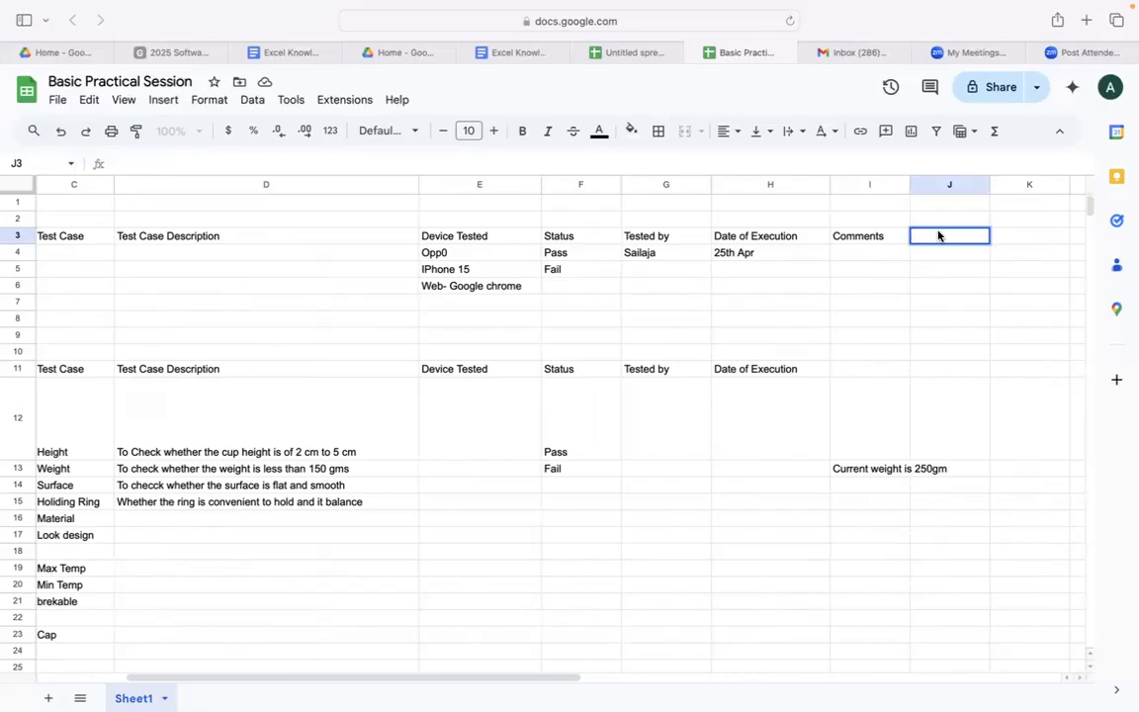
type("TIcket Number")
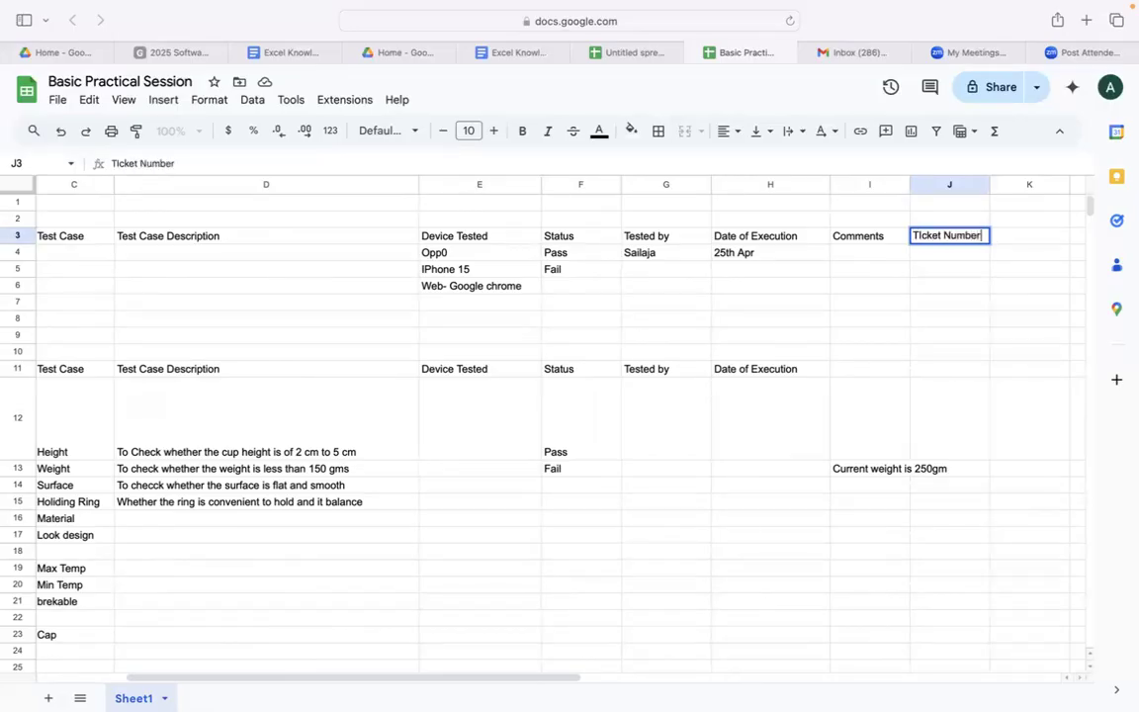
left_click(936, 302)
left_click(947, 252)
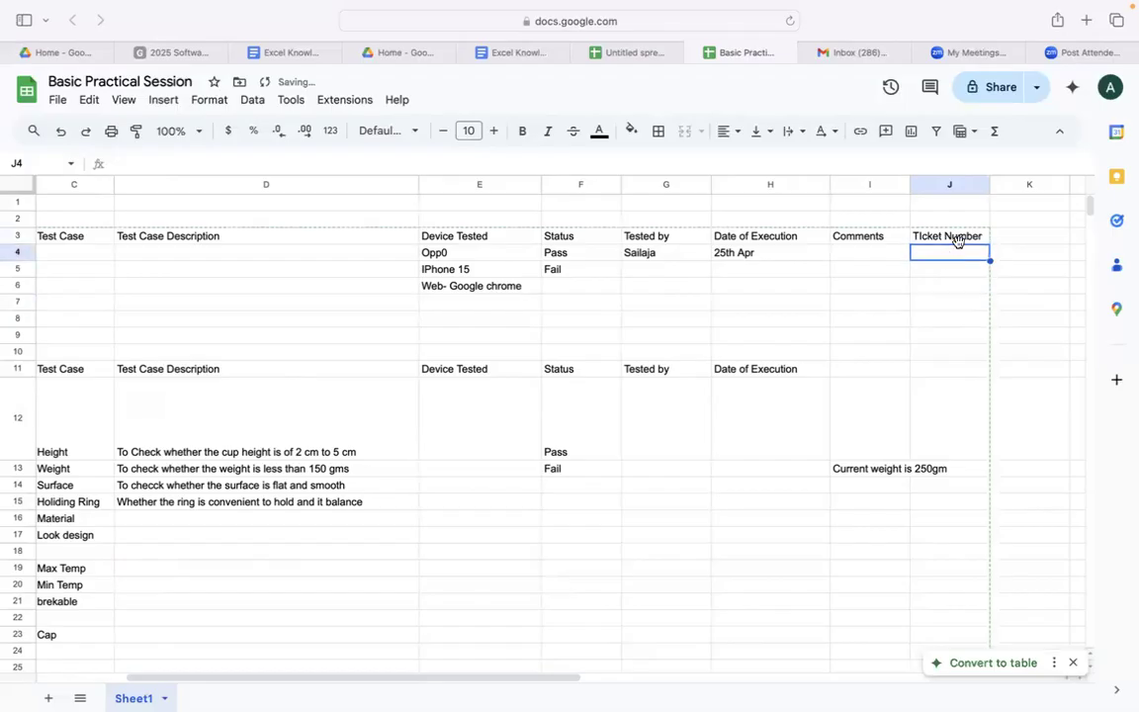
left_click(1002, 237)
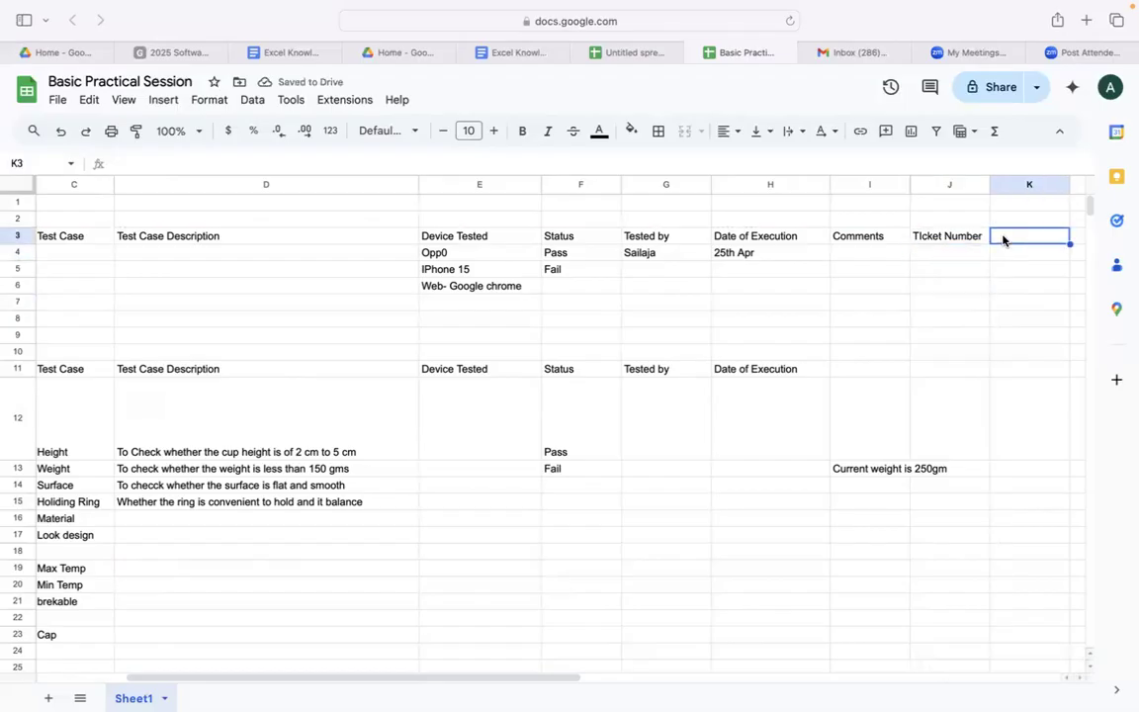
List the ticketing tools "JIRA" in F17 and "Trello" in F18.
left_click(590, 536)
type("JIRA")
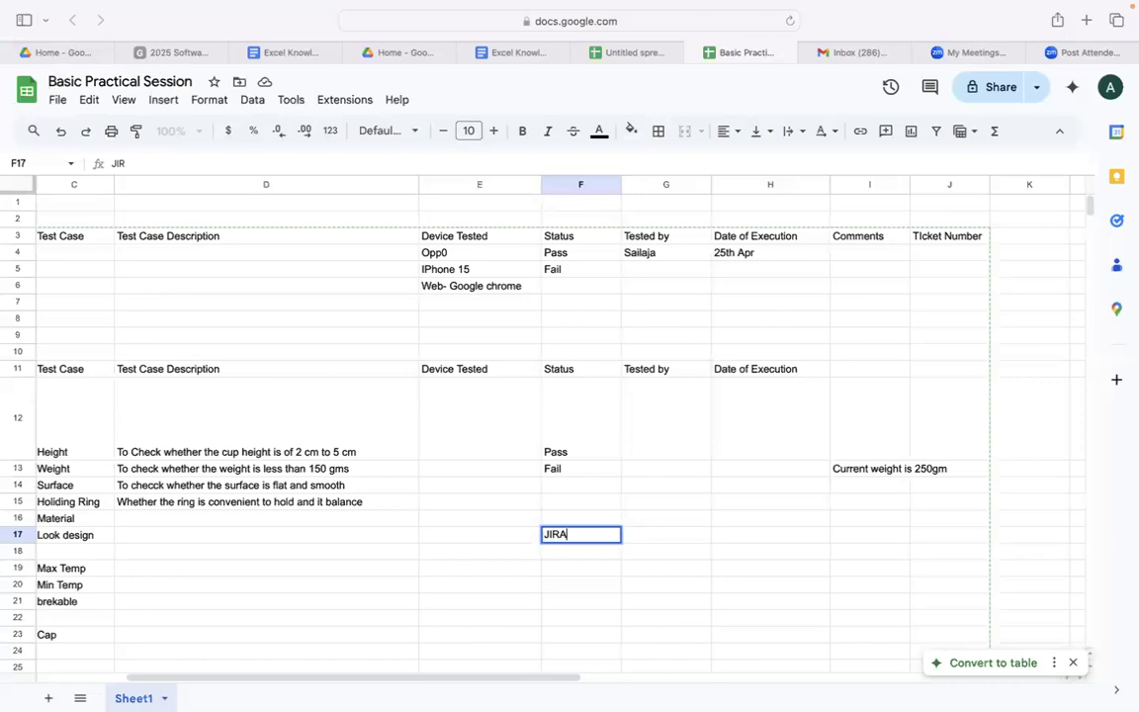
key("Up")
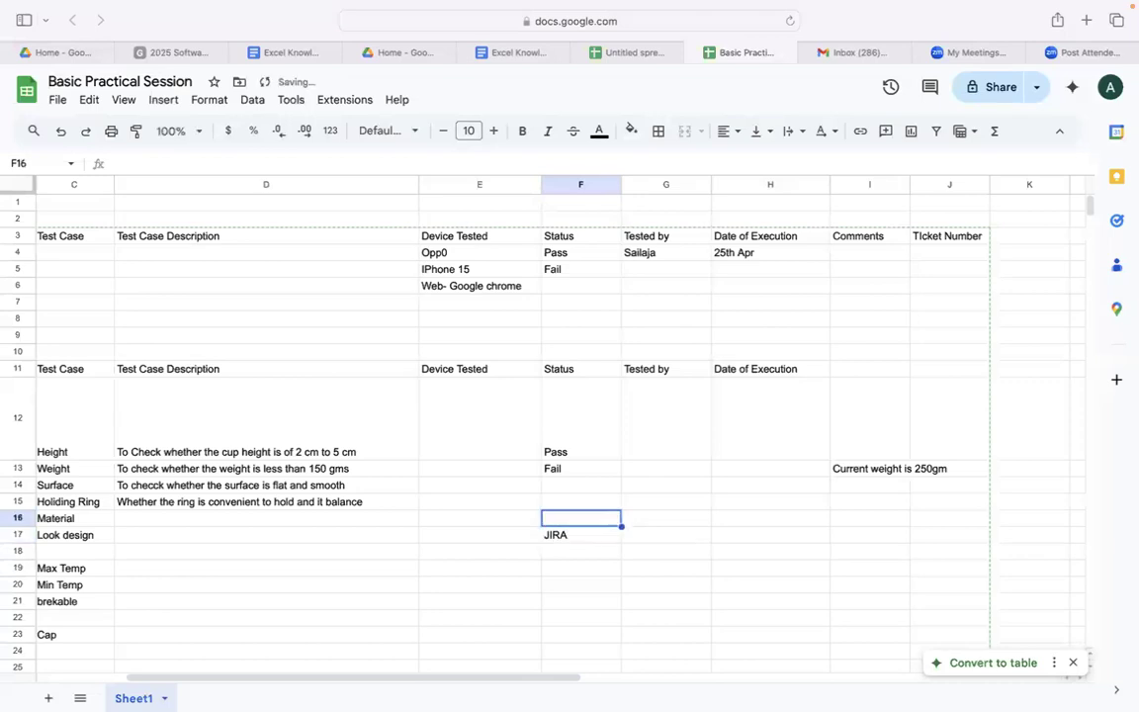
left_click(580, 550)
type("Trello")
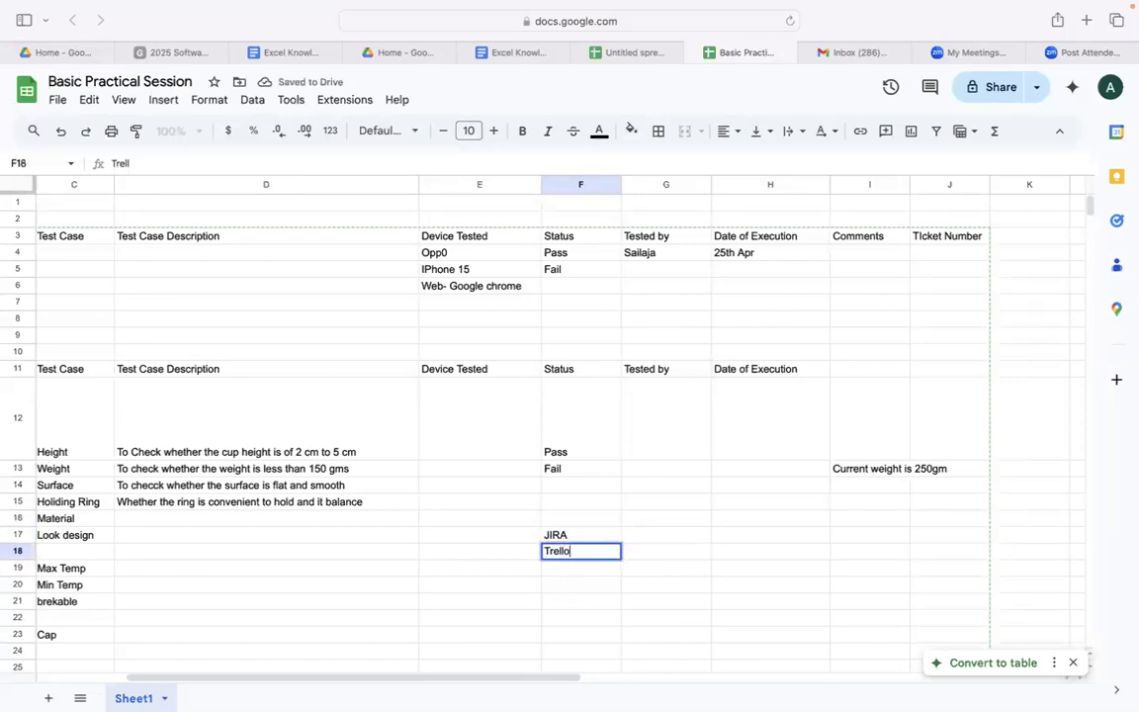
Examine the ticketing tool entries JIRA and Trello in F17 and F18.
left_click(579, 567)
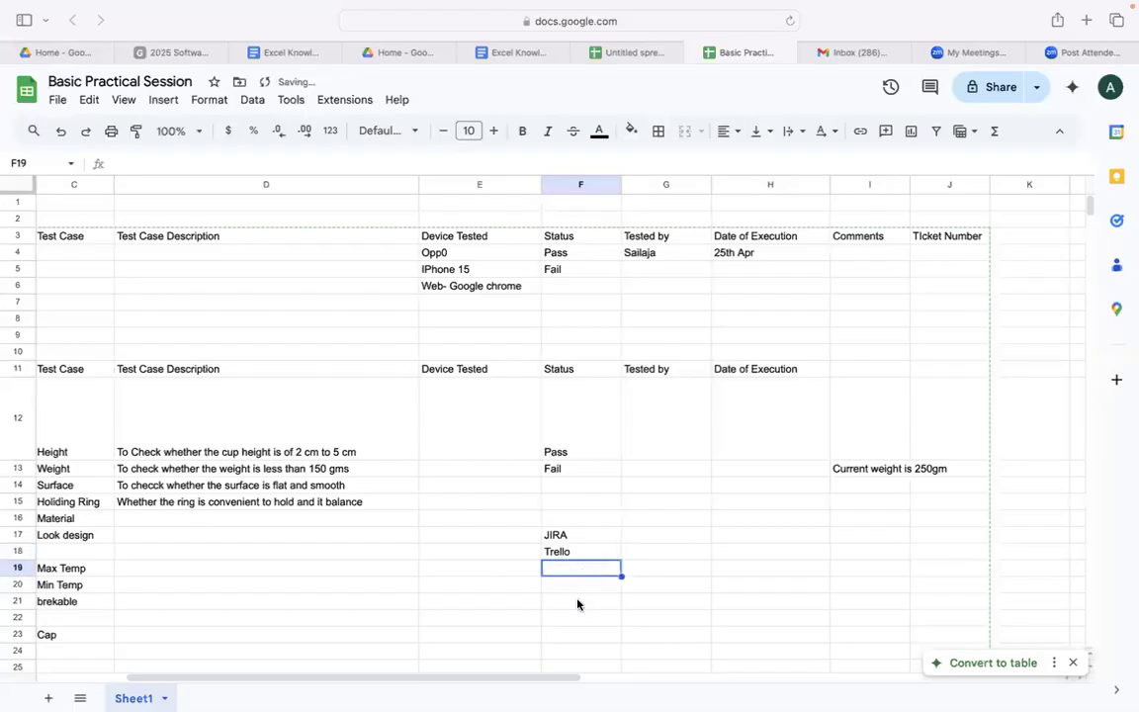
left_click(590, 537)
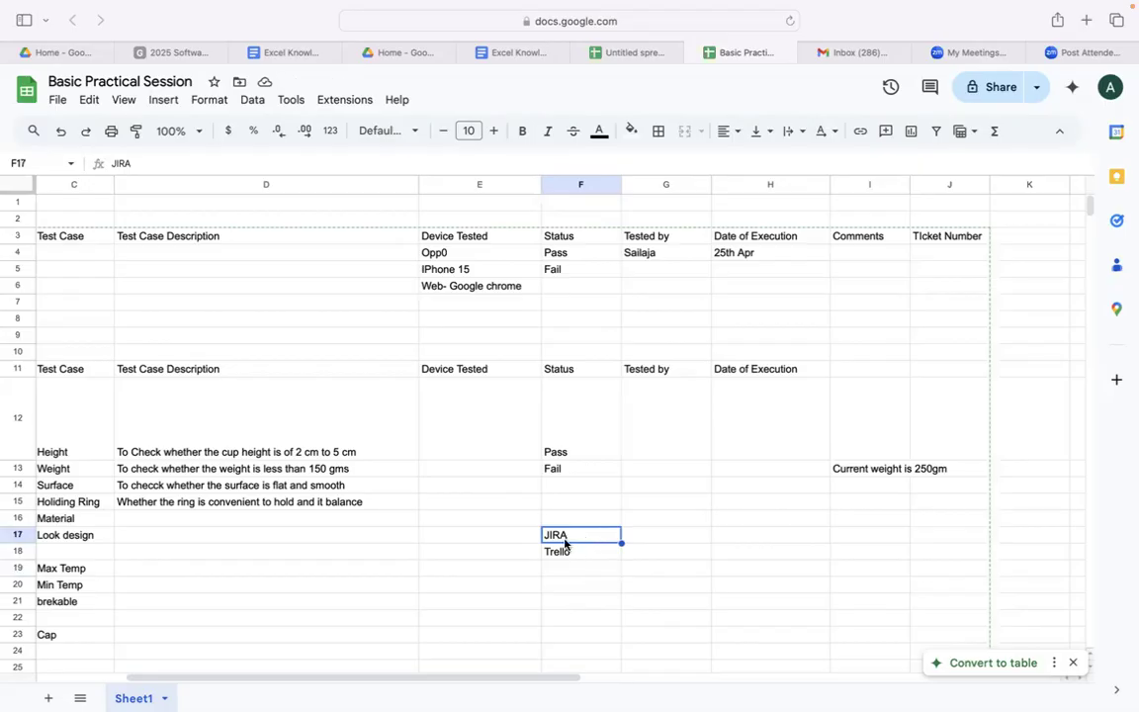
left_click(564, 571)
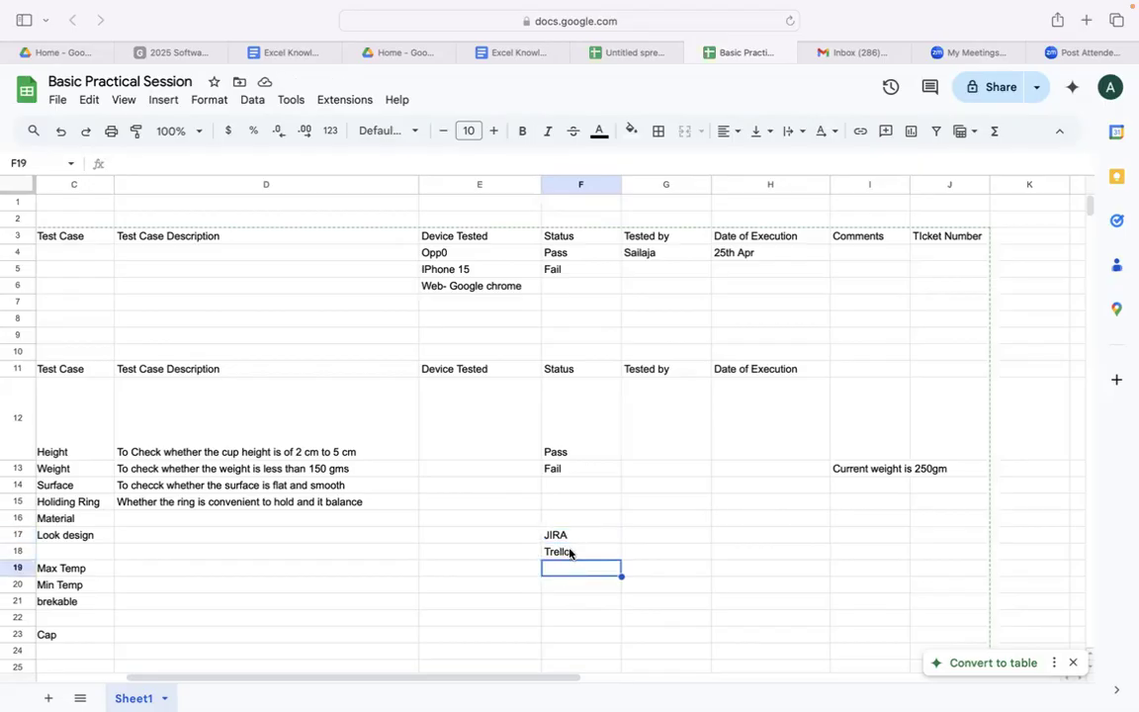
left_click(569, 553)
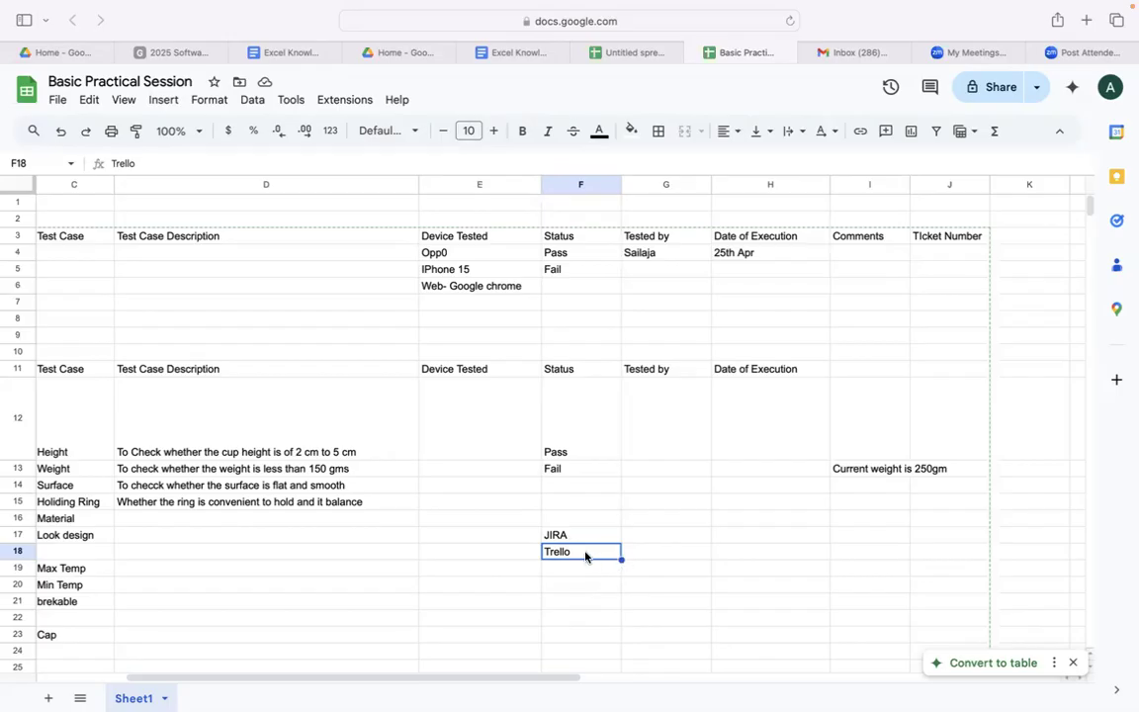
left_click(567, 569)
left_click(573, 557)
left_click(556, 537)
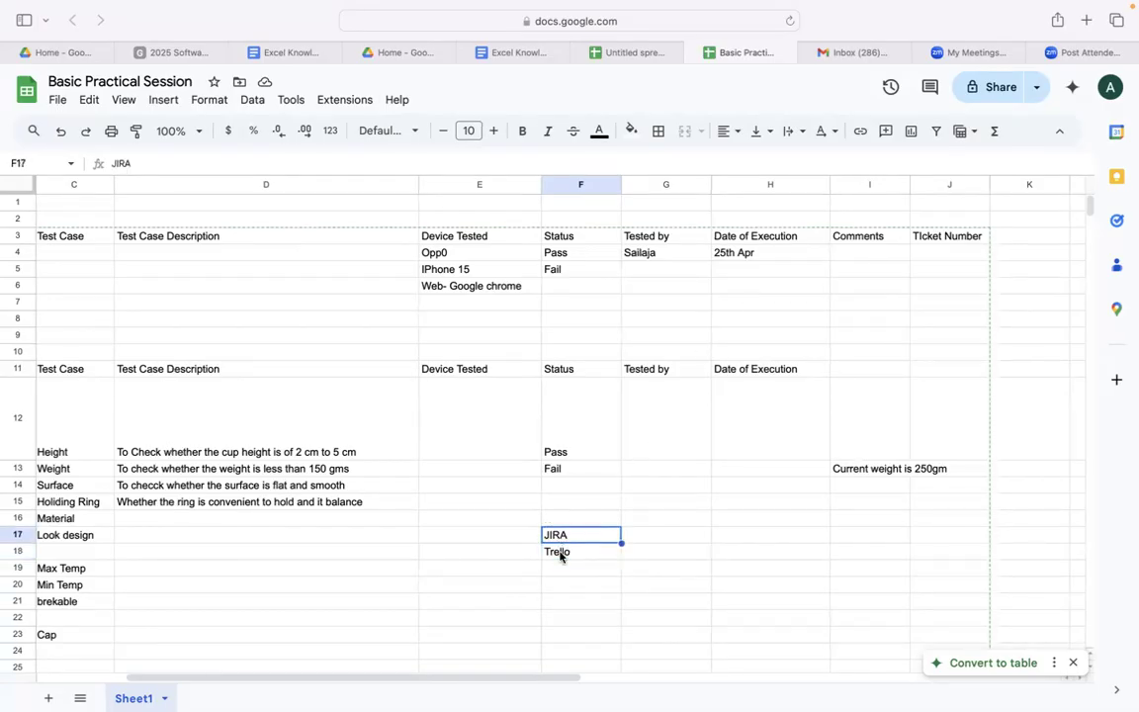
left_click(560, 551)
Review the template headers in row 3 and the tea cup scenarios Properties, Heat Capacity and Durability with their test cases.
scroll(388, 398, "left", 2)
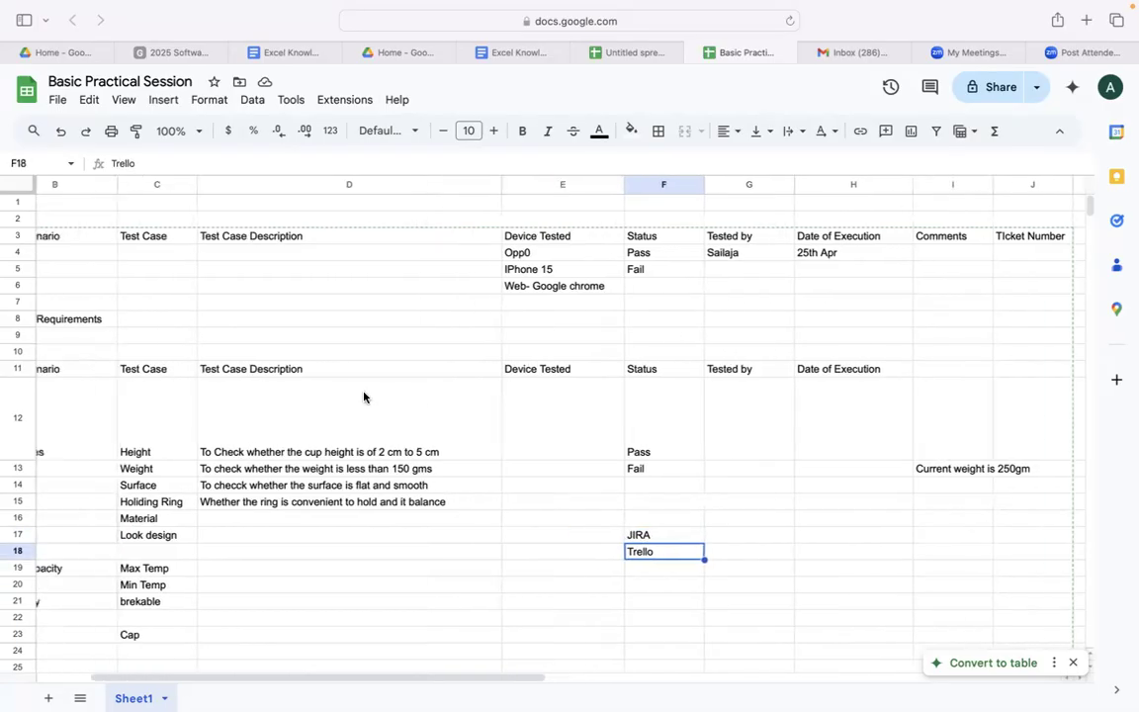
scroll(363, 396, "down", 1)
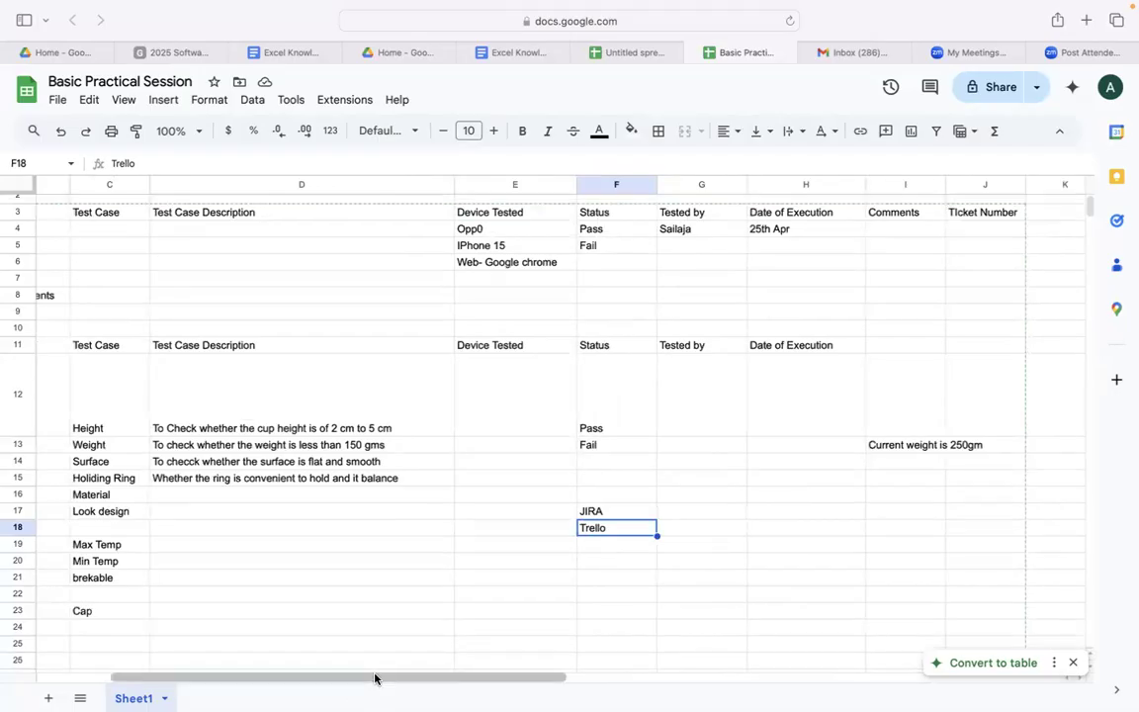
left_click_drag(376, 678, 244, 666)
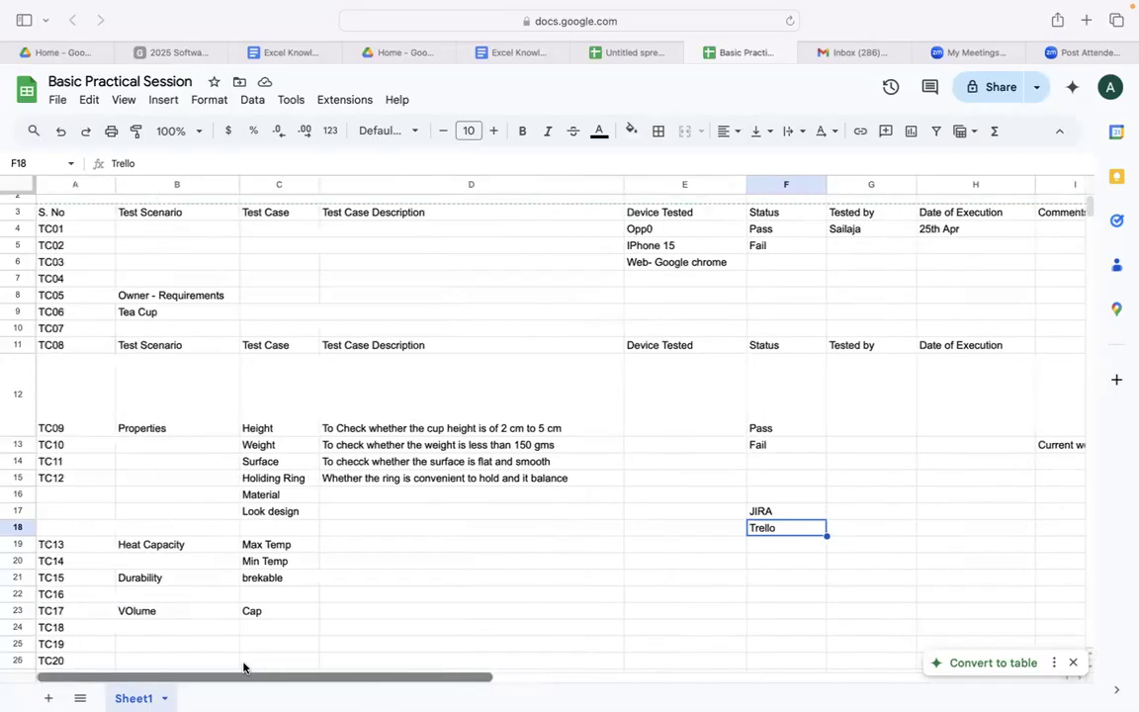
left_click(203, 211)
left_click(259, 212)
left_click(378, 221)
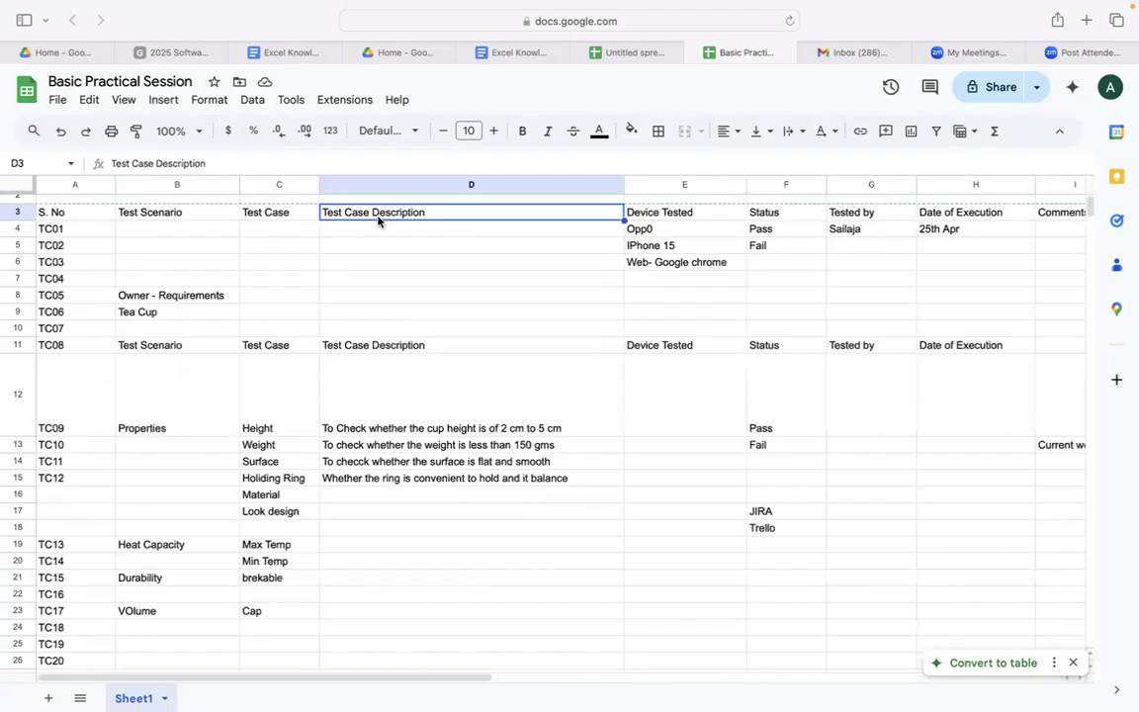
left_click(678, 220)
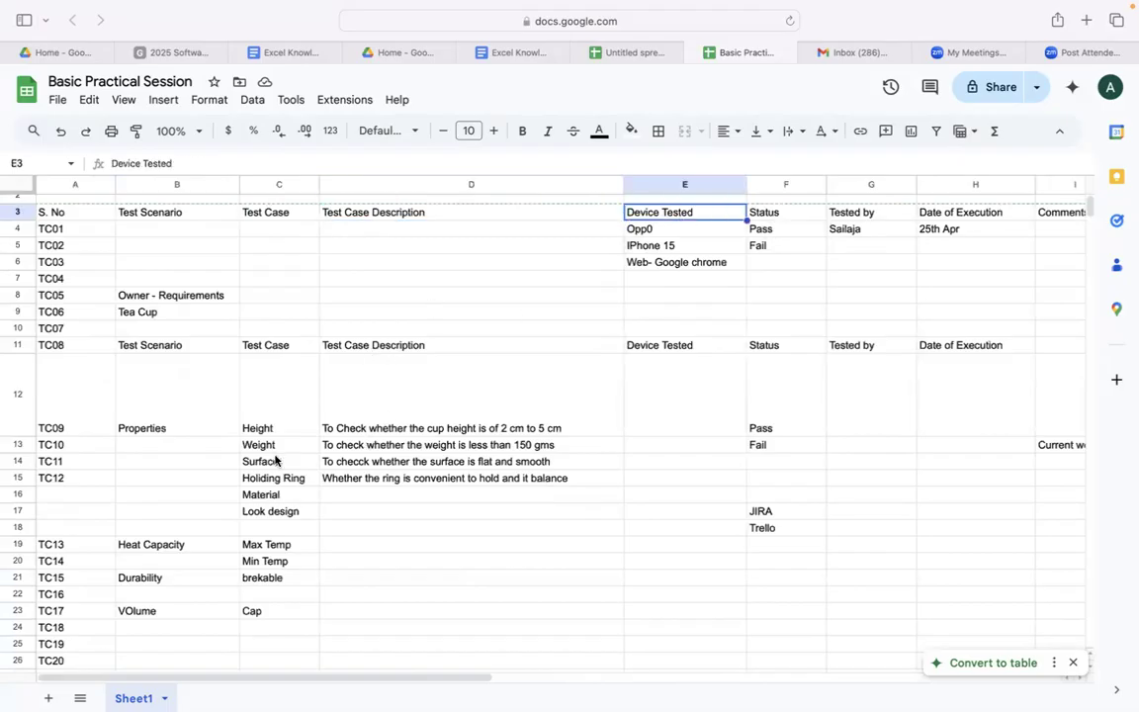
left_click(215, 431)
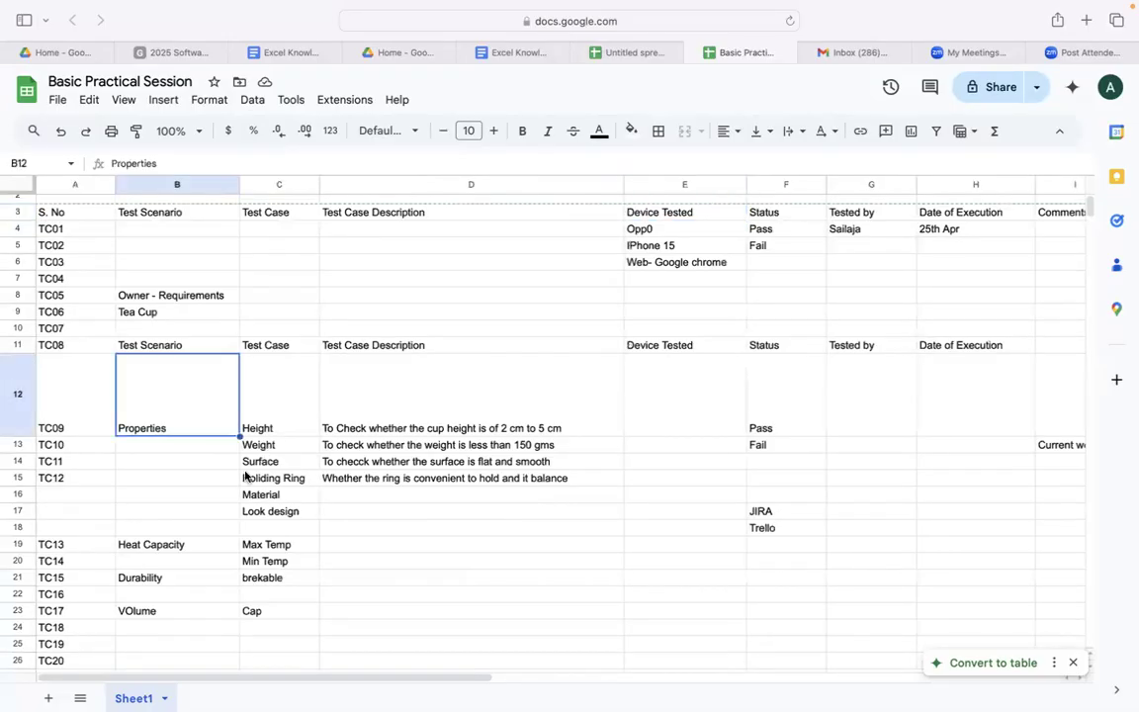
left_click(177, 543)
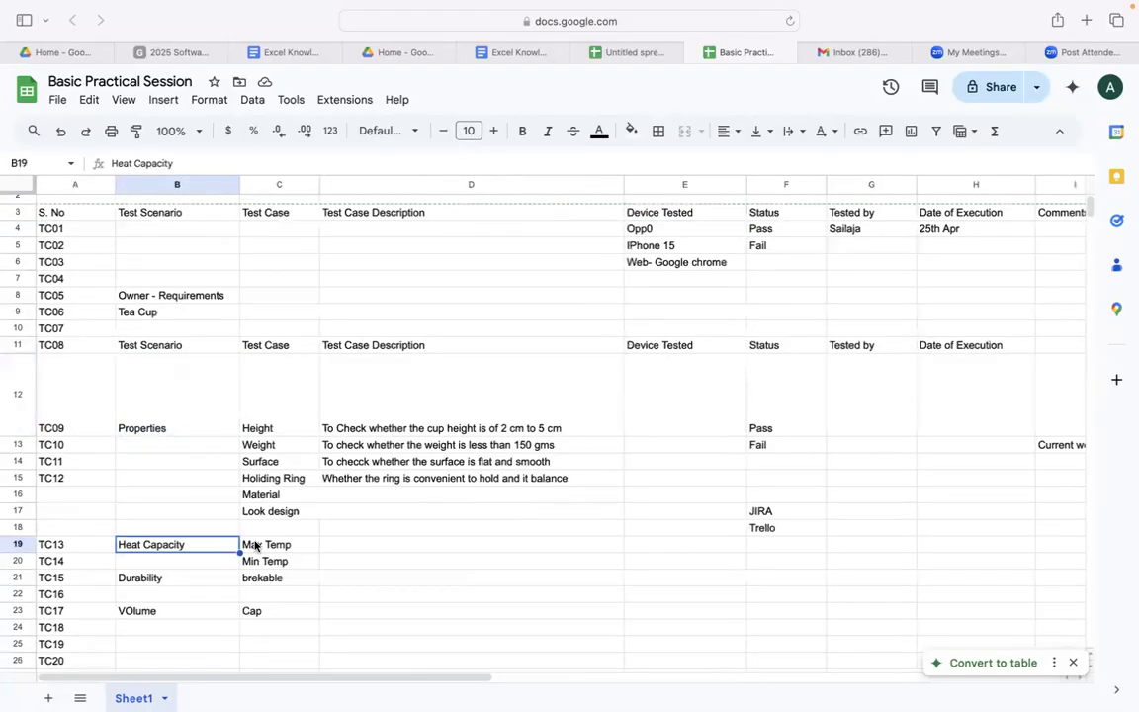
left_click(255, 545)
left_click(185, 586)
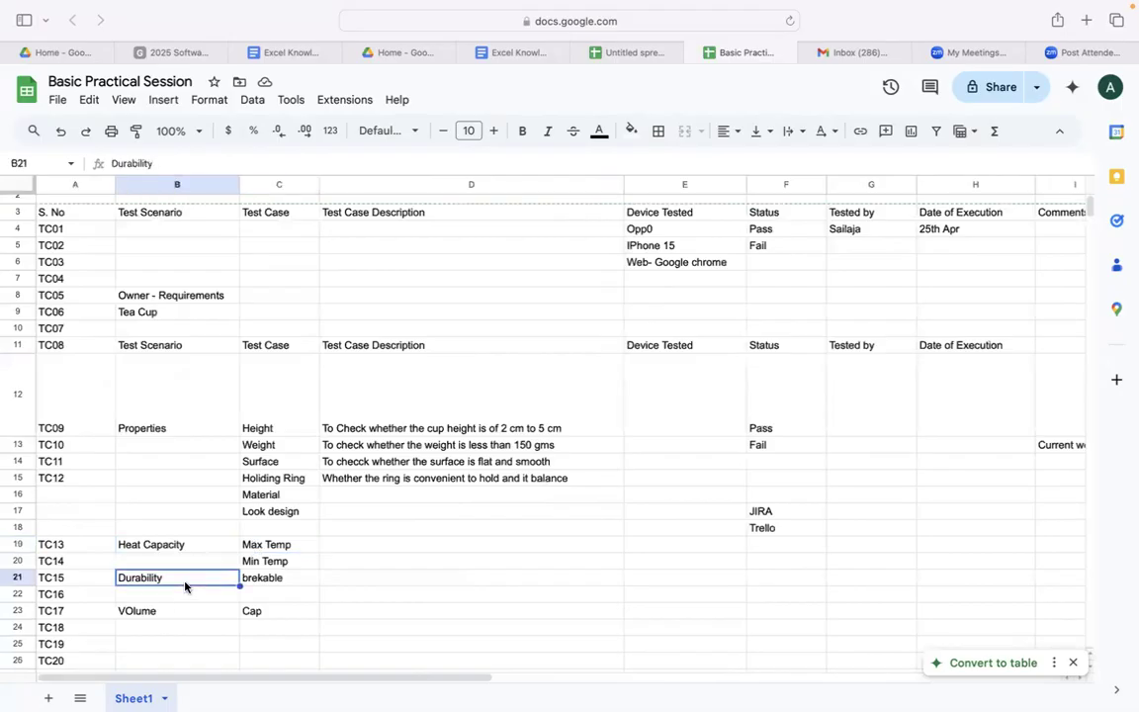
left_click(252, 584)
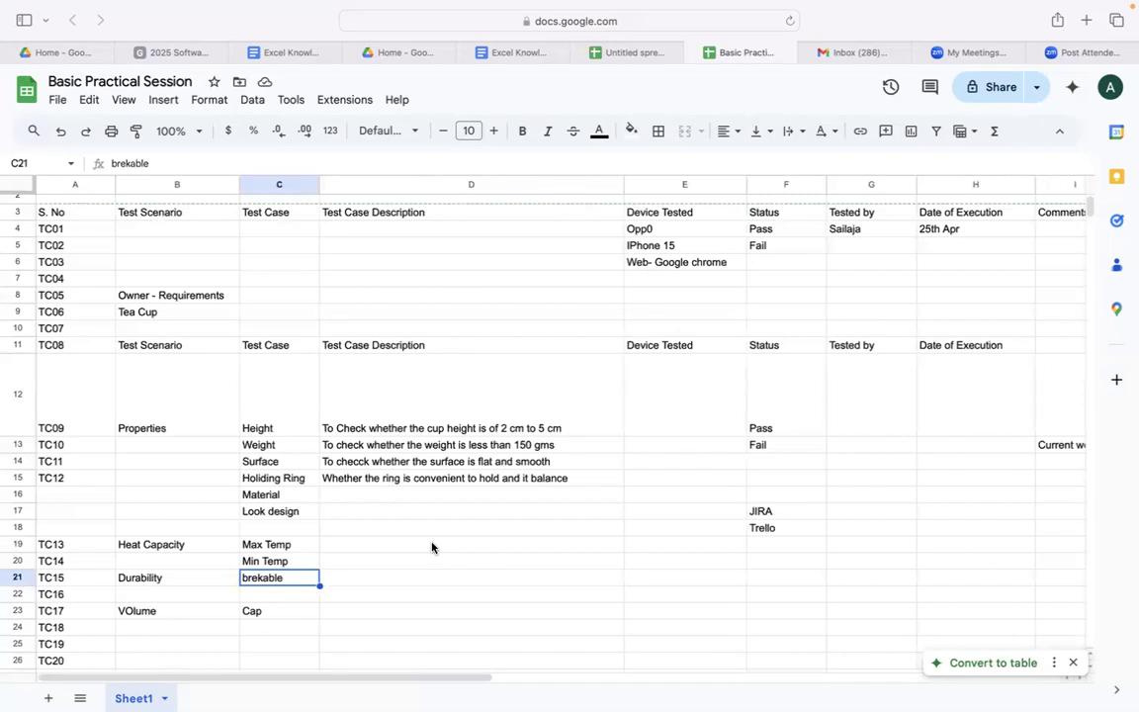
key("ctrl+Left")
key("ctrl+Left")
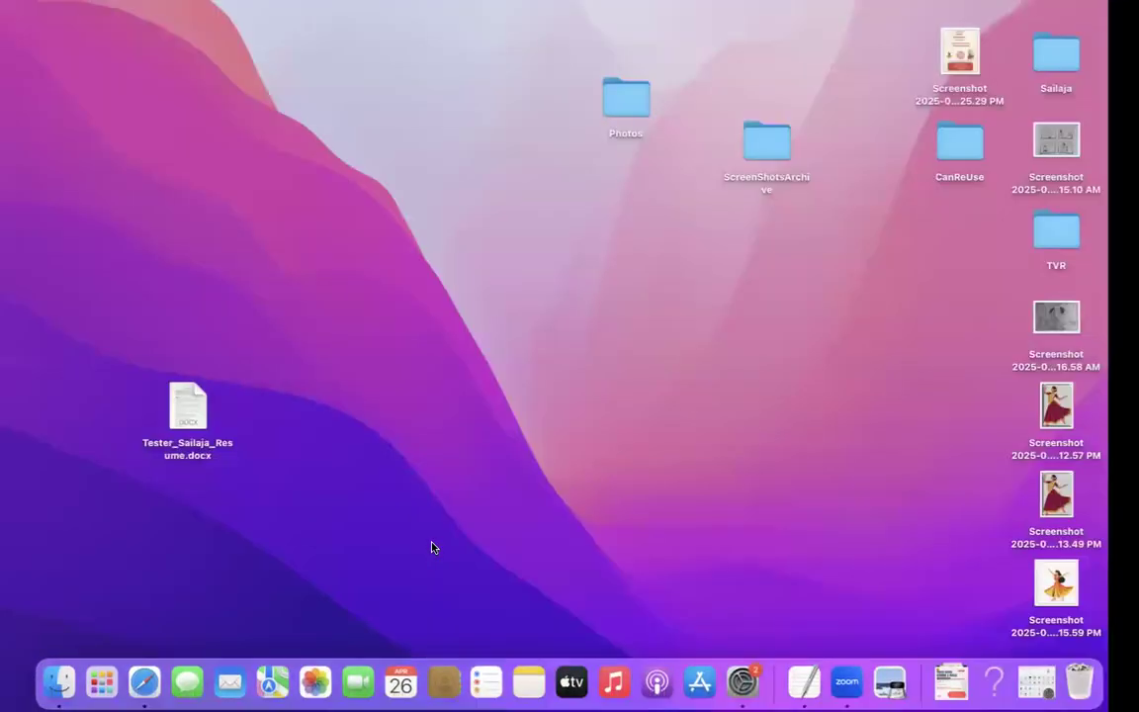
key("ctrl+Right")
key("ctrl+Right")
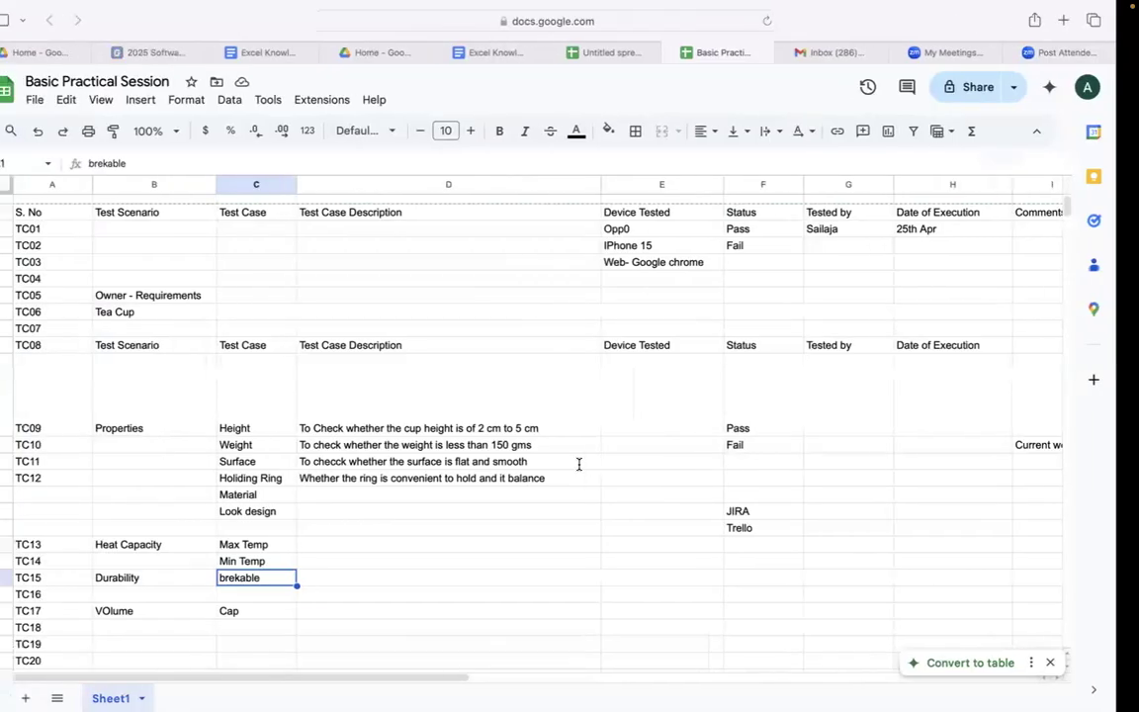
key("ctrl+Left")
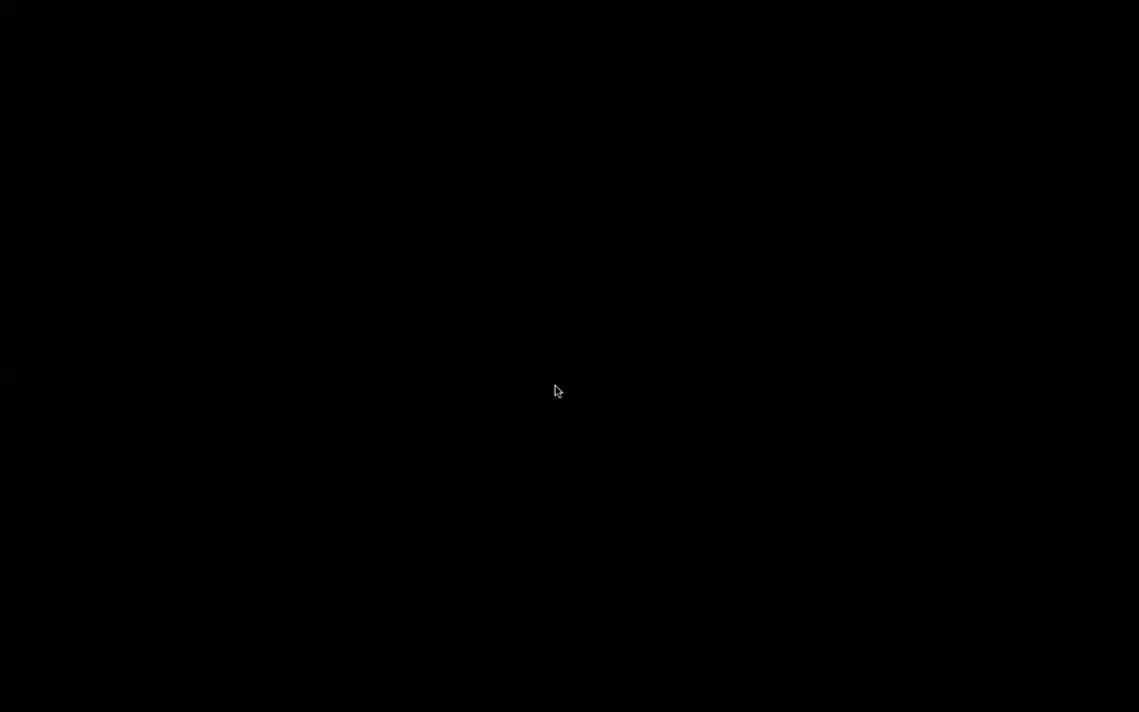
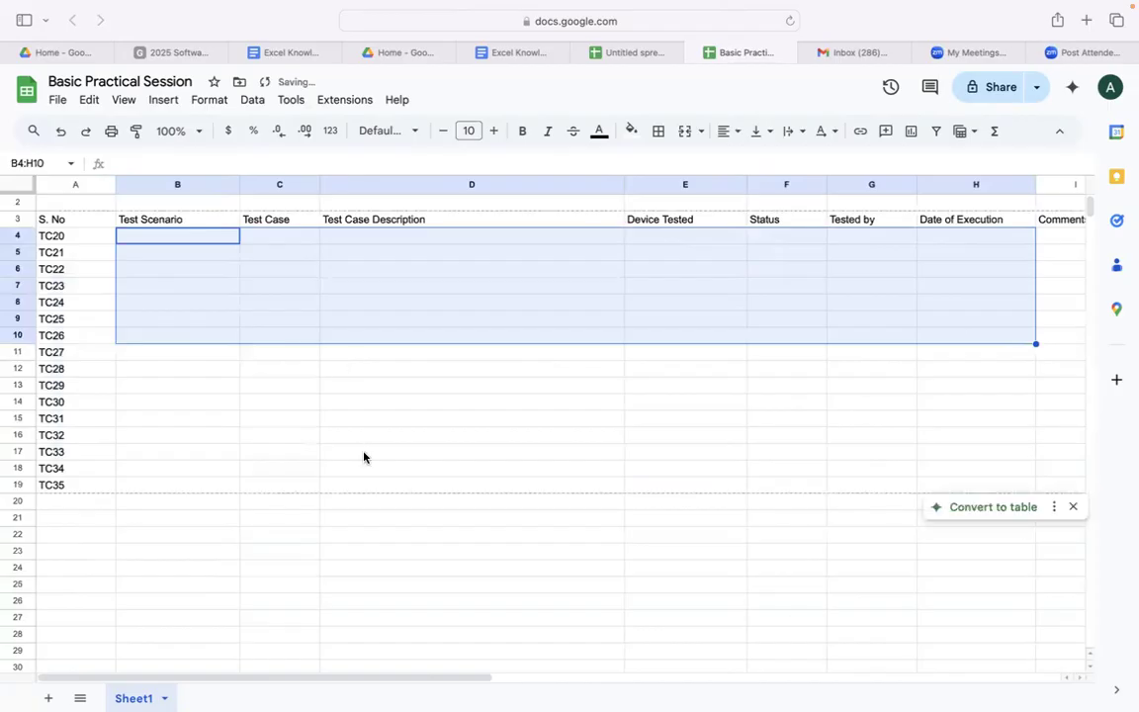
left_click(51, 220)
left_click_drag(52, 219, 696, 221)
left_click_drag(830, 234, 1060, 487)
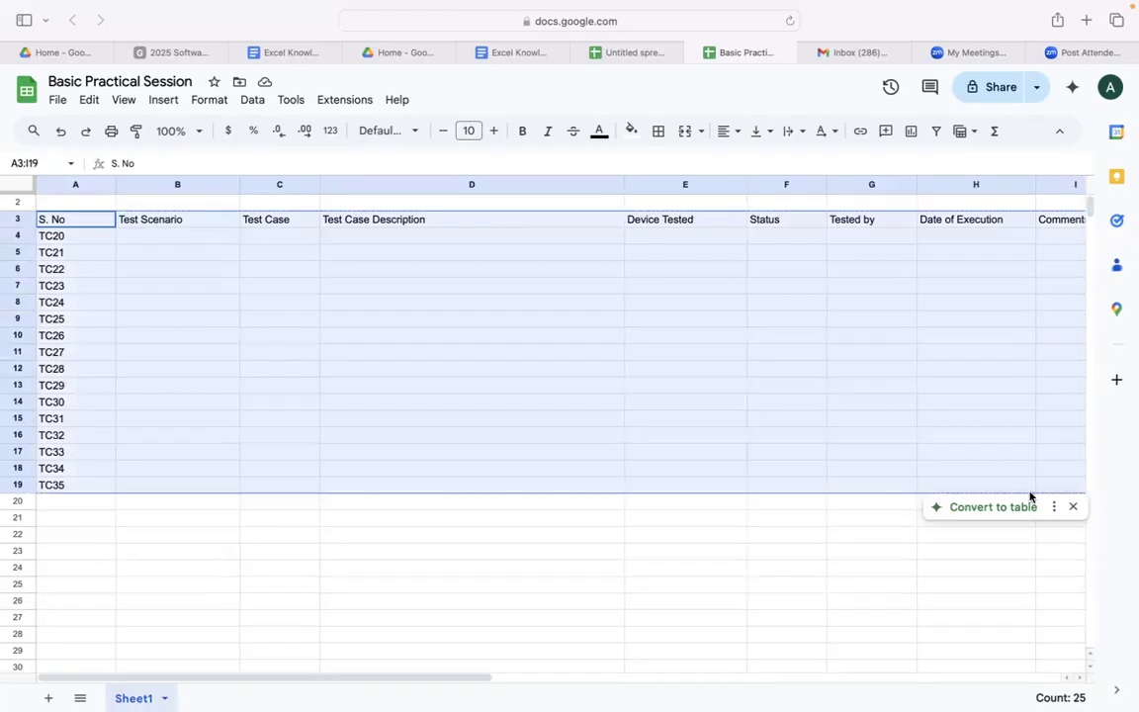
left_click(765, 587)
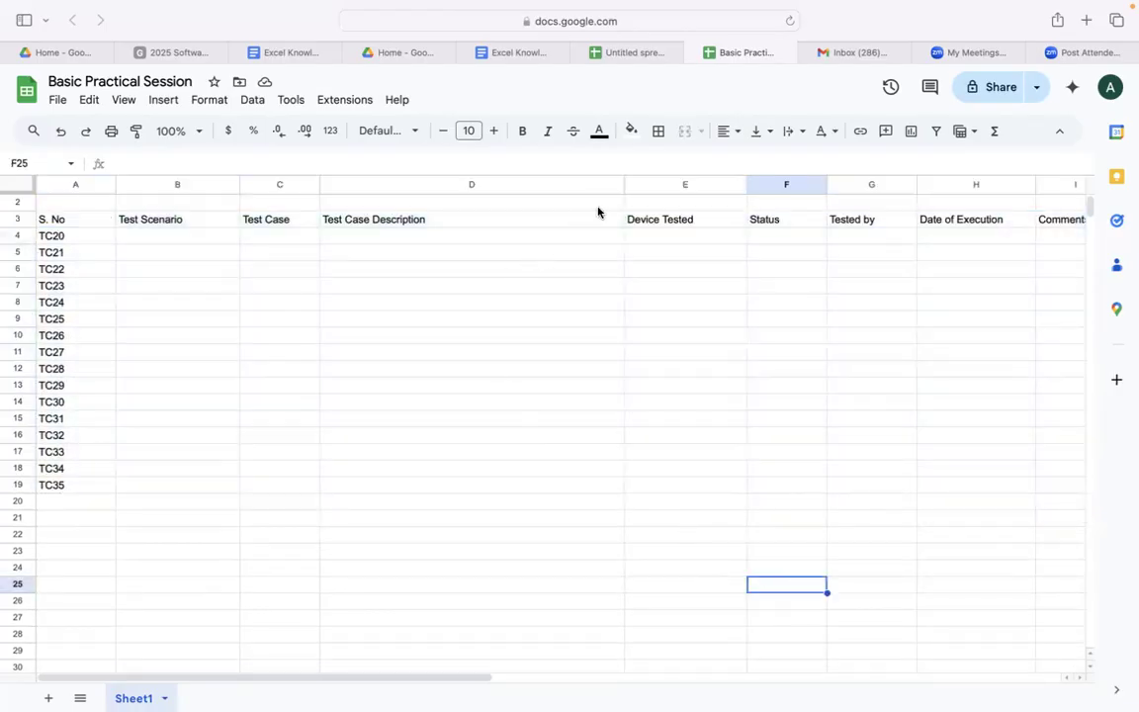
Narrow column D, Test Case Description, to a little over half its width so the template fits through column J.
left_click_drag(623, 184, 495, 168)
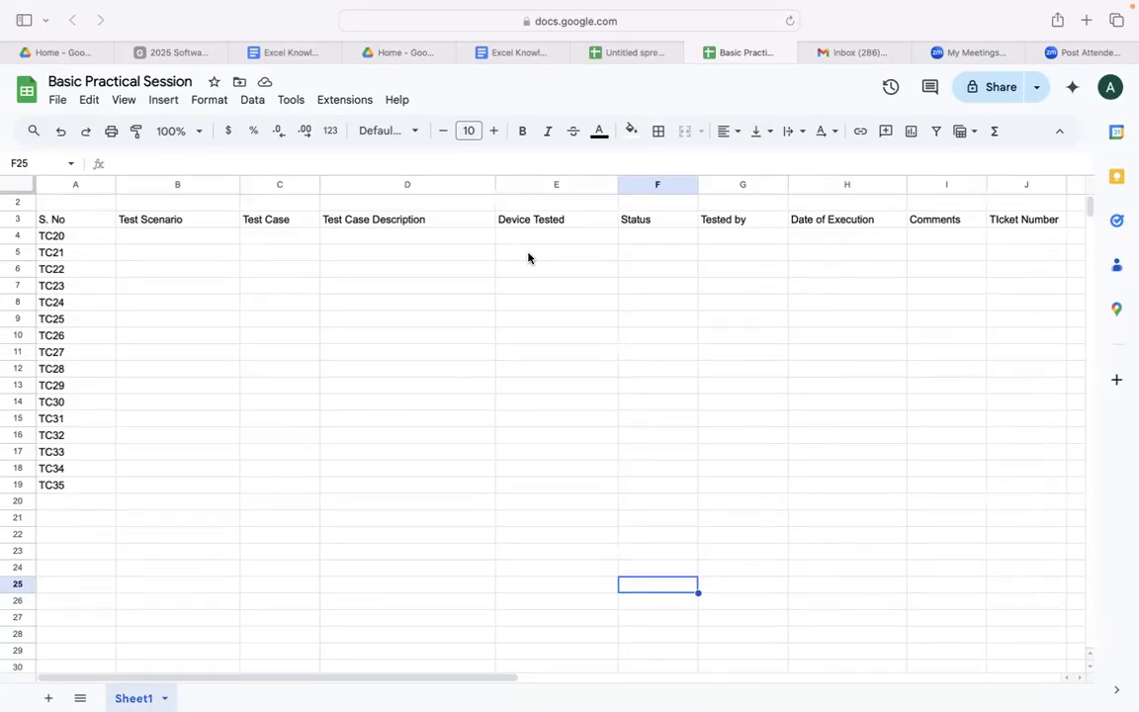
Replace the ticket number header in J3 with "JIRA/Trello Number" and widen column J to fit it.
left_click(442, 345)
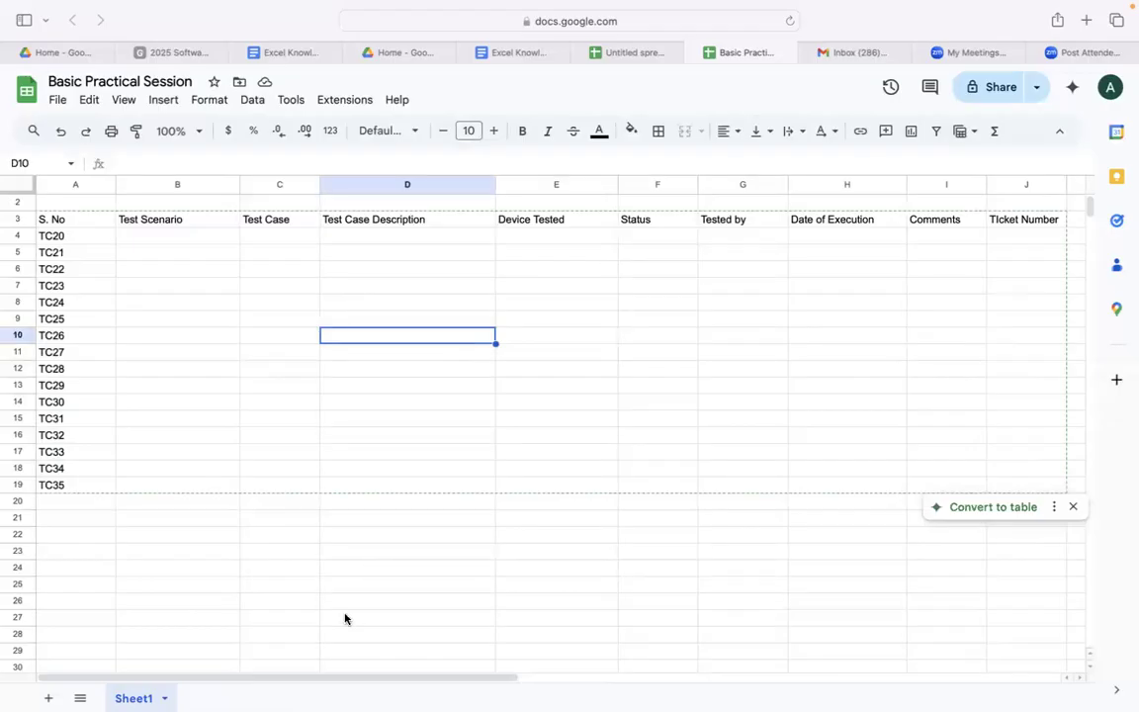
left_click_drag(302, 679, 375, 682)
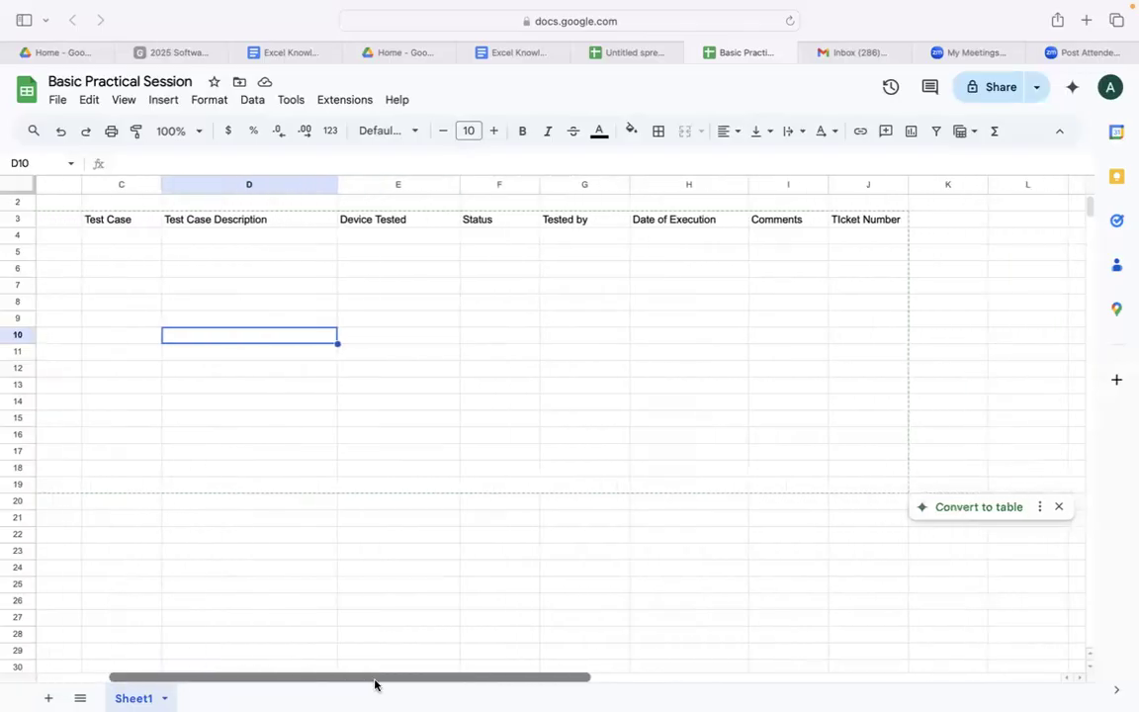
double_click(865, 223)
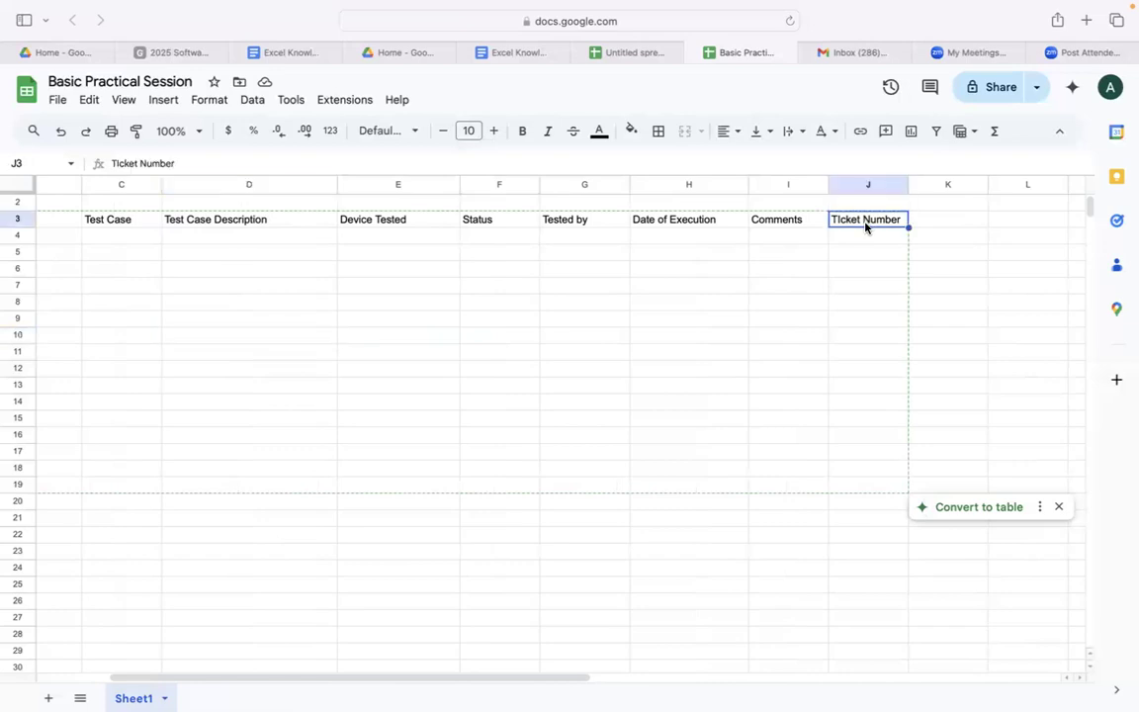
left_click_drag(834, 218, 903, 219)
type("JIRA")
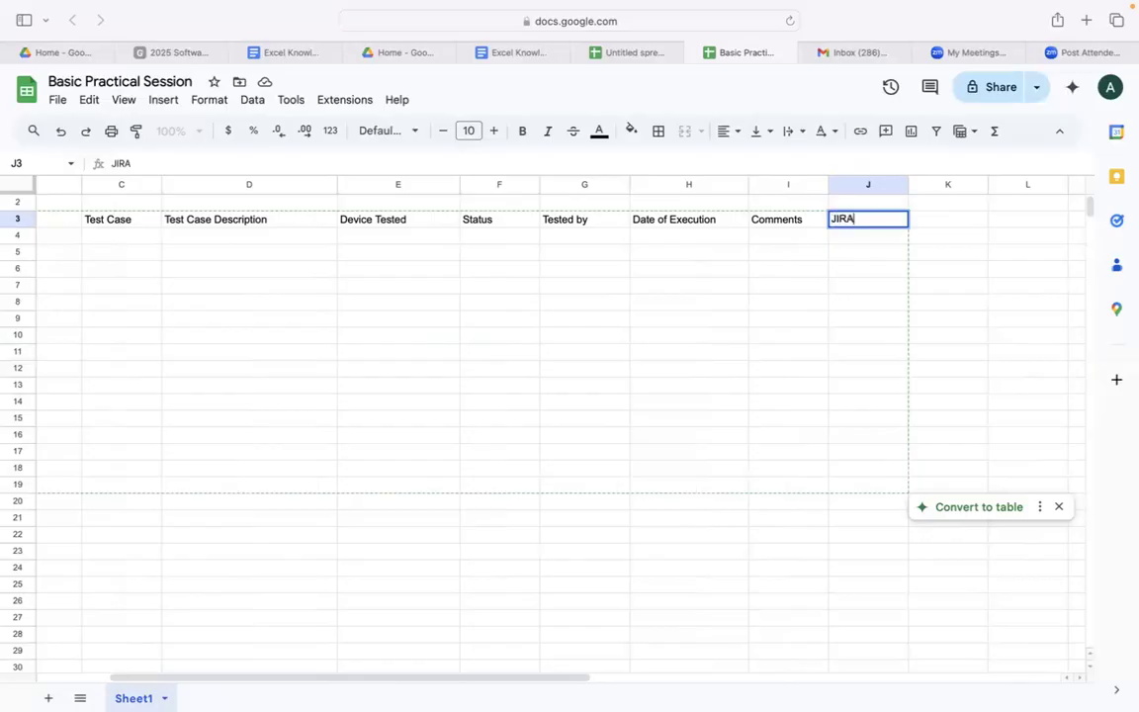
type("/Trello")
type("Numnber")
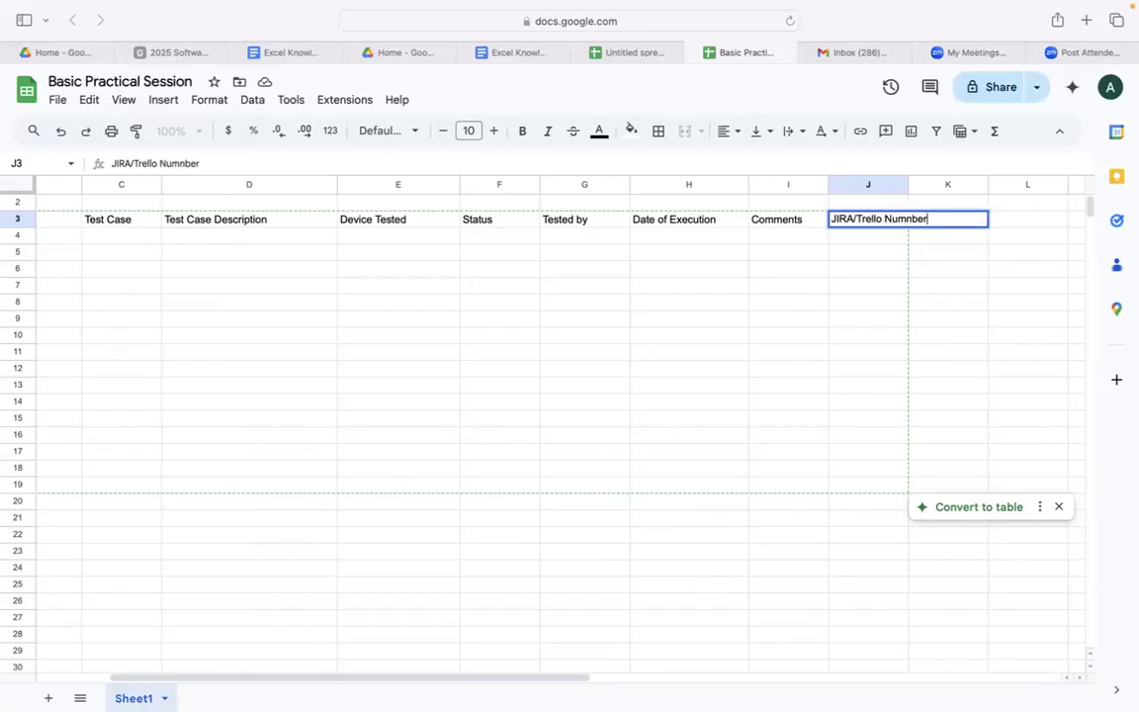
key("Left")
key("Left")
key("Left")
key("BackSpace")
left_click(820, 339)
left_click_drag(907, 184, 966, 185)
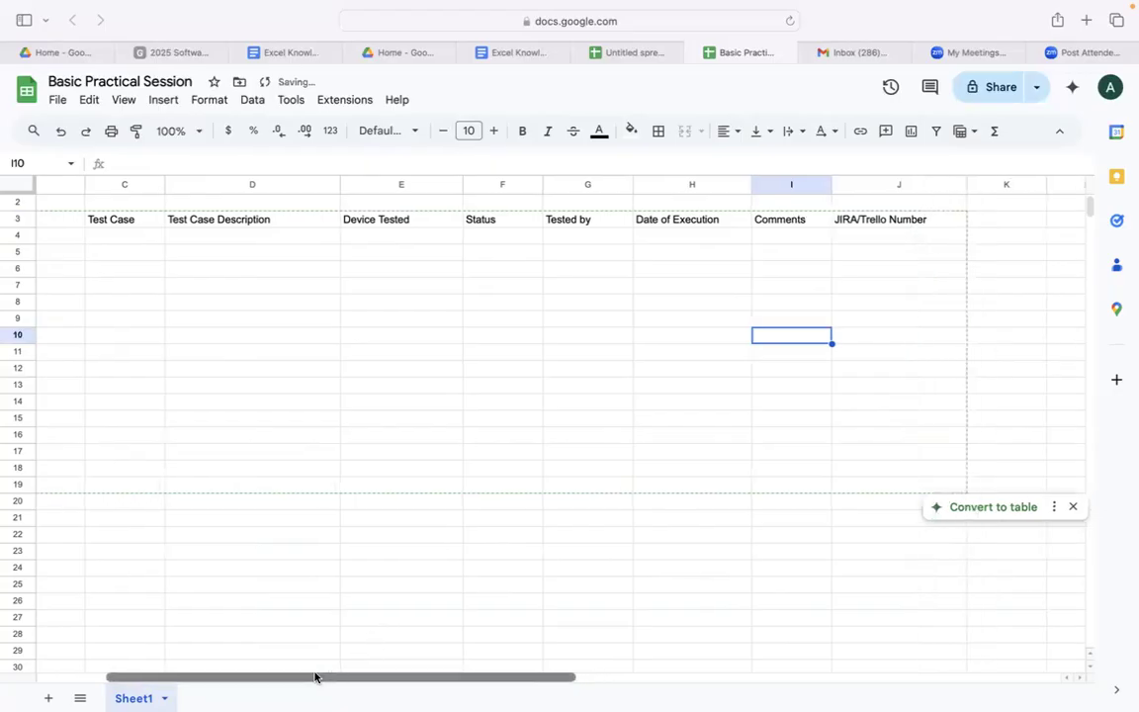
Make the header row A3:J3 bold and give it a green fill.
left_click_drag(315, 676, 178, 648)
left_click(79, 219)
left_click_drag(79, 220, 995, 230)
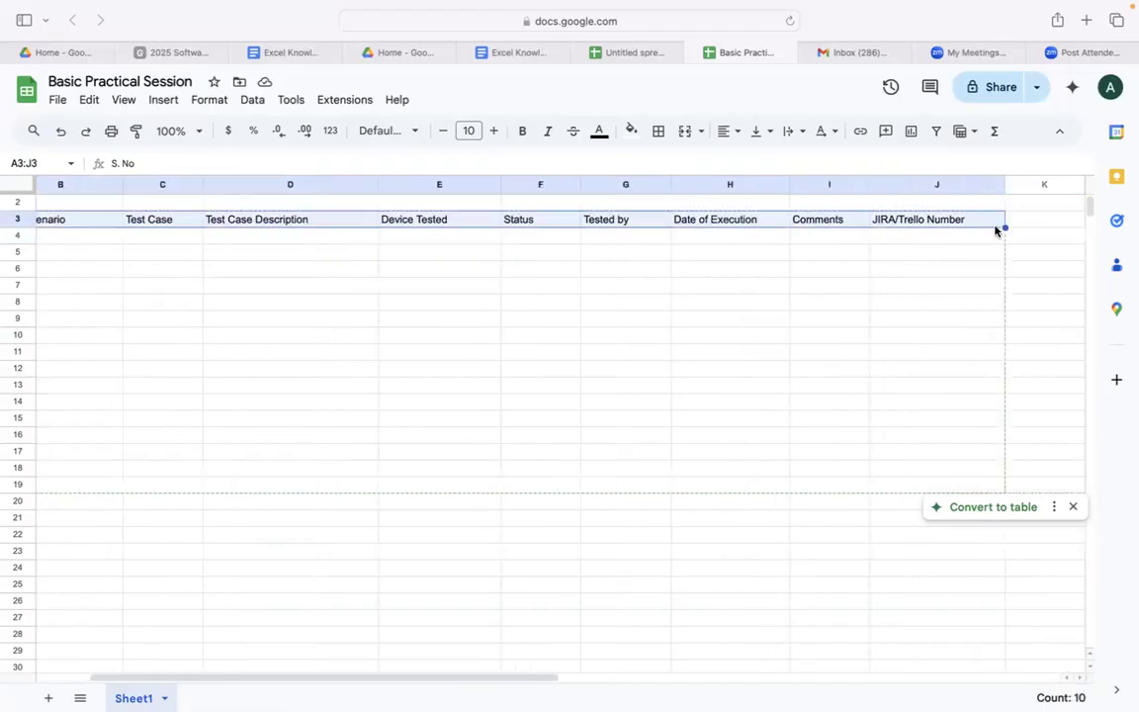
left_click(522, 130)
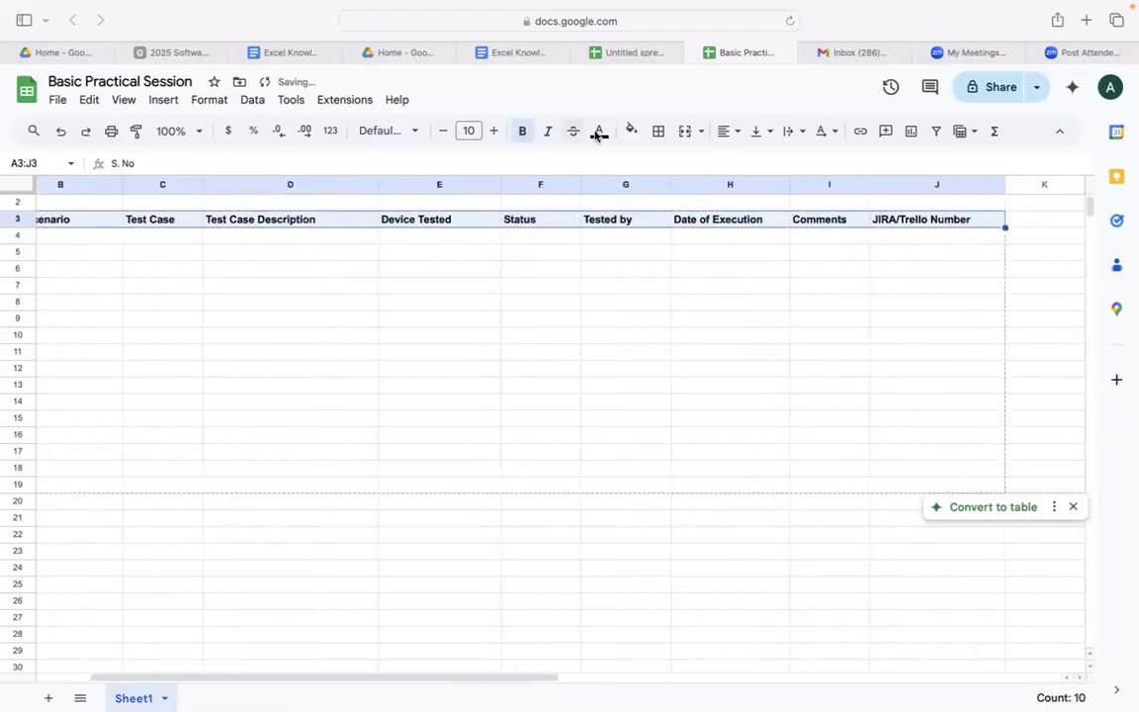
left_click(631, 131)
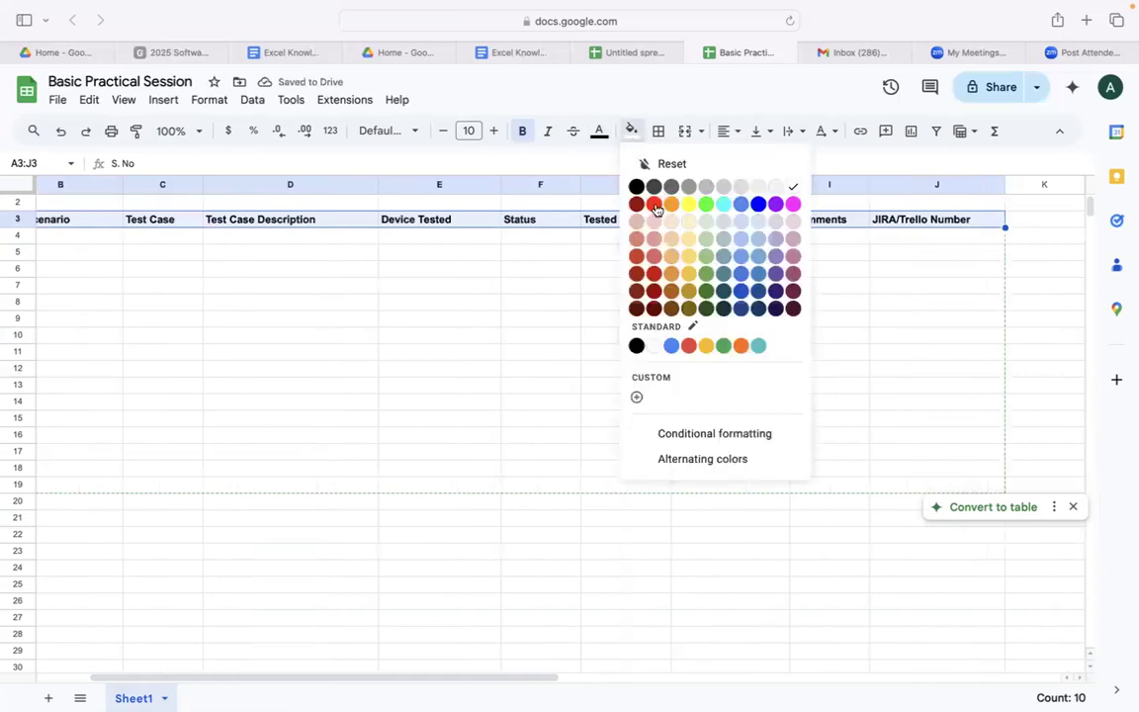
left_click(709, 275)
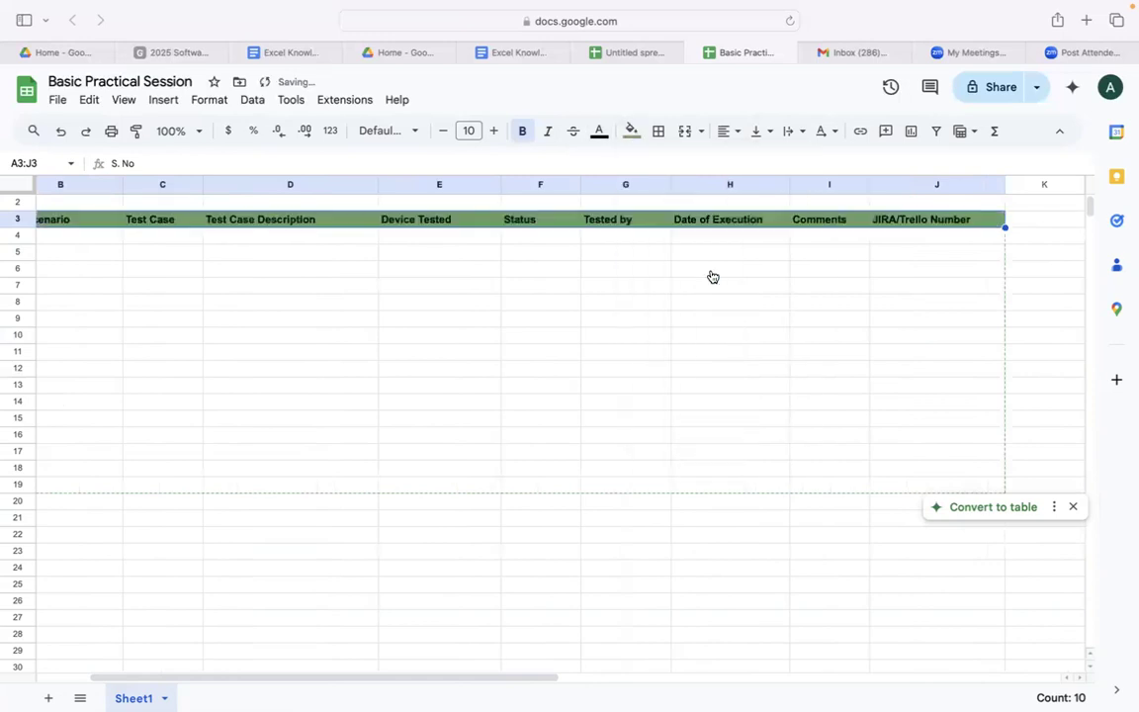
left_click(675, 286)
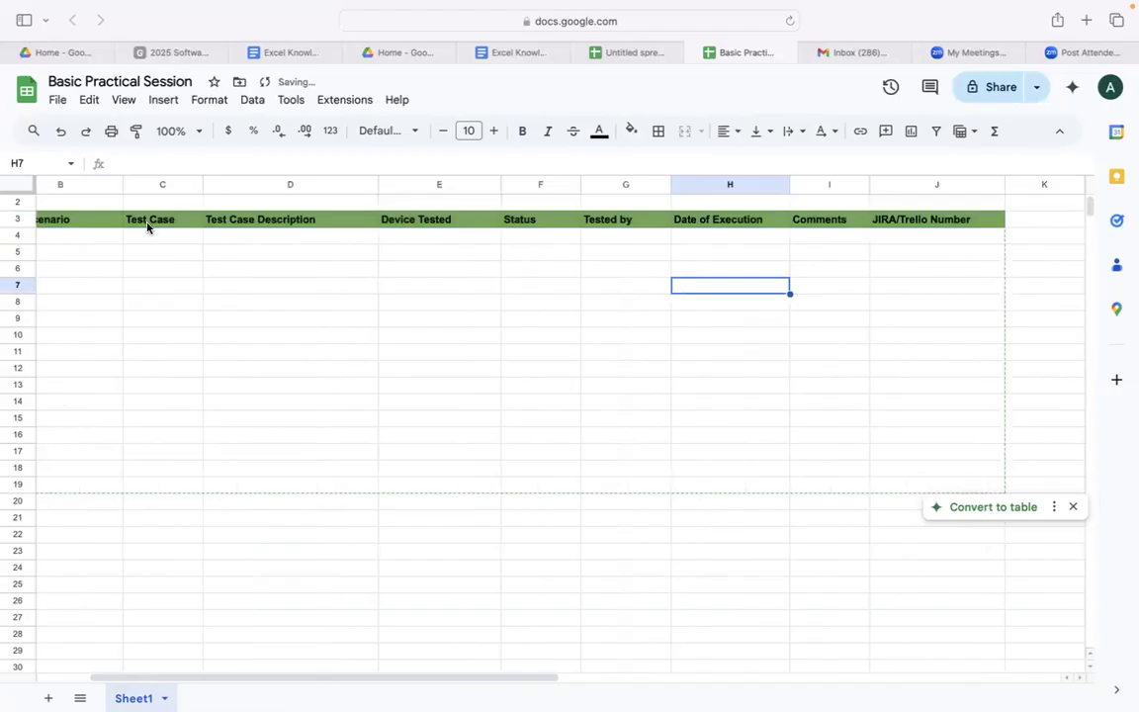
left_click(505, 372)
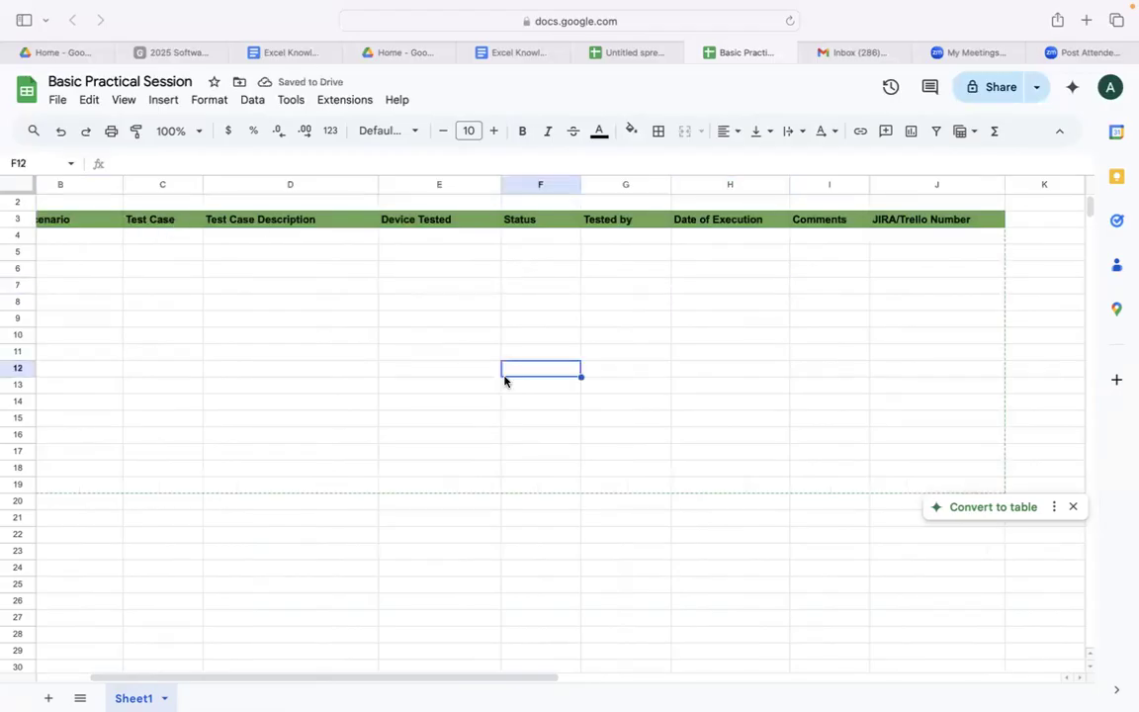
Change the first test case ID in A4 to TC01.
left_click_drag(330, 678, 208, 656)
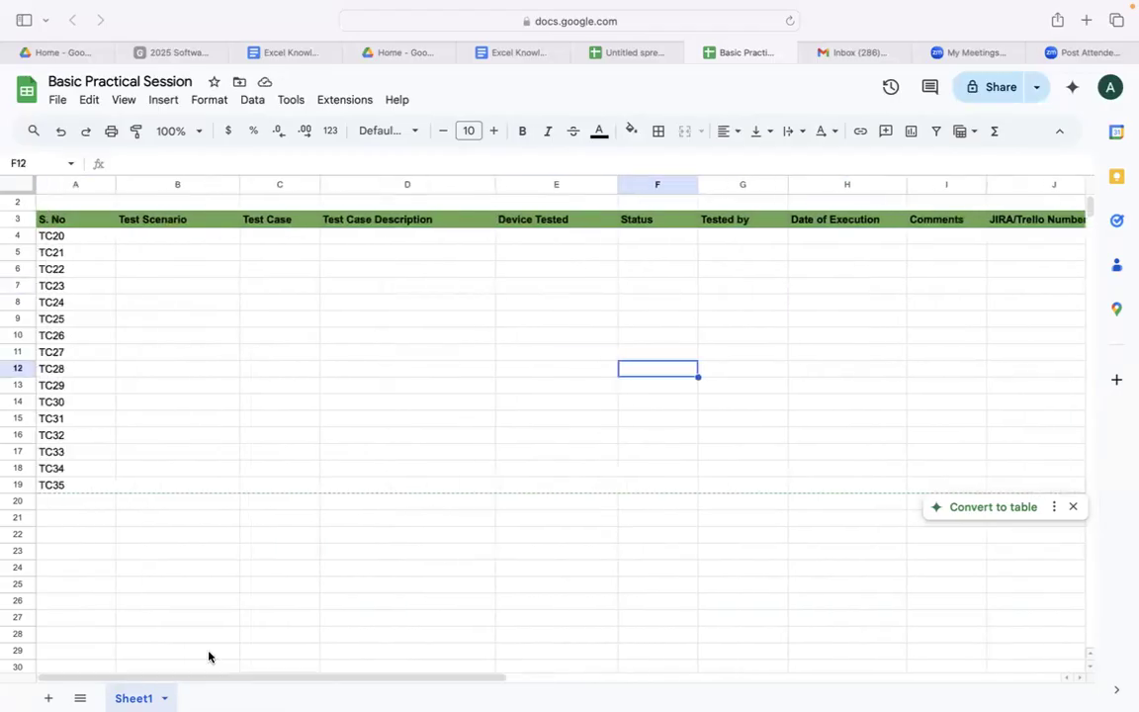
scroll(76, 275, "up", 1)
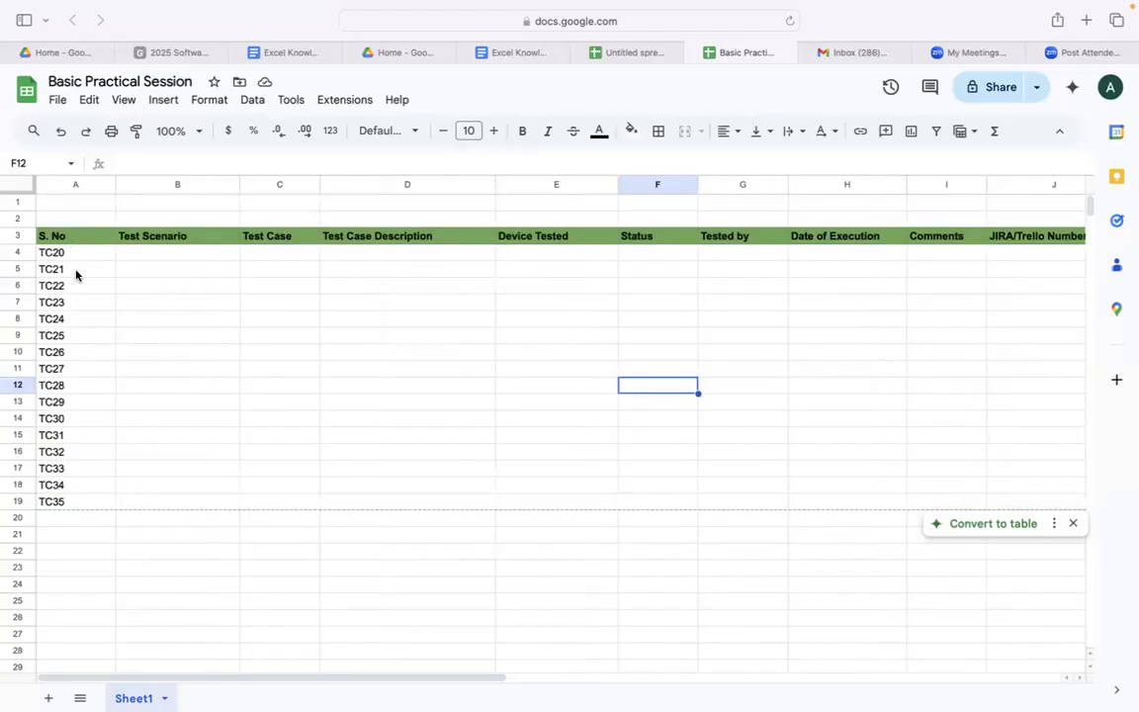
left_click(74, 257)
double_click(71, 253)
key("BackSpace")
key("BackSpace")
type("01")
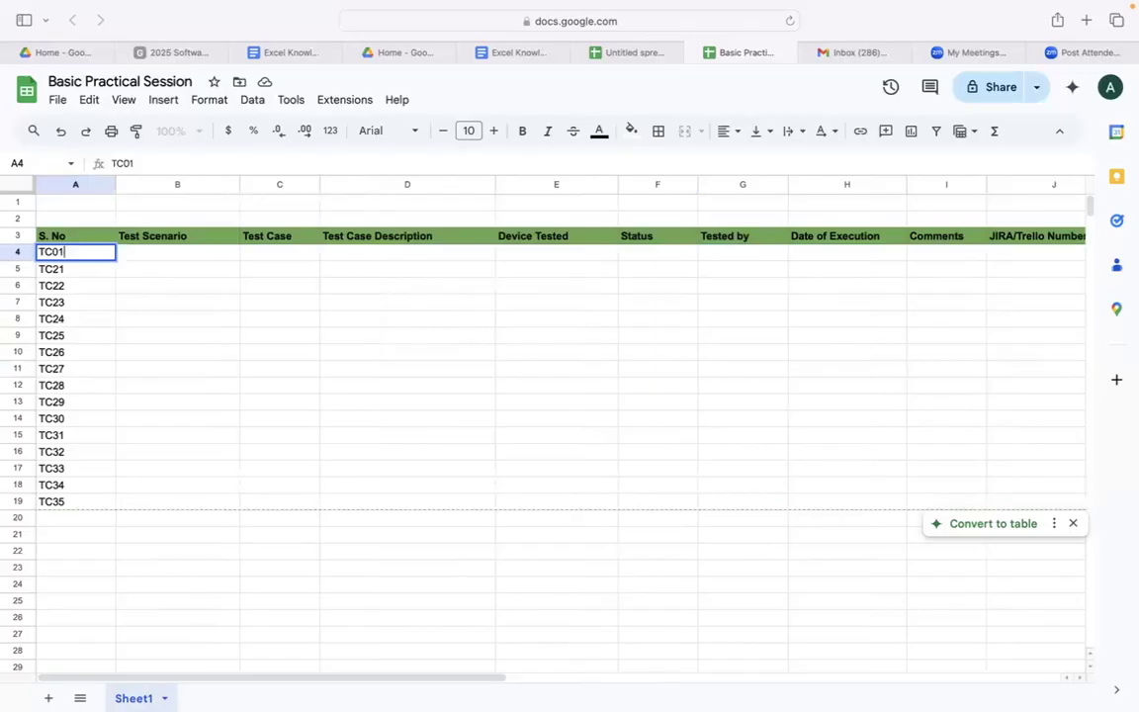
left_click(76, 336)
Autofill the test case IDs from A4 down to A23, numbering them through TC20.
left_click(76, 269)
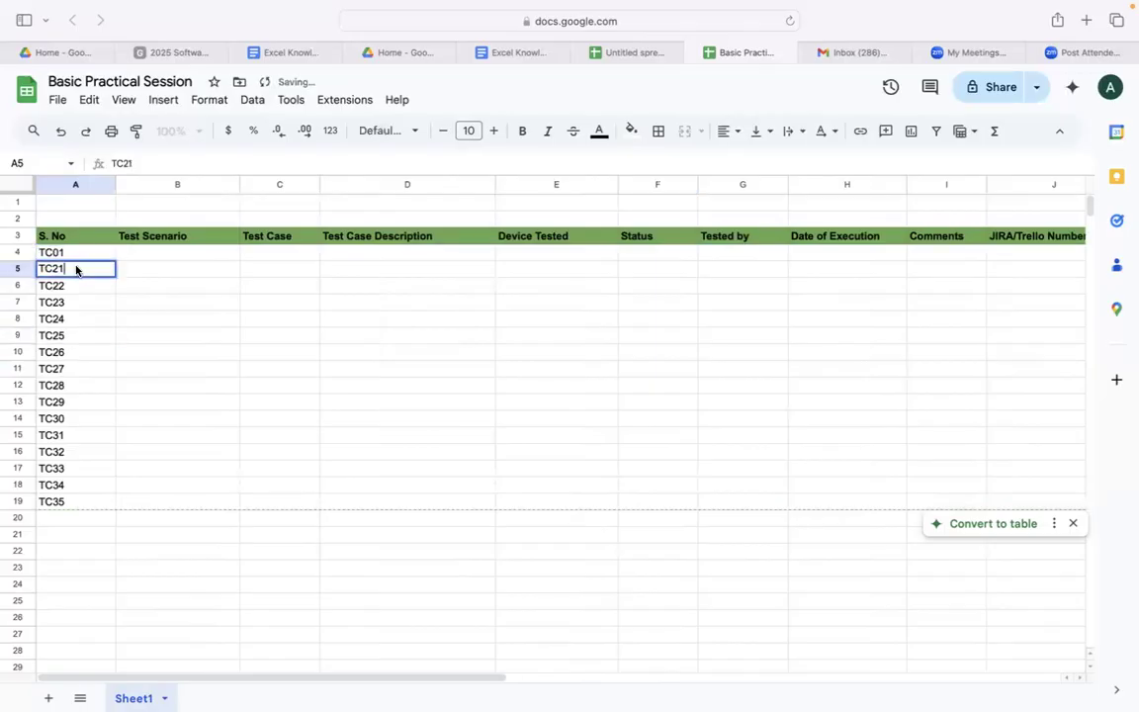
left_click(95, 325)
left_click(102, 252)
left_click_drag(114, 259, 94, 580)
left_click(153, 574)
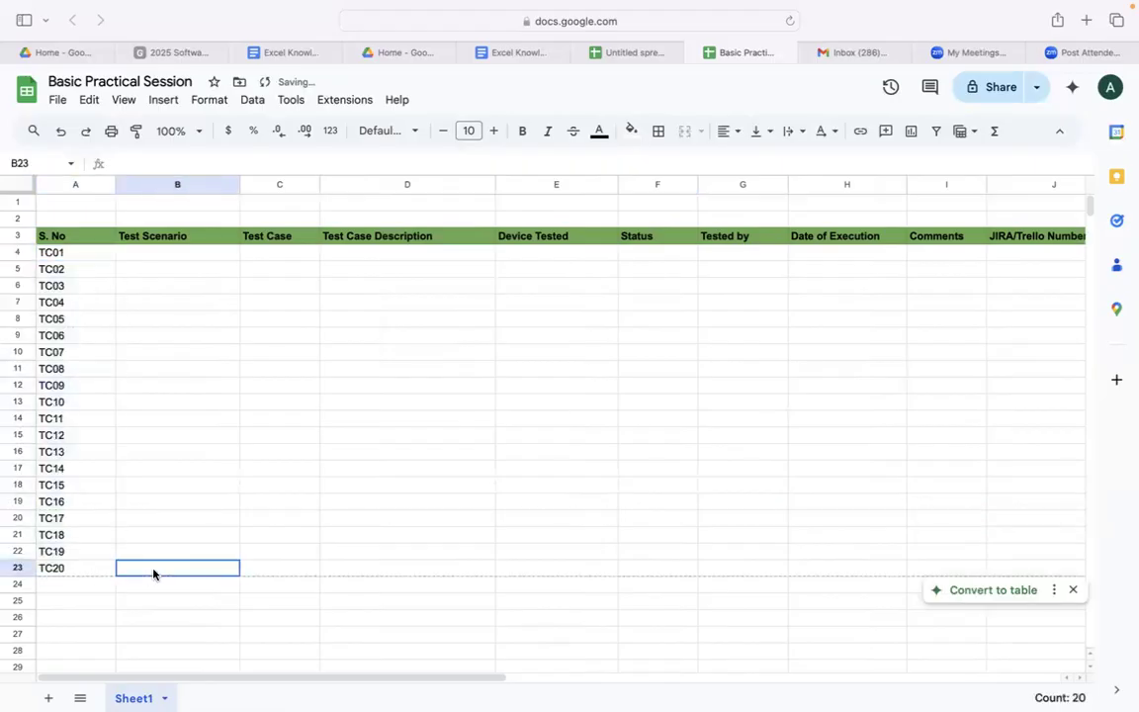
Apply all borders to the test case rows in A4:J23.
left_click_drag(97, 259, 178, 287)
left_click_drag(402, 343, 1076, 579)
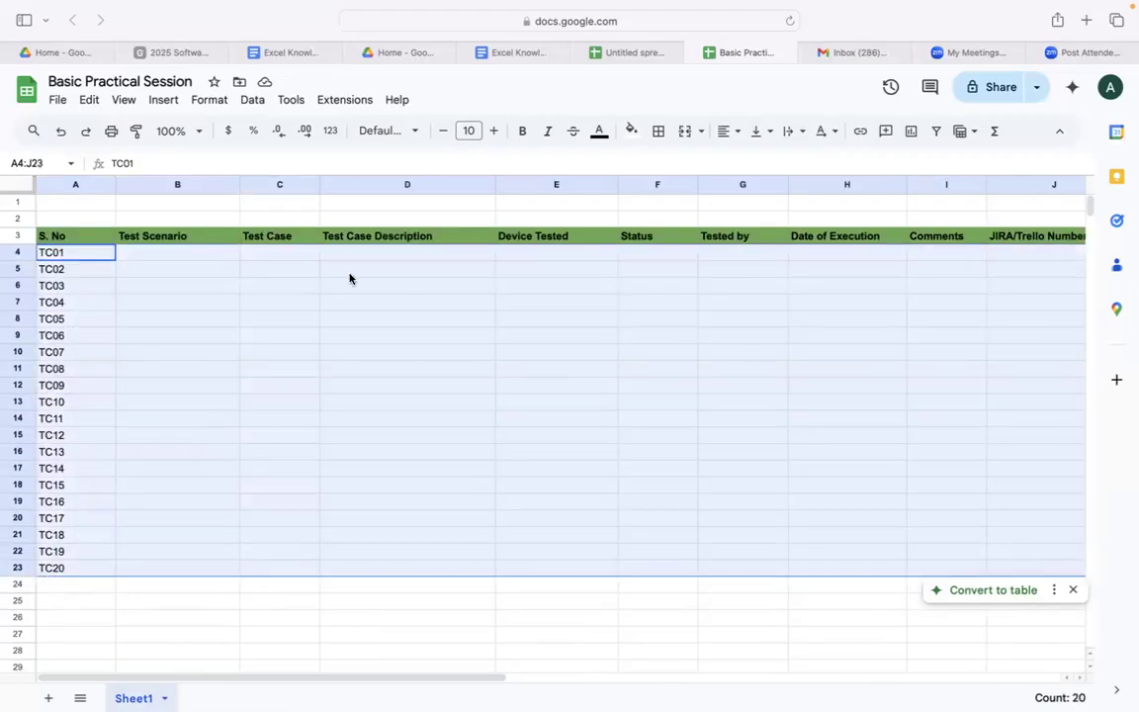
left_click(659, 134)
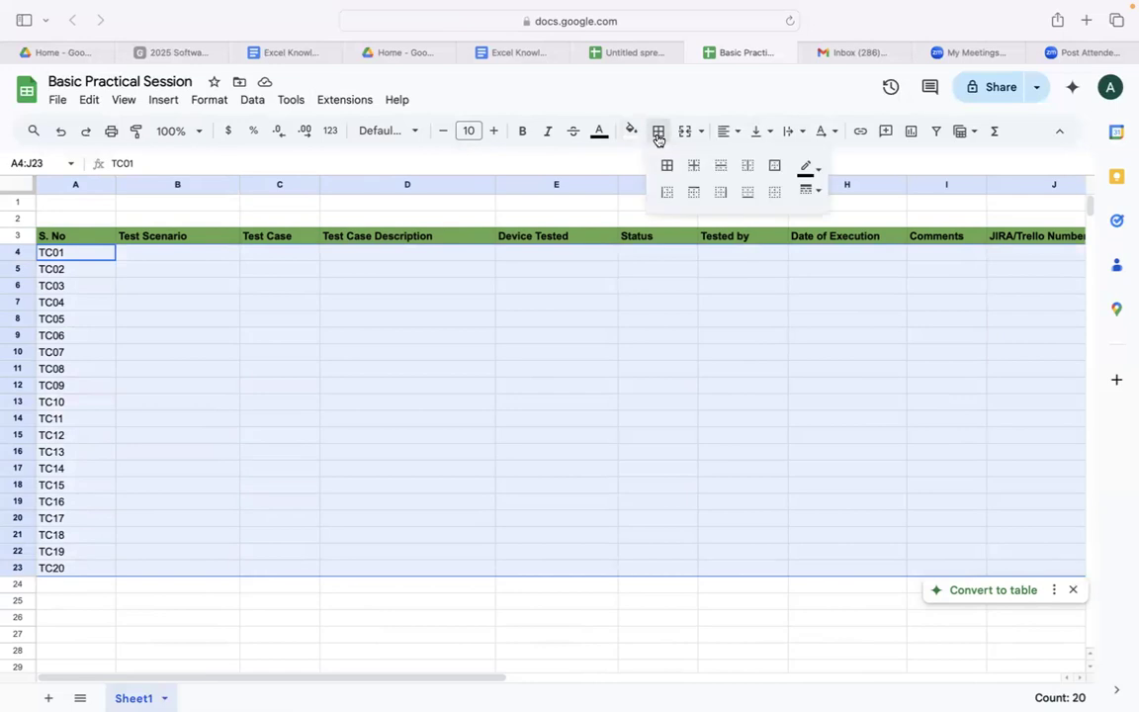
left_click(666, 167)
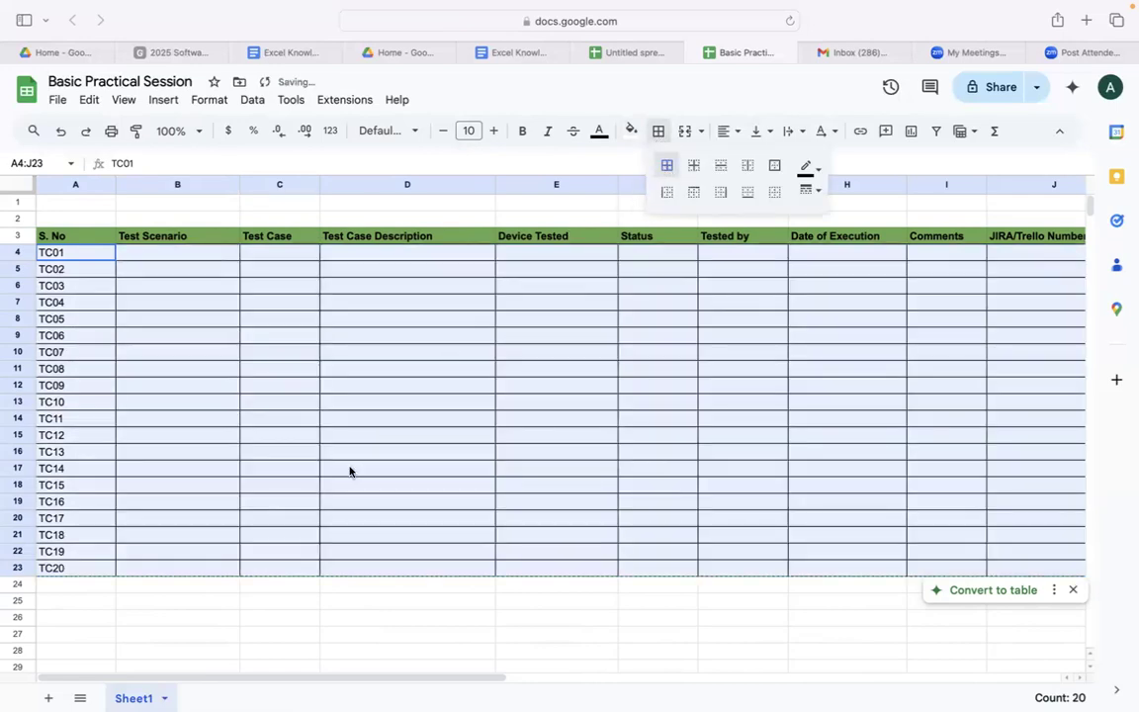
left_click(247, 599)
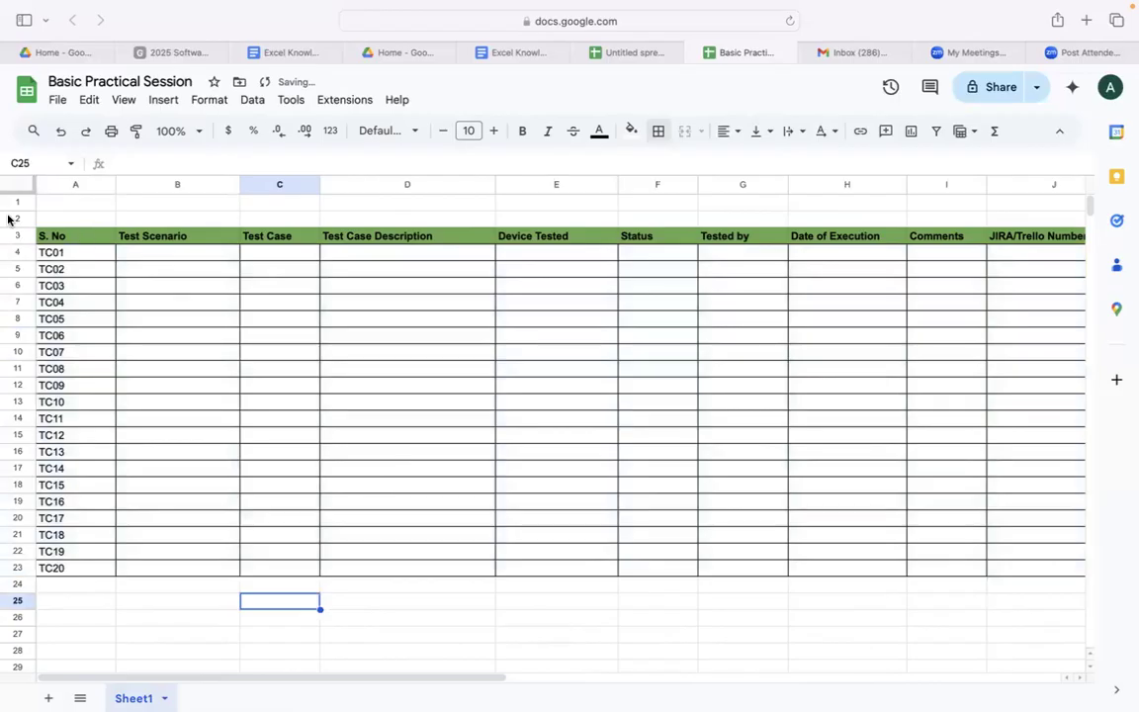
Delete the empty rows 1 and 2 above the header row.
left_click_drag(17, 203, 16, 219)
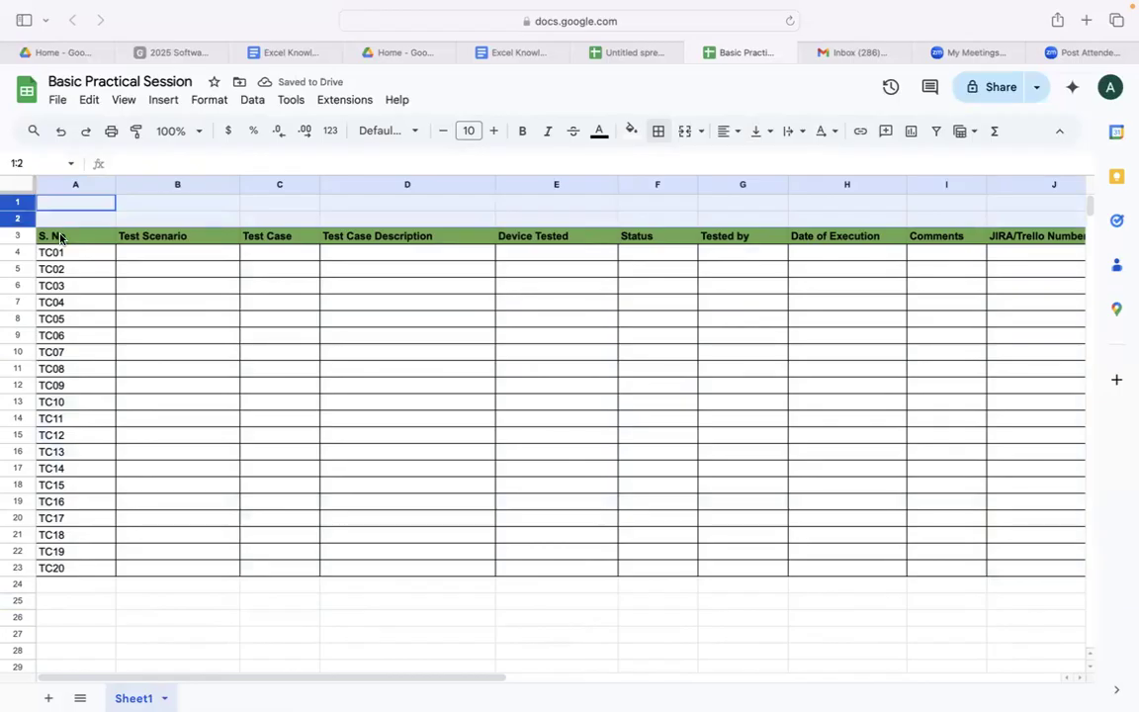
left_click(89, 102)
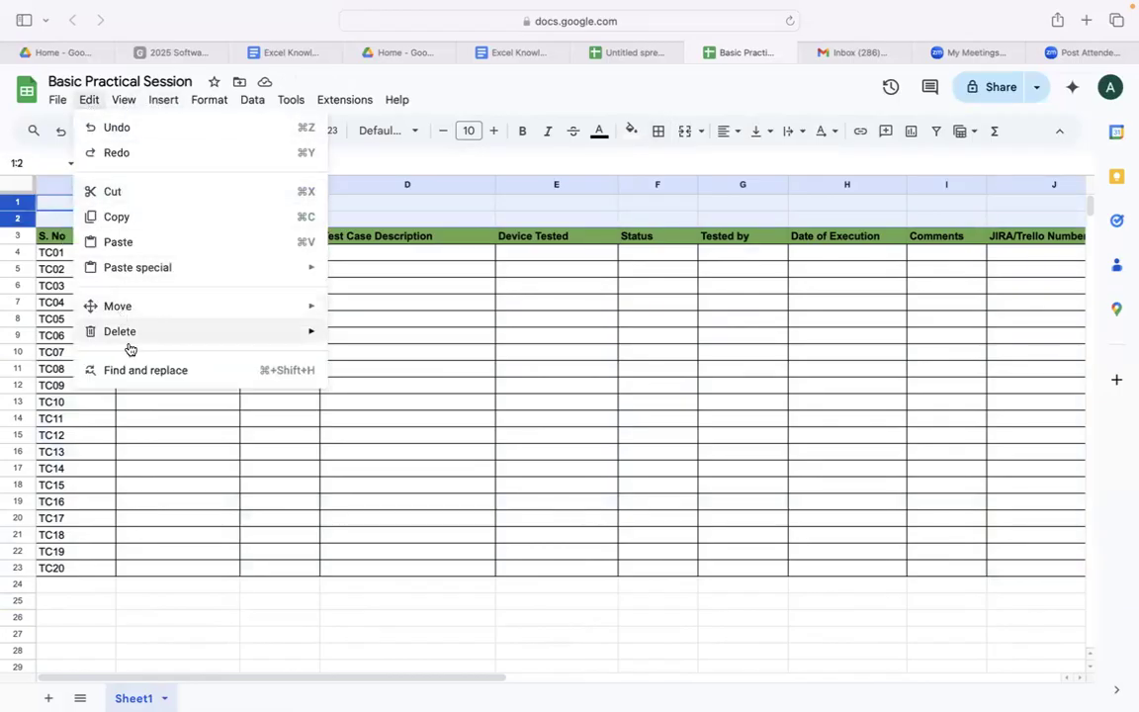
mouse_move(129, 347)
left_click(360, 363)
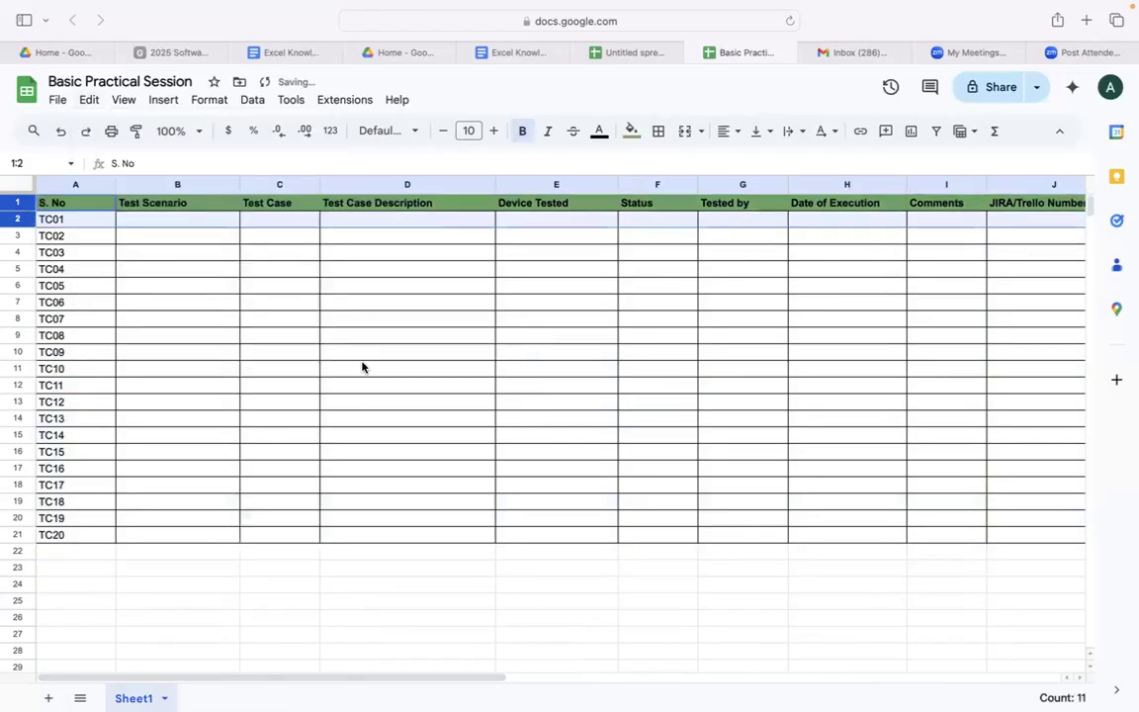
left_click(336, 601)
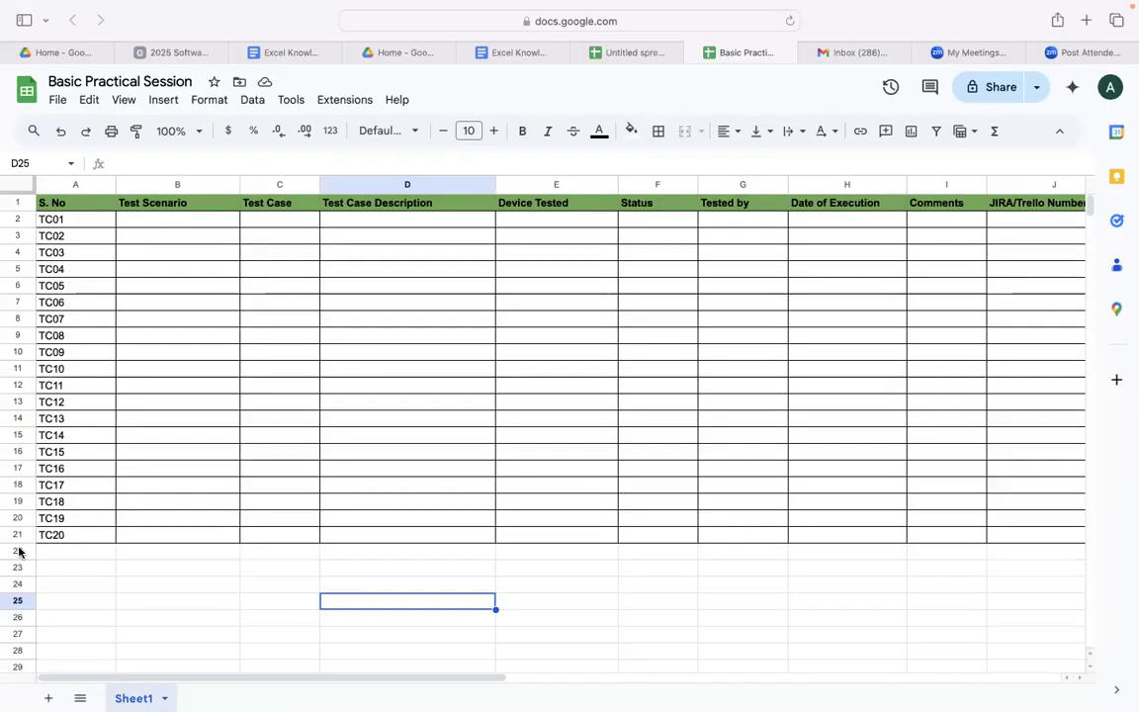
mouse_move(314, 692)
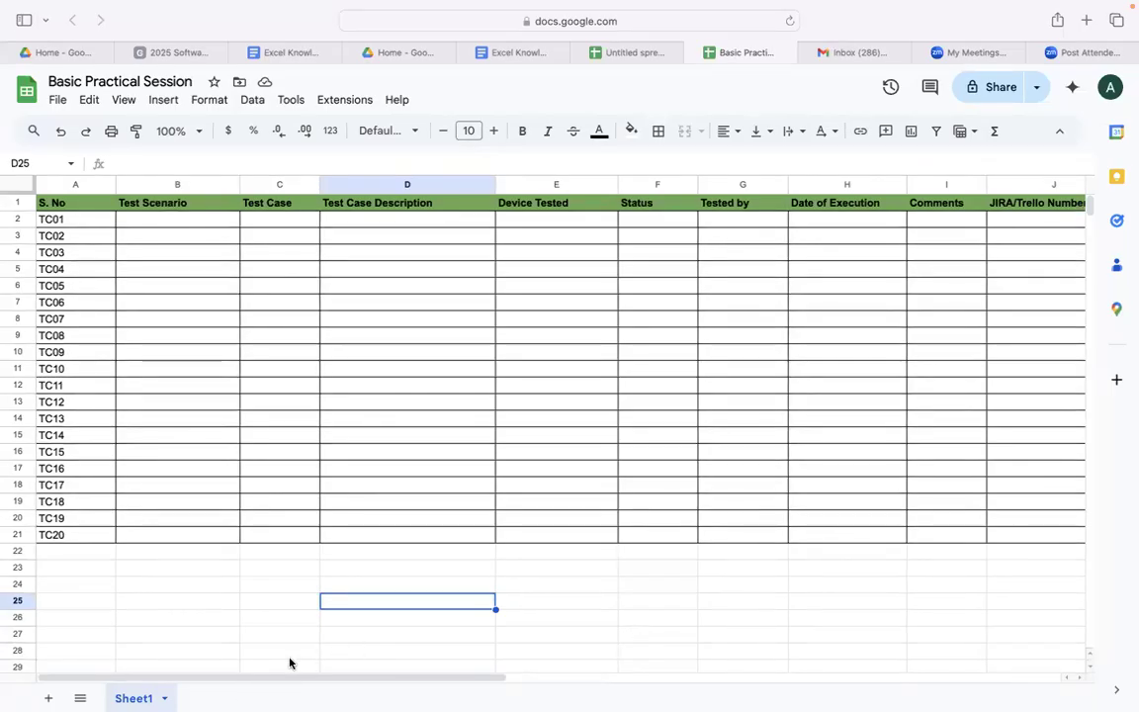
scroll(292, 660, "down", 3)
scroll(290, 662, "up", 3)
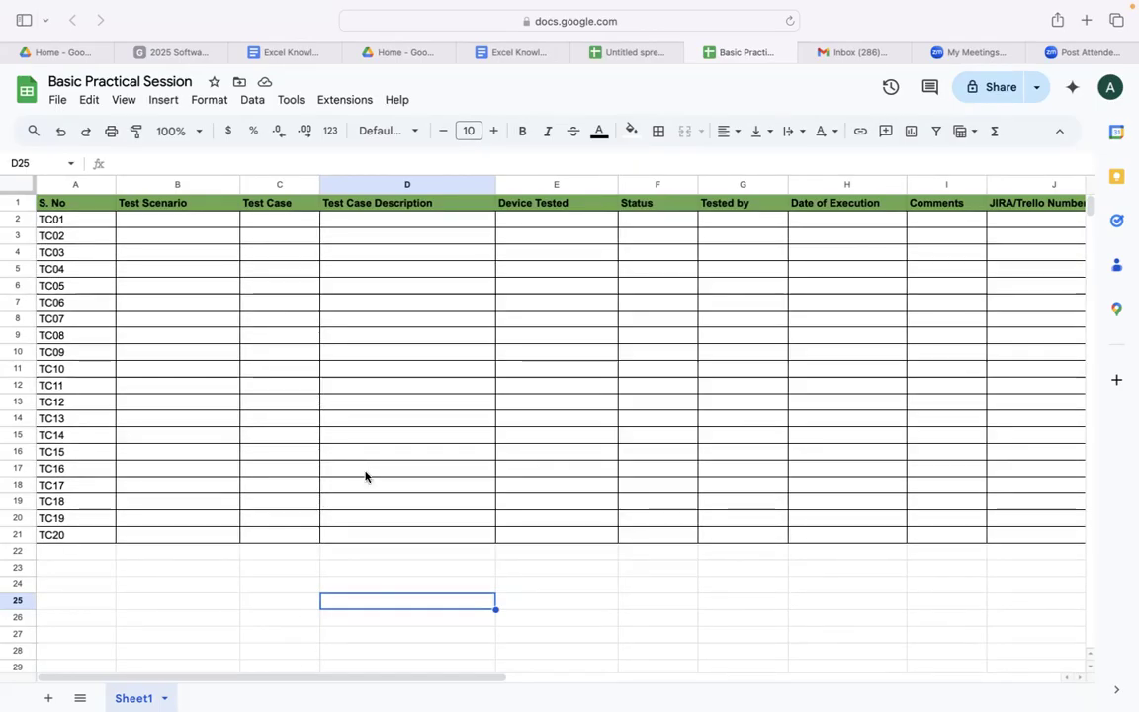
Enter the test scenarios Properties in B2, Heat in B4 and Capacity in B6.
scroll(364, 477, "down", 1)
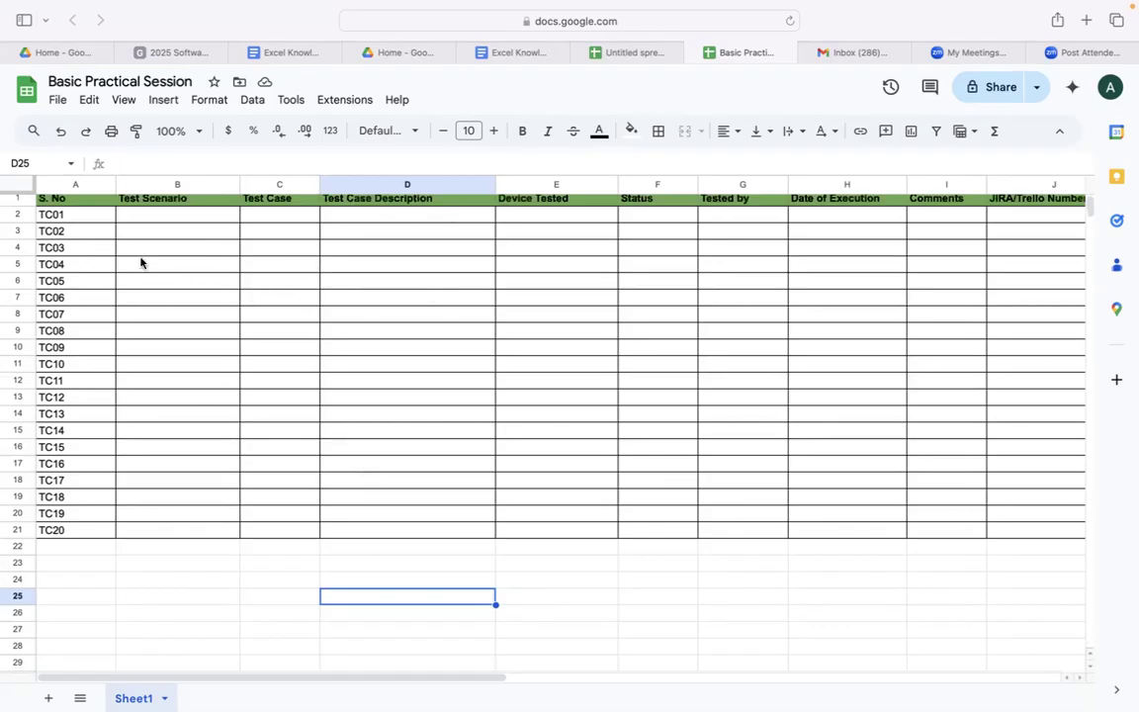
left_click(170, 221)
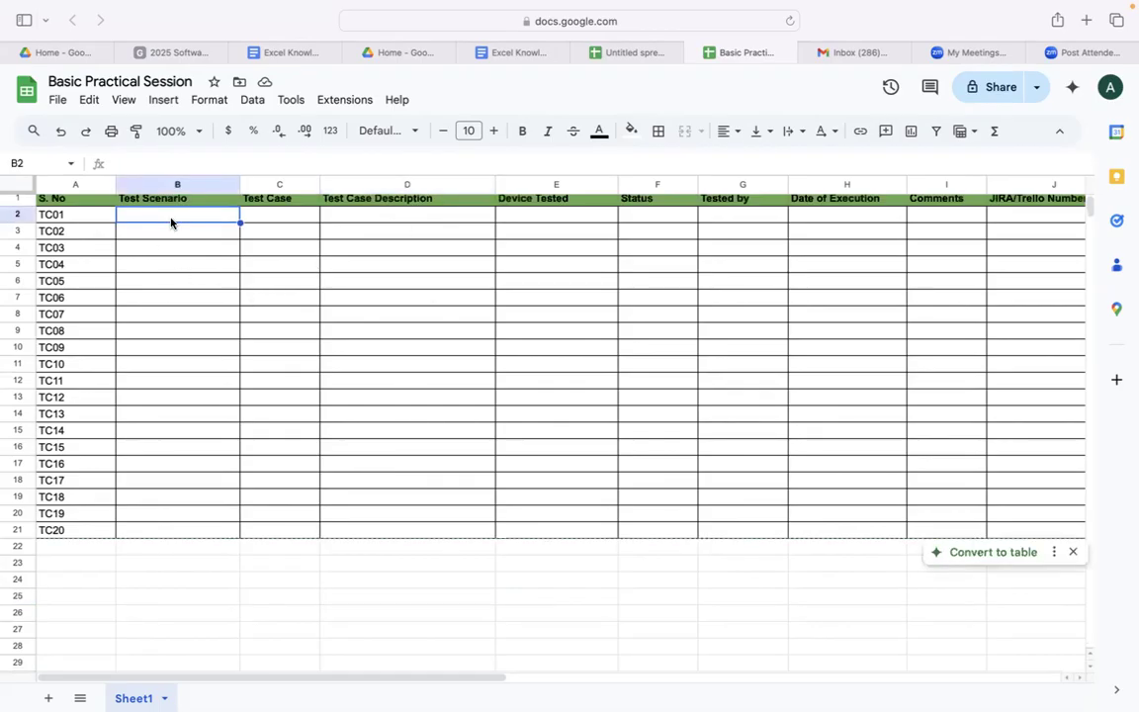
type("Properties")
key("Return")
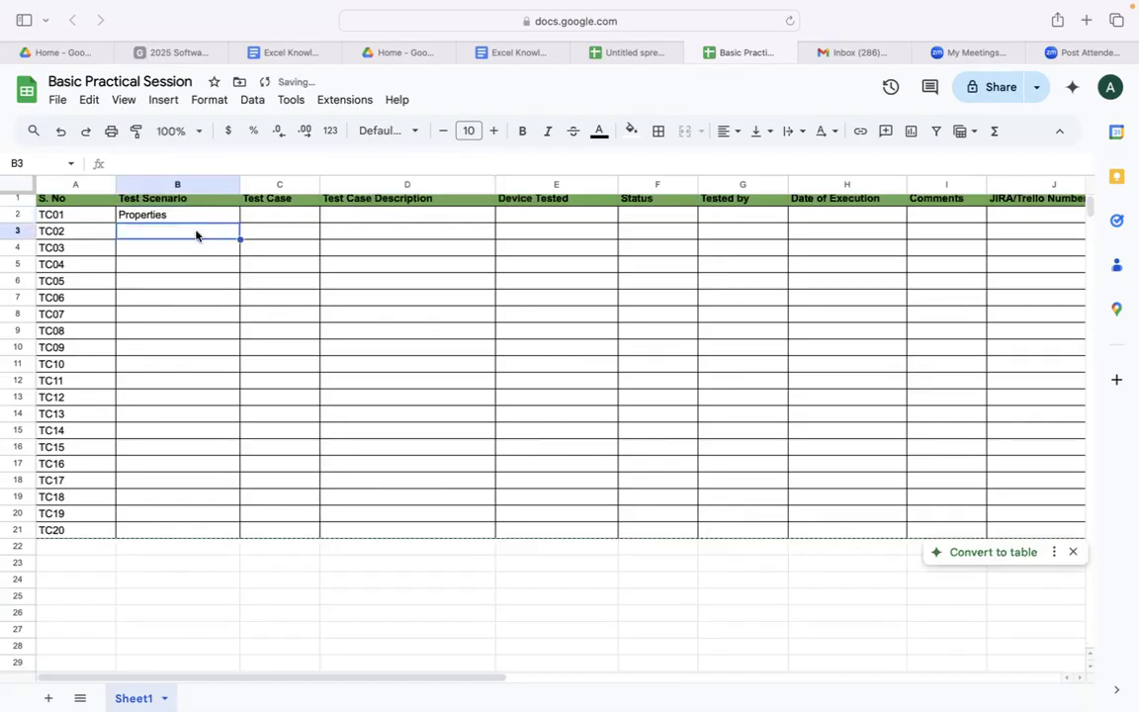
left_click(176, 249)
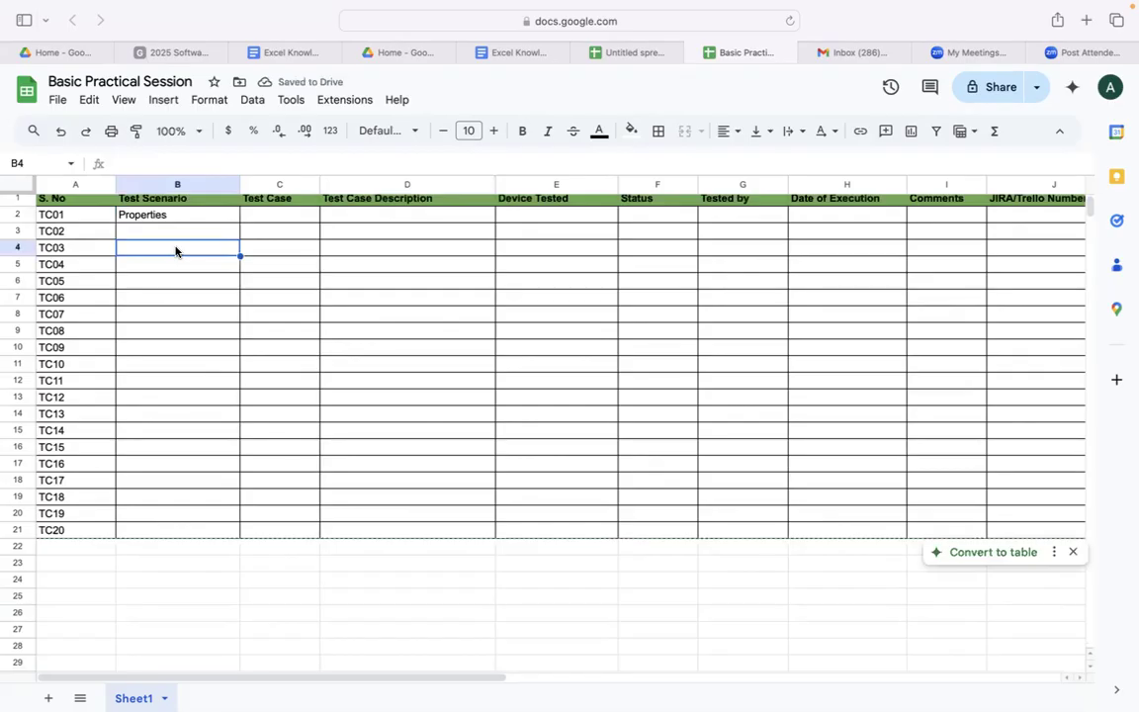
type("Heat")
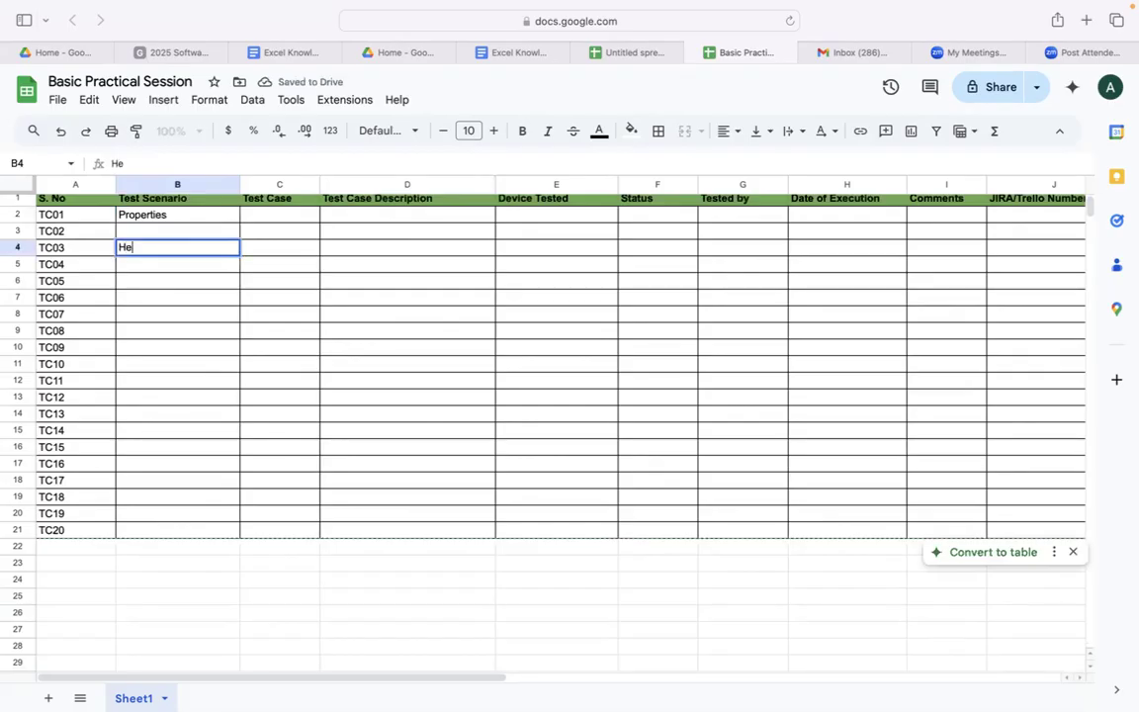
left_click(176, 298)
left_click(170, 288)
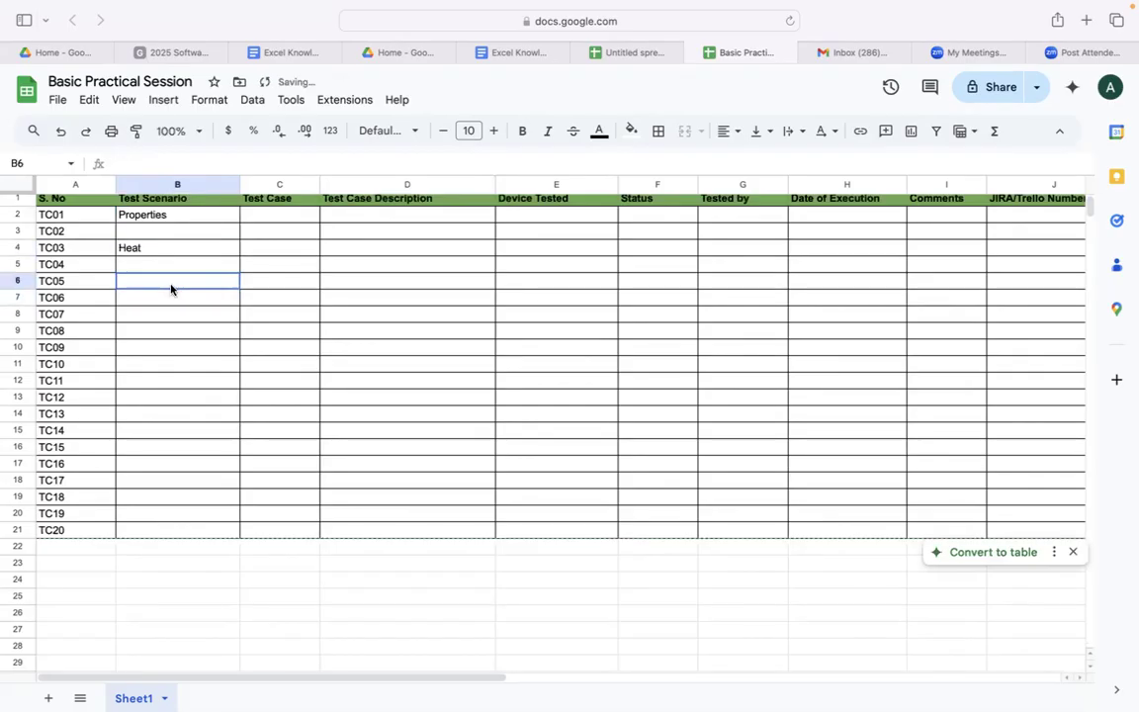
type("Capacity")
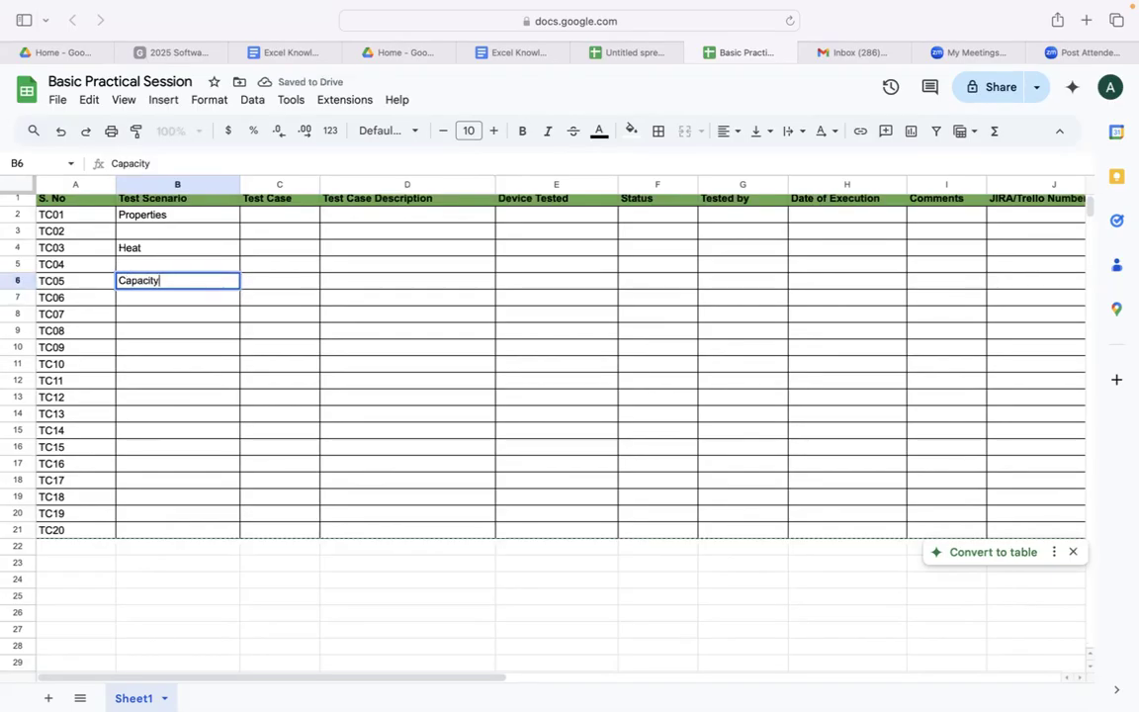
left_click(176, 330)
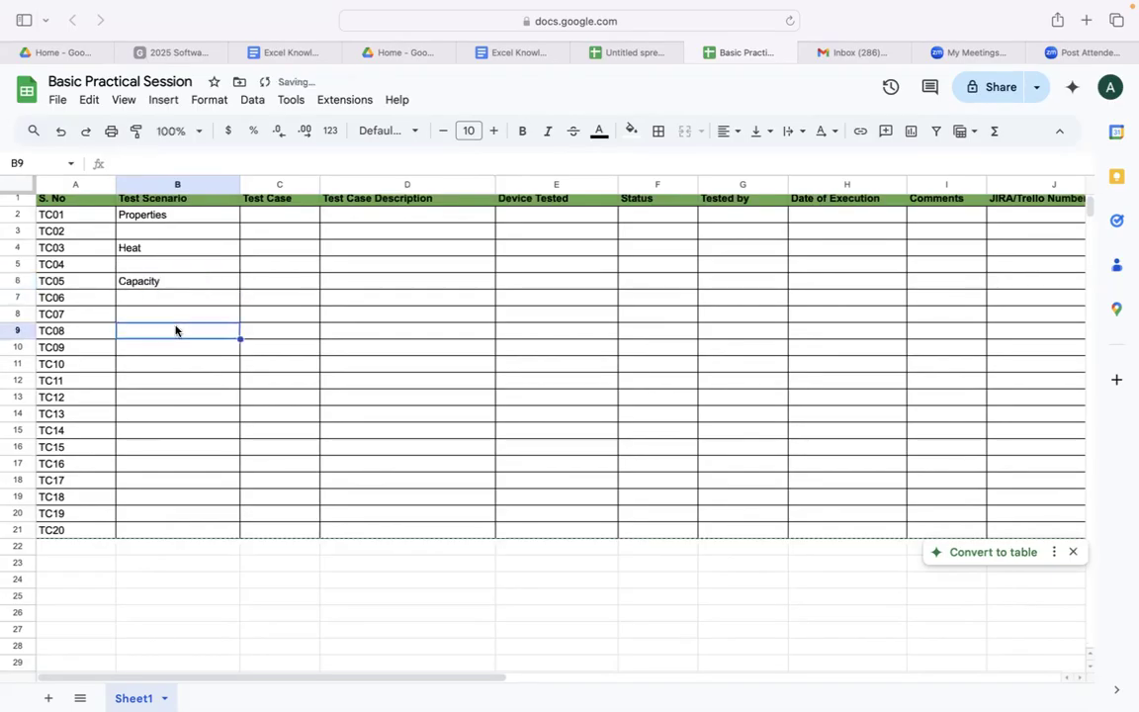
Capture a screenshot of the spreadsheet window area showing the test case table.
left_click(181, 313)
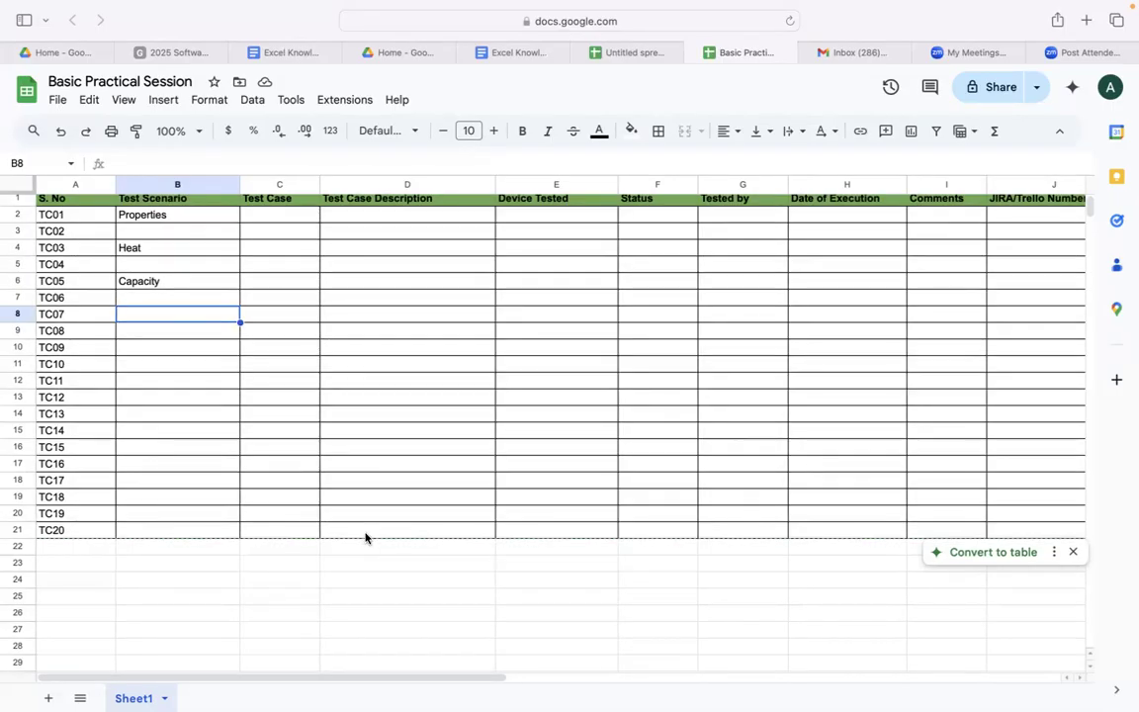
key("super+shift+4")
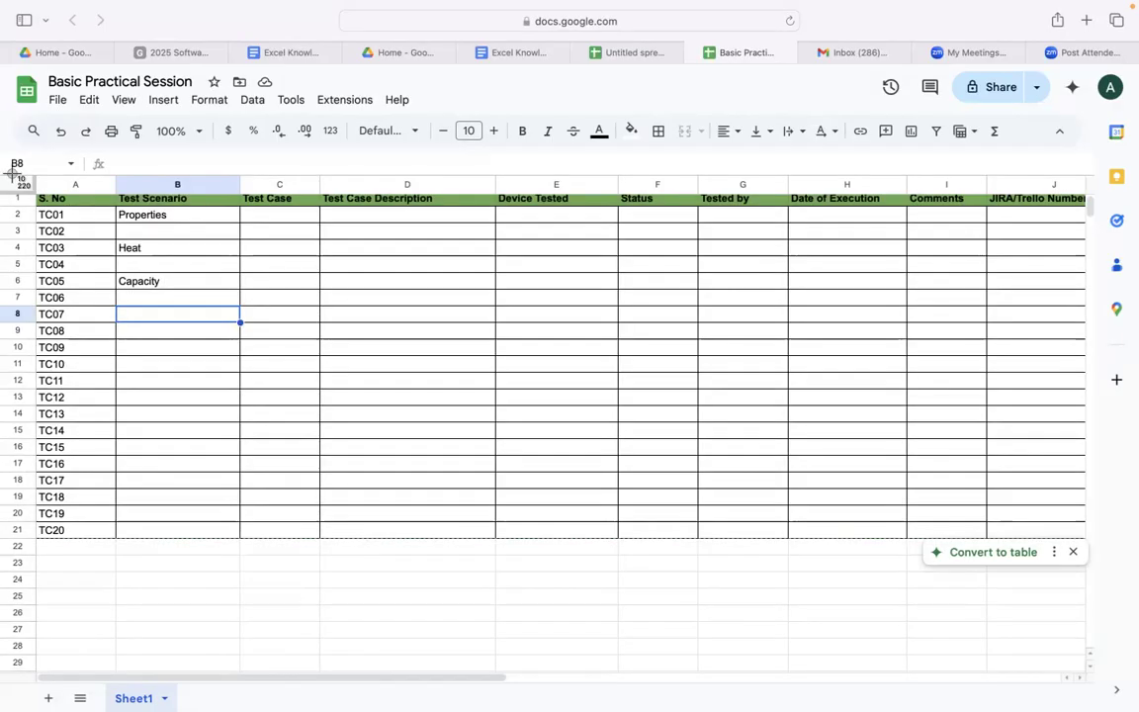
left_click_drag(4, 65, 1098, 578)
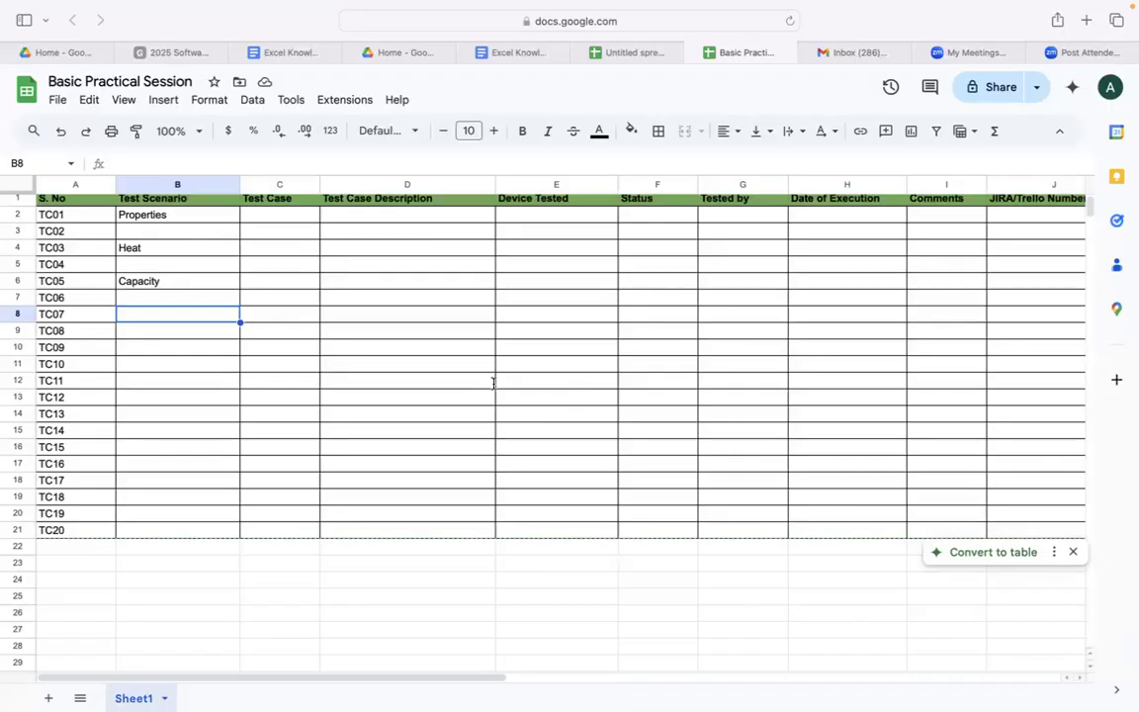
left_click(376, 449)
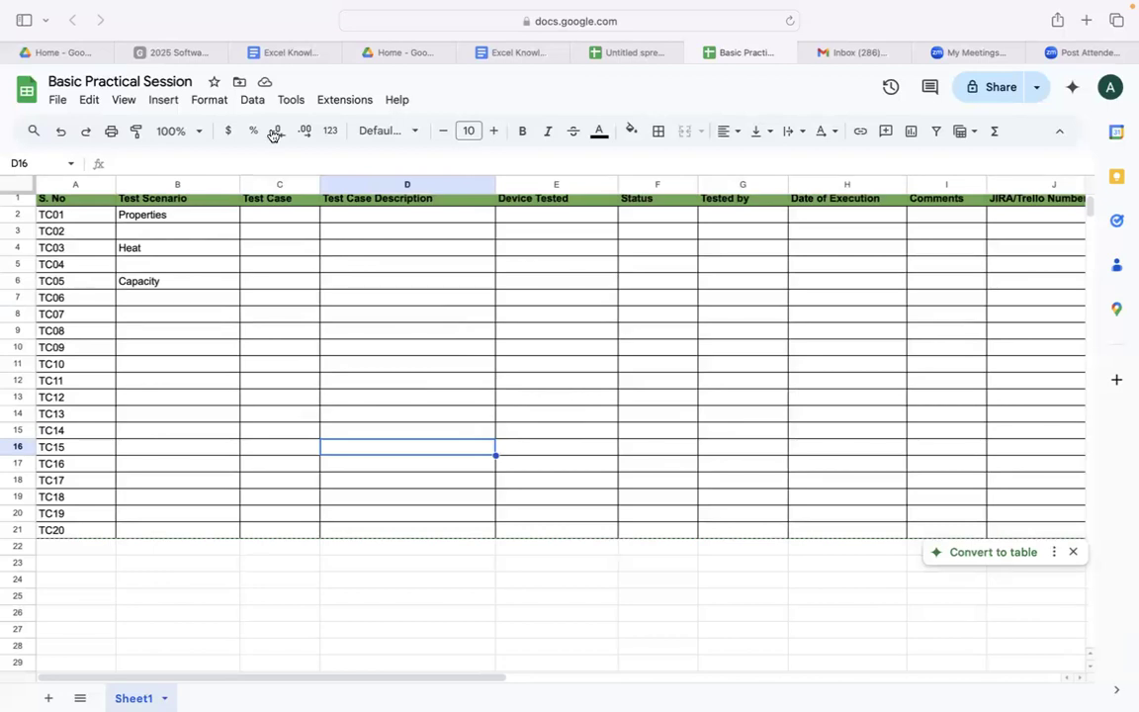
Open the Knowledge Book - Terminology document from the 2025 Software Testing folder in Google Drive.
left_click(314, 53)
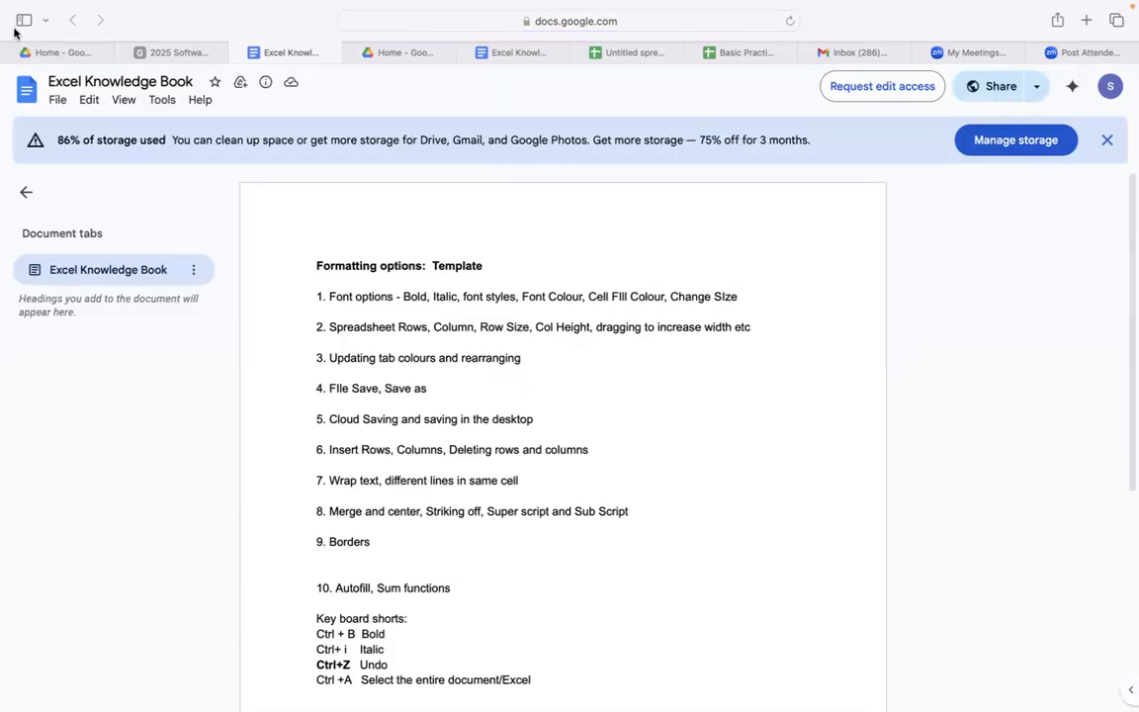
left_click(201, 49)
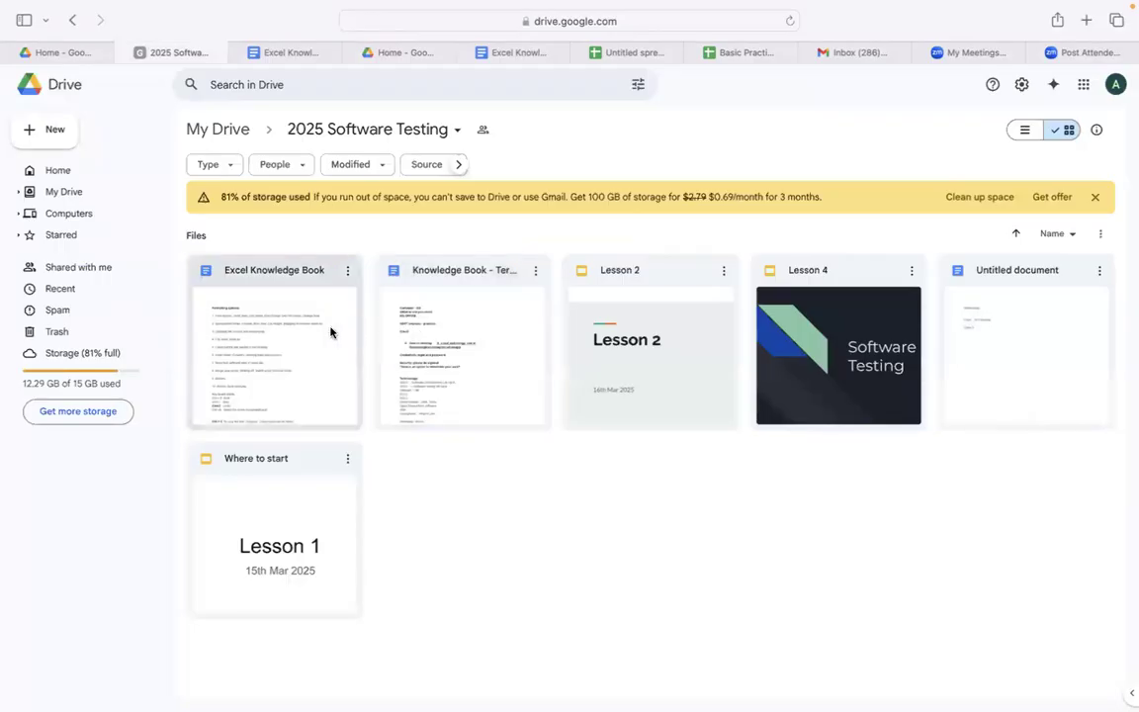
double_click(495, 343)
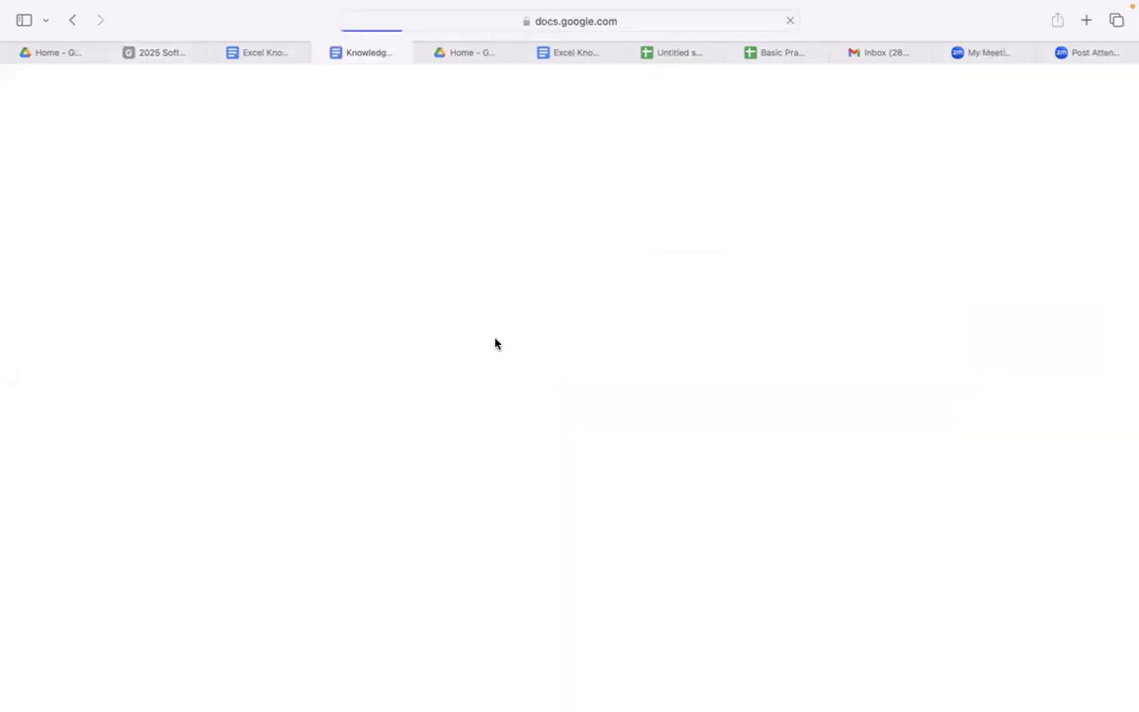
scroll(495, 343, "down", 5)
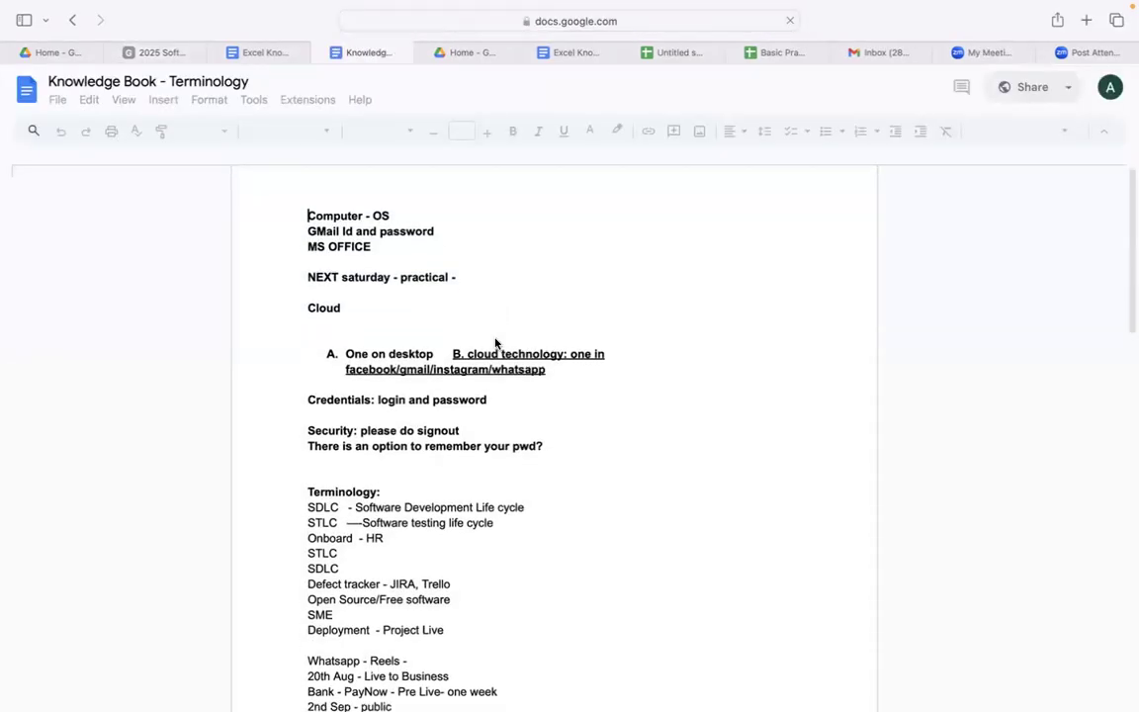
scroll(496, 331, "up", 2)
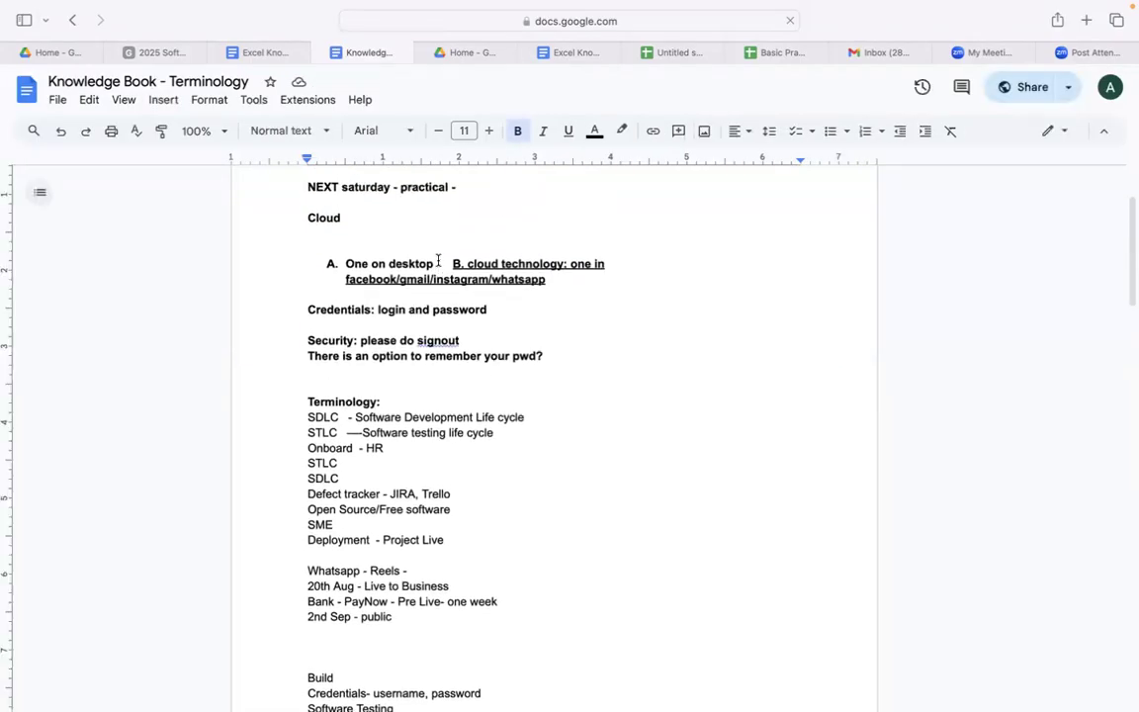
Split the cloud technology text from "One on desktop" so that it becomes a separate list item B.
left_click(438, 264)
key("Return")
key("Return")
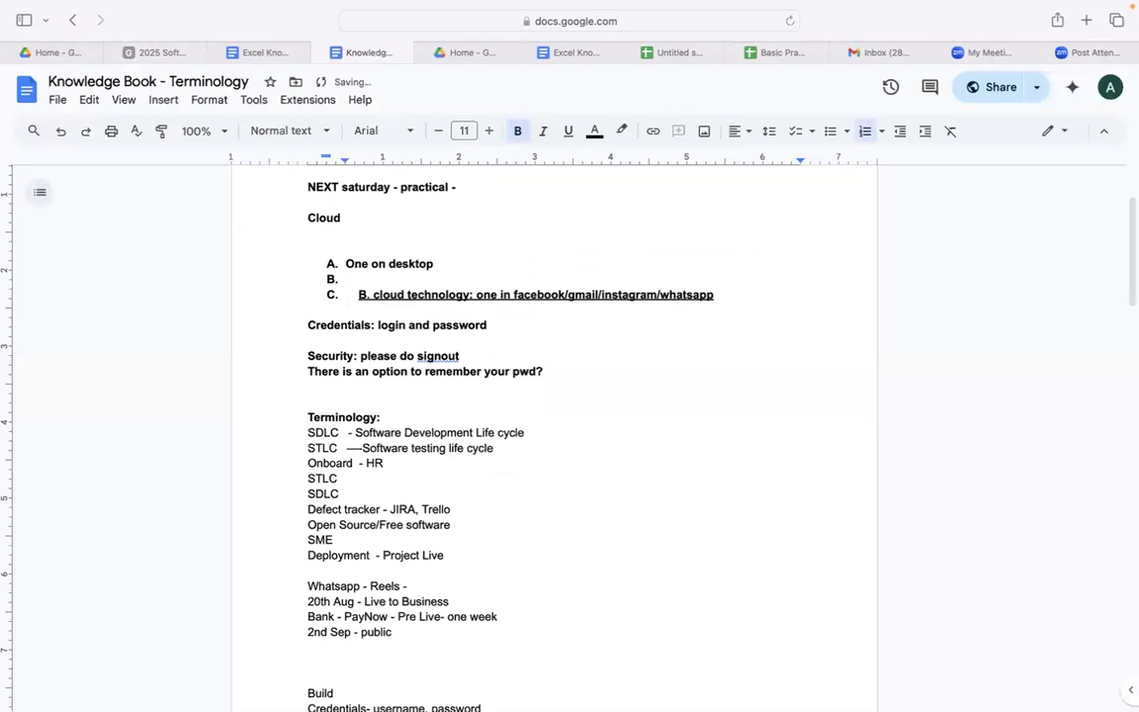
key("BackSpace")
key("BackSpace")
key("BackSpace")
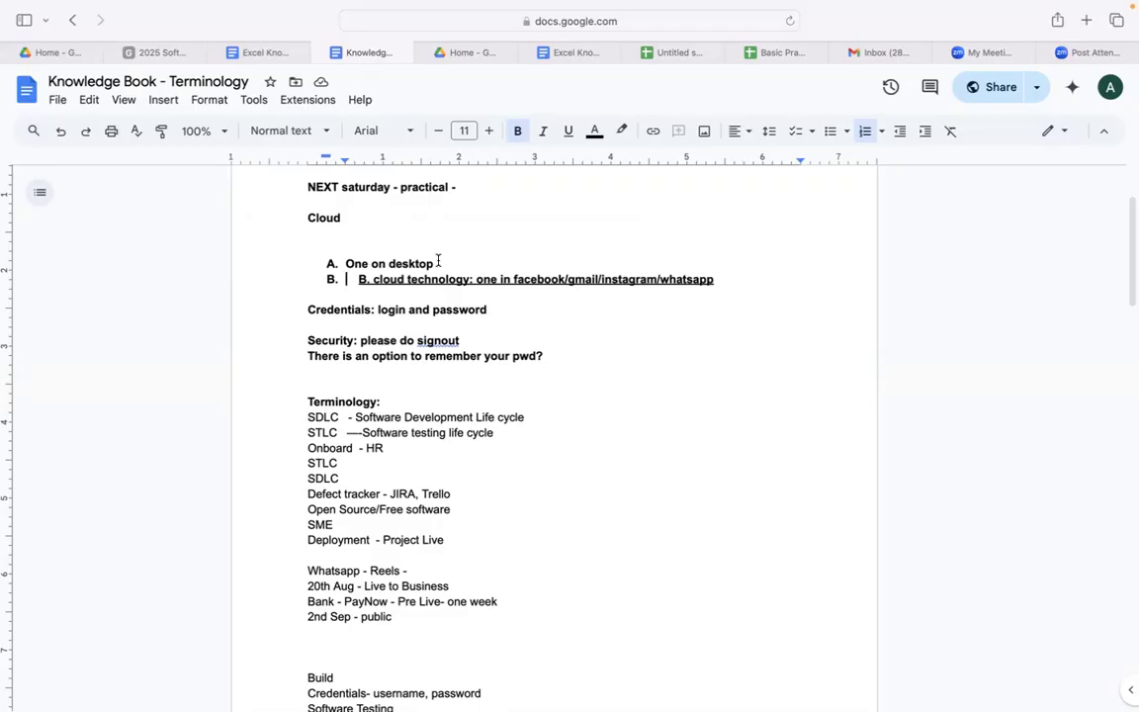
Switch to the Untitled spreadsheet and enter the sample text djkasdnsadkasdsakdmkasldmksadsakdmsadsa in D2.
left_click(681, 69)
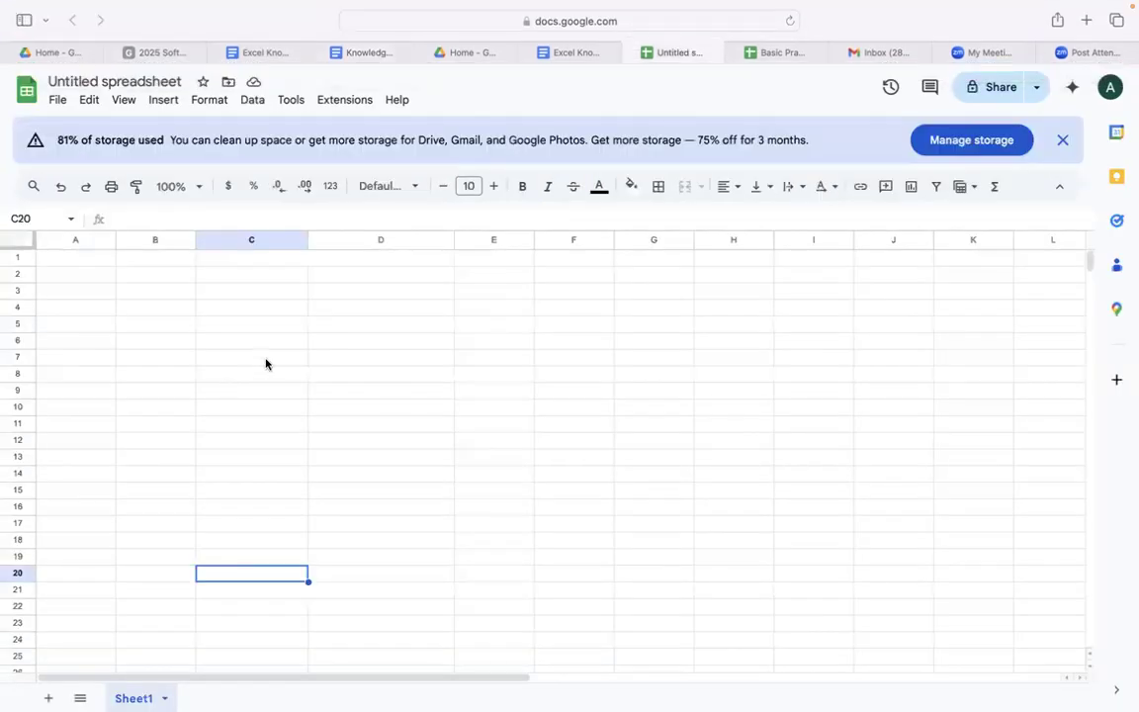
left_click(340, 277)
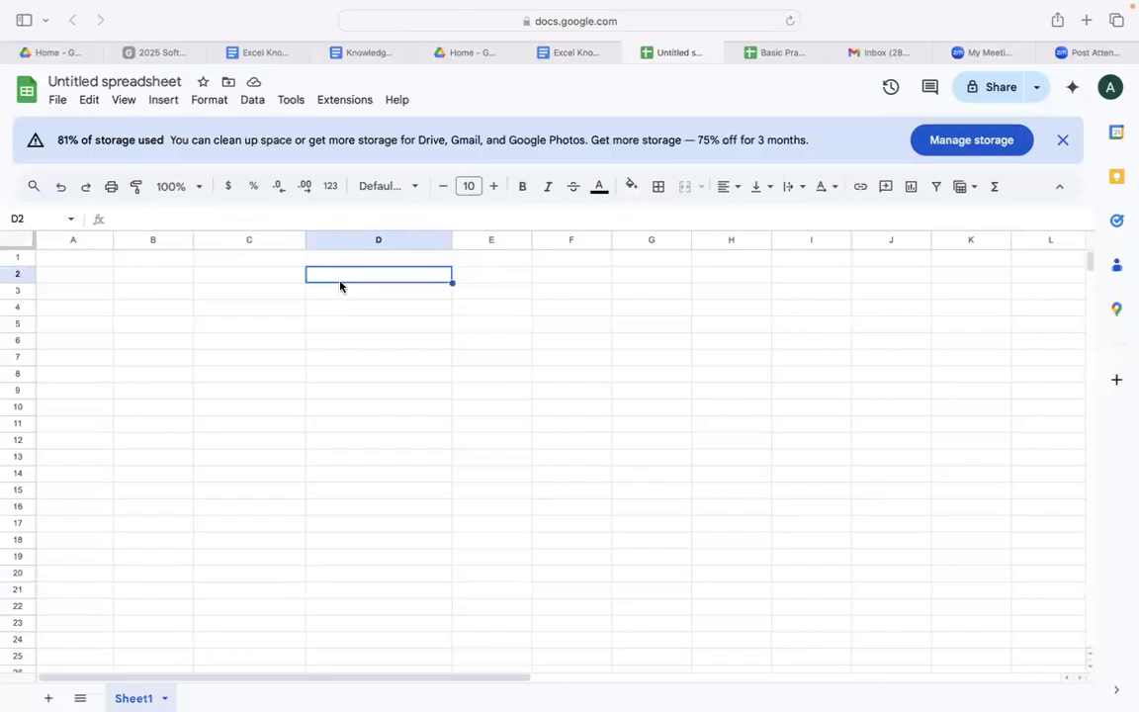
type("djkasdnsadkasdsakdmkasldm")
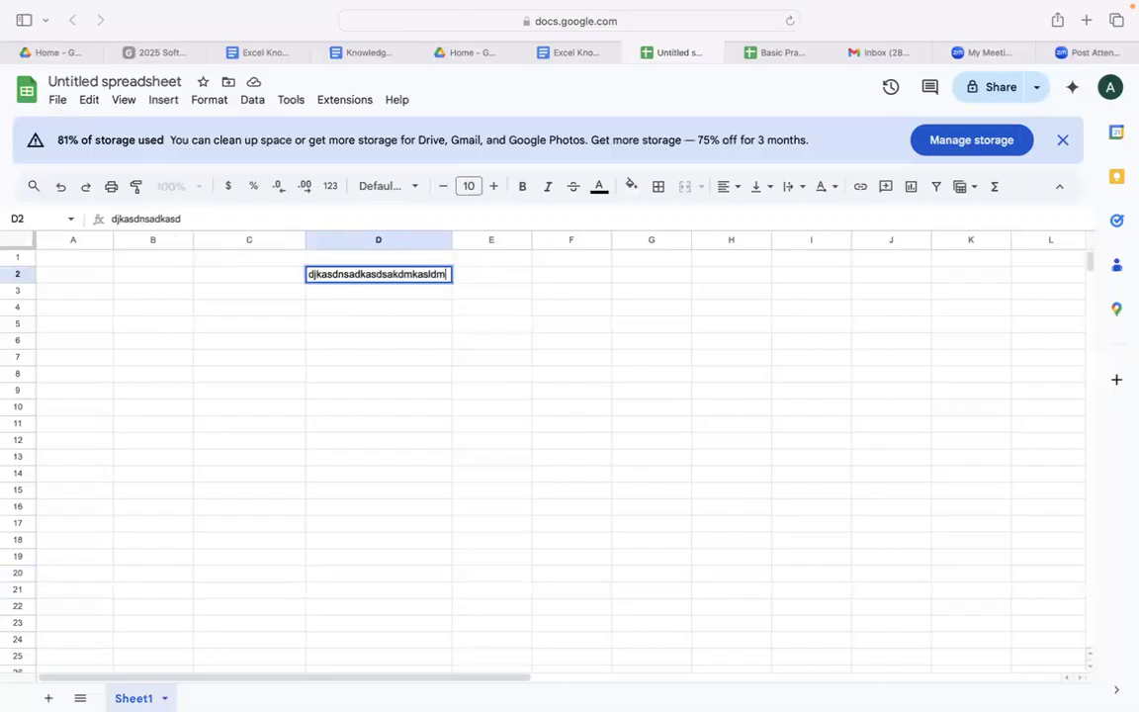
type("ksadsakdmsadsa")
left_click(361, 391)
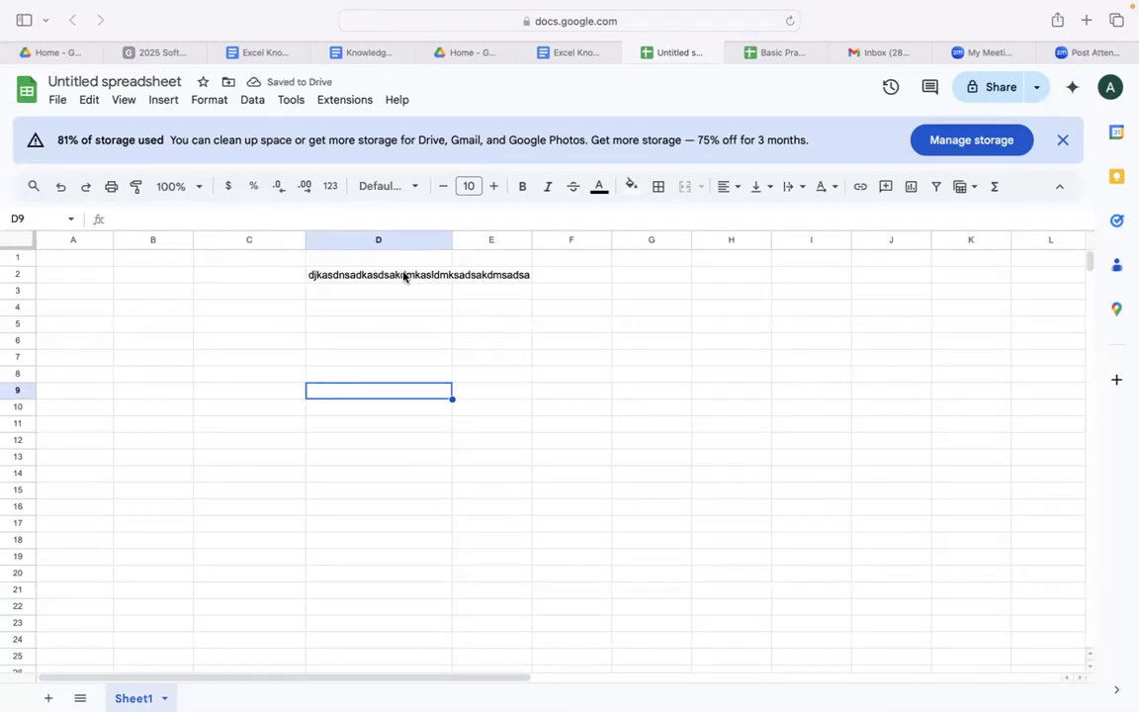
Apply text wrapping to all of column D so the long text in D2 stays within its column.
left_click(404, 276)
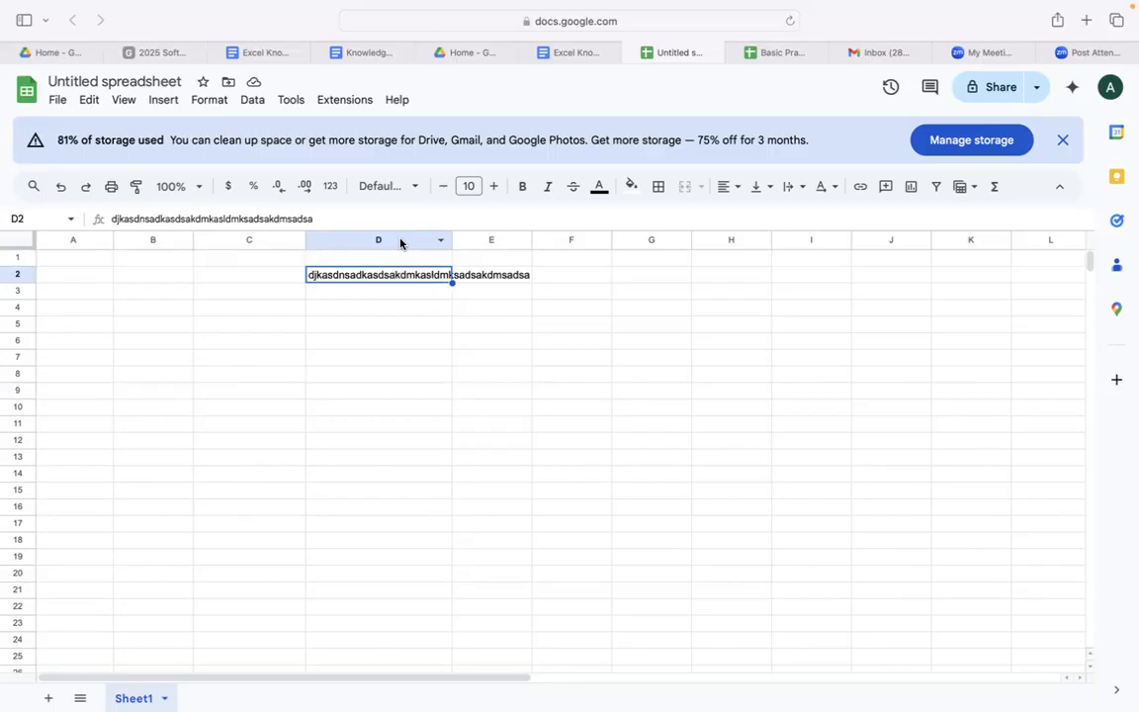
left_click(401, 240)
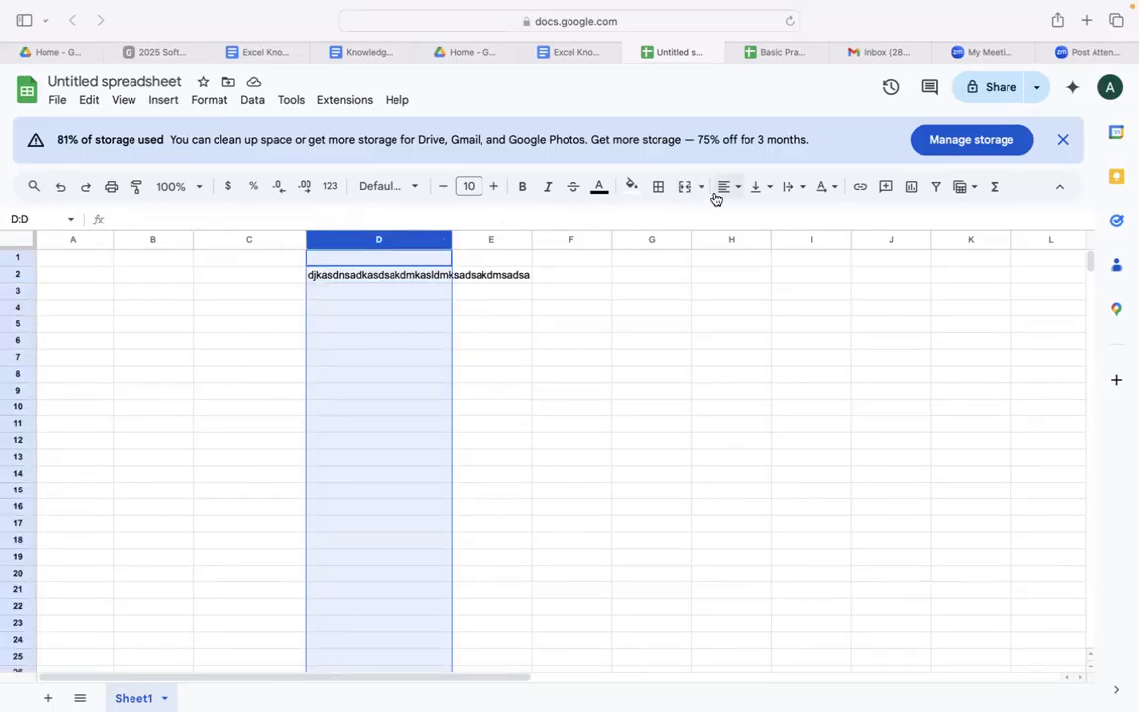
left_click(801, 192)
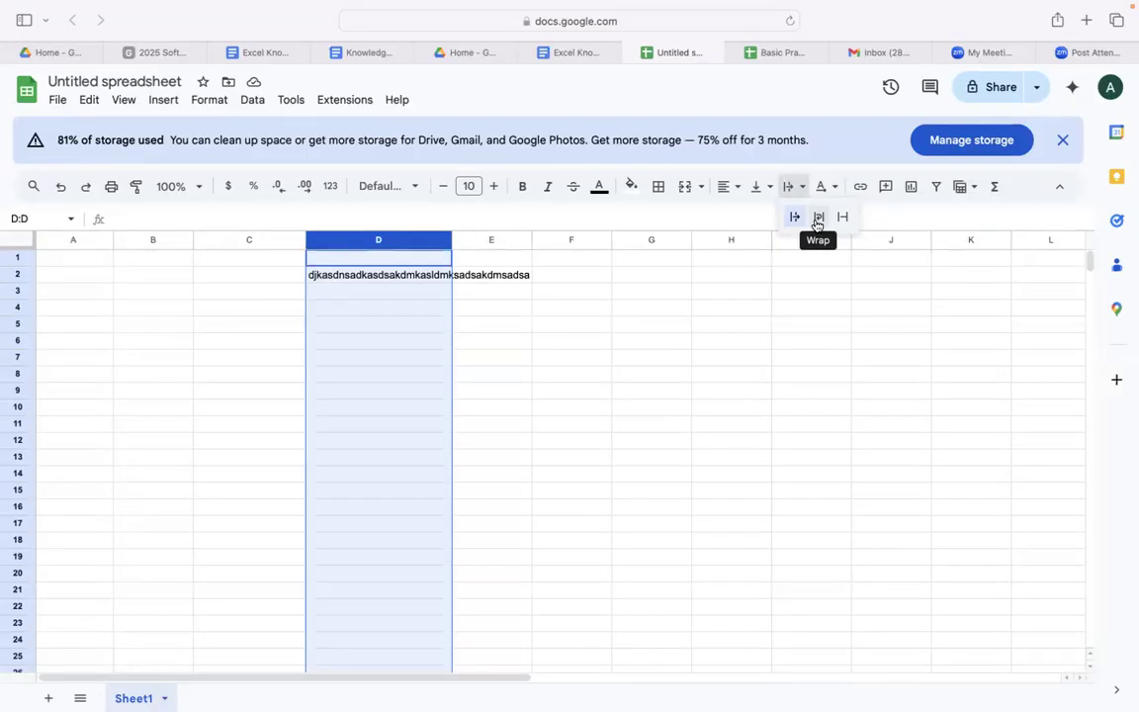
left_click(816, 219)
left_click(669, 341)
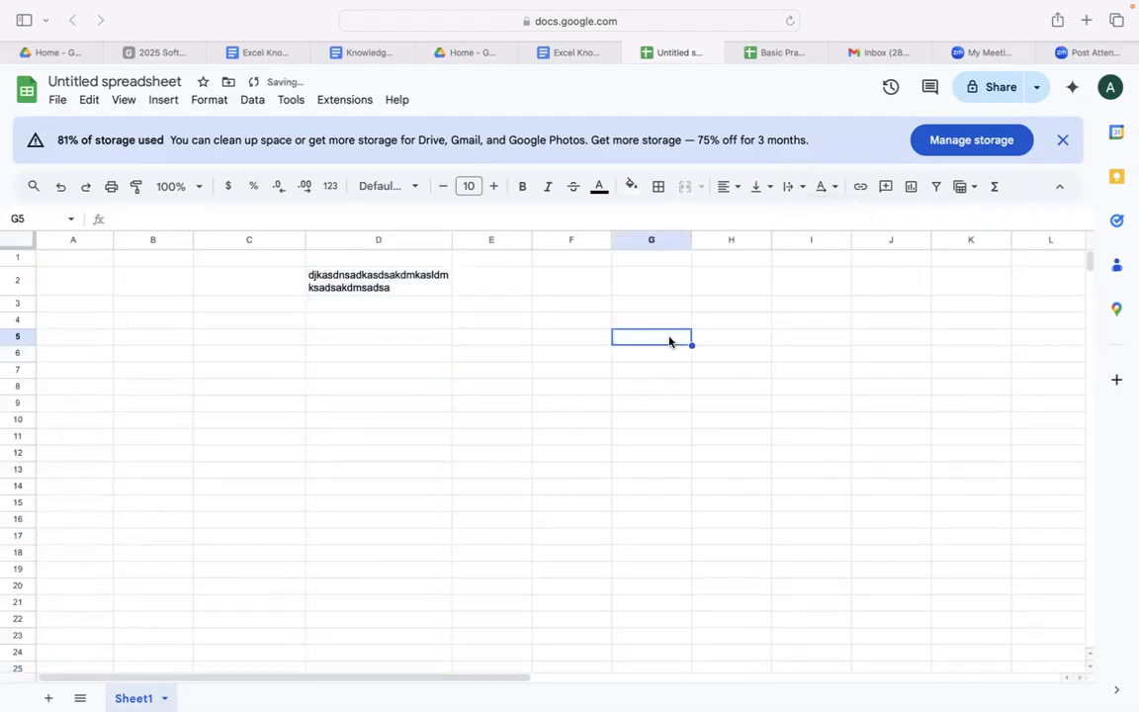
left_click(432, 282)
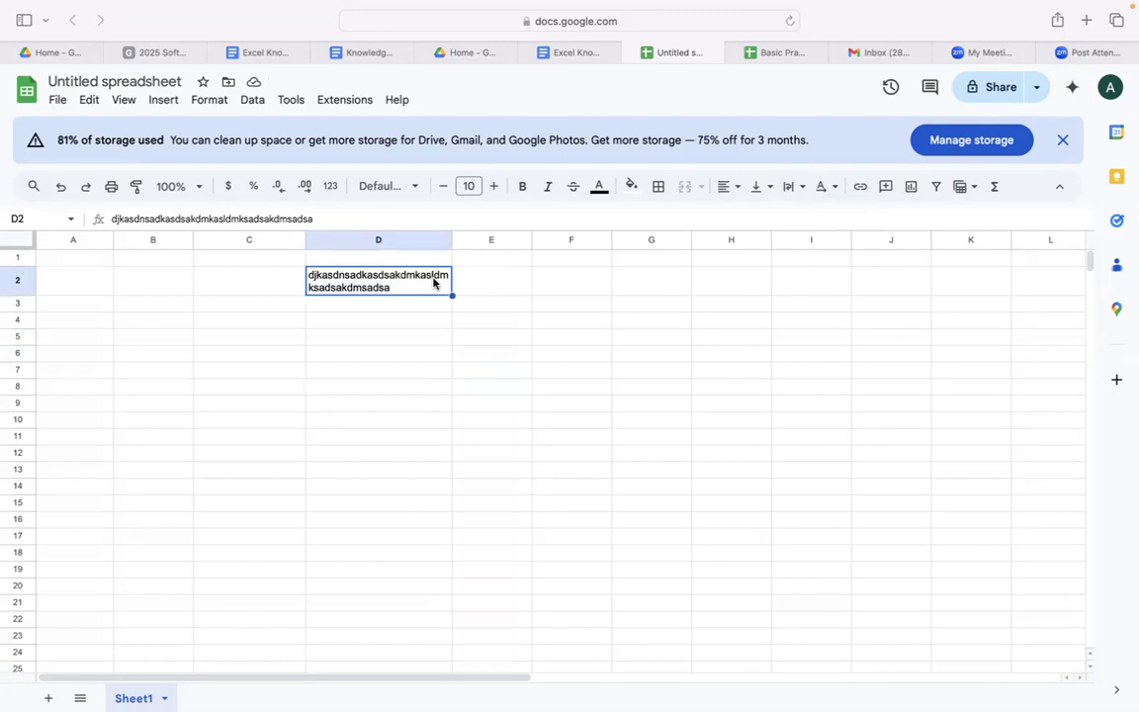
left_click(294, 102)
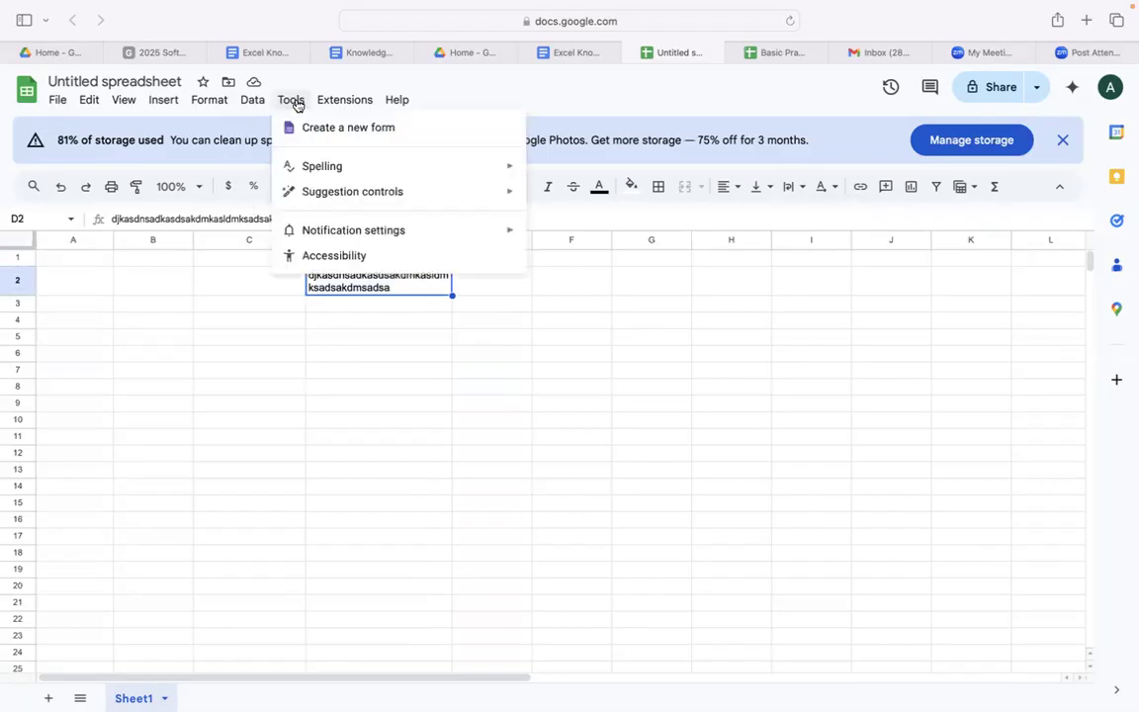
left_click(151, 372)
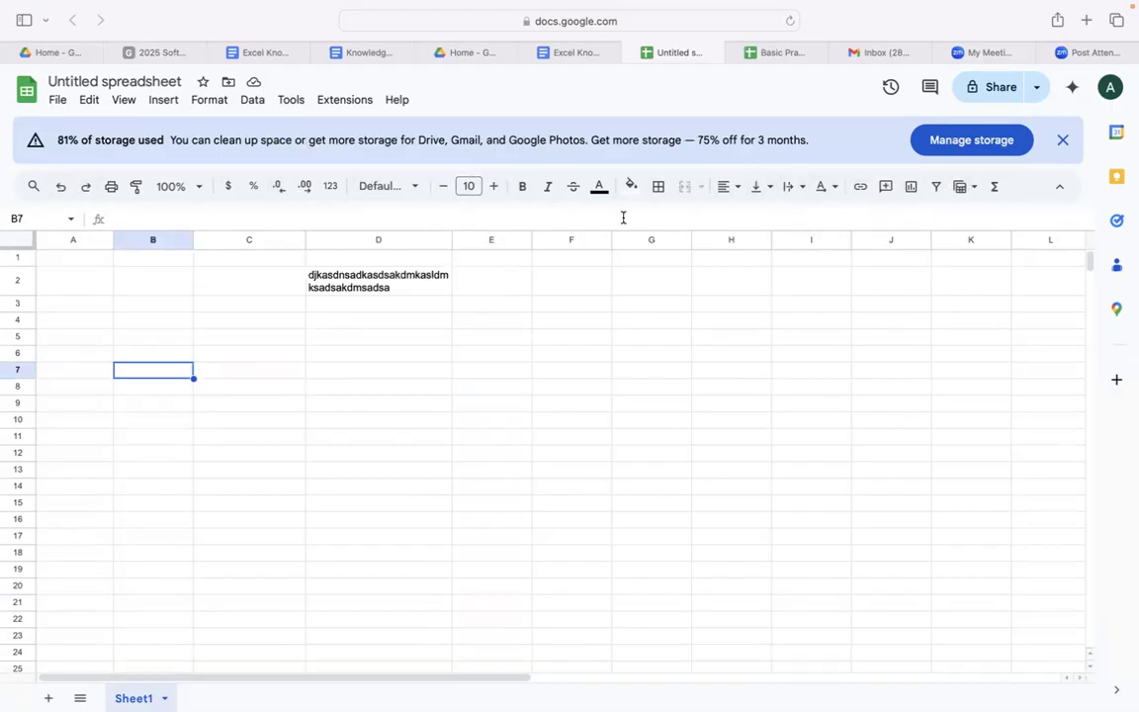
left_click(330, 389)
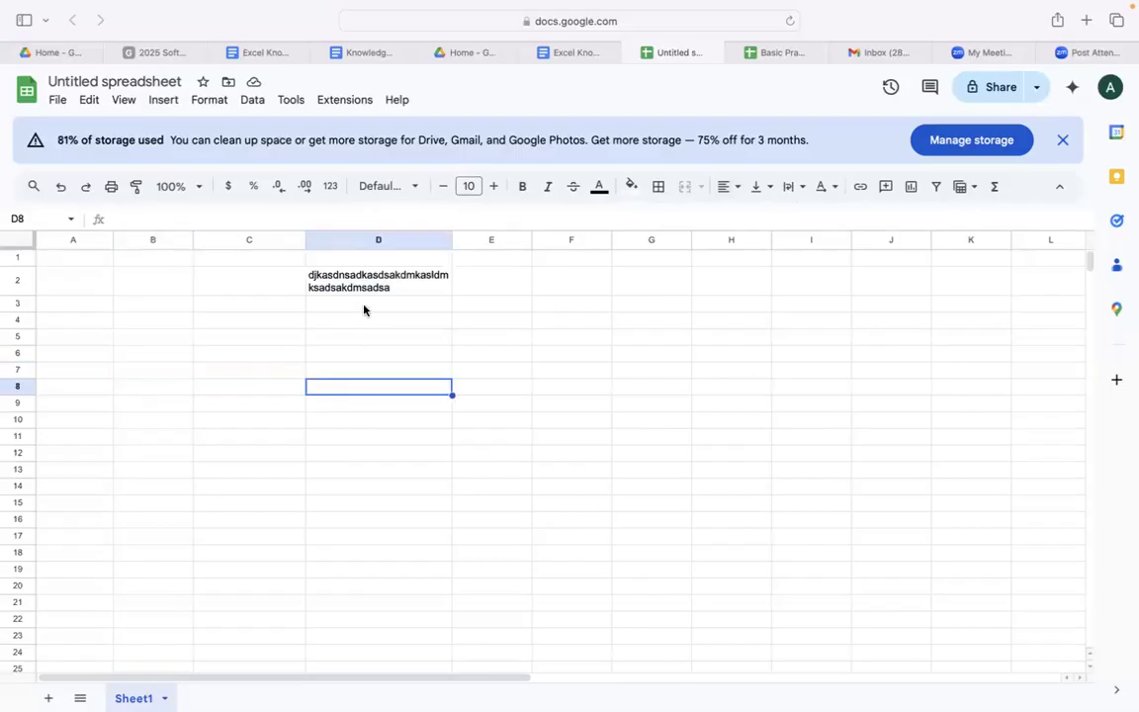
left_click(386, 283)
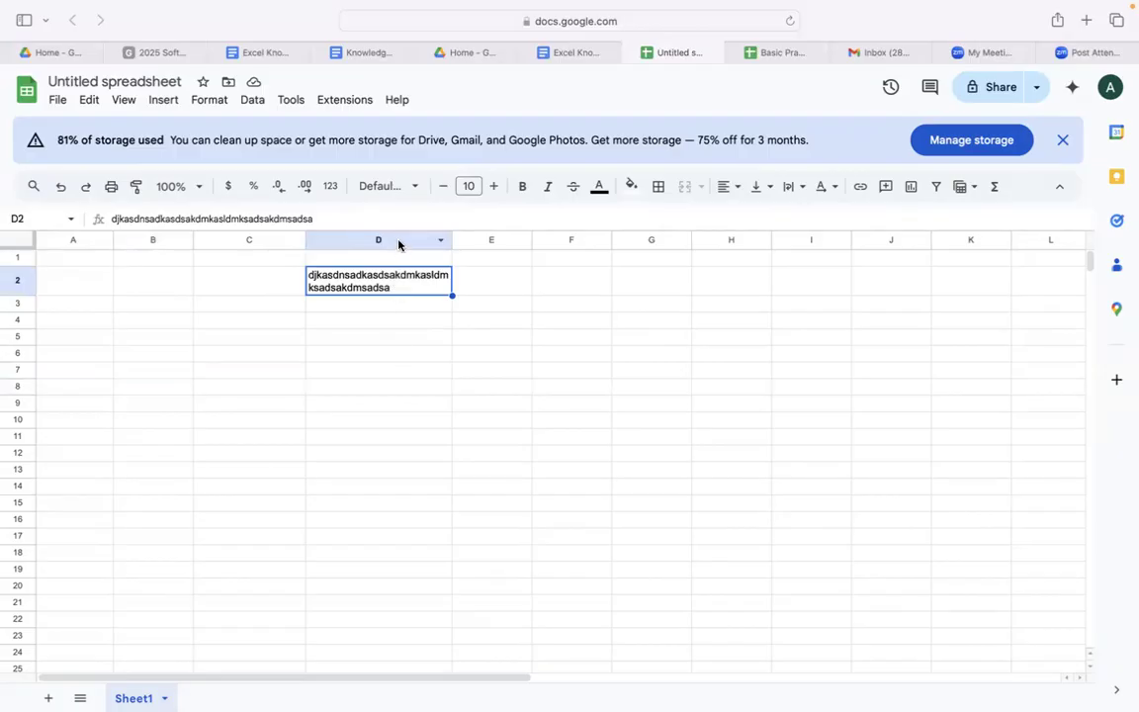
left_click(399, 242)
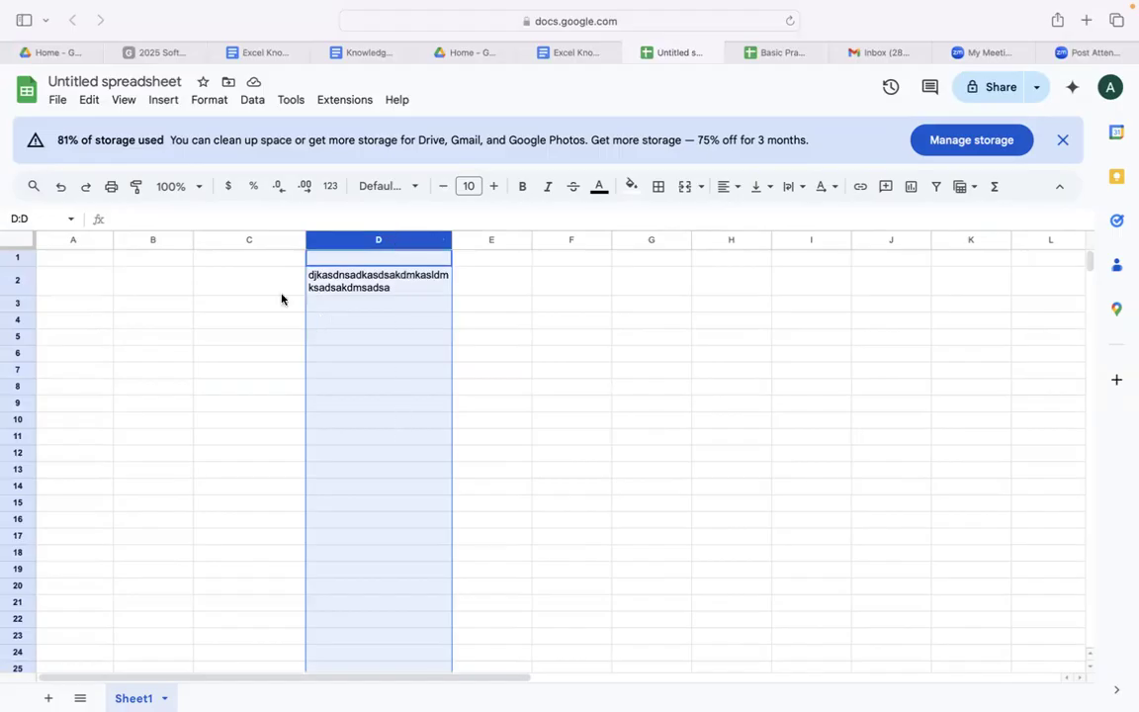
left_click(330, 291)
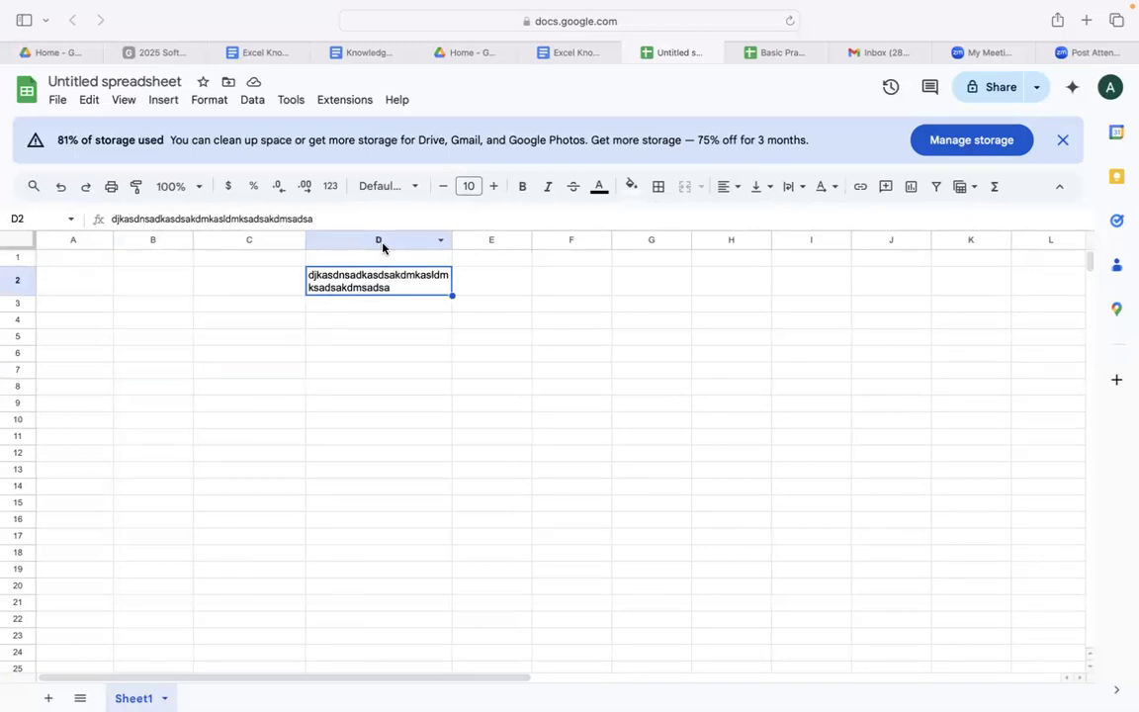
Return to the Knowledge Book - Terminology document and delete the credentials, security and remember-password lines above the Terminology heading.
left_click(357, 52)
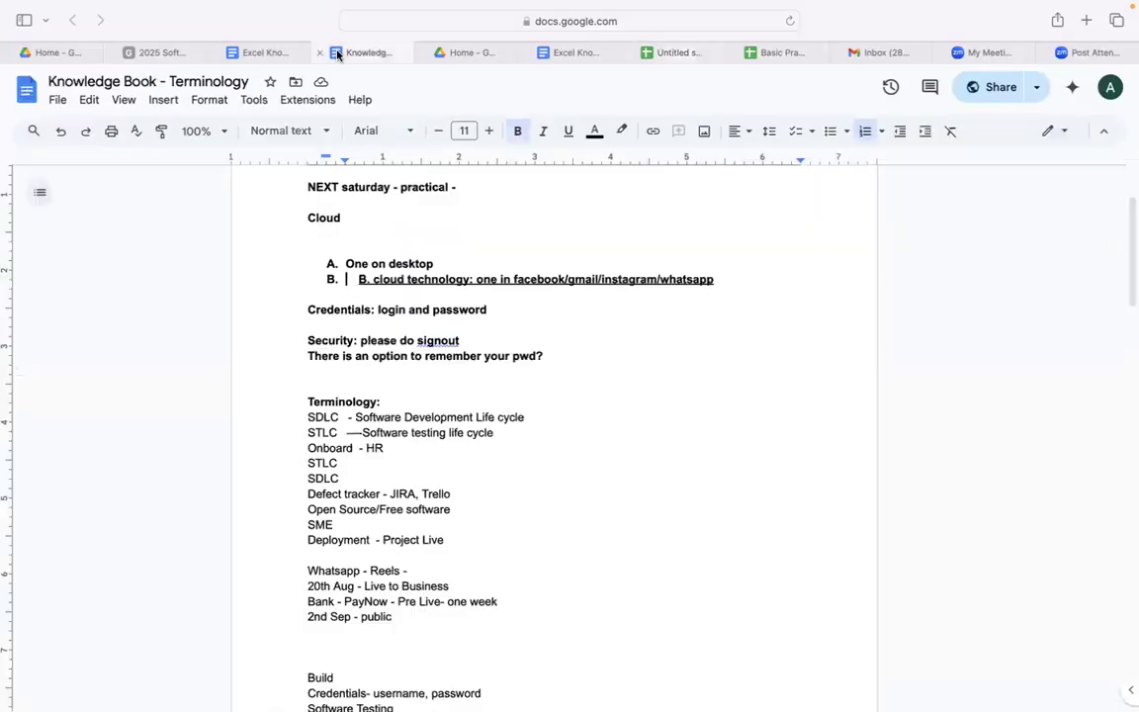
left_click(494, 336)
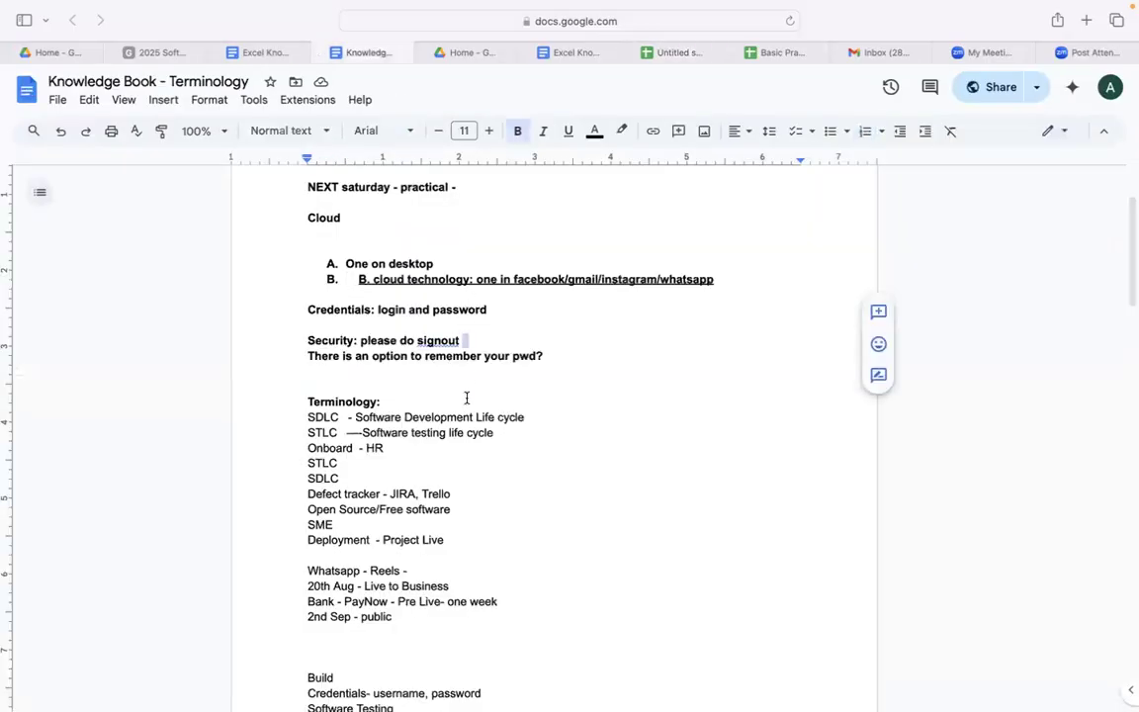
left_click_drag(545, 356, 299, 299)
key("BackSpace")
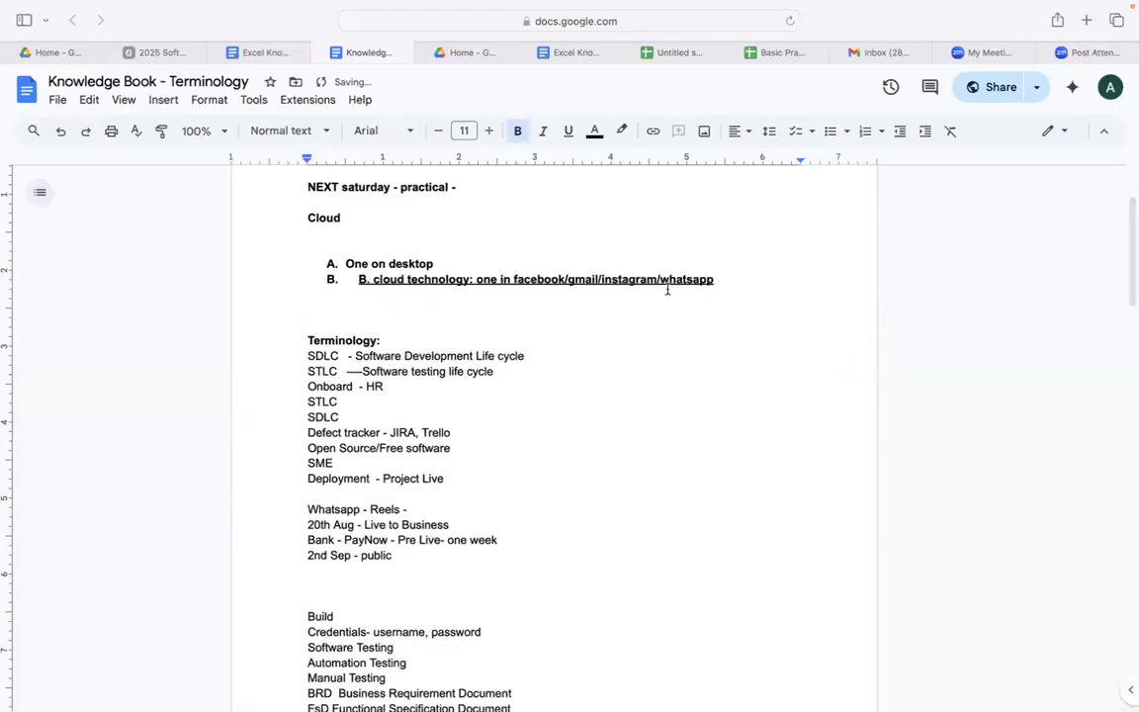
Delete the remaining notes above the Terminology heading, from "Computer - OS" to the cloud technology item, including the leftover list marker and blank lines.
left_click_drag(726, 281, 261, 166)
key("BackSpace")
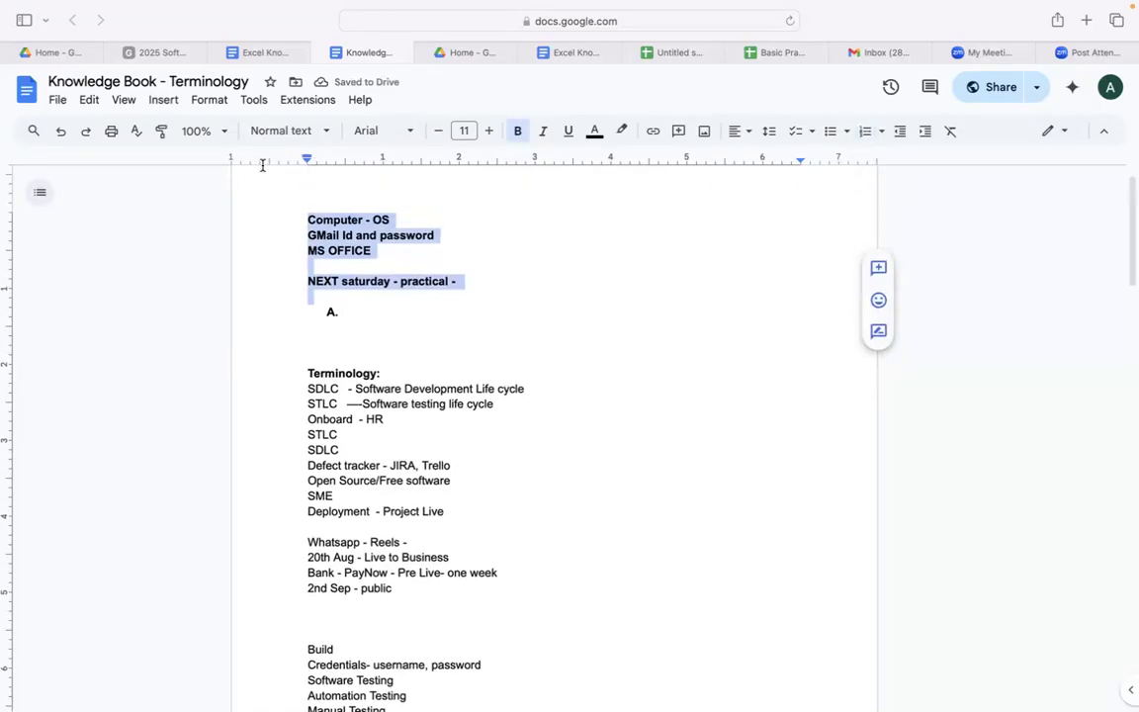
key("BackSpace")
key("BackSpace")
key("BackSpace")
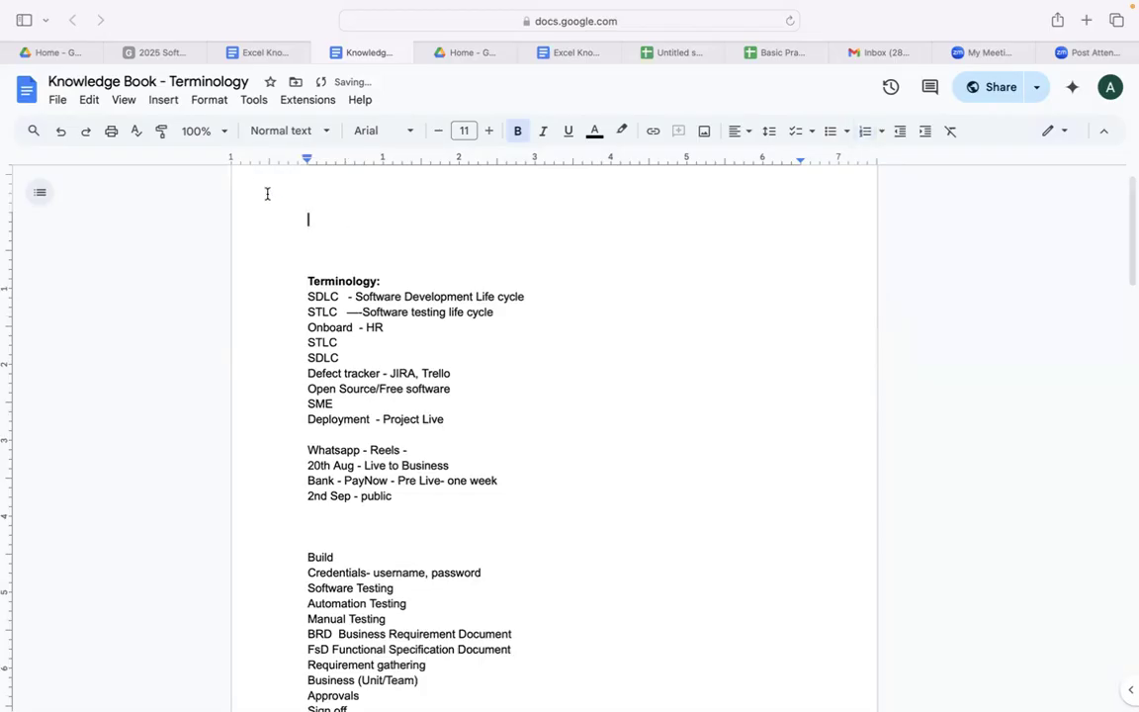
left_click(312, 252)
key("BackSpace")
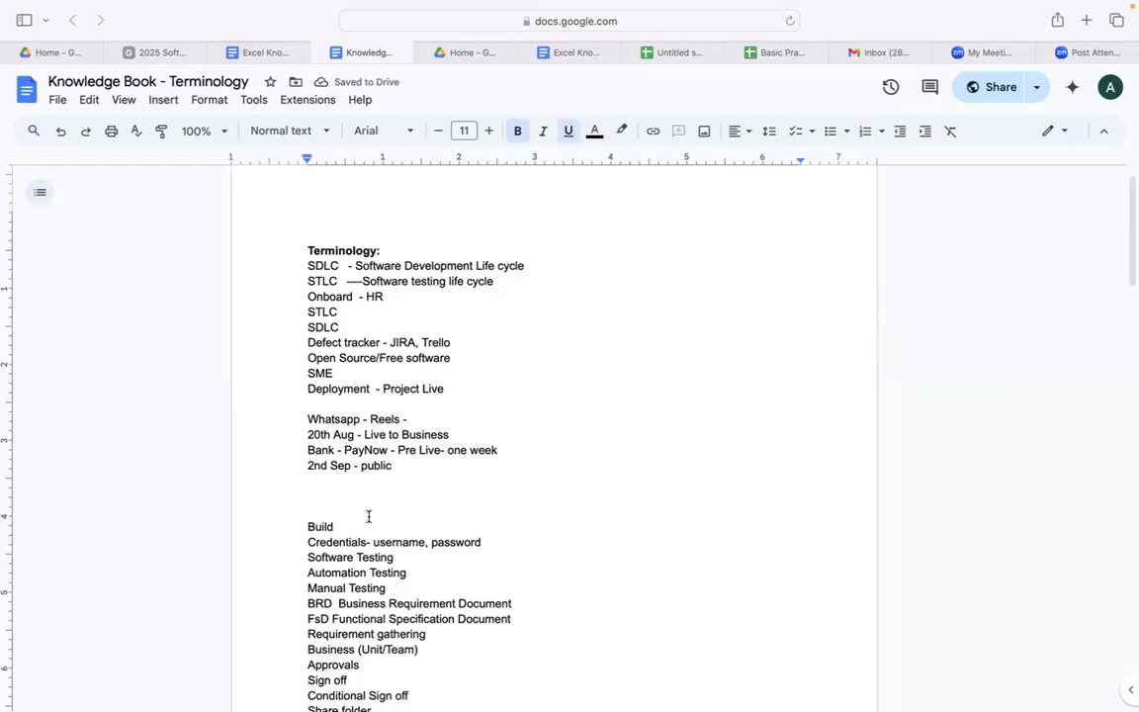
Review the terminology list down to the Test Scope, Test Scenario and Test Case entries, and switch to the Drive home page.
scroll(366, 539, "down", 5)
scroll(366, 541, "down", 5)
scroll(367, 541, "down", 6)
scroll(367, 541, "down", 2)
mouse_move(594, 684)
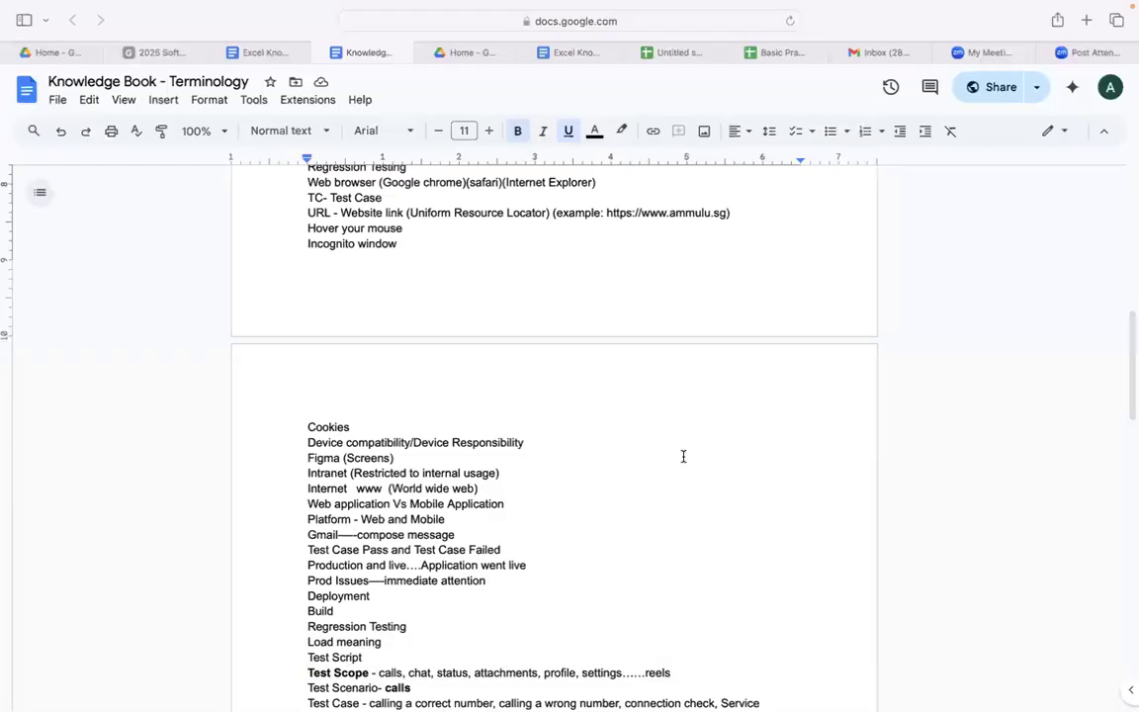
scroll(682, 455, "down", 3)
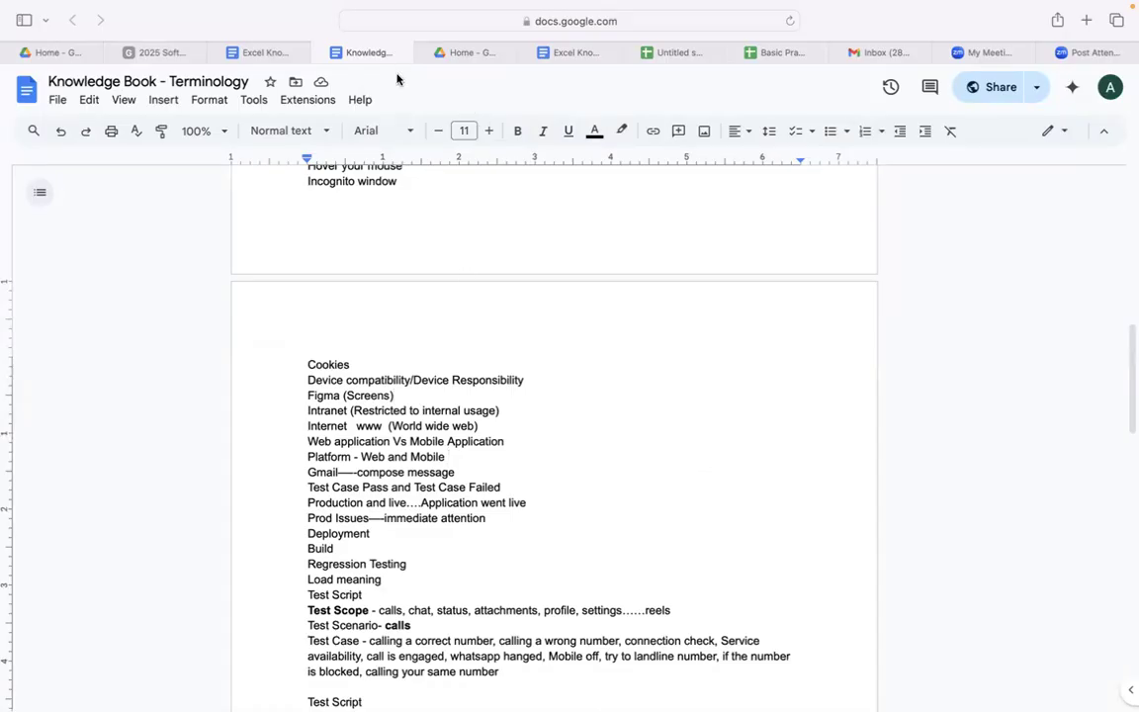
left_click(460, 52)
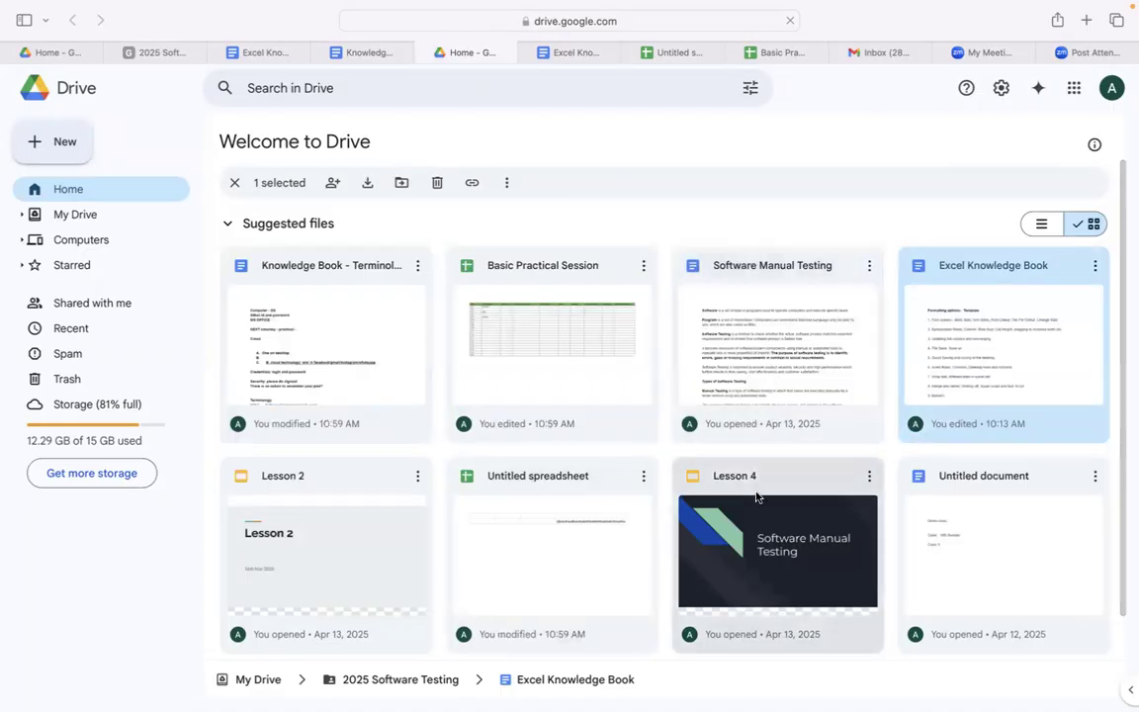
Open the Lesson 4 presentation from the suggested files in Drive.
scroll(763, 533, "down", 1)
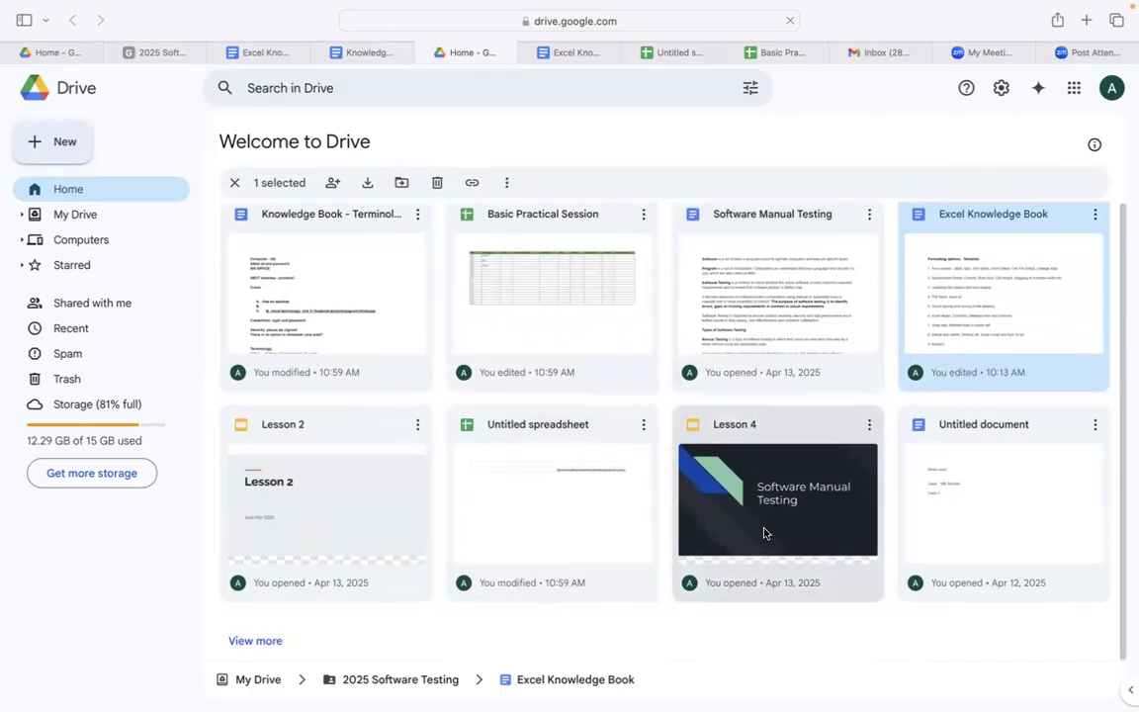
left_click(777, 507)
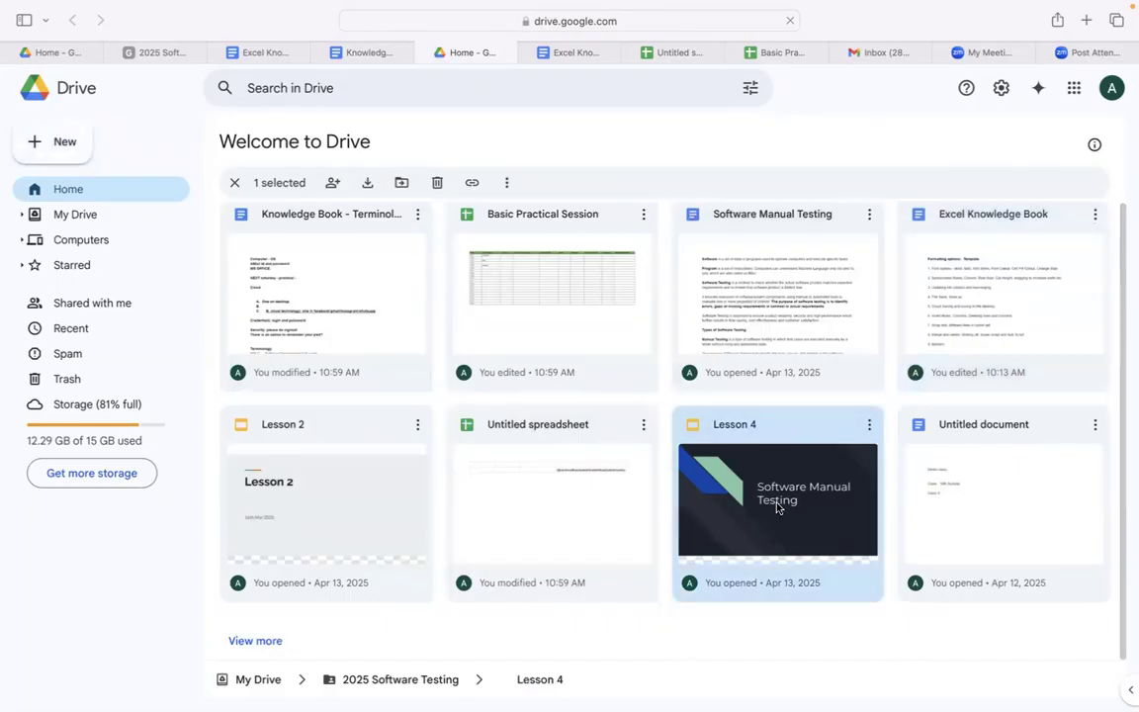
double_click(777, 507)
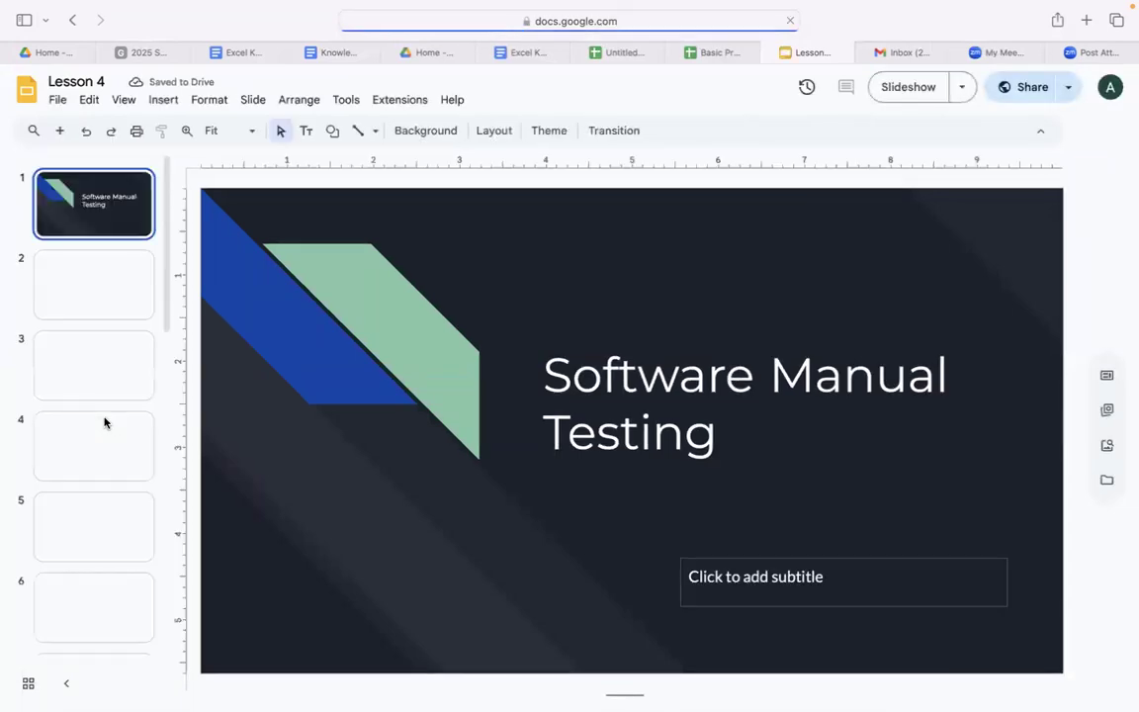
Review the slides on non-incremental, incremental and integration testing, then those on System Testing and the Practical Session.
scroll(99, 454, "down", 10)
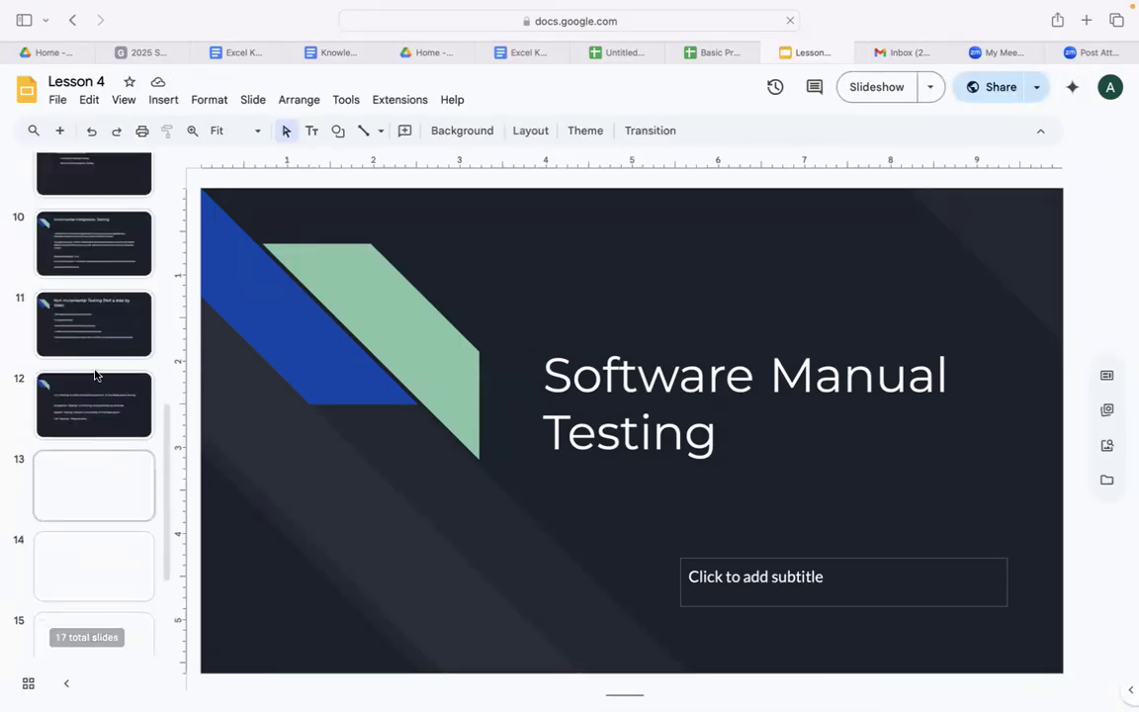
left_click(92, 329)
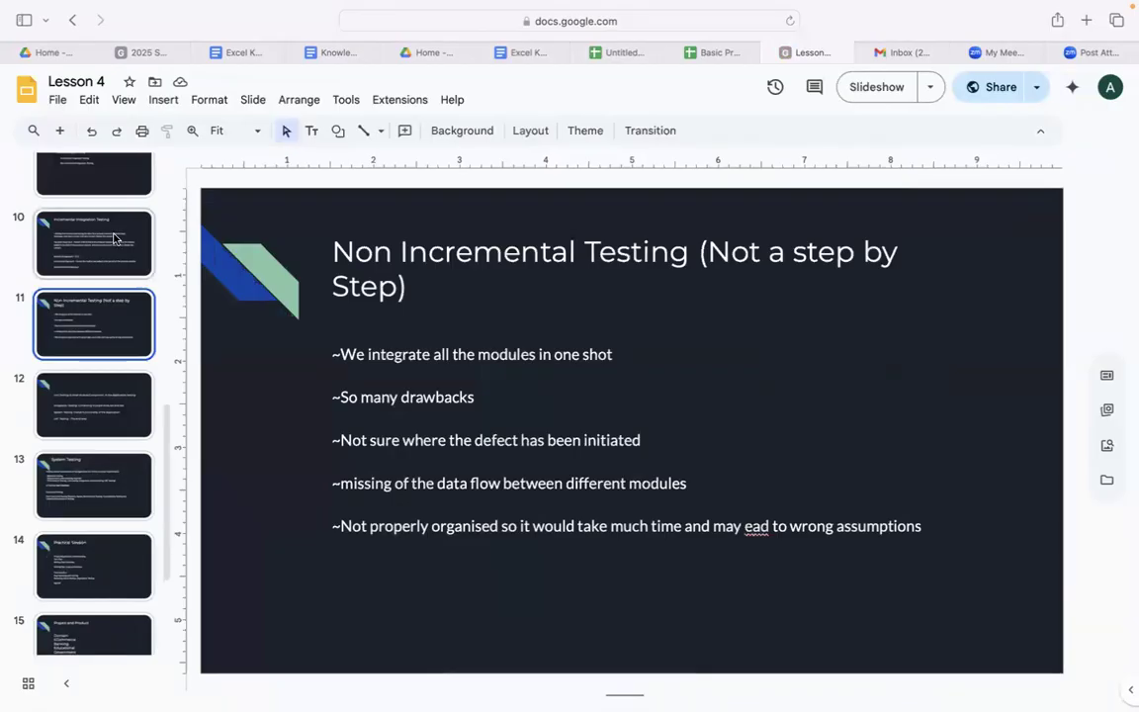
left_click(116, 236)
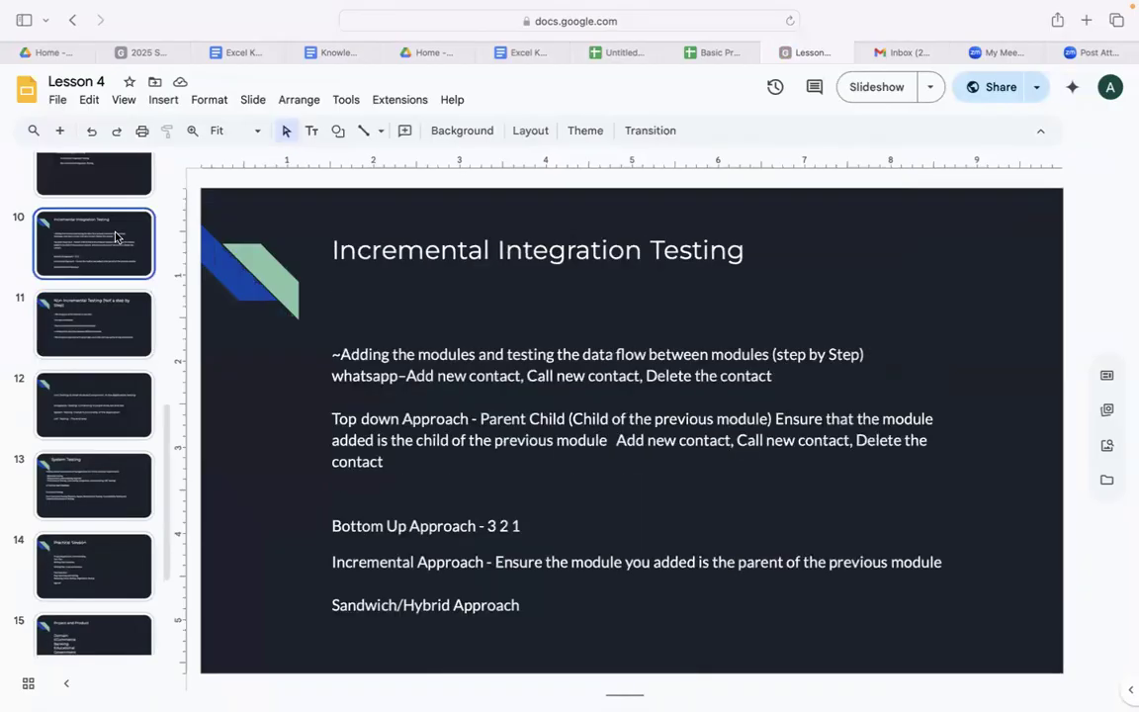
left_click(112, 188)
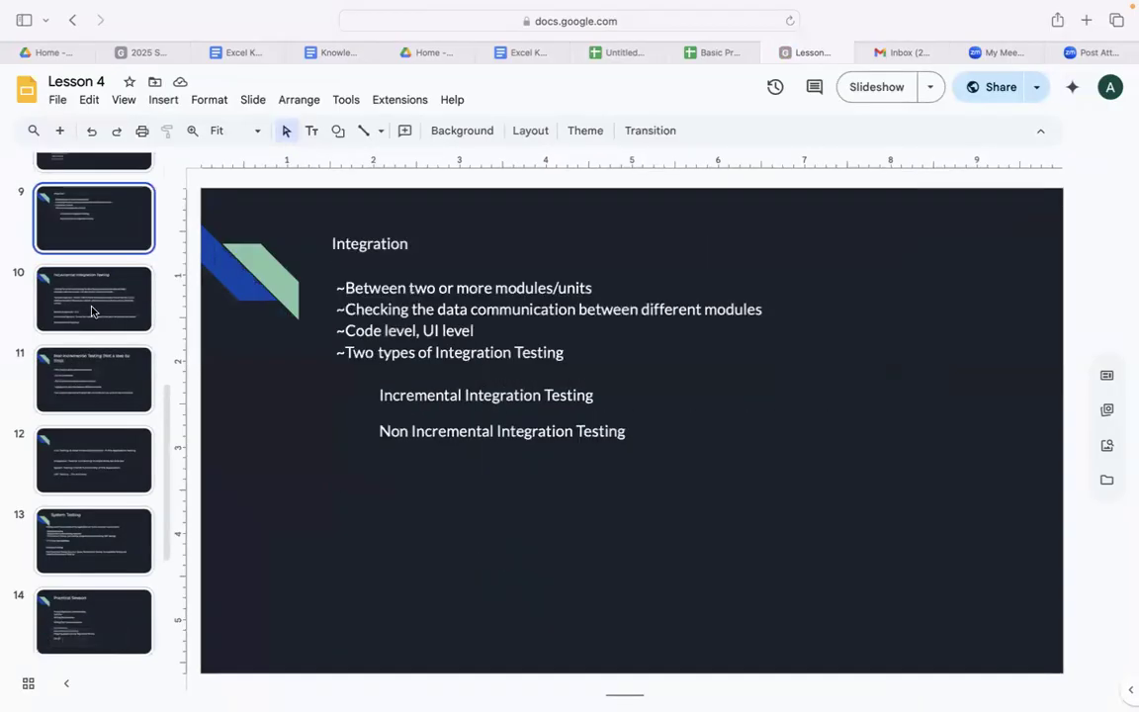
left_click(84, 543)
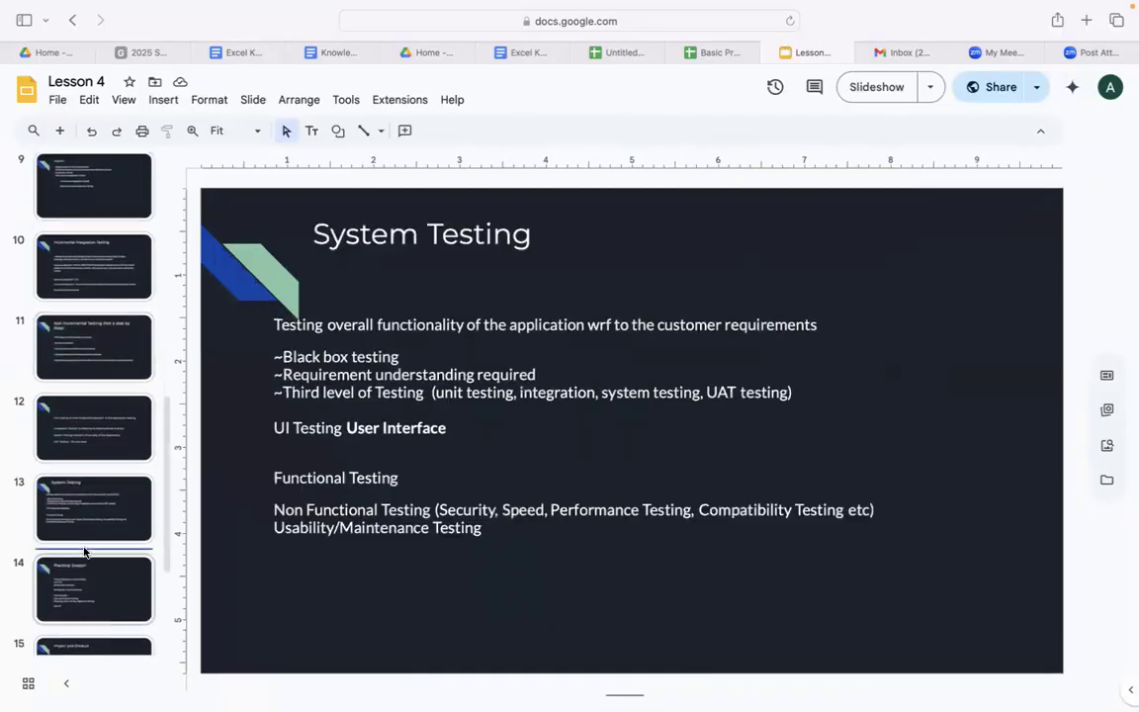
left_click(84, 596)
scroll(84, 596, "down", 3)
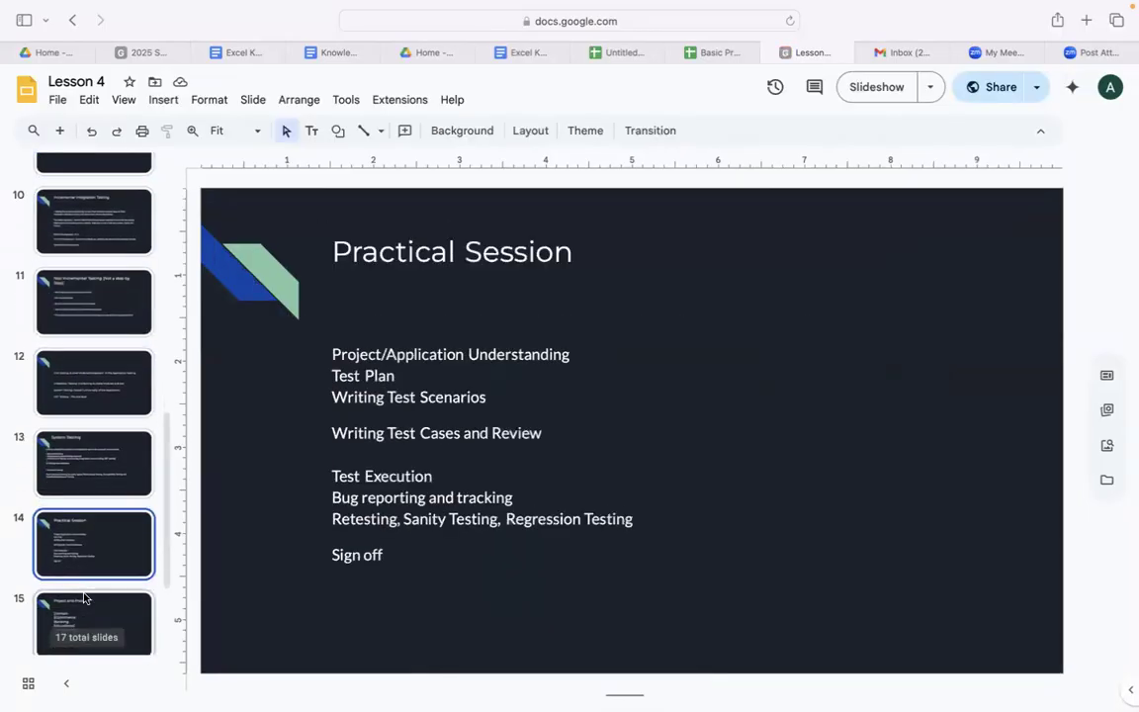
scroll(84, 596, "down", 2)
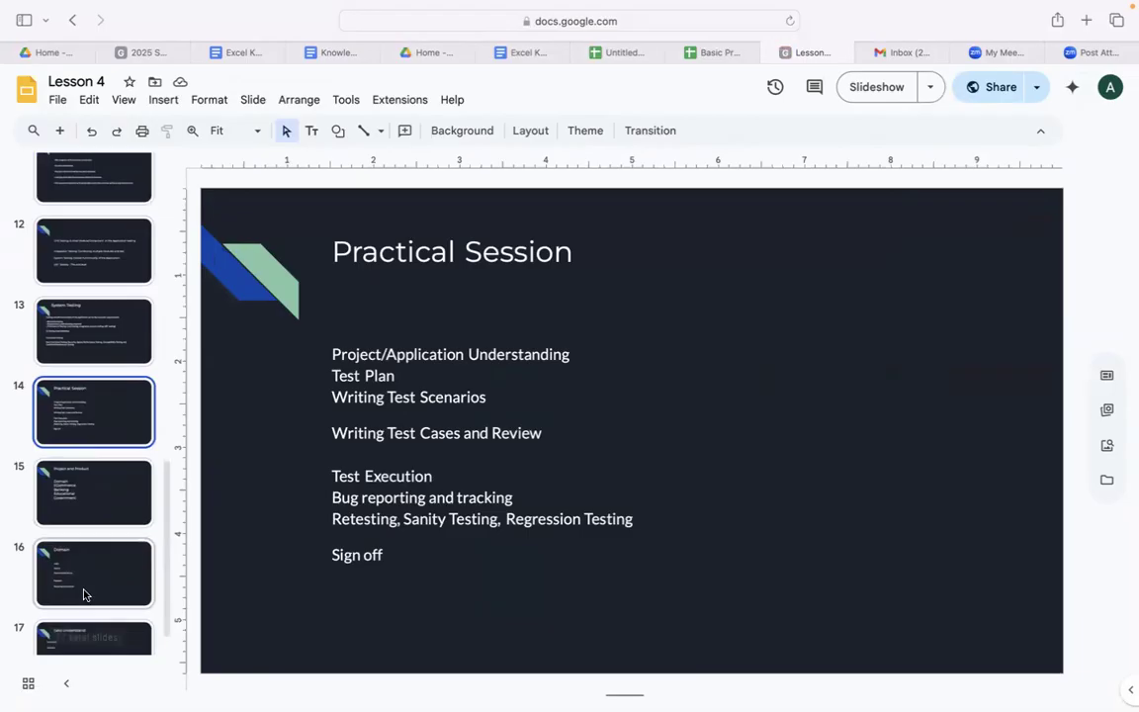
left_click(99, 331)
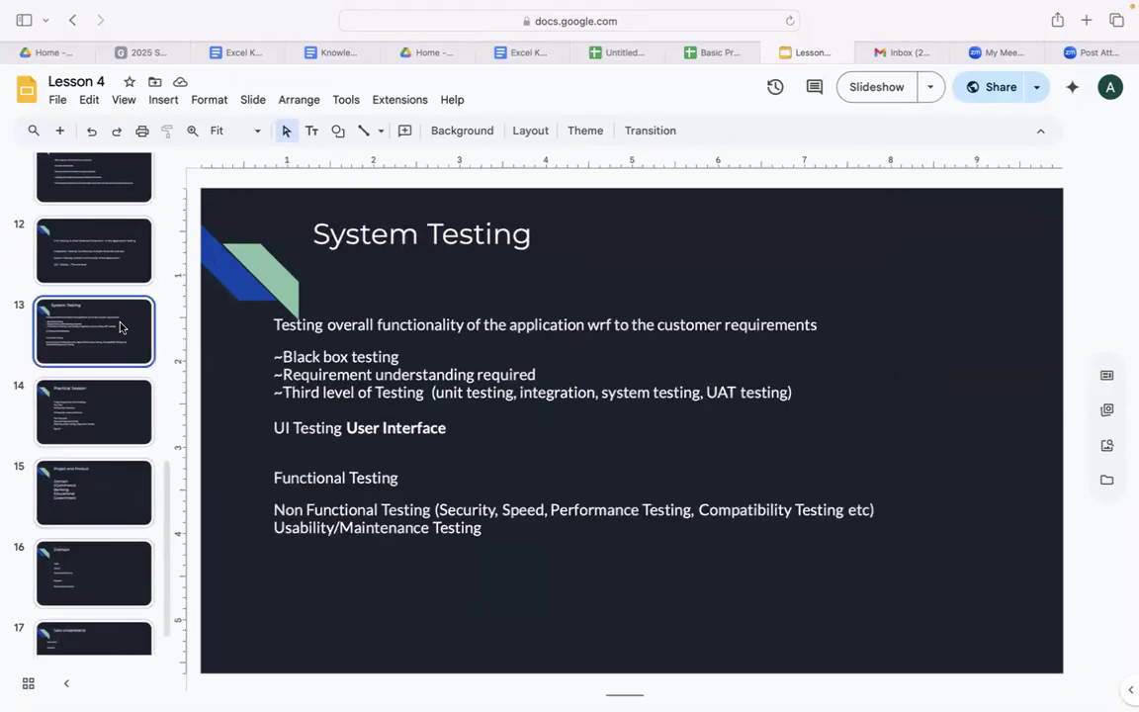
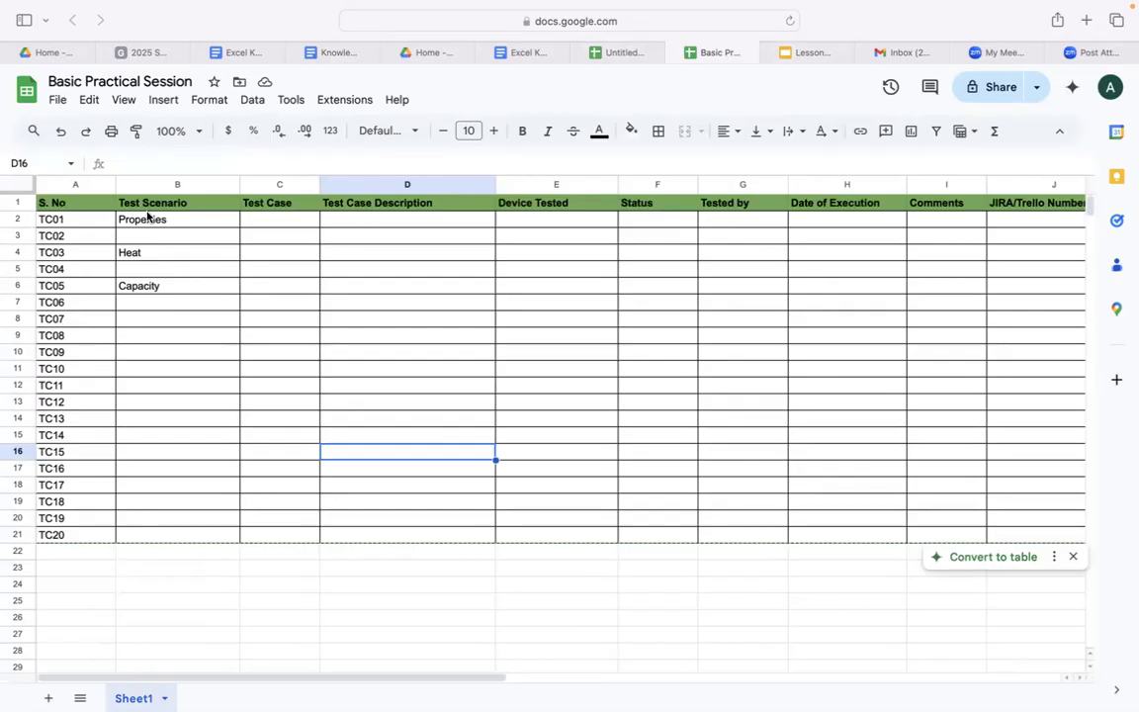
Examine the Basic Practical Session sheet's headers from Test Scenario to Tested by and the TC01 and TC02 cells beneath them.
left_click(277, 205)
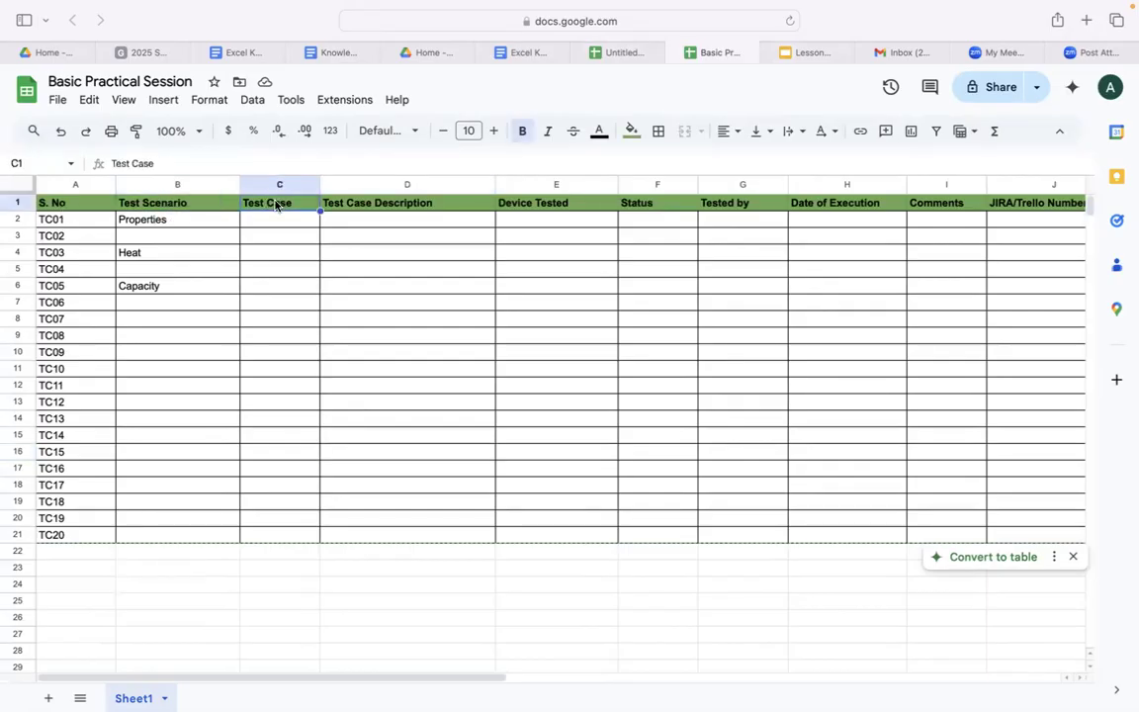
left_click(367, 208)
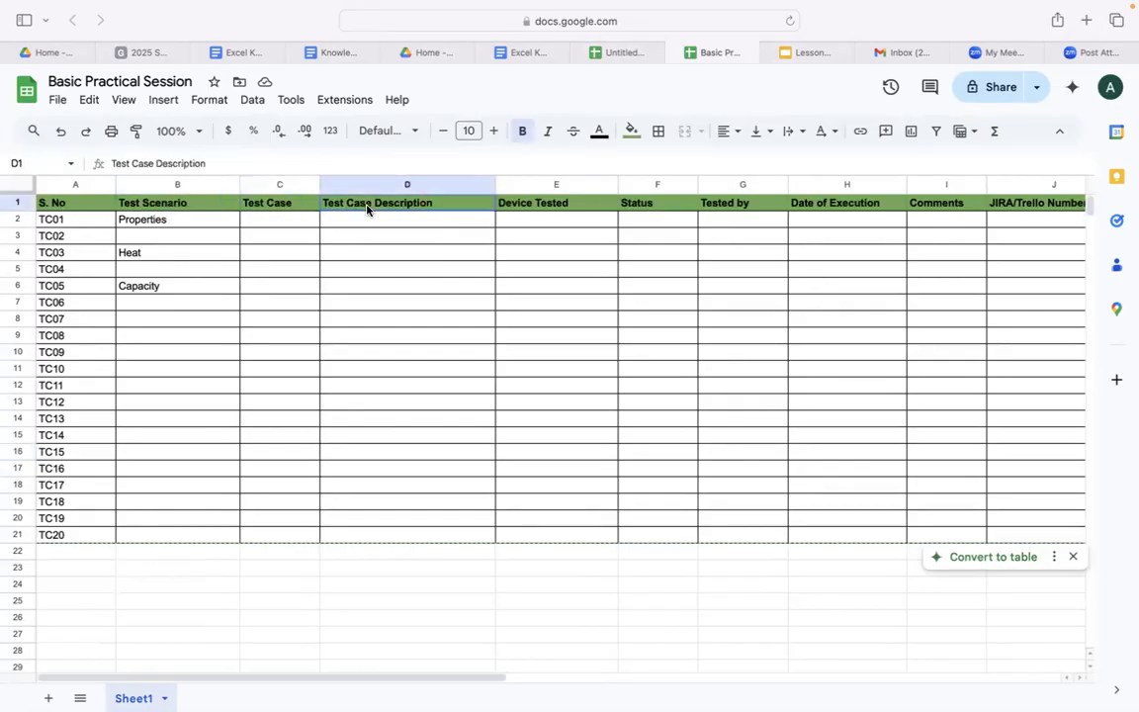
left_click(548, 203)
left_click(635, 204)
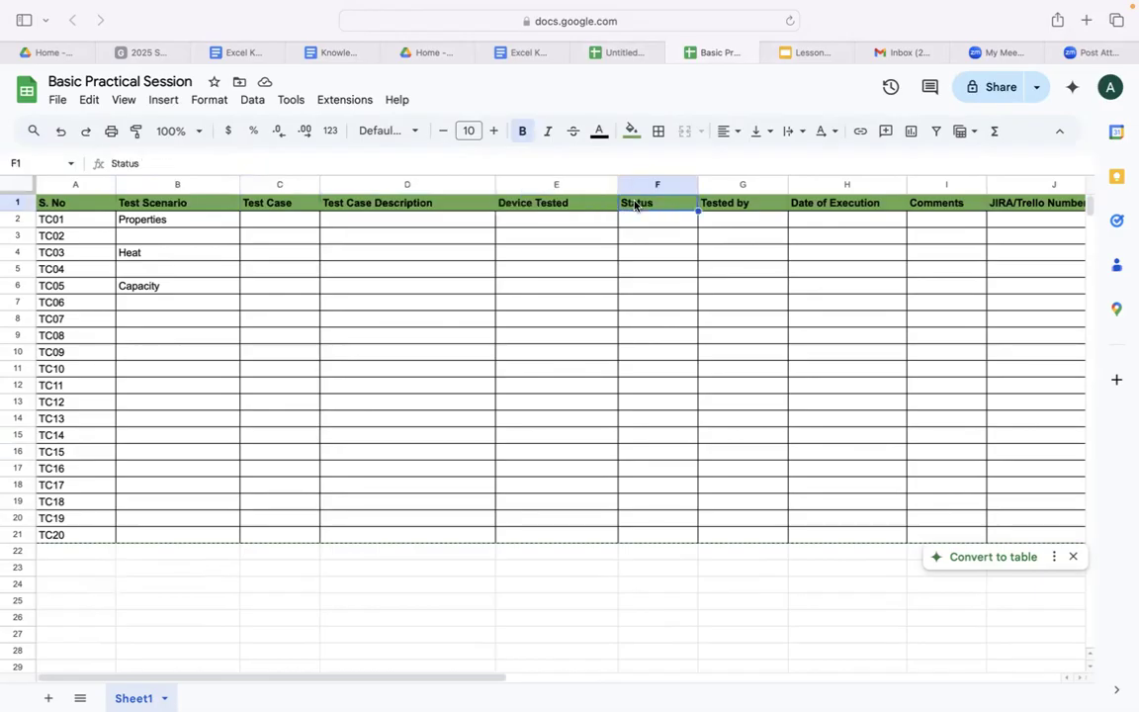
left_click(712, 209)
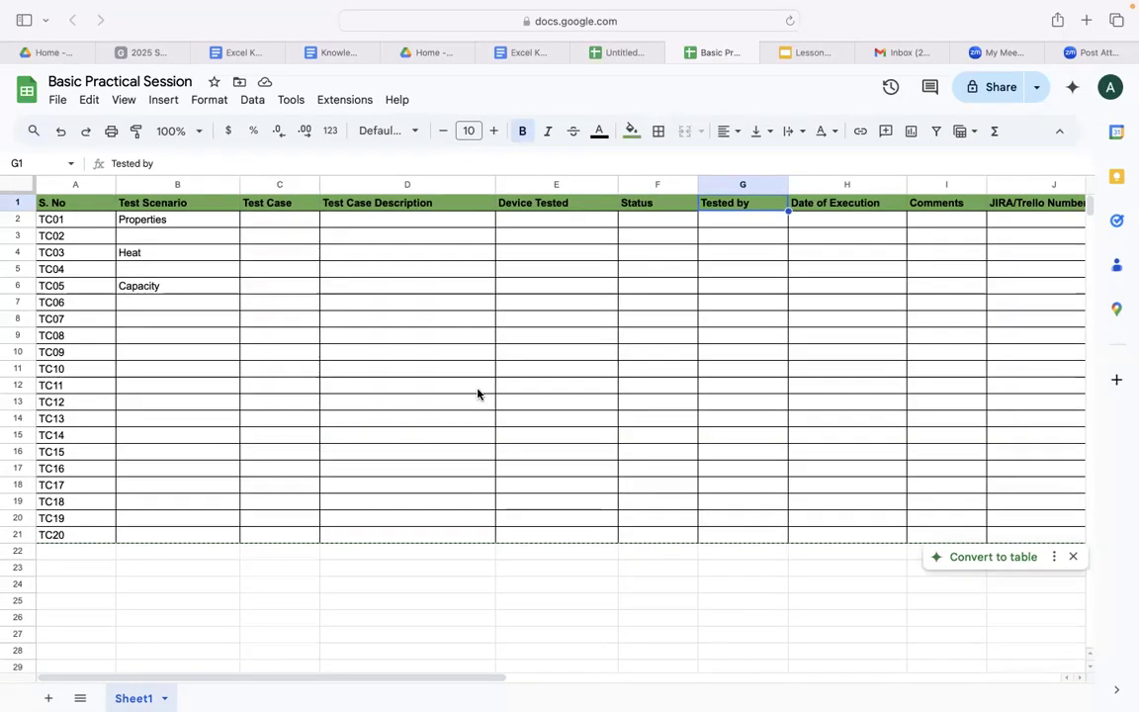
left_click(174, 222)
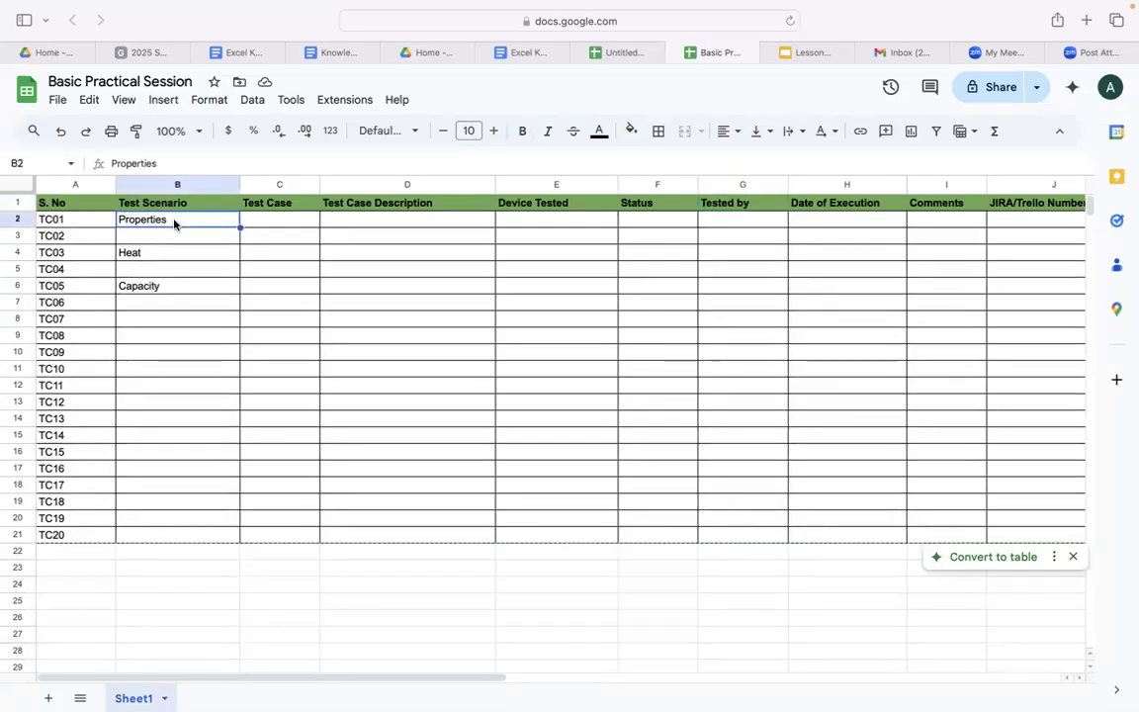
left_click(254, 226)
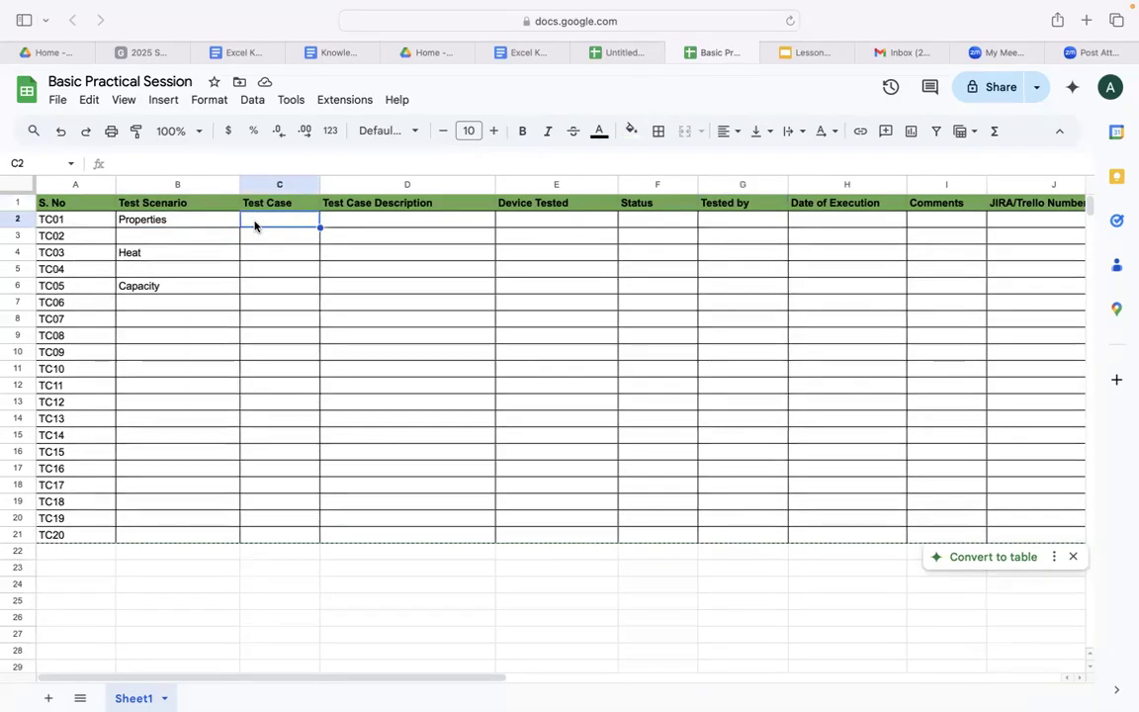
left_click(259, 241)
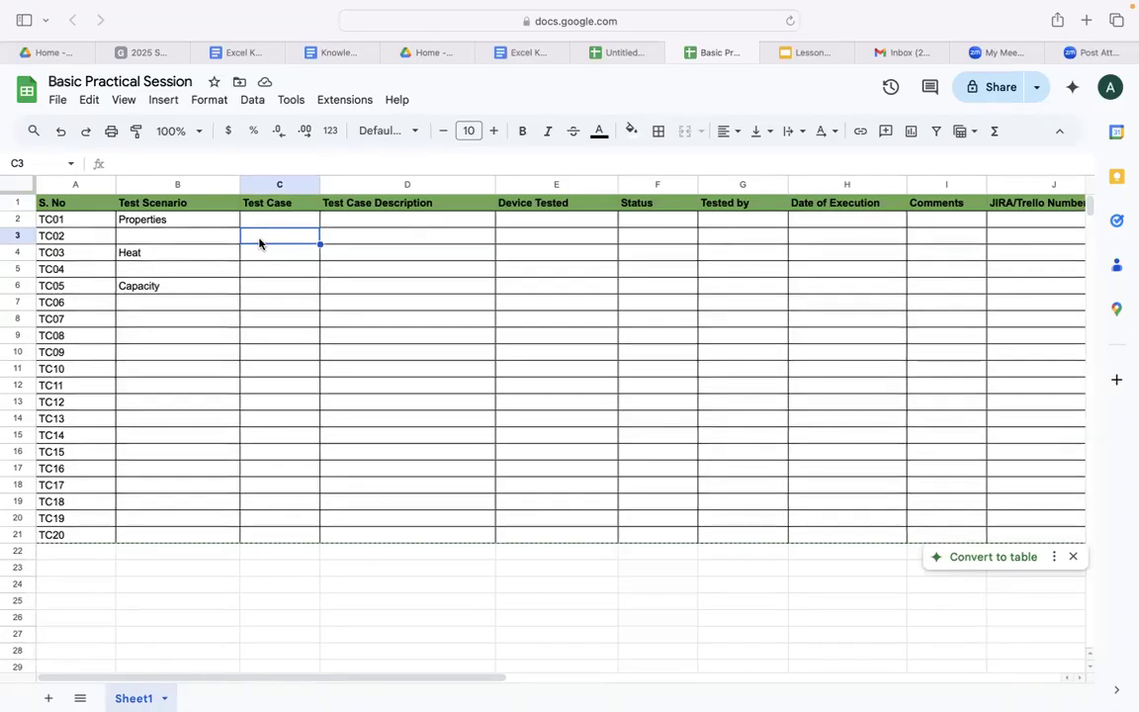
left_click(360, 225)
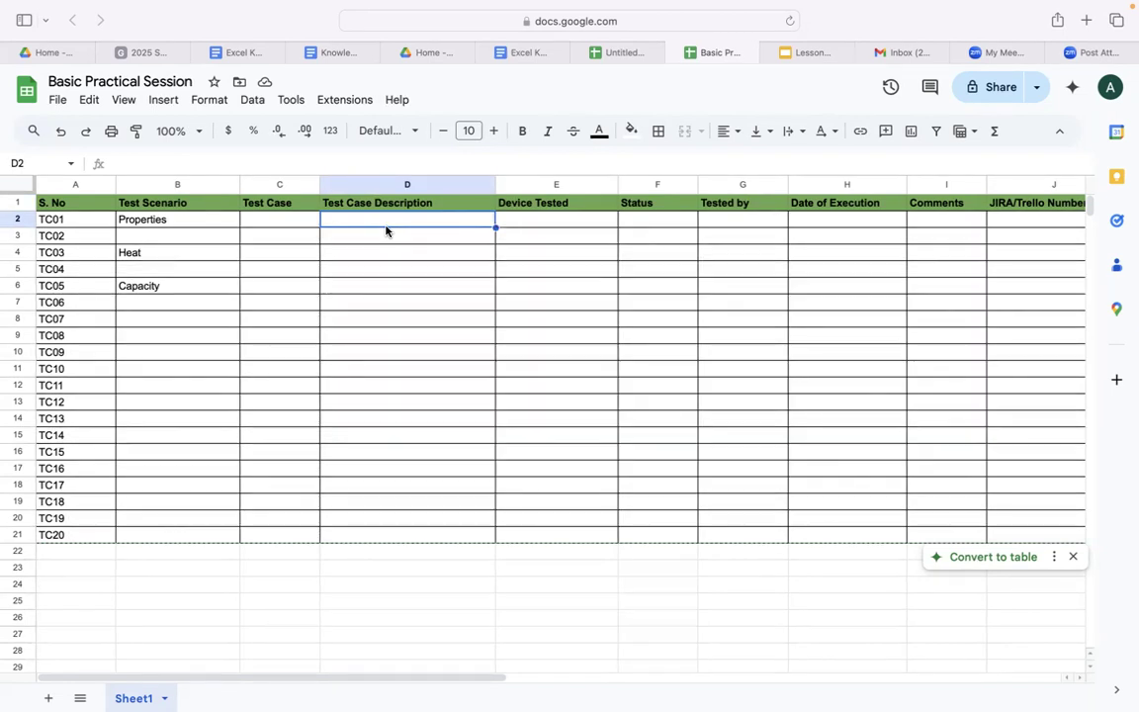
left_click(207, 205)
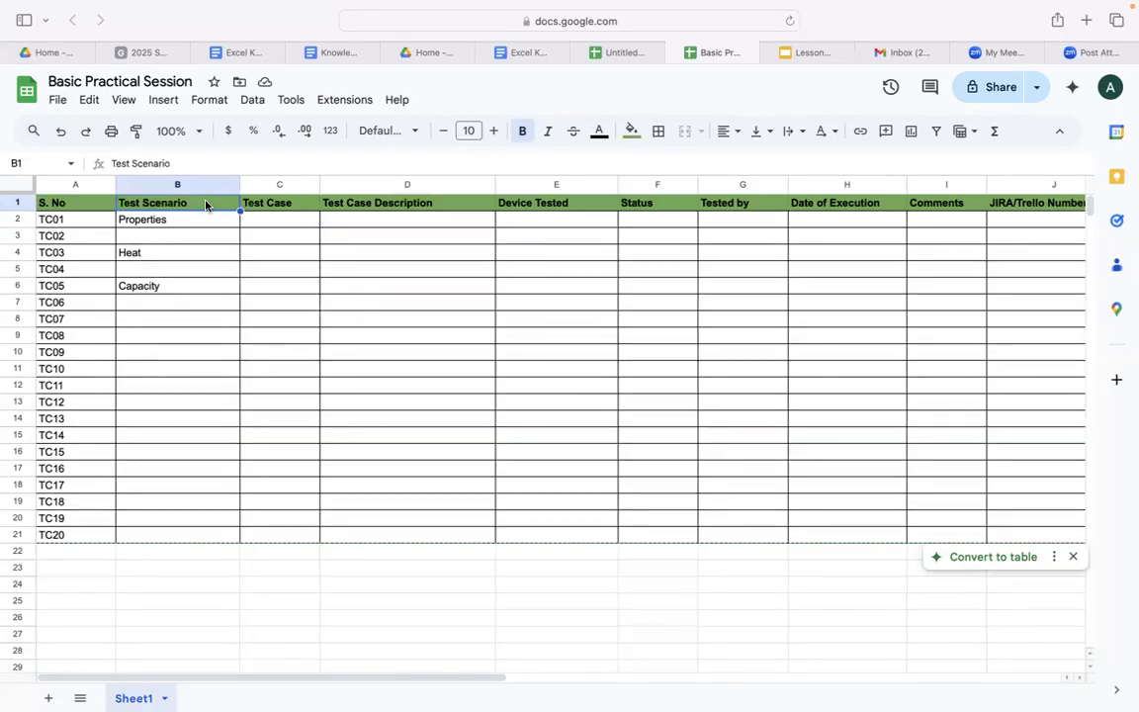
left_click(202, 226)
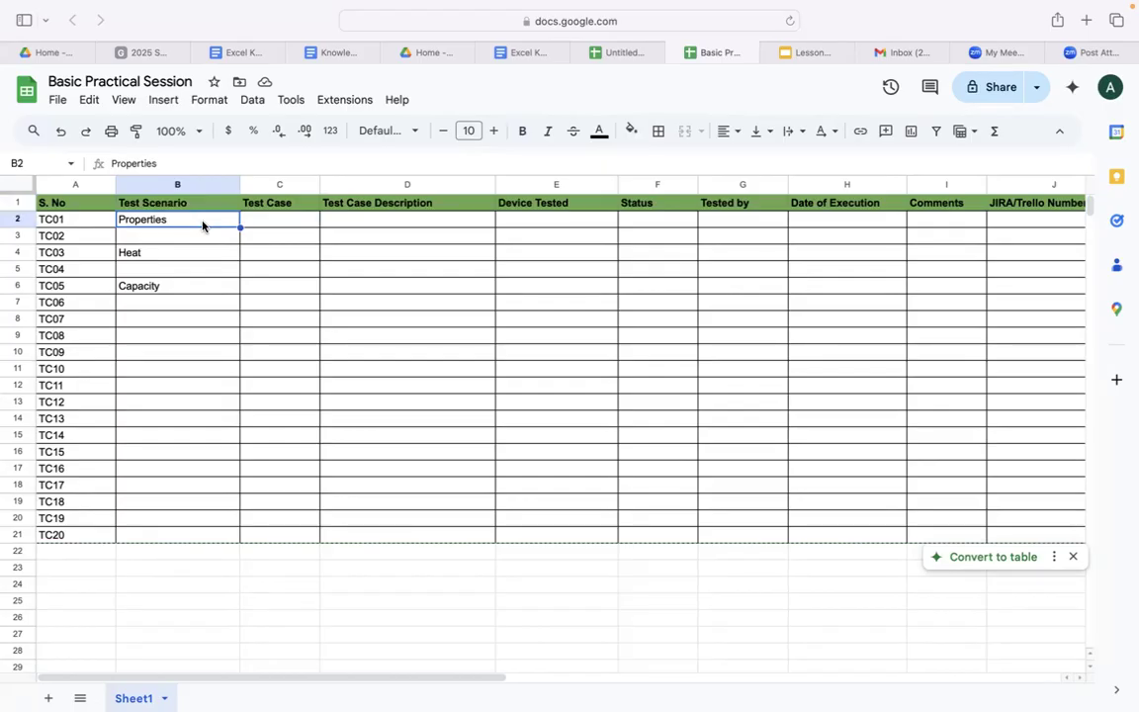
Enter "Login" as the test scenario for TC08 in cell B9, correcting its capitalization.
left_click(174, 342)
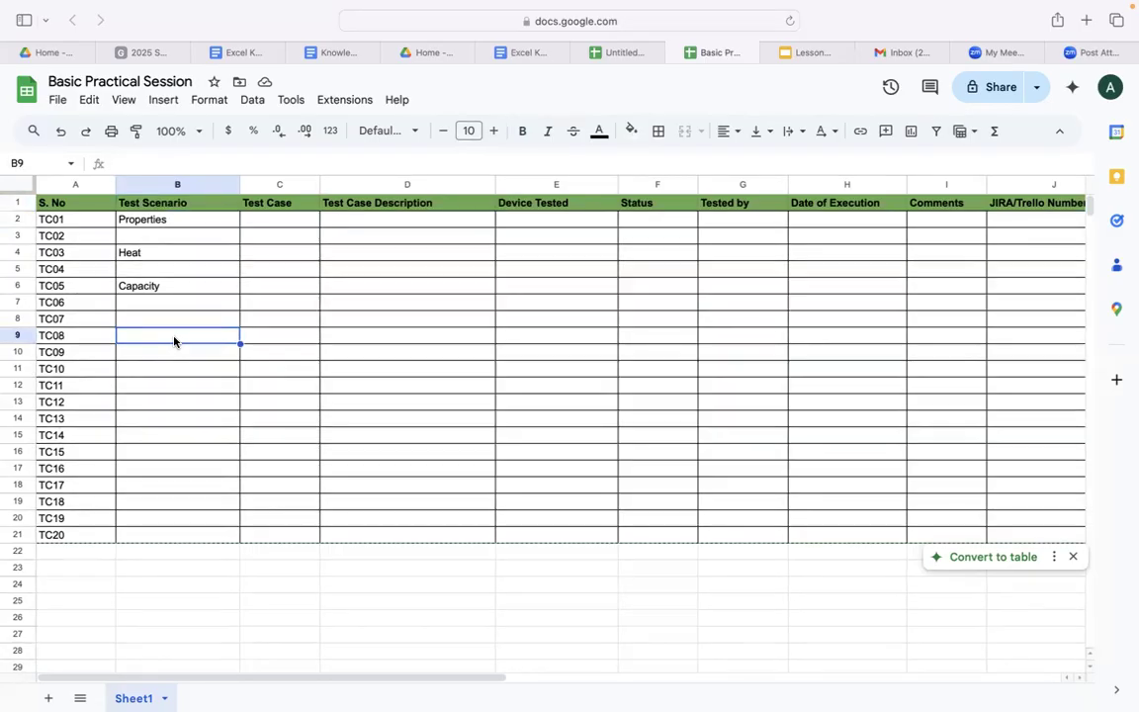
type("LOgin")
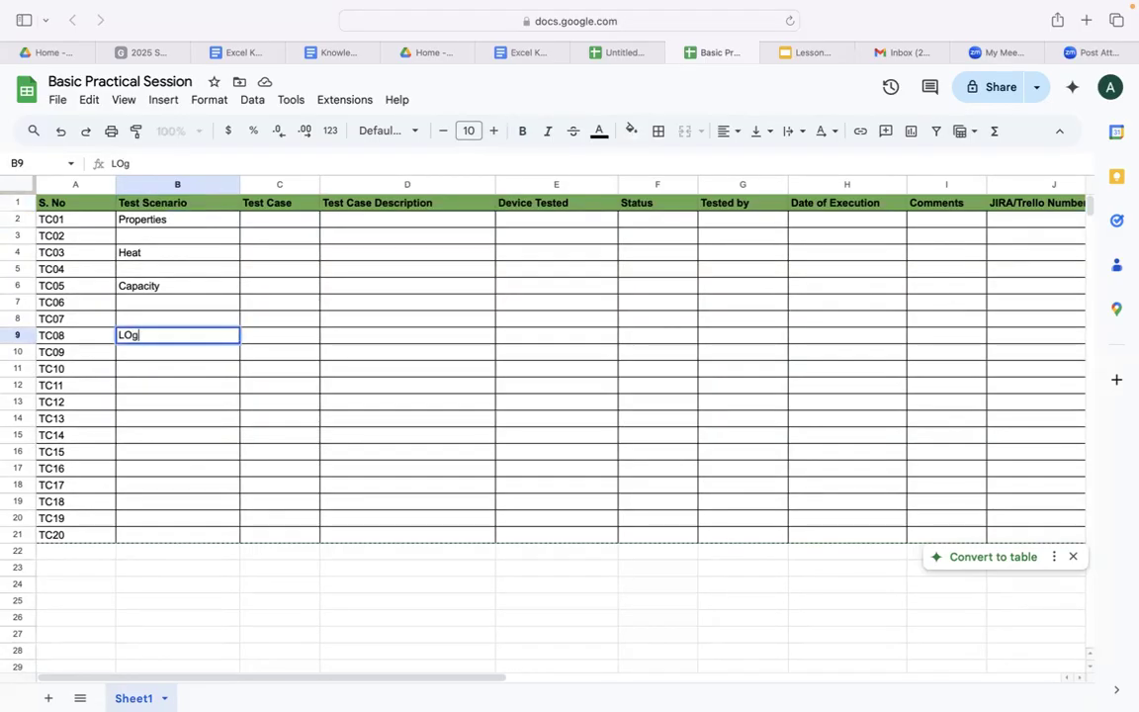
left_click(191, 387)
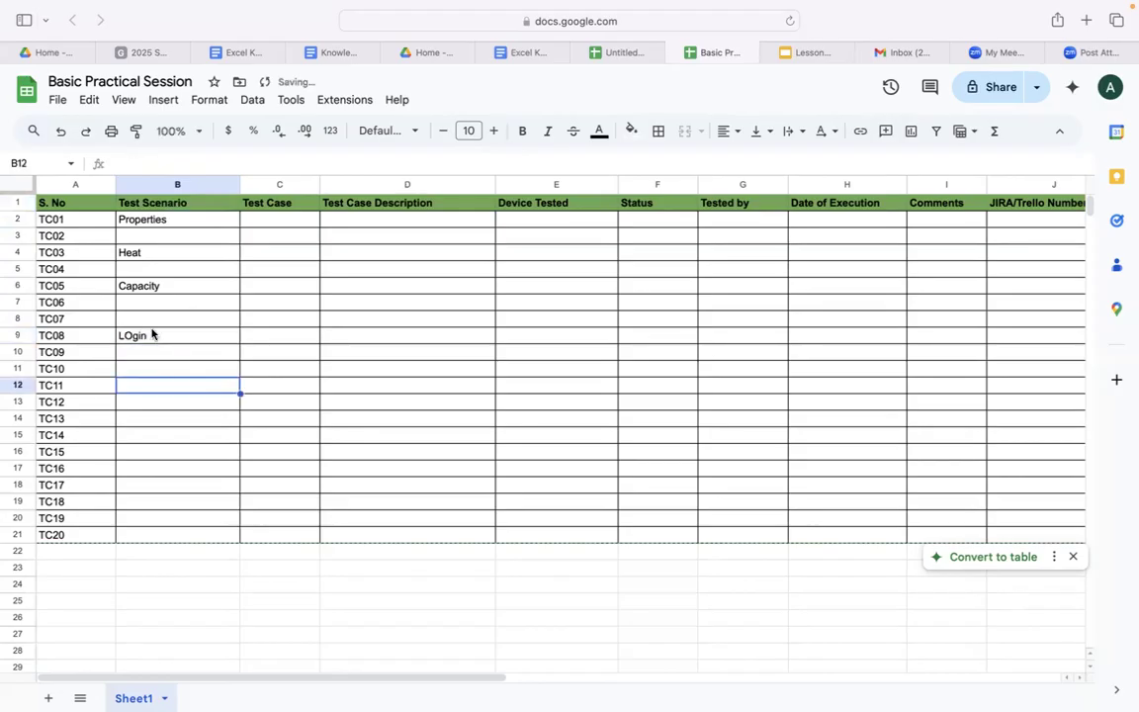
left_click(148, 330)
double_click(138, 335)
type("Login")
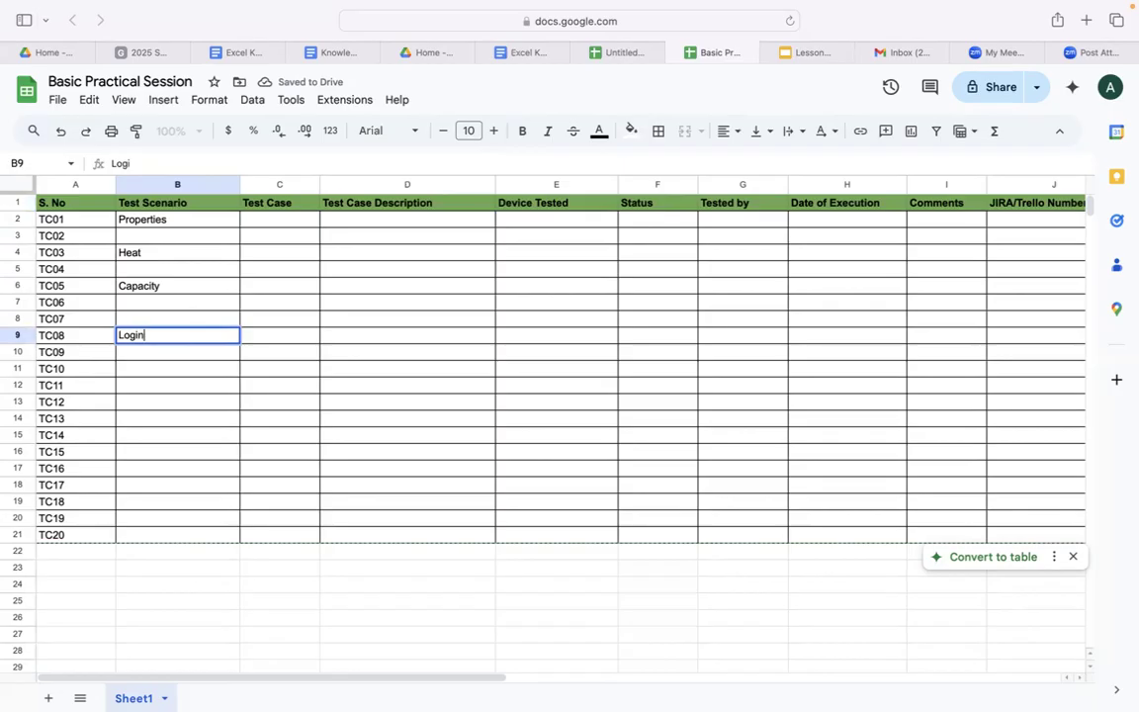
Enter "Inbox" as the test scenario for TC12 in cell B13.
left_click(202, 406)
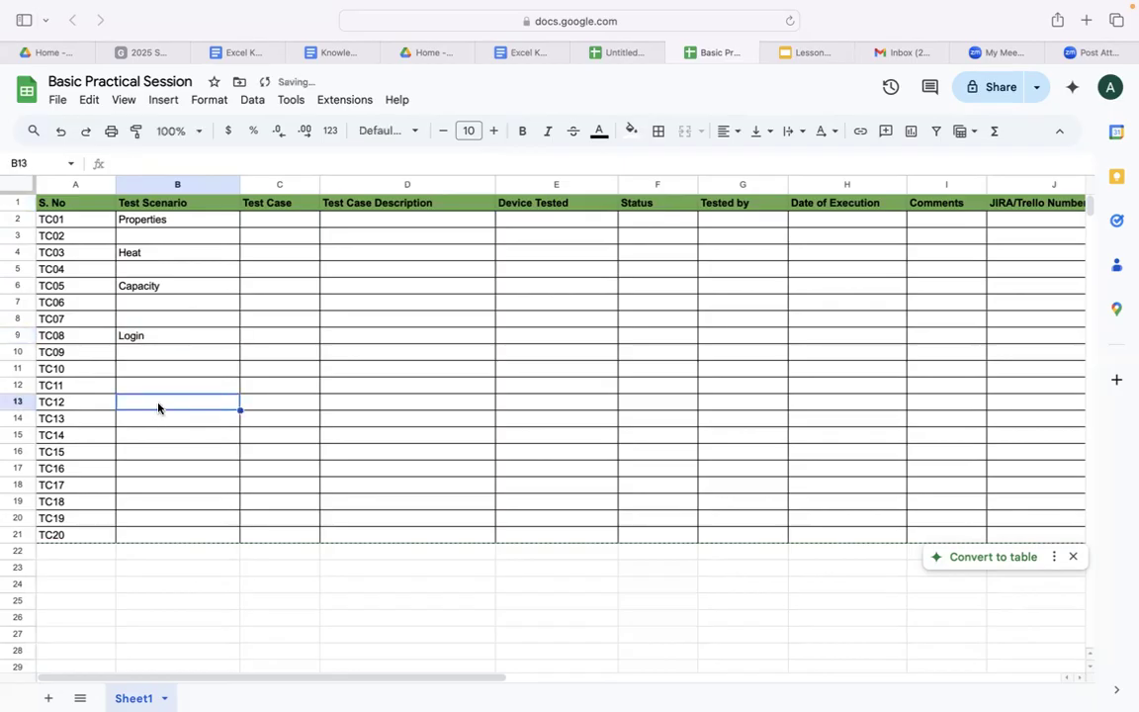
type("Inbox")
left_click(176, 468)
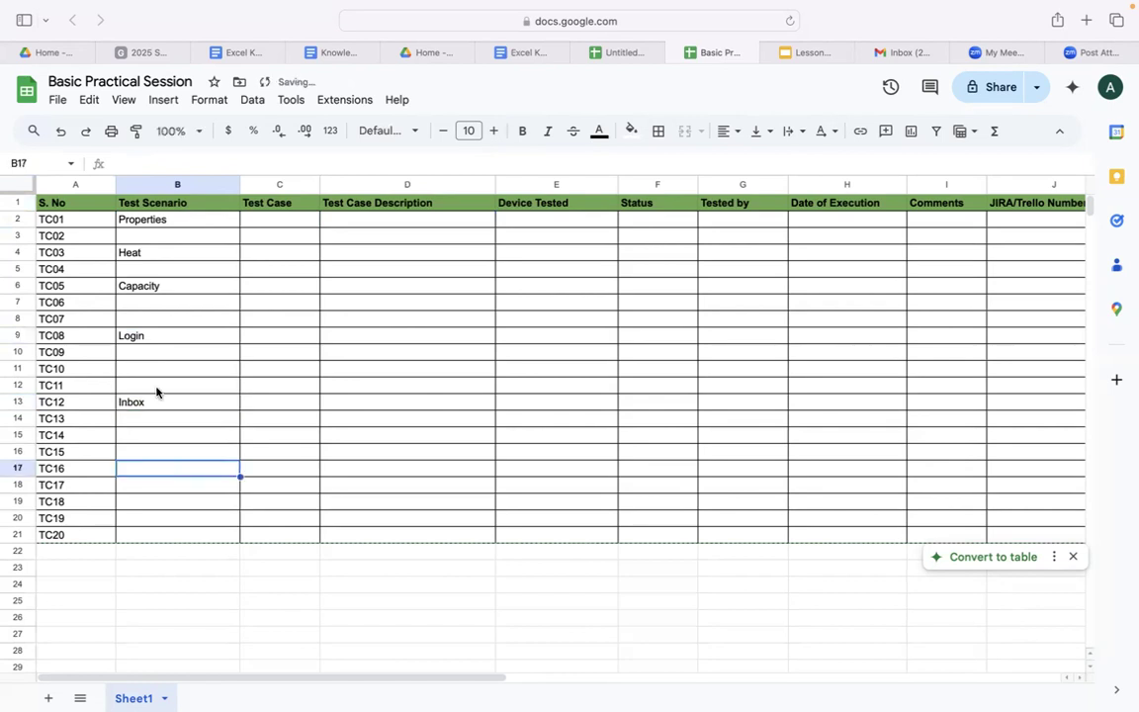
left_click(156, 324)
left_click(156, 338)
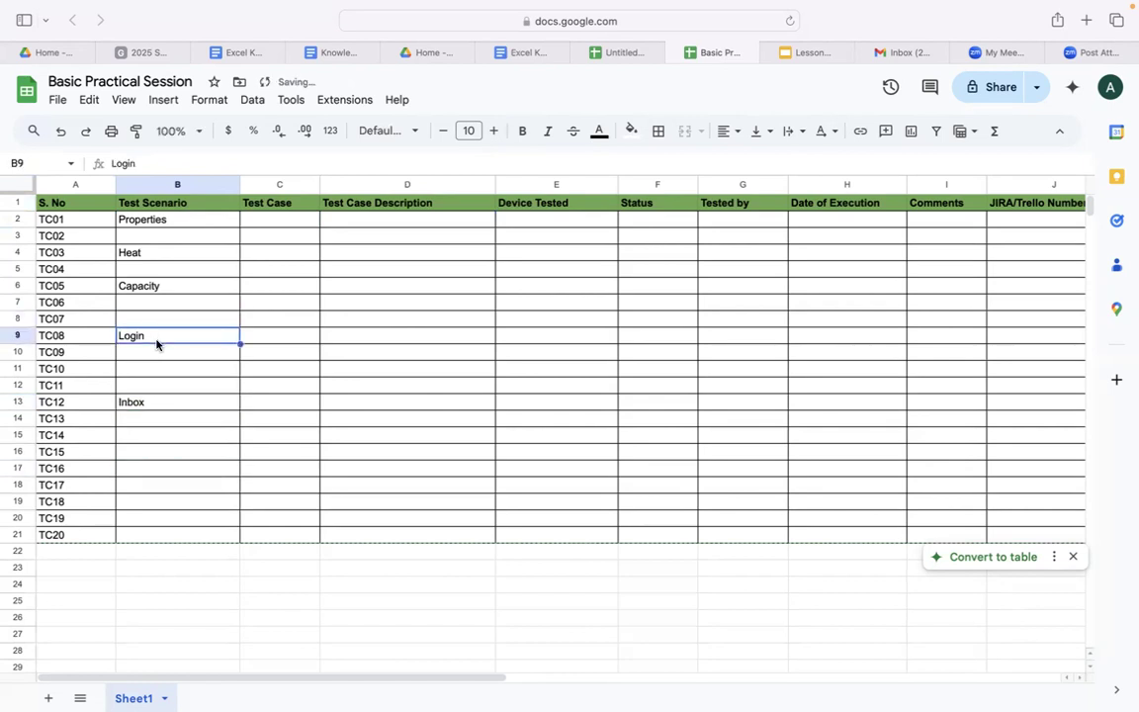
left_click(154, 406)
Widen the Test Case column (column C) to make room for longer entries.
left_click(247, 335)
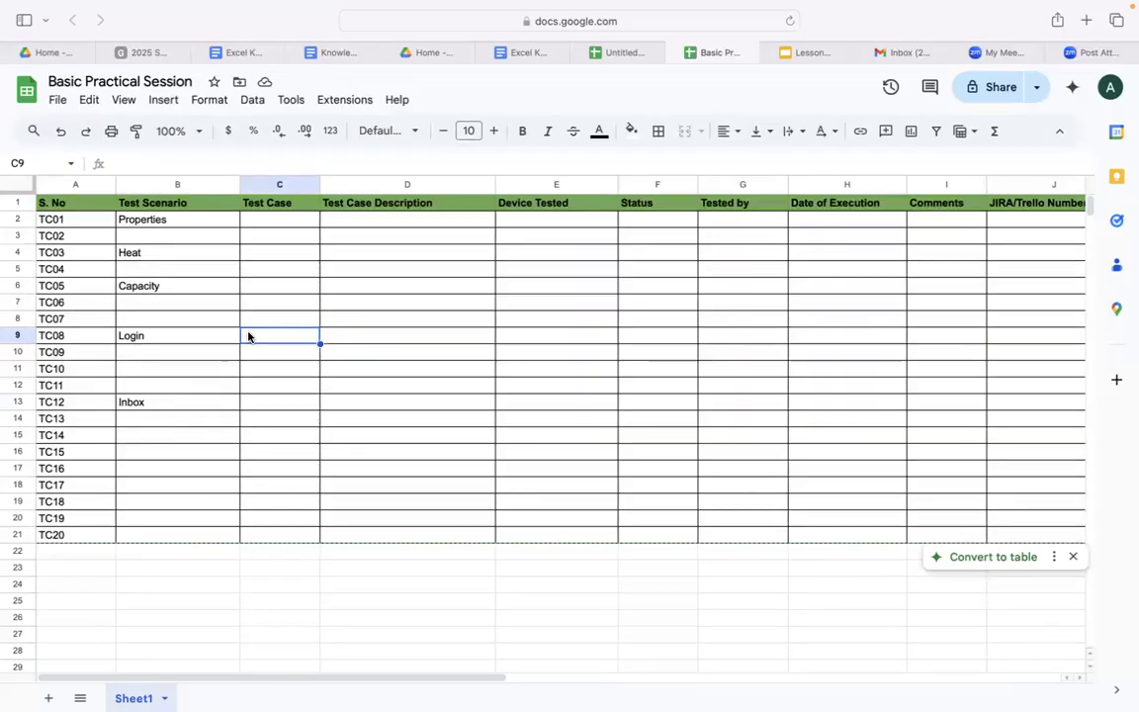
left_click_drag(319, 183, 382, 194)
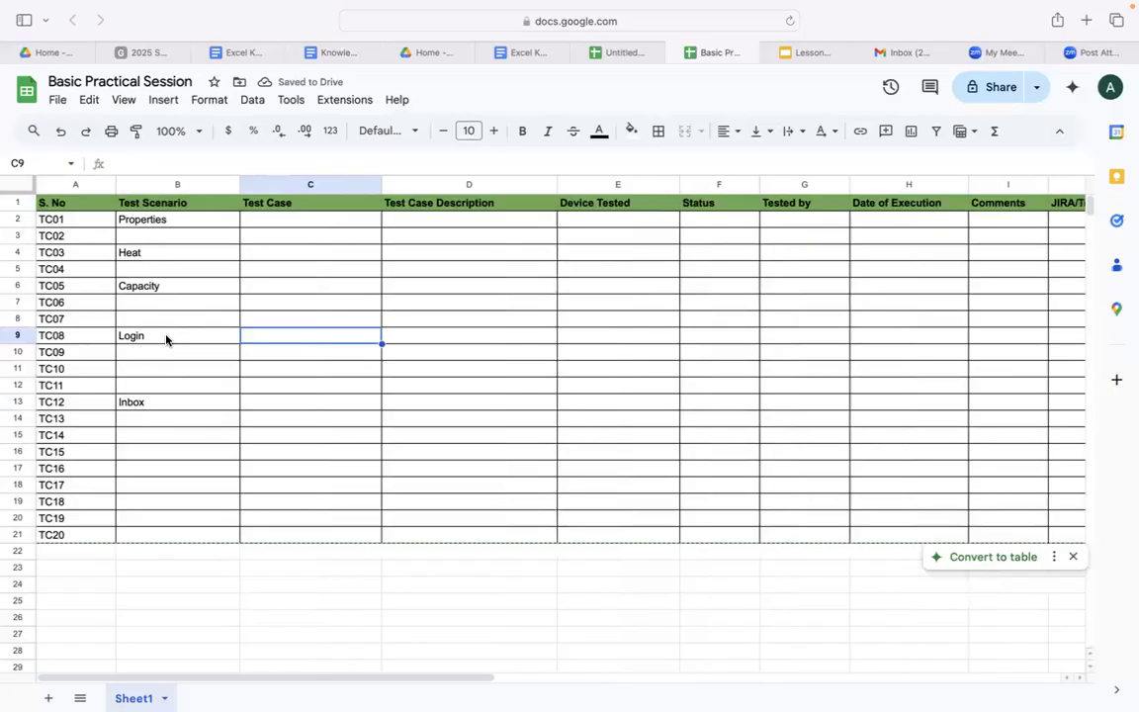
left_click(179, 210)
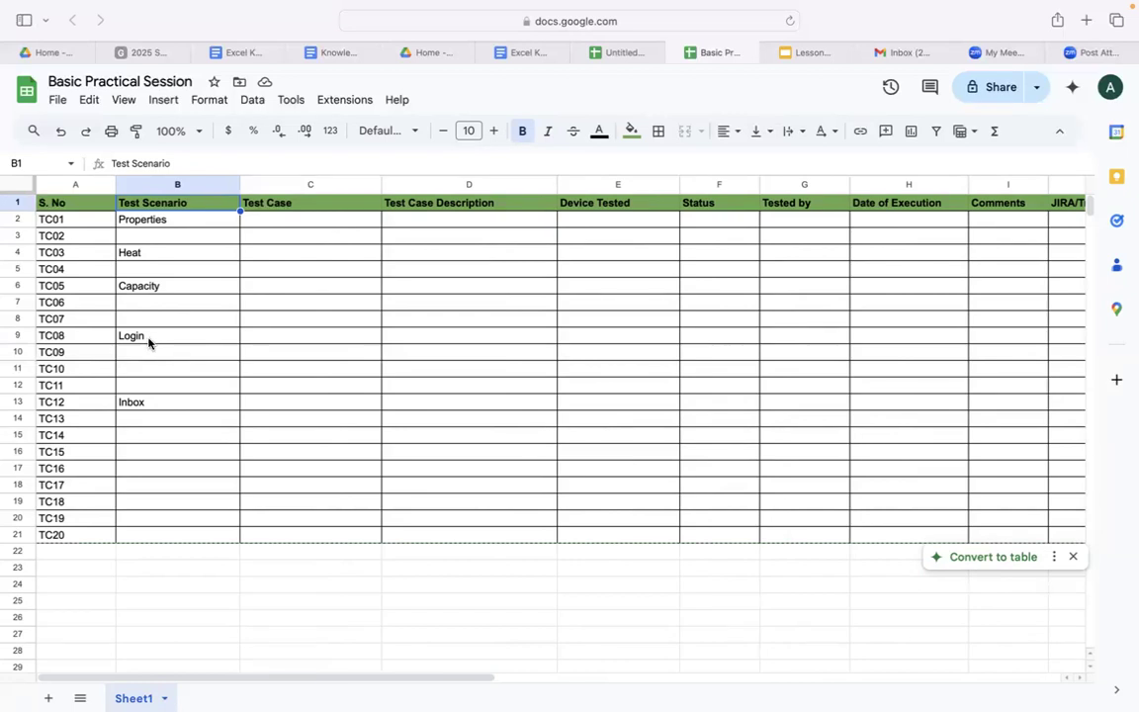
Replace the test scenario for TC08 in cell B9 with "Front page".
double_click(149, 336)
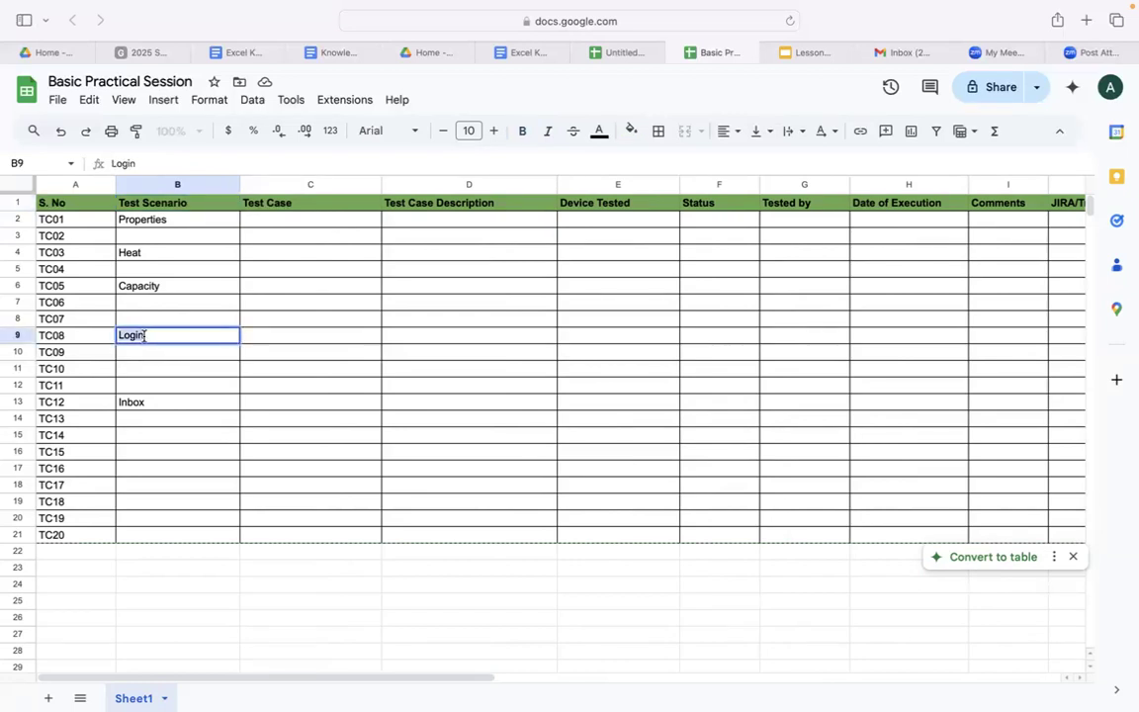
type("Fro")
type("nt page")
left_click(172, 392)
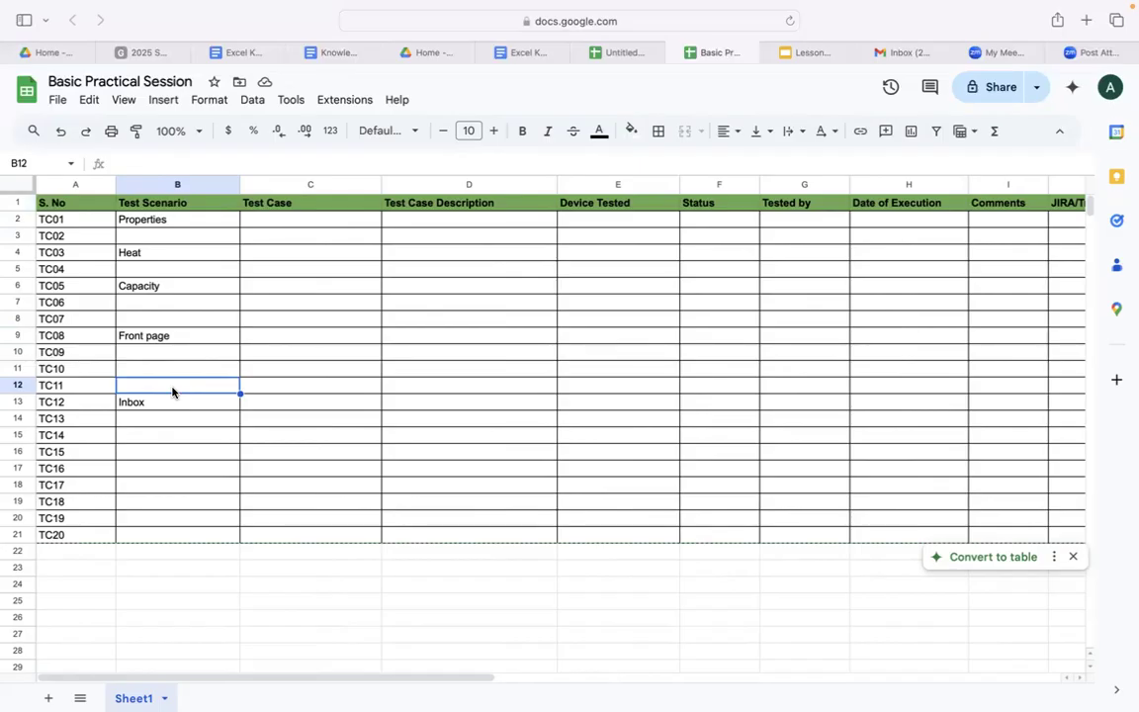
left_click(165, 403)
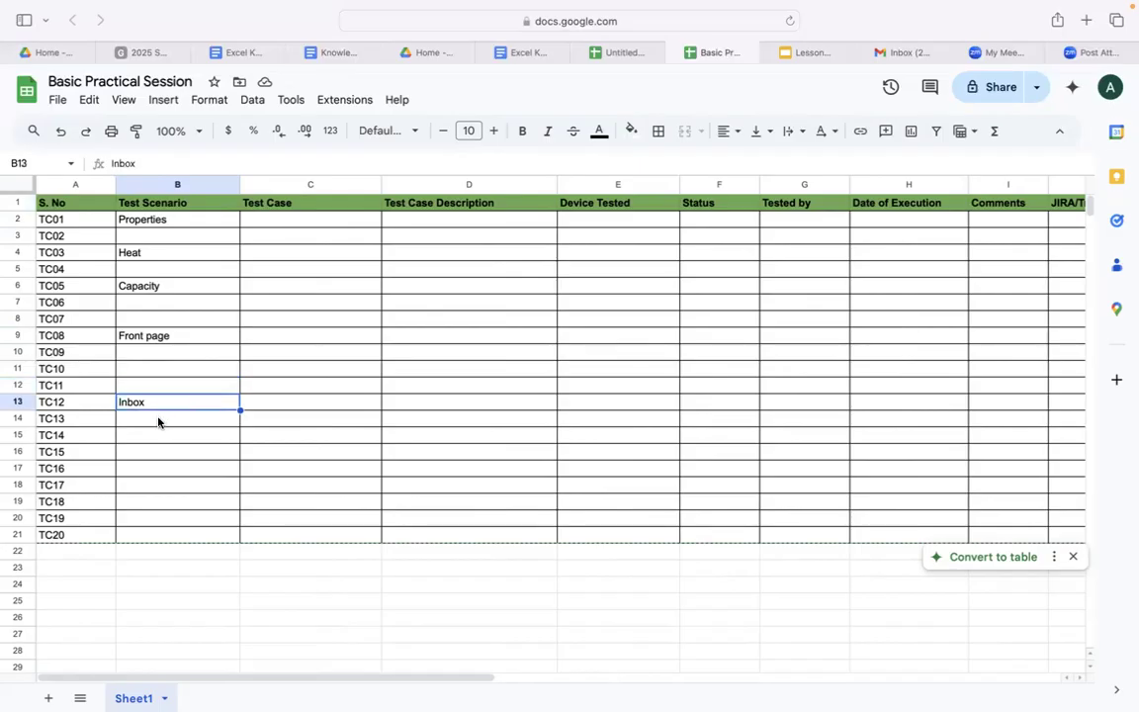
Enter "Compose" as the test scenario for TC13 in cell B14.
left_click(159, 422)
type("Cop")
key("BackSpace")
key("BackSpace")
type("ompose")
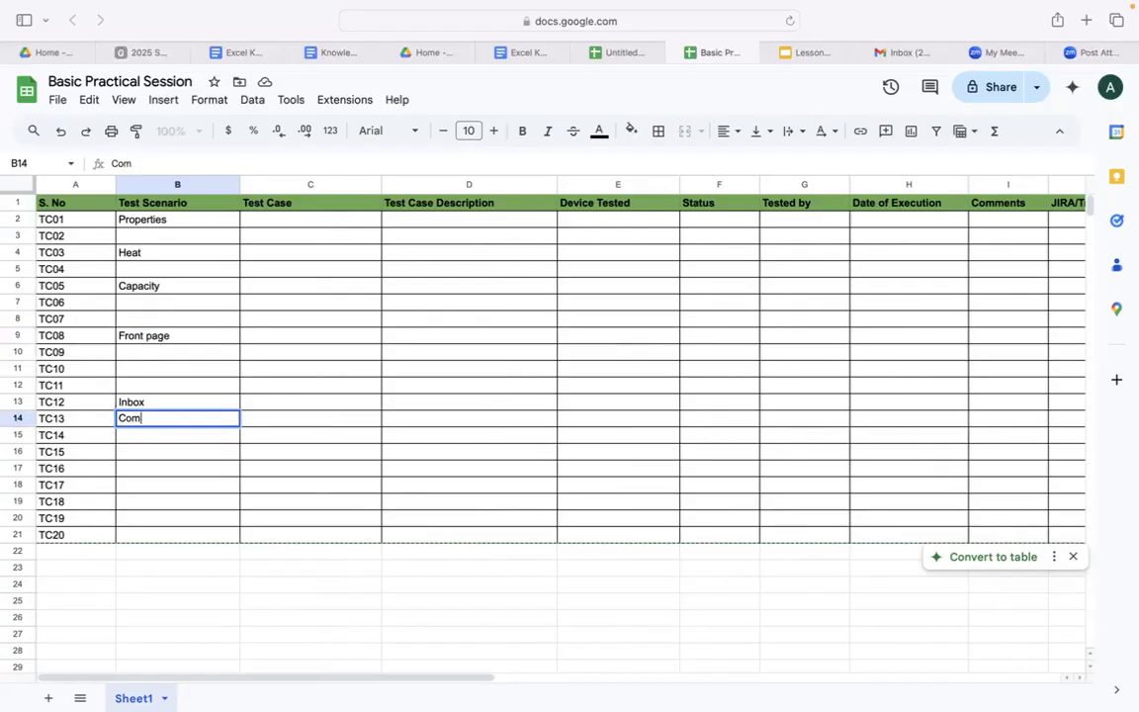
Enter "Draft" and "Recycle Bin" as the test scenarios for TC14 and TC15 in cells B15 and B16.
left_click(150, 439)
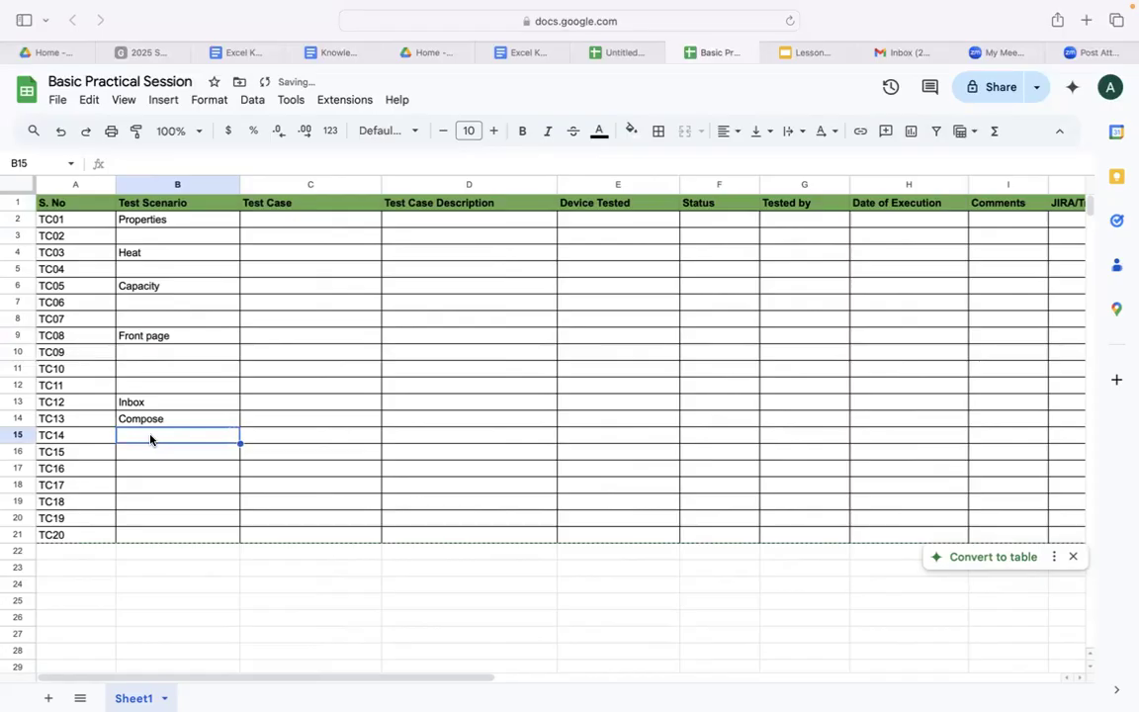
type("Draf")
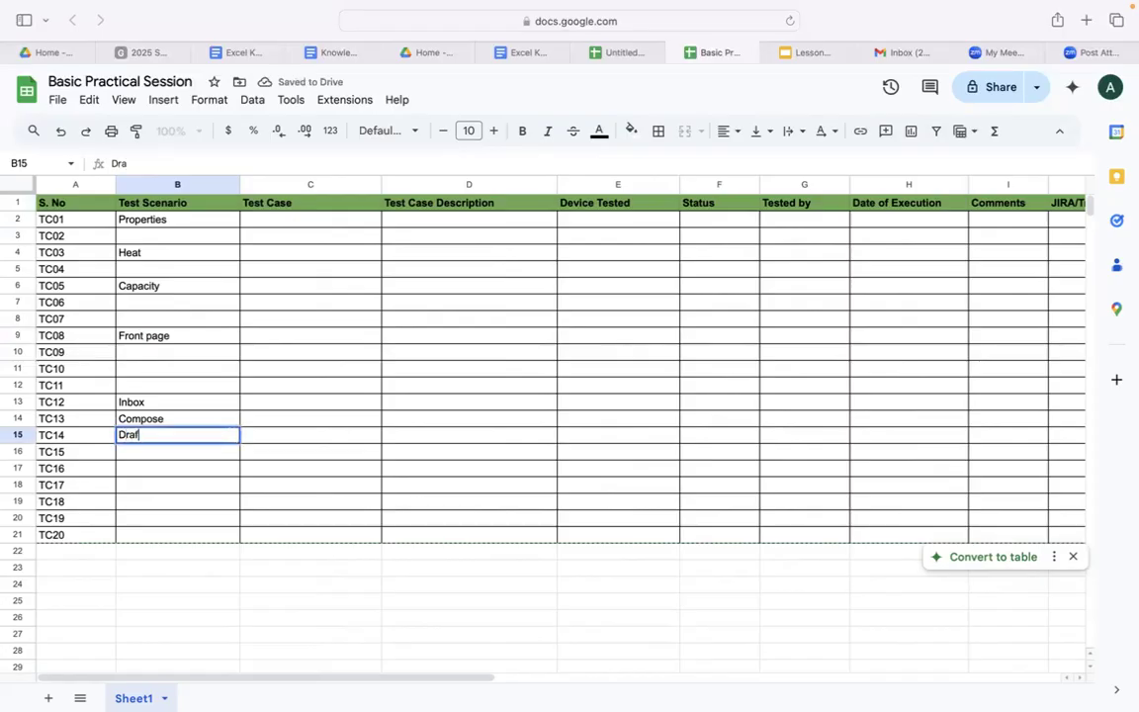
type("t")
left_click(150, 455)
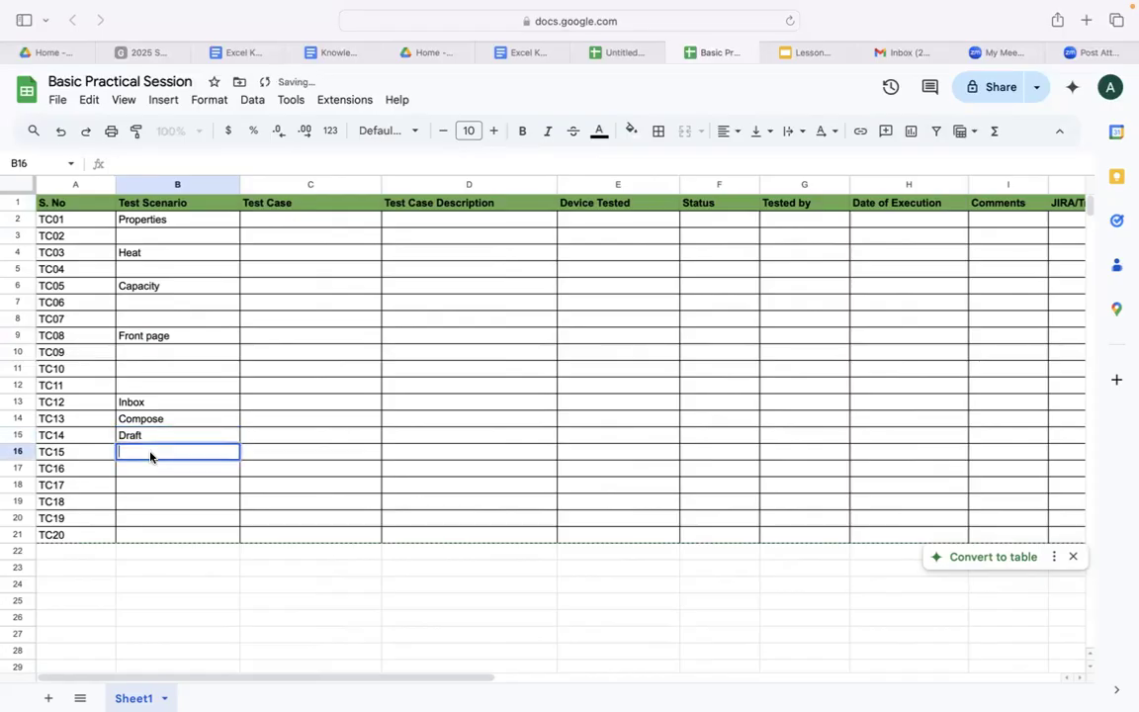
type("Rec")
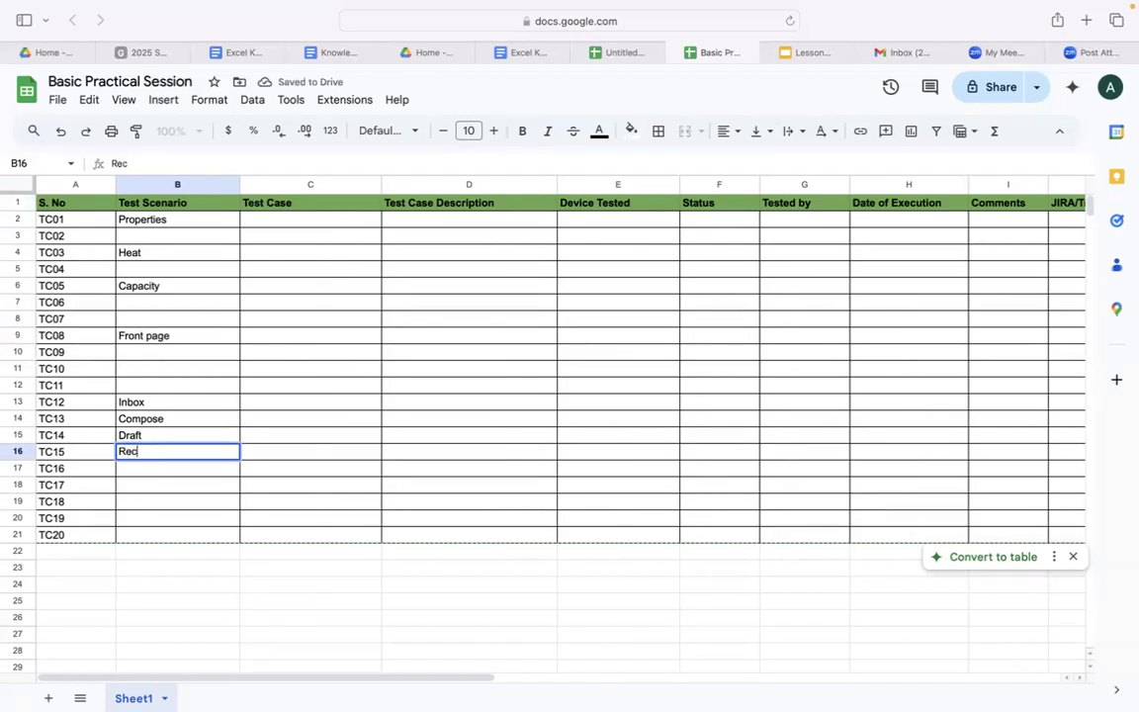
type("ycle Bin")
Enter "GOogle Drive" and "Labels" as the test scenarios for TC16 and TC17 in cells B17 and B18.
left_click(158, 475)
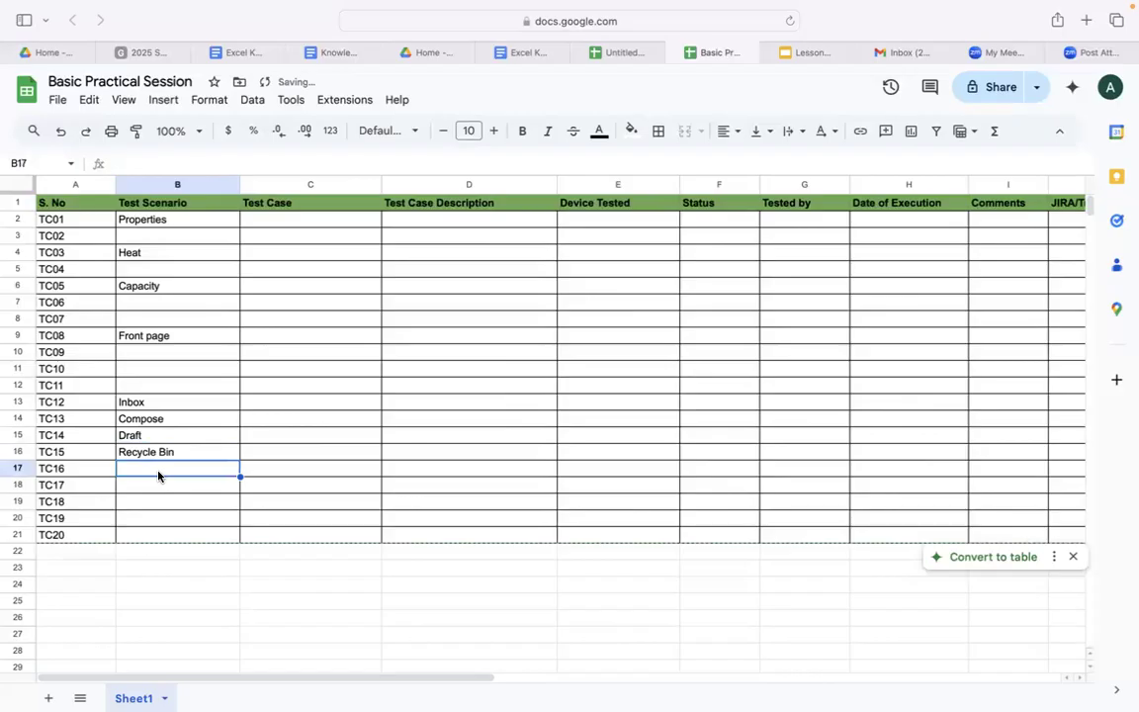
type("GOogle D")
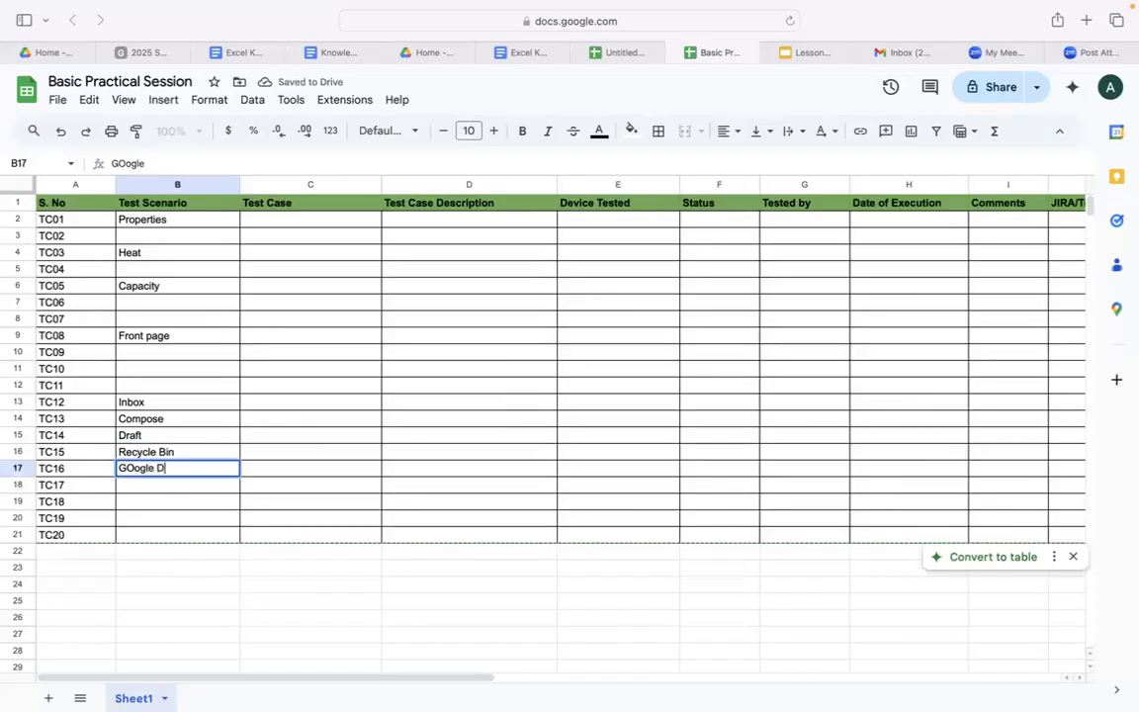
type("rive")
left_click(158, 533)
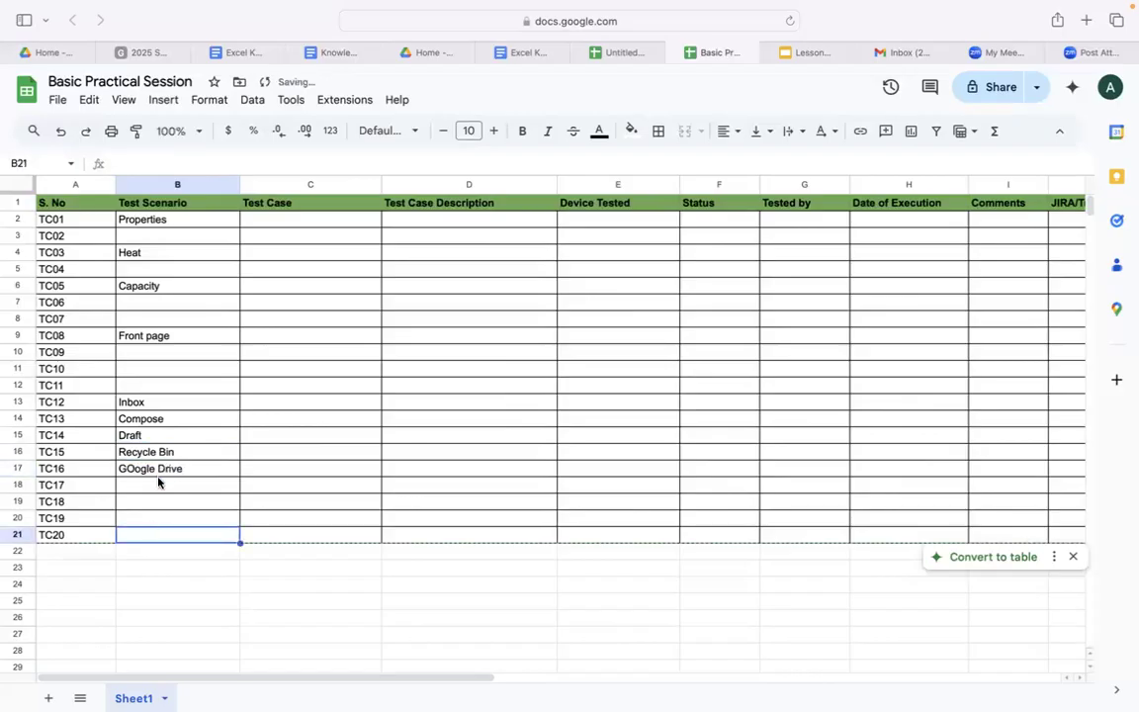
left_click(155, 487)
type("Labels")
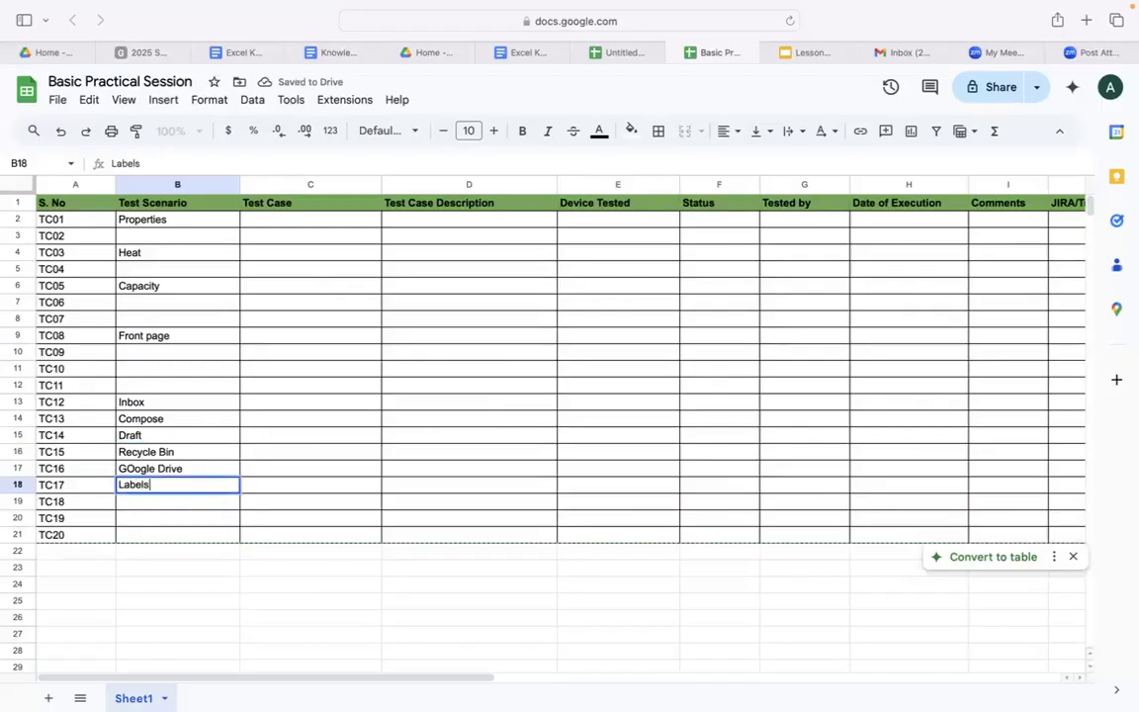
left_click(168, 522)
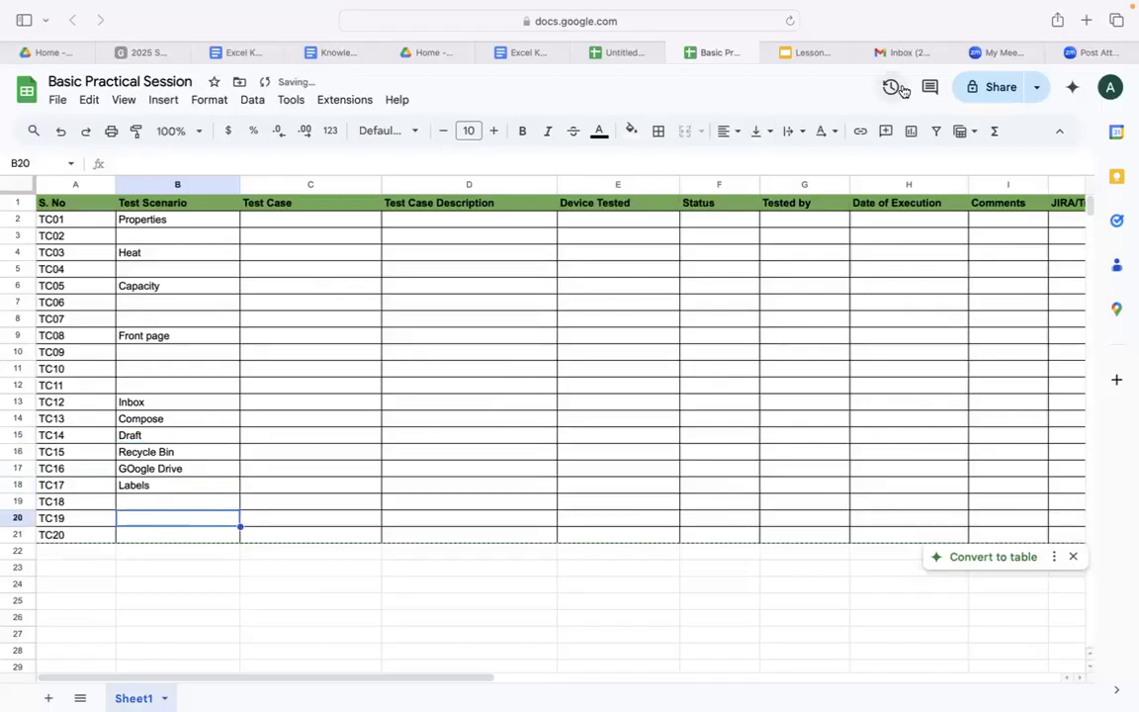
Switch to the Gmail inbox and expand its folder list to review the mailbox features.
left_click(905, 52)
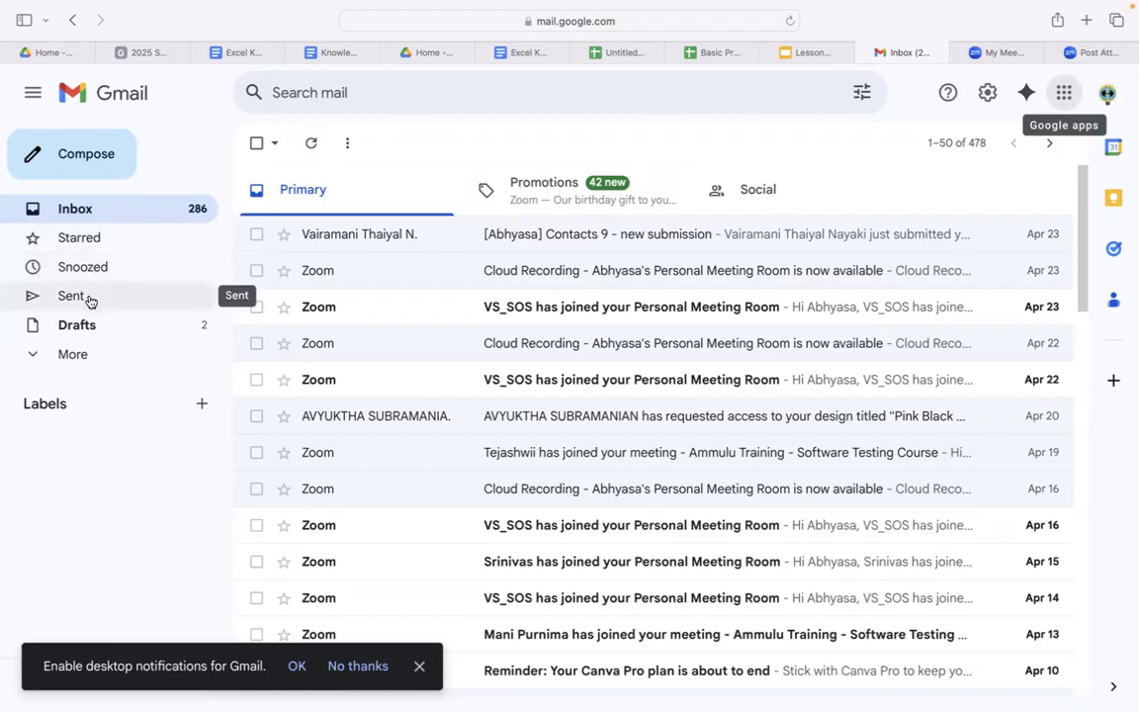
left_click(41, 354)
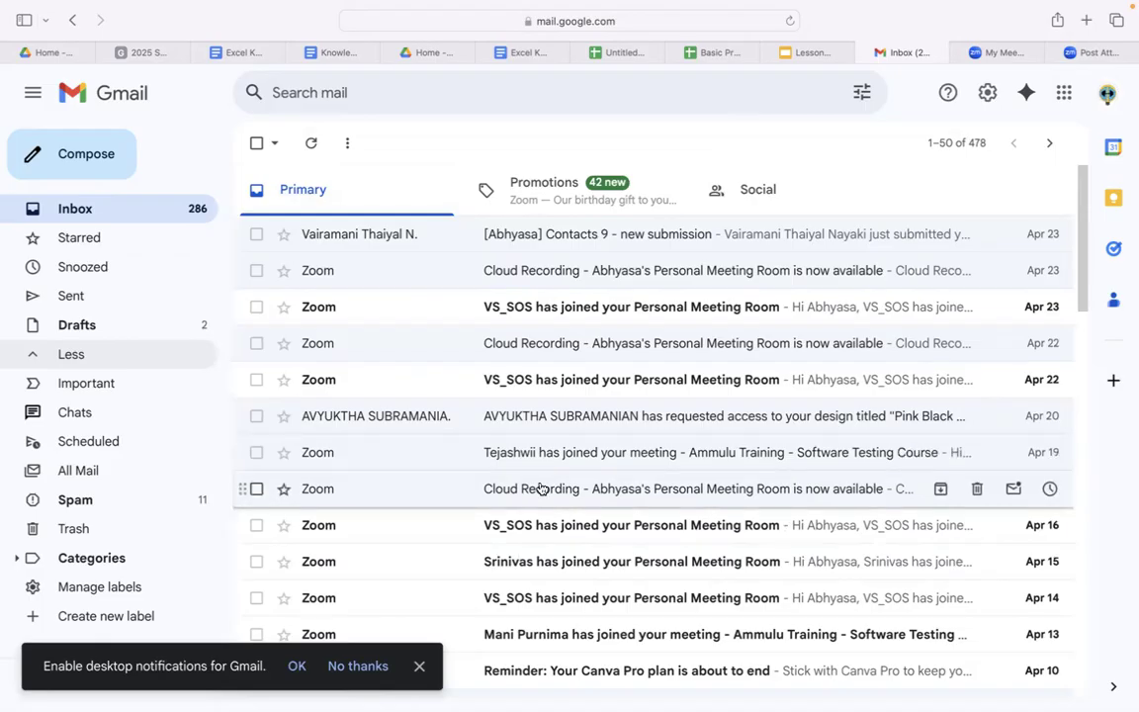
Start a new email message, enter "Hello" as its body text and clear that text again.
left_click(108, 163)
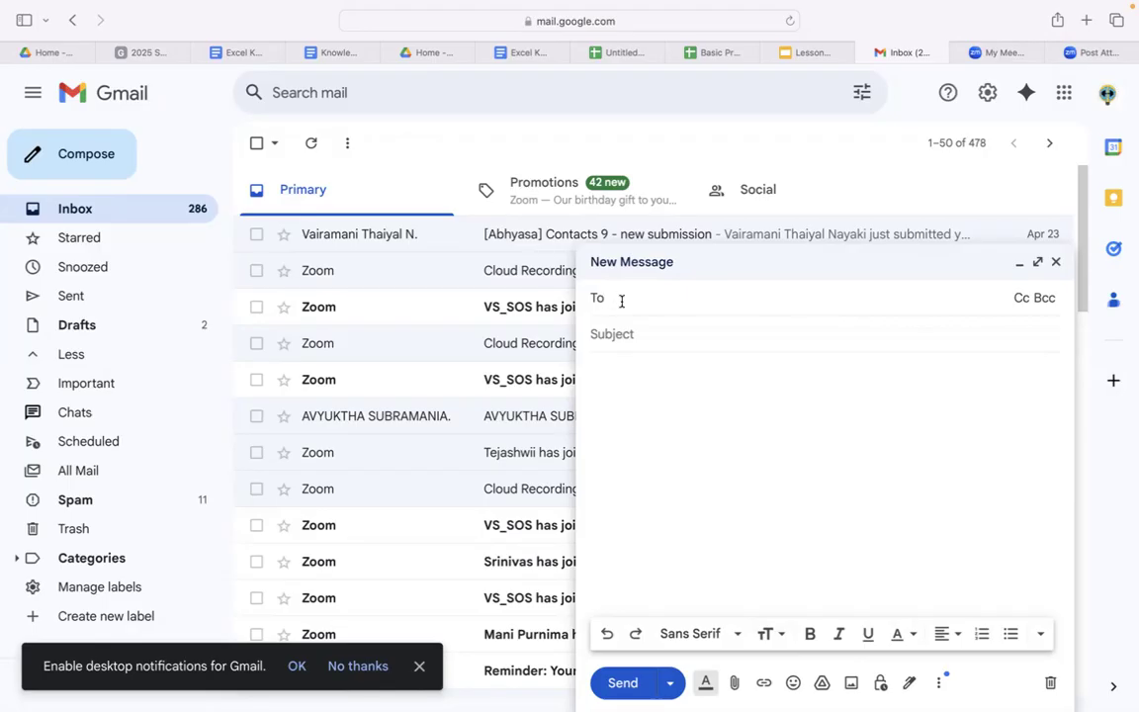
left_click(612, 371)
type("Hello")
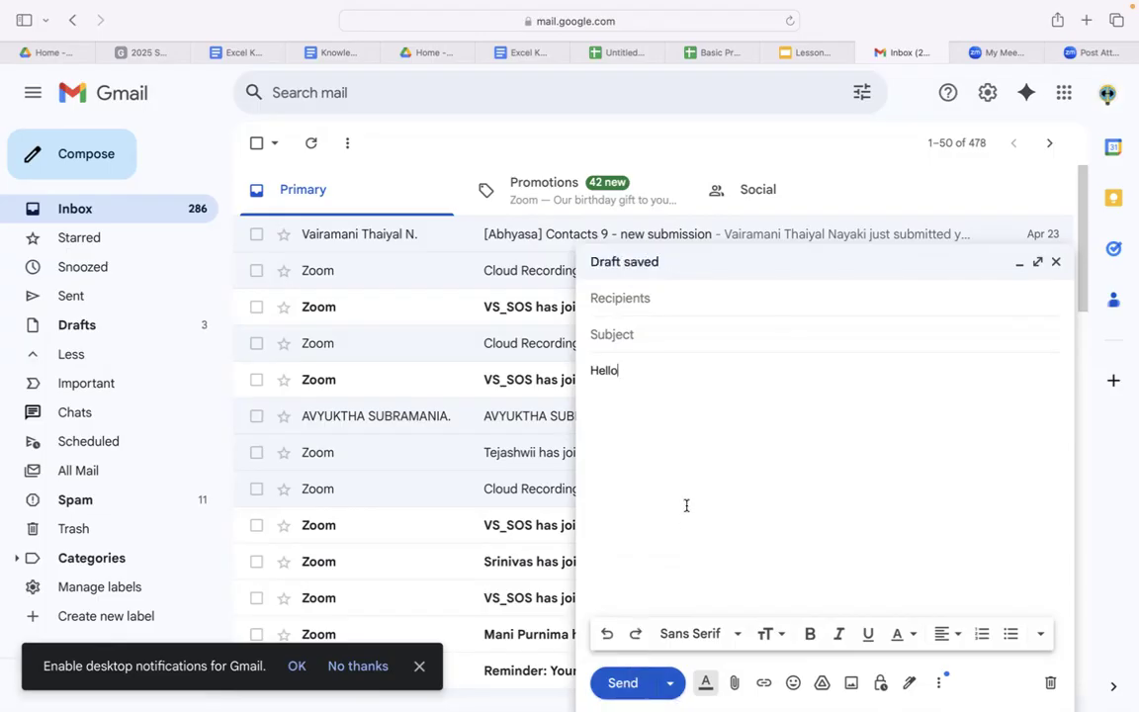
left_click_drag(625, 370, 541, 372)
key("BackSpace")
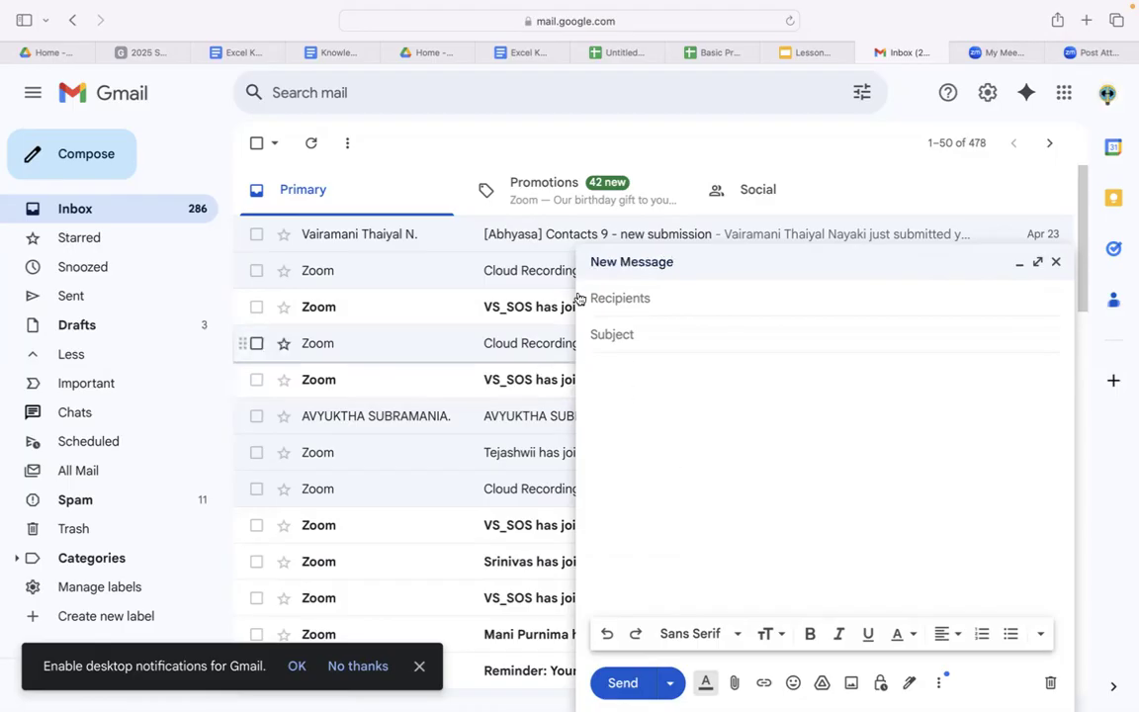
Enter the invalid recipient "ksadkasdwasdkw" in the new message and move on to the message body.
left_click(612, 301)
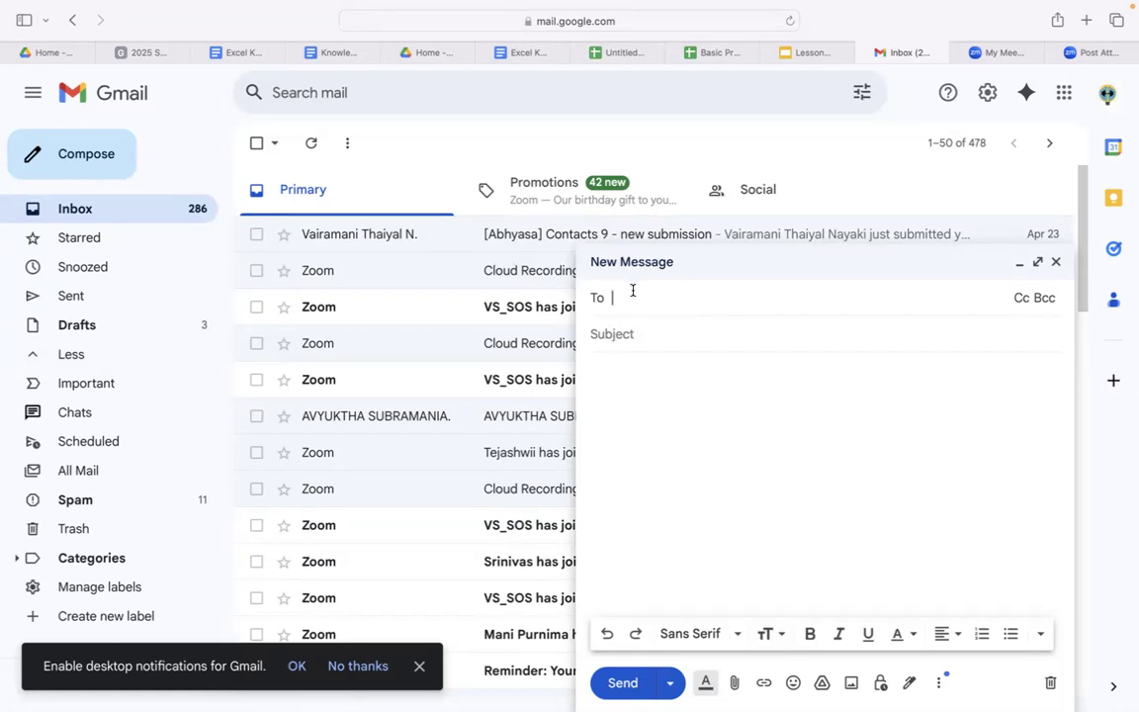
type("ksadkasdwasdkw")
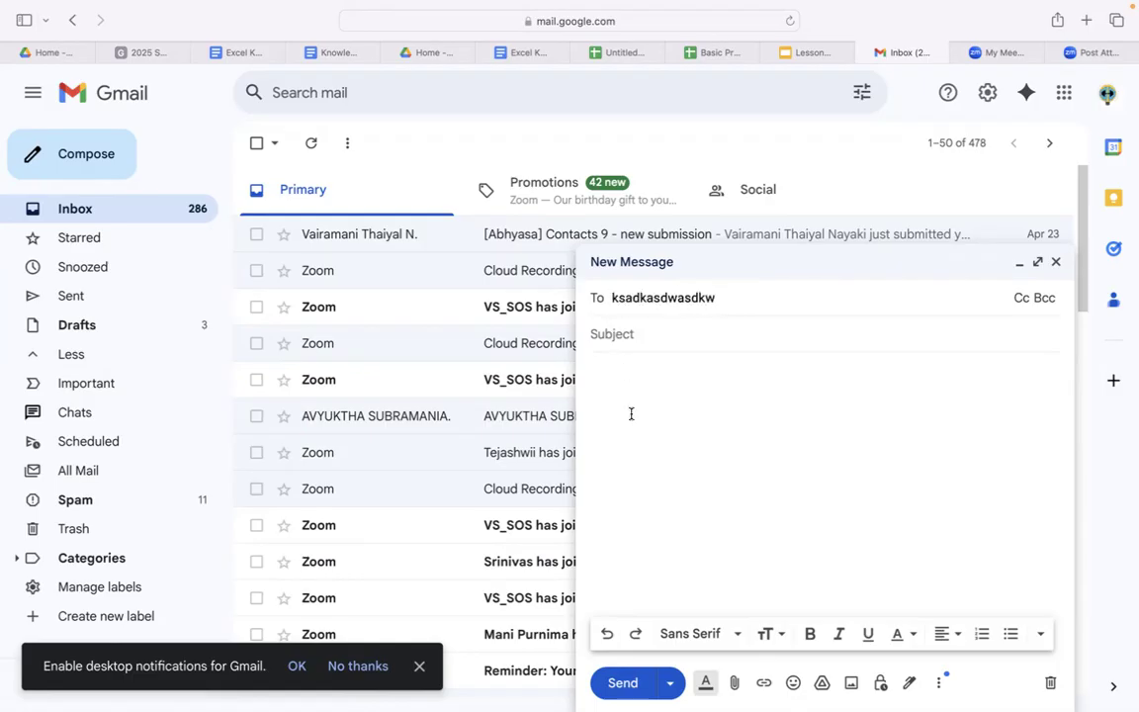
left_click(631, 413)
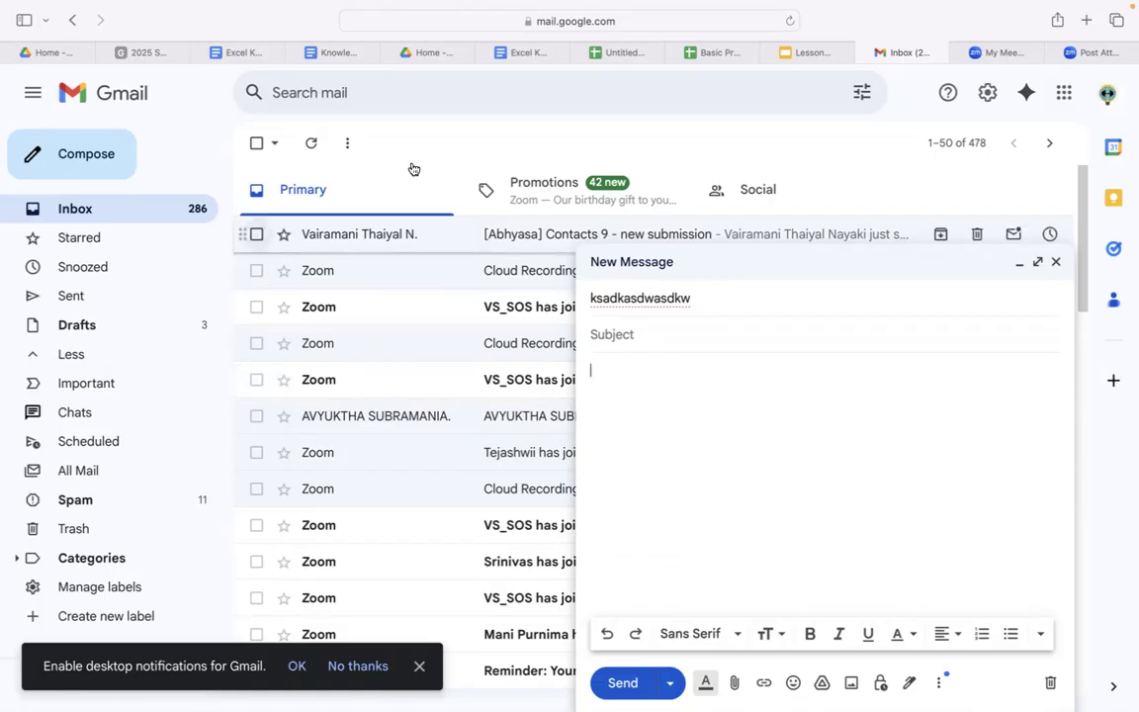
Search the web for "gmail login" in a new browser tab and open the Google Gmail result.
left_click(1085, 22)
type("gmail login")
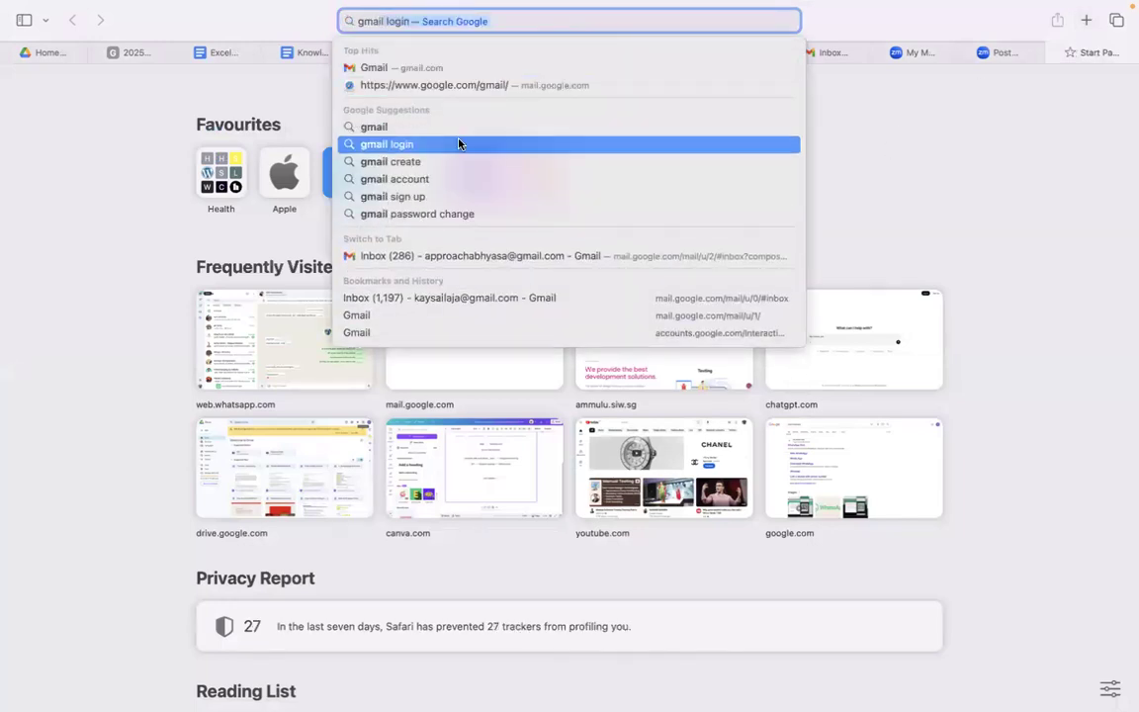
left_click(458, 145)
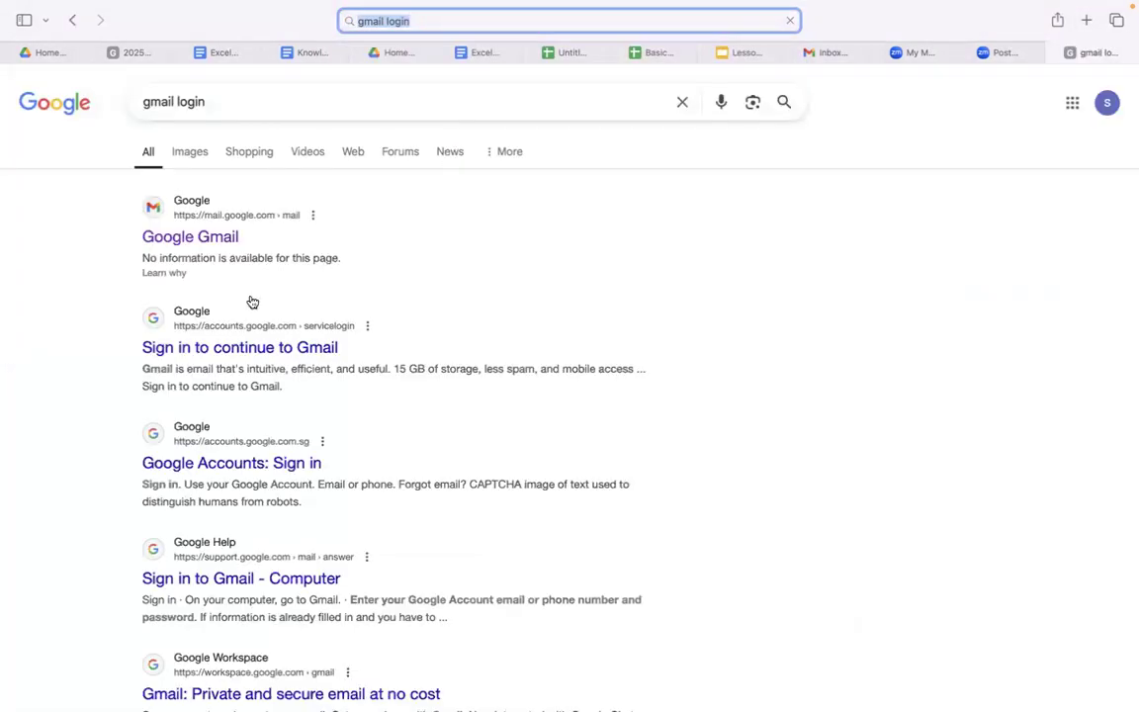
left_click(219, 239)
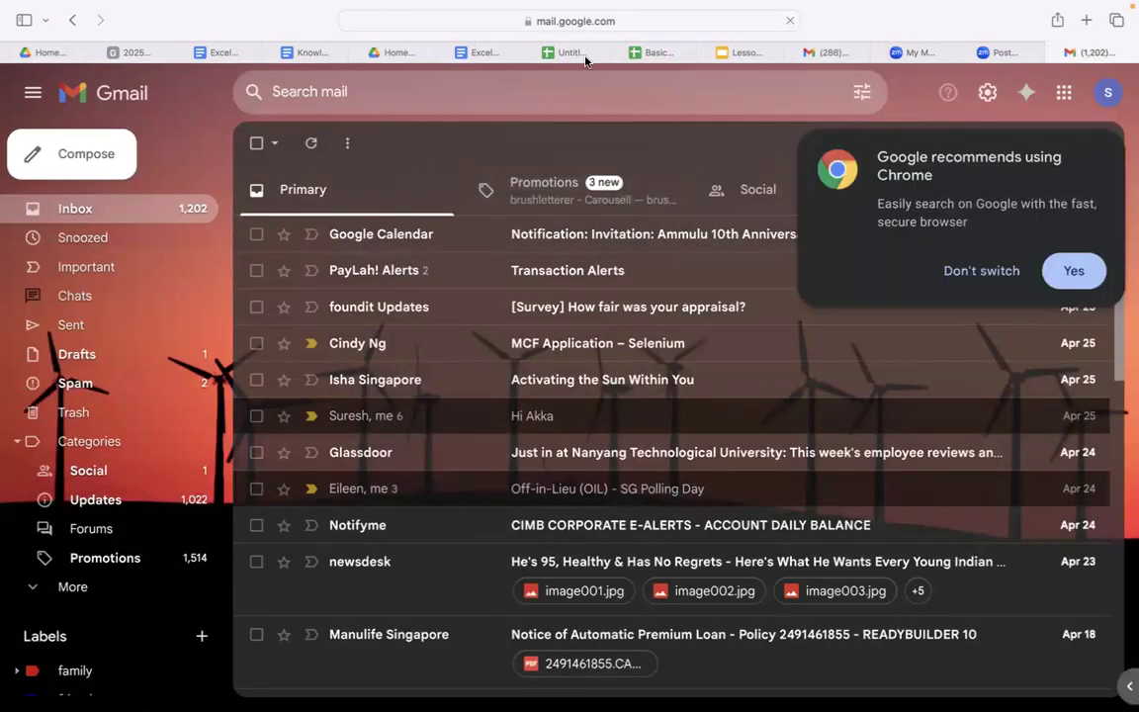
Return to the Basic Practical Session spreadsheet and enter "Login Id" and "Password" as the test cases for TC08 and TC09 in C9 and C10.
left_click(584, 58)
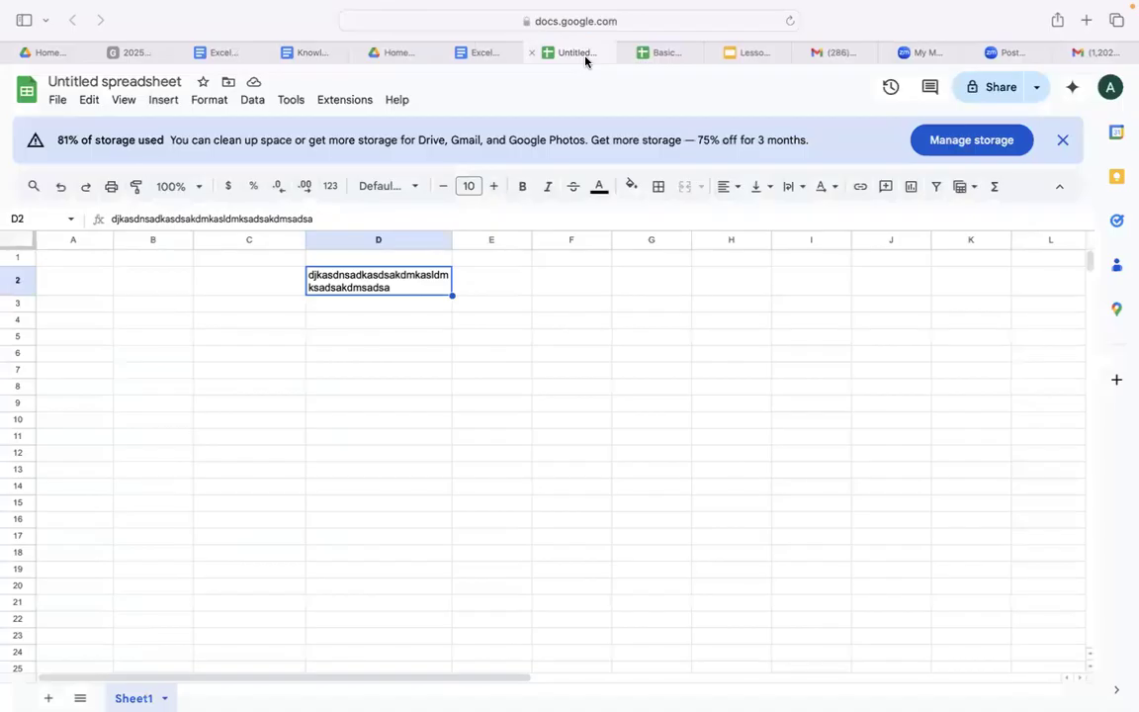
left_click(675, 56)
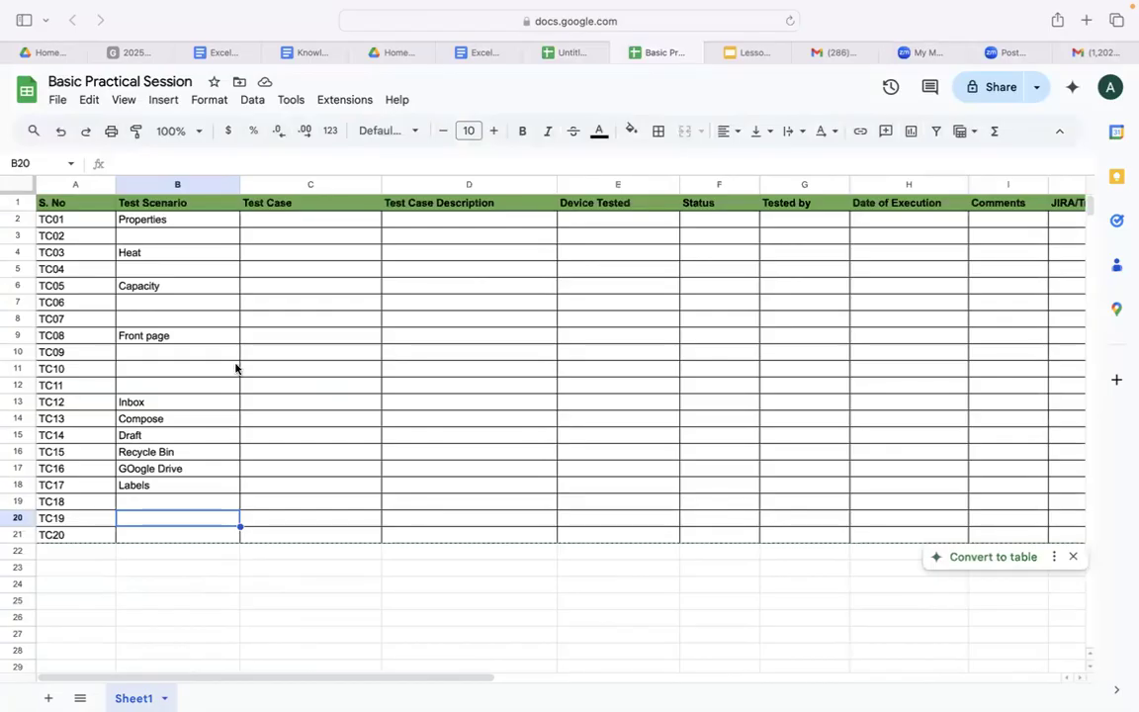
left_click(166, 341)
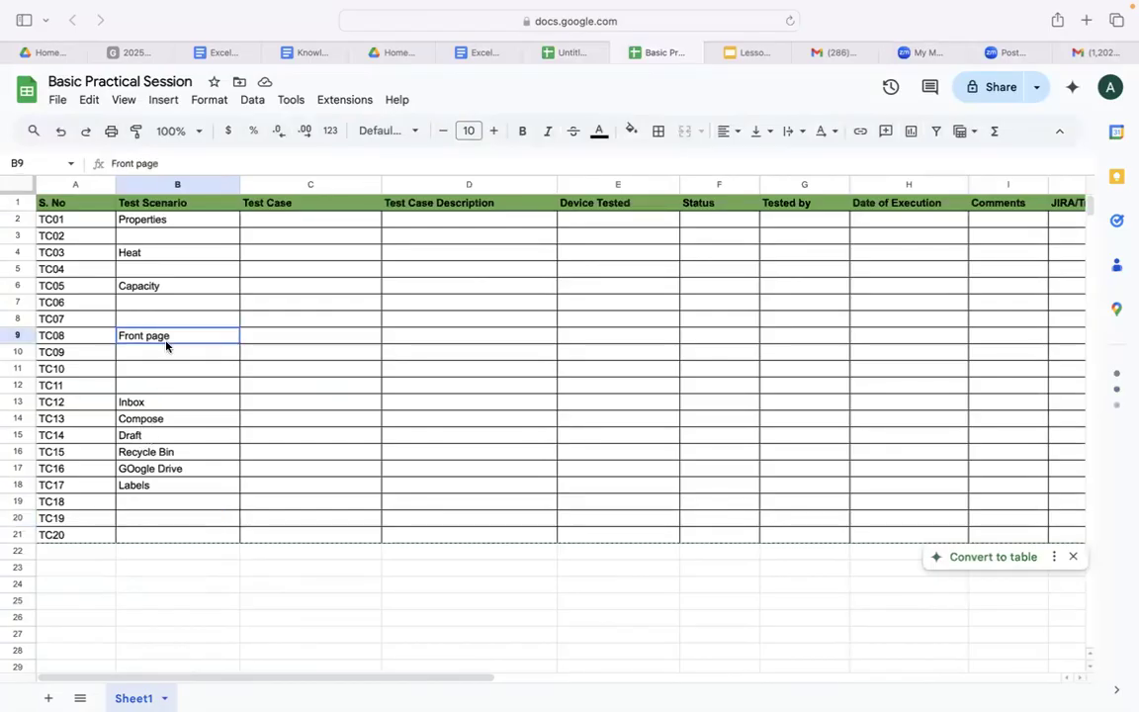
left_click(256, 338)
type("Login Id")
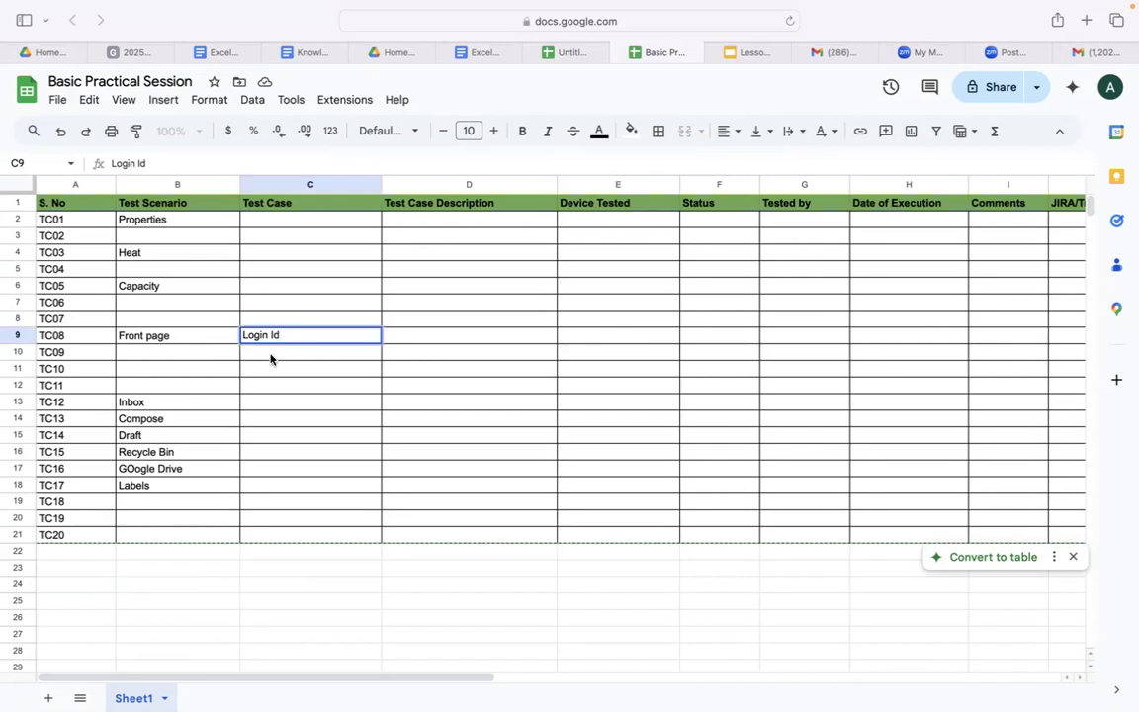
key("Return")
type("Password")
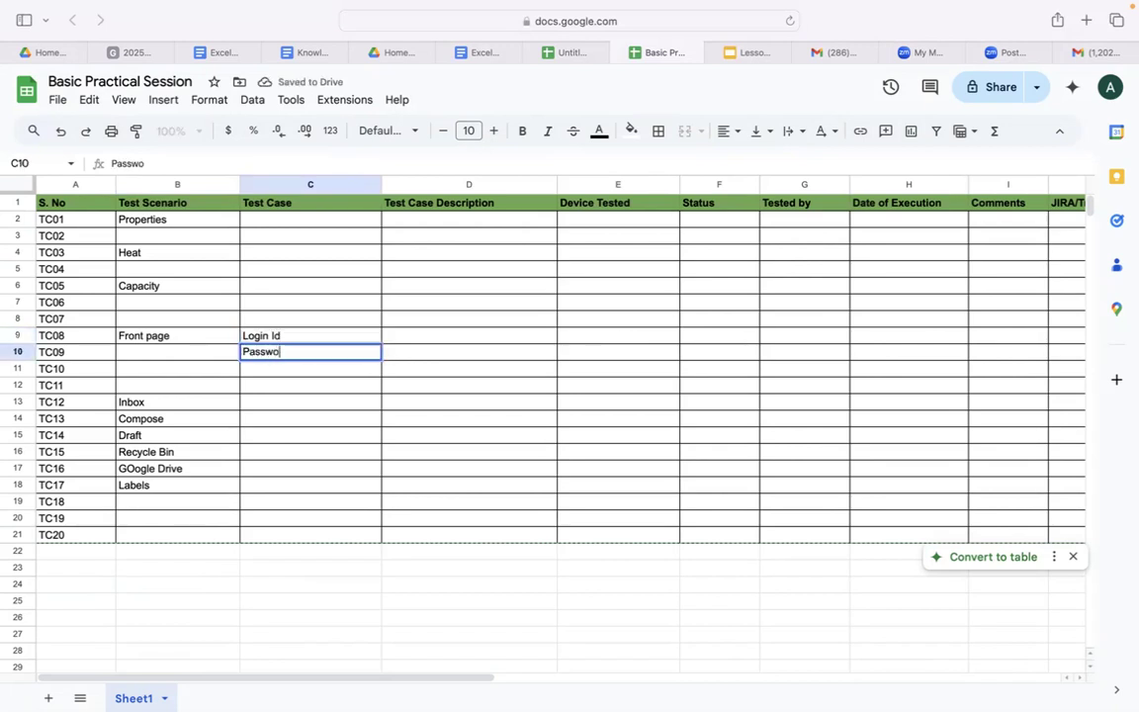
left_click(303, 400)
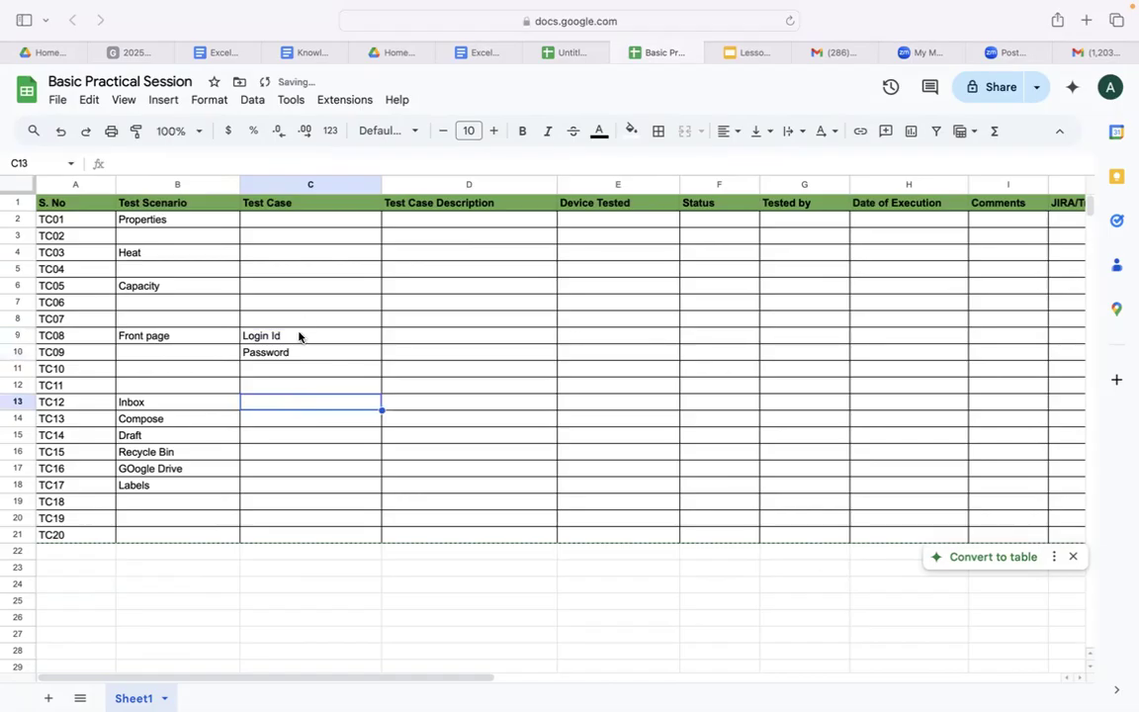
Change the test case for TC08 in cell C9 to "Correct Login Id and correct pwd".
double_click(245, 337)
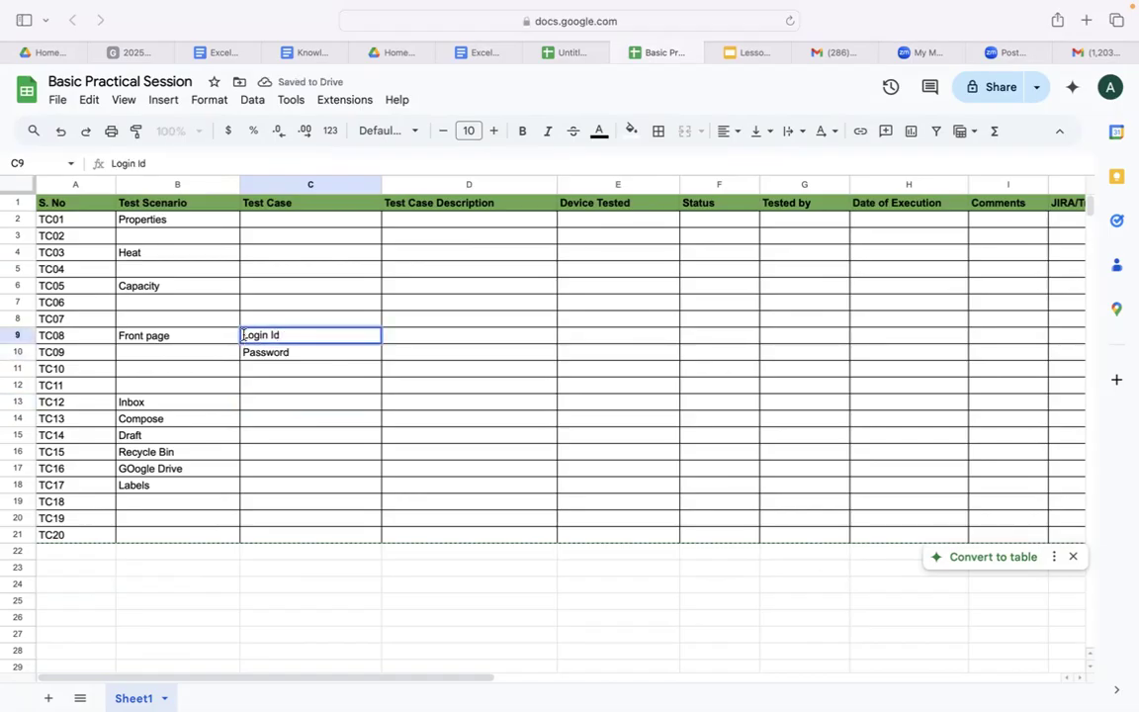
type("Correct Login")
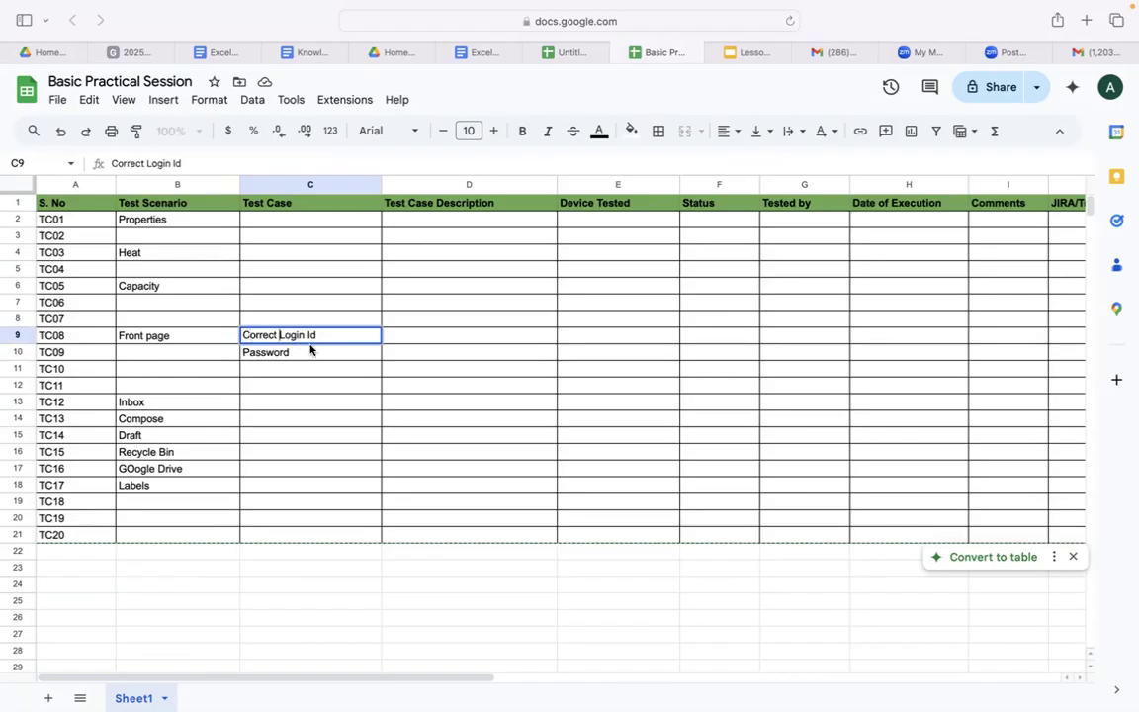
type(" Id and correct pw")
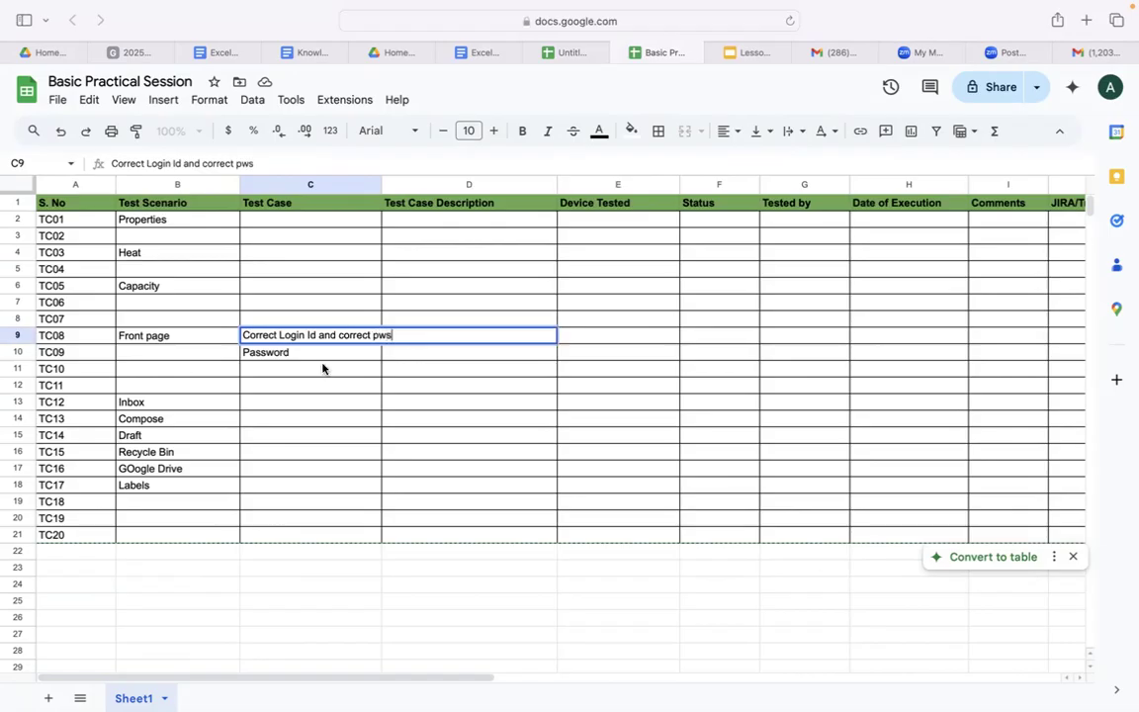
type("d")
Replace the test case for TC09 in cell C10 with "Incorrect Login Id and correct pwd".
left_click(279, 353)
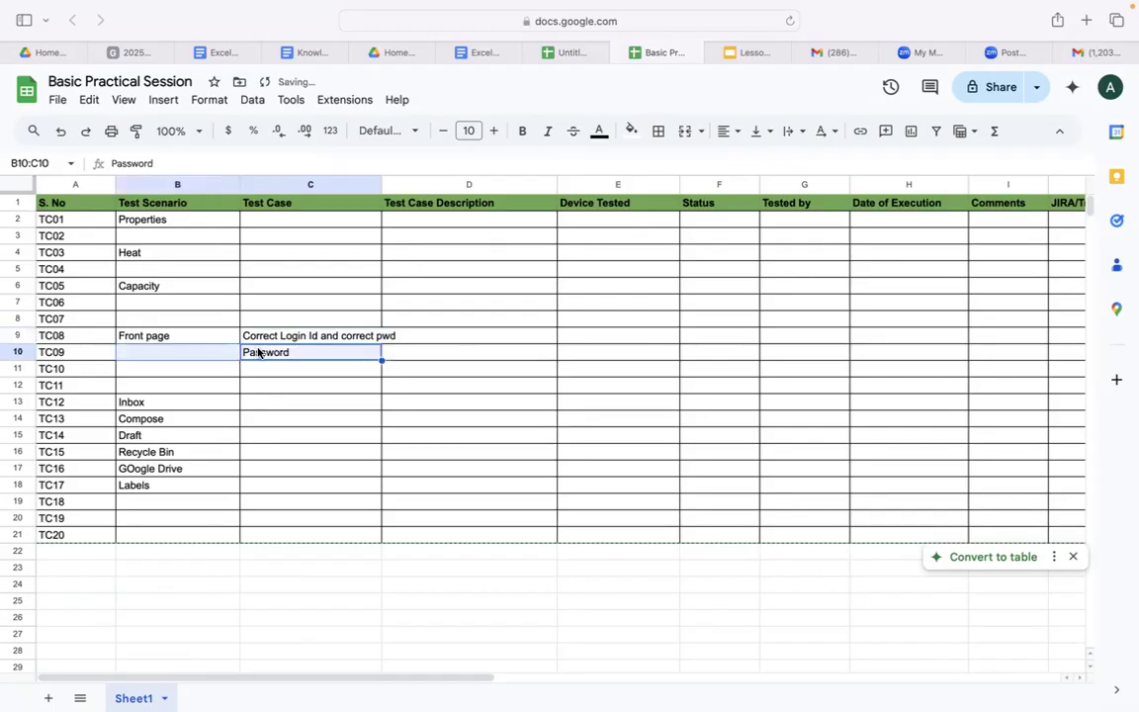
left_click(259, 353)
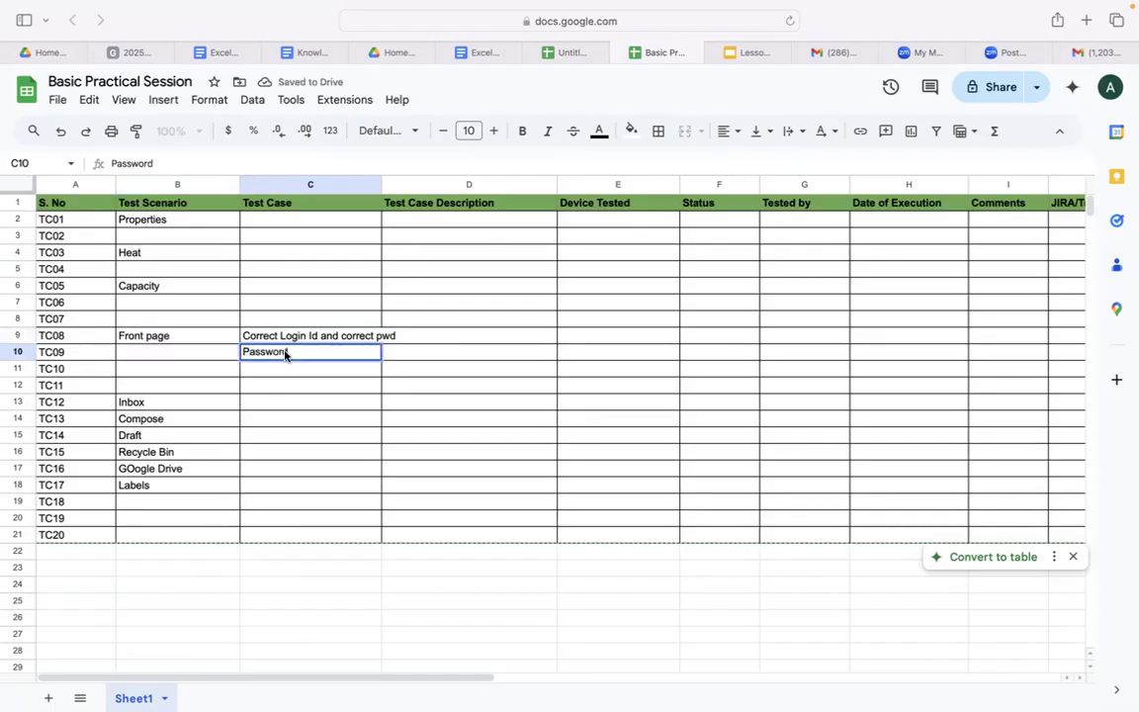
key("BackSpace")
key("BackSpace")
key("BackSpace")
key("BackSpace")
key("BackSpace")
key("BackSpace")
key("BackSpace")
key("BackSpace")
type("Incorrec")
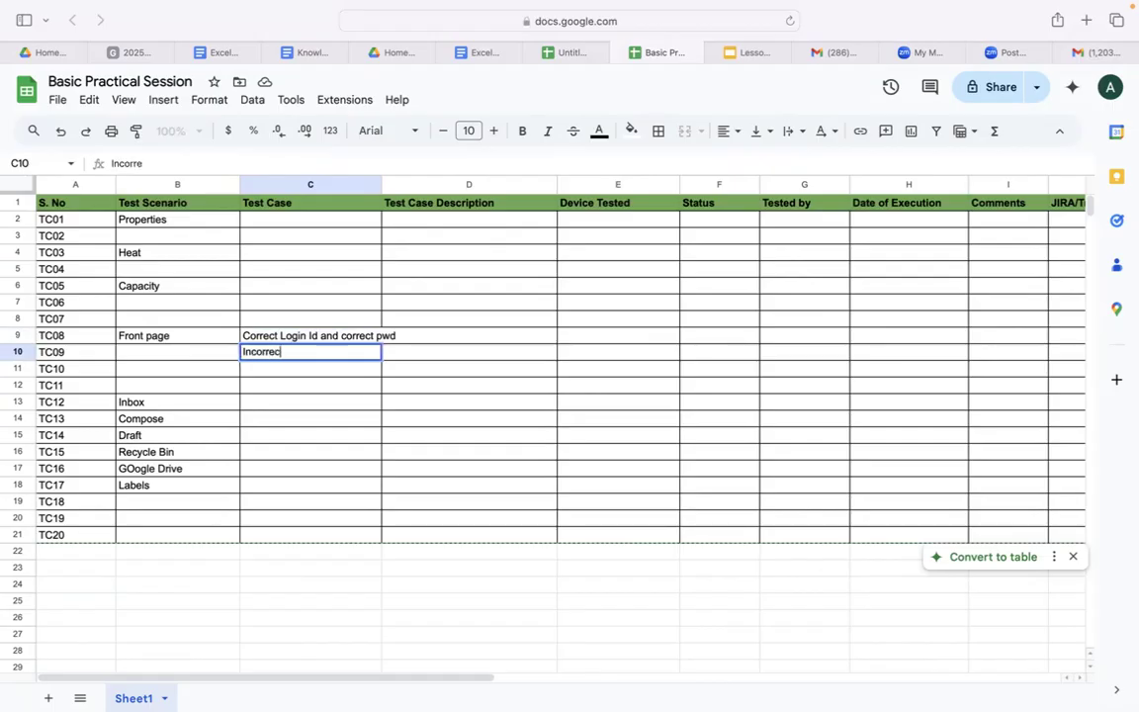
type("t Login Ifd and")
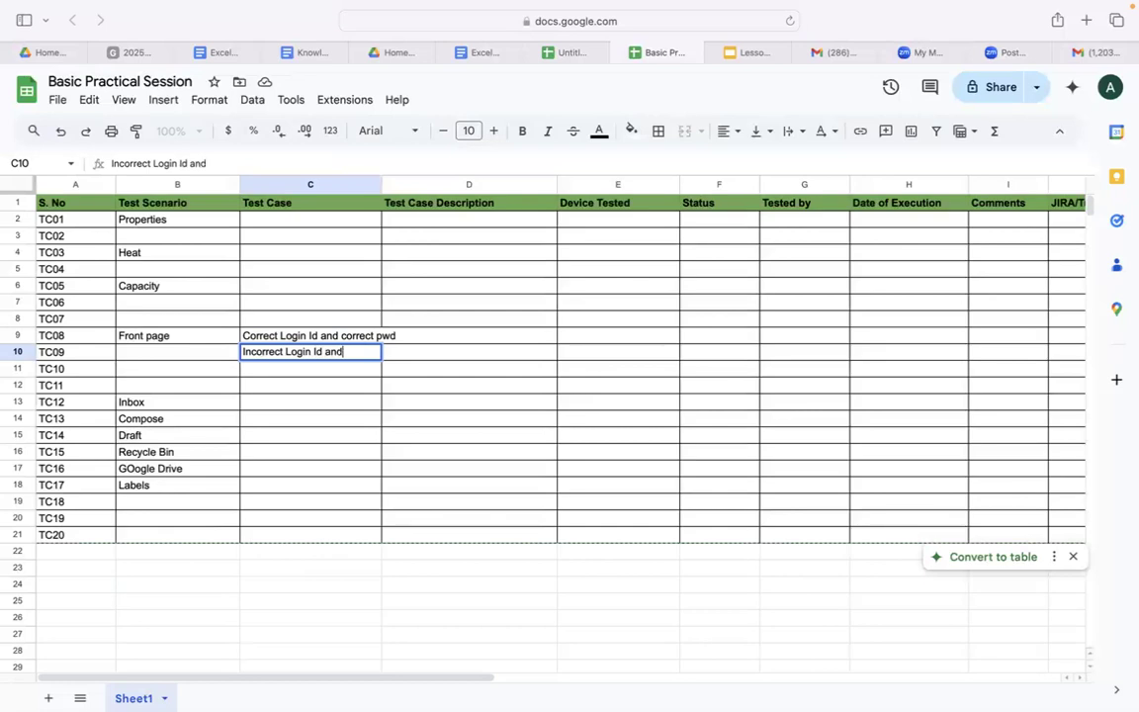
type(" correct pwd")
left_click(323, 452)
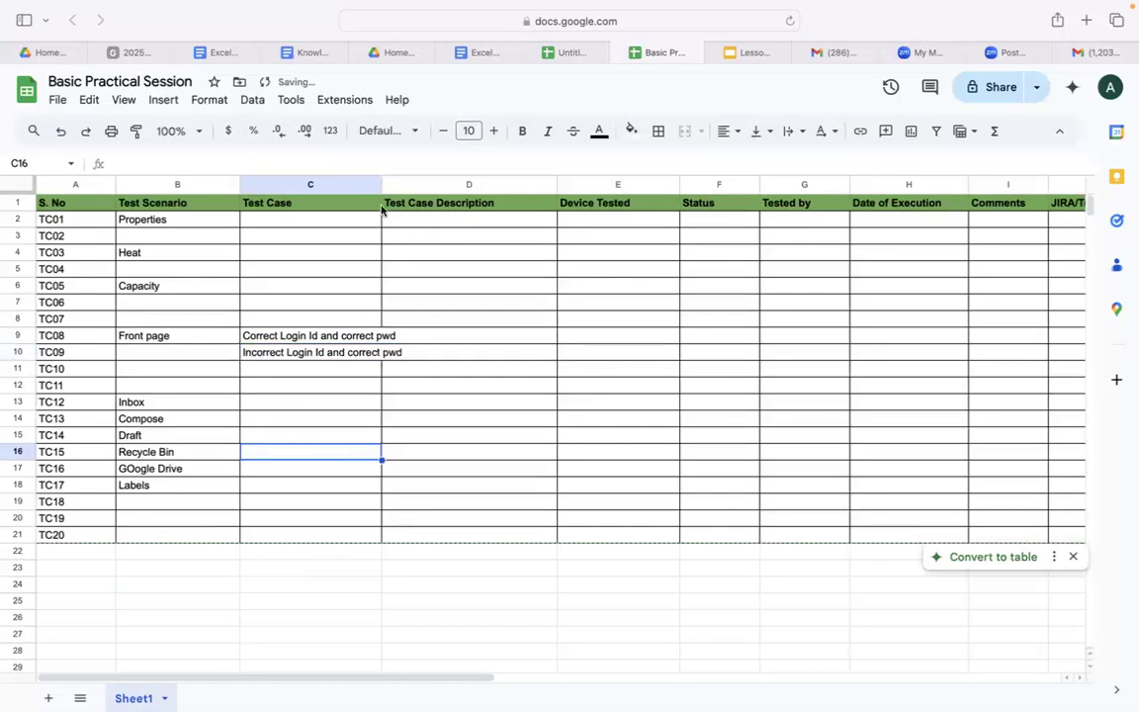
Widen the Test Case column to fit its text and enter "COrrect Id and incorrect Pwd" for TC10 in cell C11.
left_click_drag(382, 183, 449, 185)
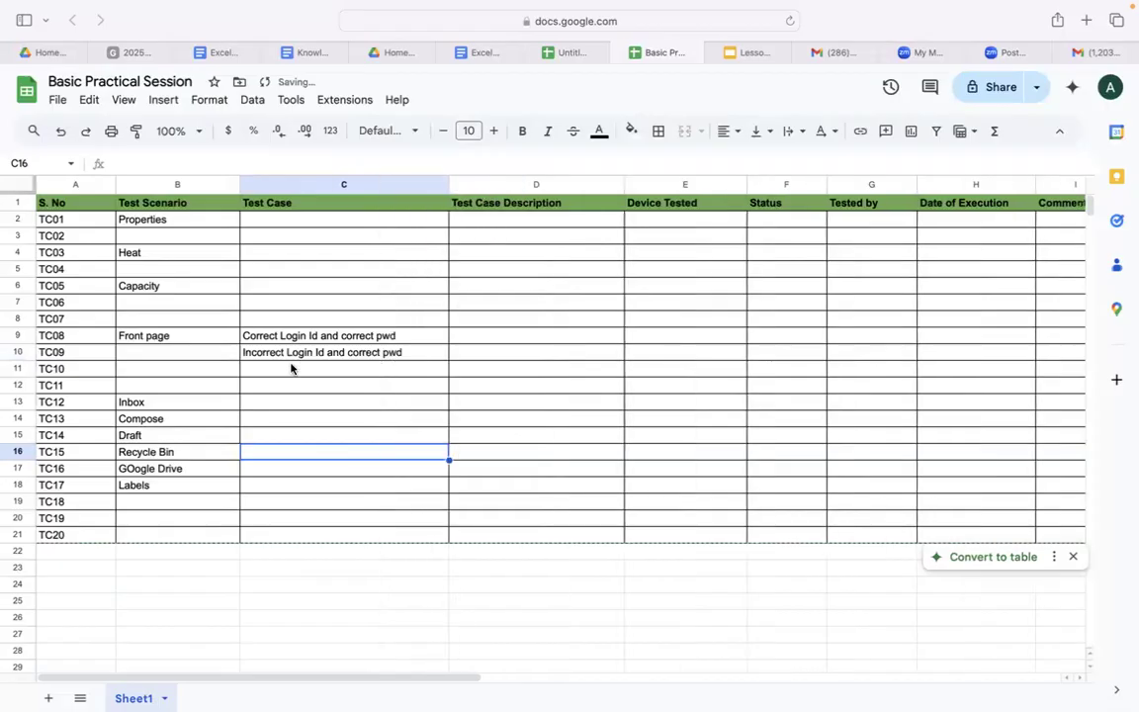
left_click(291, 372)
type("COrrect")
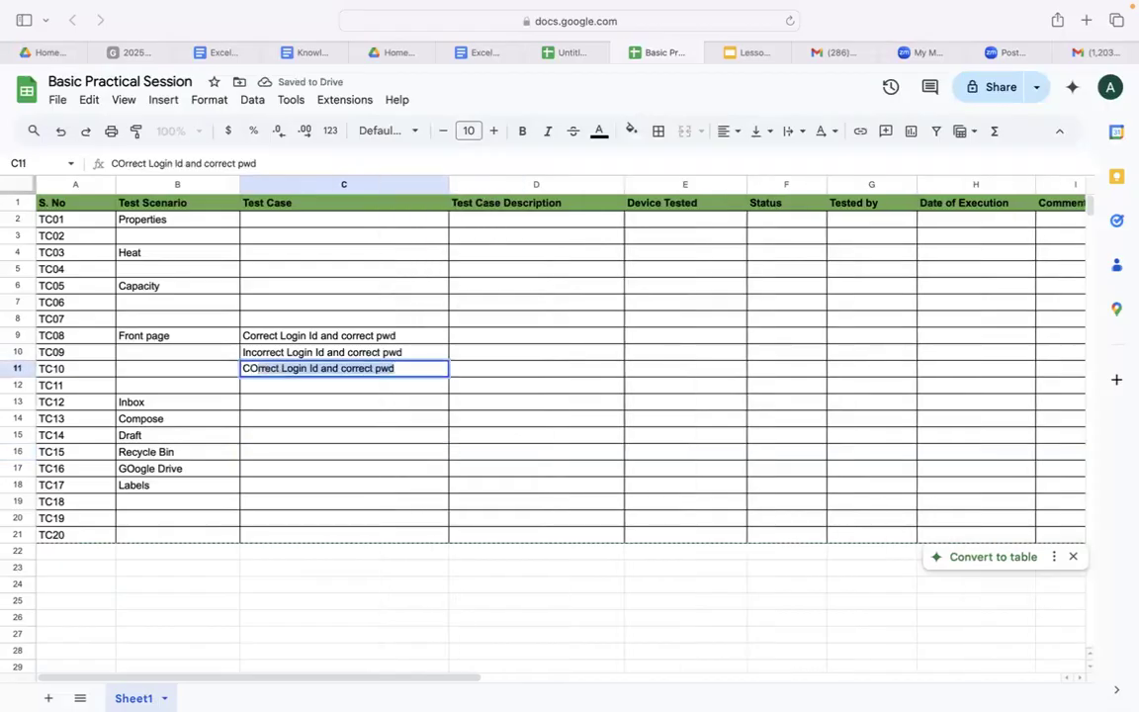
type(" Id")
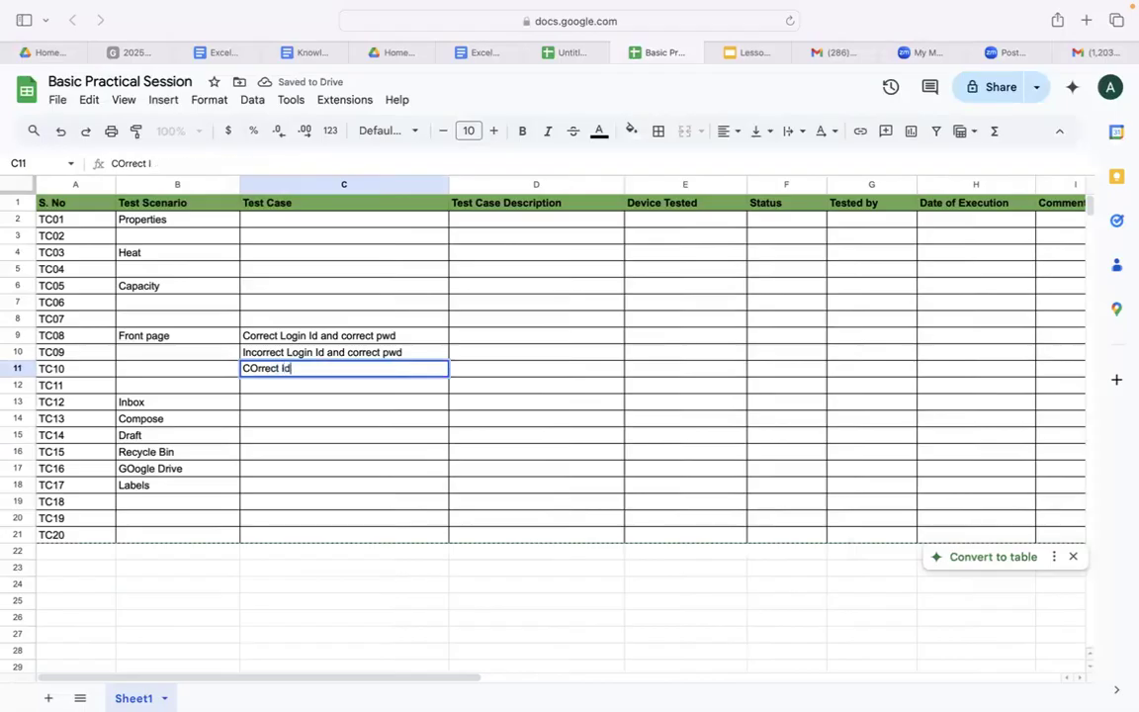
type(" and incorr")
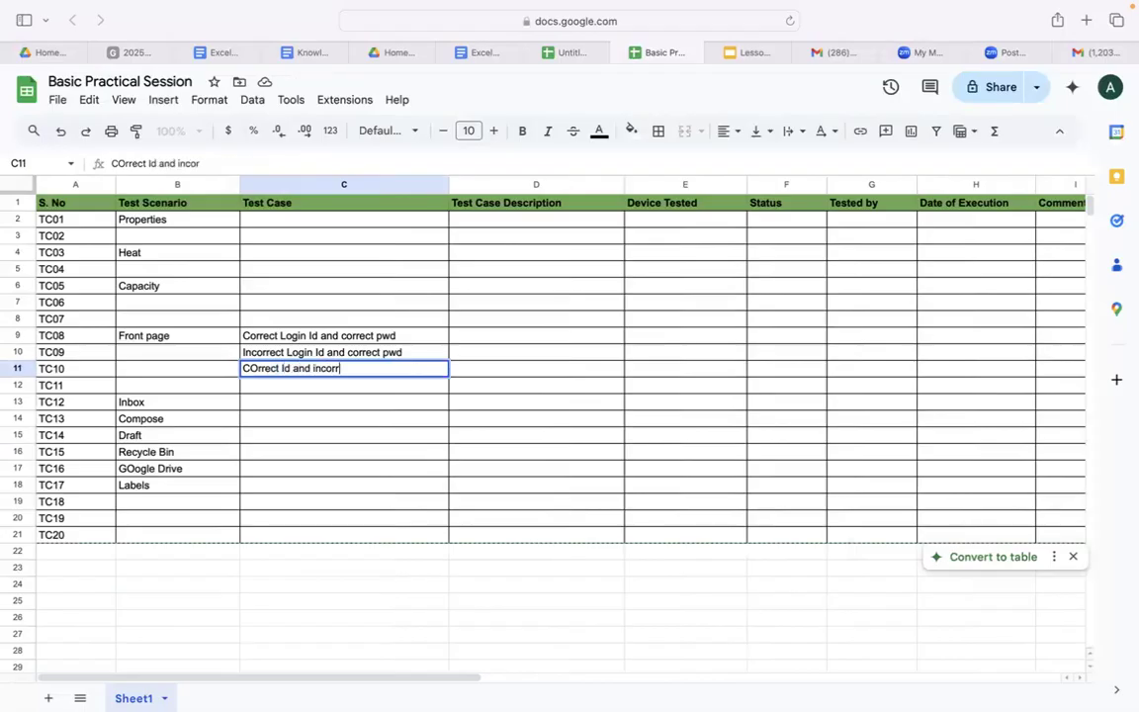
type("ect Pwd")
key("Return")
Enter "Incorrec Id and Incorrect Pwd" as the test case for TC11 in cell C12.
type("Incorrect Login Id and correct pwd")
type("Inco")
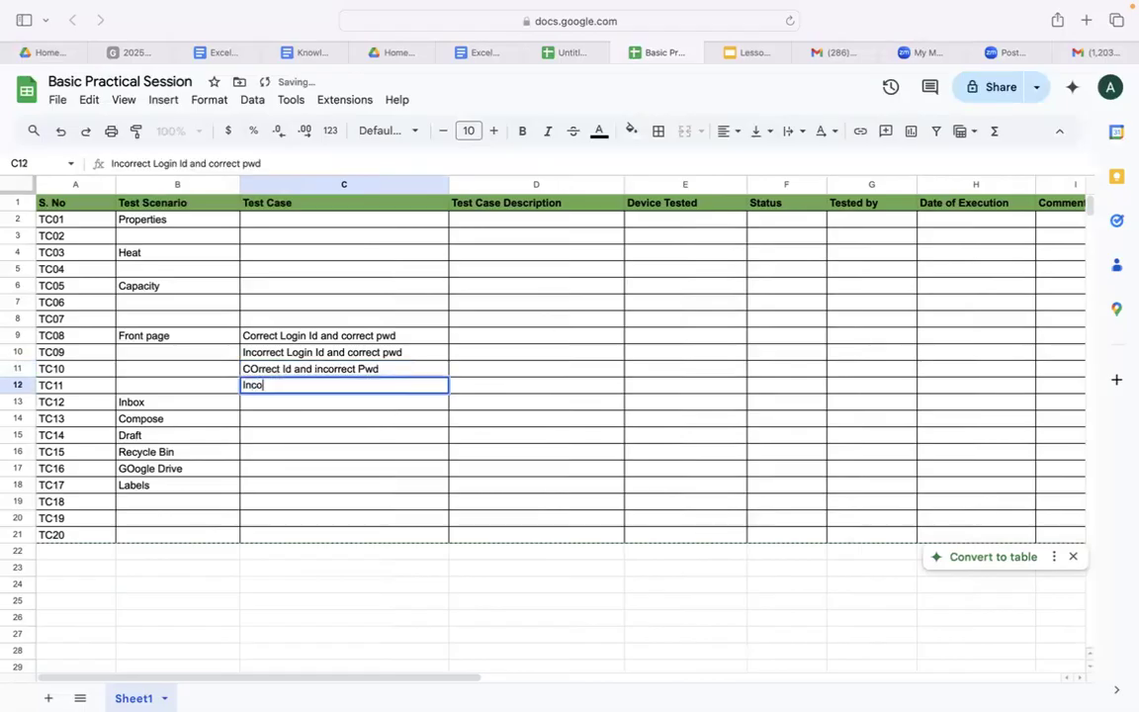
type("rrec Id and ")
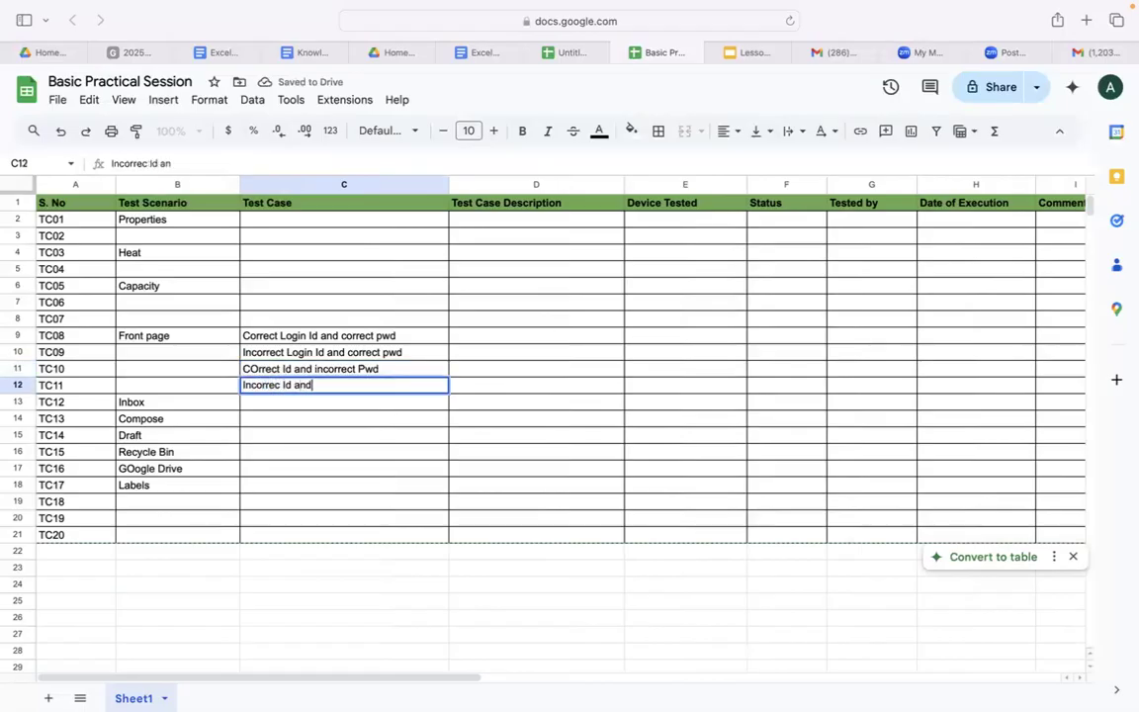
type("Incorre")
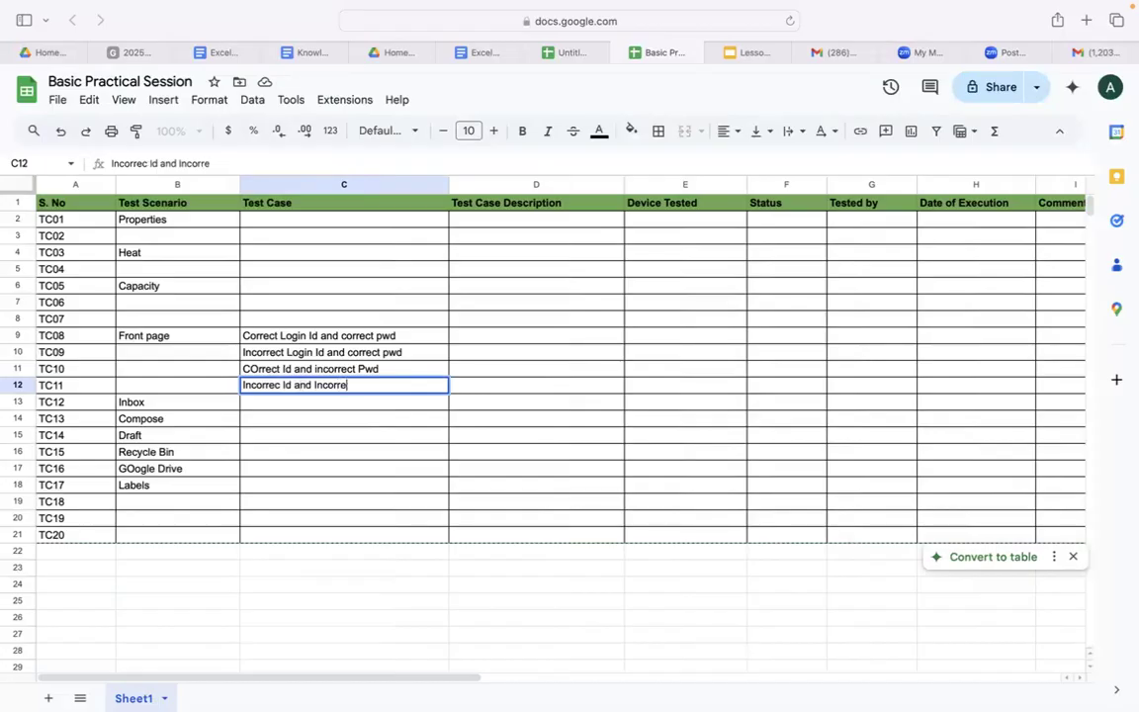
type("ct Pwd")
left_click(298, 459)
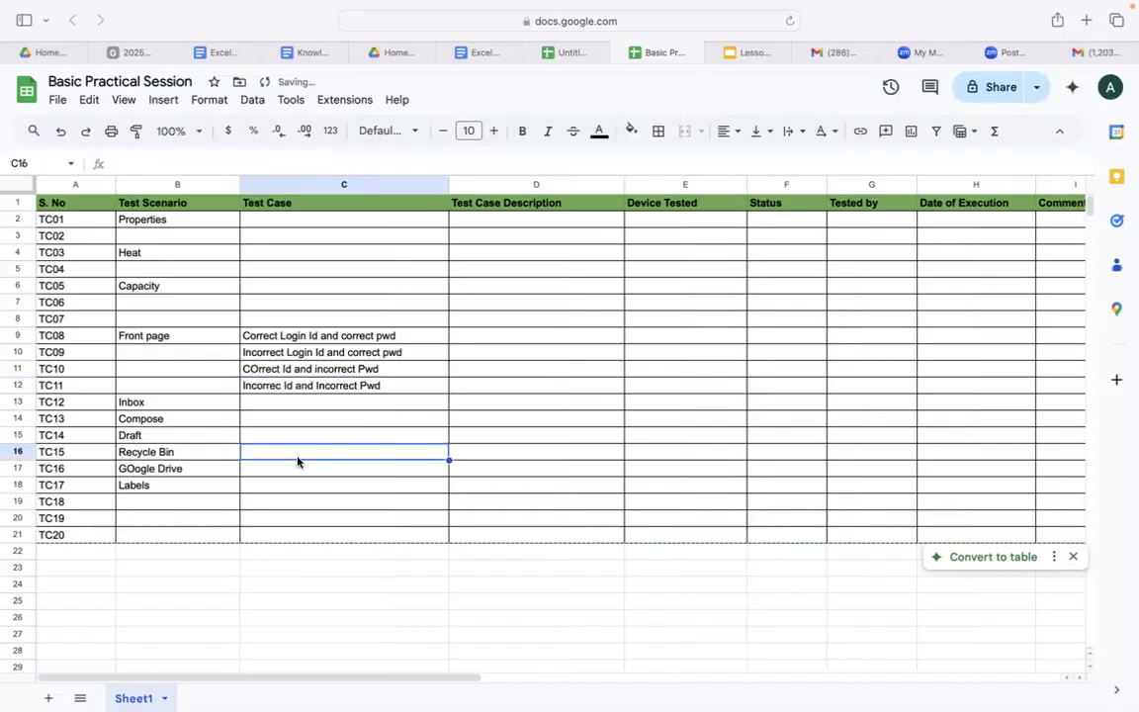
Extend the TC08 test scenario in cell B9 to read "Front page - Login Page".
left_click(168, 207)
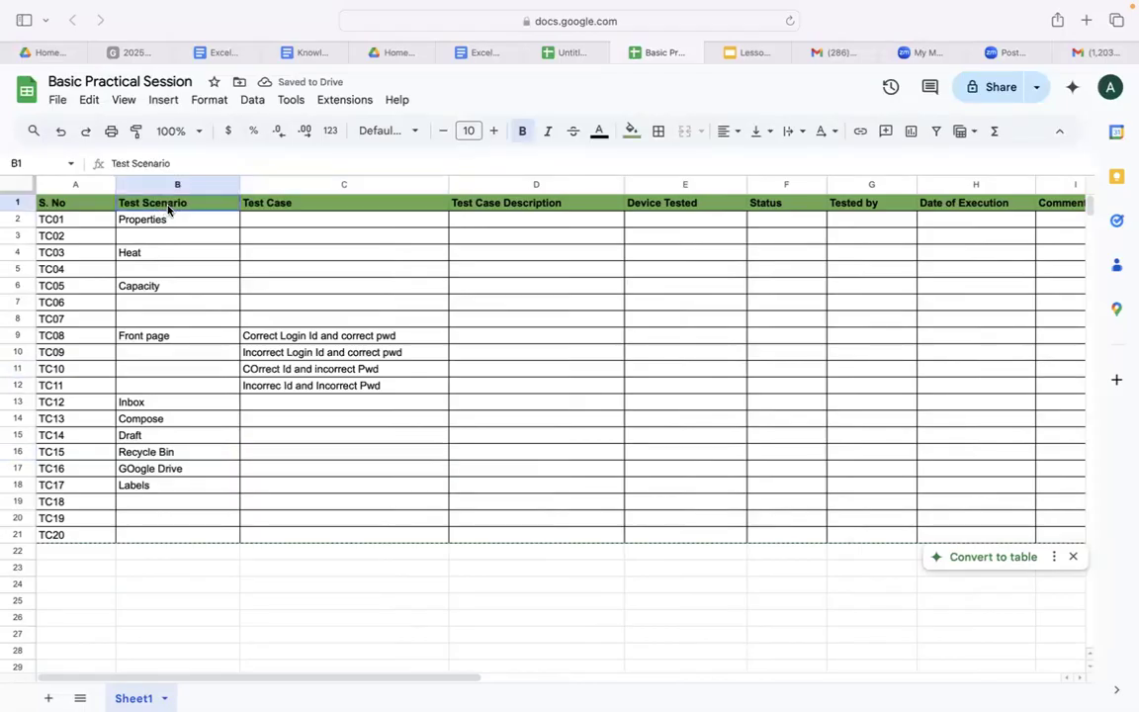
left_click(265, 208)
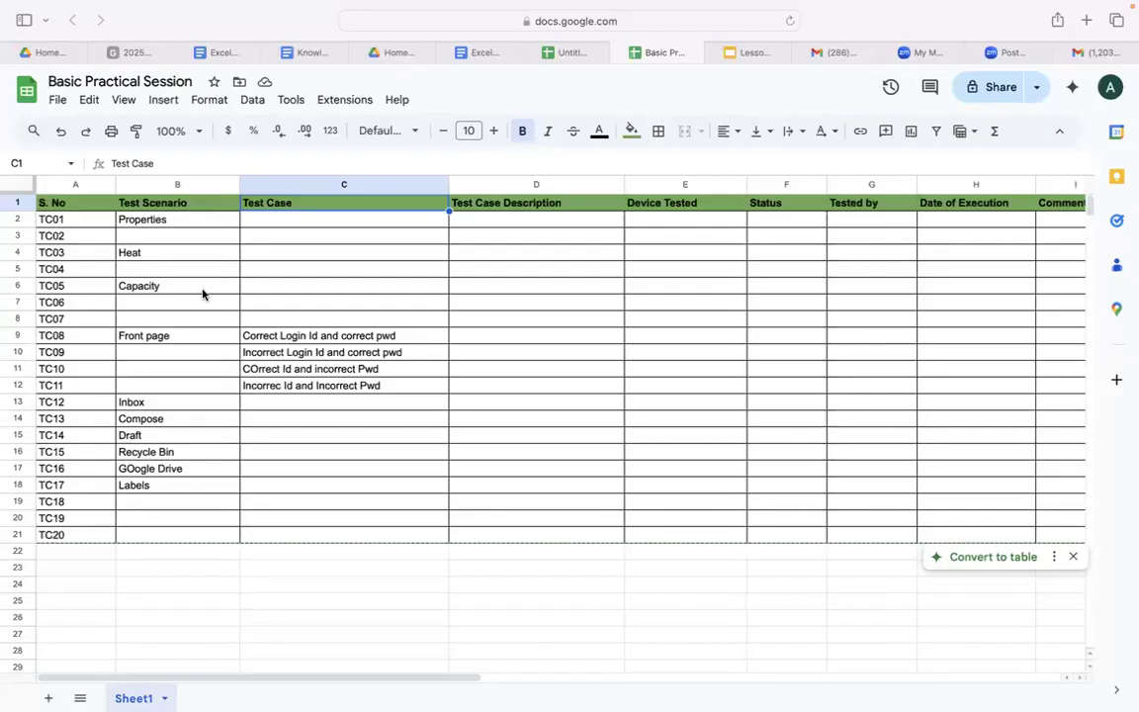
left_click(174, 341)
double_click(174, 341)
type("- Login Page")
left_click(178, 386)
left_click_drag(292, 339, 293, 377)
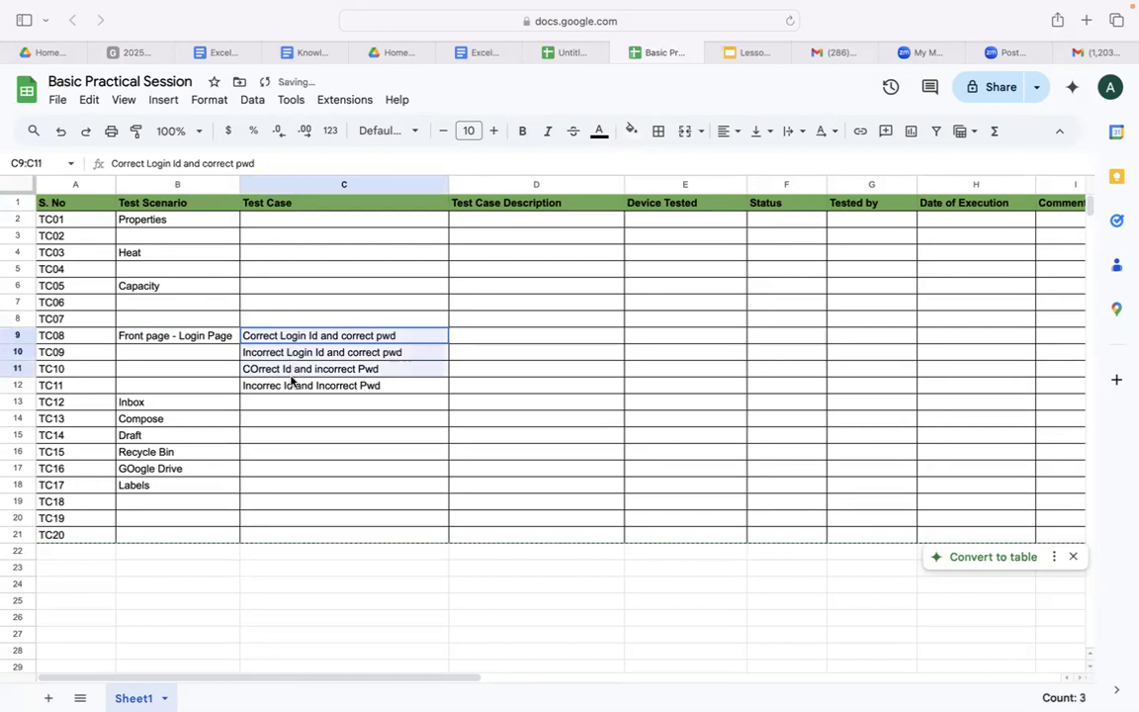
Enter "Incorrect Email id" as the test case for the Compose scenario in cell C14.
left_click(181, 406)
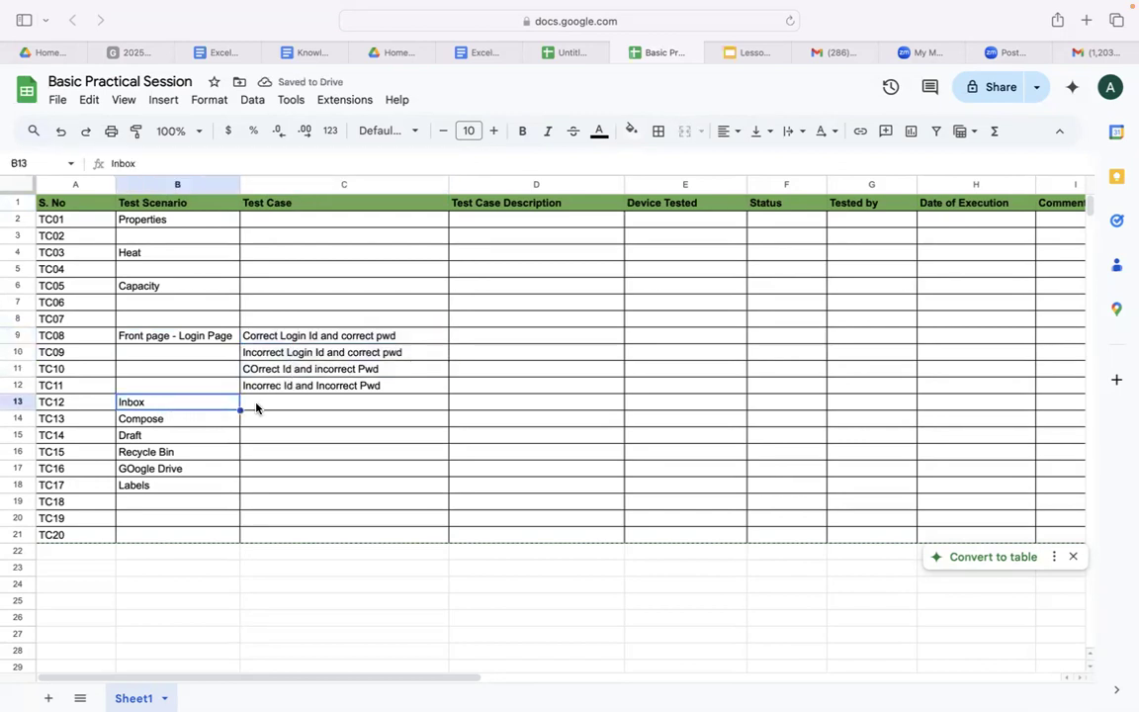
left_click(187, 424)
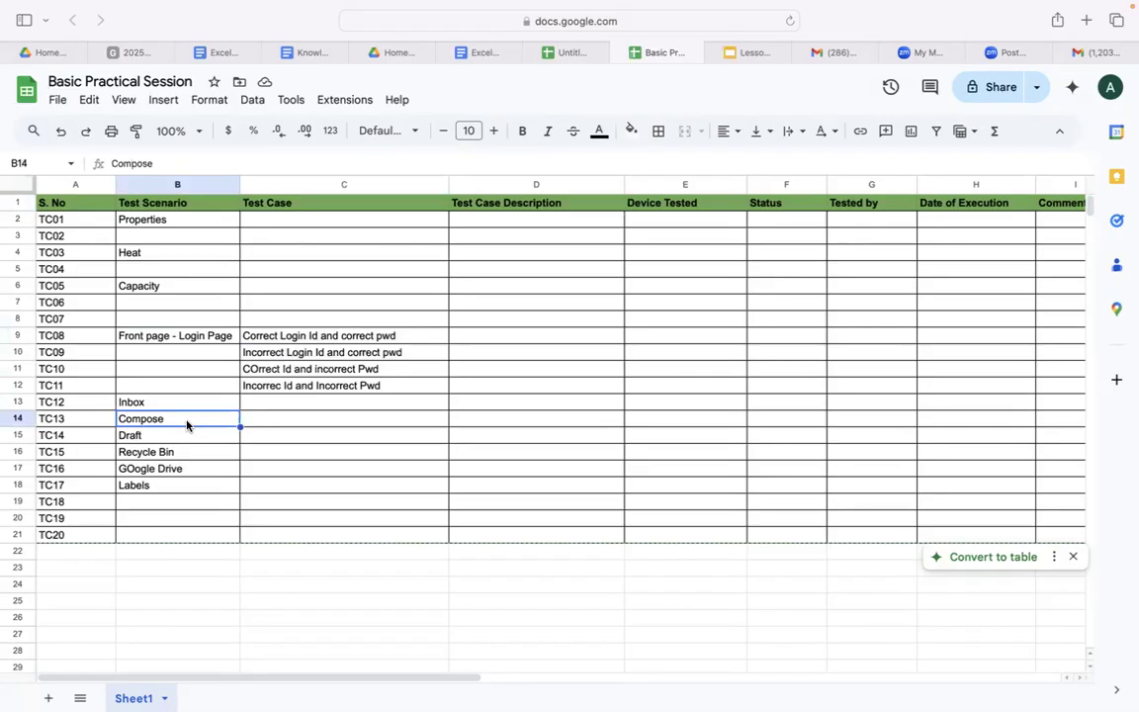
double_click(246, 422)
type("T")
key("BackSpace")
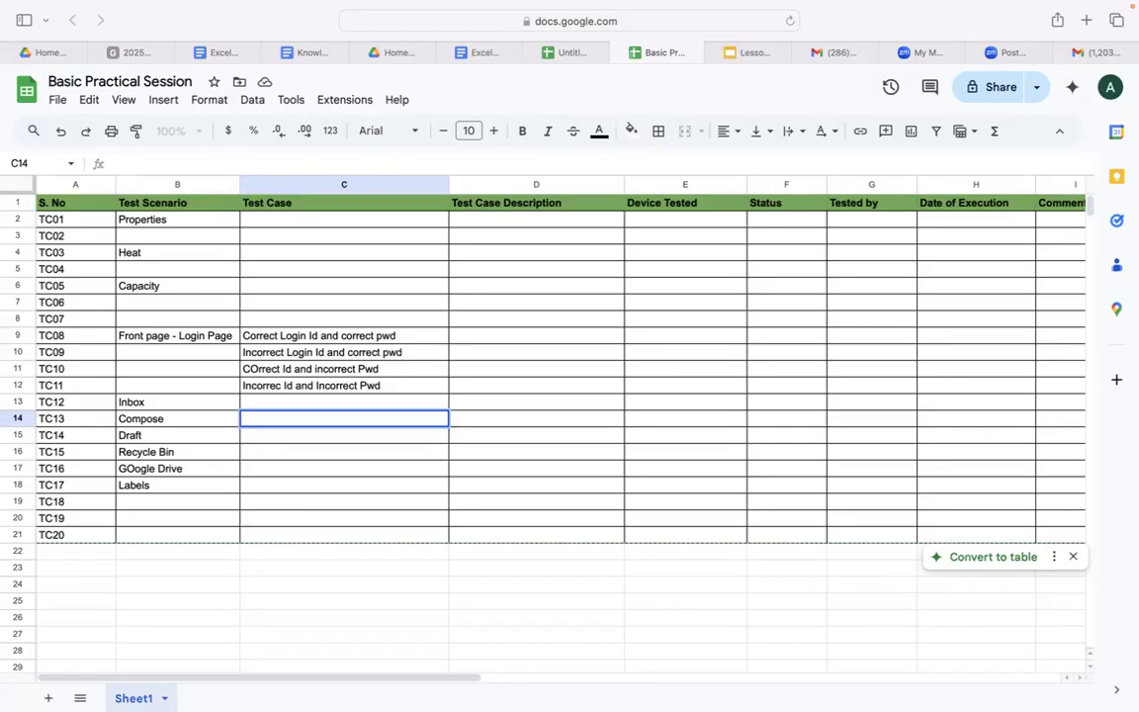
type("COrrct")
key("BackSpace")
key("BackSpace")
key("BackSpace")
key("BackSpace")
key("BackSpace")
key("BackSpace")
key("BackSpace")
type("Incorrect")
type(" wemai")
type("l")
key("BackSpace")
key("BackSpace")
key("BackSpace")
key("BackSpace")
key("BackSpace")
key("BackSpace")
type("Email id")
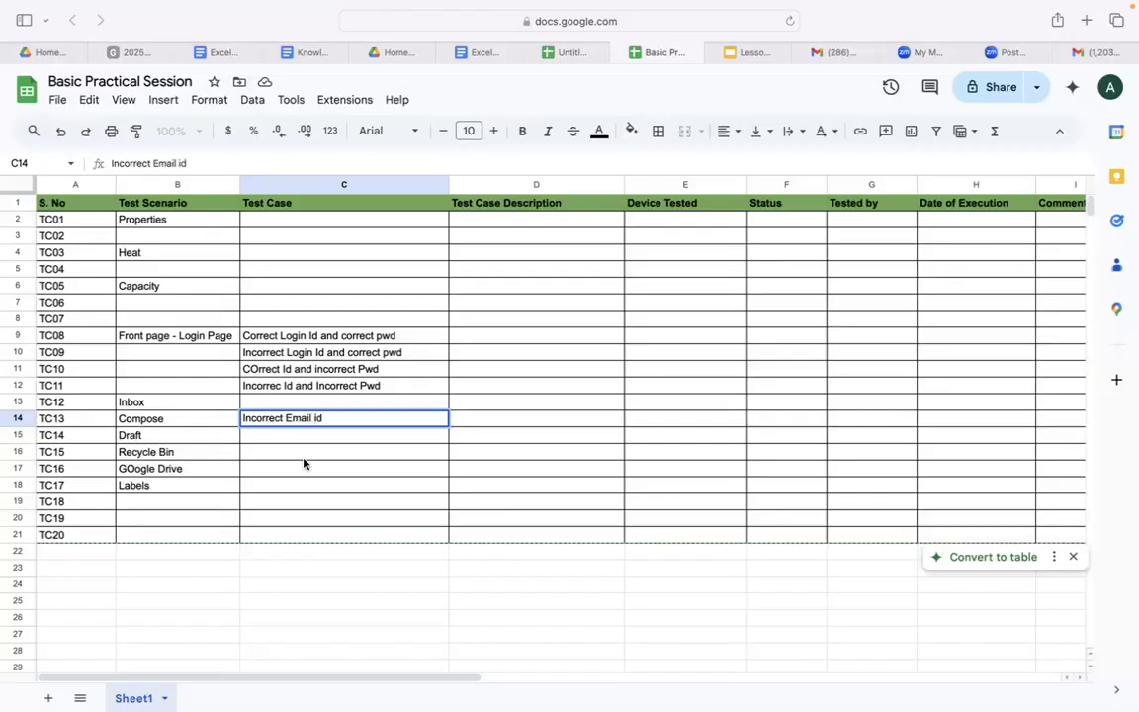
key("Return")
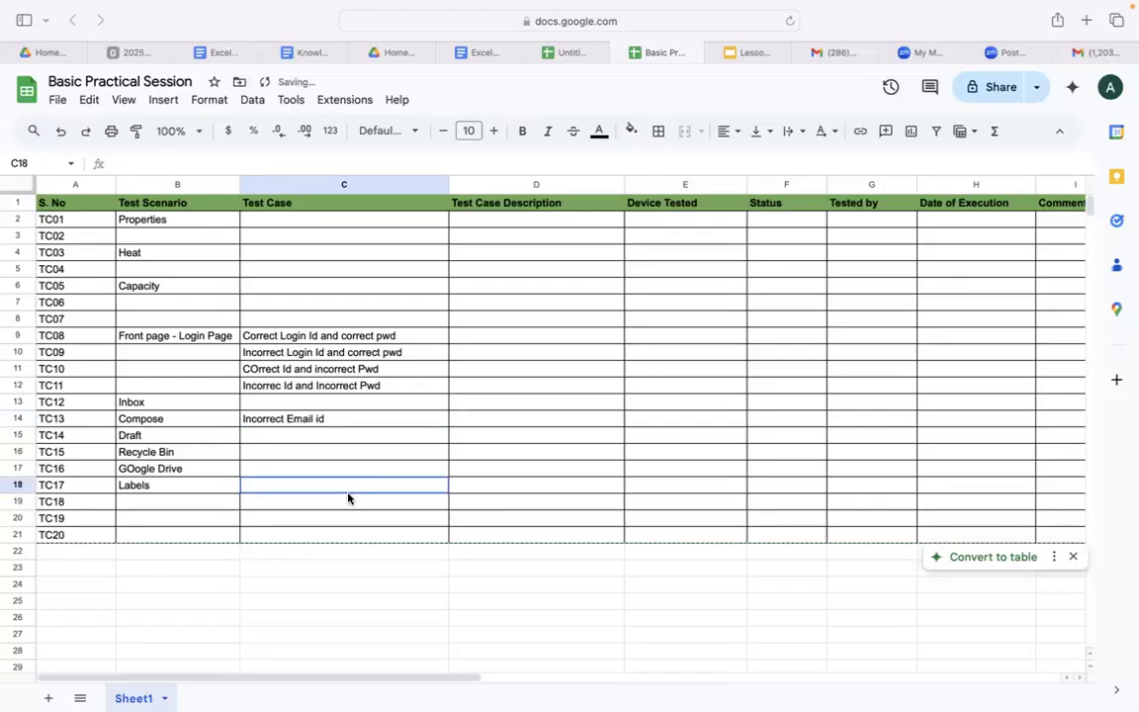
left_click(475, 419)
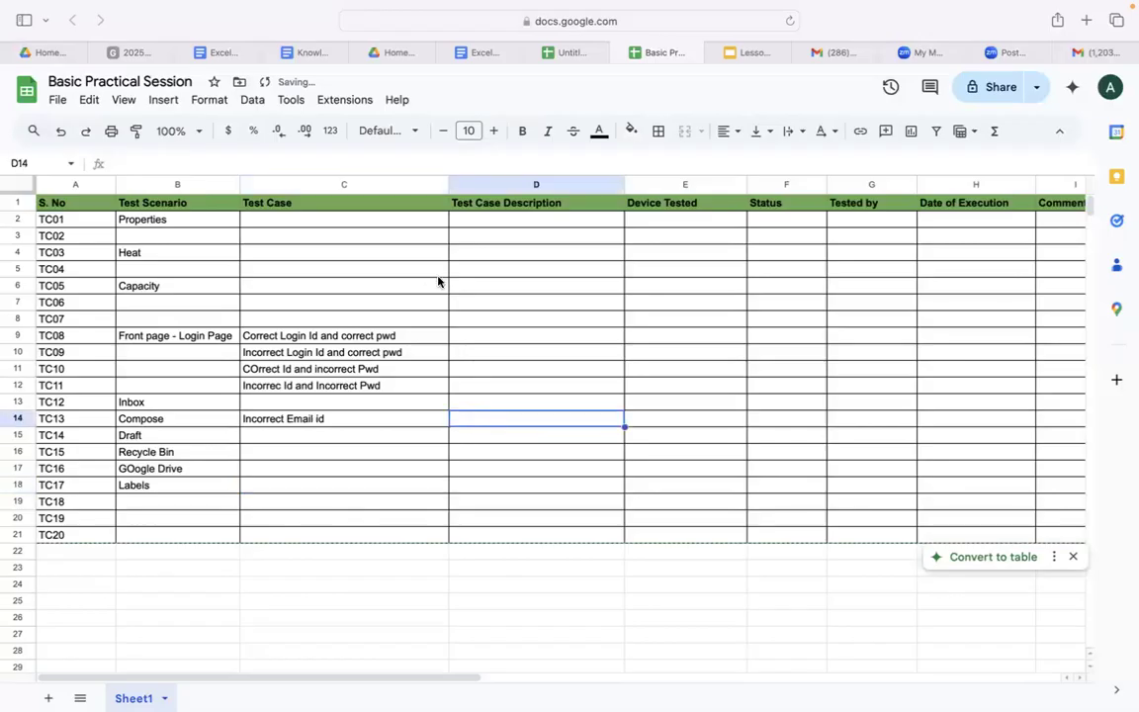
left_click(141, 201)
left_click(262, 203)
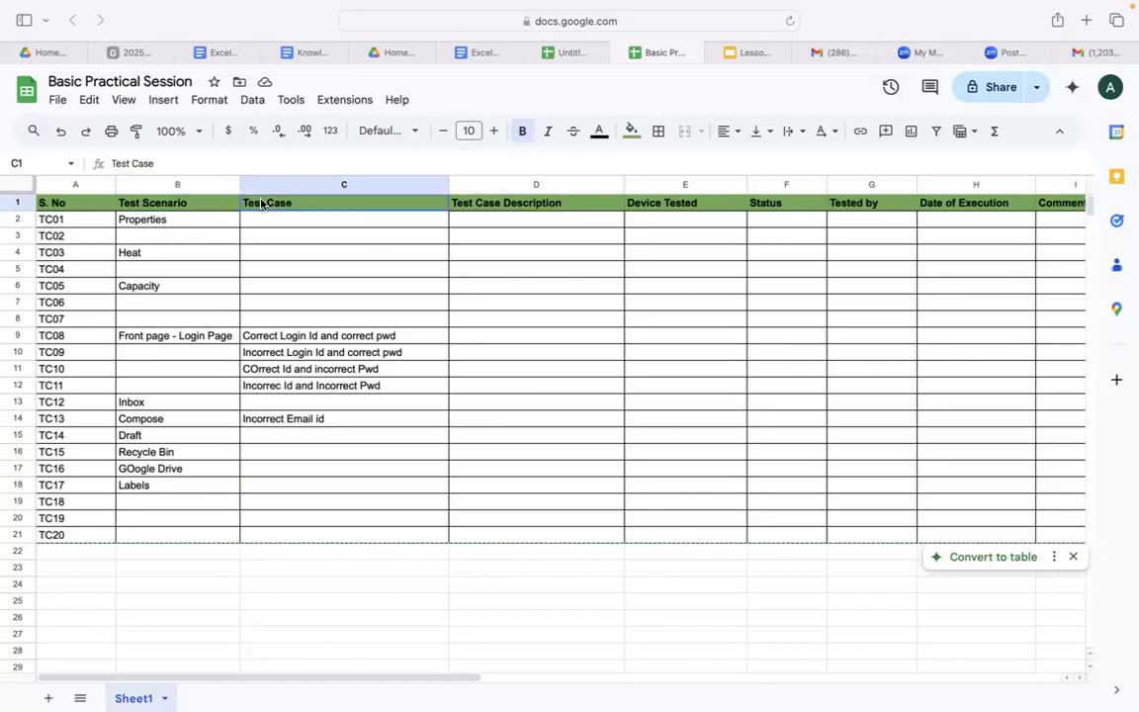
left_click(473, 206)
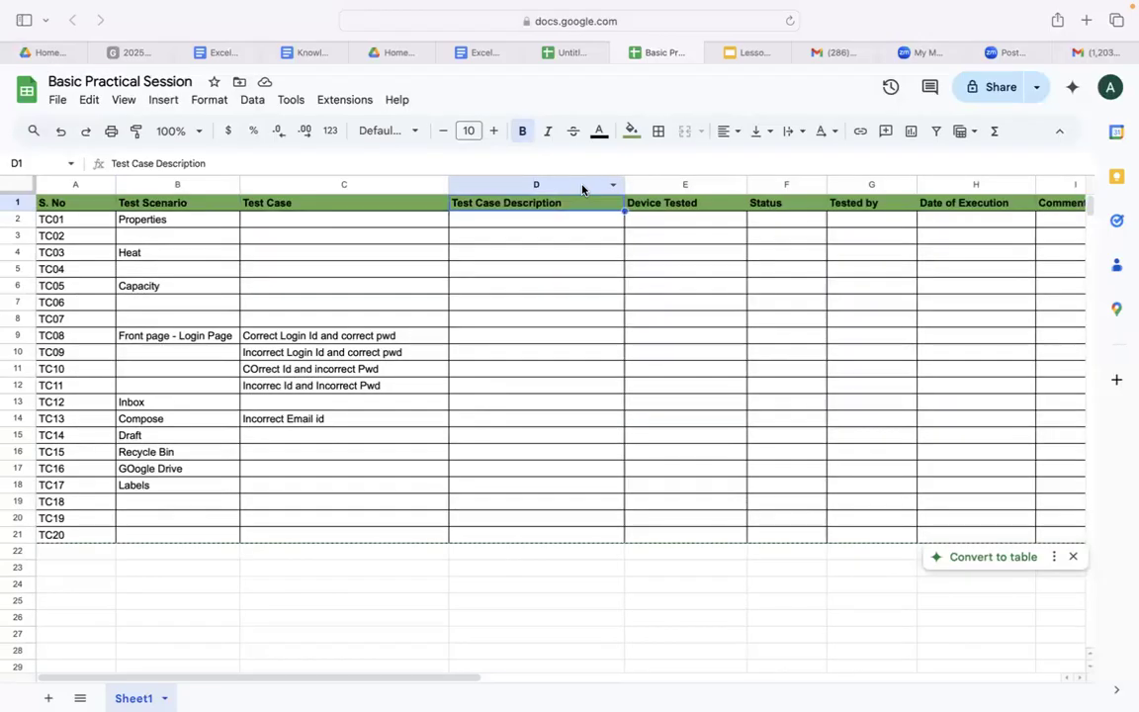
Insert a column directly after Device Tested and give it the header "Expected Behaviour" in F1.
left_click(653, 184)
left_click(520, 131)
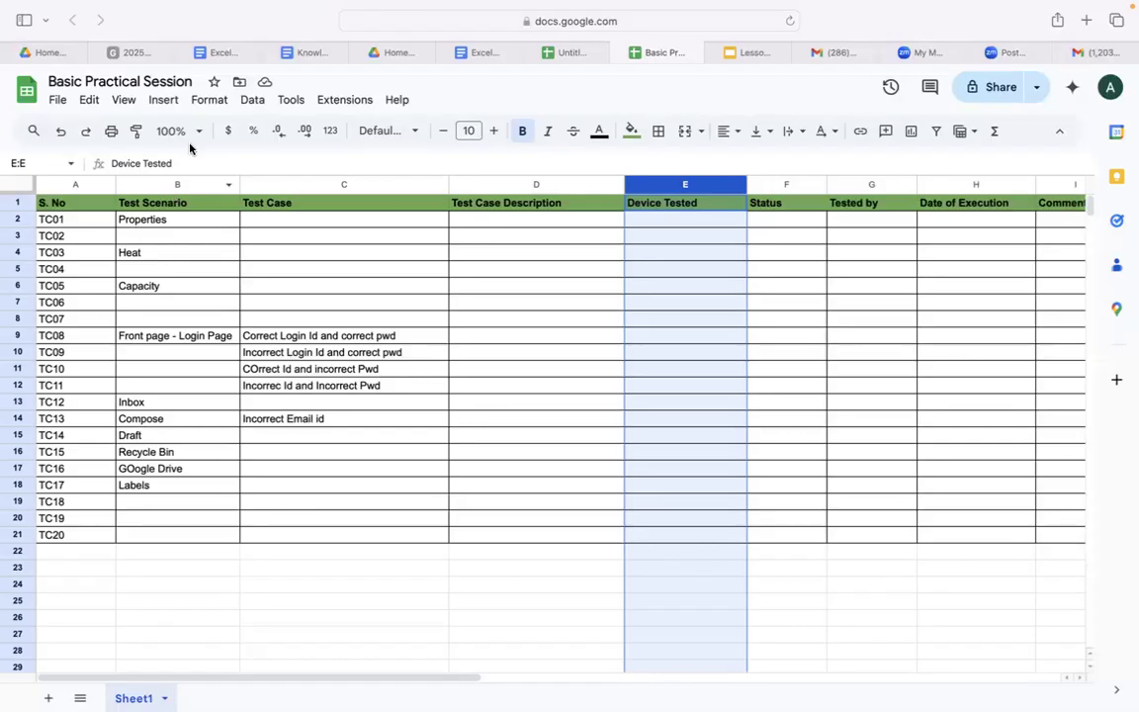
left_click(165, 101)
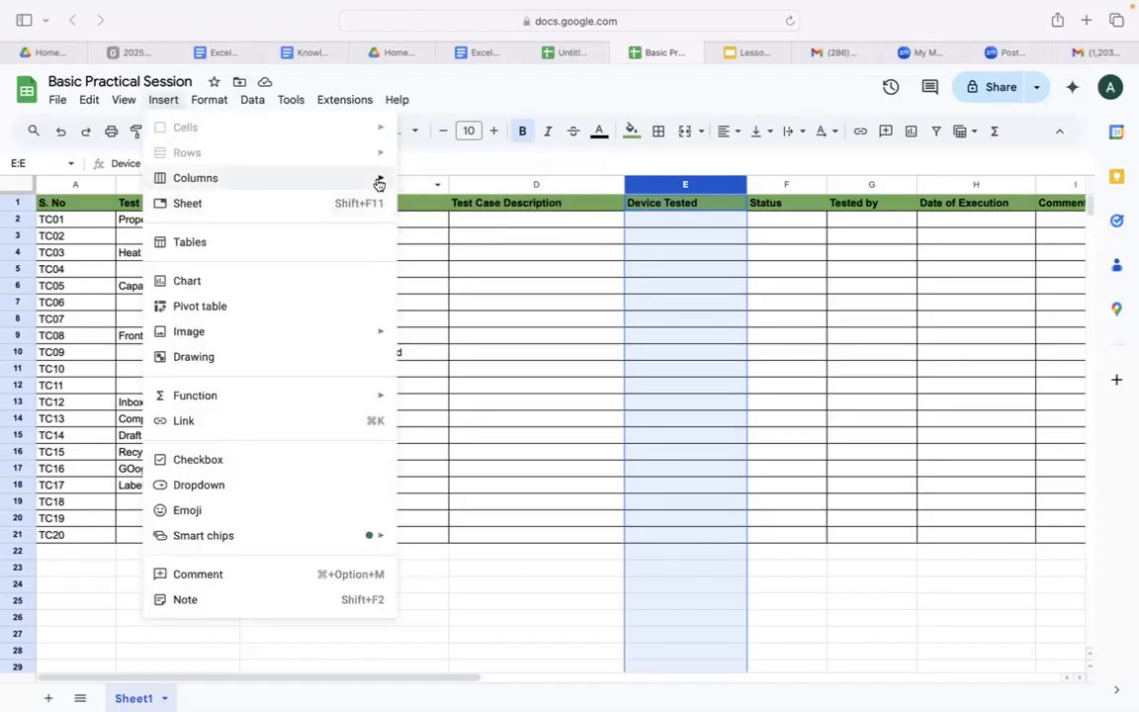
mouse_move(376, 178)
left_click(437, 218)
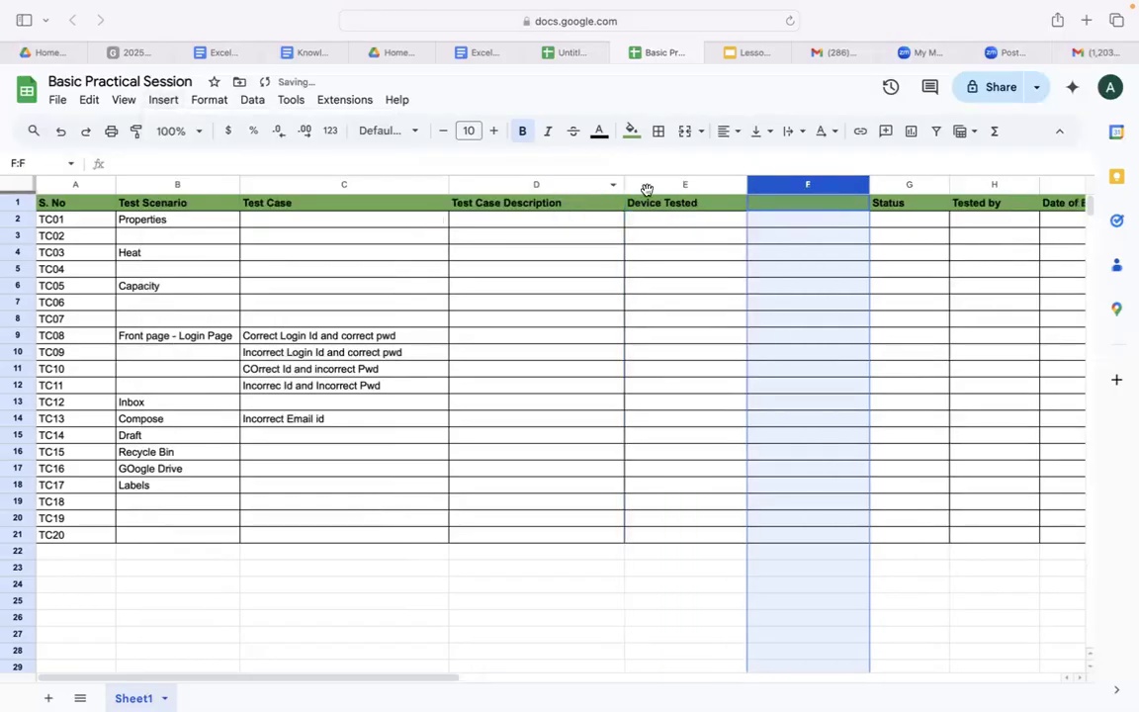
double_click(783, 208)
type("Expected B")
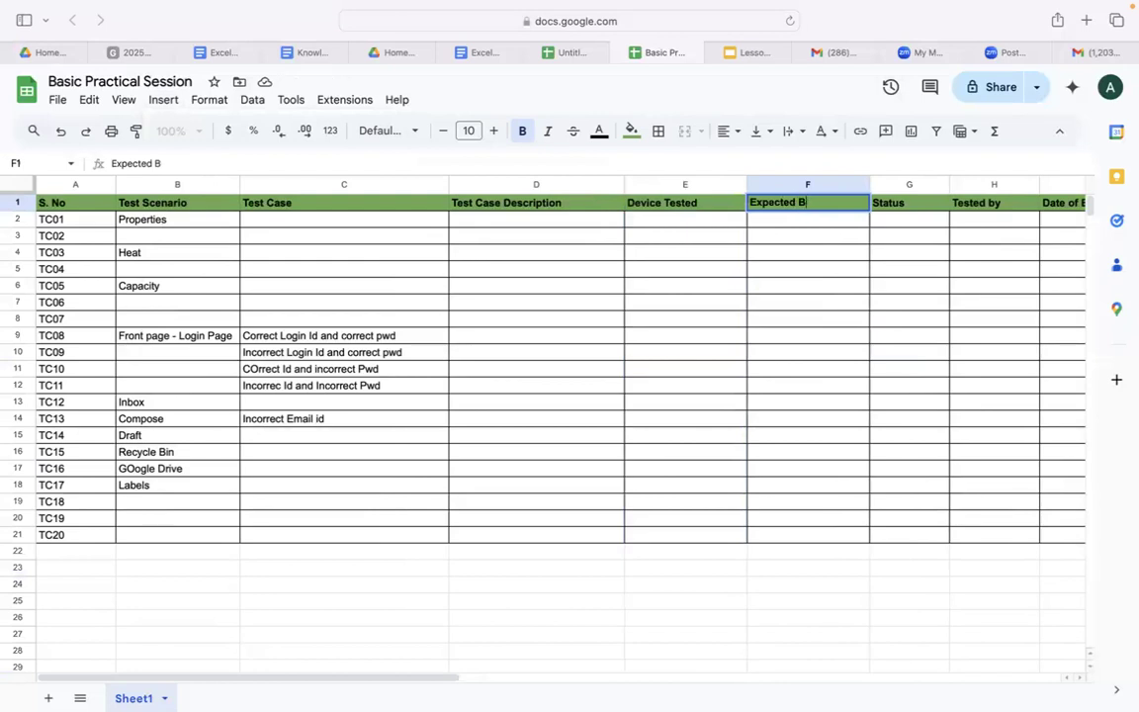
type("ehaviour")
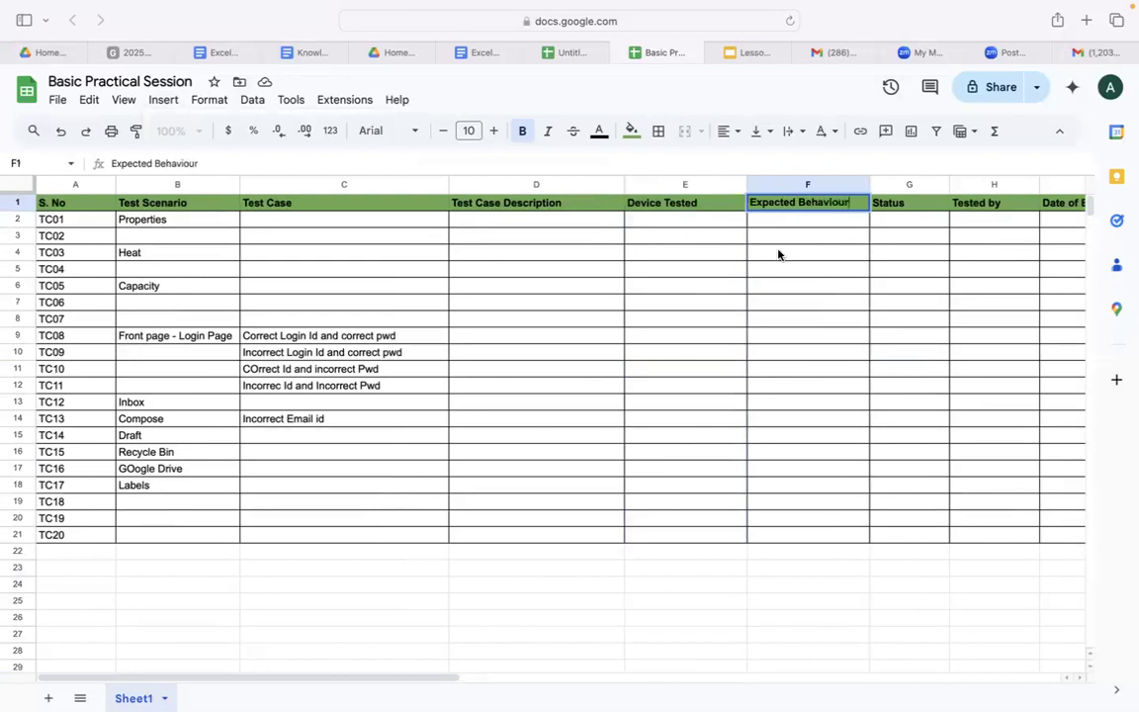
left_click(796, 302)
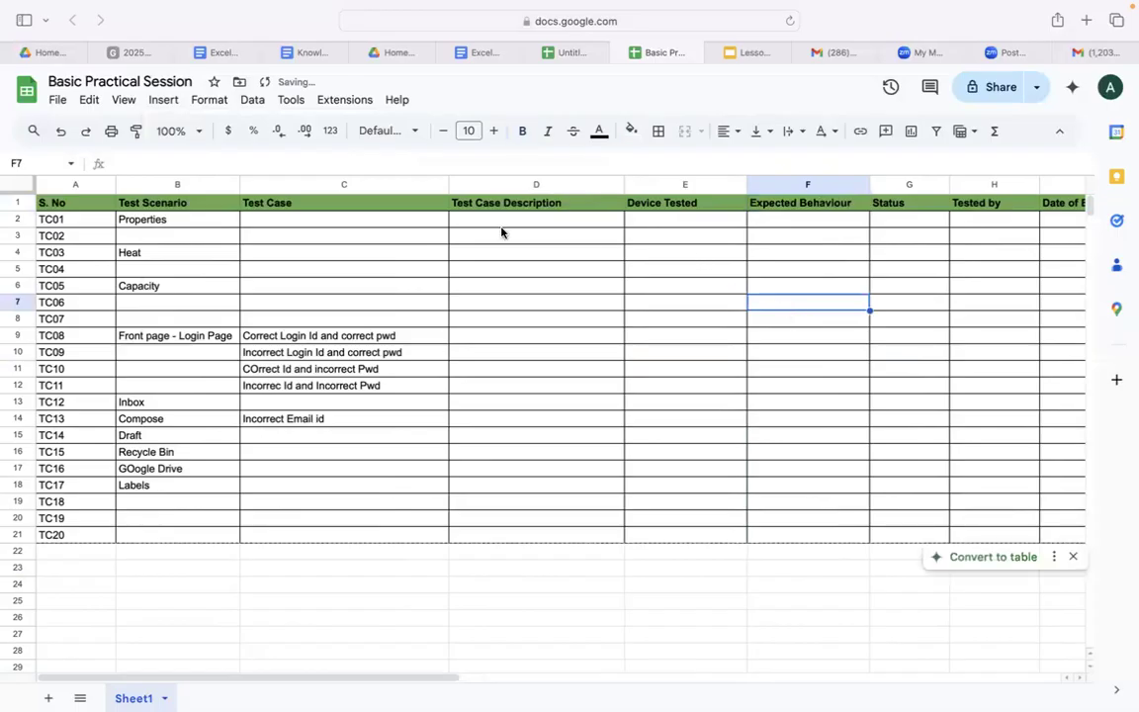
left_click(783, 206)
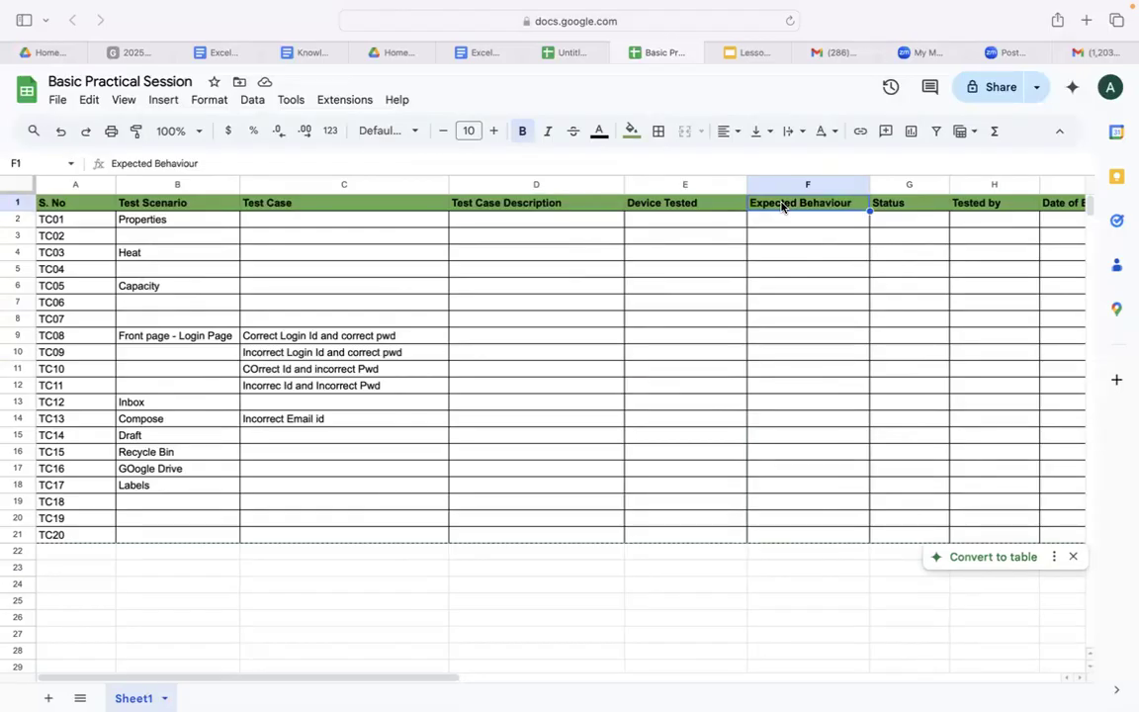
left_click(775, 319)
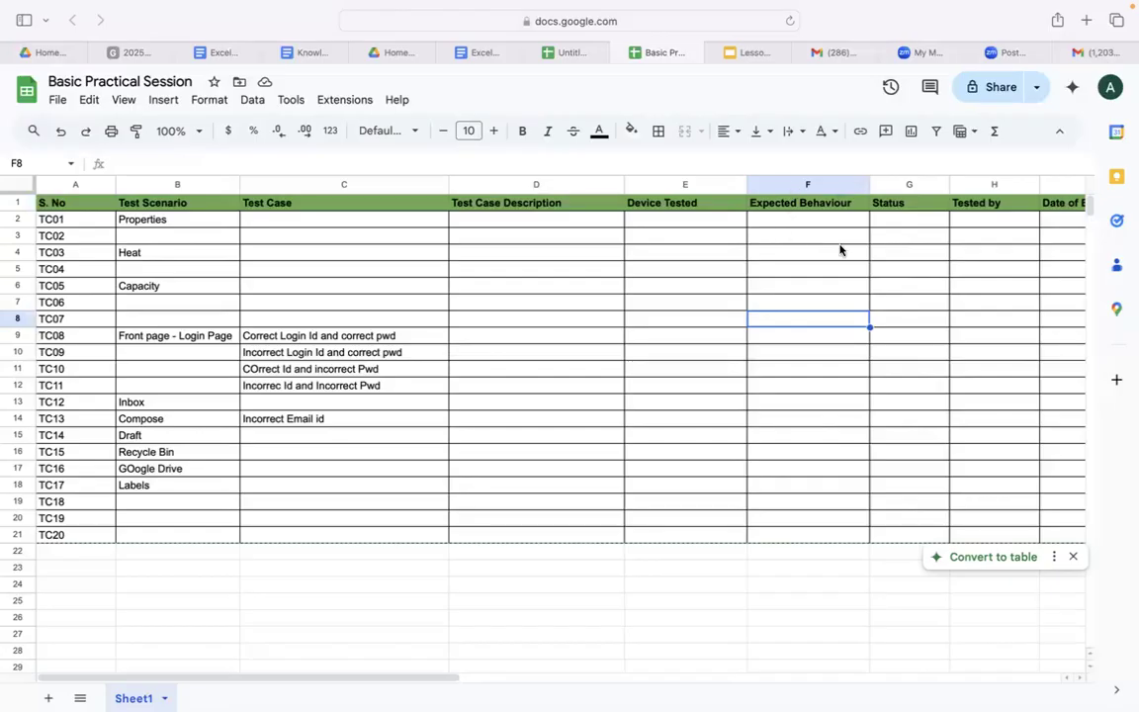
left_click(326, 339)
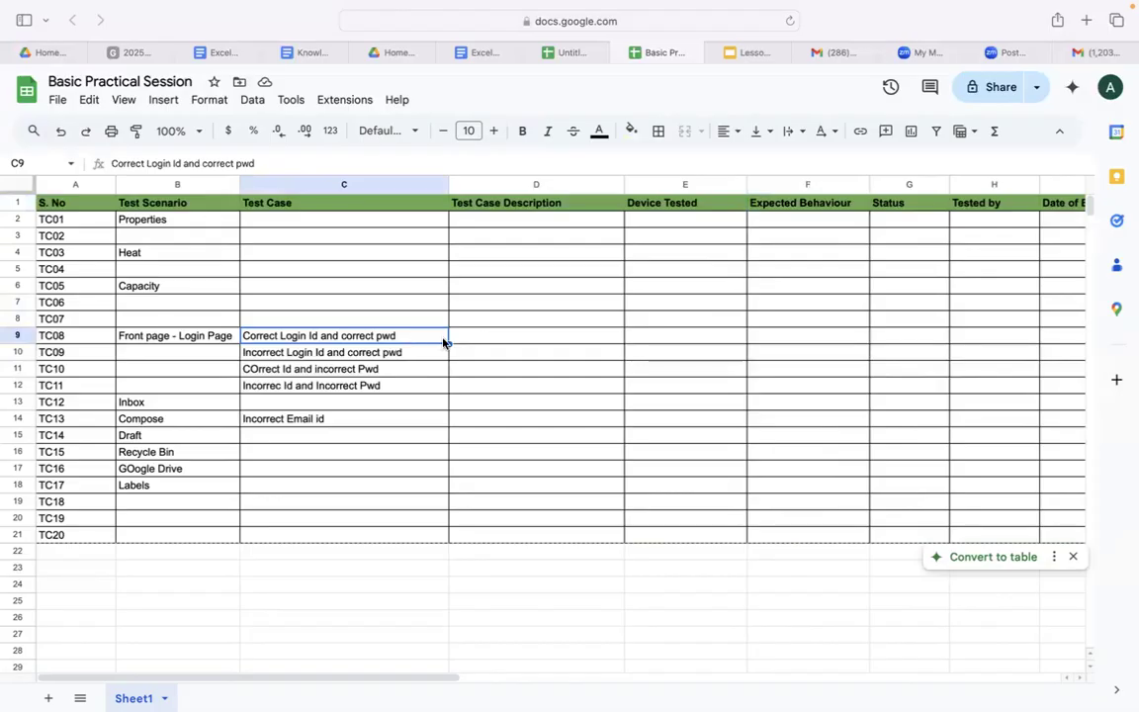
Enter "To enter the corret id and correct pwd see if you can login" as the TC08 test case description in D9.
left_click(486, 343)
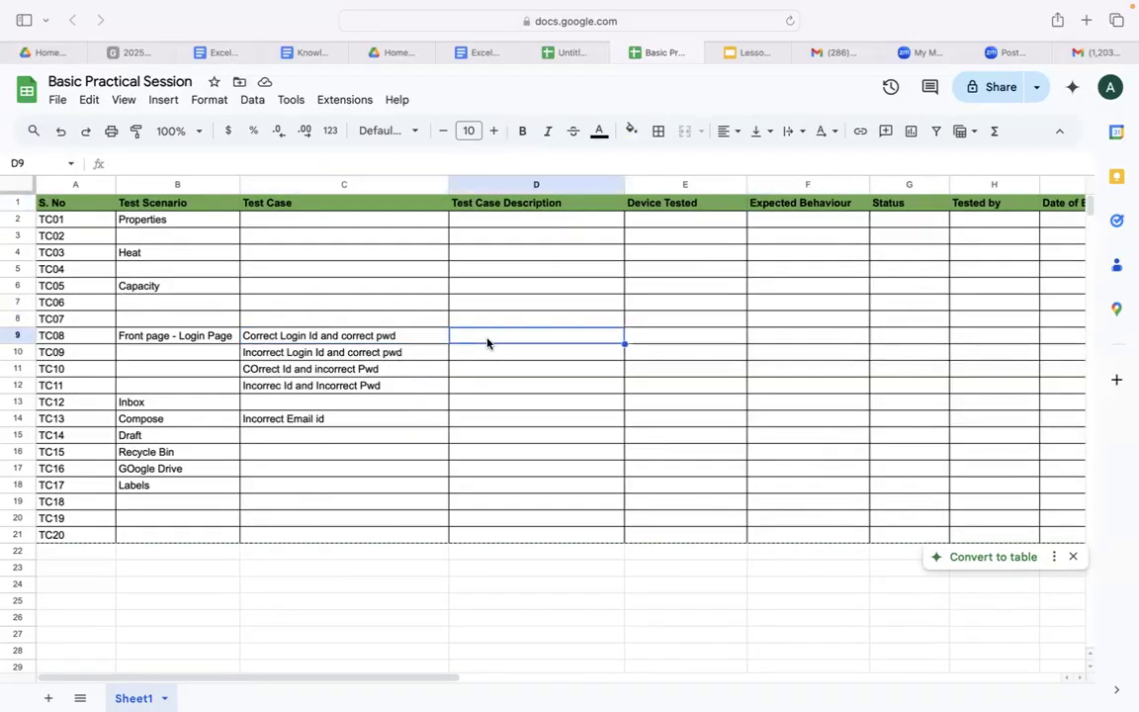
type("o enter the corret id and corre")
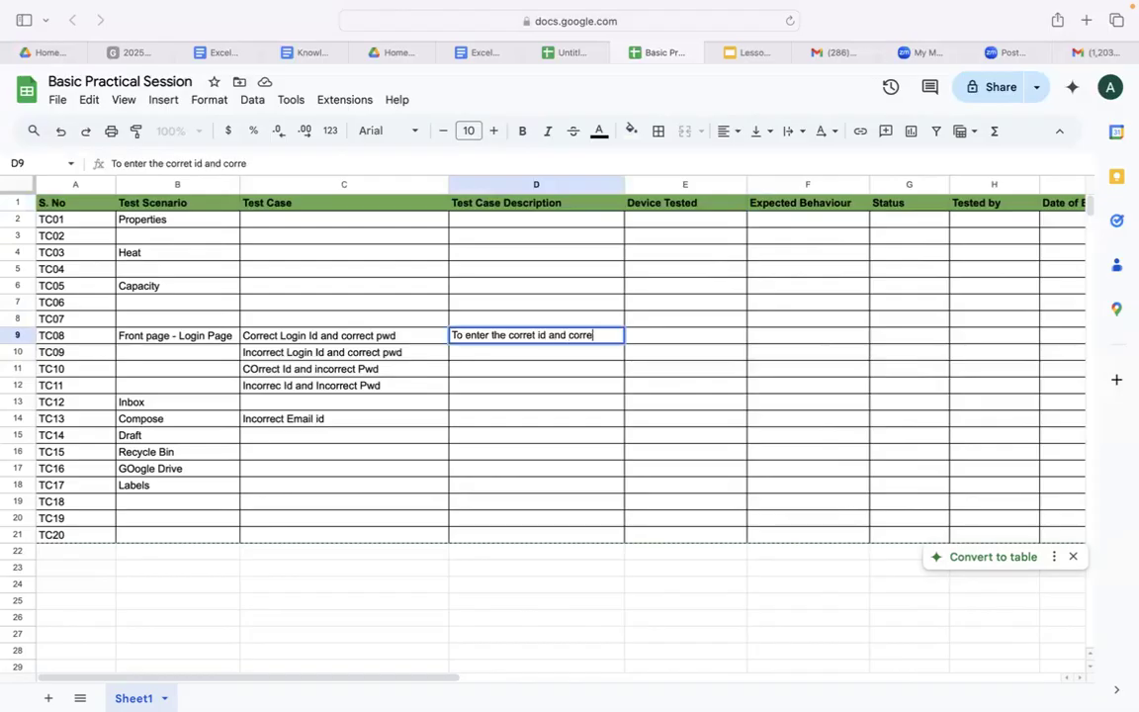
type("ct pwd see if you ca")
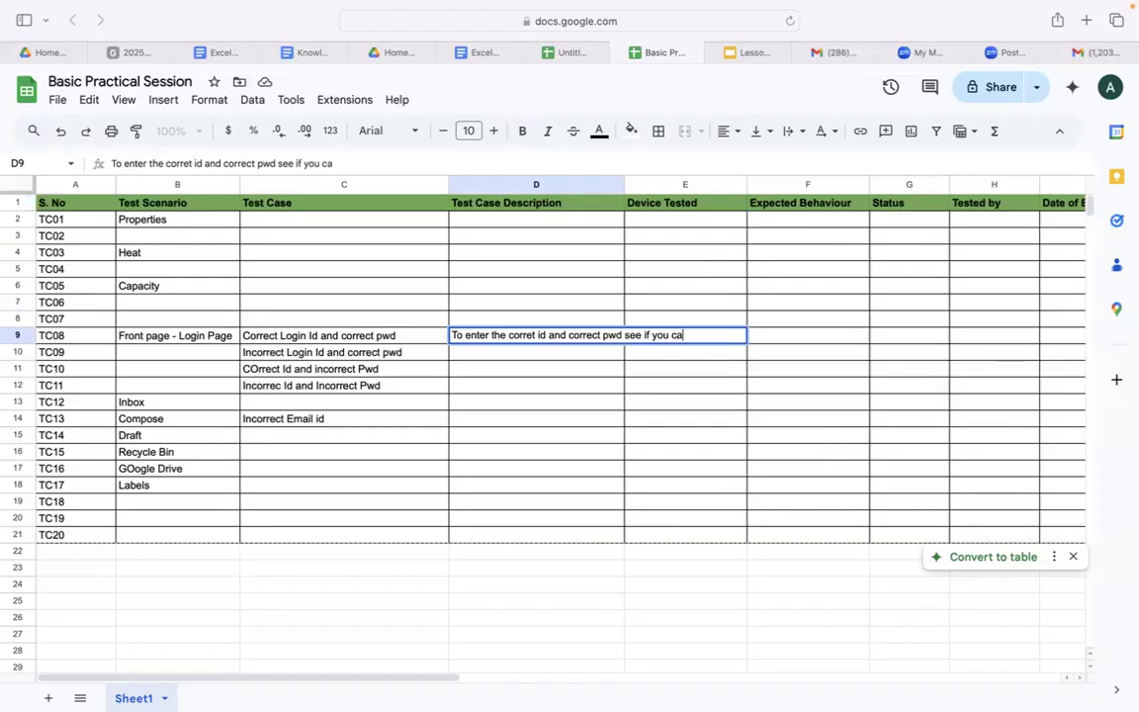
type("n login")
left_click(472, 437)
Wrap the text of the TC08 test case description in cell D9.
left_click(526, 335)
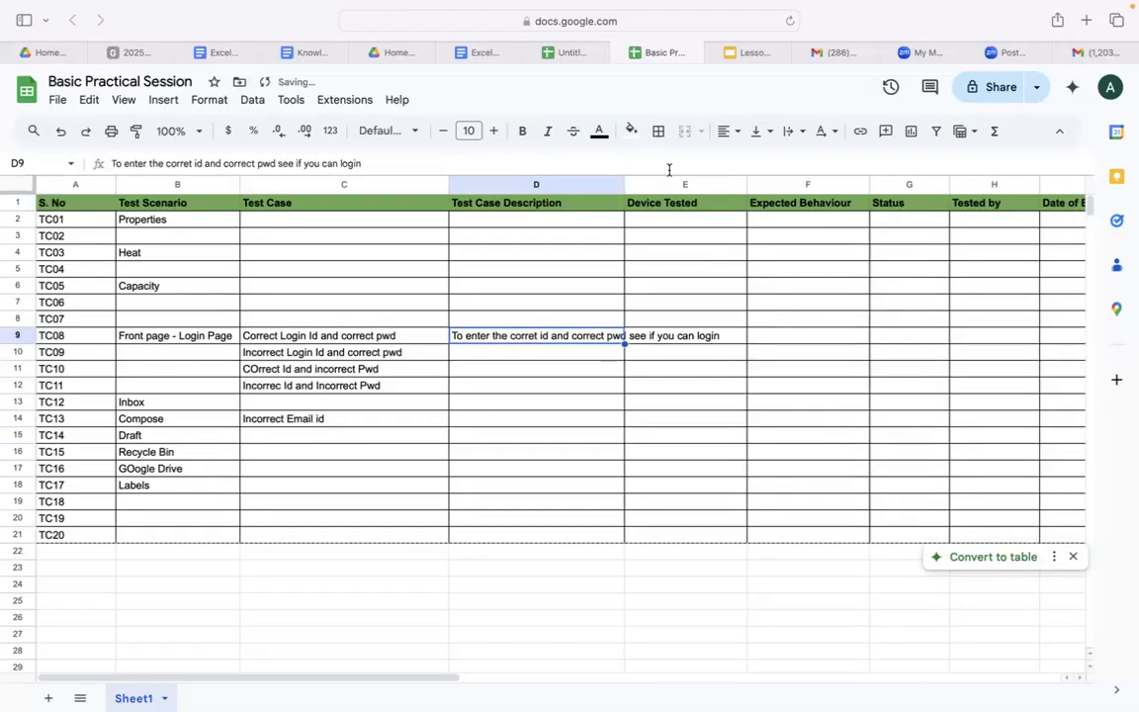
left_click(801, 131)
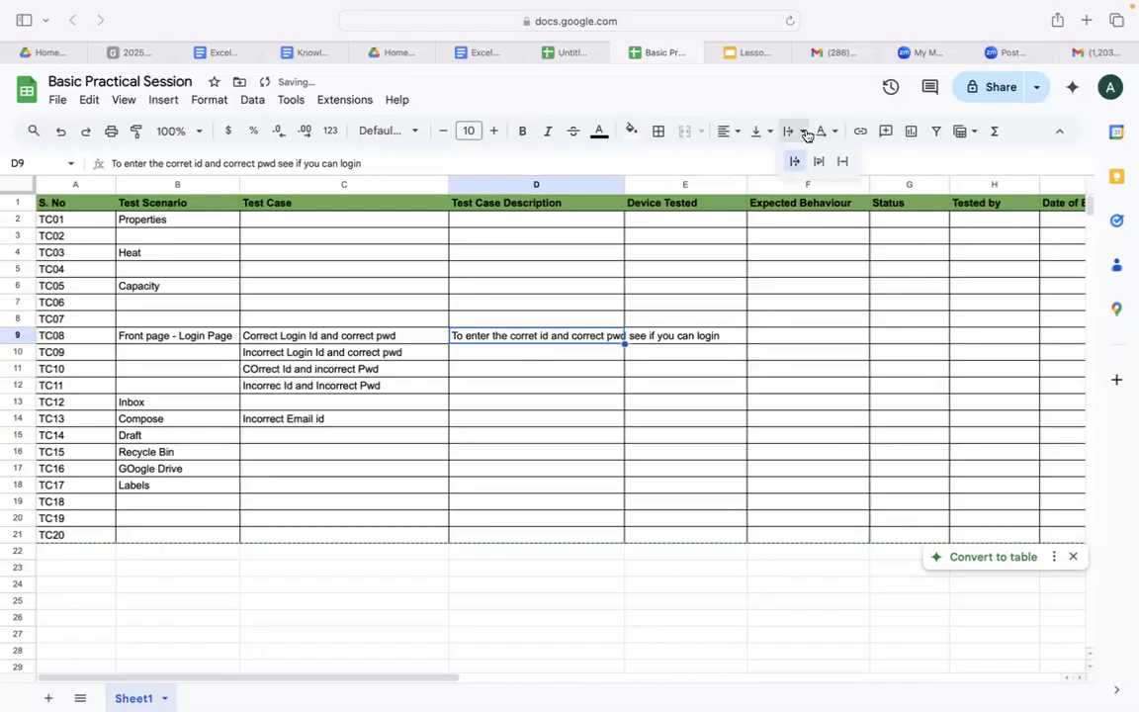
left_click(819, 165)
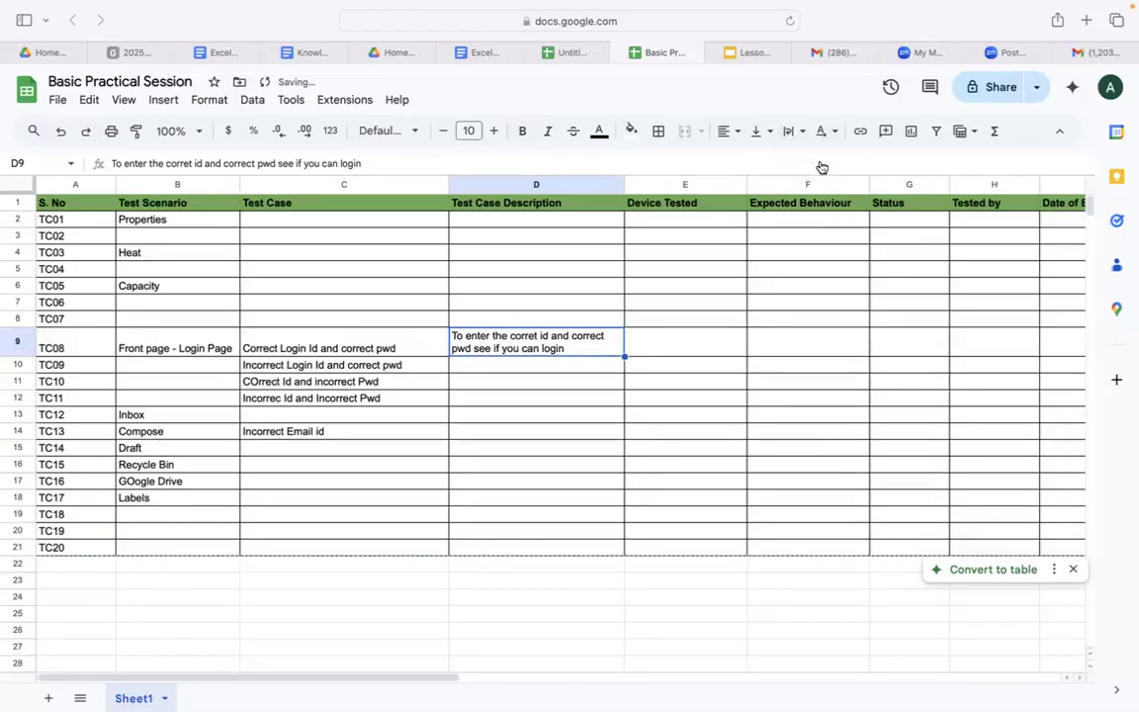
left_click(686, 420)
left_click(712, 206)
left_click(780, 206)
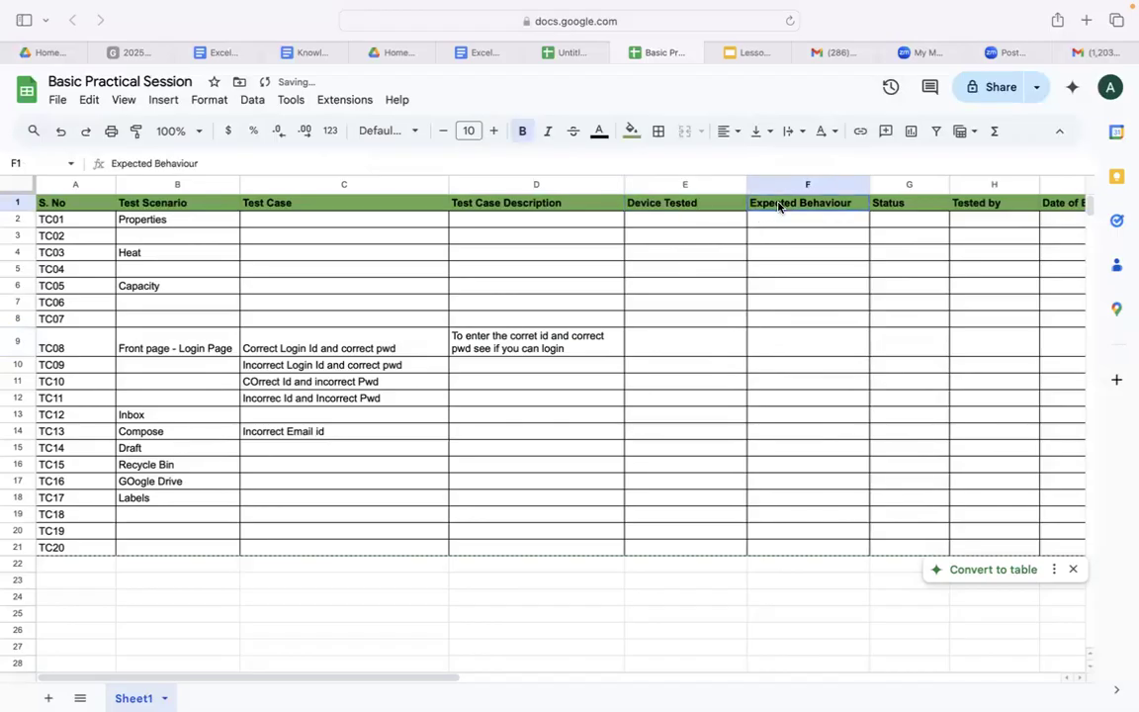
Enter "Should be able to login" as the expected behaviour for TC08 in cell F9.
left_click(598, 347)
left_click(773, 336)
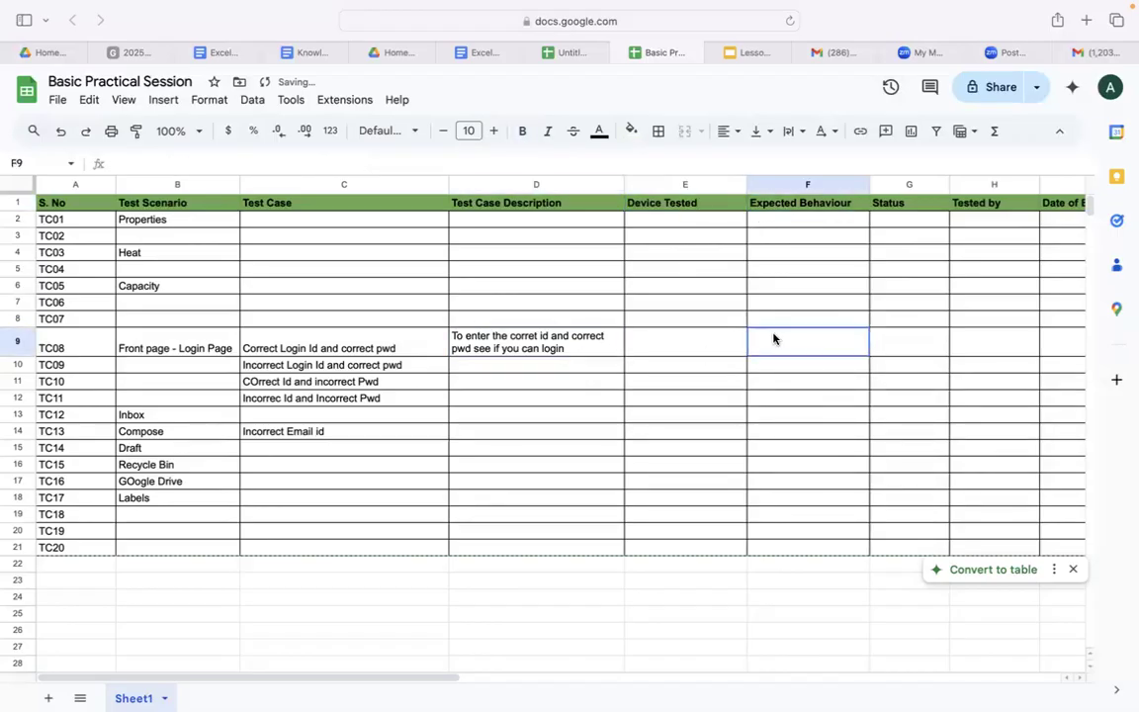
type("Should ")
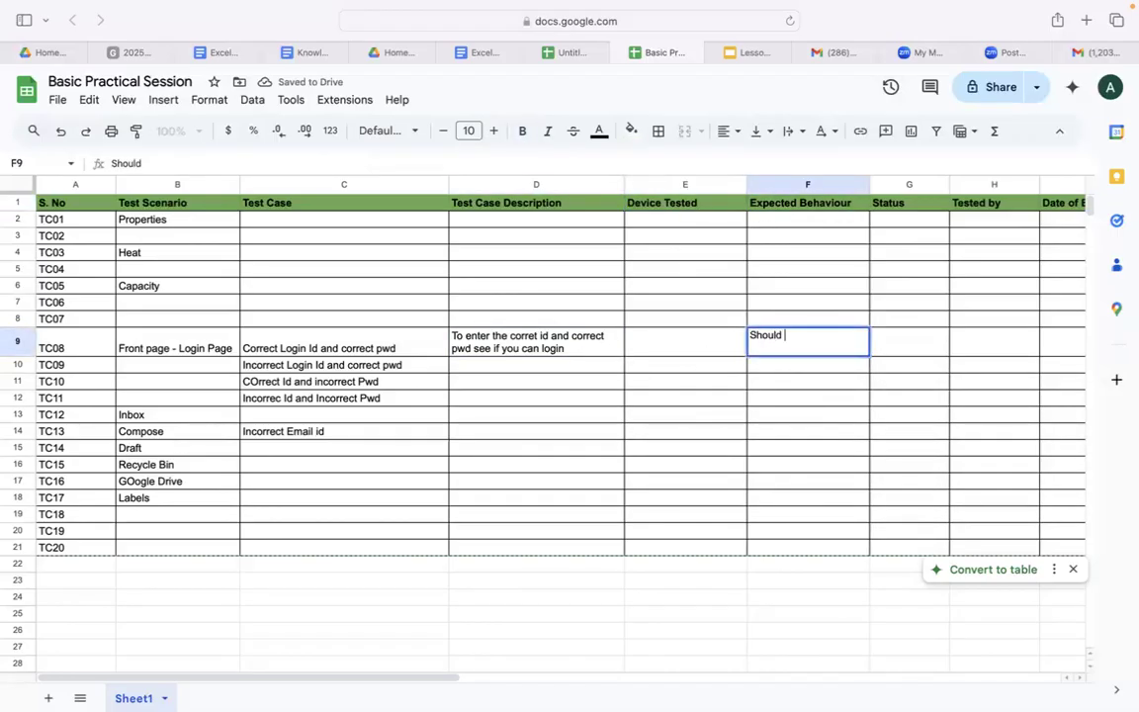
type("be able to ")
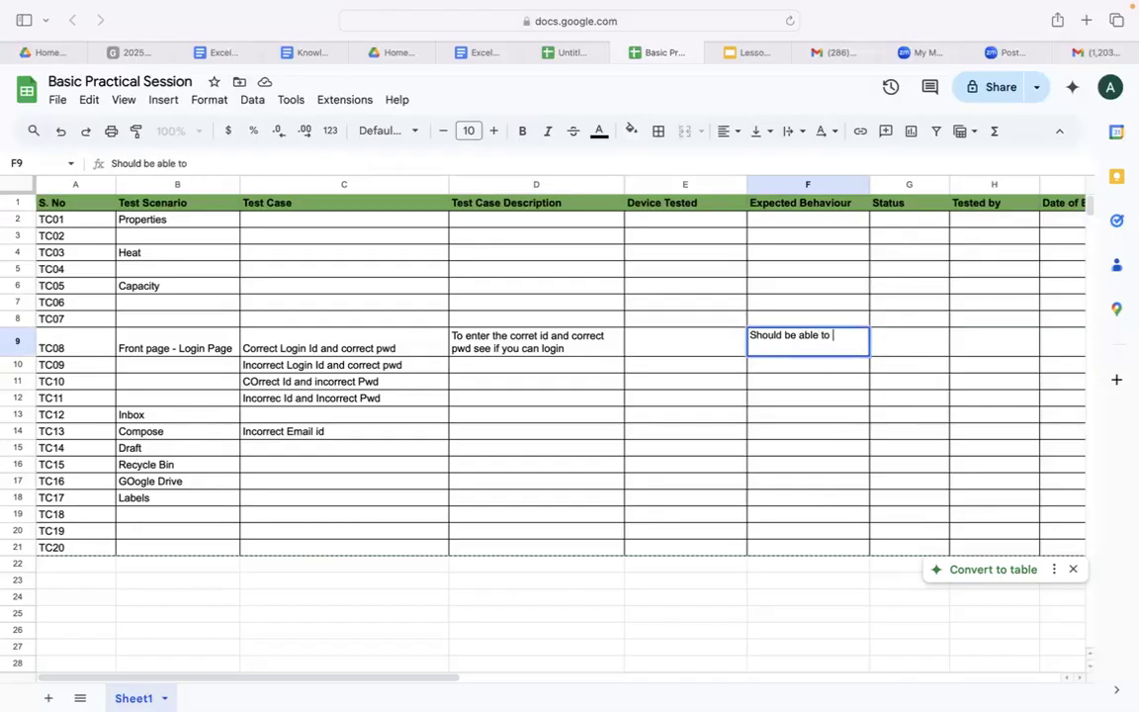
type("login")
left_click(783, 432)
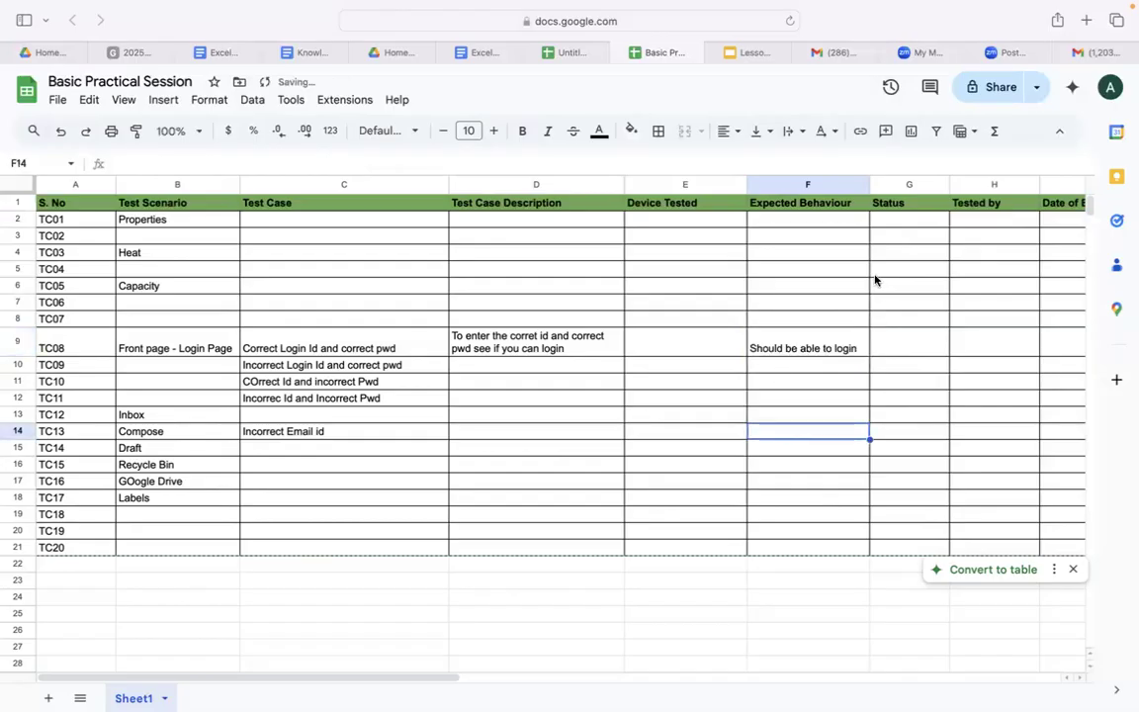
Enter "Pass" as the status of TC08 in cell G9.
left_click(891, 218)
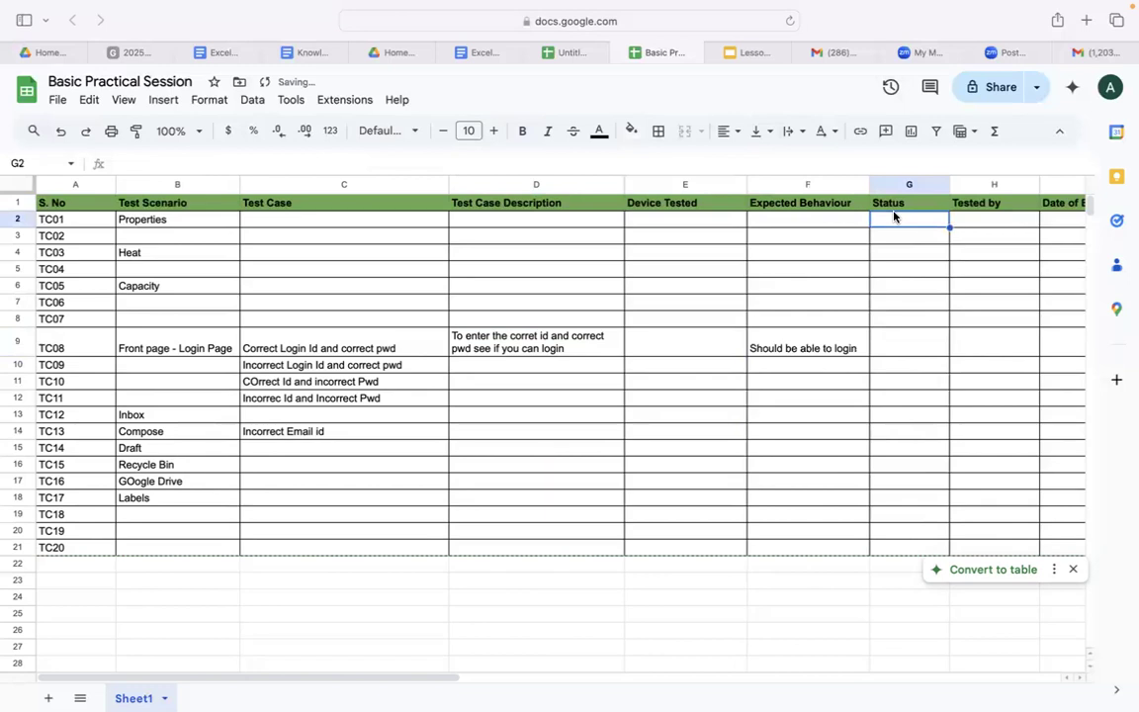
left_click(891, 342)
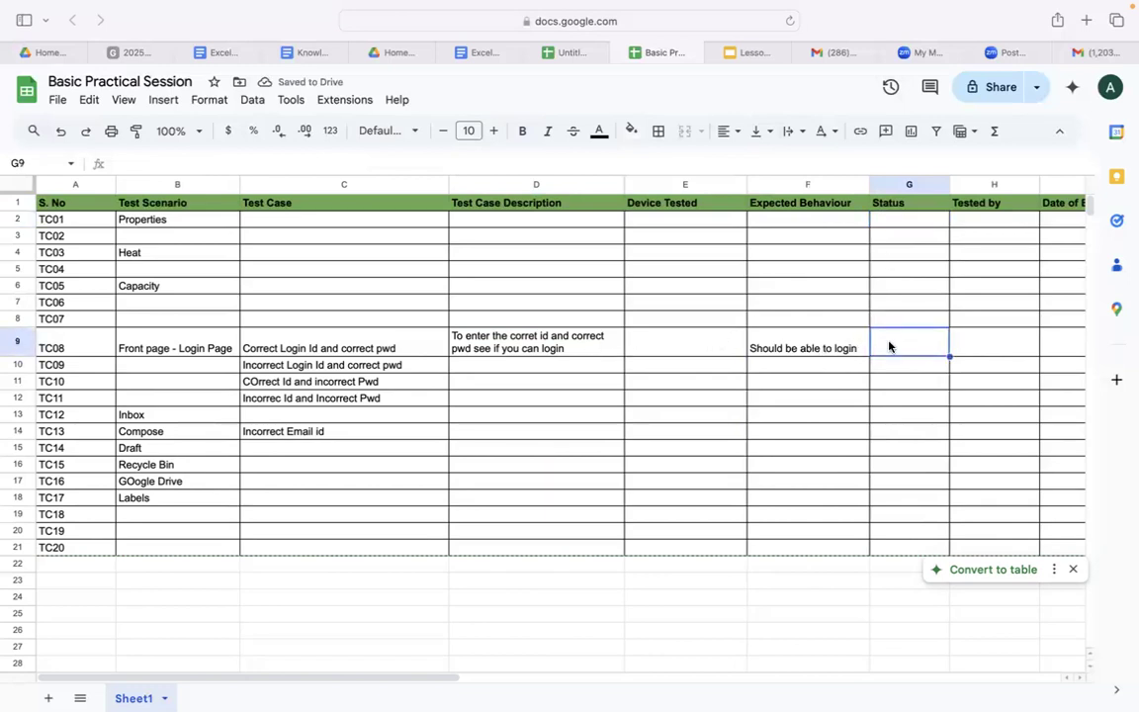
type("Pass")
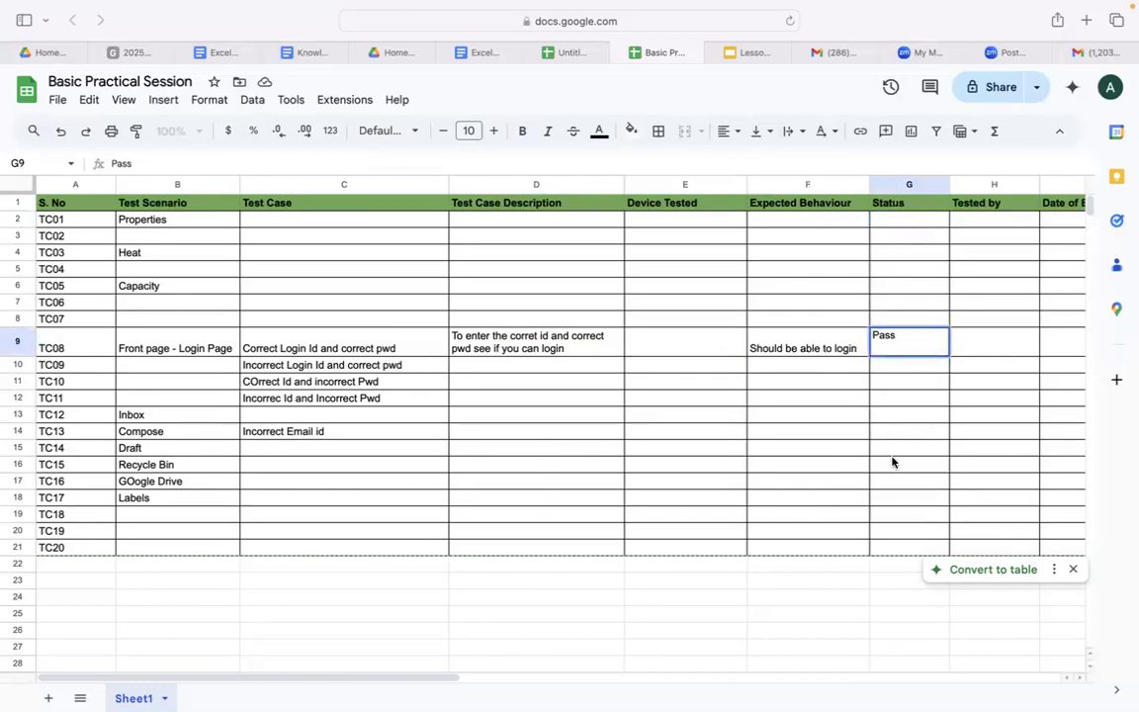
left_click(891, 461)
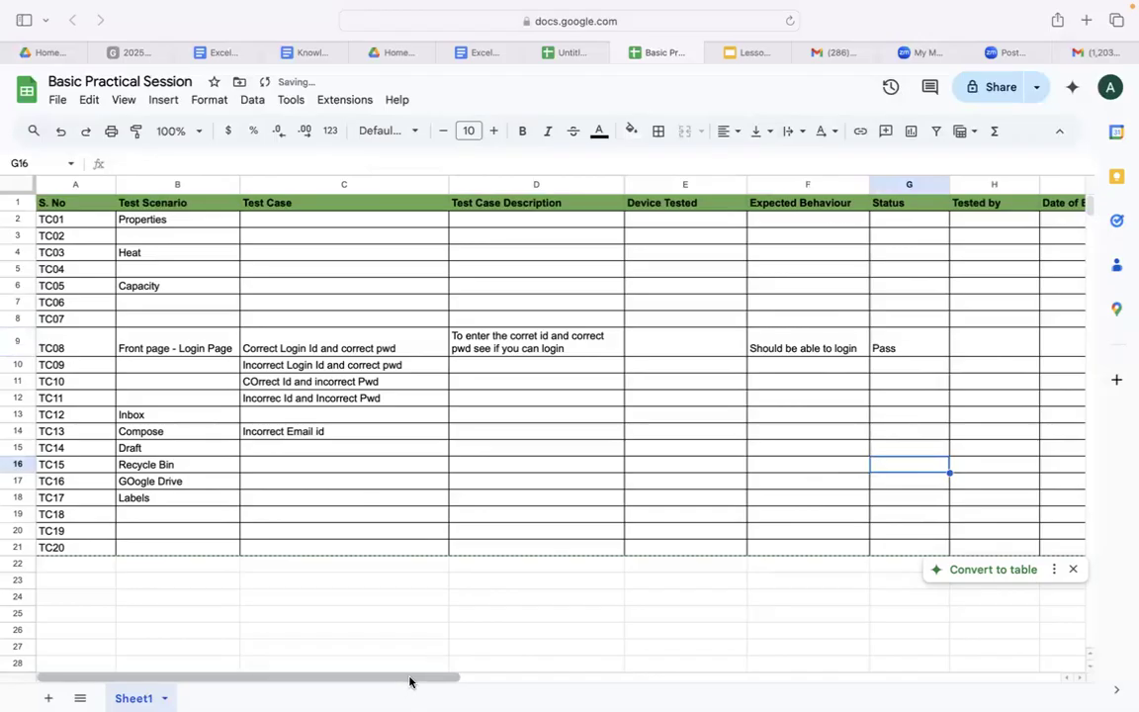
Insert a column directly after Status and give it the header "Test Steps" in H1.
left_click_drag(422, 681, 447, 681)
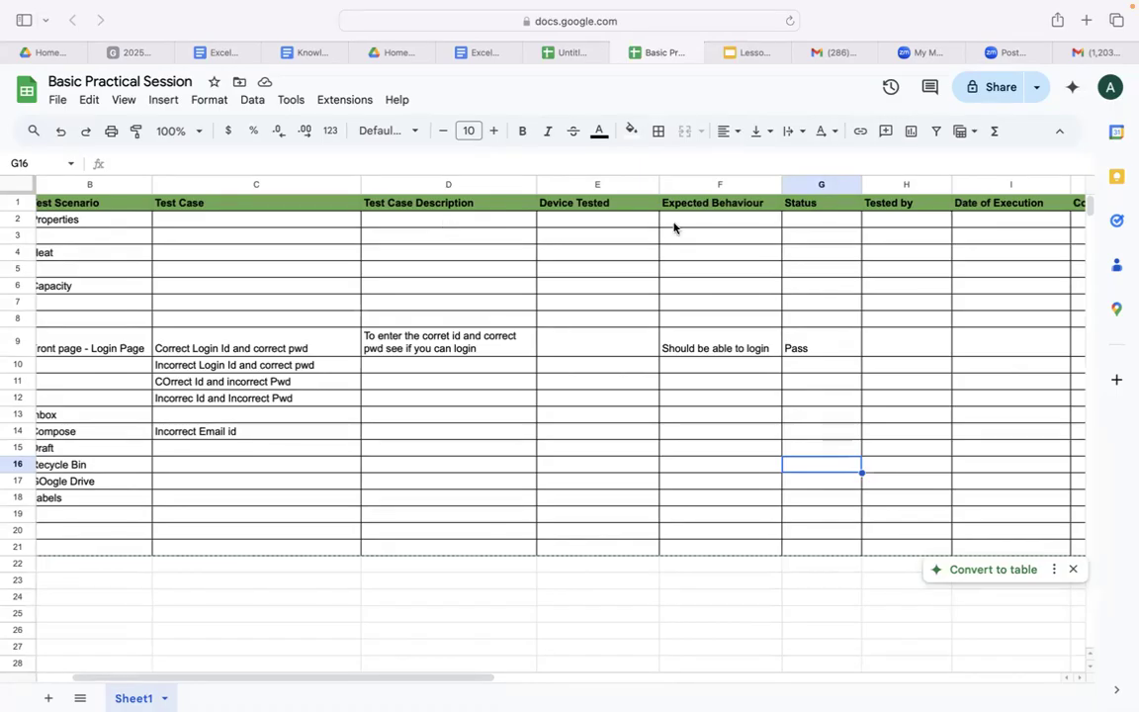
left_click(175, 104)
mouse_move(234, 181)
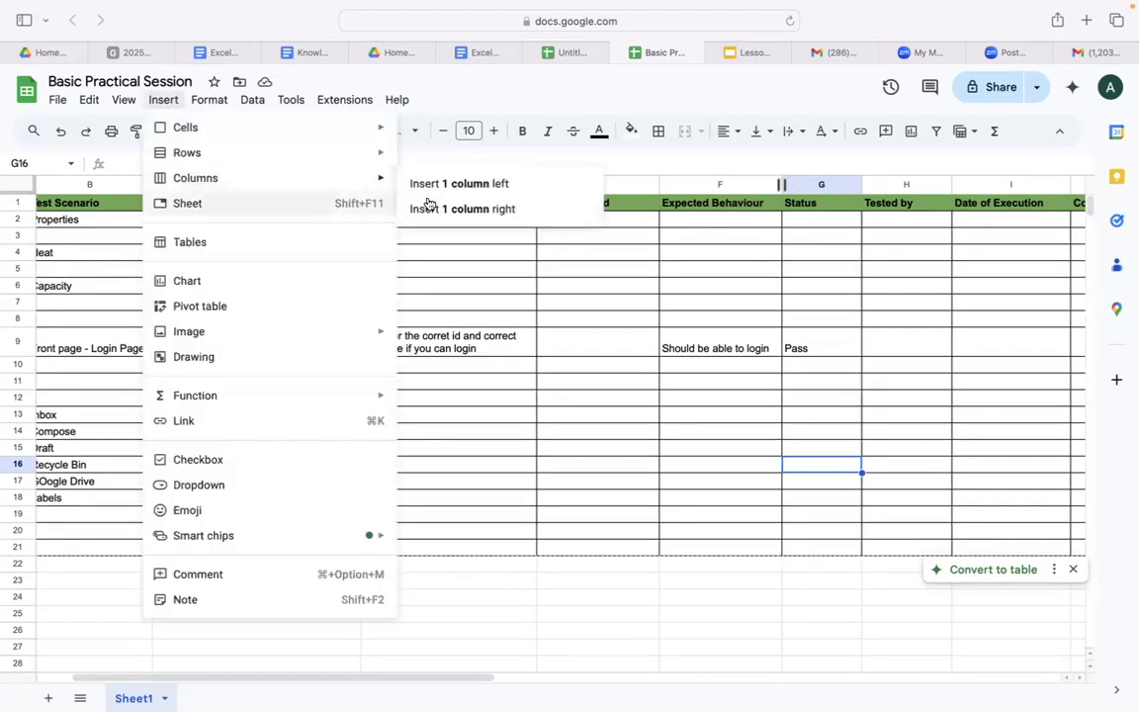
left_click(464, 211)
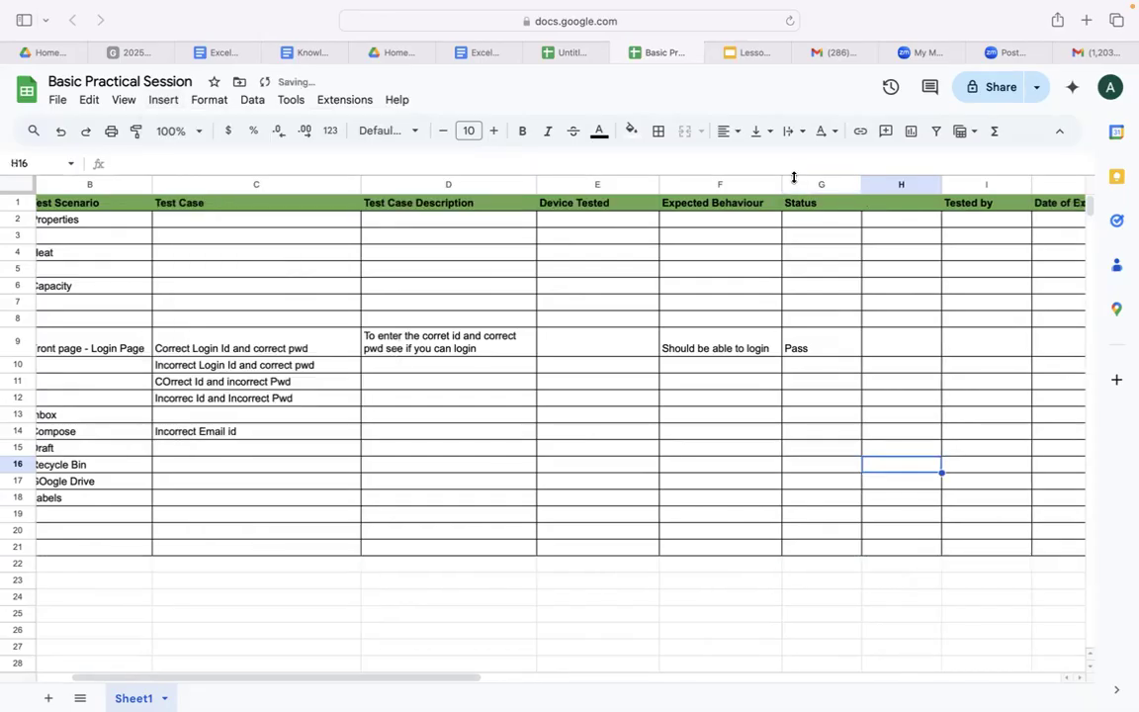
left_click(885, 200)
type("Test")
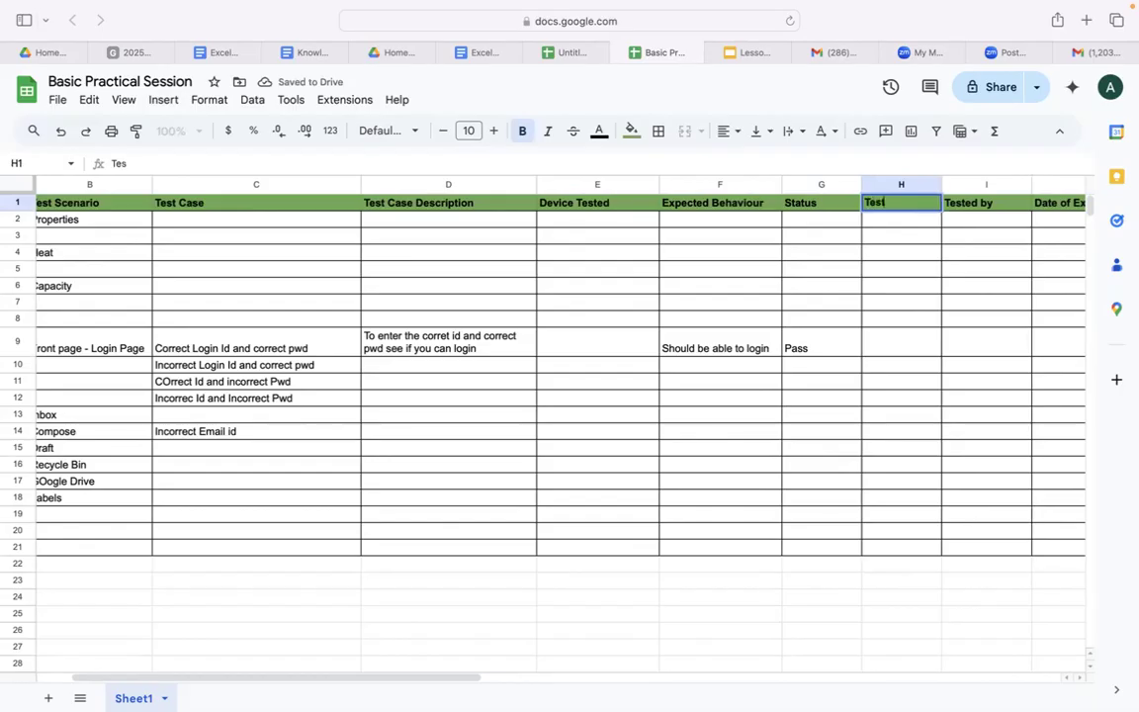
type(" Steps")
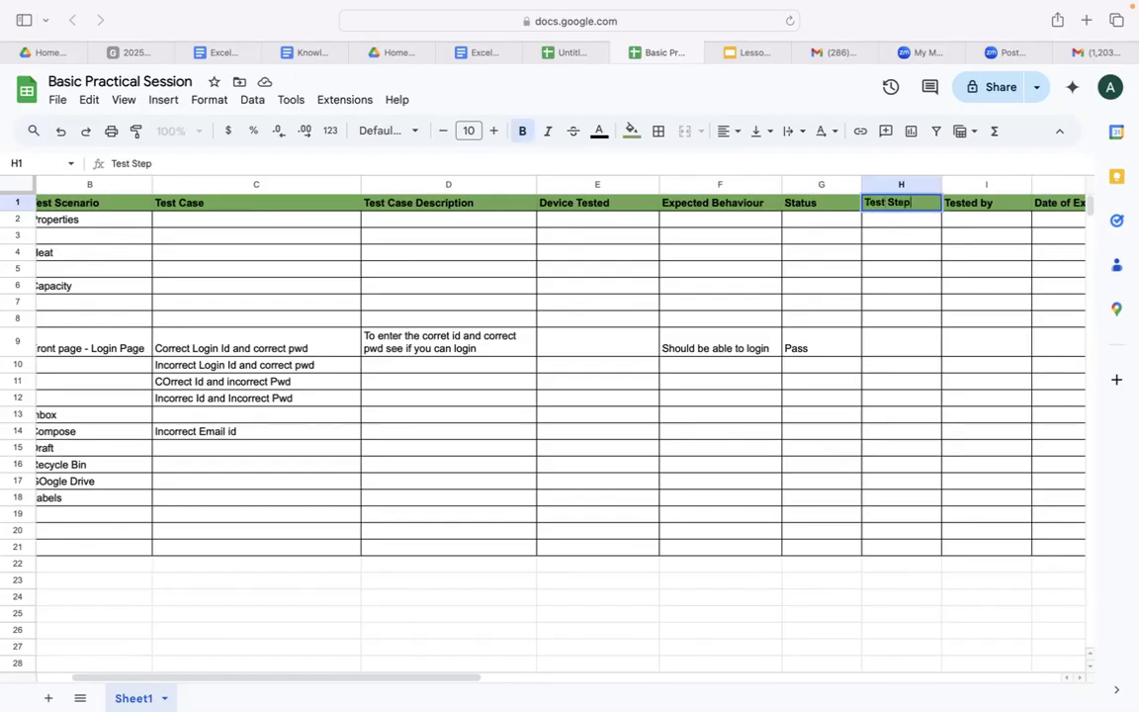
left_click(907, 379)
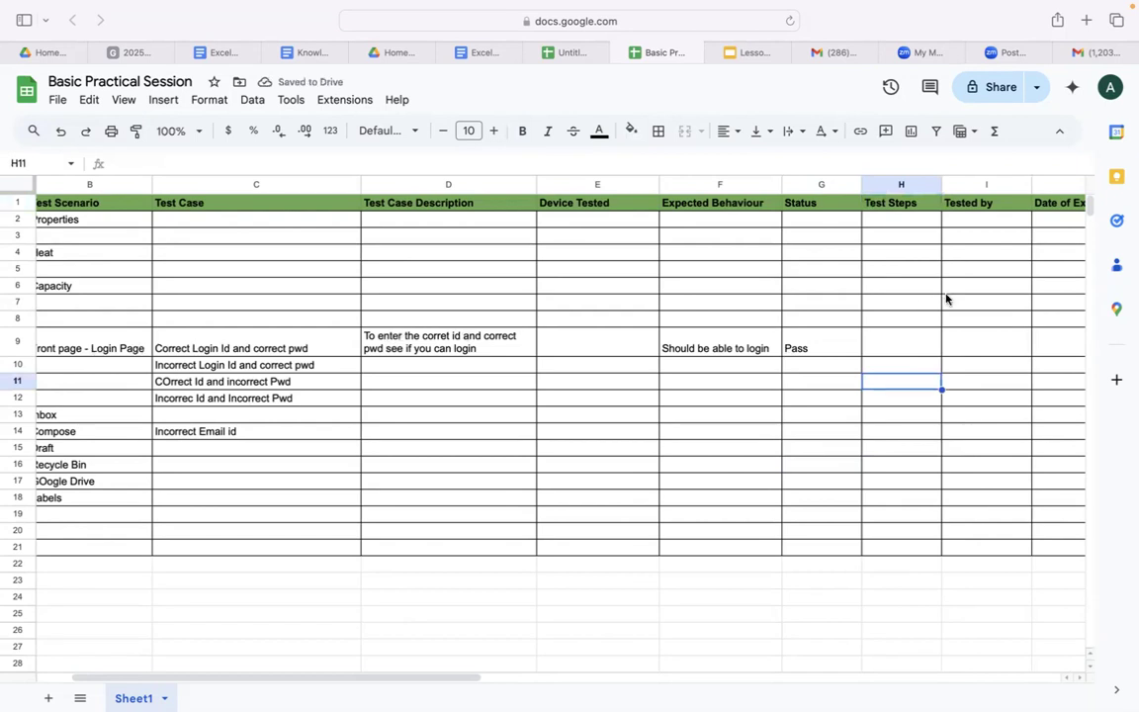
Enter "1, Open Gamil.com" and "2. Enter correct ID in login" on two lines in H9 and widen column H to fit.
left_click(892, 346)
type("1, Open")
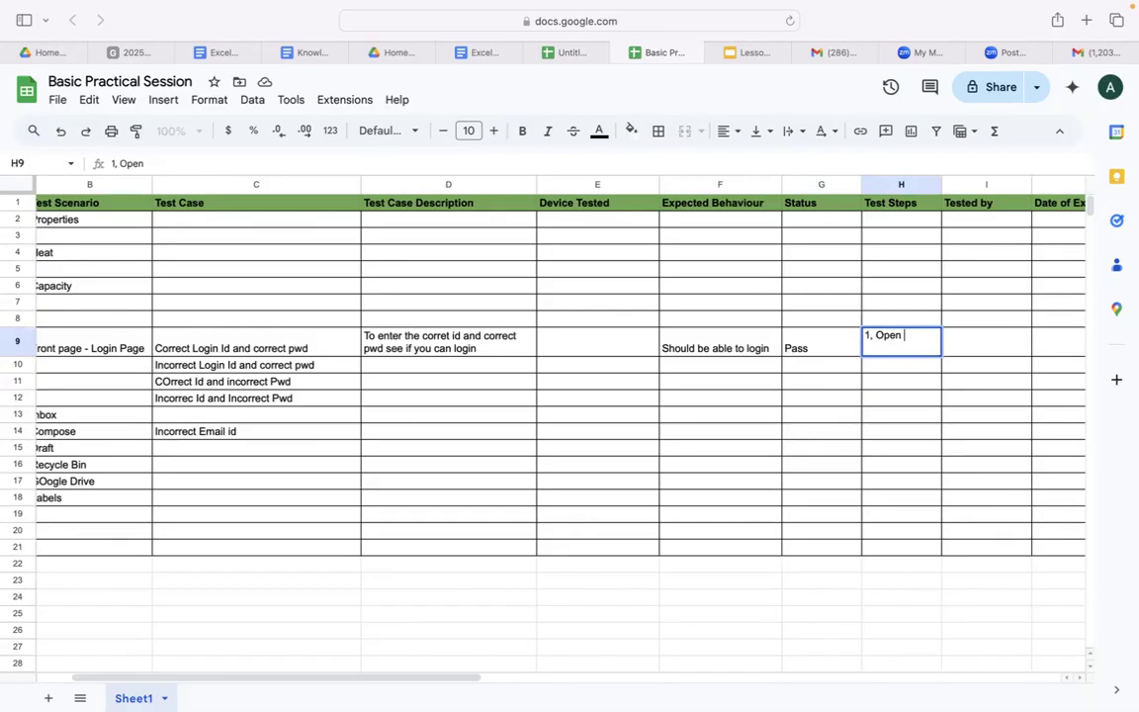
type(" Gamil.com")
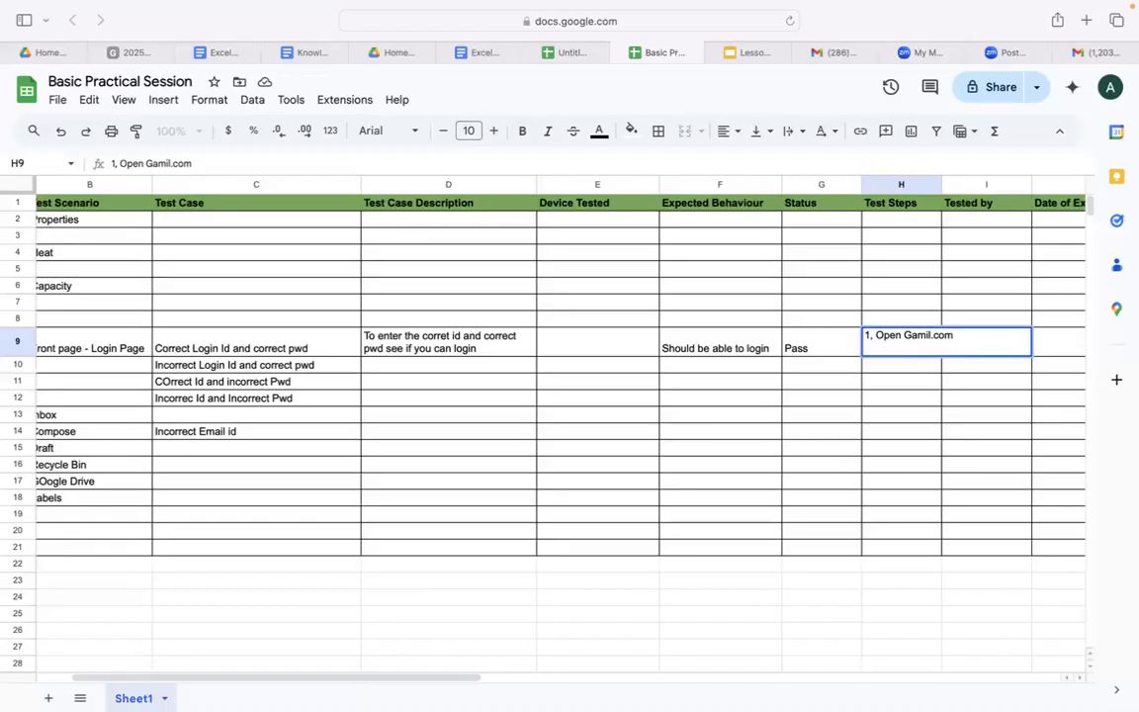
key("alt+Return")
type("2.")
type("ENte")
key("BackSpace")
key("BackSpace")
key("BackSpace")
type("nter correct ID in login")
left_click(898, 395)
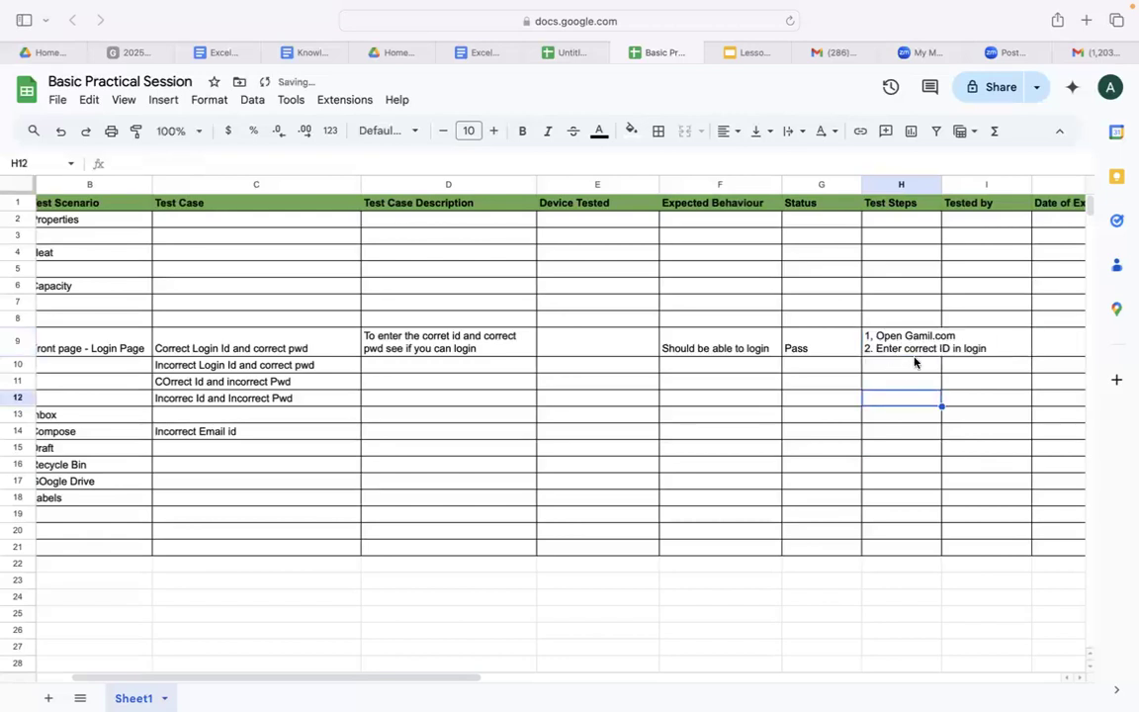
left_click_drag(942, 185, 994, 185)
left_click(920, 208)
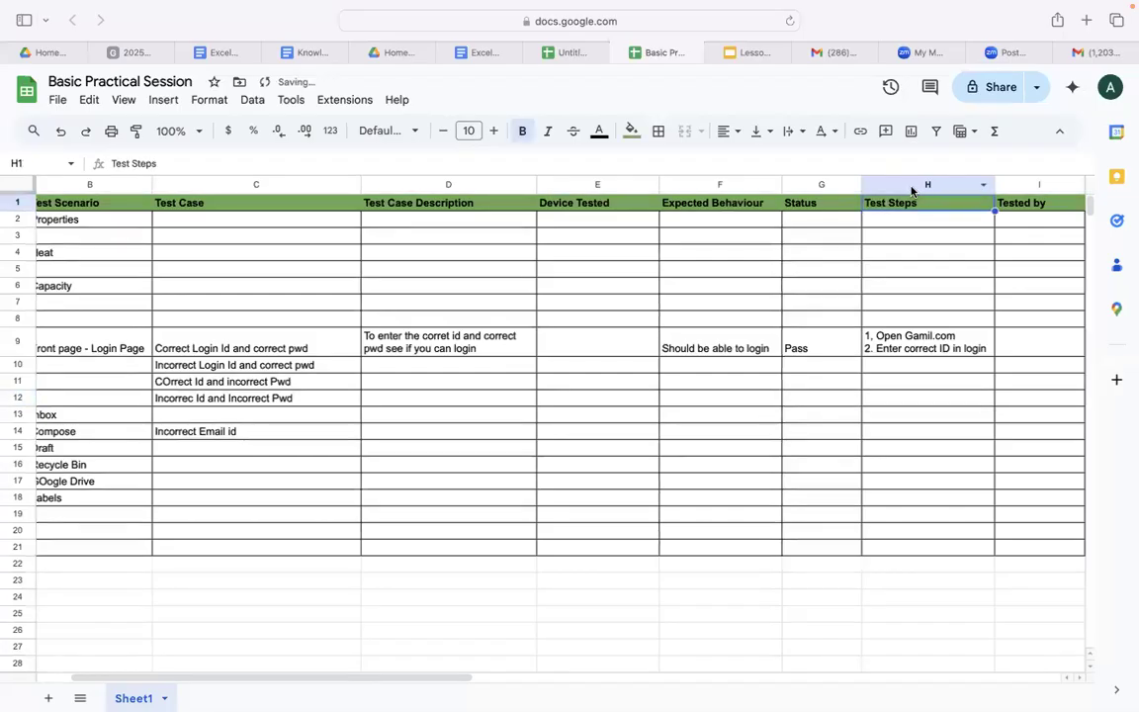
Delete the entire Test Steps column H.
left_click(909, 185)
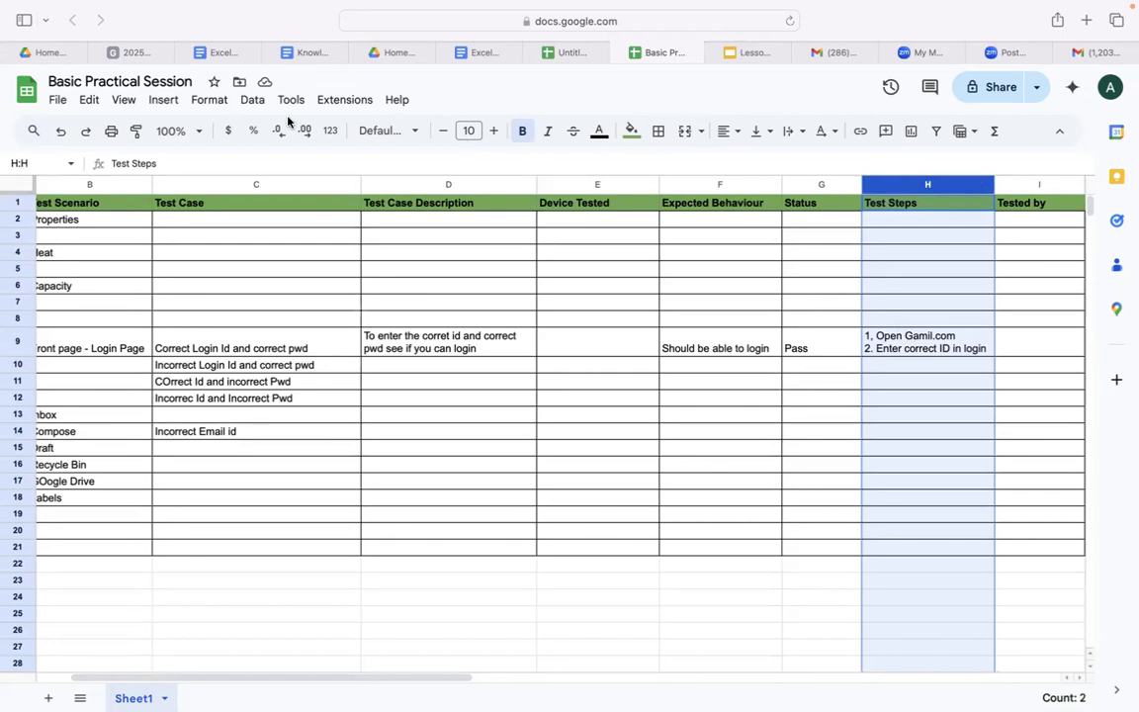
left_click(174, 103)
mouse_move(196, 177)
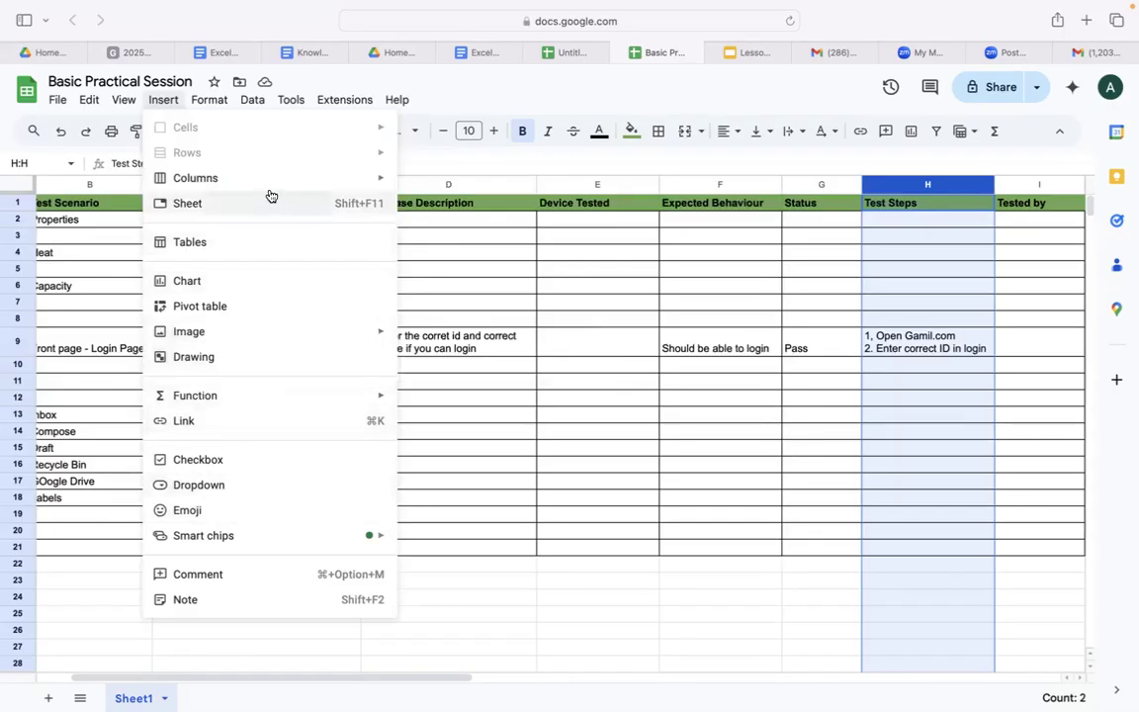
mouse_move(95, 104)
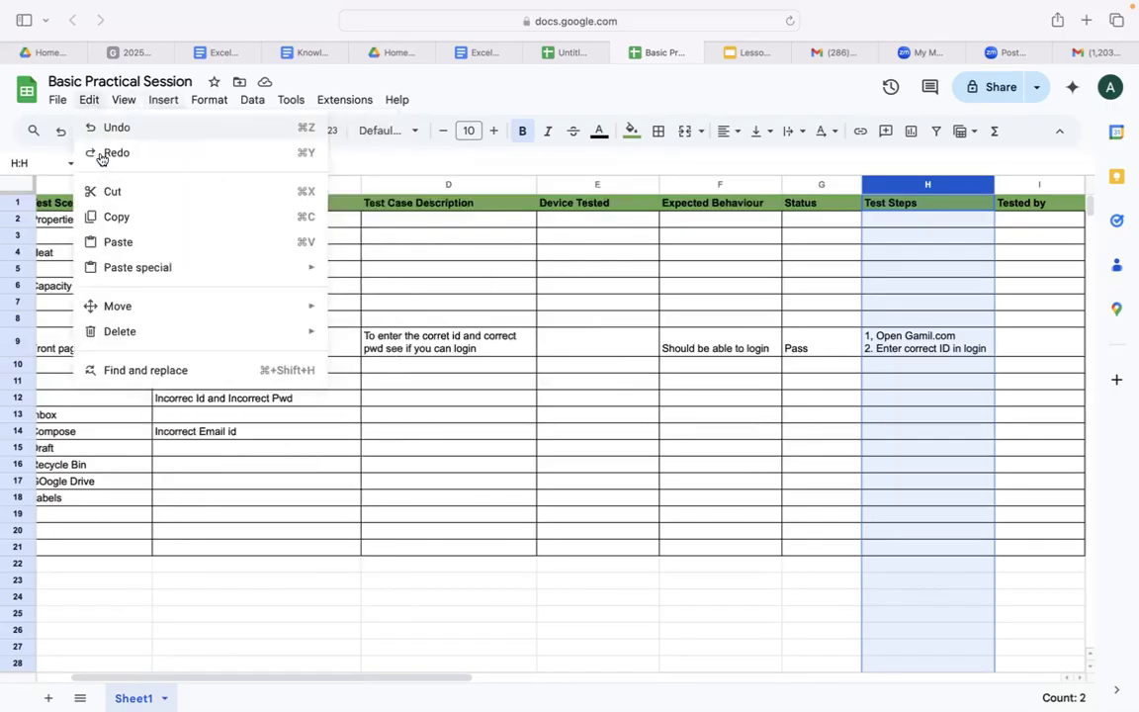
mouse_move(133, 338)
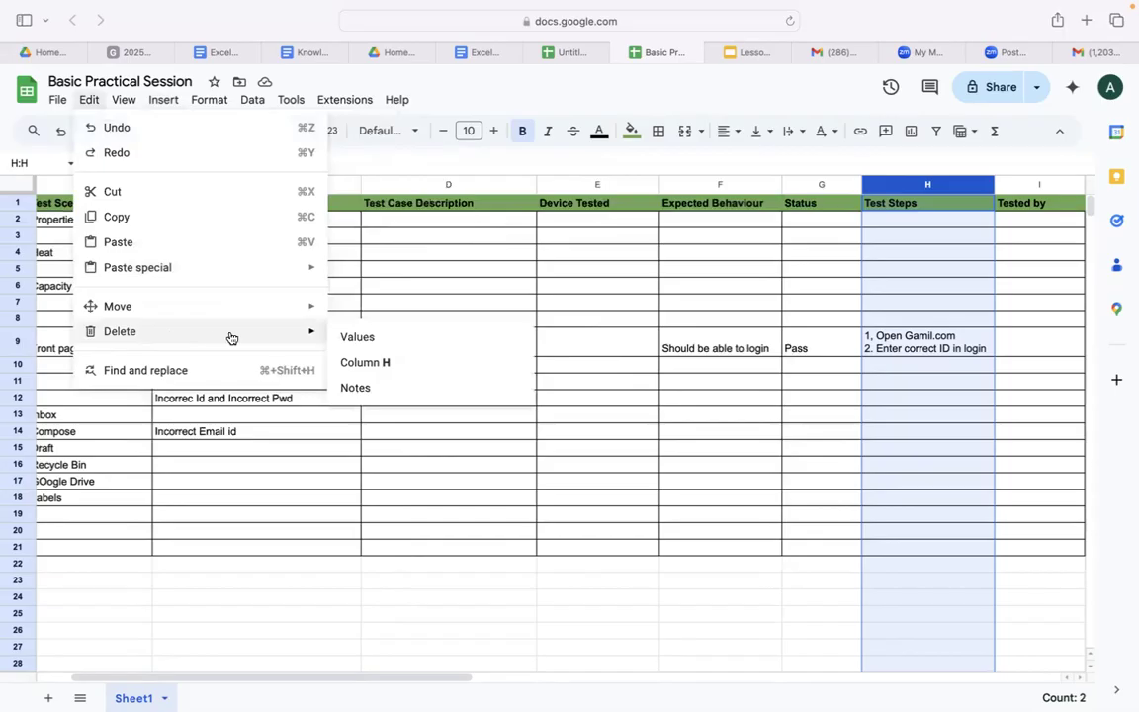
left_click(368, 363)
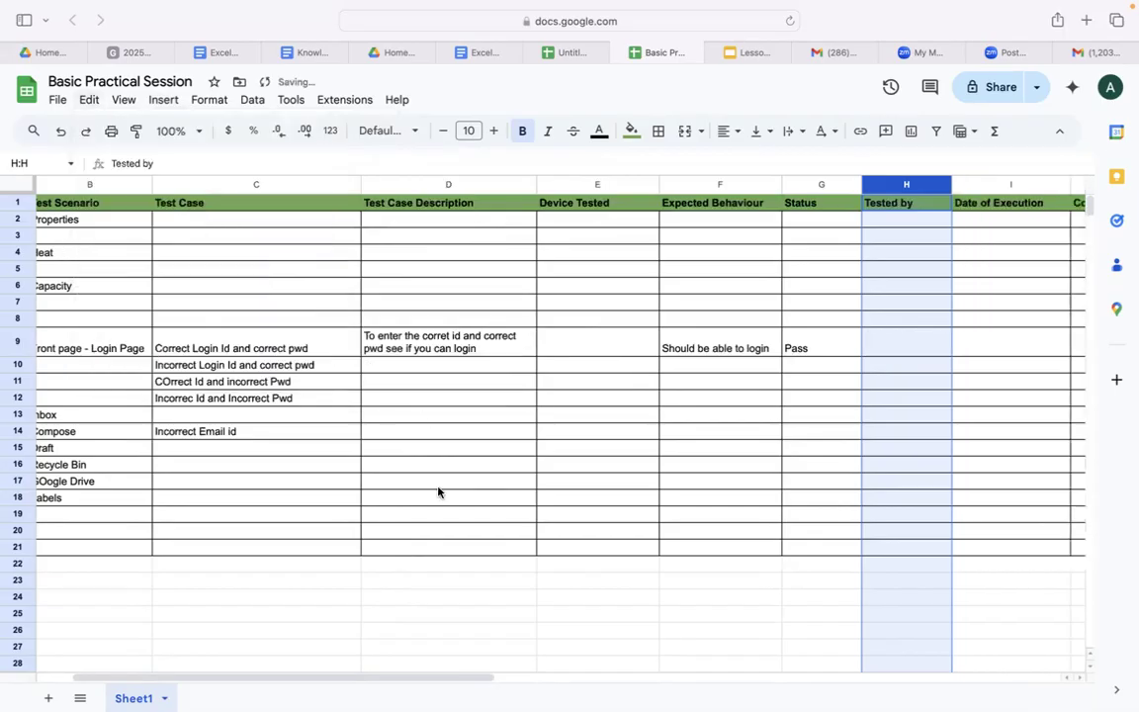
left_click(389, 583)
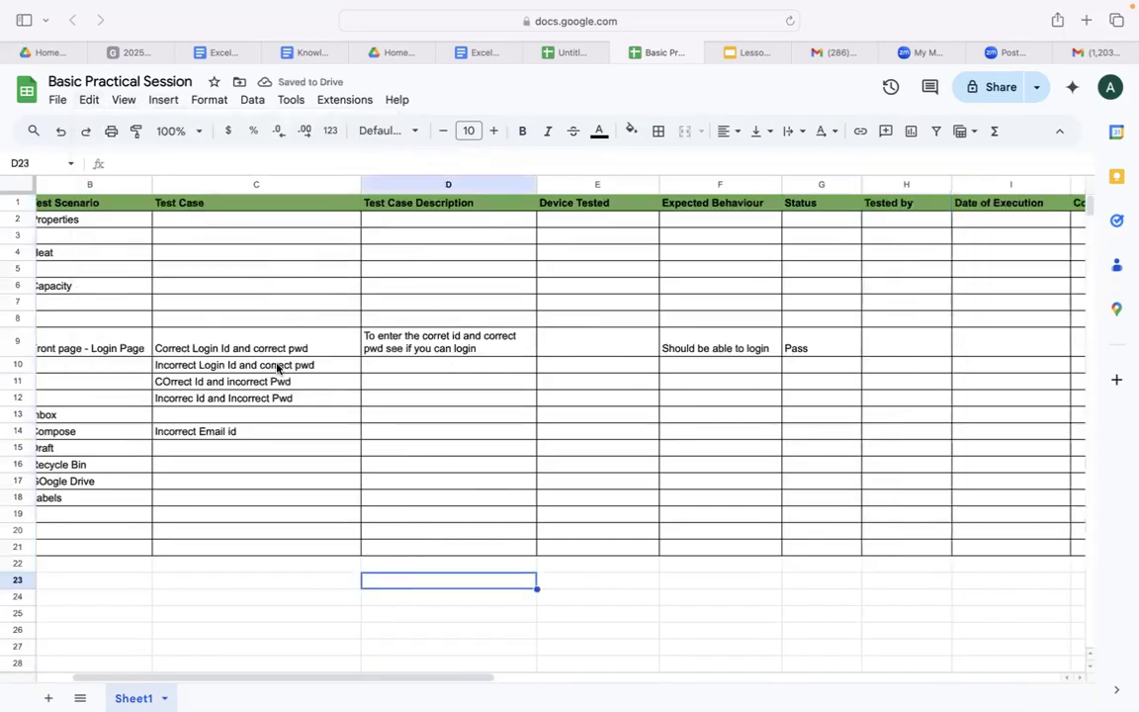
left_click(726, 185)
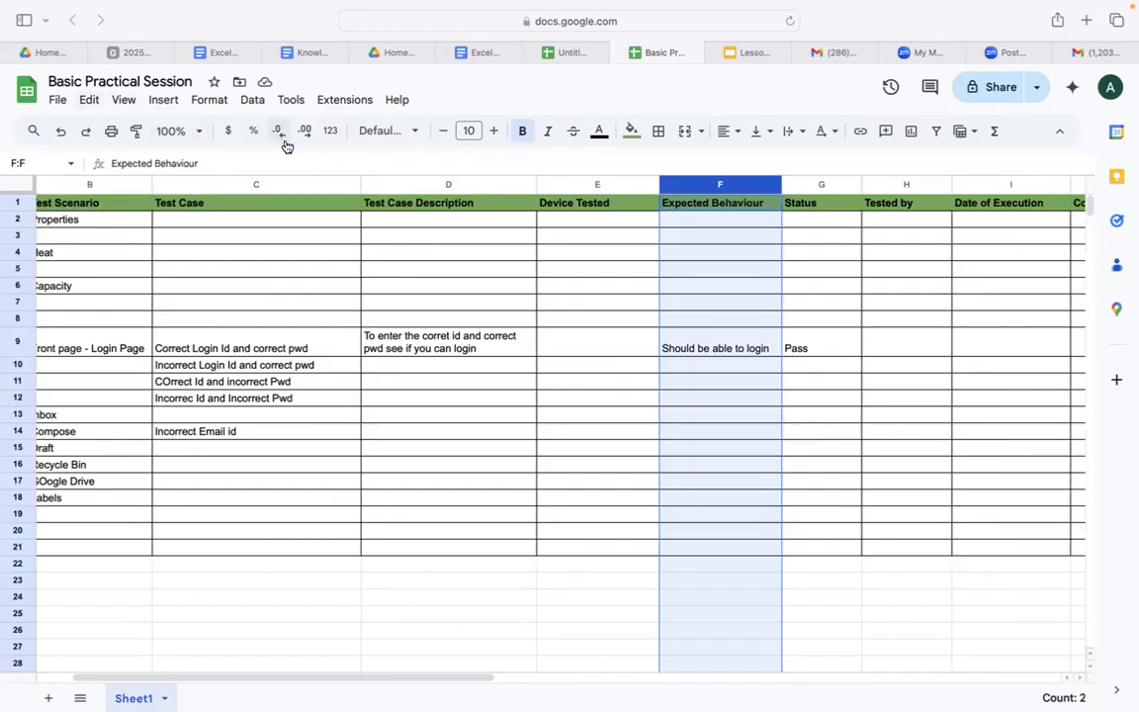
left_click(302, 164)
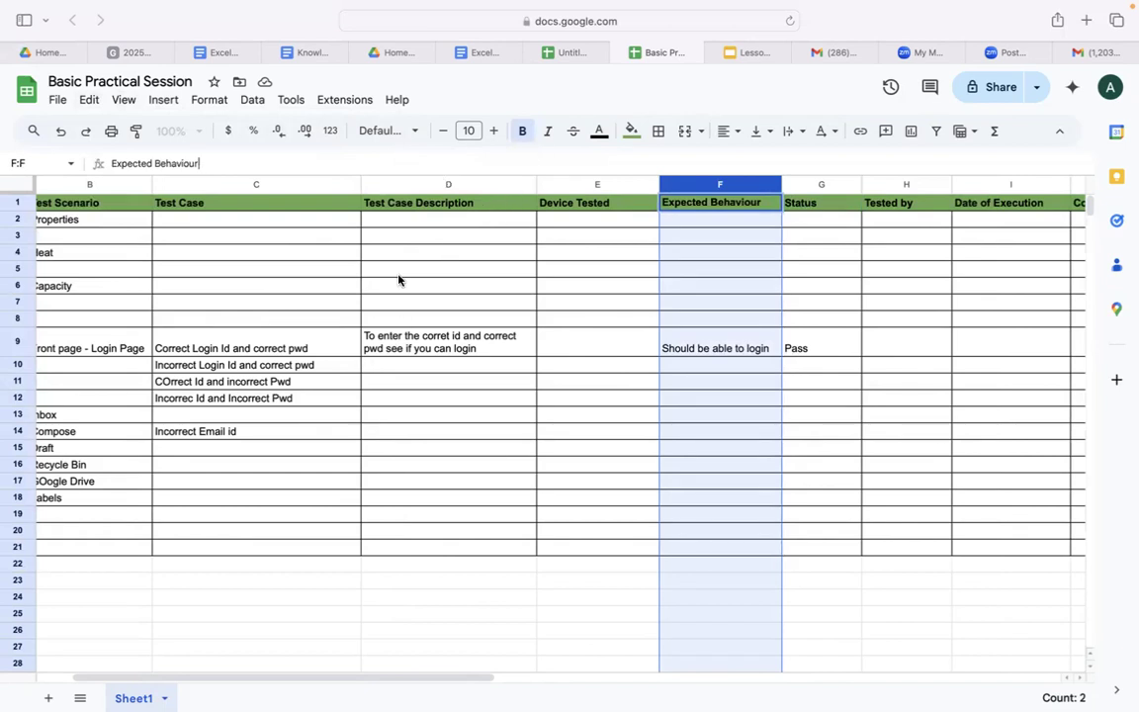
mouse_move(148, 709)
left_click(427, 521)
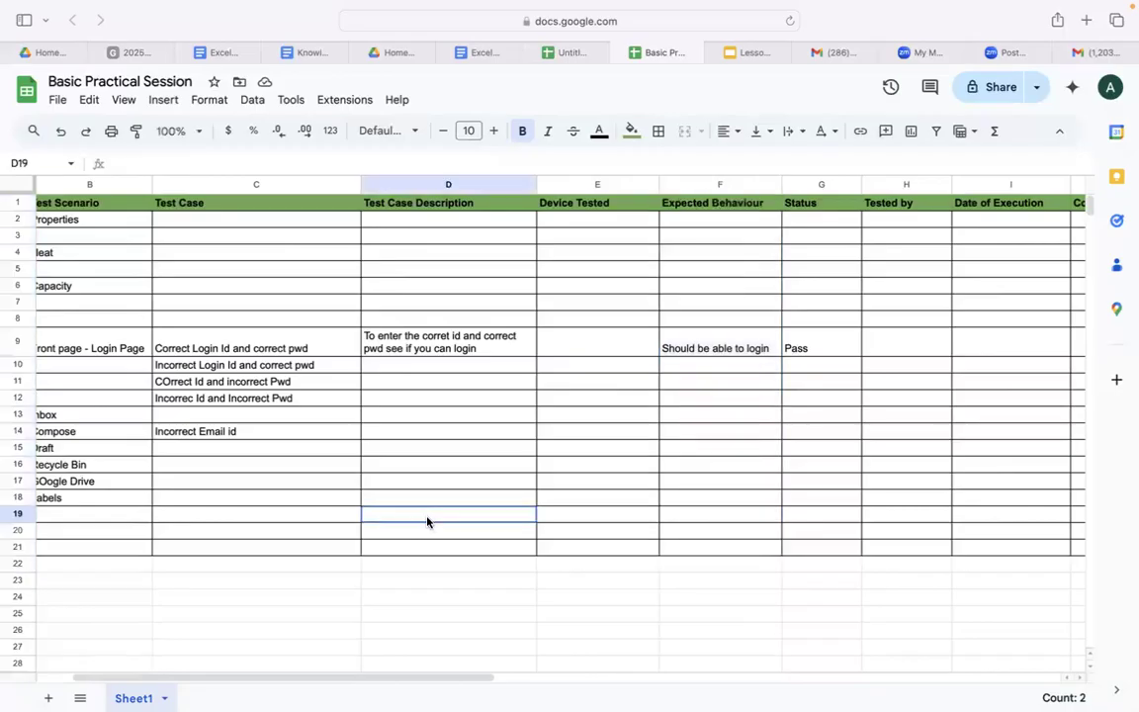
Enter the note "snipping Tool" in cell D23 below the test case table.
left_click(404, 587)
type("snippi")
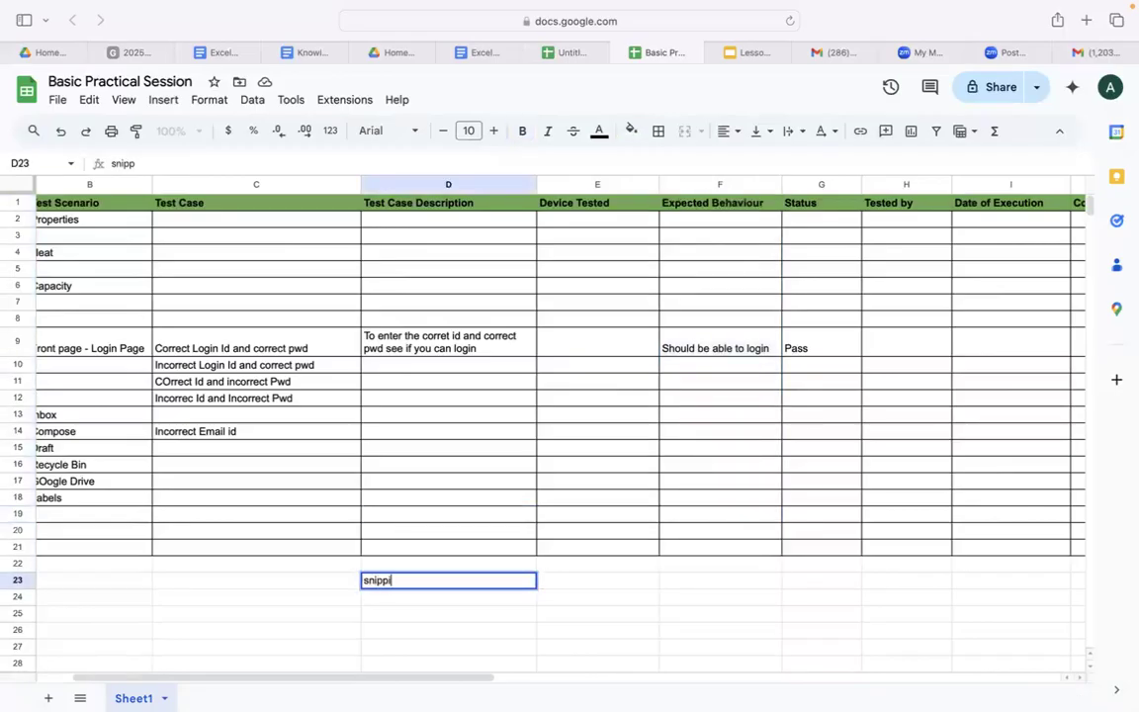
type("ng Tool")
left_click(398, 651)
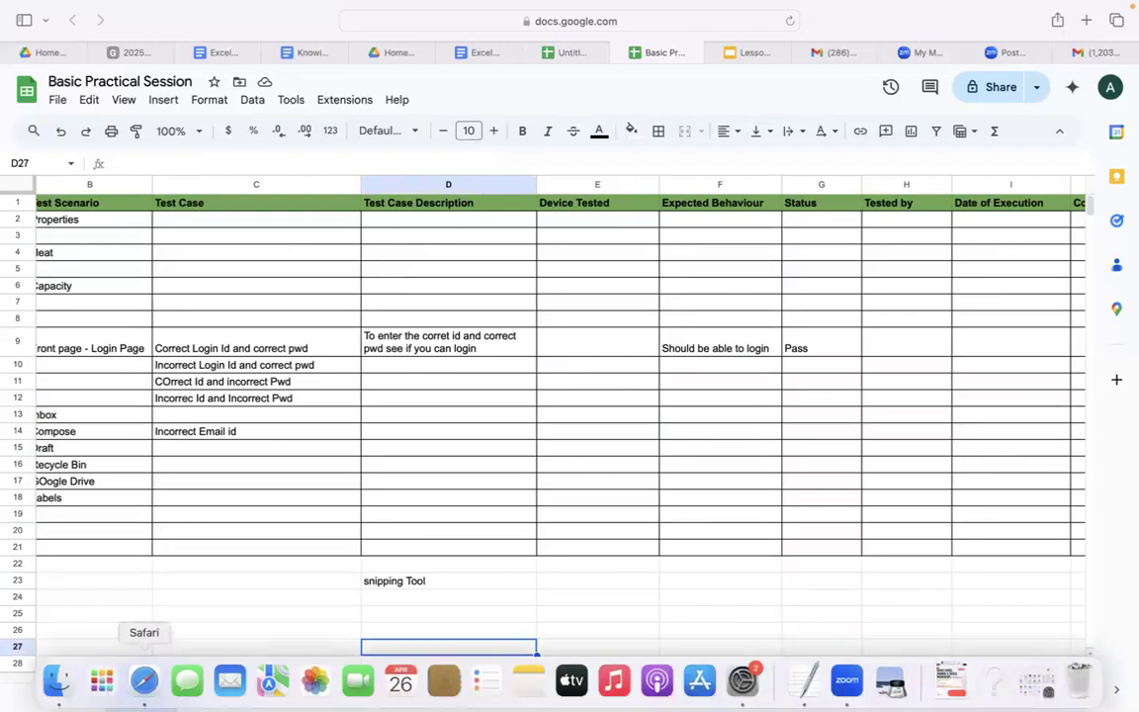
mouse_move(1, 316)
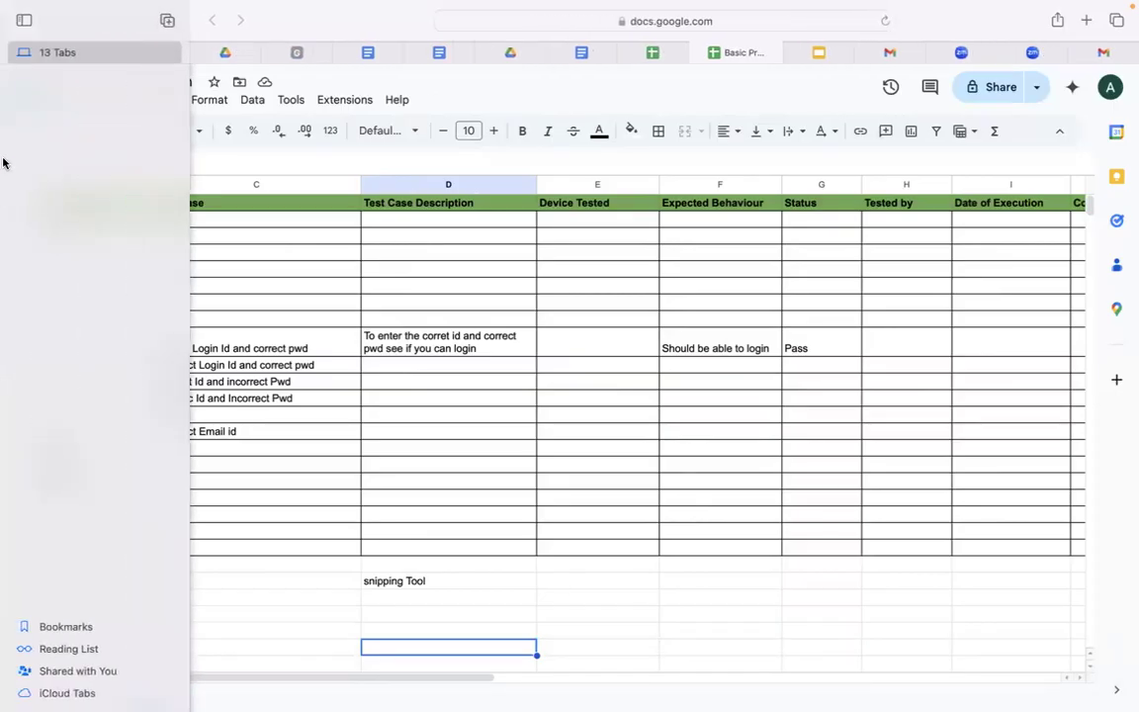
mouse_move(5, 3)
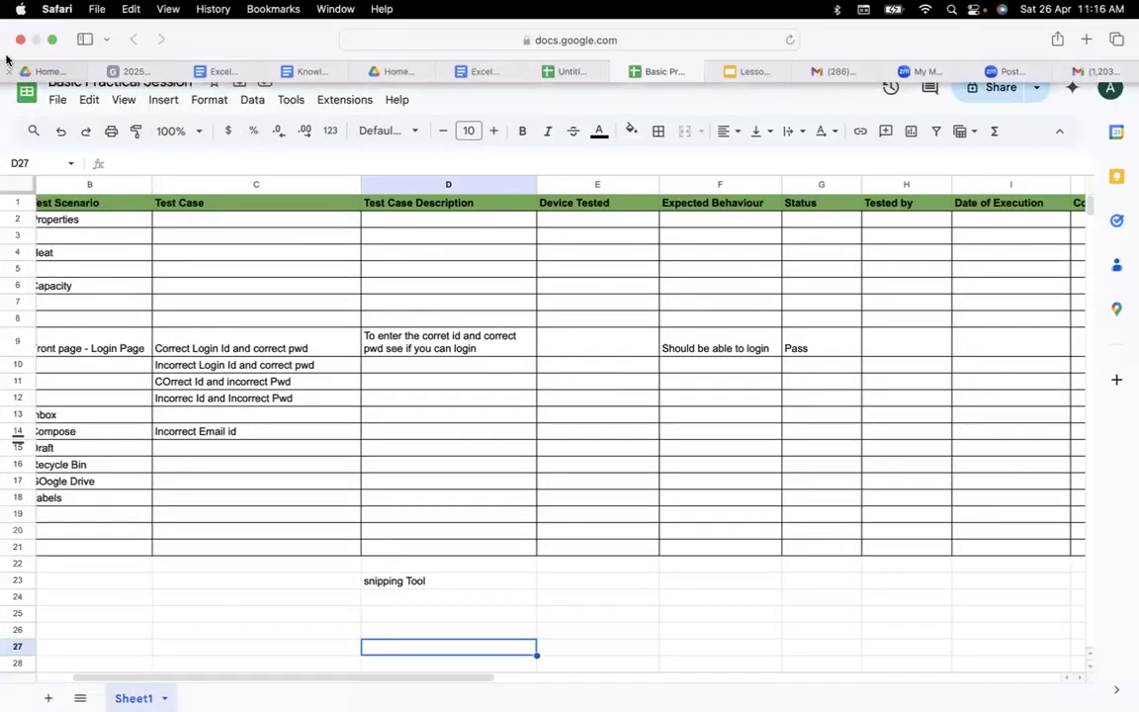
mouse_move(4, 77)
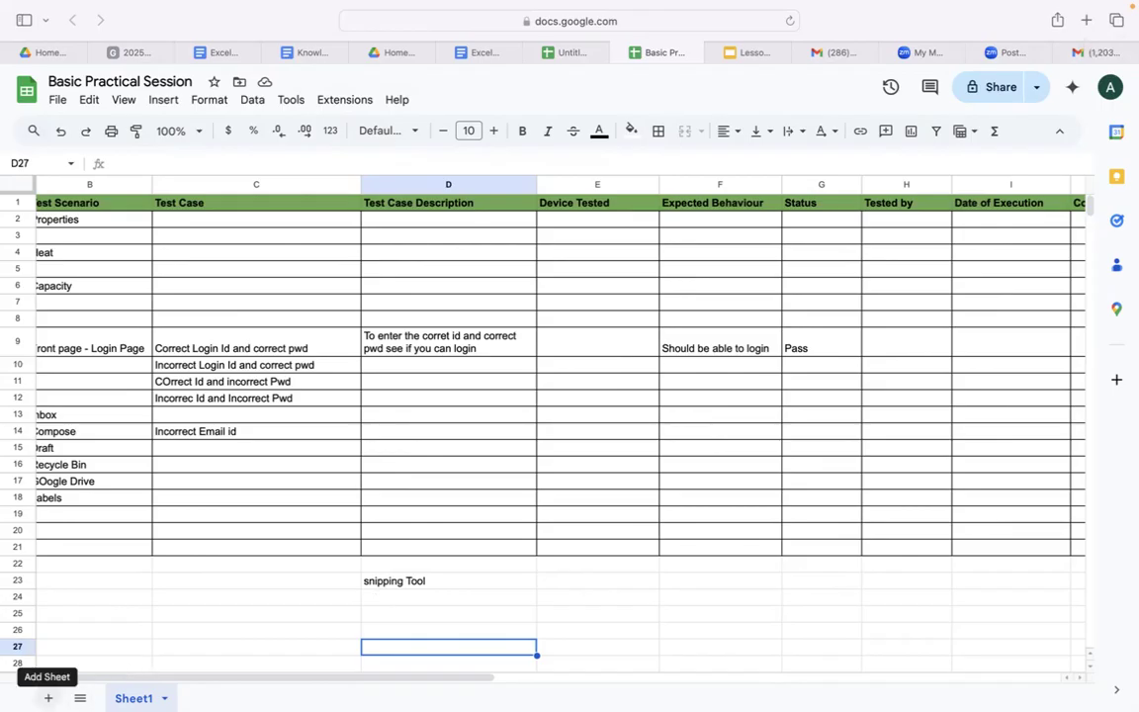
Add a new sheet to the workbook and rename it "Screenshots".
left_click(48, 698)
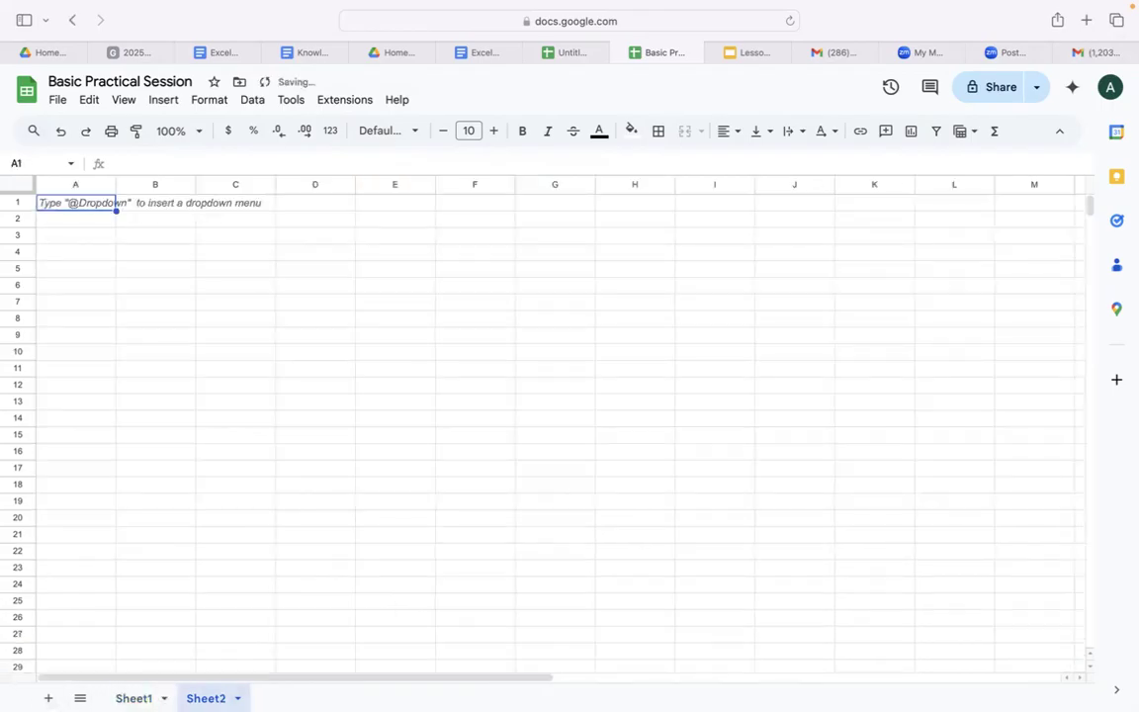
double_click(205, 698)
type("S")
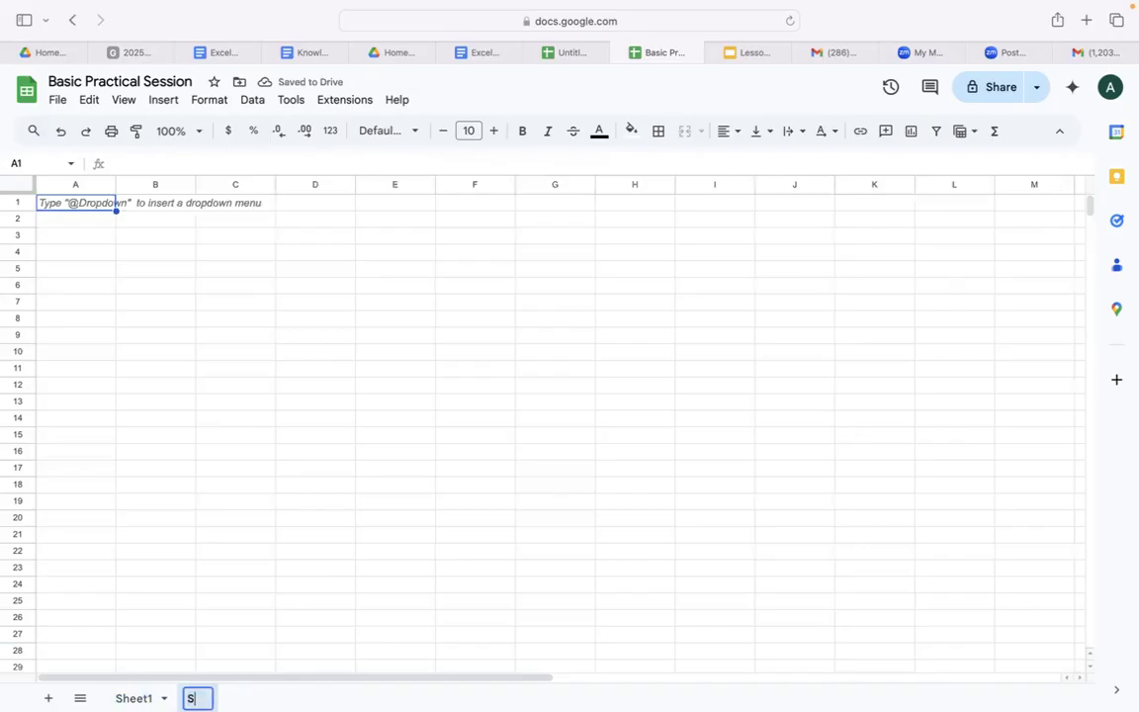
type("creens")
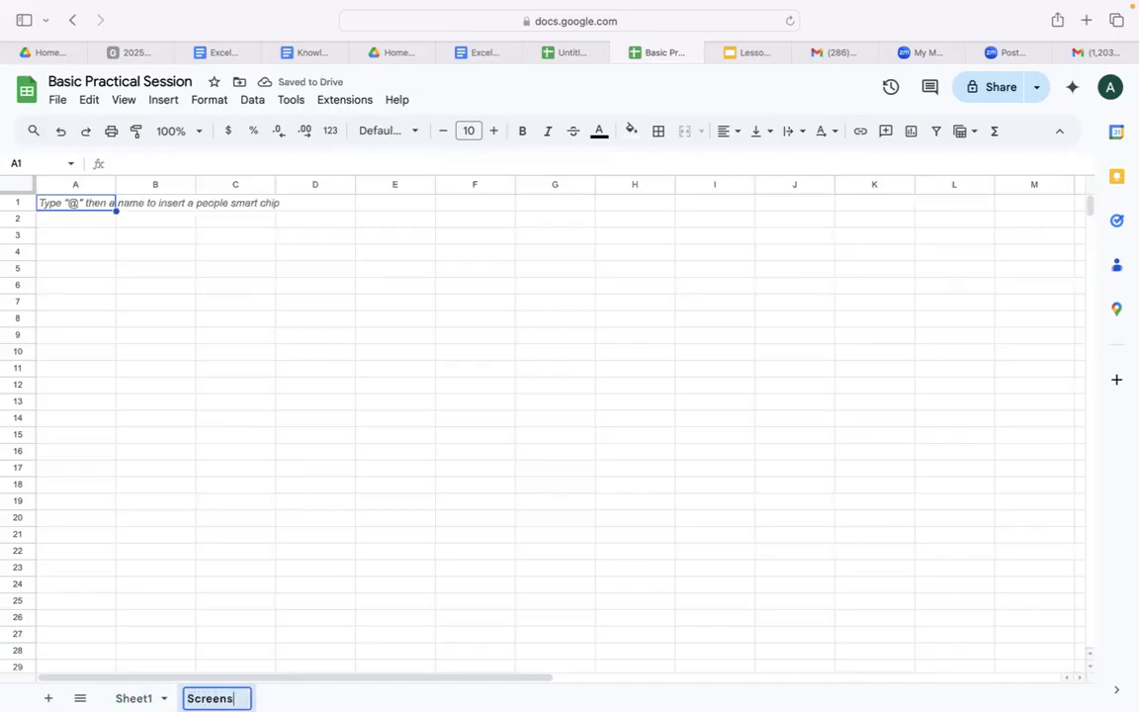
type("hots")
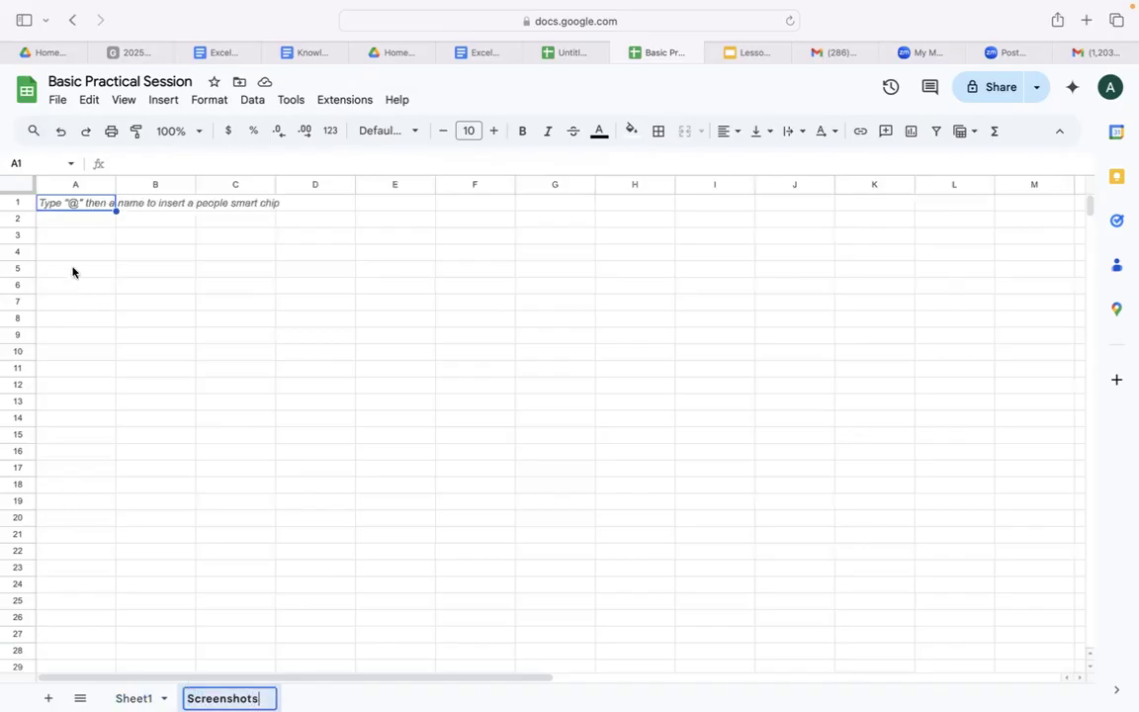
left_click(72, 272)
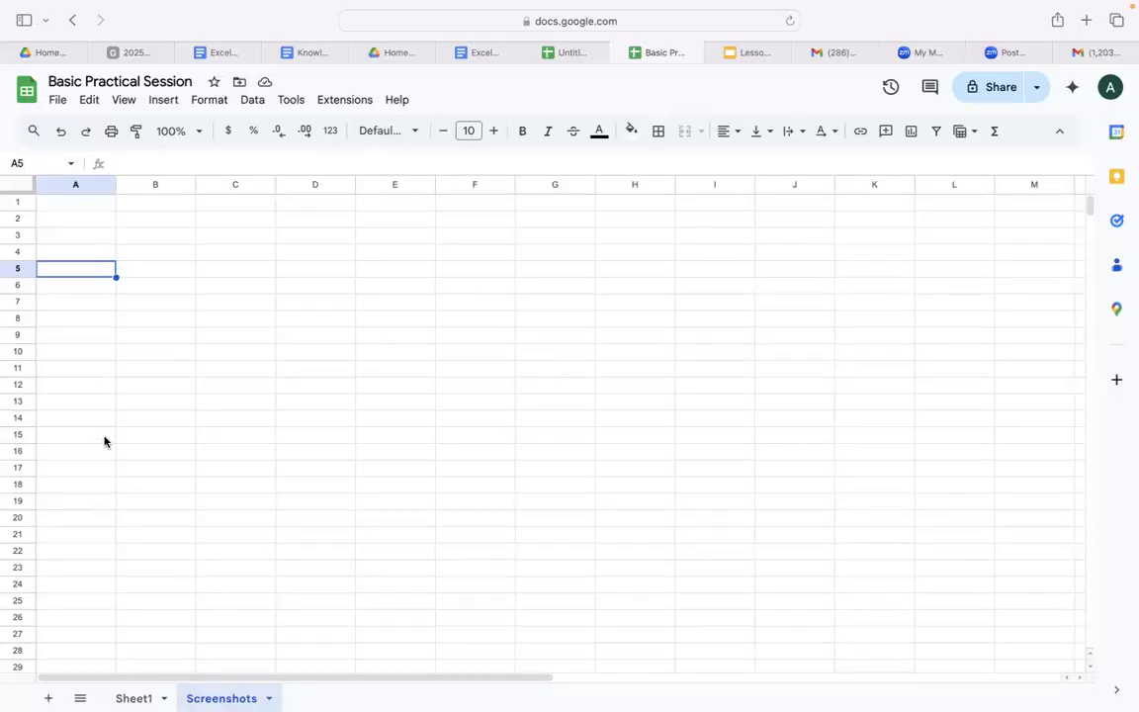
Capture a partial screenshot covering the document header, toolbar and the whole visible grid of the empty Screenshots sheet.
left_click(76, 222)
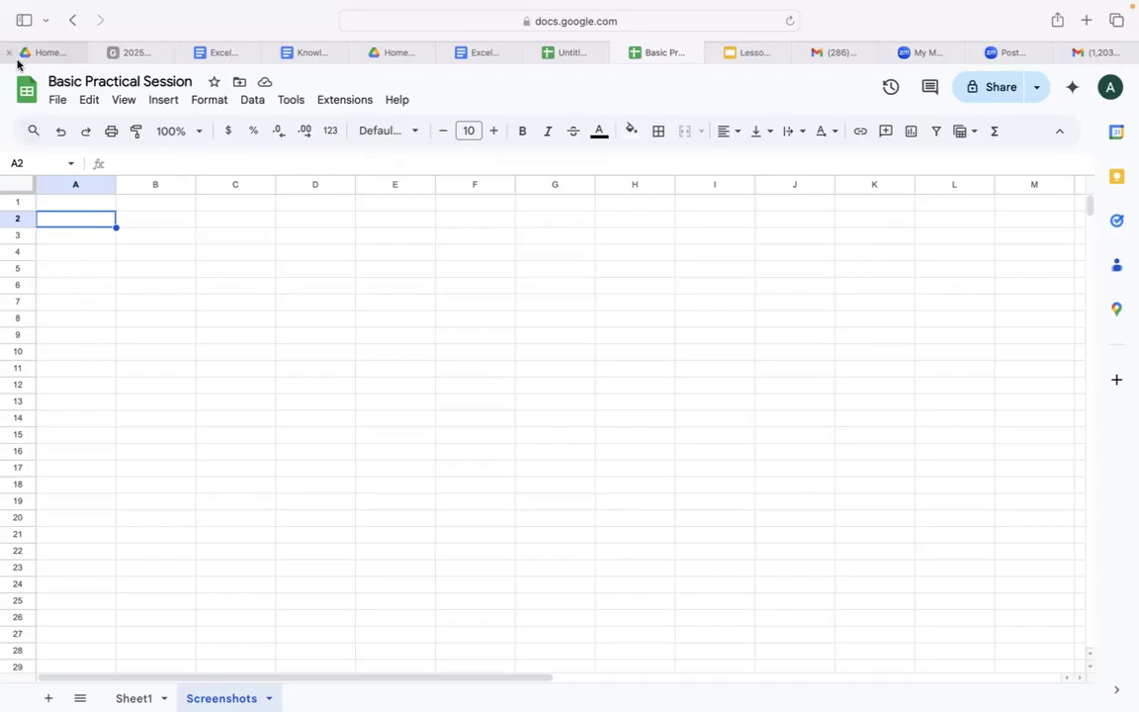
mouse_move(3, 484)
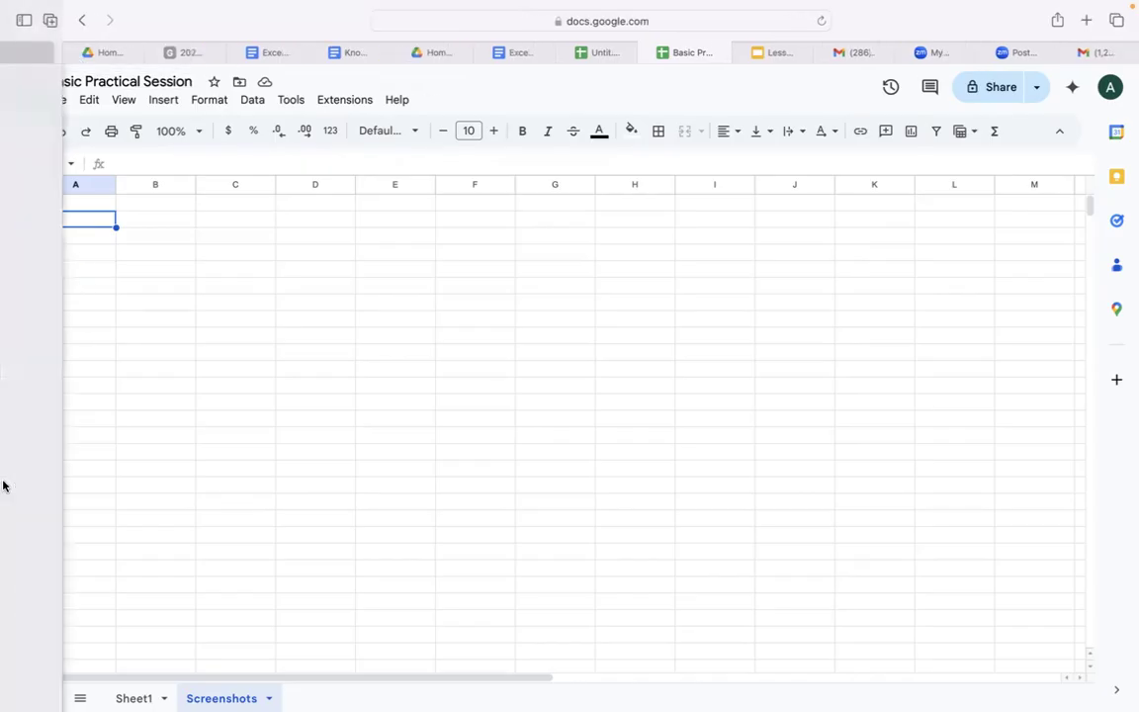
left_click(292, 485)
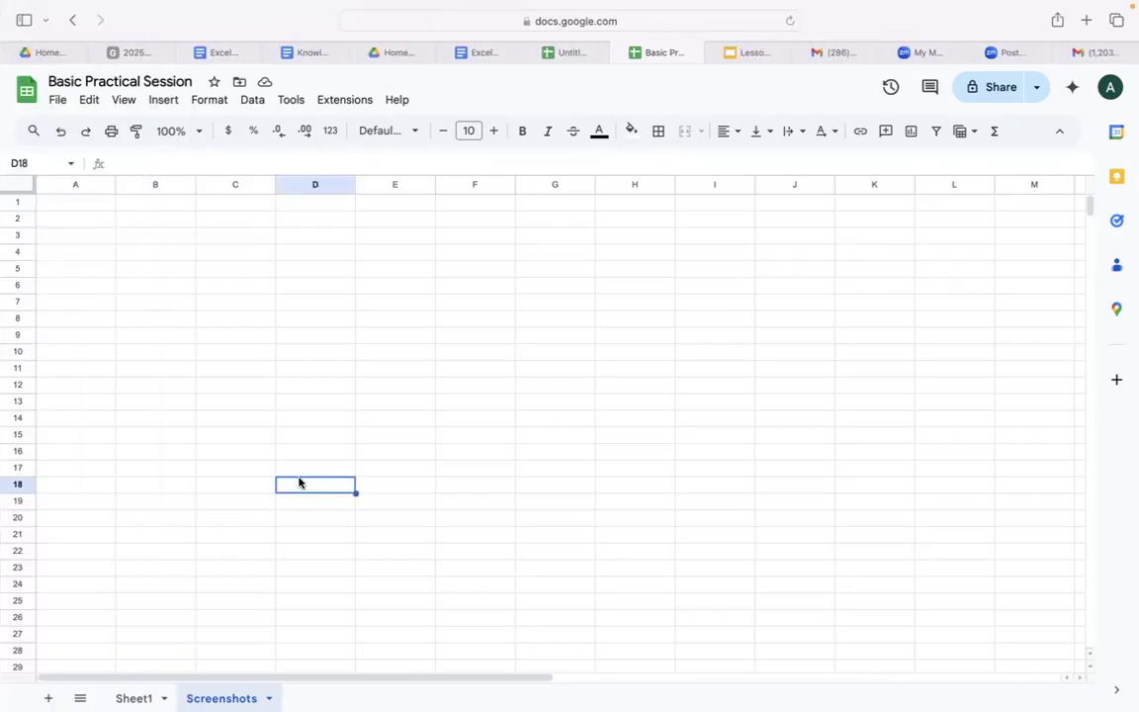
key("super+shift+4")
left_click_drag(5, 66, 1093, 686)
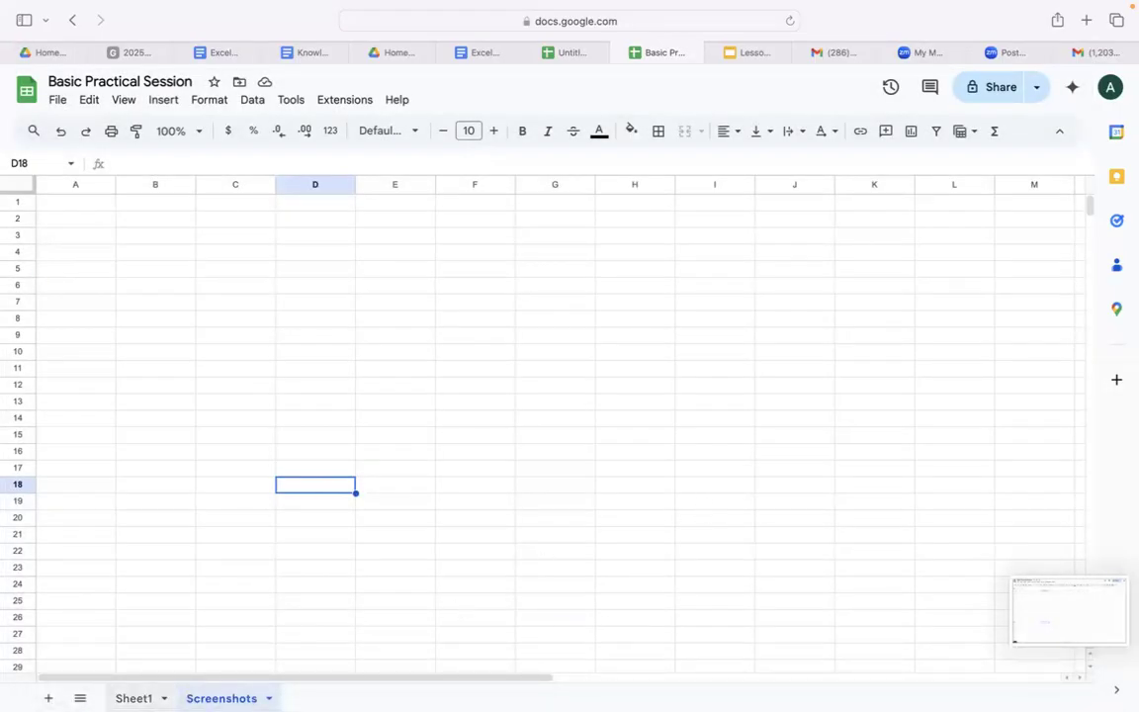
Fill A3:G3 of the Screenshots sheet with Test Scenario, Test Case, Test Case Description, Device Tested, Status, Tested by and Date of Execution.
left_click(133, 697)
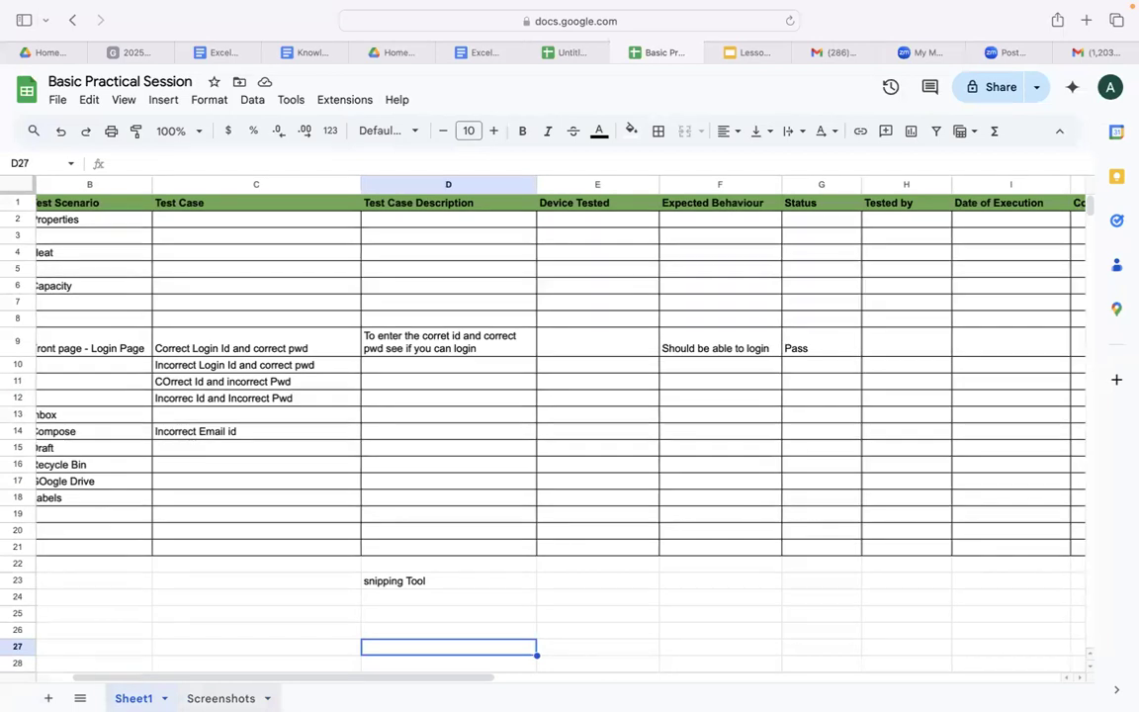
left_click(221, 698)
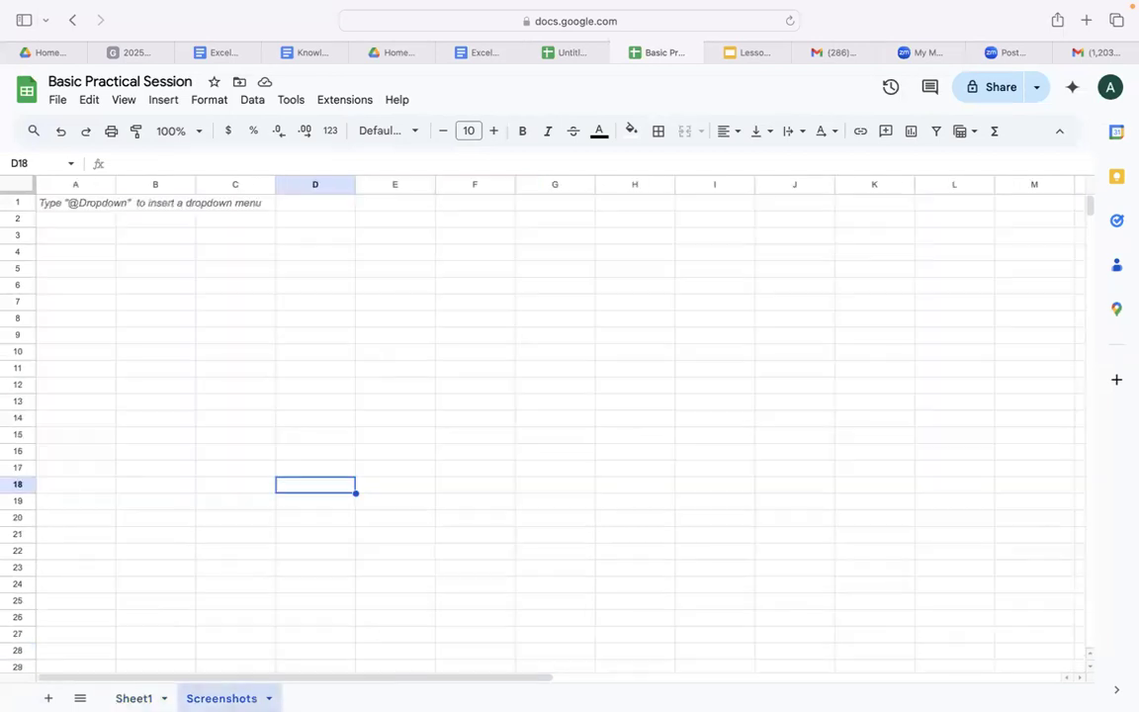
left_click(77, 241)
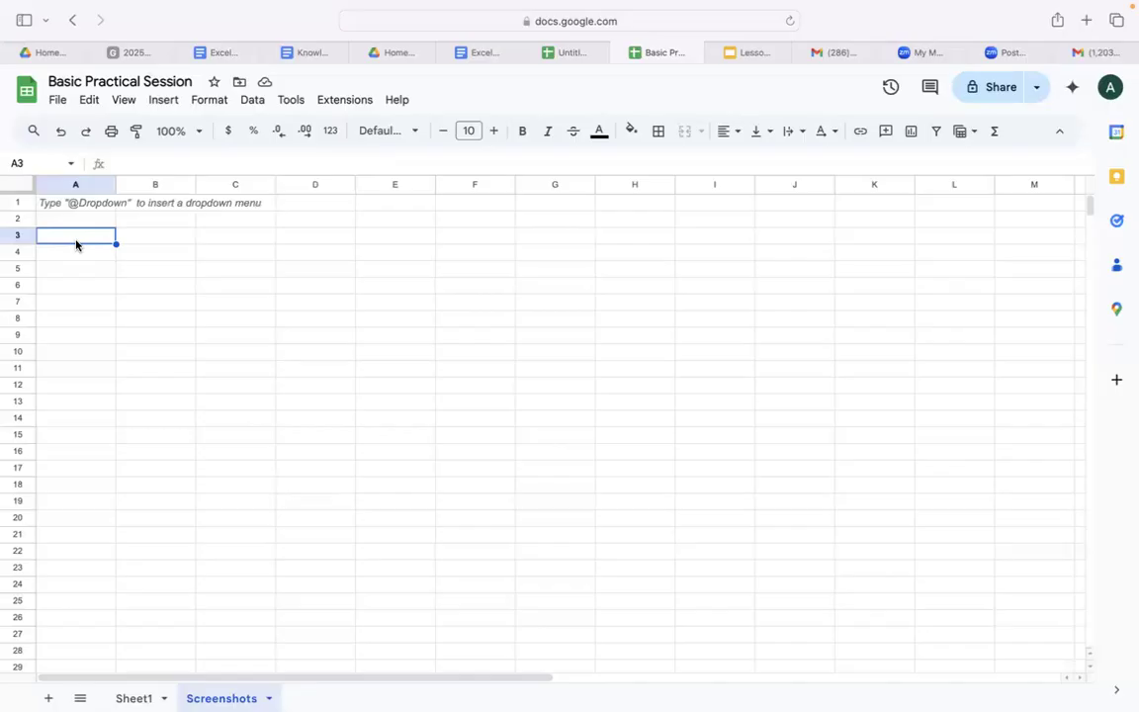
type("Test Scenario\tTest Case\tTest Case Description\tDevice Tested\tStatus\tTested by\tDate of Execution")
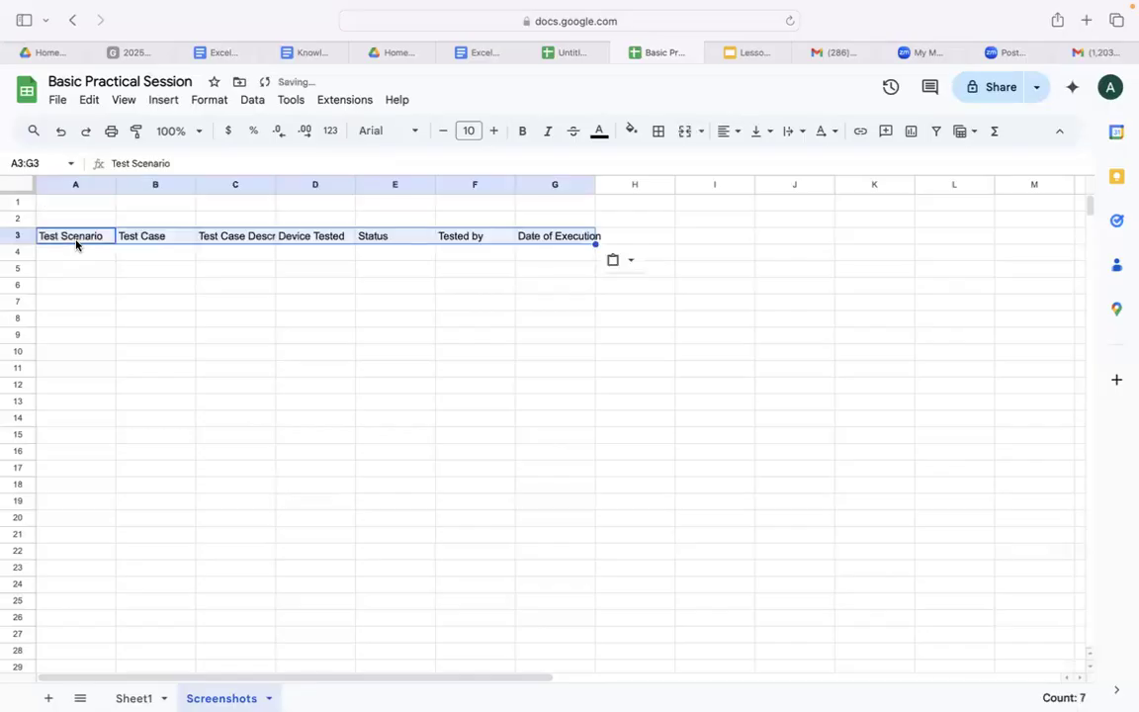
Widen columns G and C so the Date of Execution and Test Case Description headers fit.
left_click(222, 299)
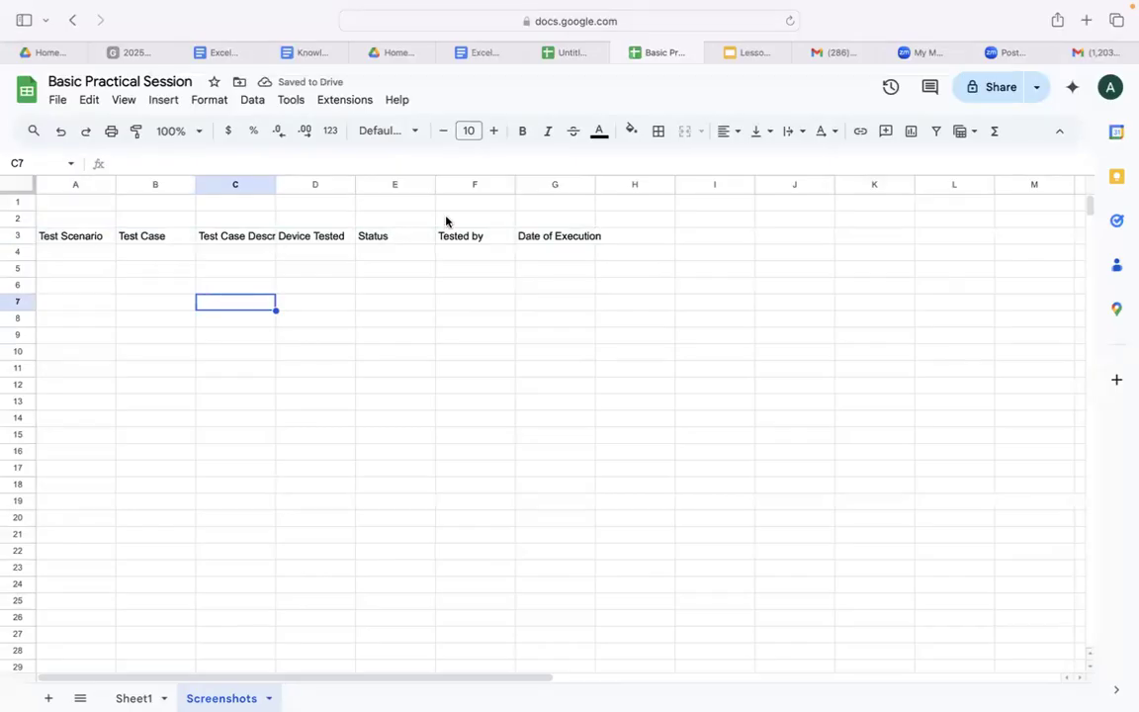
left_click_drag(595, 185, 610, 186)
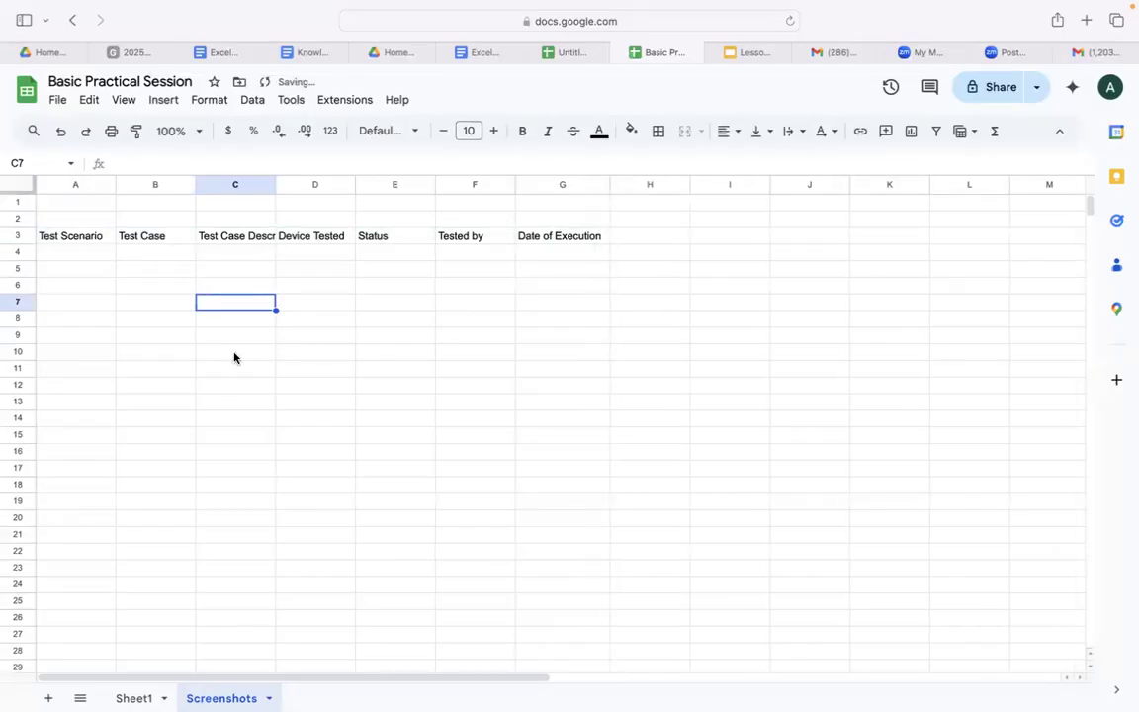
left_click_drag(274, 185, 329, 202)
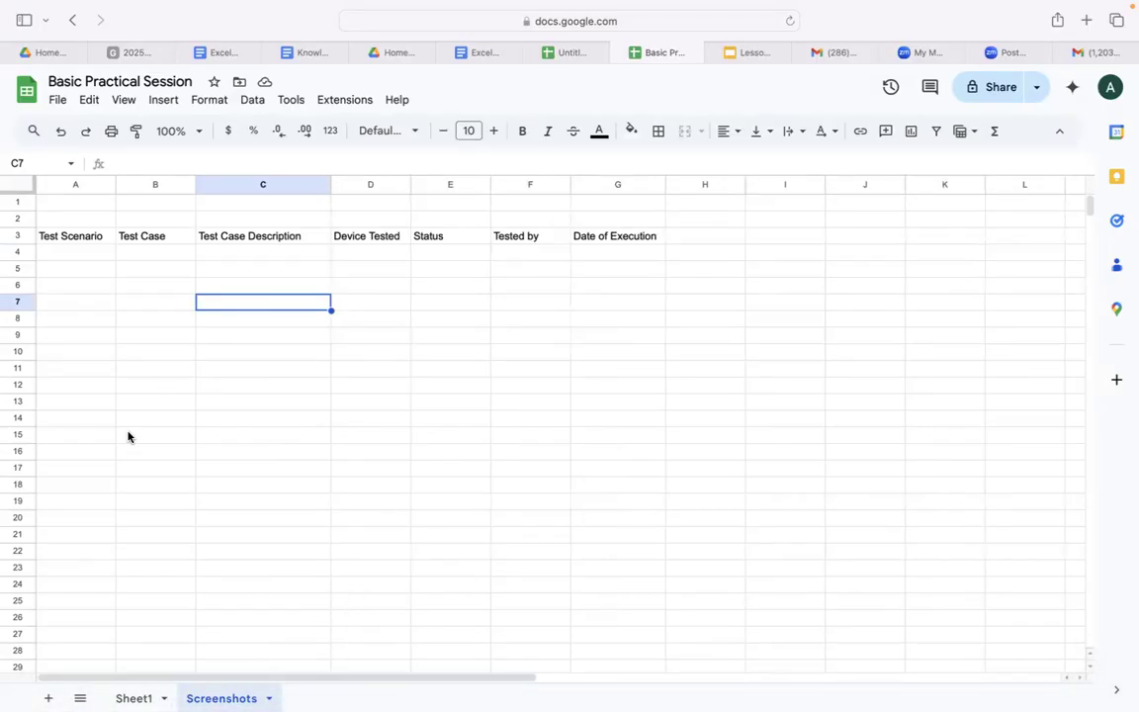
Capture a partial screenshot of the grid area from row 2 downward, including the header row.
key("super+shift+4")
left_click_drag(26, 208, 963, 547)
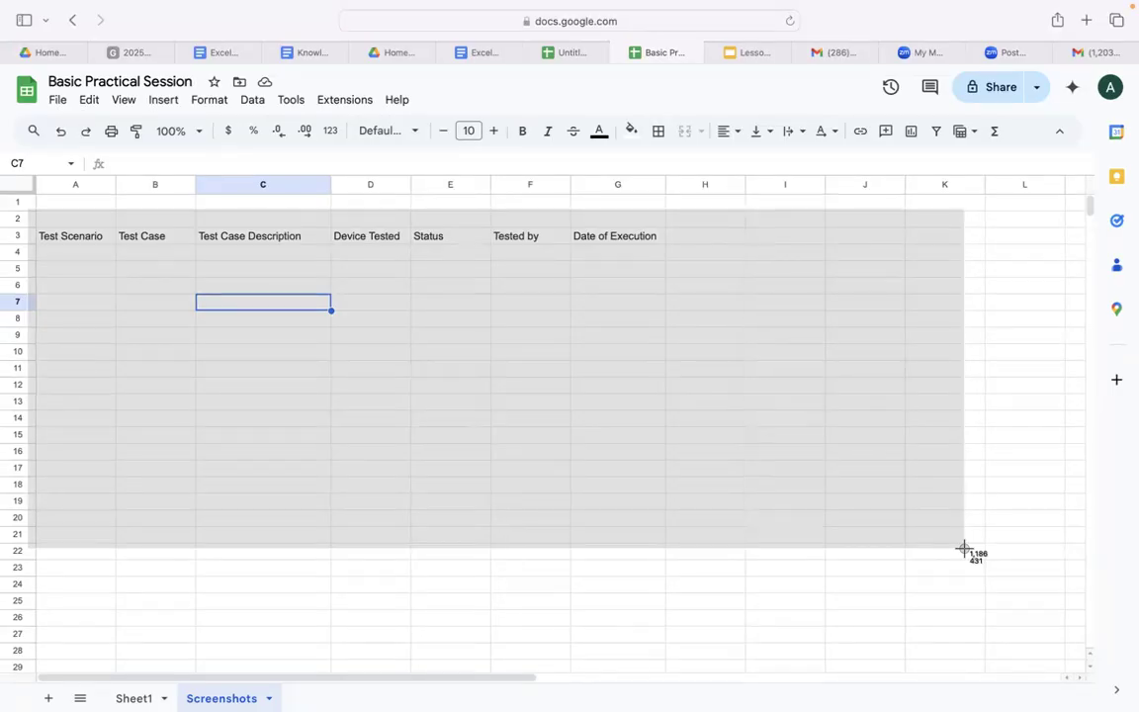
left_click_drag(964, 547, 1078, 621)
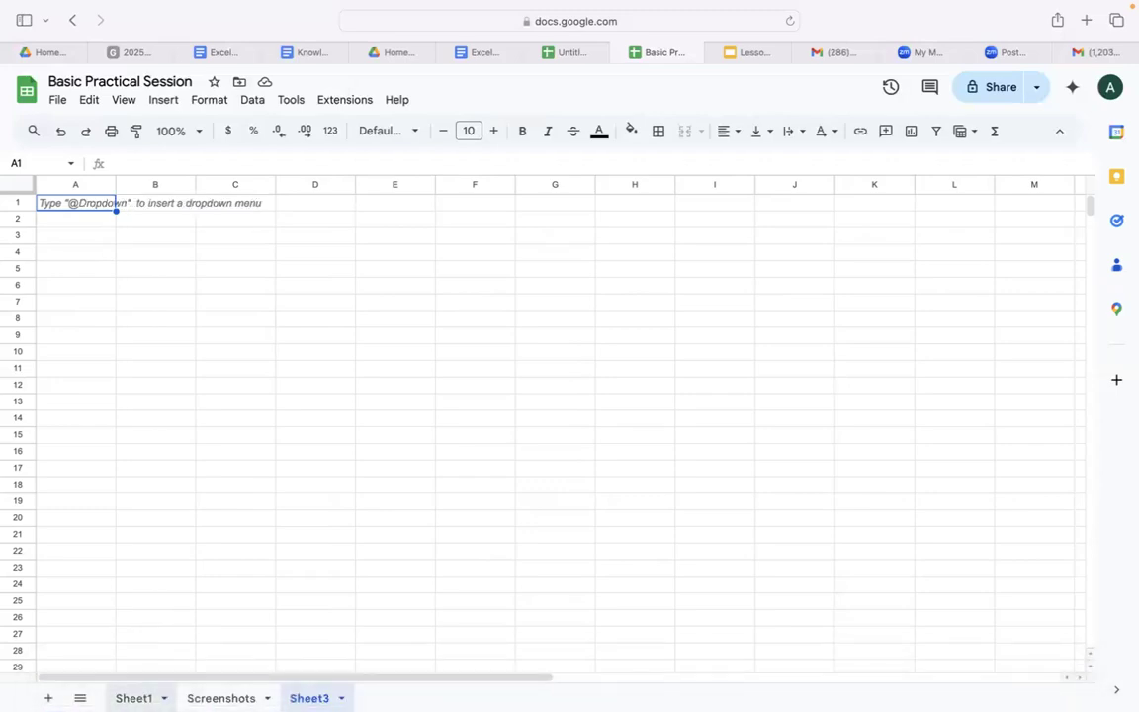
Return to the Screenshots sheet and select cell A6 below the headers.
left_click(139, 695)
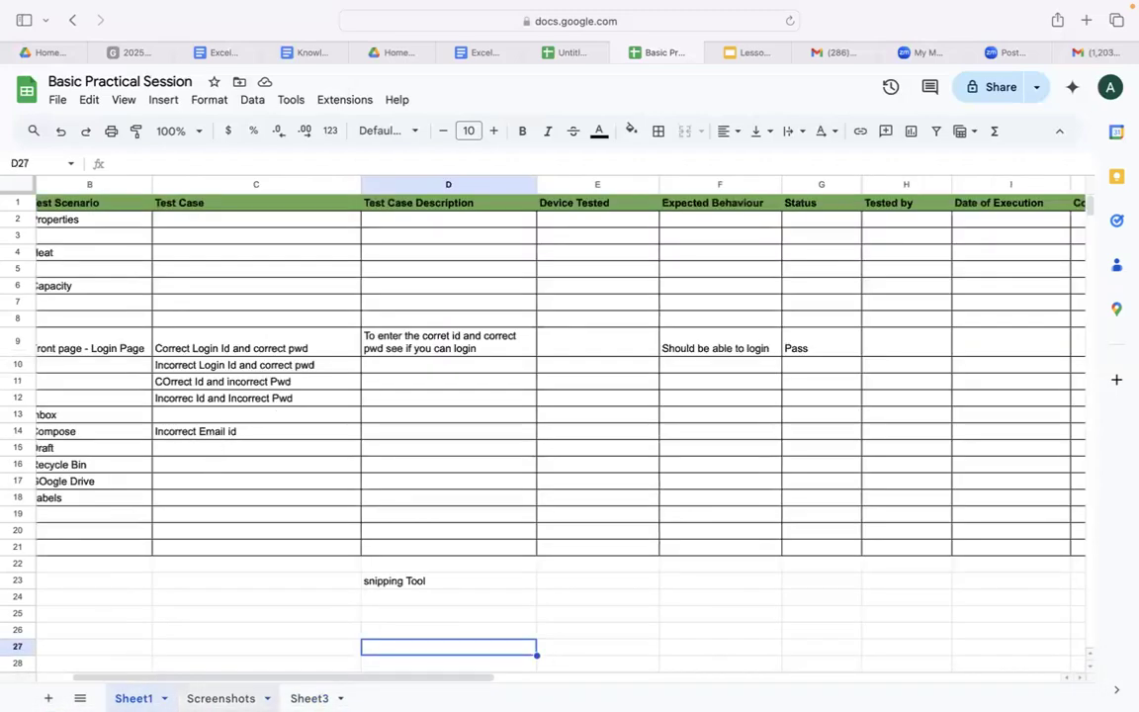
left_click(221, 697)
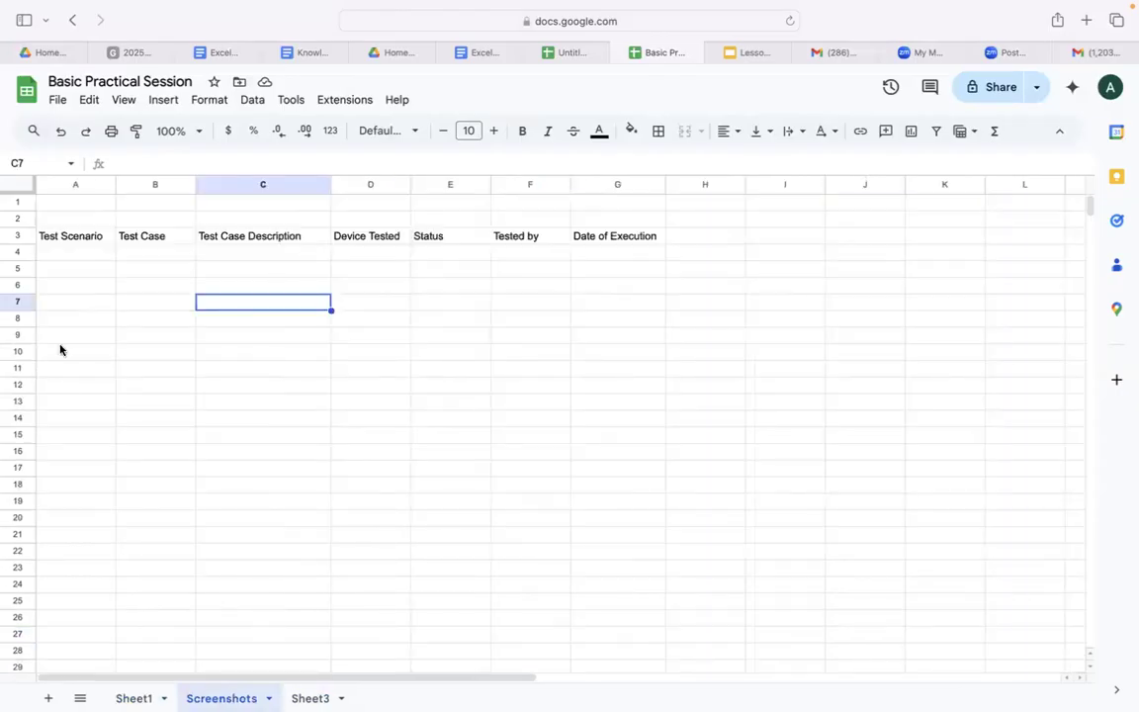
left_click(74, 307)
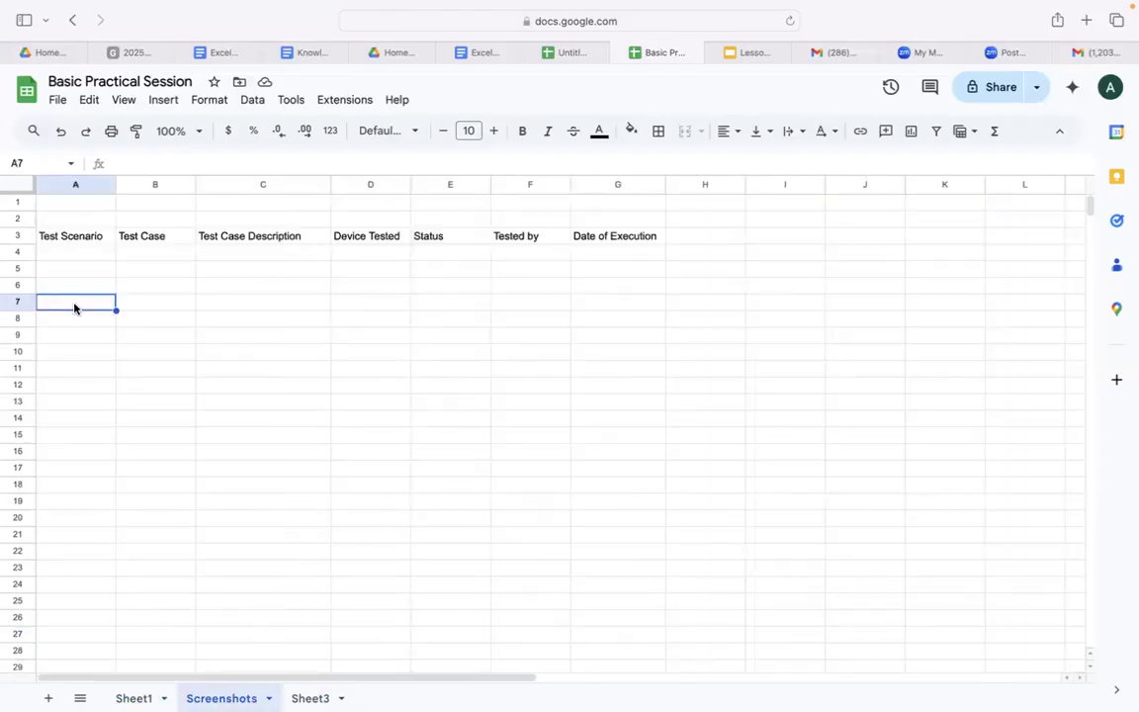
left_click(85, 284)
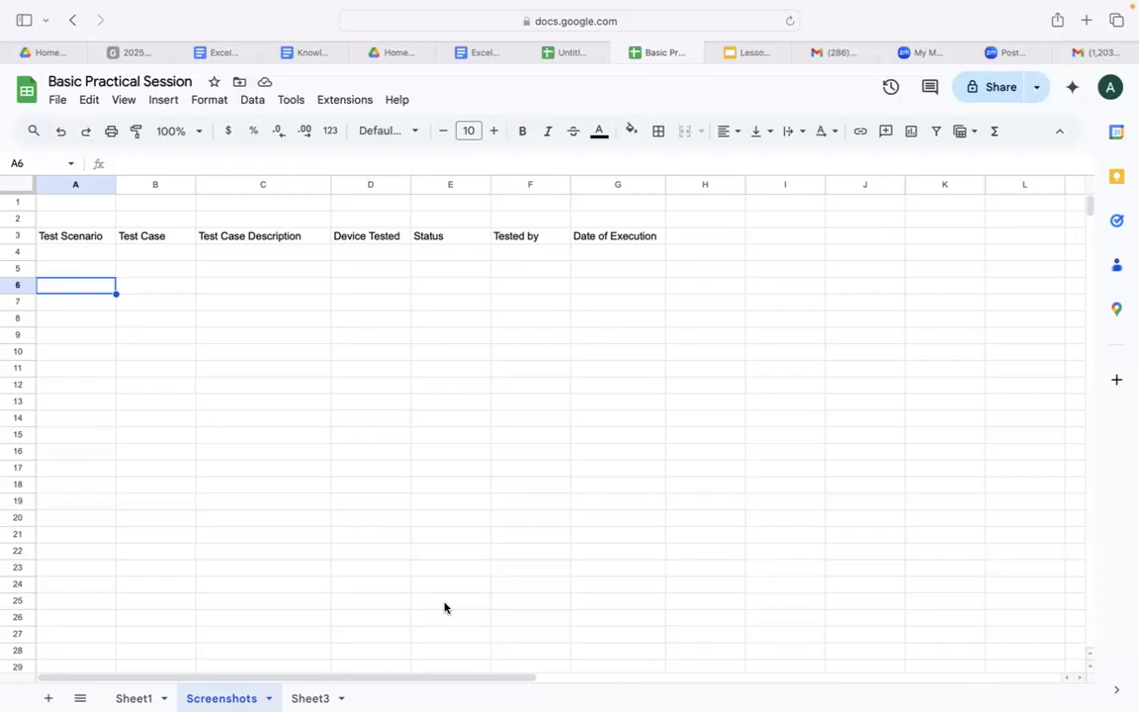
Search the web for "printscreen on Acer" in a new browser tab.
mouse_move(1083, 17)
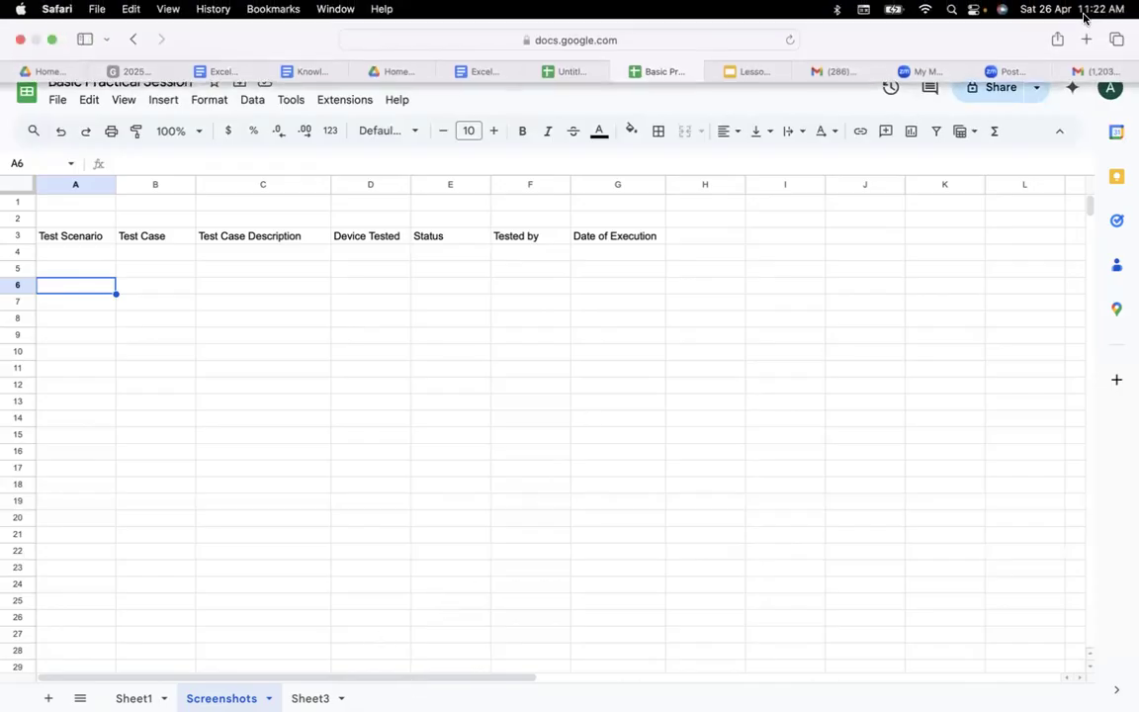
left_click(1085, 39)
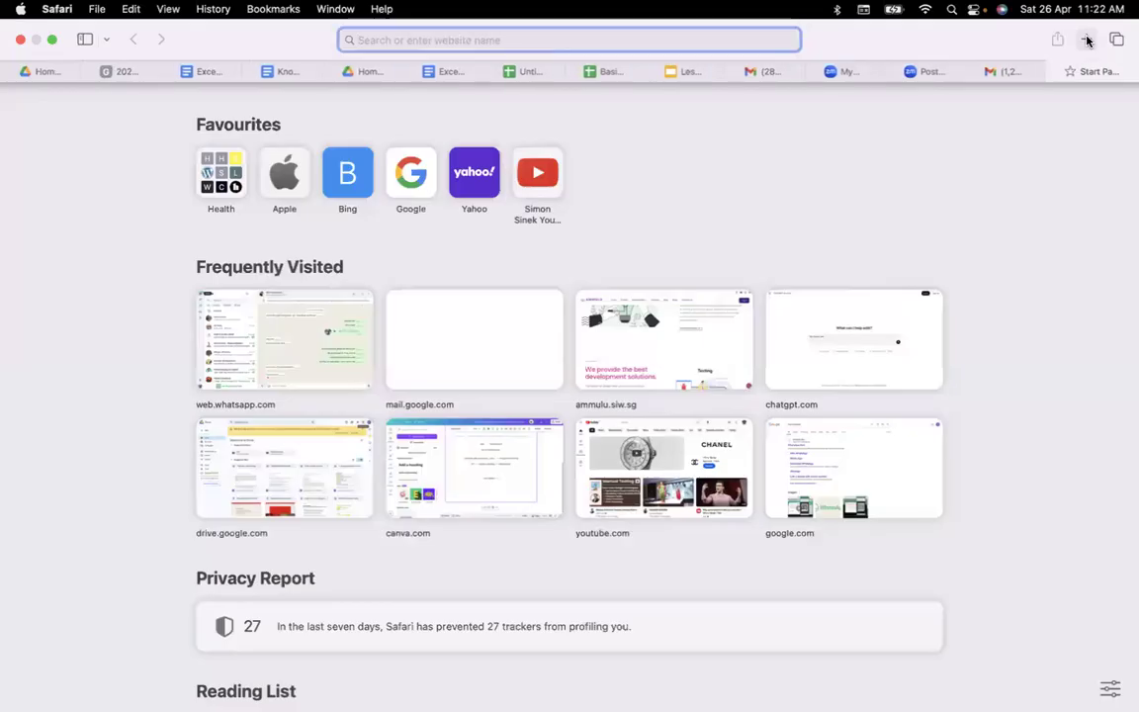
type("prin")
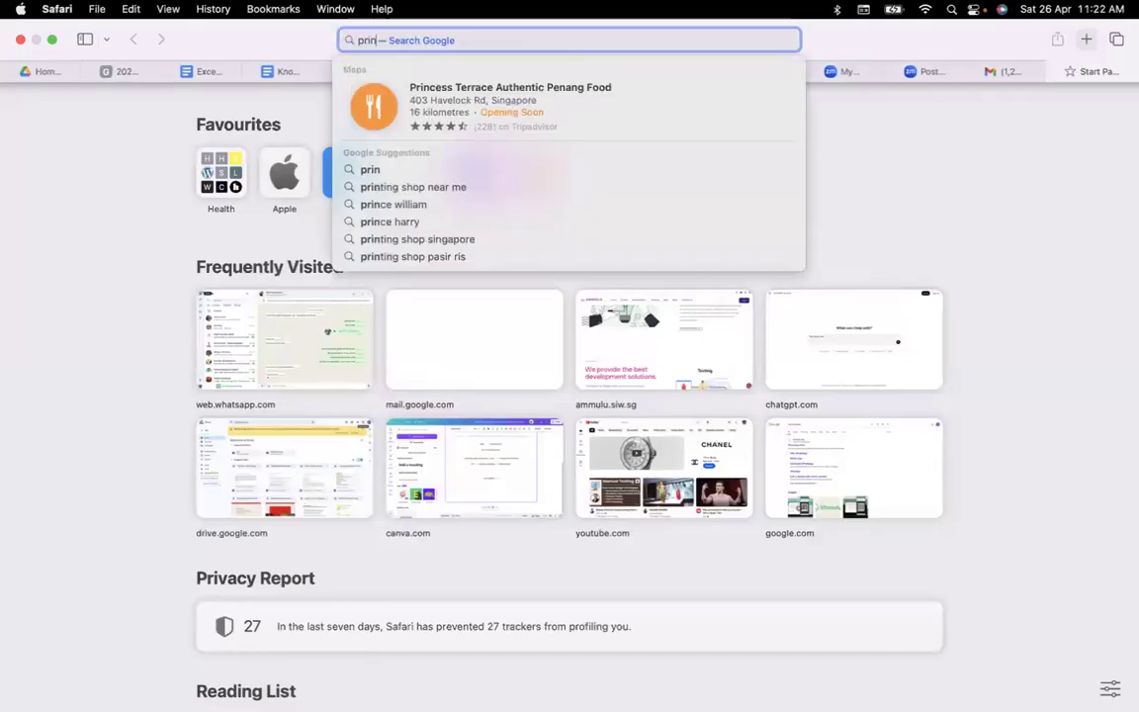
type("tscr")
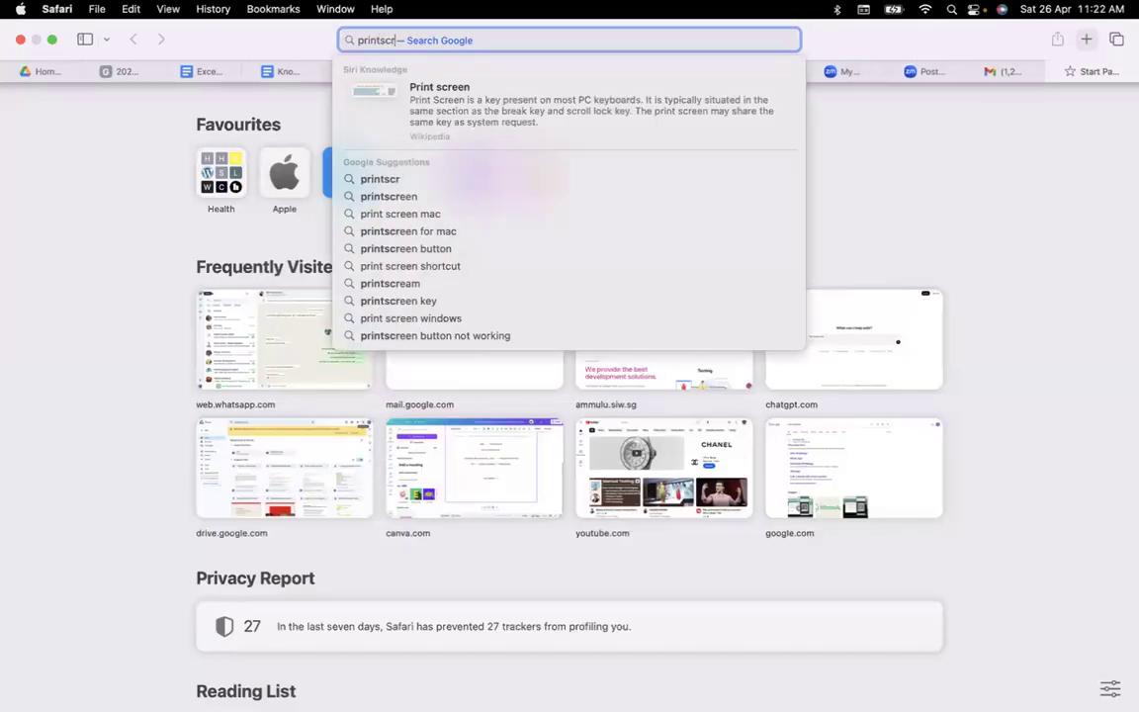
type("een on ")
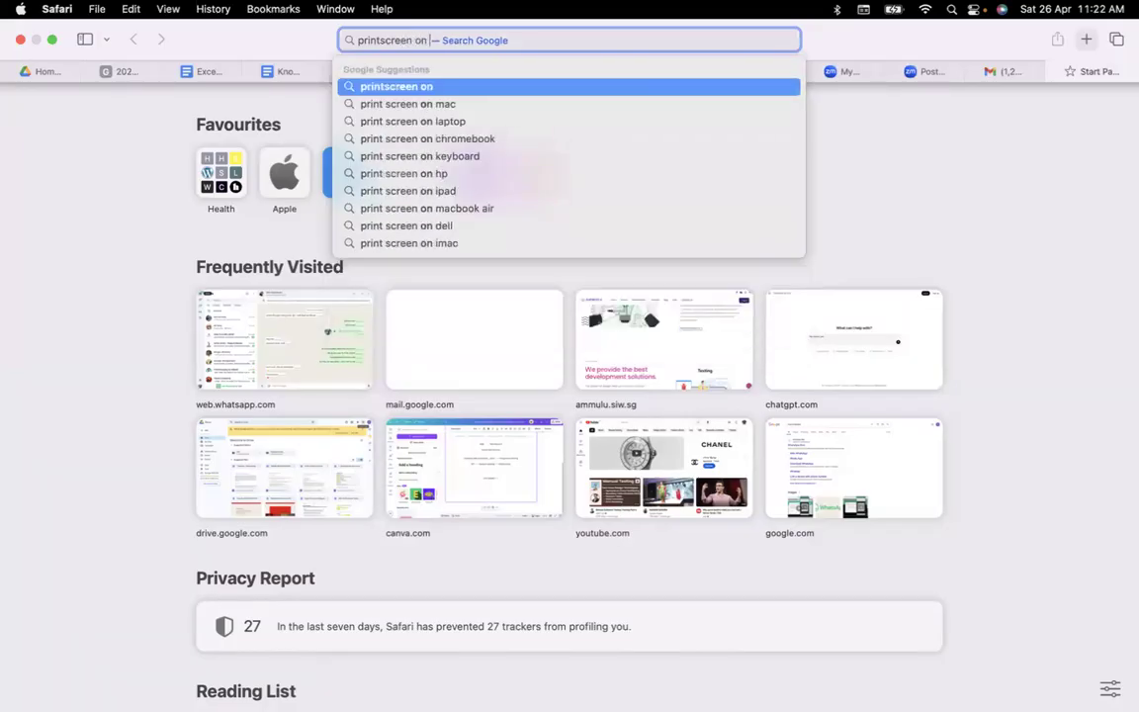
type("Acer")
key("Return")
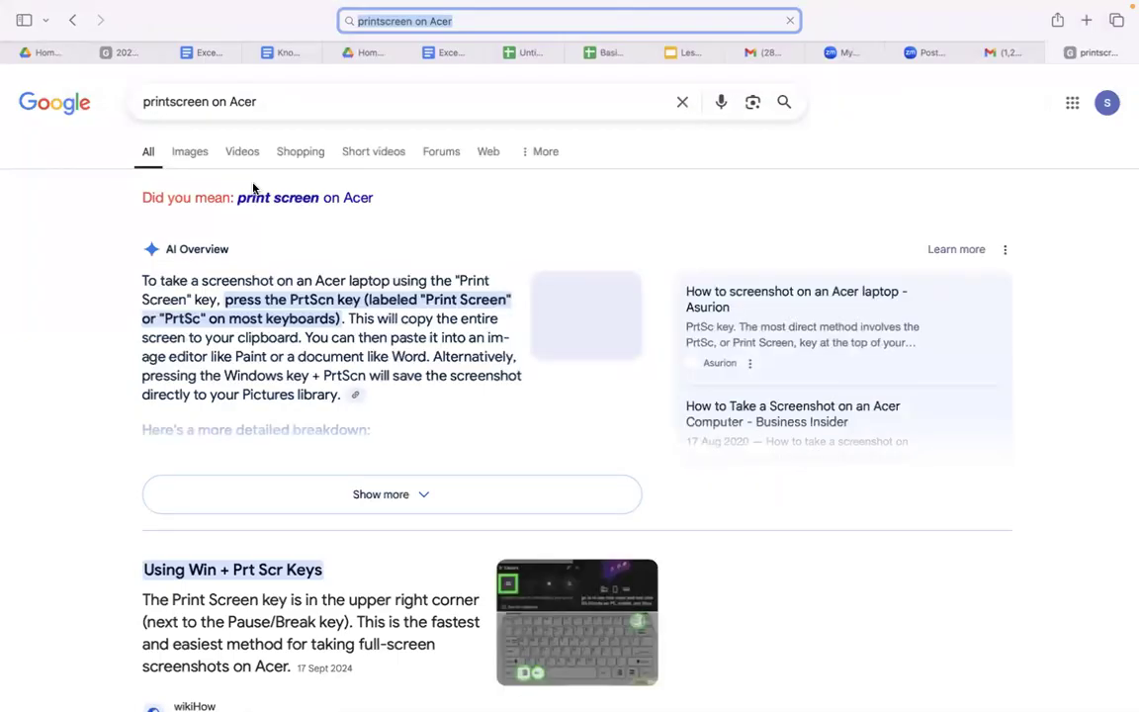
Read the search results on Acer screenshots, including the full AI overview with its detailed breakdown.
scroll(257, 338, "down", 4)
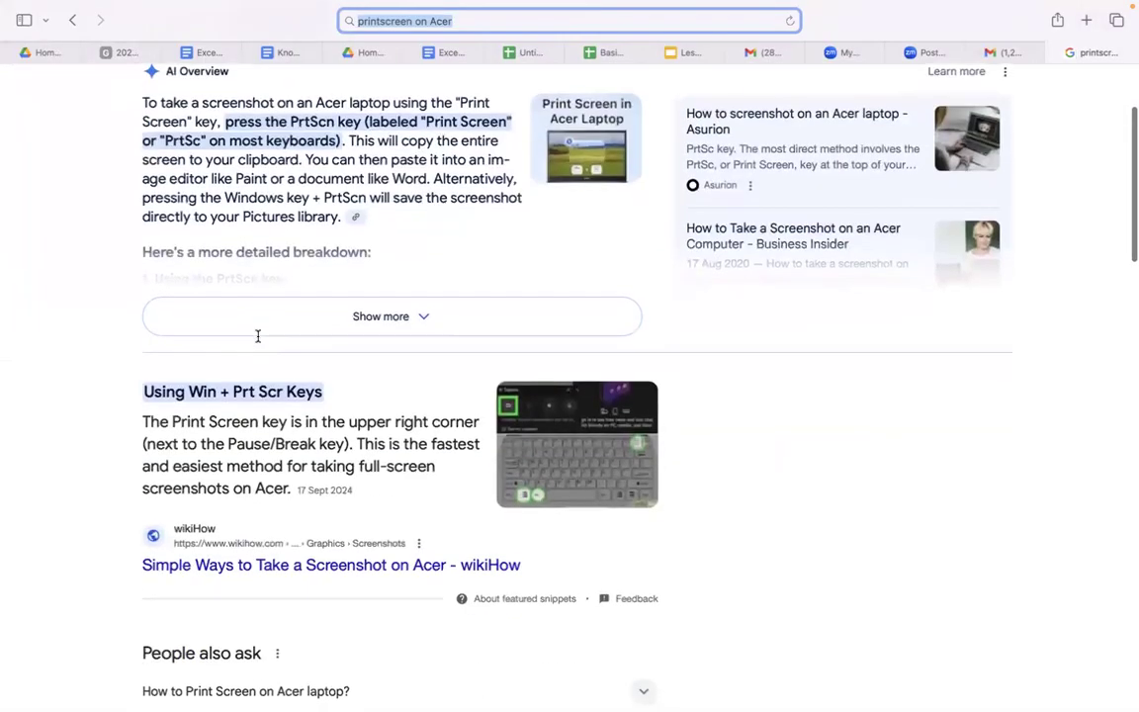
scroll(257, 337, "down", 1)
scroll(257, 337, "down", 2)
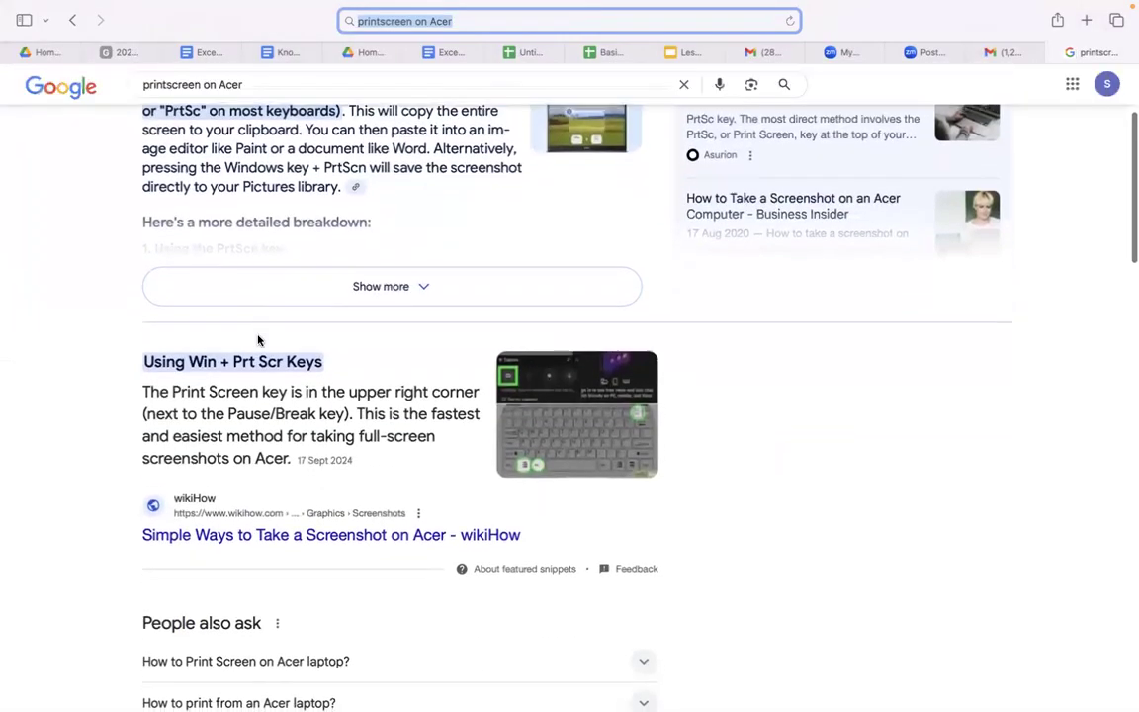
scroll(257, 337, "down", 1)
scroll(257, 337, "up", 6)
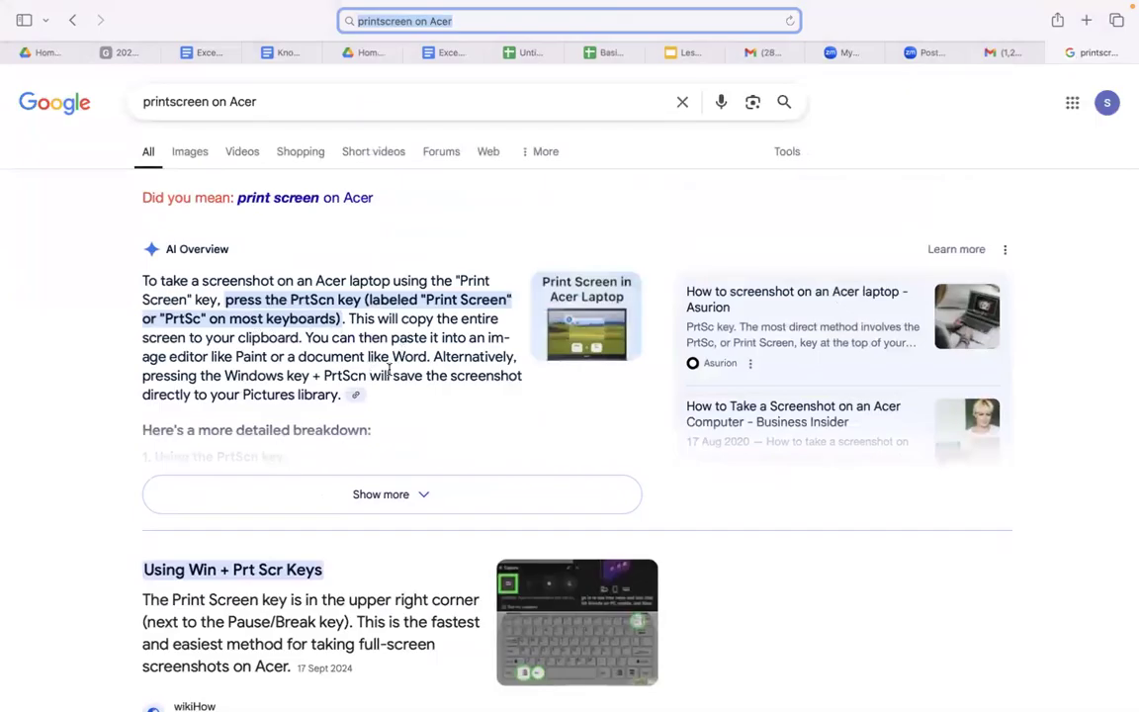
scroll(374, 405, "down", 1)
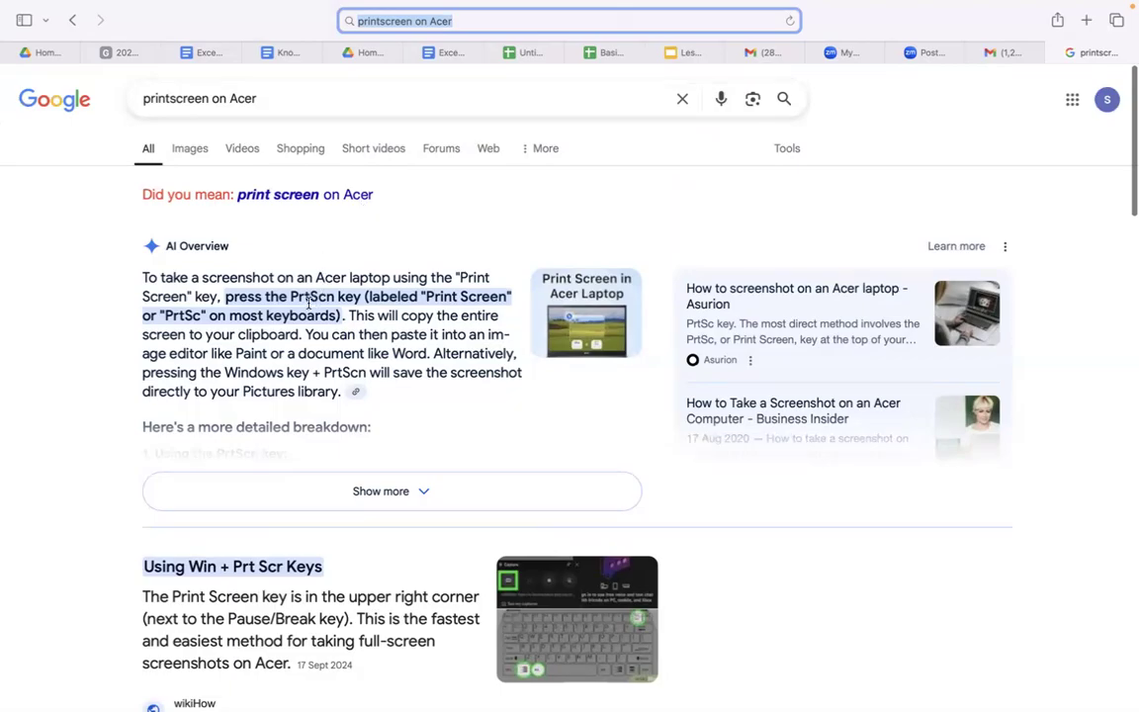
scroll(330, 359, "down", 3)
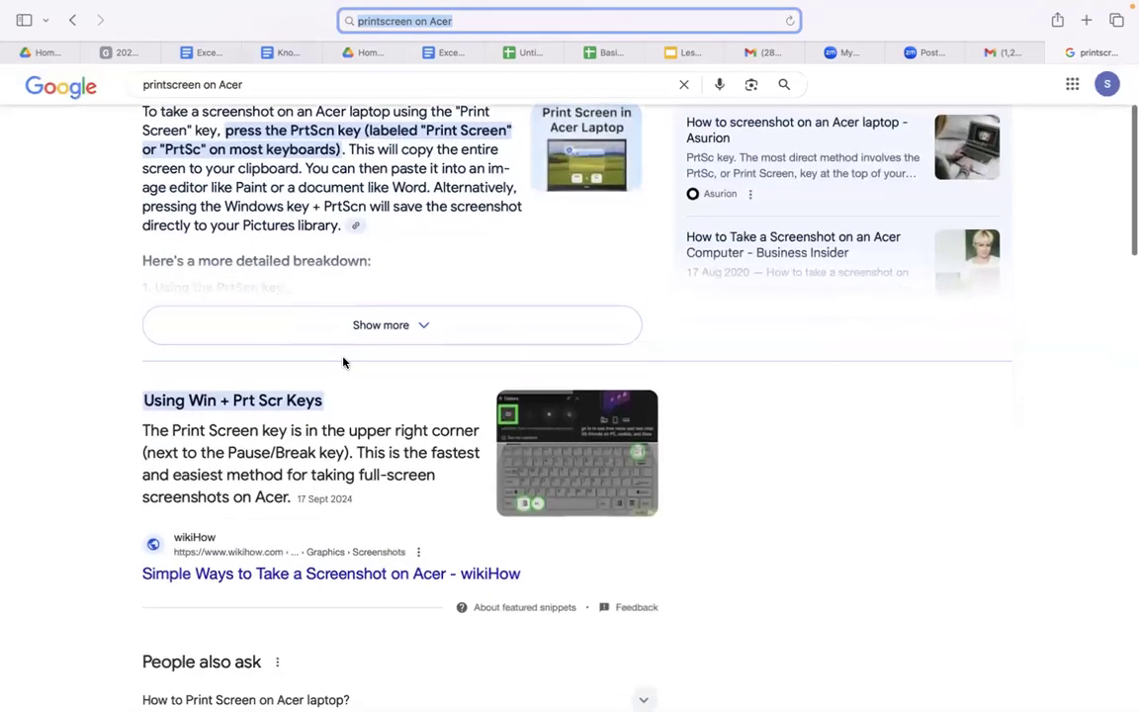
left_click(395, 327)
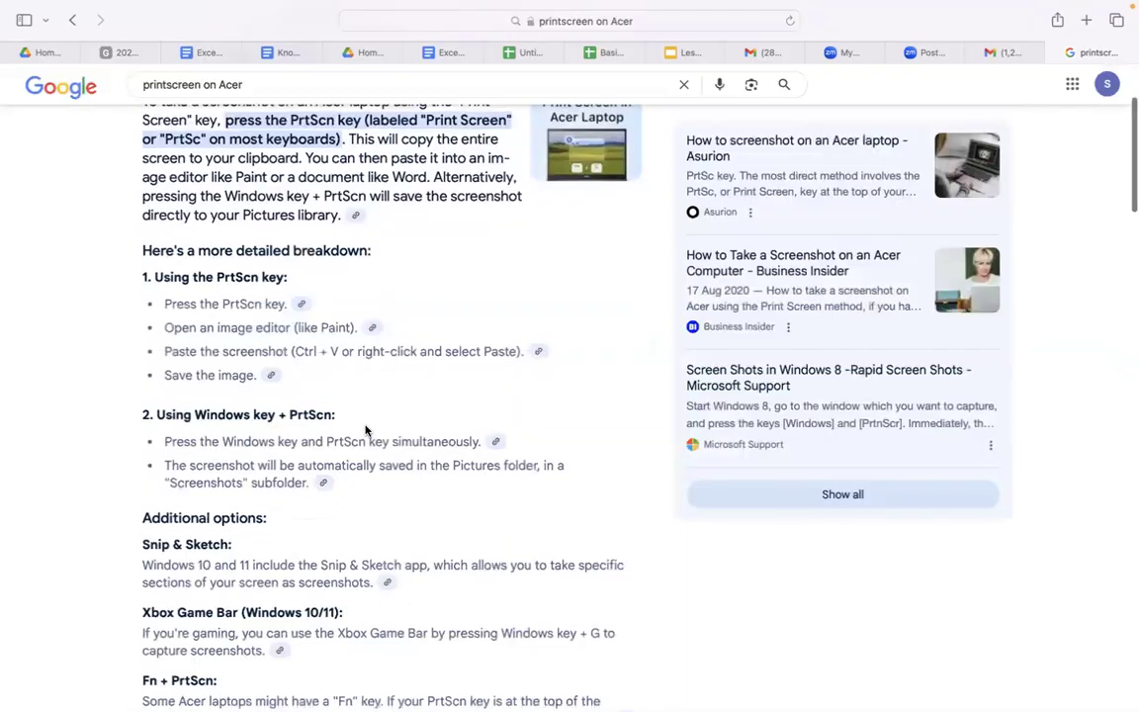
scroll(365, 430, "down", 8)
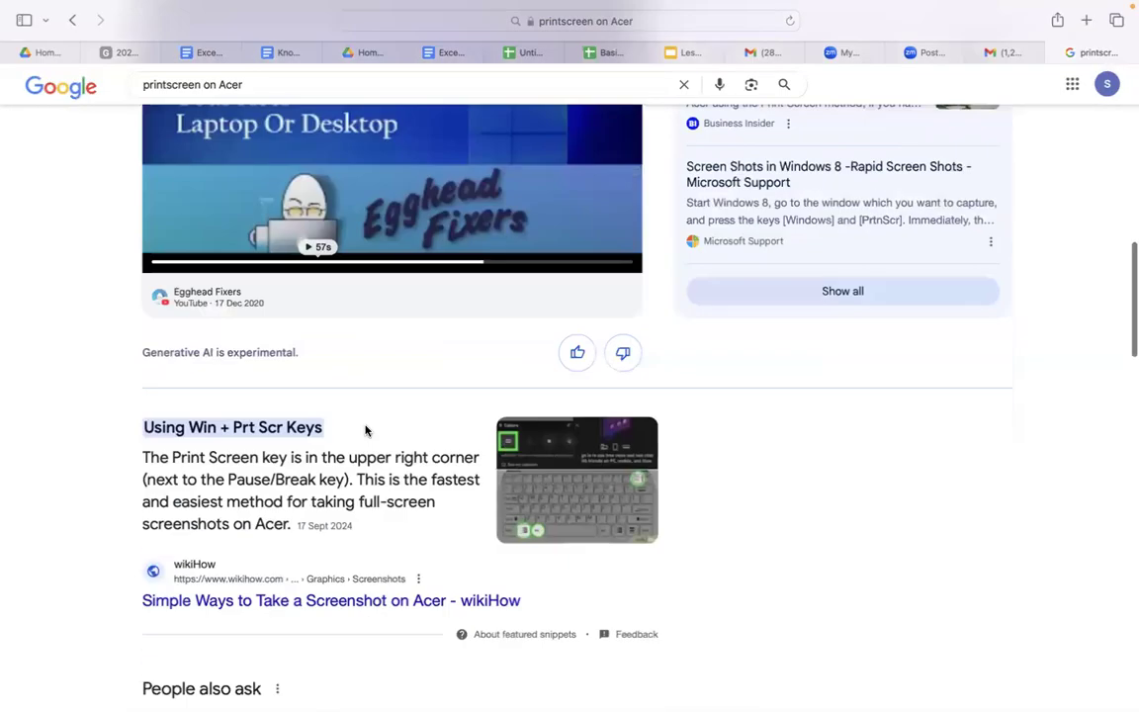
Examine the "Using Win + Prt Scr Keys" snippet and related questions, and reread the detailed breakdown of Acer screenshot methods.
scroll(370, 510, "down", 1)
scroll(369, 510, "down", 3)
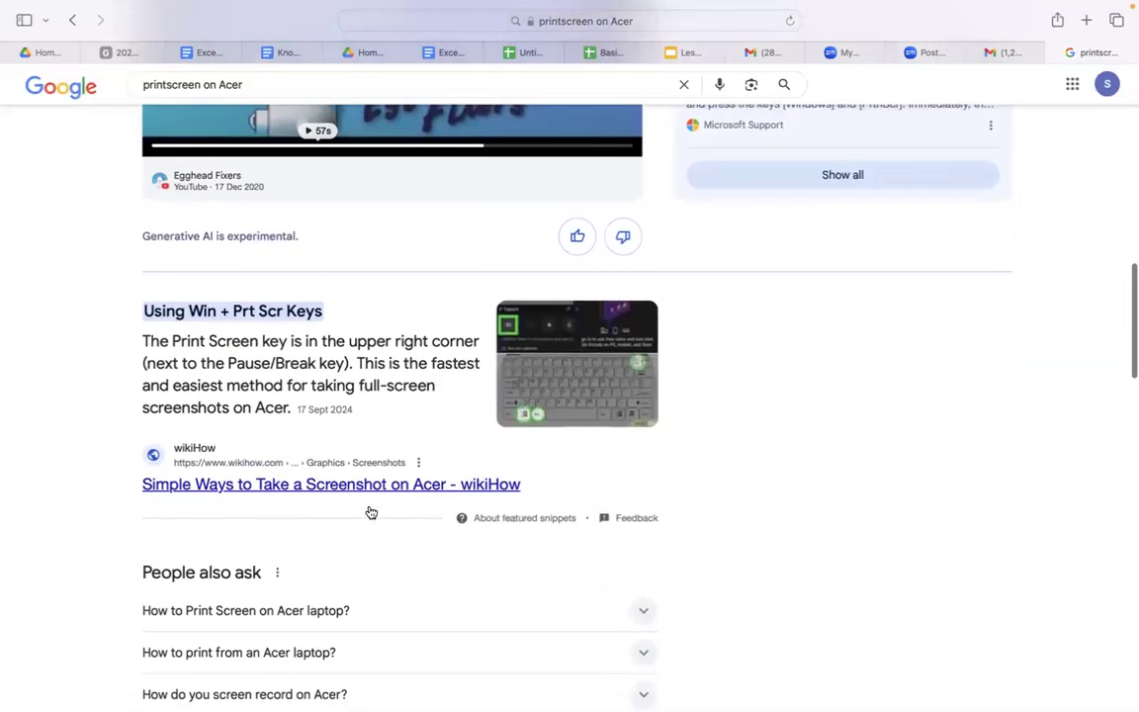
scroll(387, 432, "down", 2)
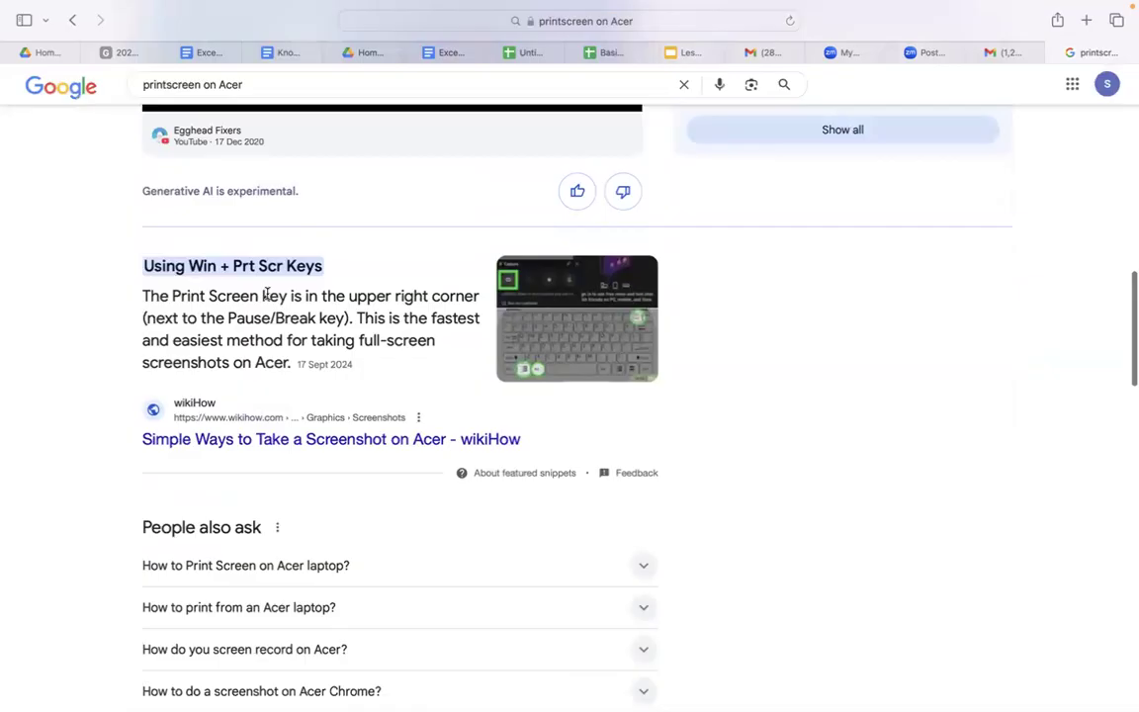
scroll(410, 433, "down", 2)
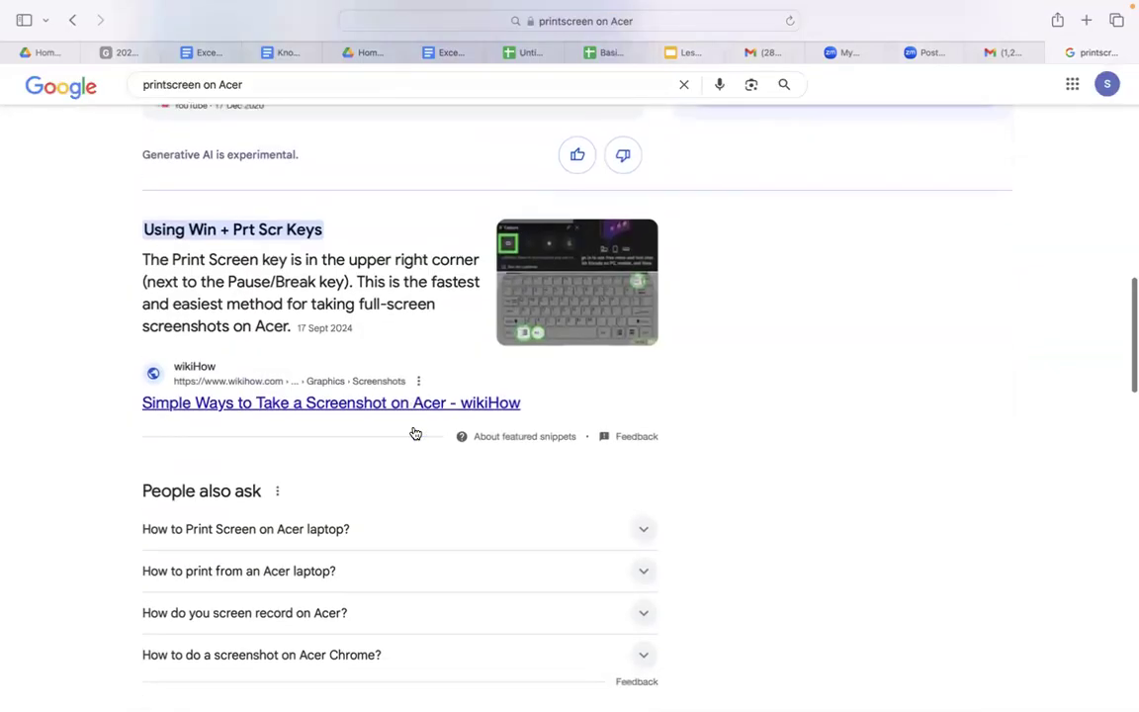
scroll(415, 433, "up", 5)
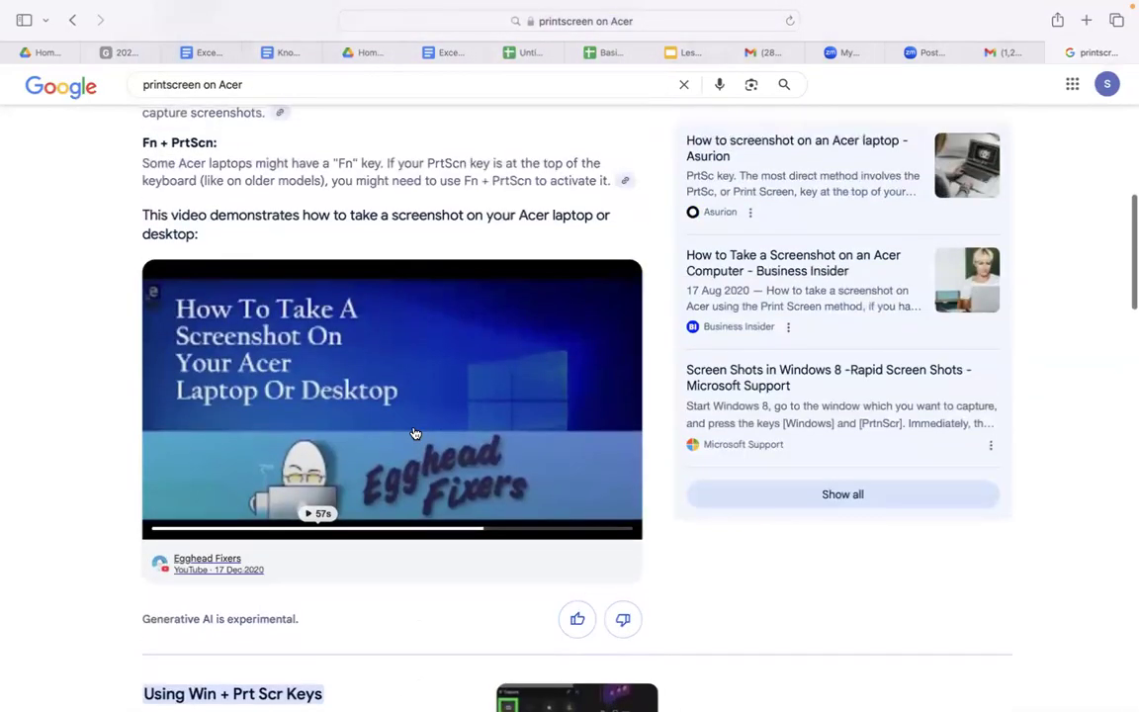
scroll(415, 433, "up", 5)
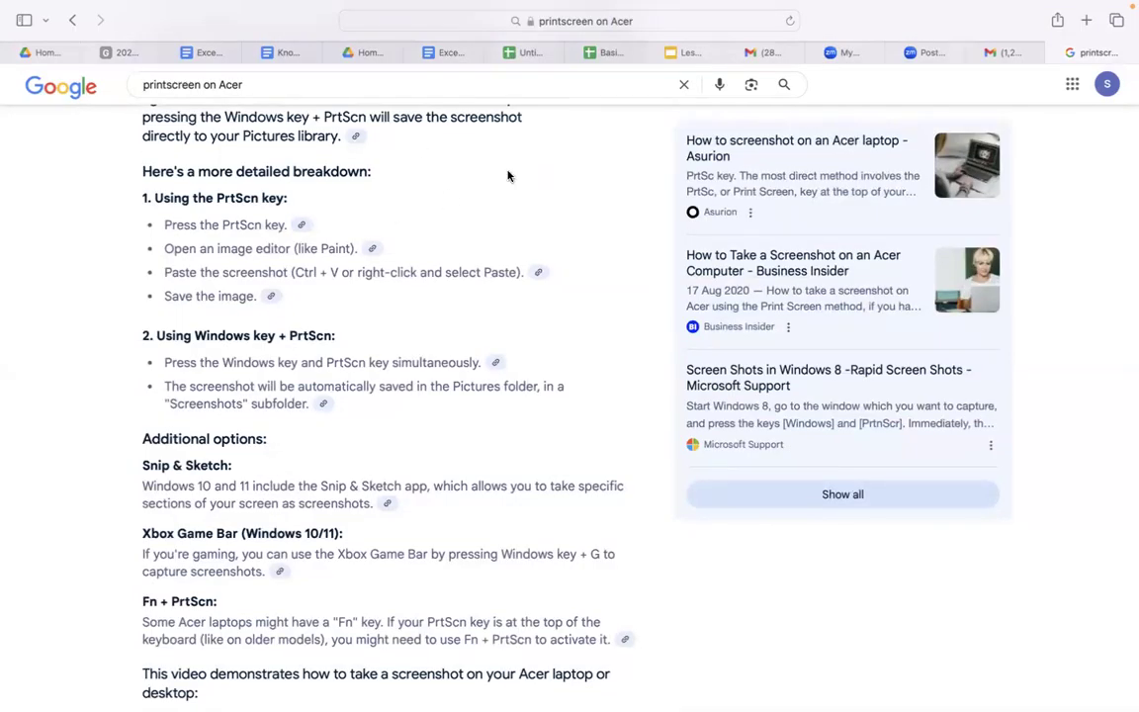
Capture a small region near the Google logo, and select an area of about 1,424 by 823 covering nearly the whole page for another screenshot.
key("super+shift+4")
left_click_drag(64, 103, 176, 141)
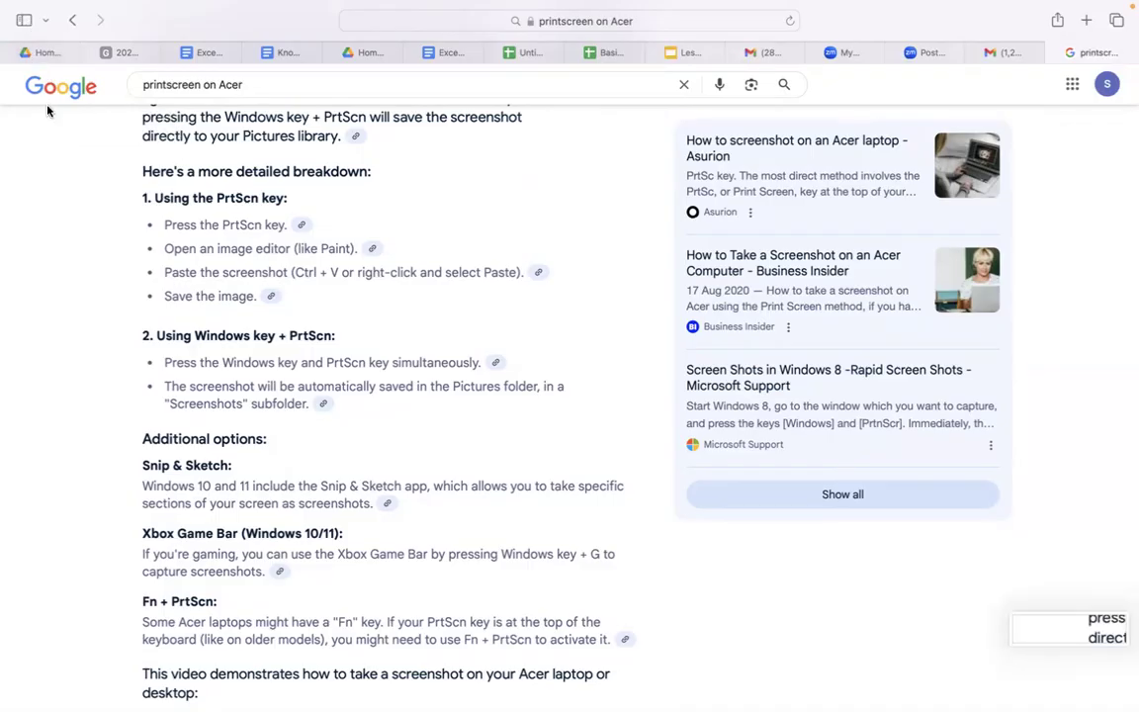
key("super+shift+4")
left_click_drag(10, 42, 1069, 631)
left_click_drag(1095, 668, 1125, 694)
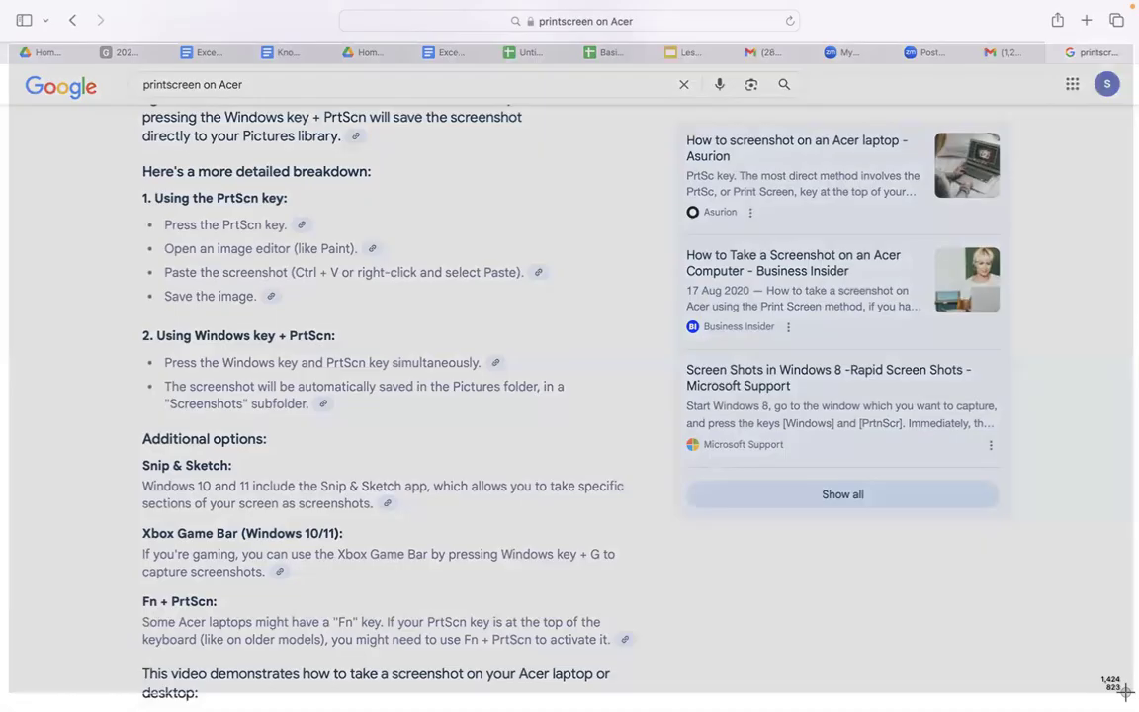
left_click_drag(1125, 694, 1125, 338)
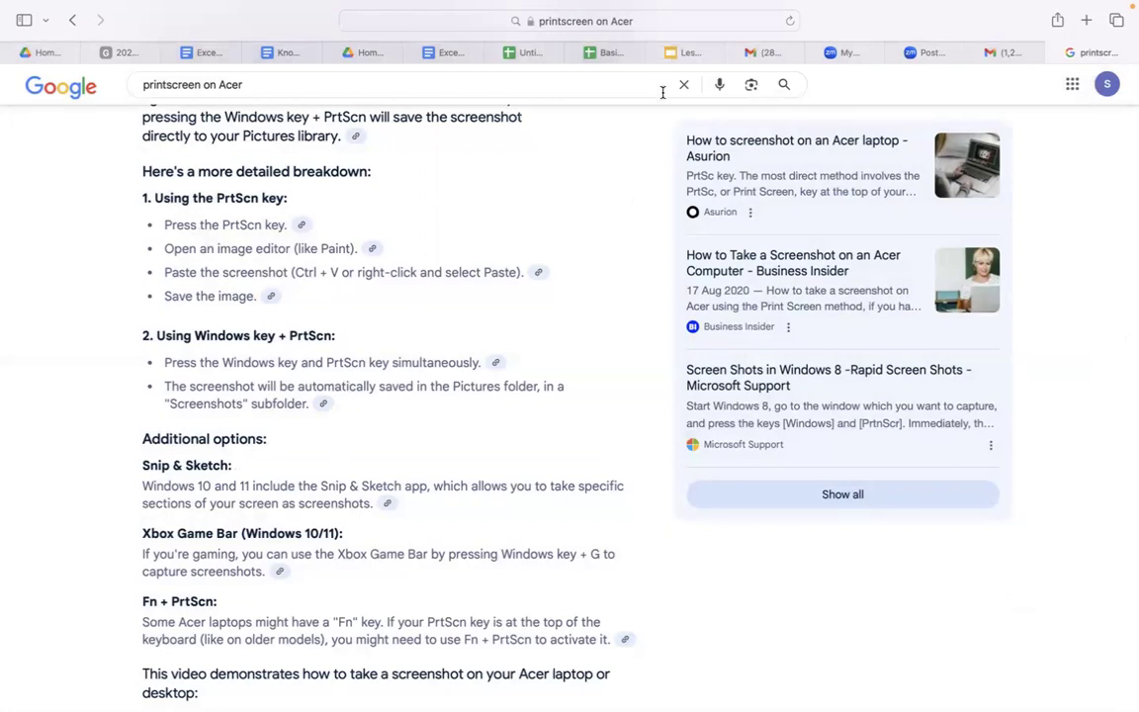
Return to the Basic Practical Session spreadsheet and enter "Print Screen" in cell C8 of the Screenshots sheet.
left_click(610, 55)
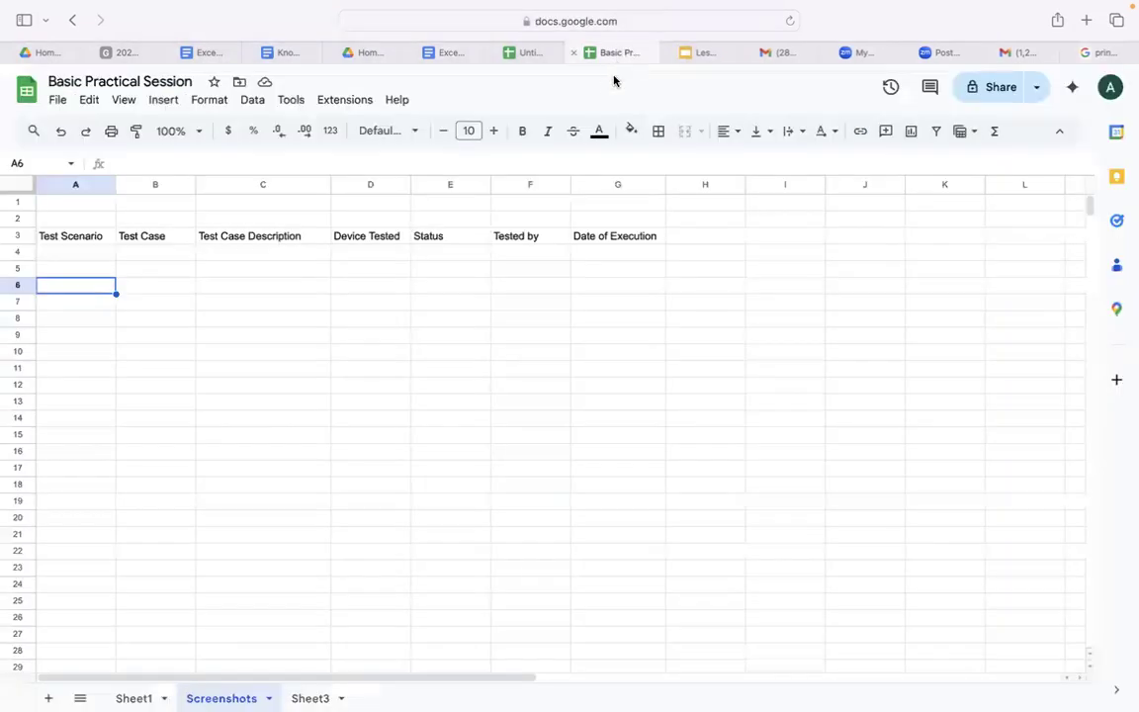
left_click(228, 319)
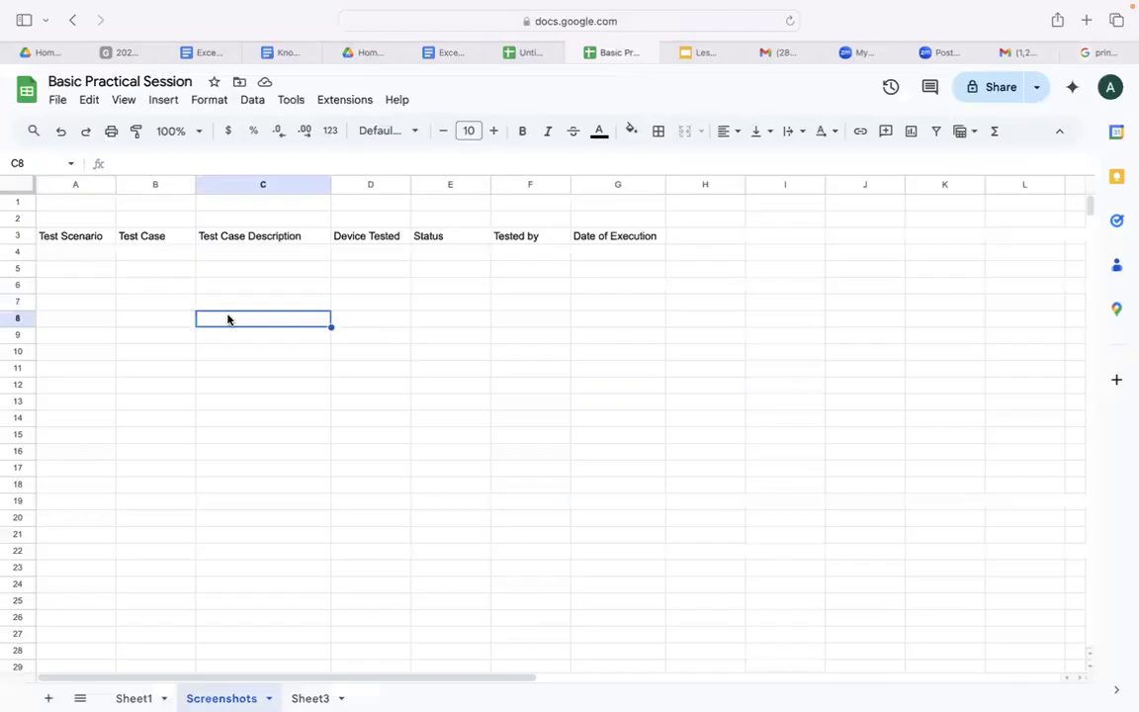
type("Print ")
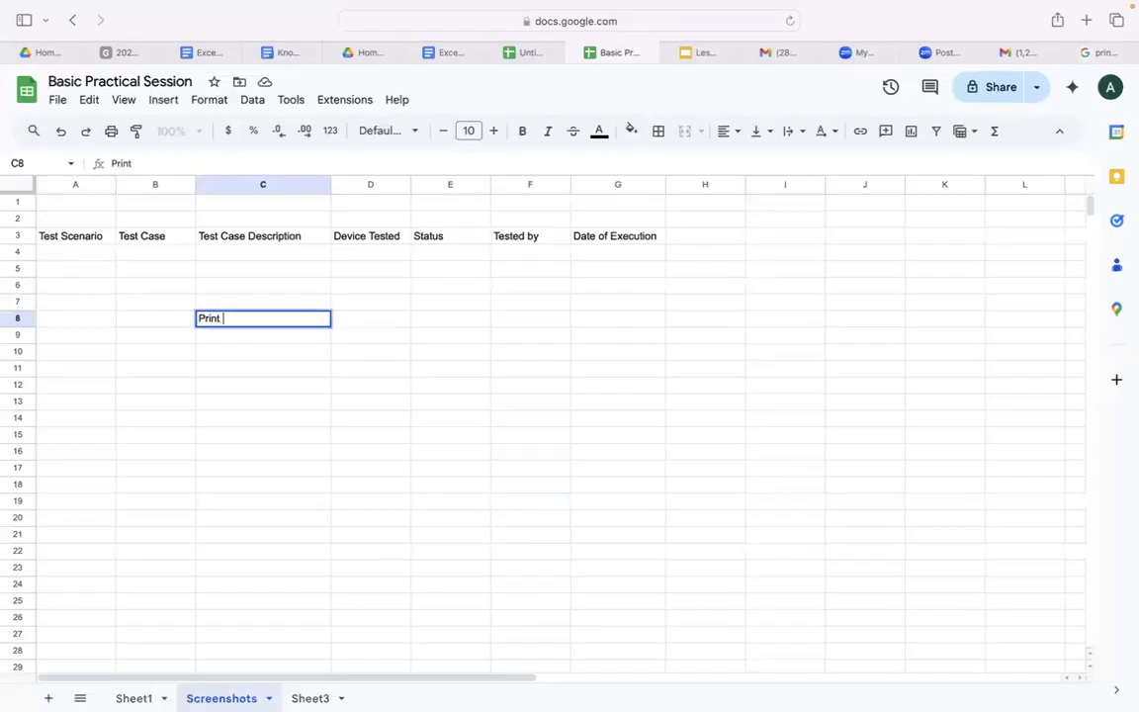
type("Screen")
left_click(253, 350)
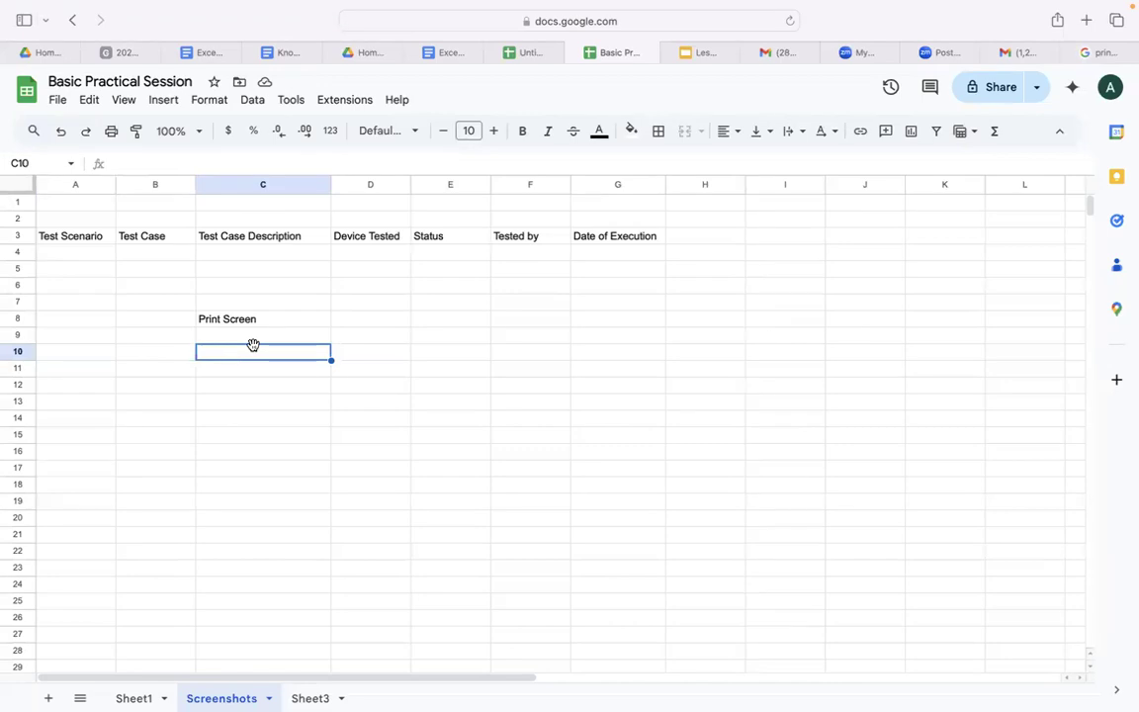
Enter the partial word "sni" in cell C9, directly below "Print Screen".
left_click(253, 341)
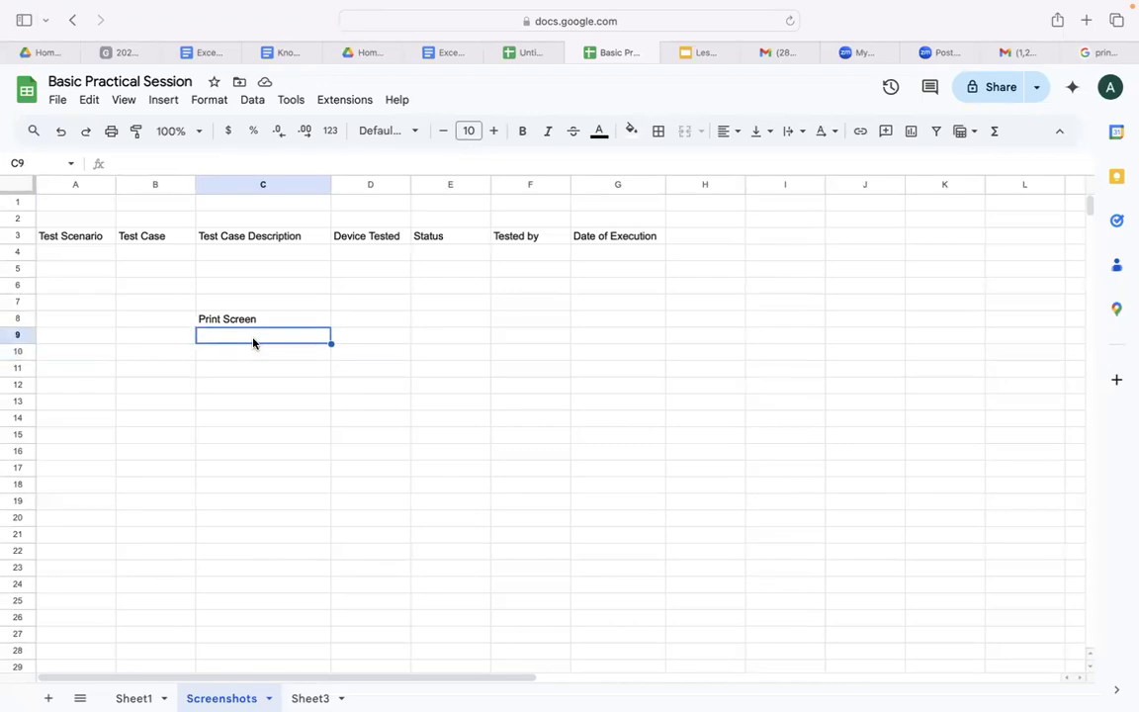
type("sniping")
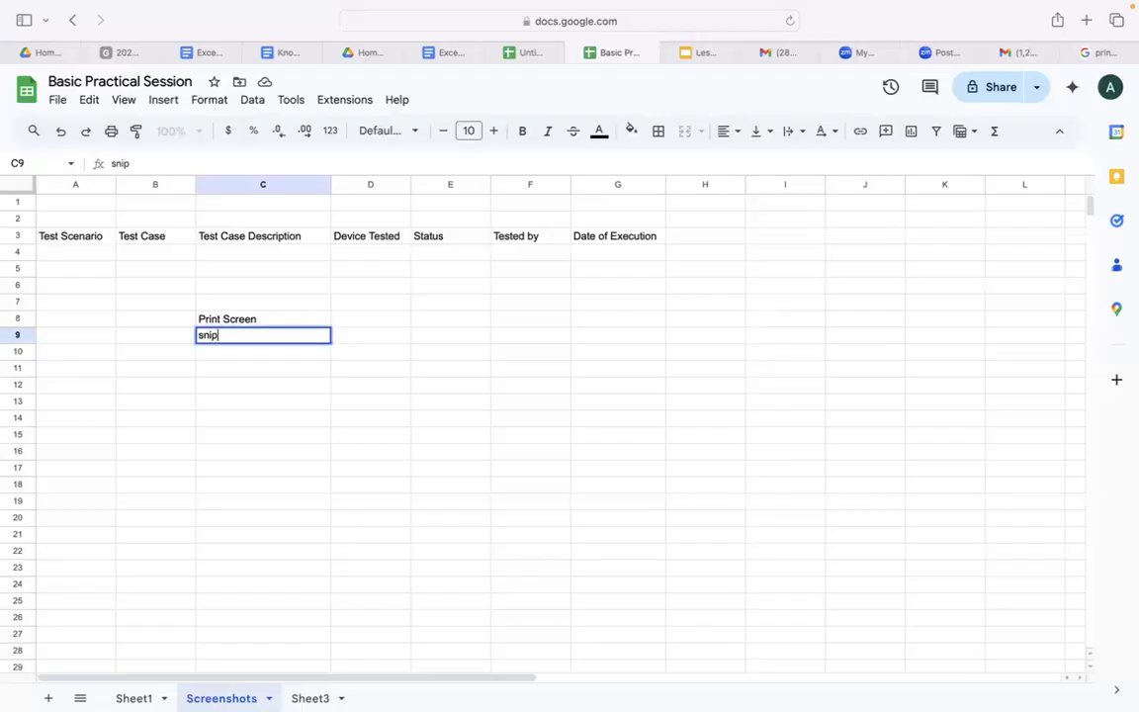
key("BackSpace")
key("BackSpace")
key("BackSpace")
key("BackSpace")
left_click(254, 322)
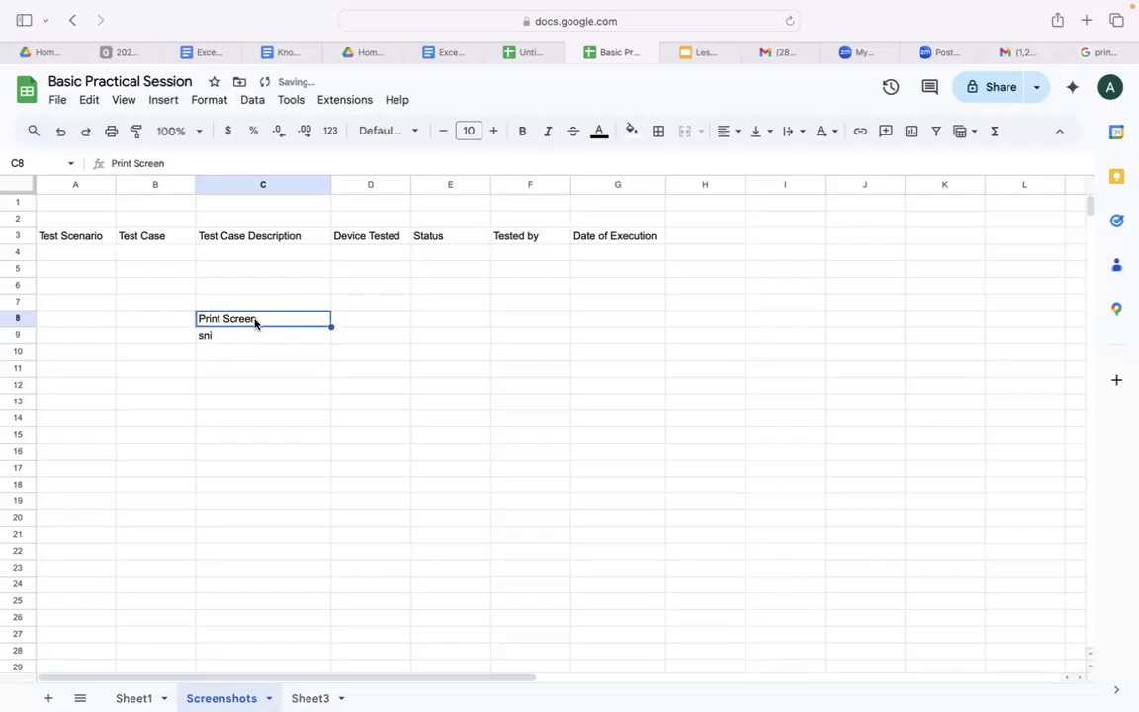
Enter "Screenshot" in cell C6 as a heading above the capture methods, and reselect the "Print Screen" cell.
left_click(213, 284)
type("Scr")
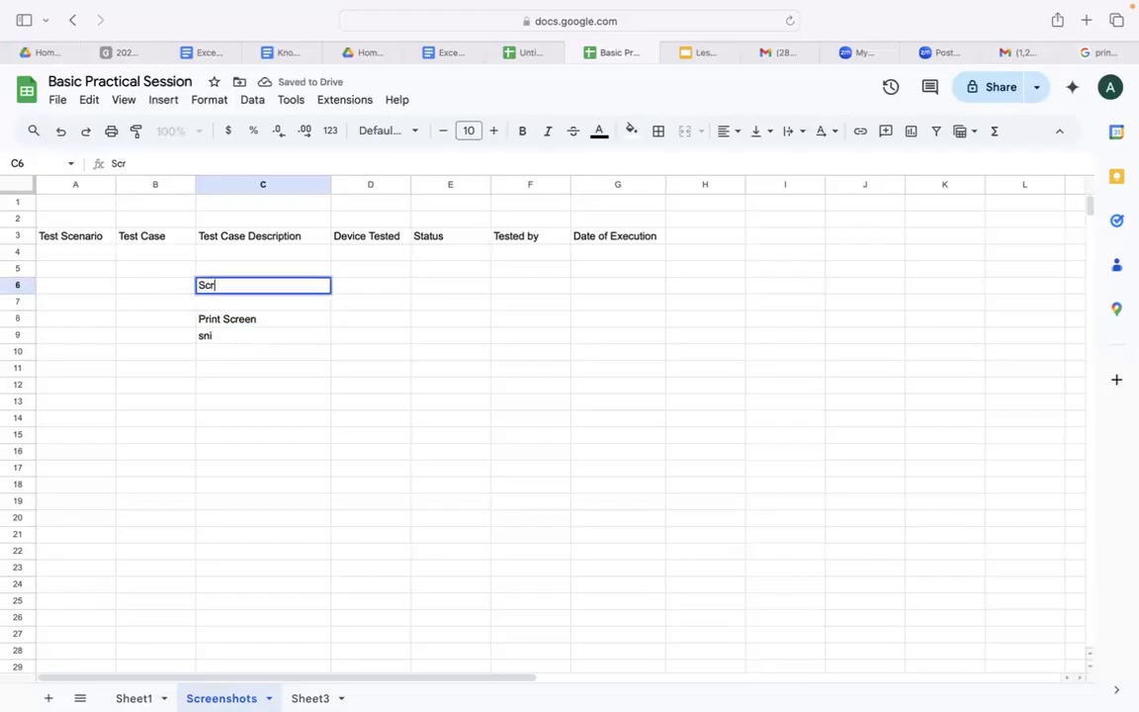
type("eenshot")
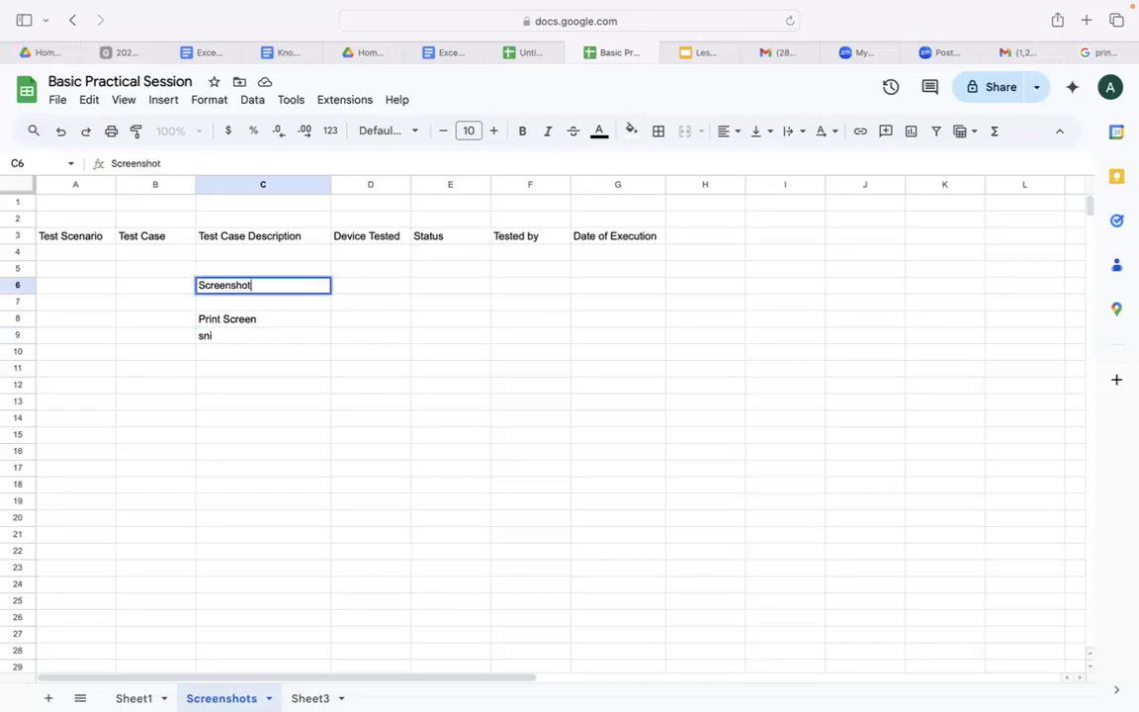
left_click_drag(257, 318, 258, 351)
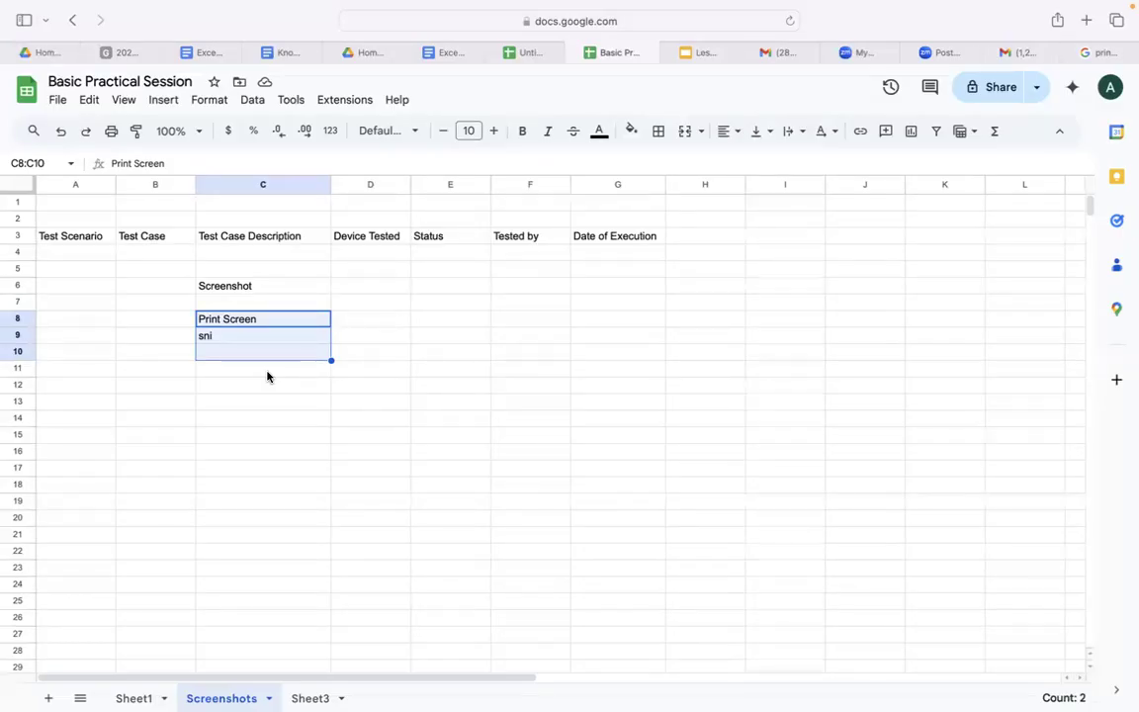
left_click(255, 396)
left_click(254, 322)
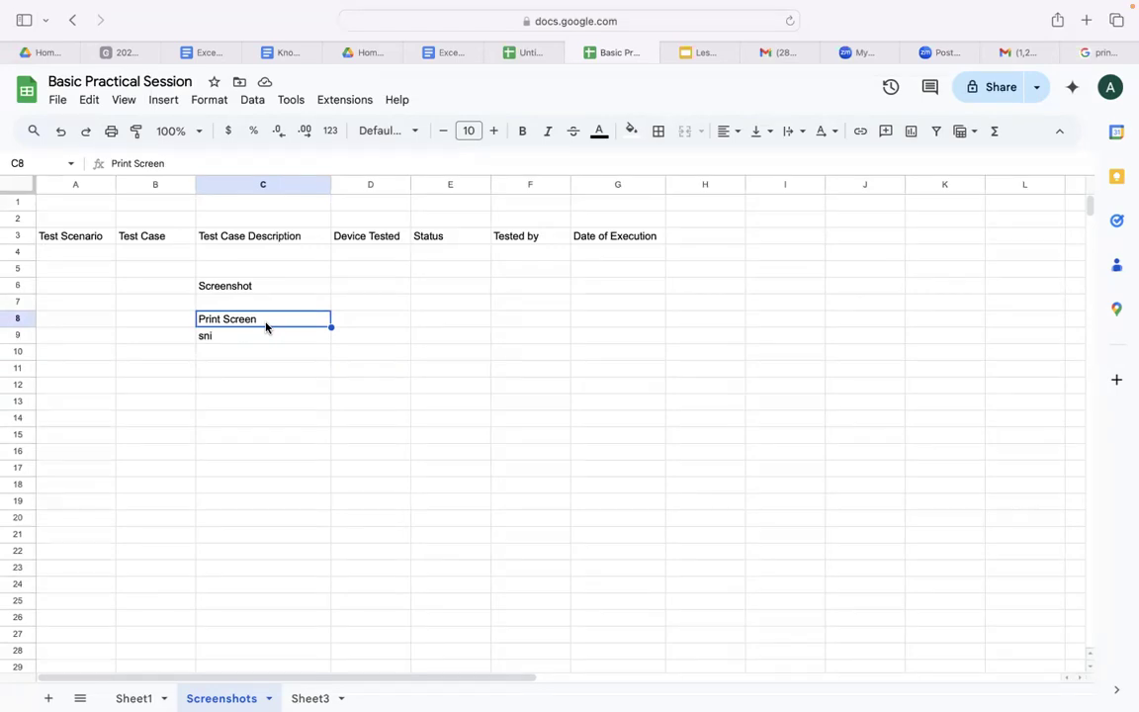
mouse_move(7, 5)
scroll(432, 367, "right", 12)
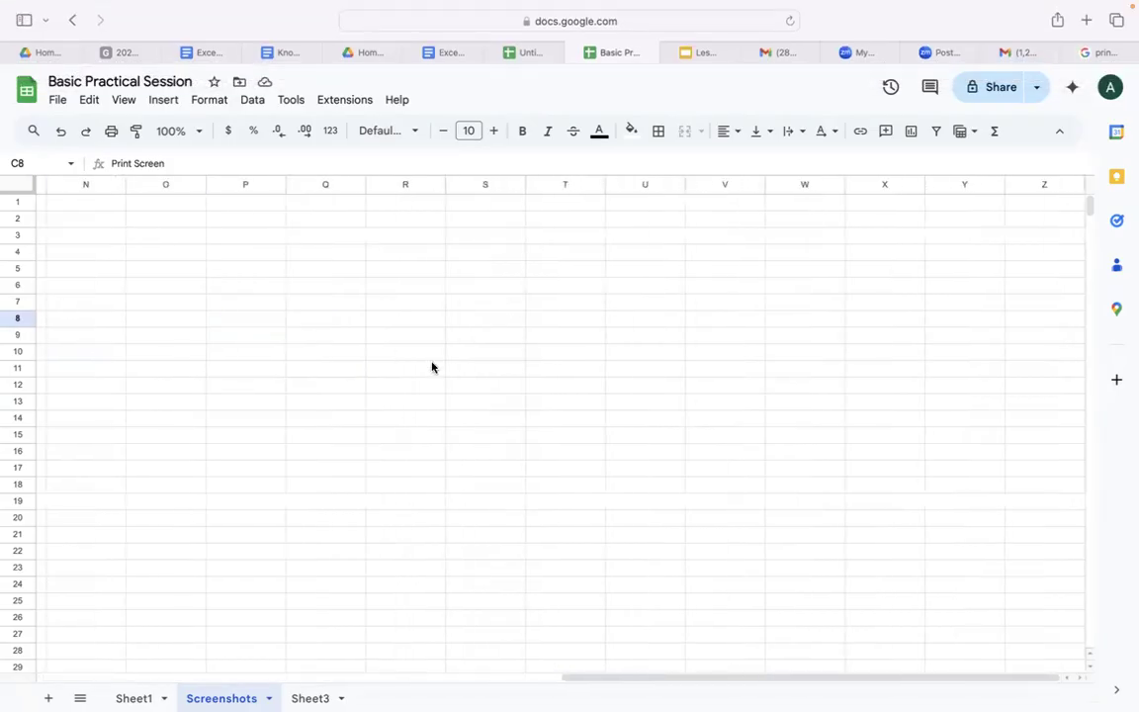
key("ctrl+Left")
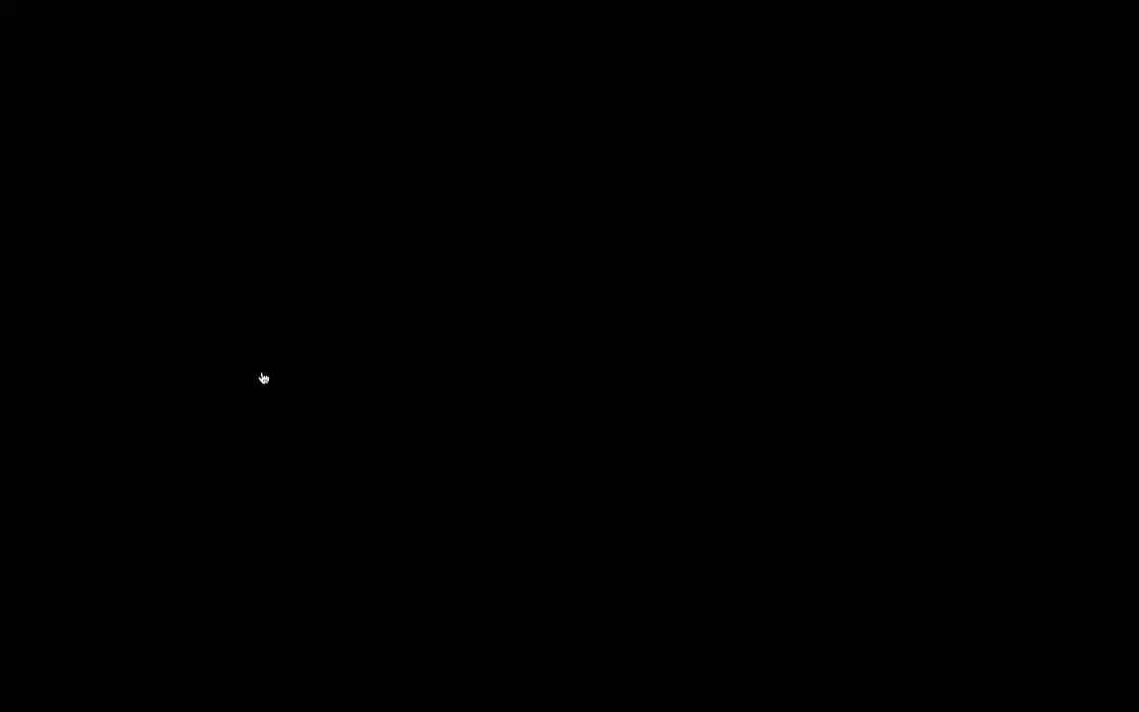
key("ctrl+Right")
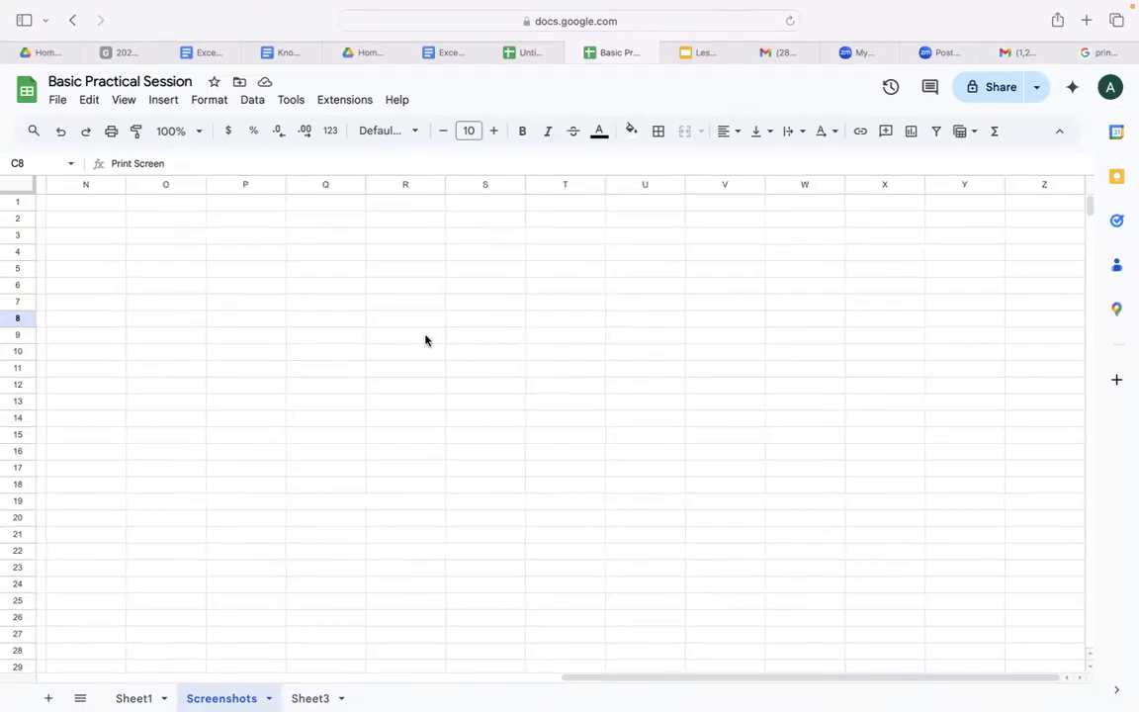
scroll(425, 340, "left", 10)
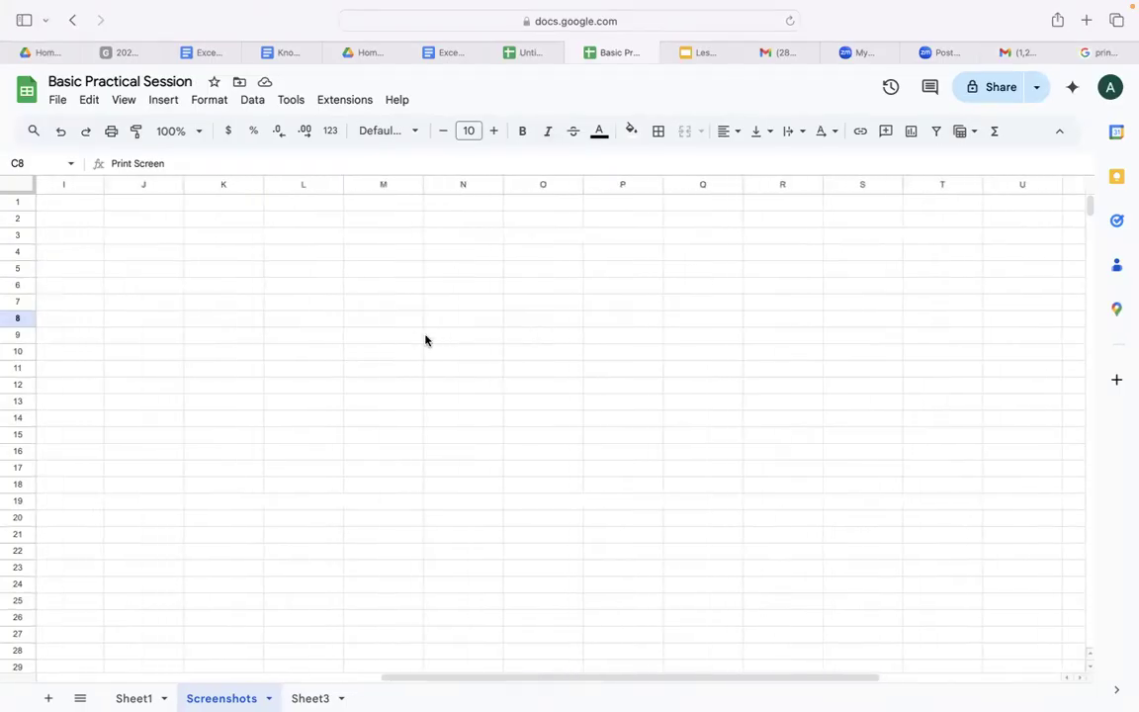
scroll(425, 340, "left", 8)
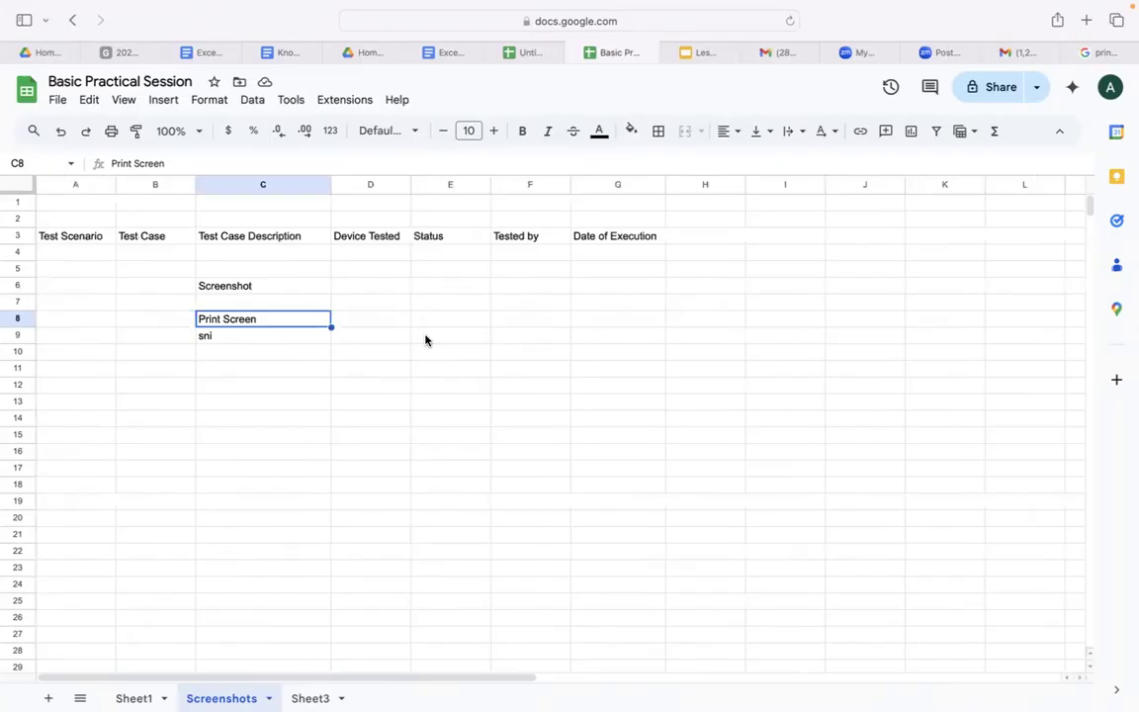
Complete the text in cell C9 to read "snipping tool" and keep that cell selected.
left_click(213, 335)
double_click(218, 336)
type("pping ")
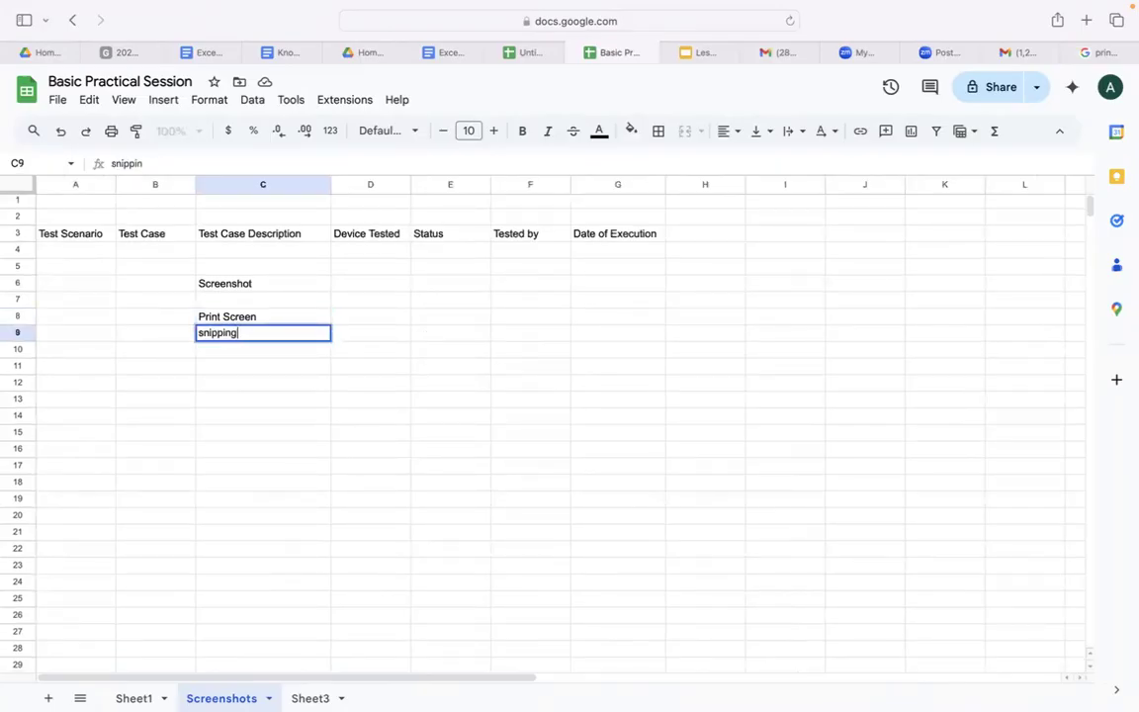
type("tool")
left_click(226, 383)
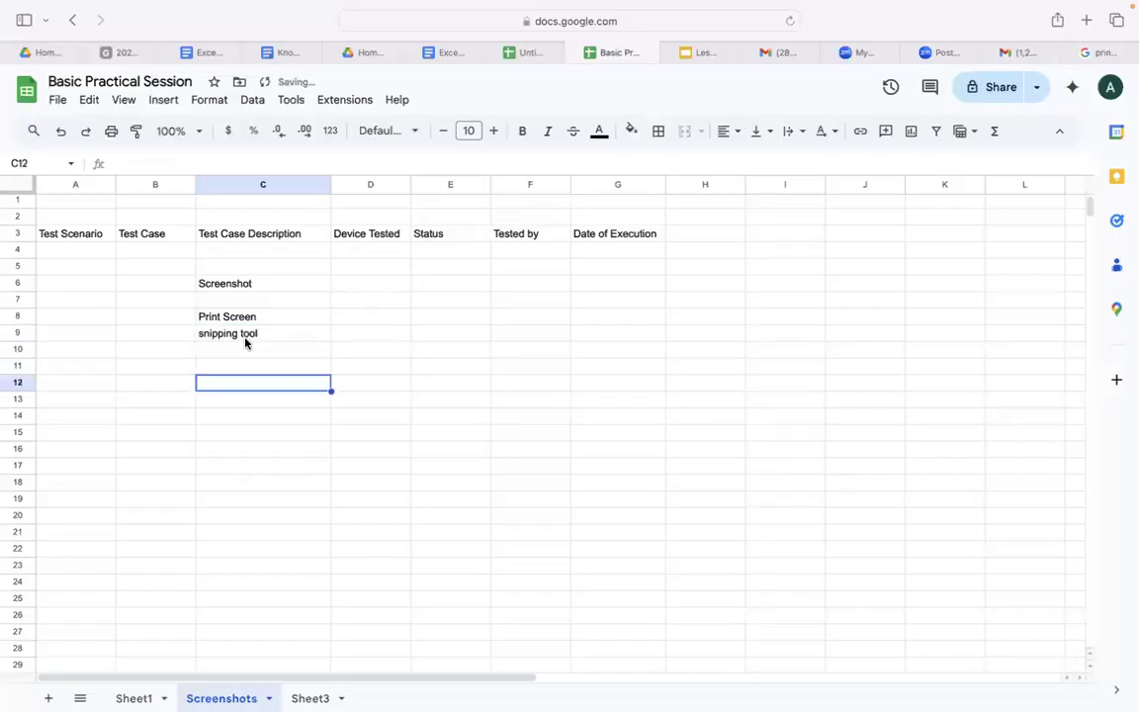
left_click(251, 336)
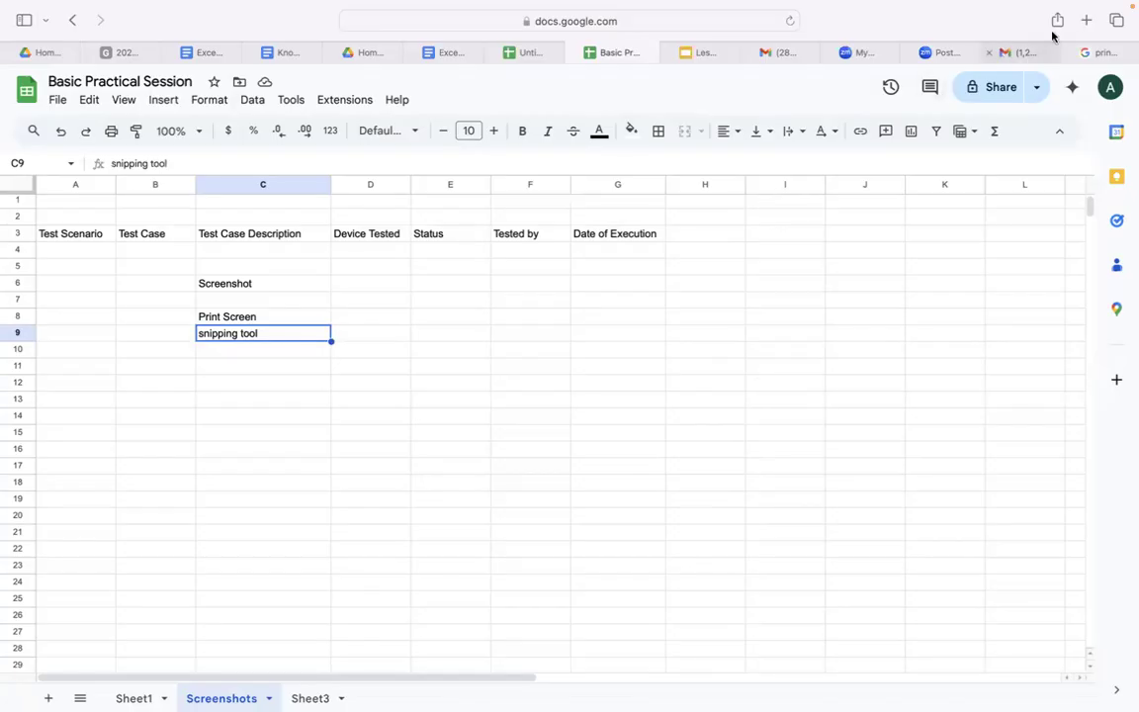
Search the web for "snipping tool" in a new browser tab.
right_click(1088, 24)
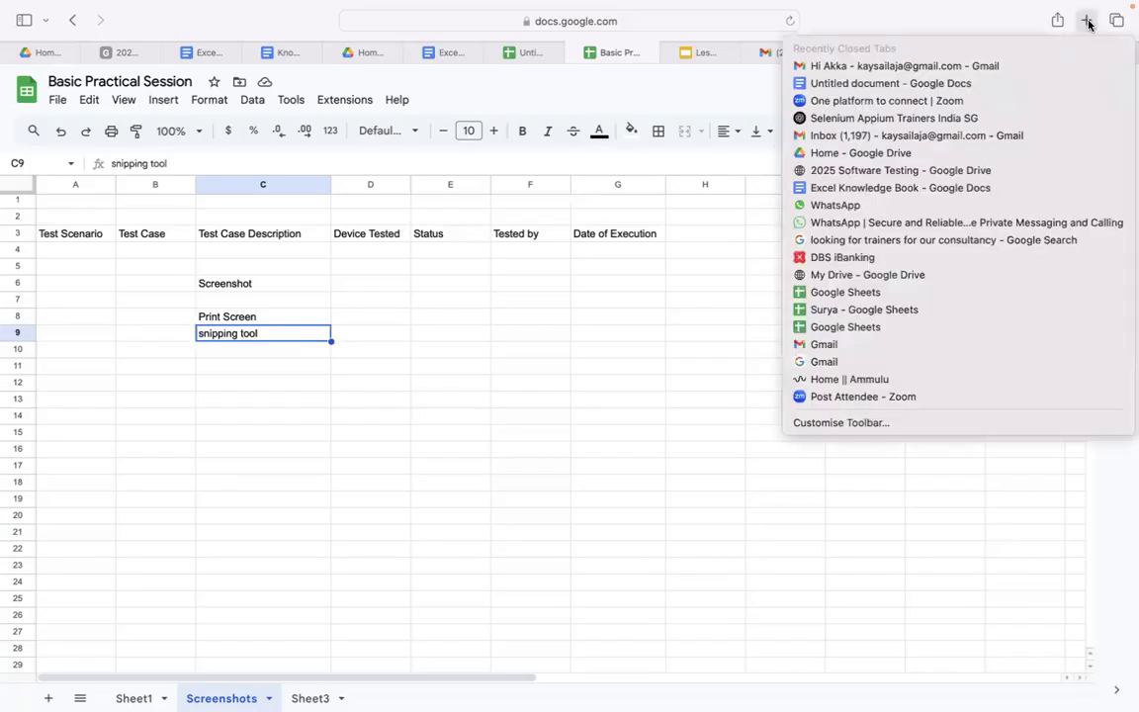
key("Escape")
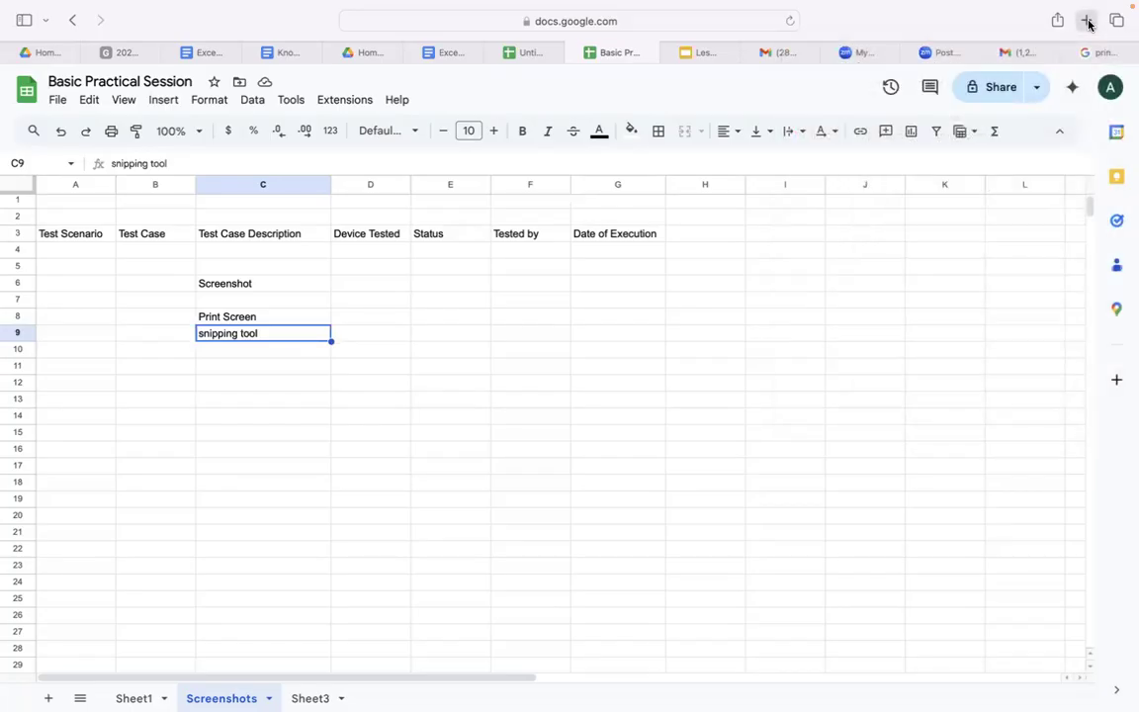
left_click(1088, 24)
type("snip")
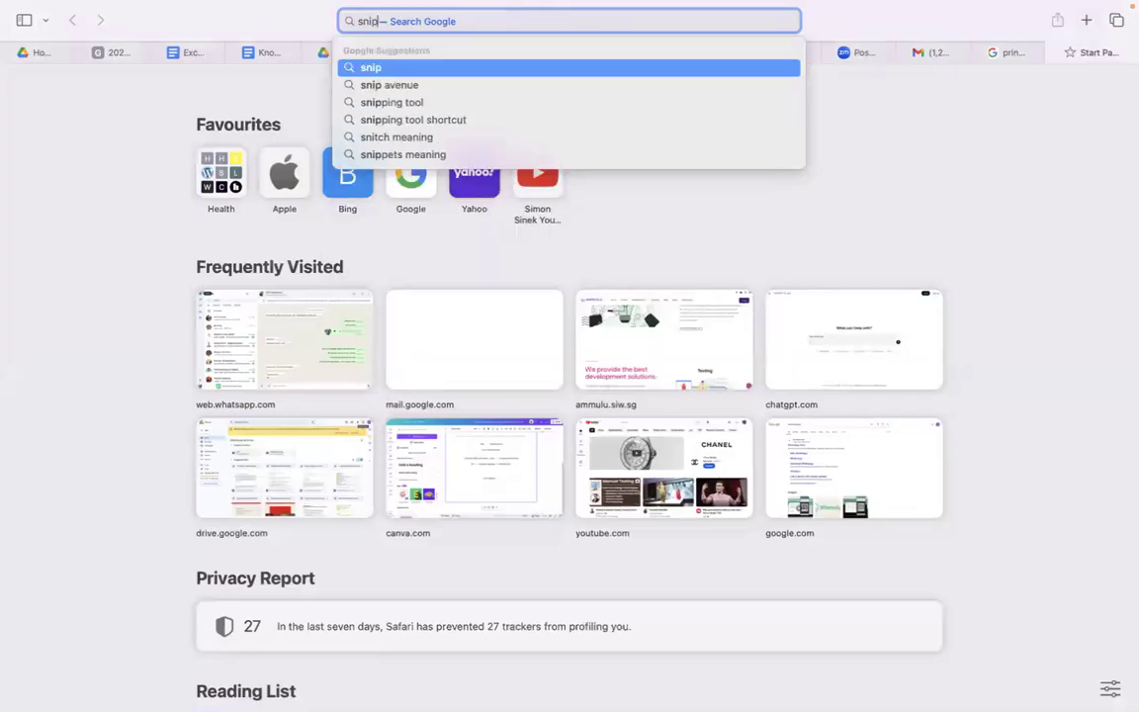
type("ping tool")
key("Return")
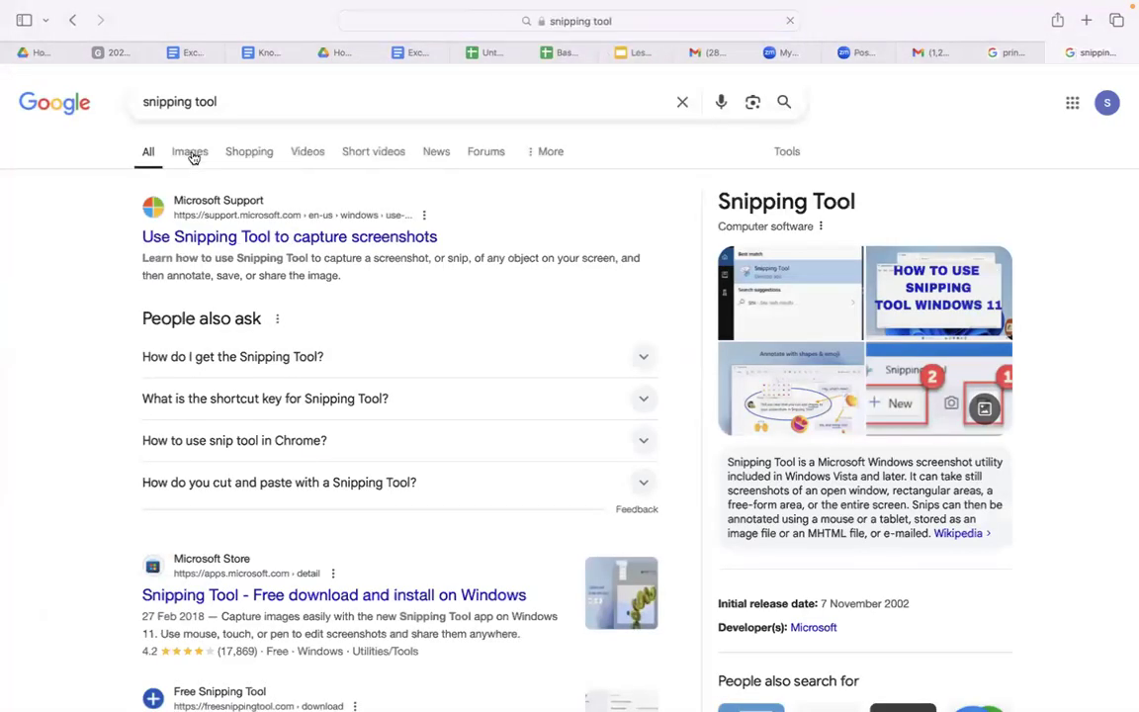
Look through the image results and the video results for the snipping tool search.
left_click(189, 152)
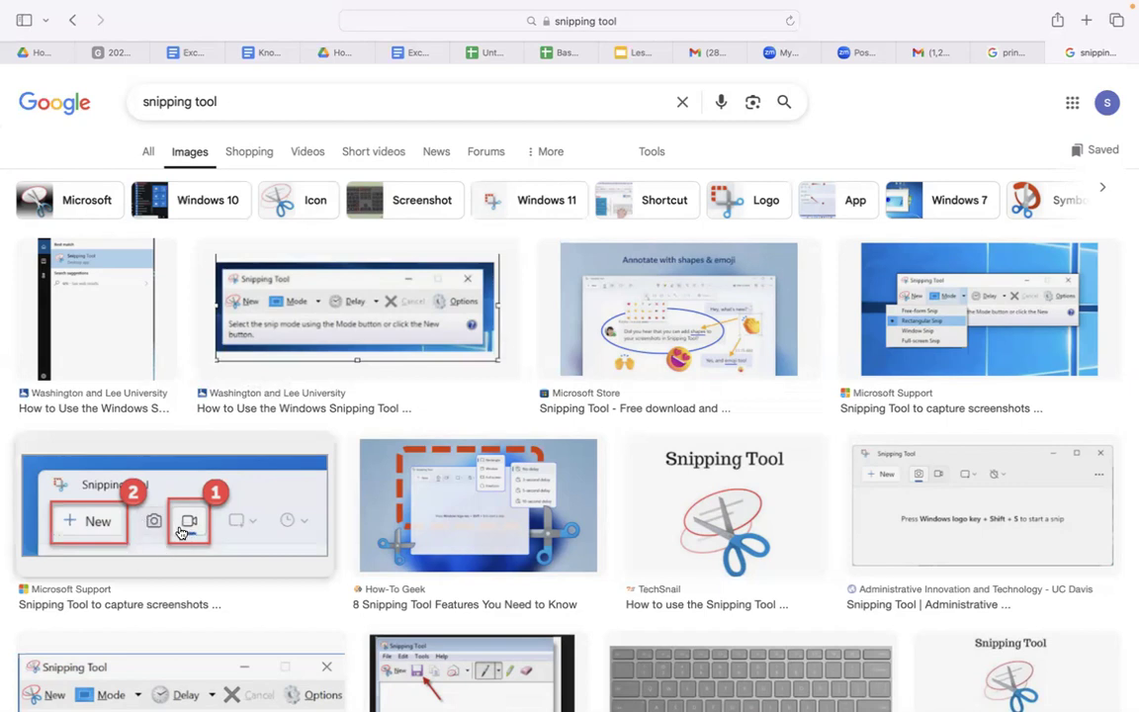
left_click(308, 156)
scroll(326, 332, "down", 1)
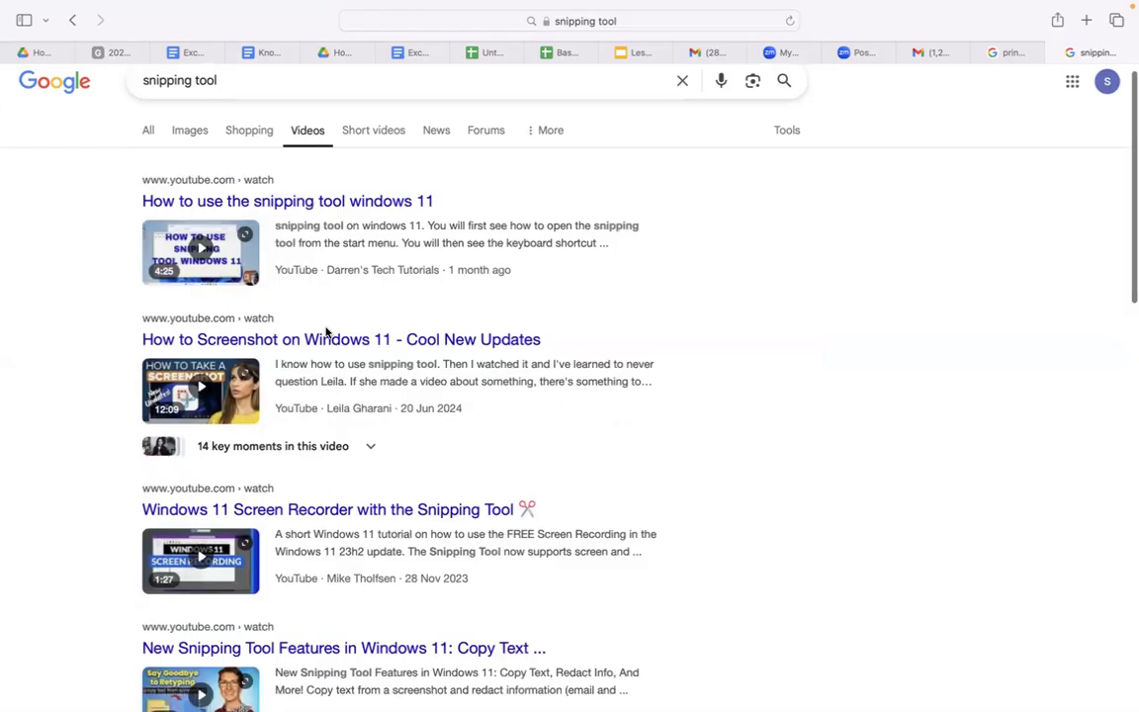
scroll(326, 332, "down", 2)
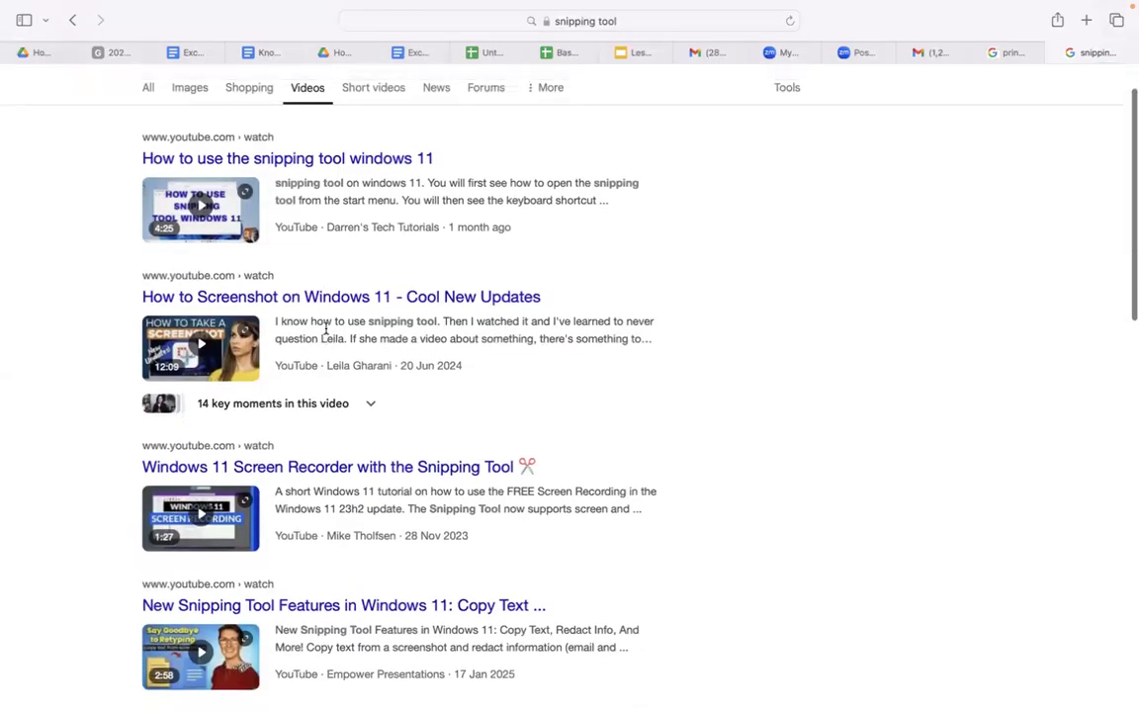
scroll(326, 330, "up", 2)
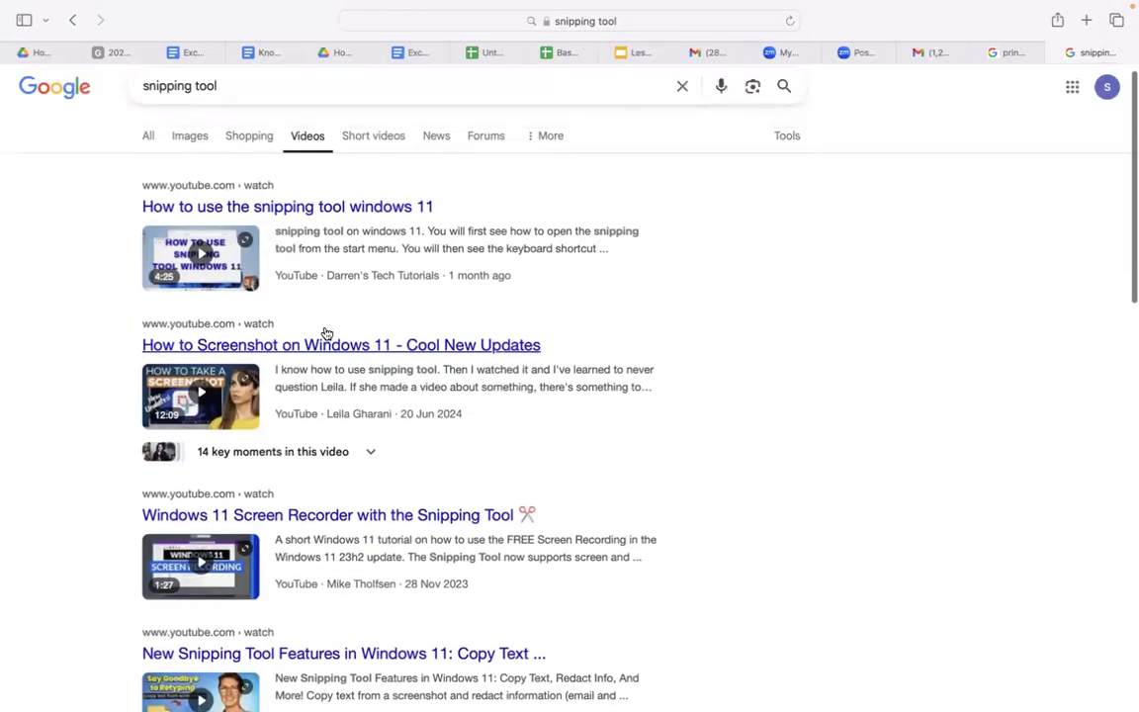
Open the video "How to use the snipping tool windows 11", mute its sound and skip the advertisement.
left_click(339, 209)
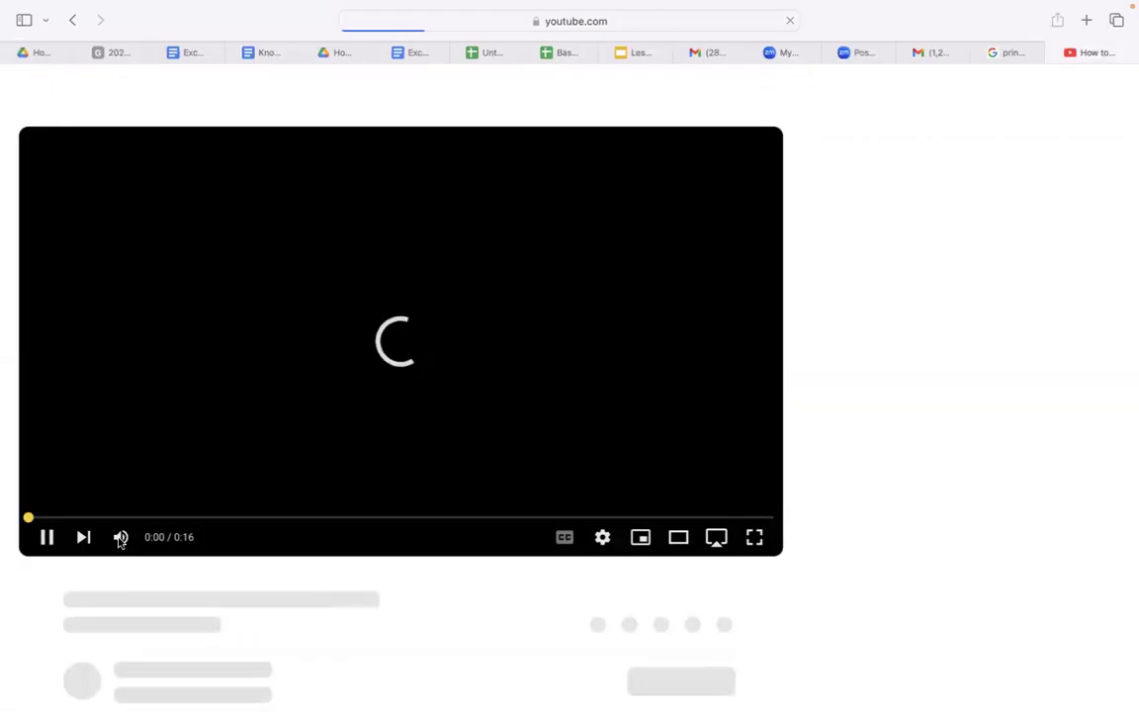
mouse_move(120, 540)
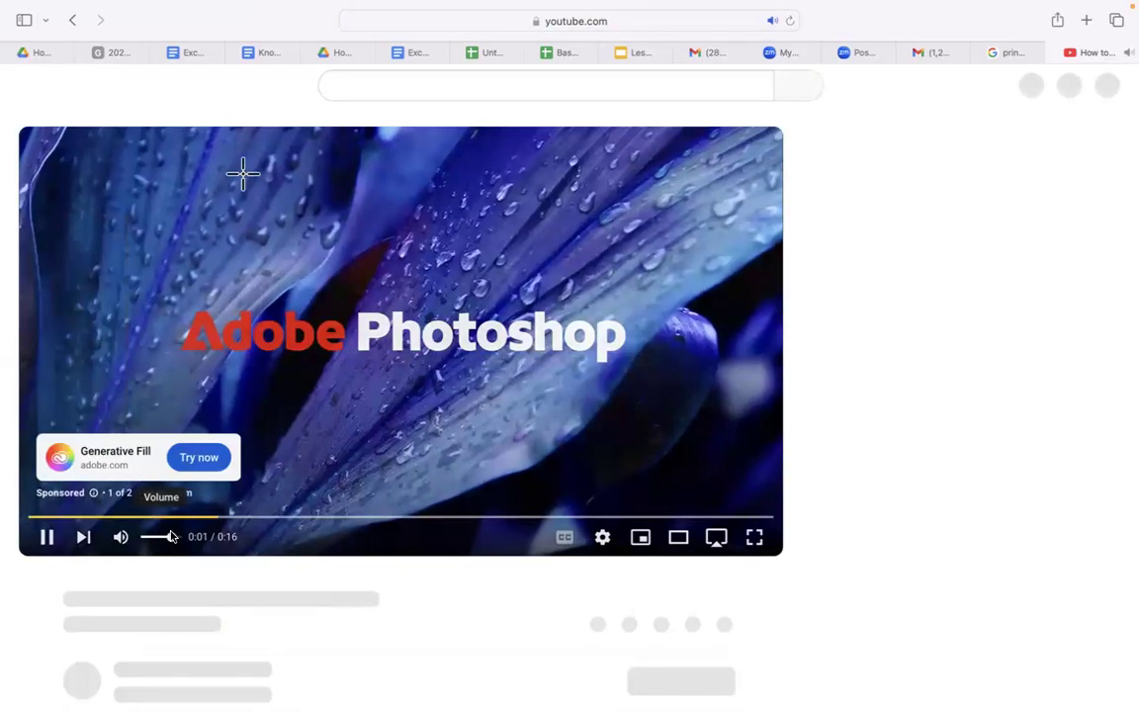
left_click(119, 536)
left_click(174, 538)
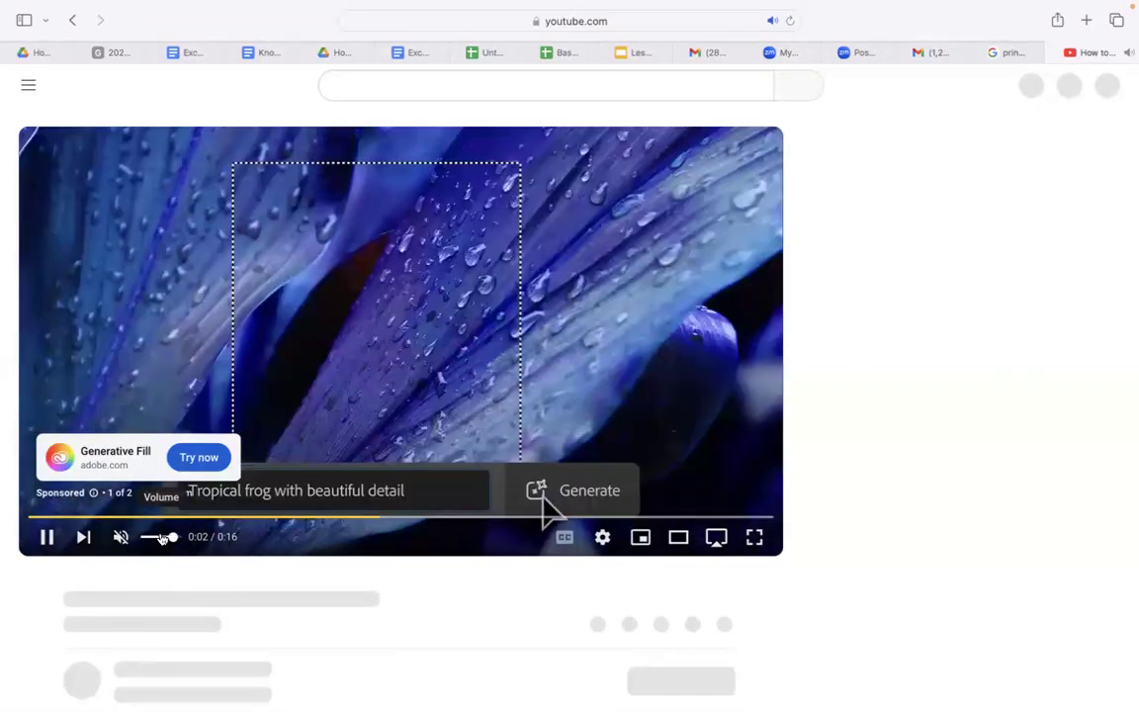
left_click(120, 537)
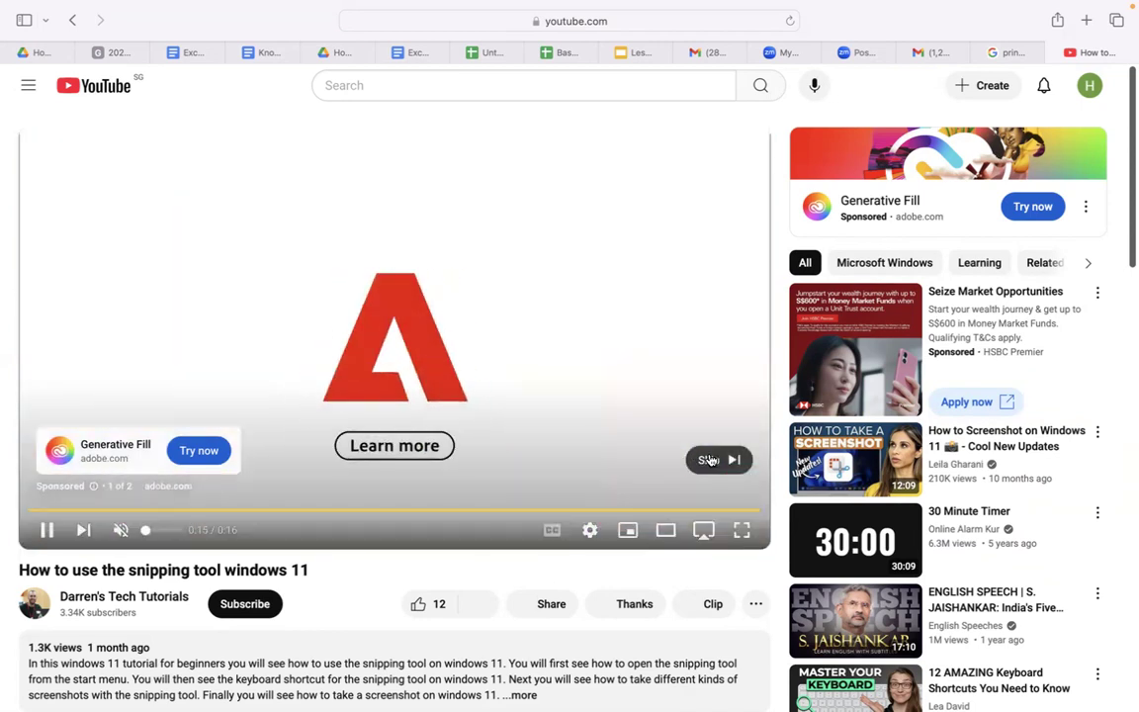
left_click(707, 460)
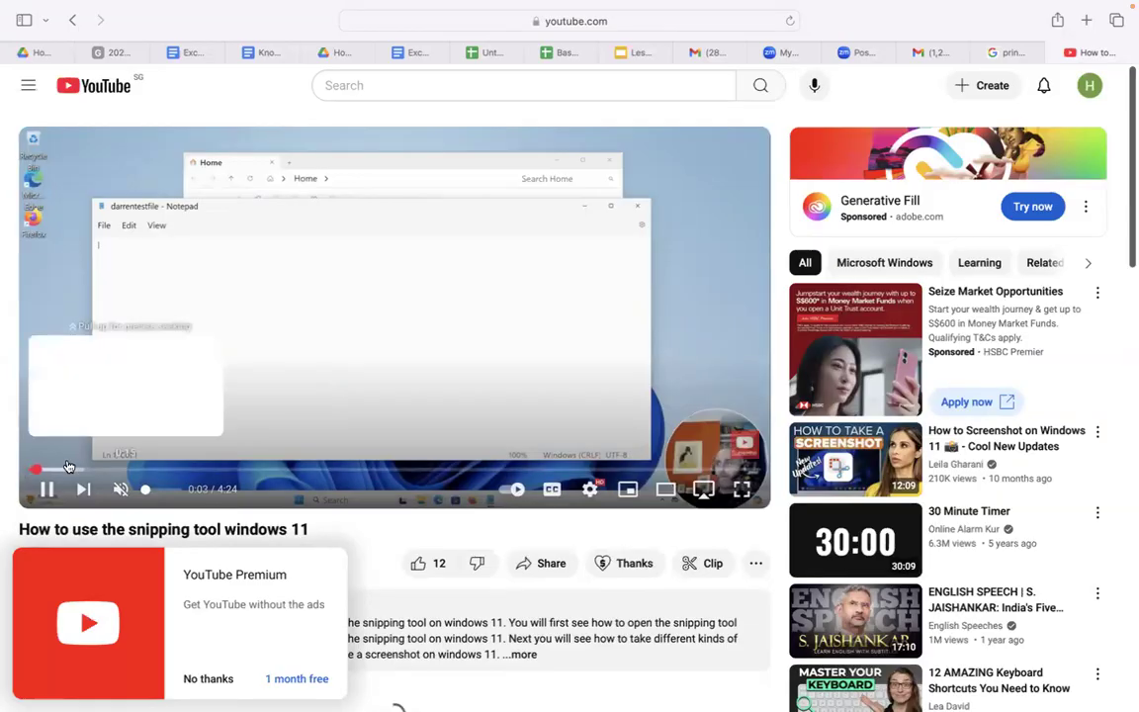
Move the video to the part where the Snipping Tool is opened, about 0:25, and watch it full screen.
left_click(69, 473)
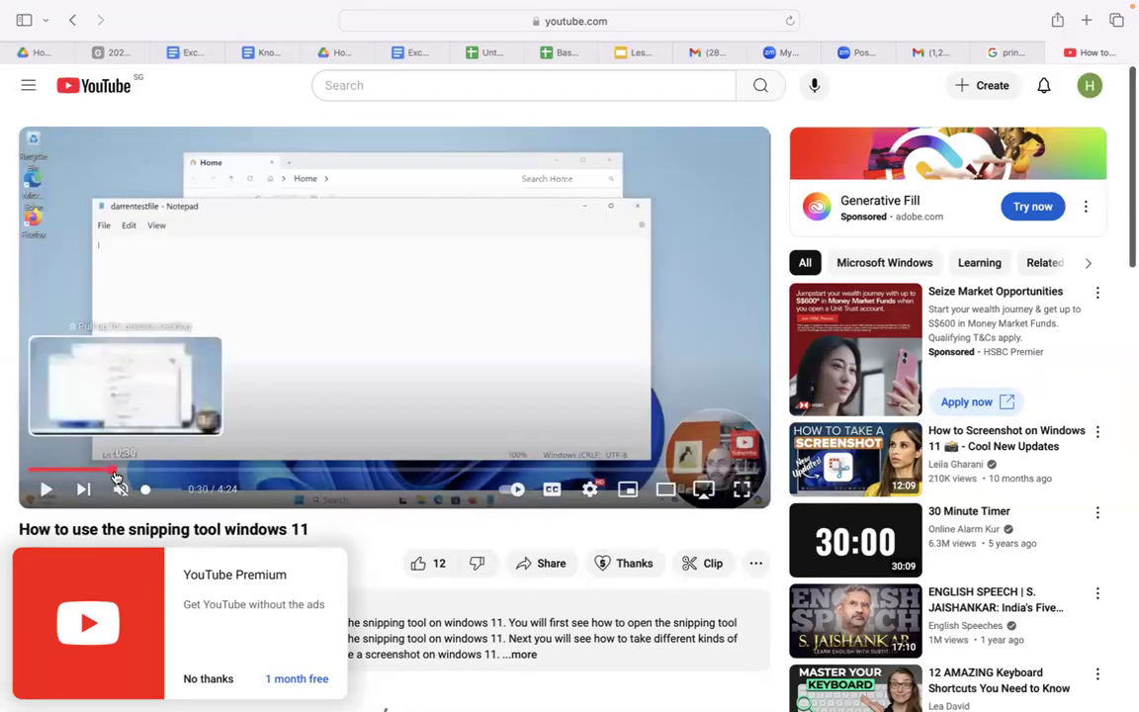
left_click(116, 472)
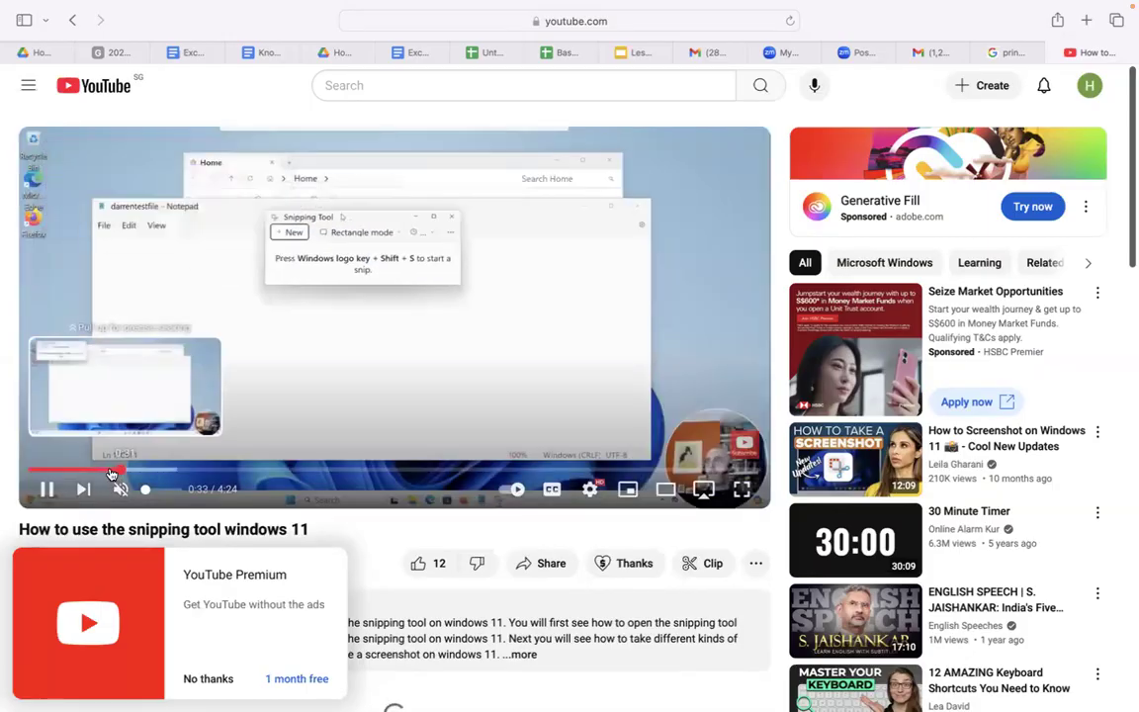
left_click(94, 472)
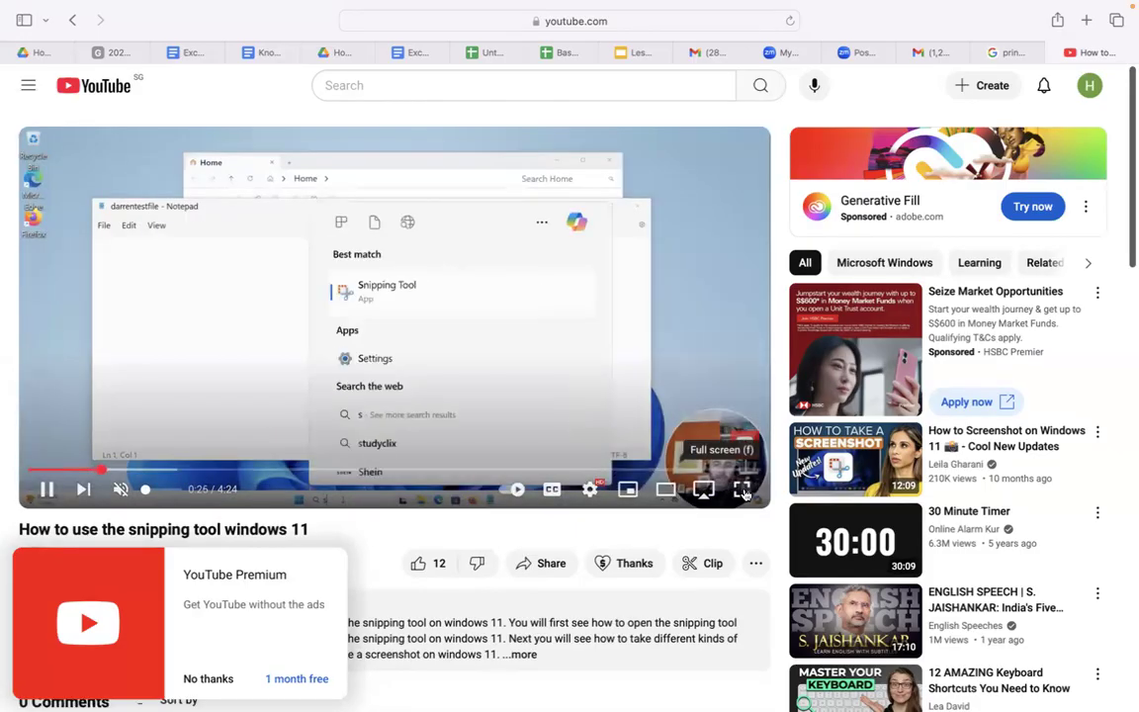
left_click(744, 492)
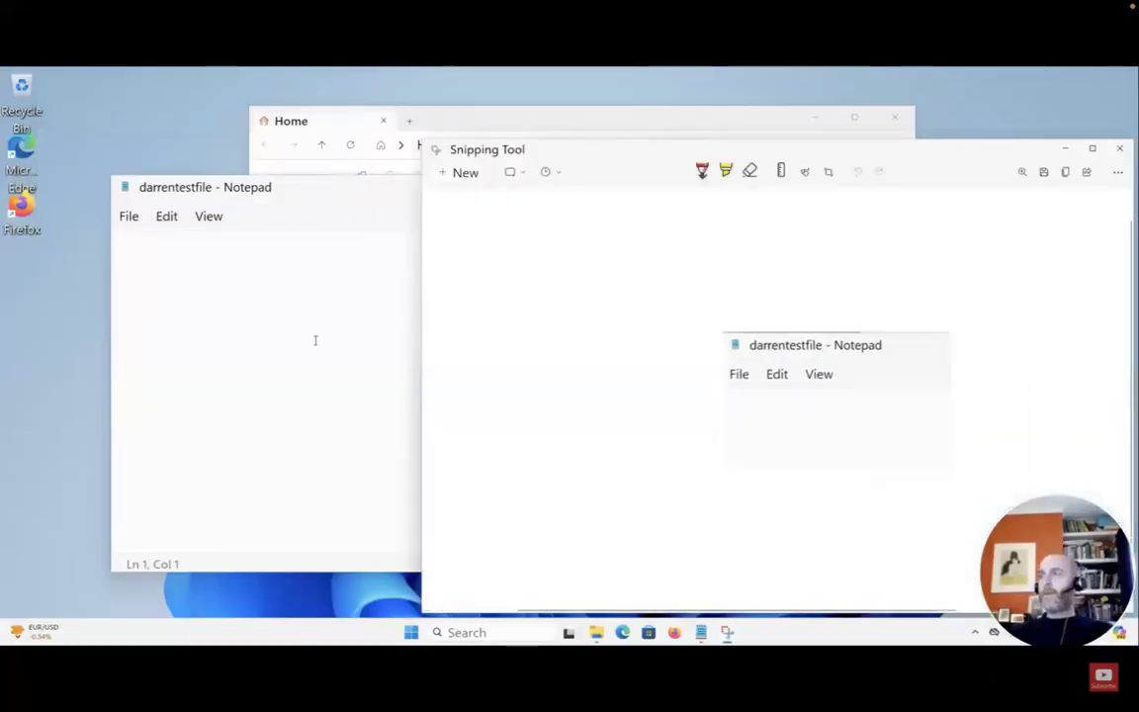
left_click_drag(734, 146, 561, 115)
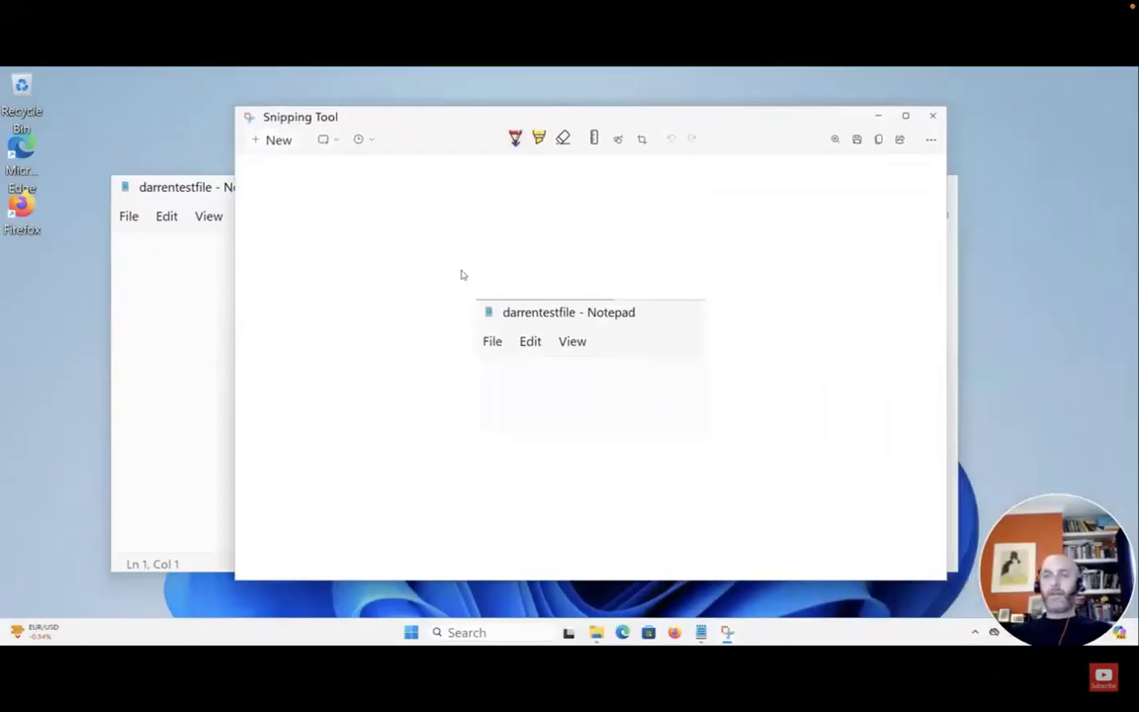
left_click(538, 139)
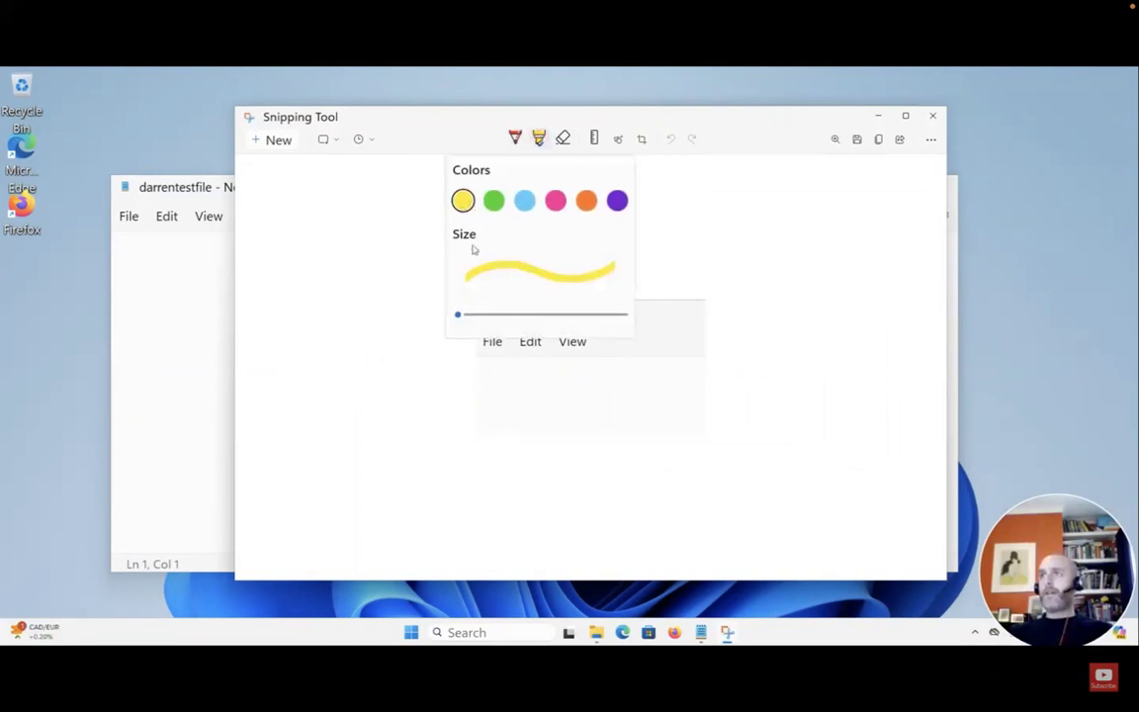
left_click(464, 201)
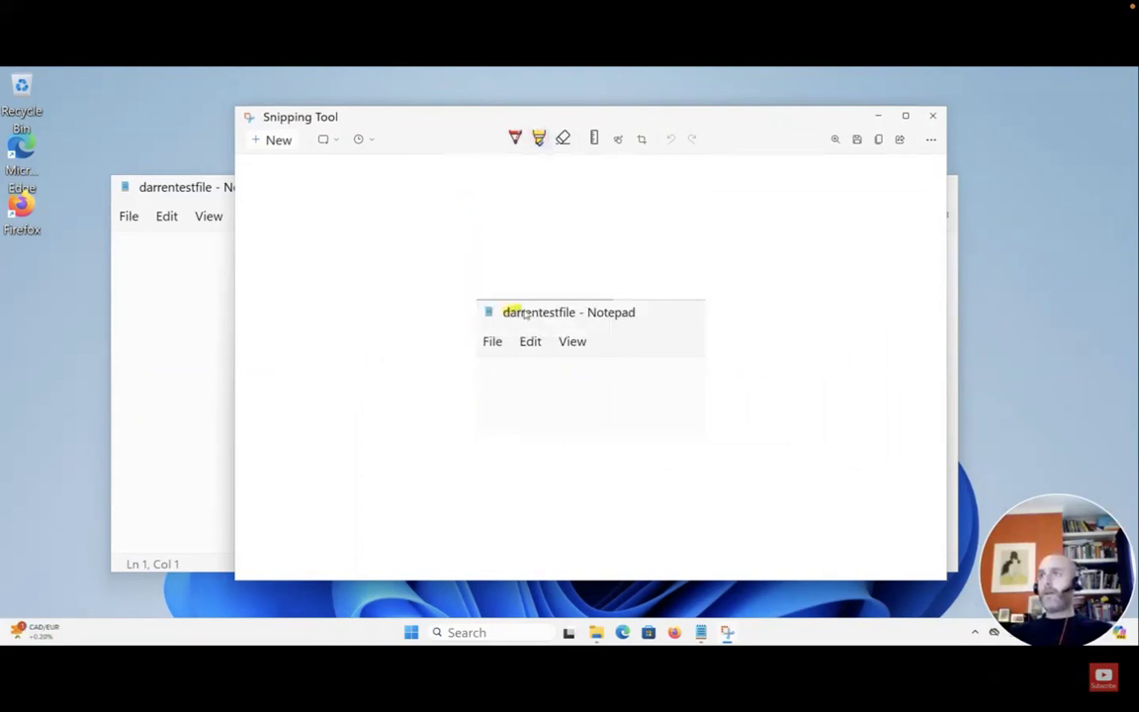
left_click_drag(545, 315, 568, 315)
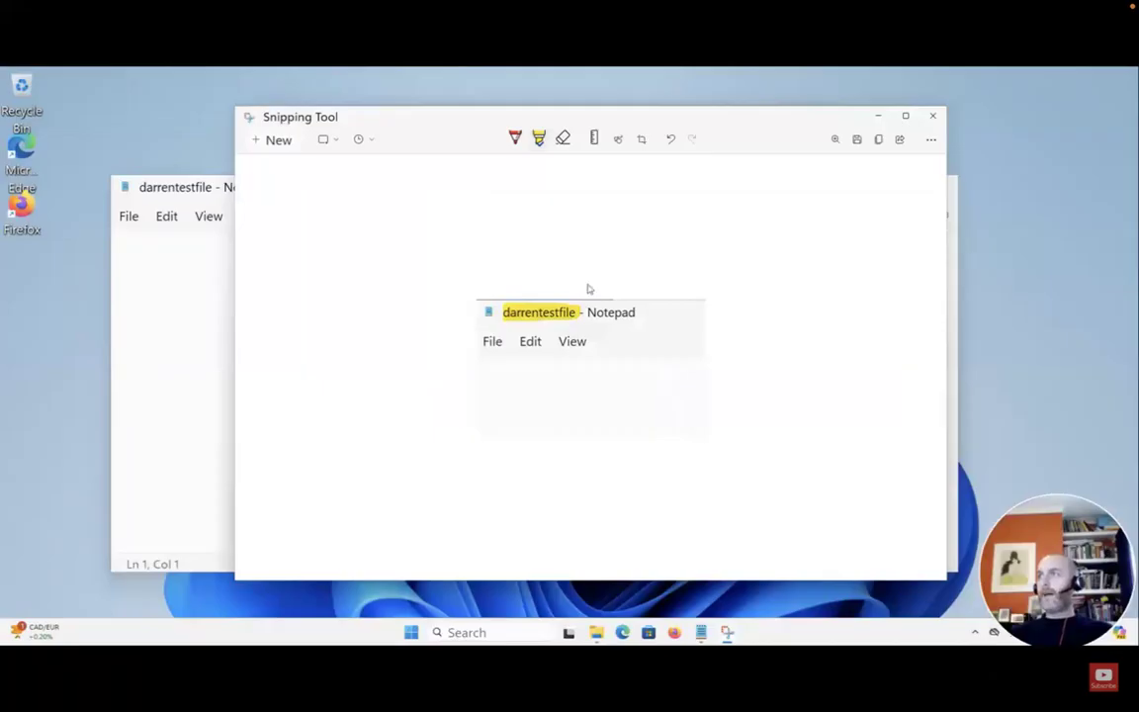
left_click(856, 141)
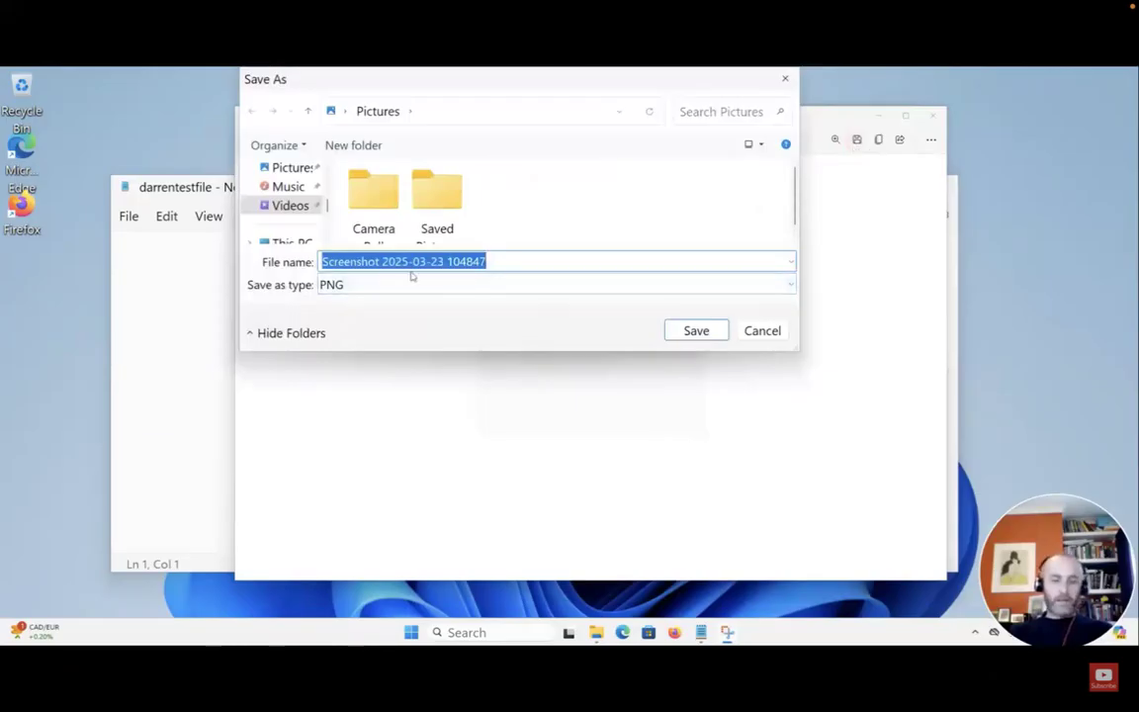
type("darrensfile")
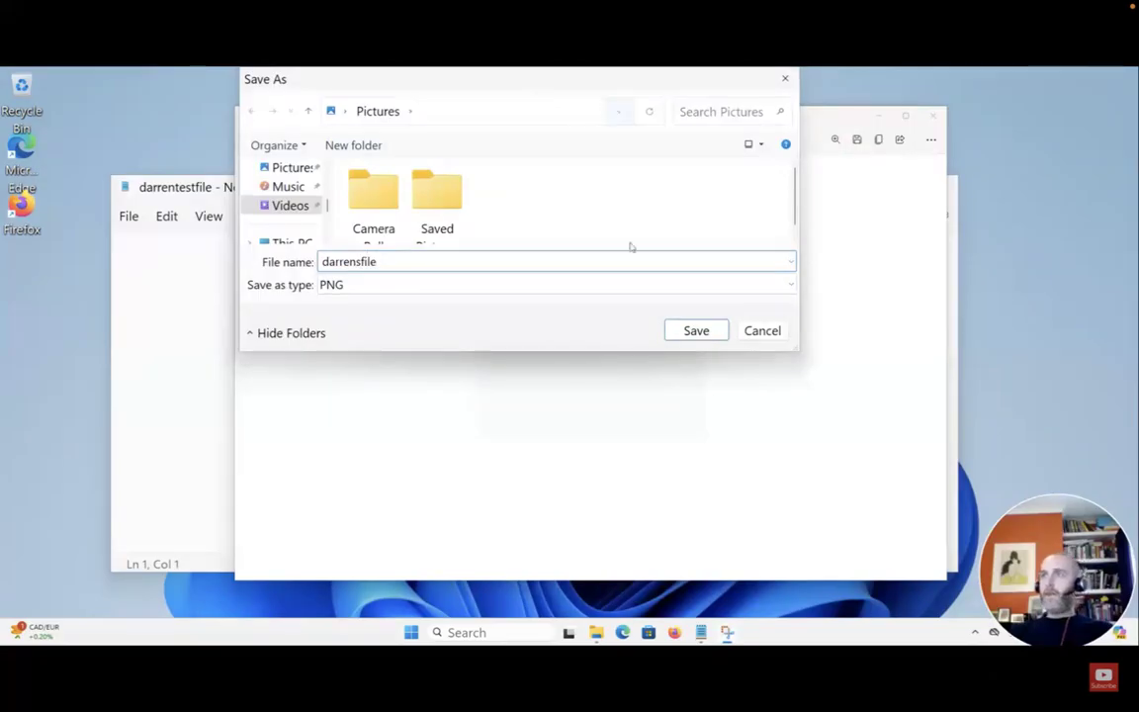
left_click(692, 330)
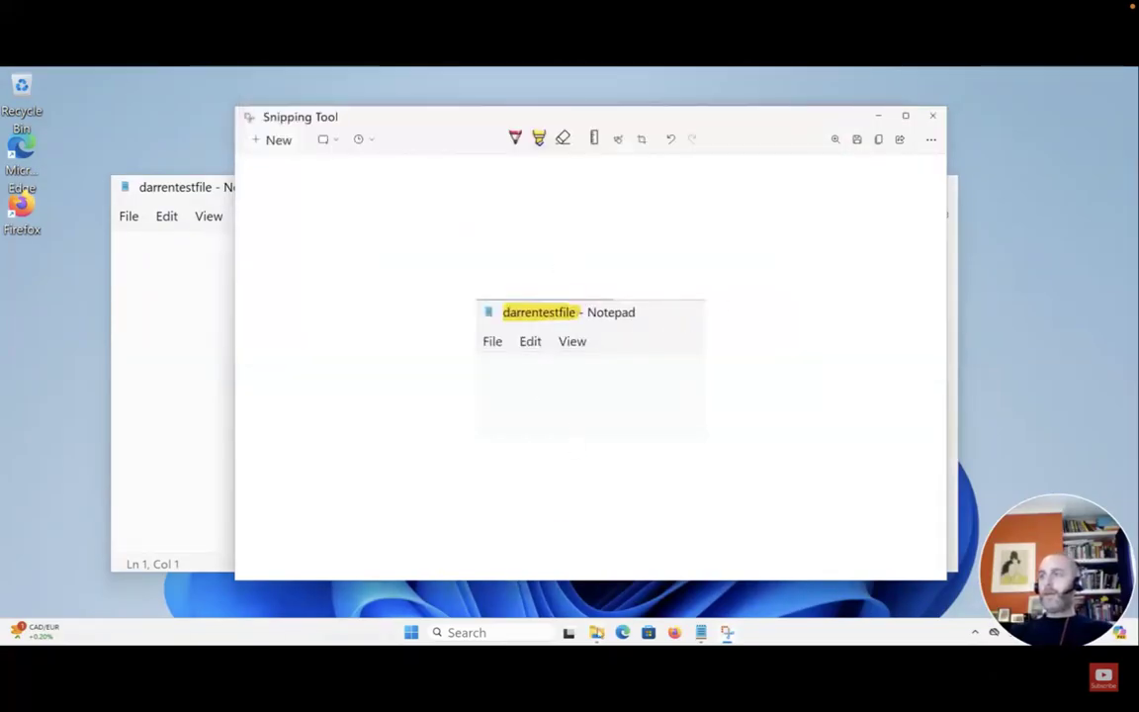
left_click(596, 632)
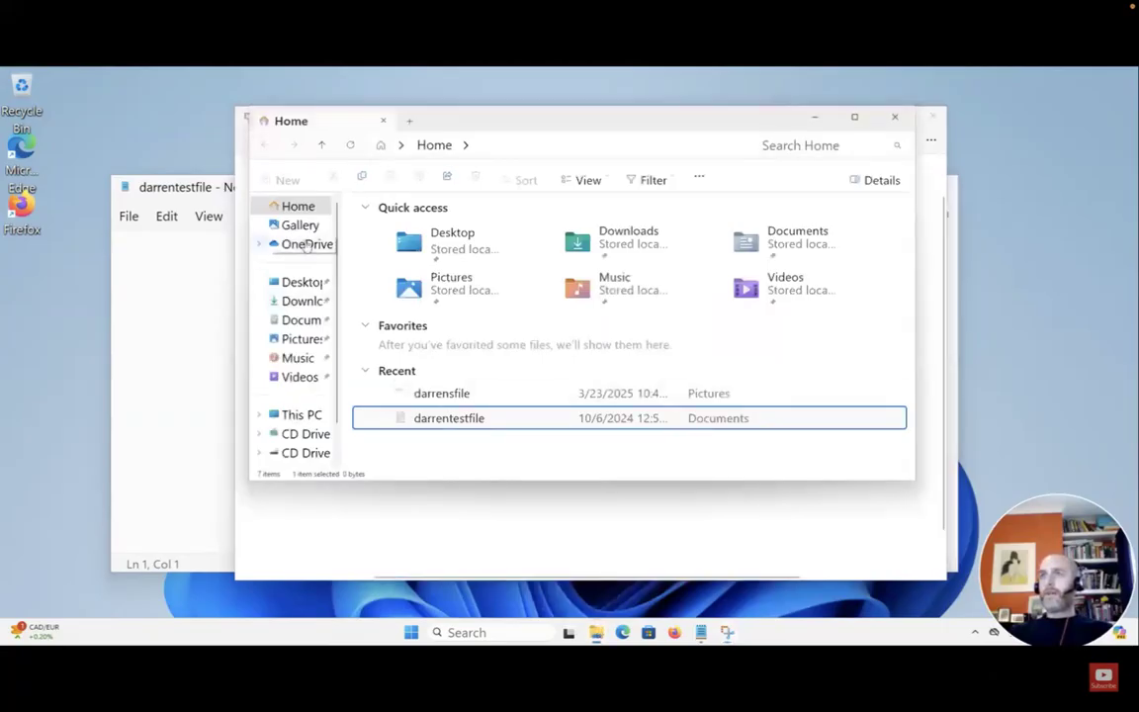
double_click(408, 286)
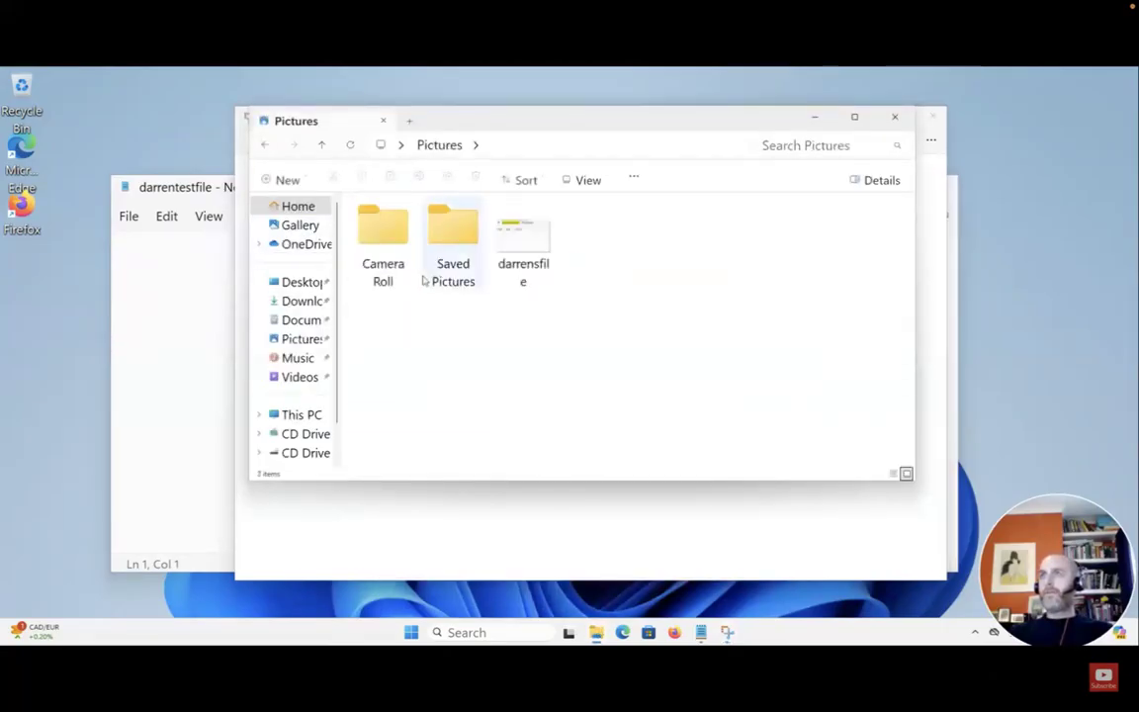
double_click(508, 242)
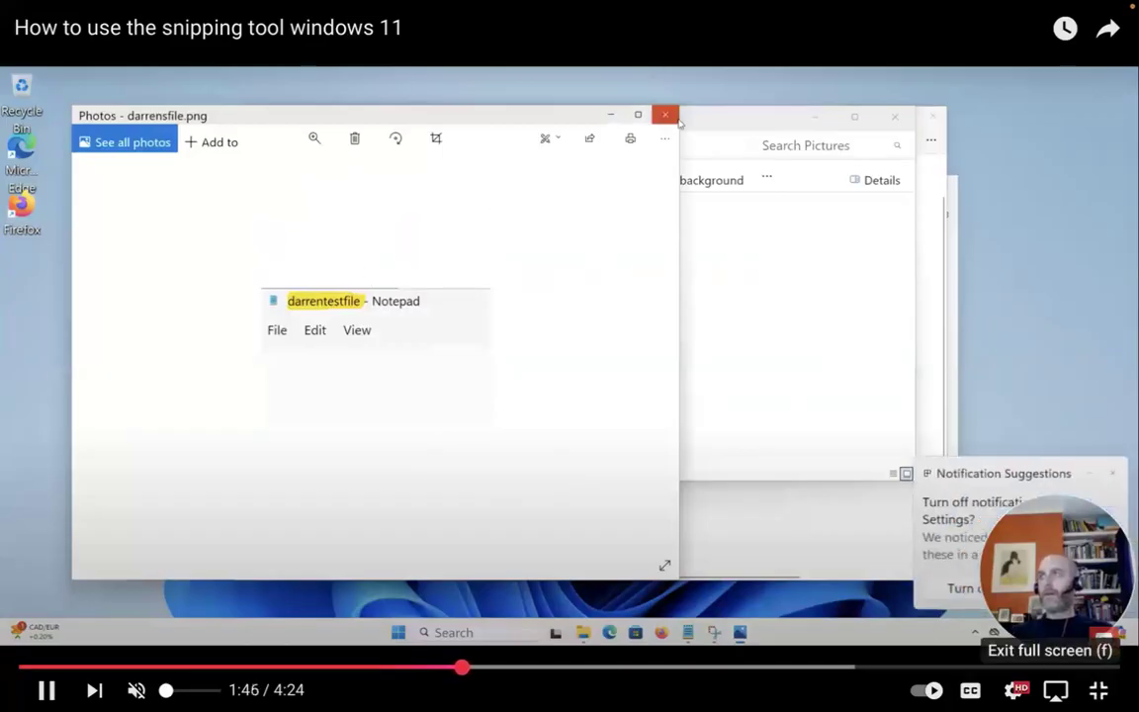
Leave full-screen playback, close the video and "printscreen on Acer" tabs, and return to the Basic Practical Session spreadsheet.
key("Escape")
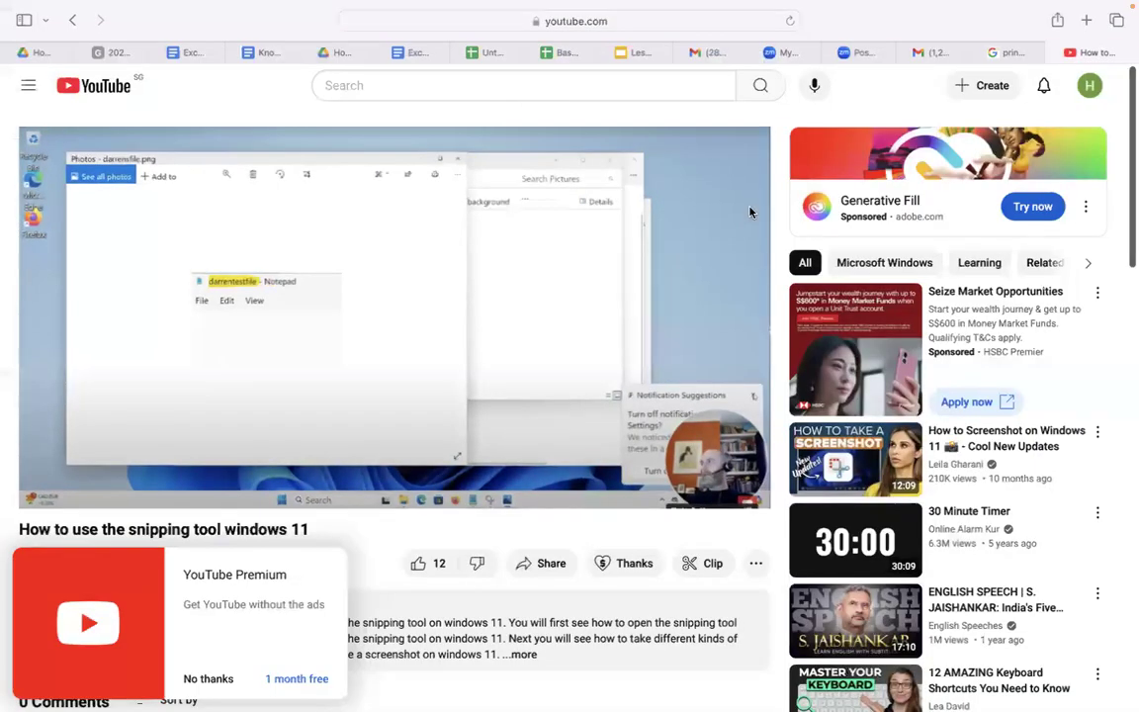
left_click(1053, 54)
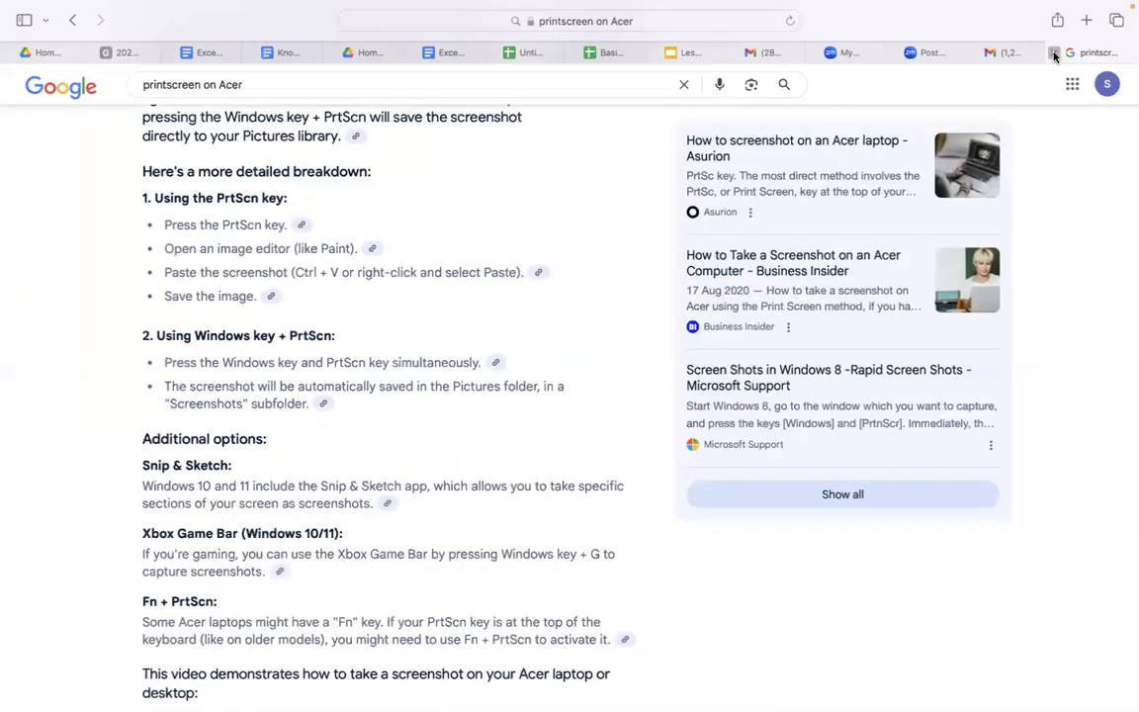
left_click(1054, 53)
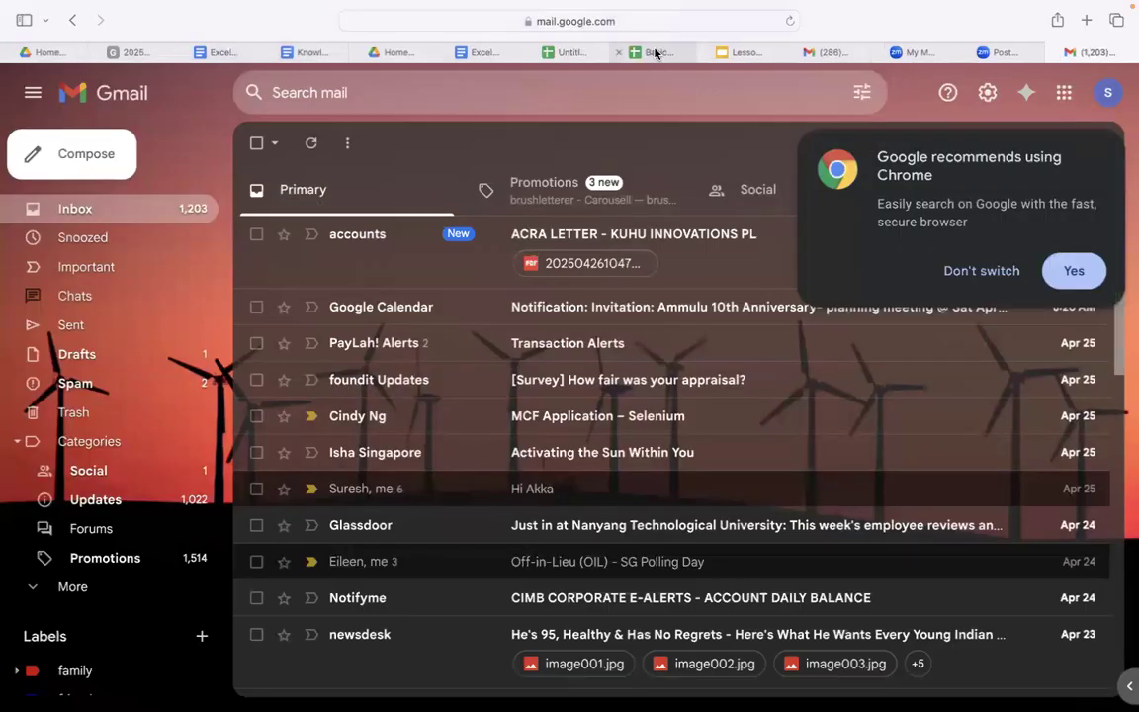
left_click(655, 52)
Enter "Command+Shift+4" in cell C11 below the capture methods and reselect that cell.
left_click(251, 365)
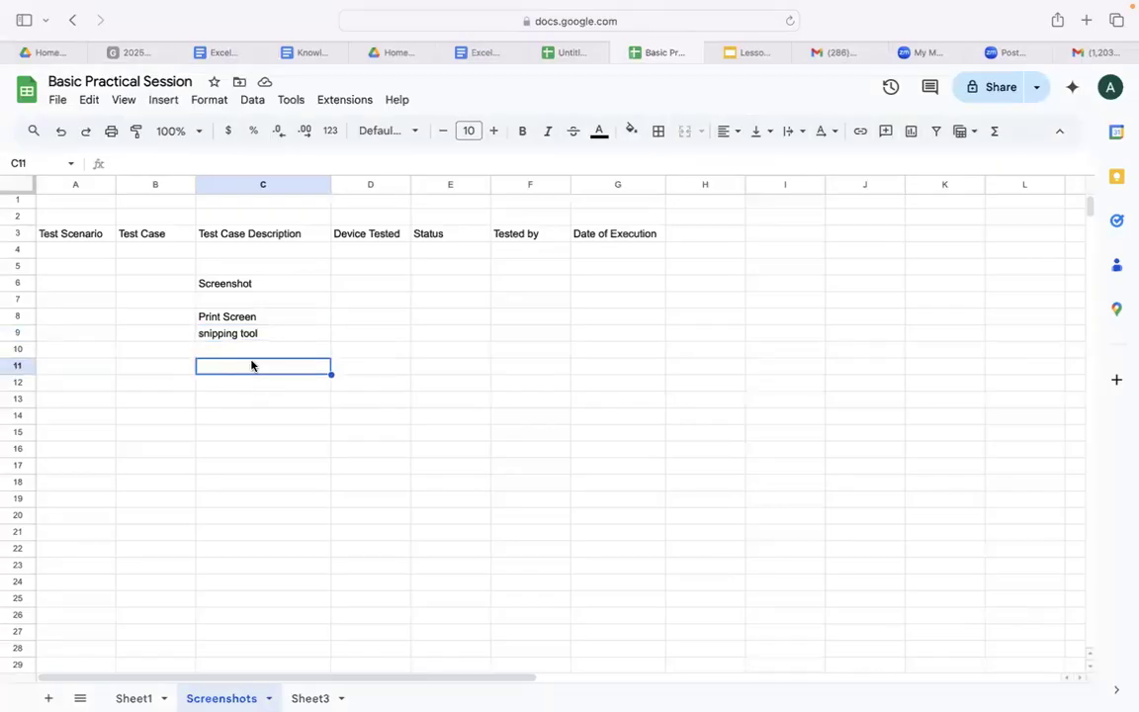
type("Command+Shift+4")
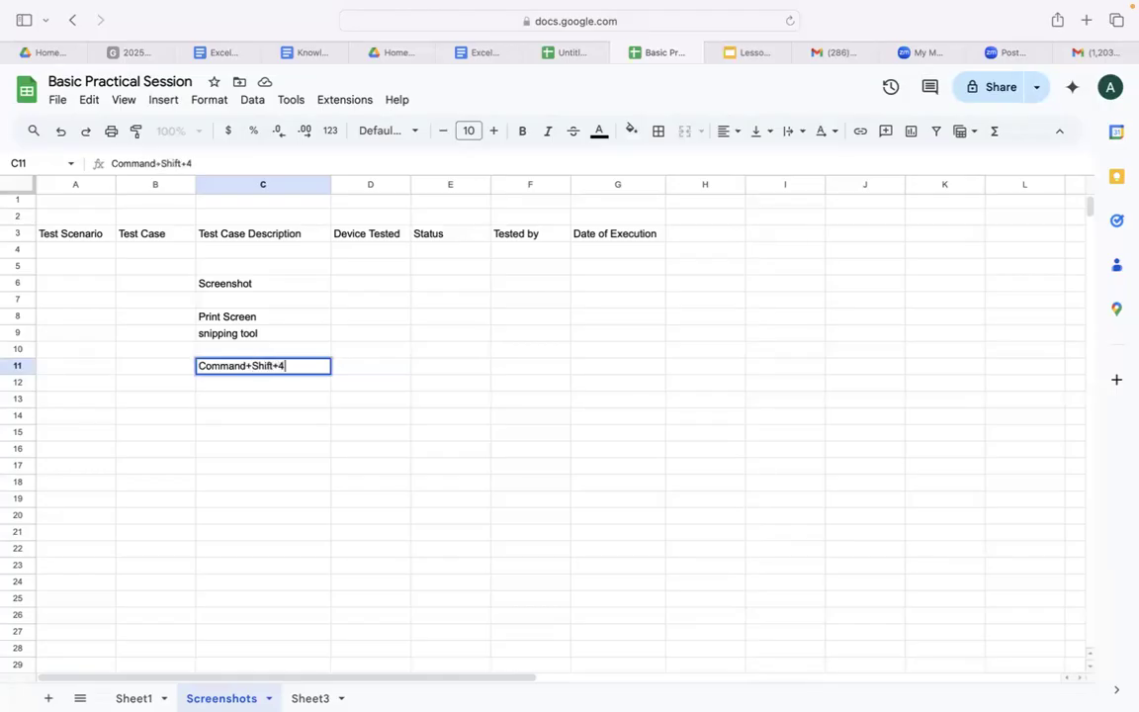
left_click(251, 528)
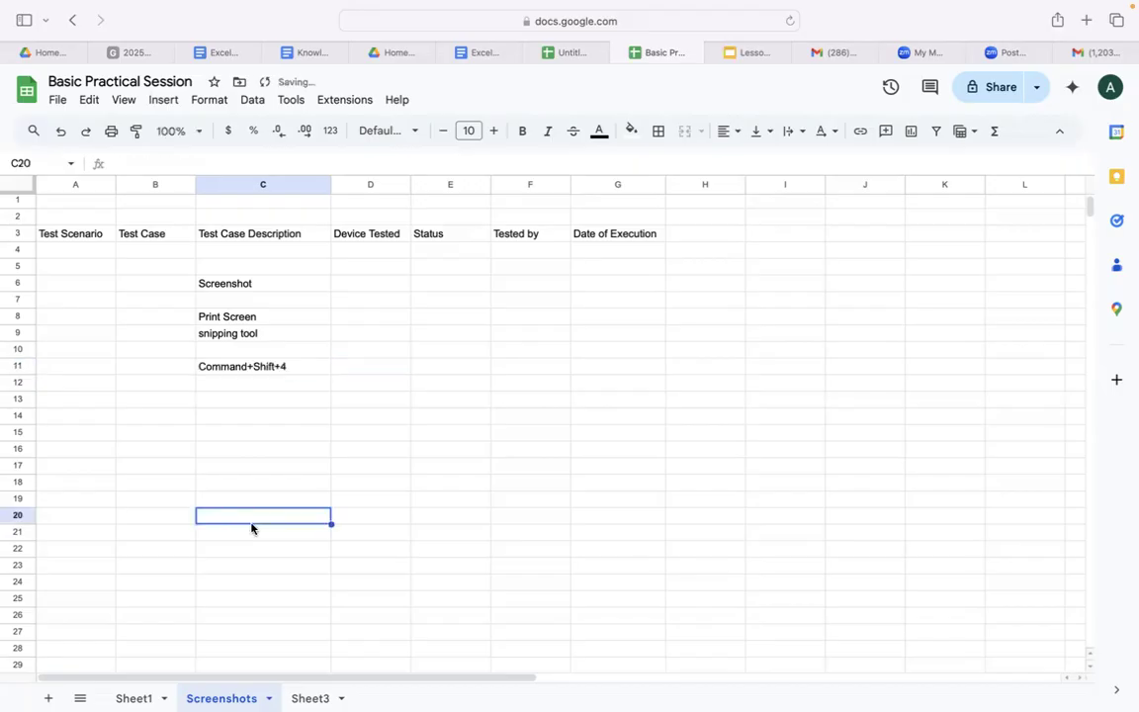
left_click(279, 374)
Take an area screenshot of the test case table on Sheet1, starting from its S. No column.
key("super+shift+4")
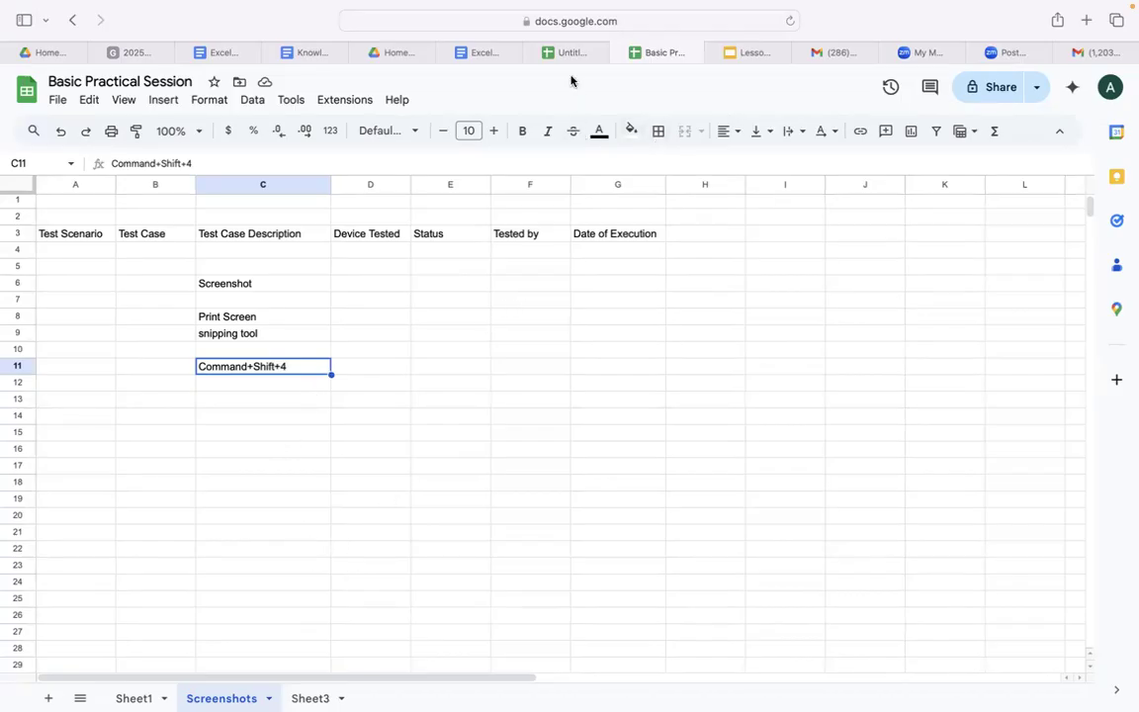
left_click(496, 53)
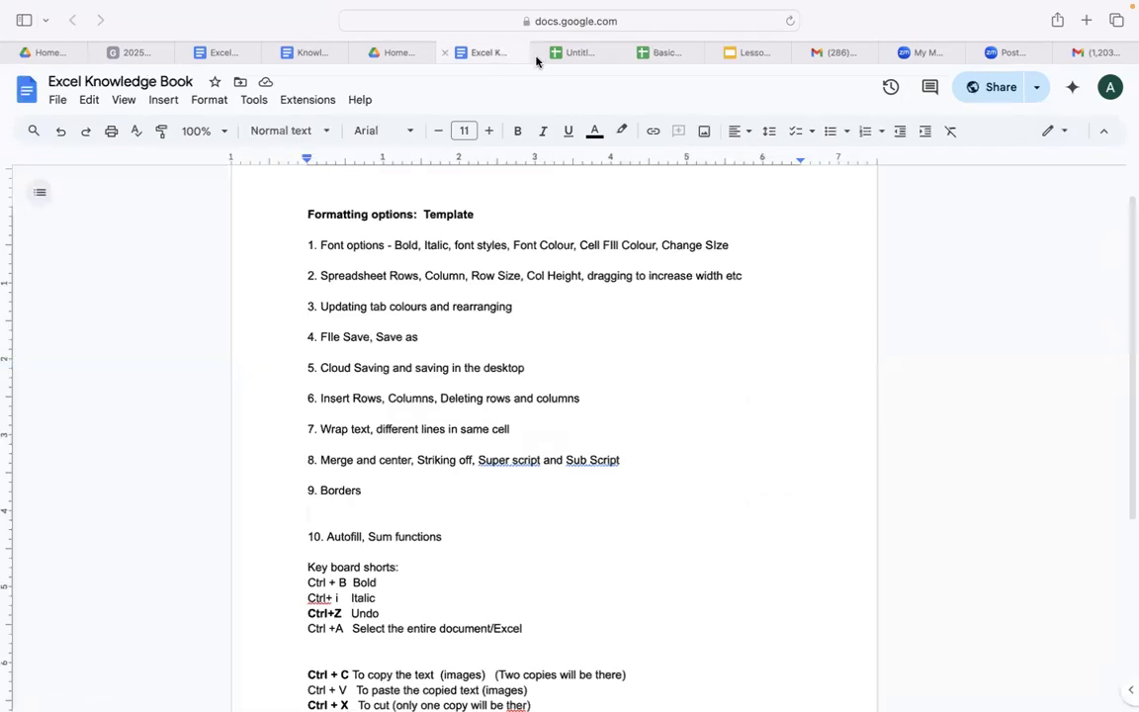
left_click(668, 54)
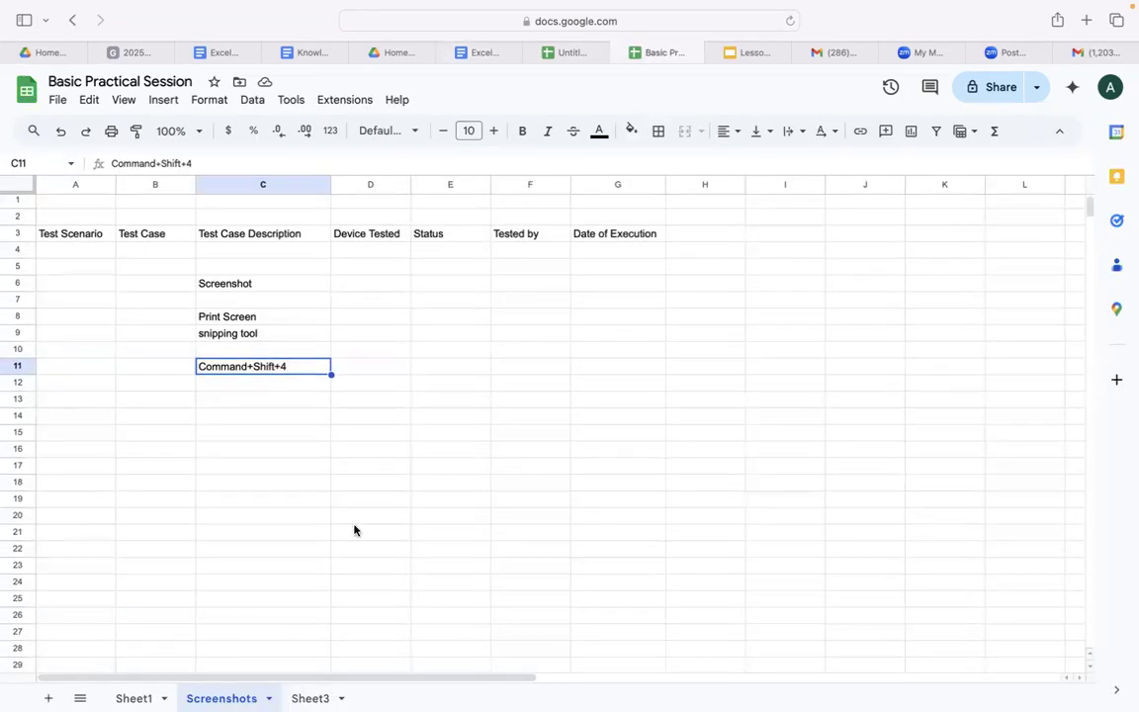
left_click(133, 697)
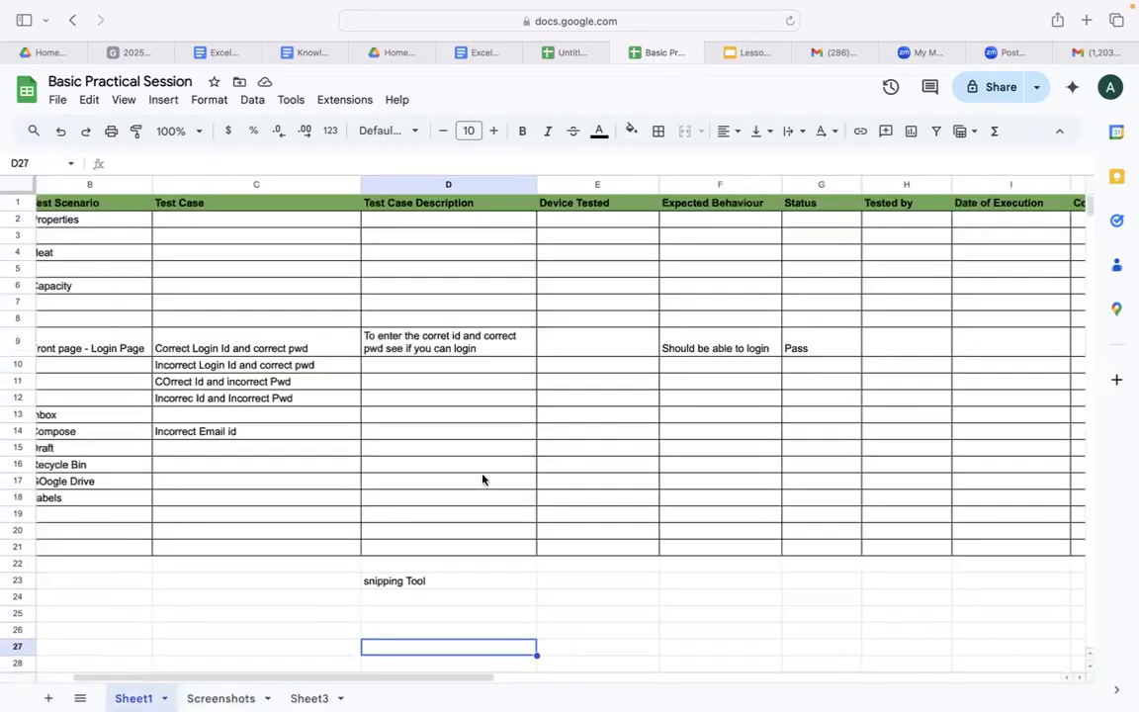
left_click_drag(400, 682, 267, 670)
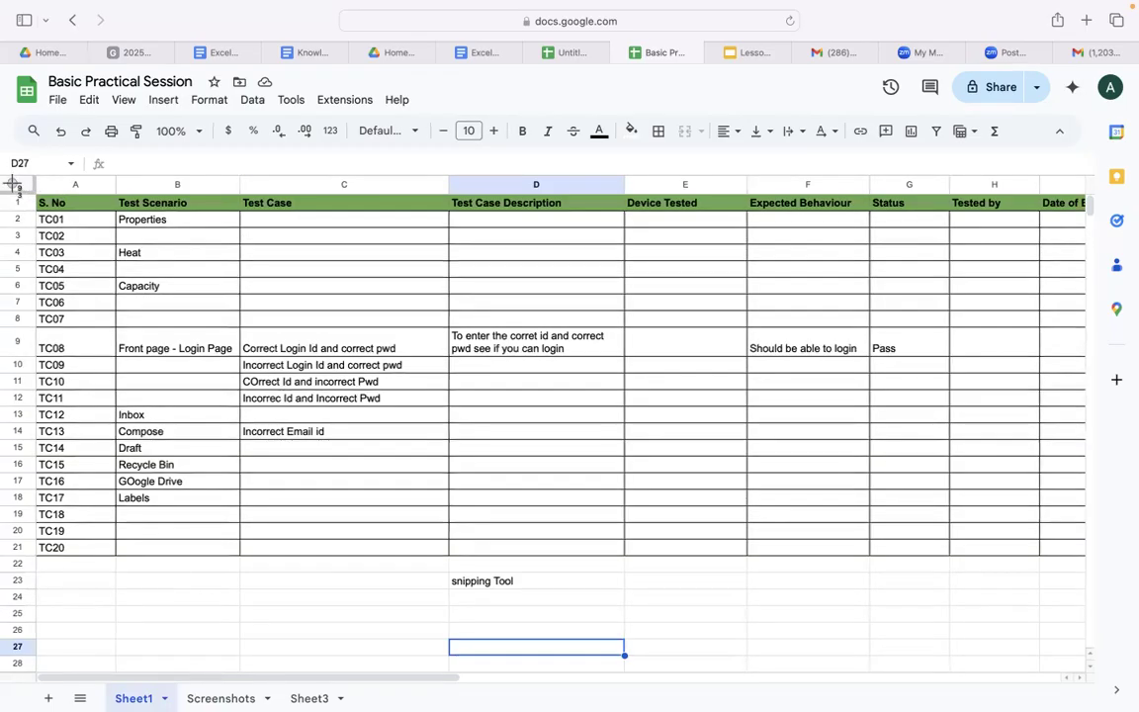
left_click_drag(8, 179, 1084, 662)
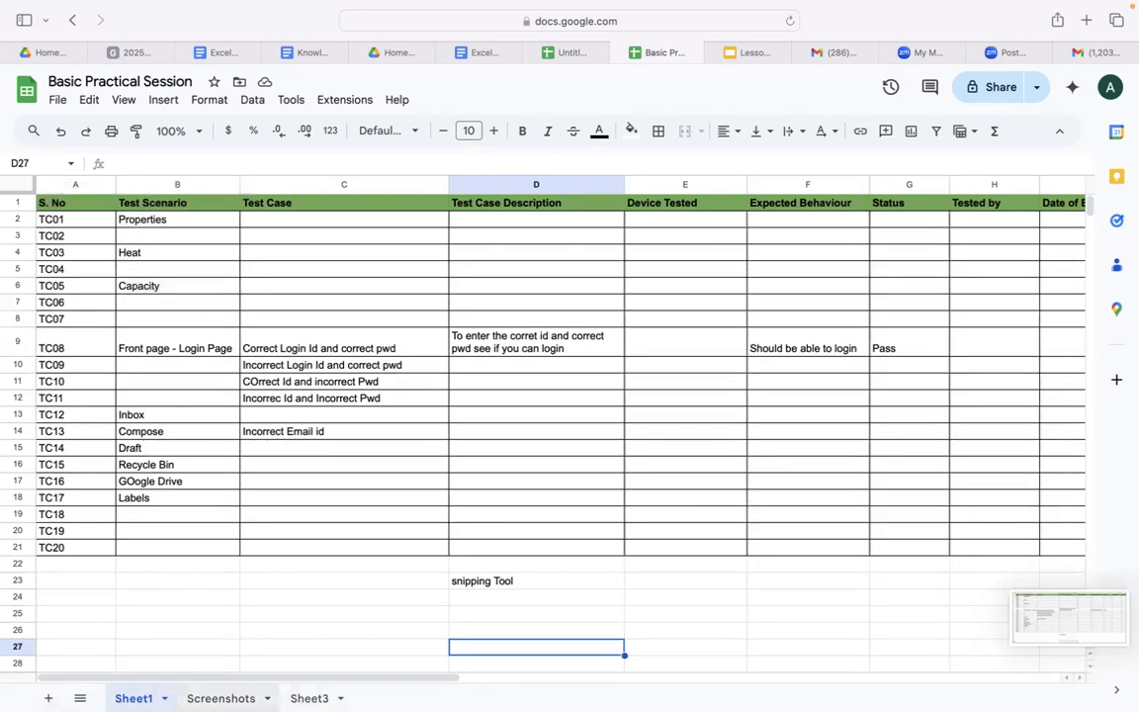
Insert the most recent screenshot from the Desktop folder as an image over the cells on Sheet3.
left_click(309, 698)
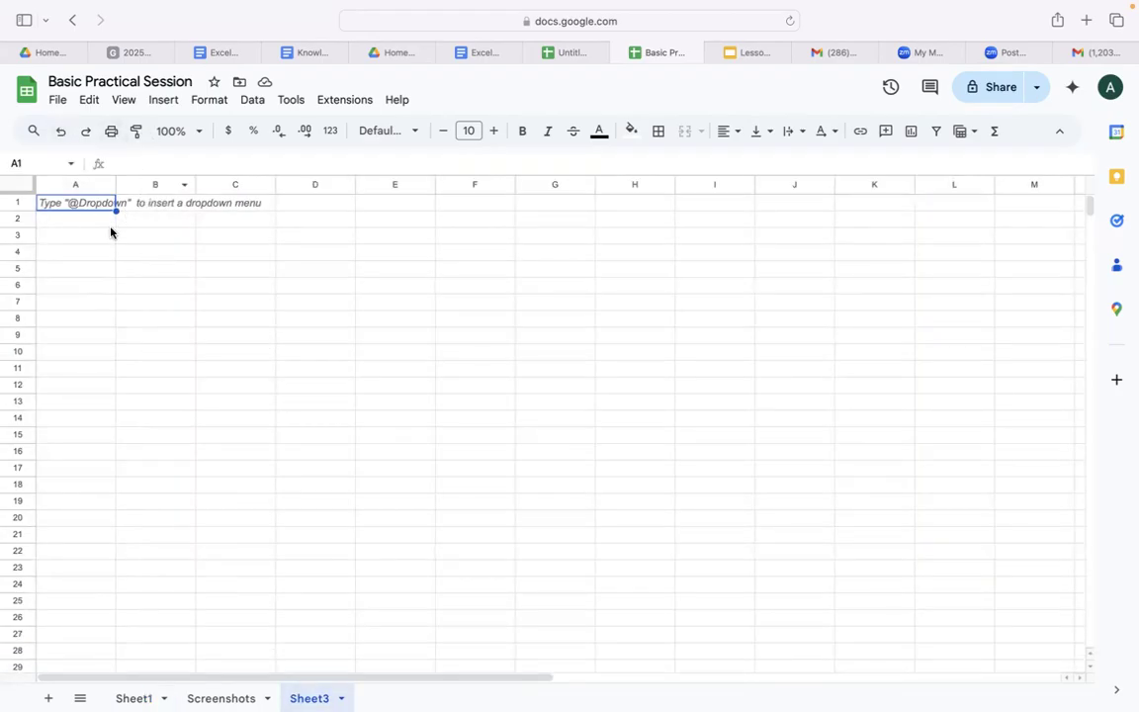
left_click(164, 102)
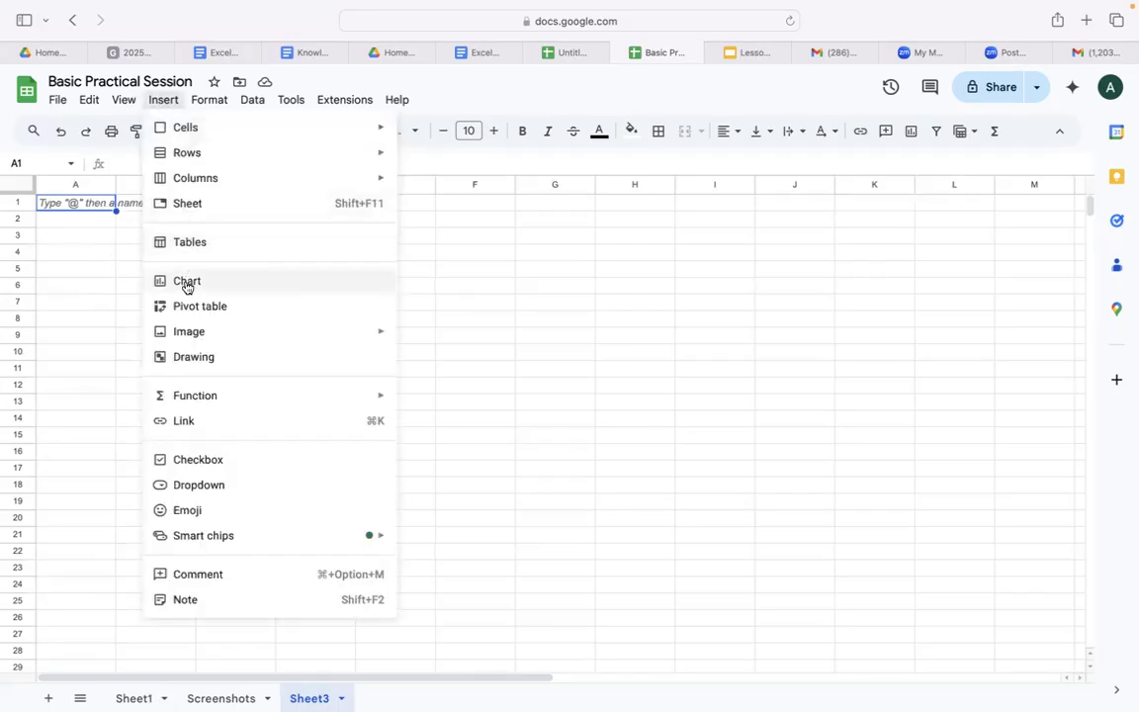
mouse_move(359, 343)
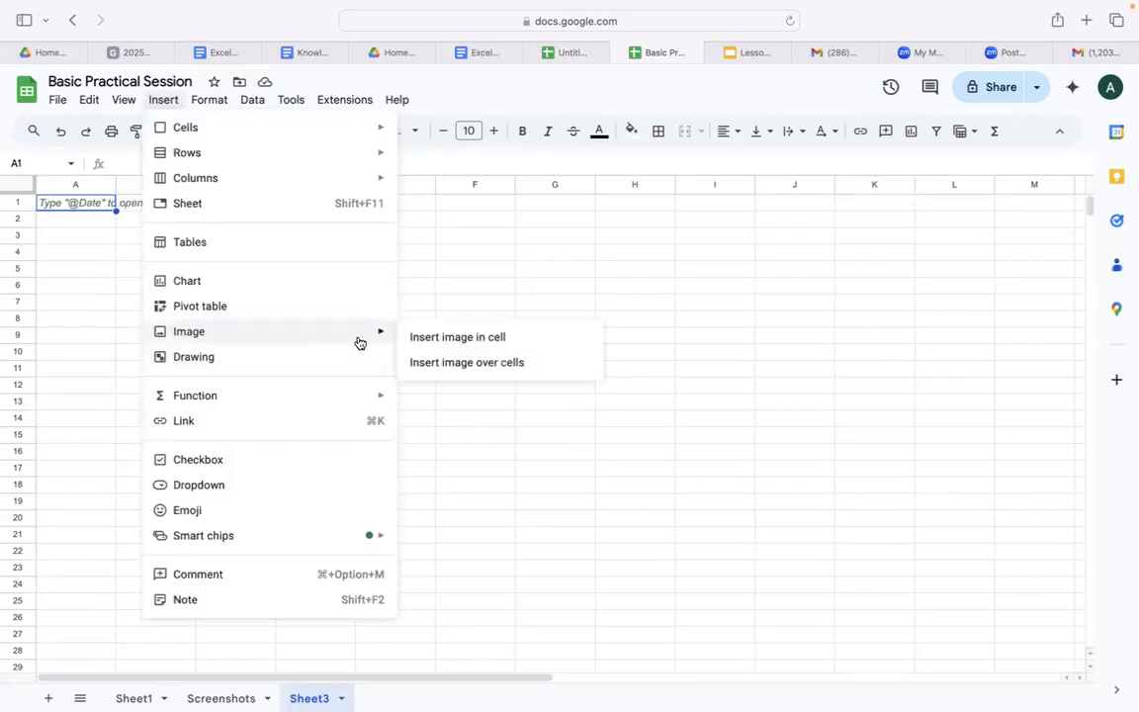
left_click(441, 362)
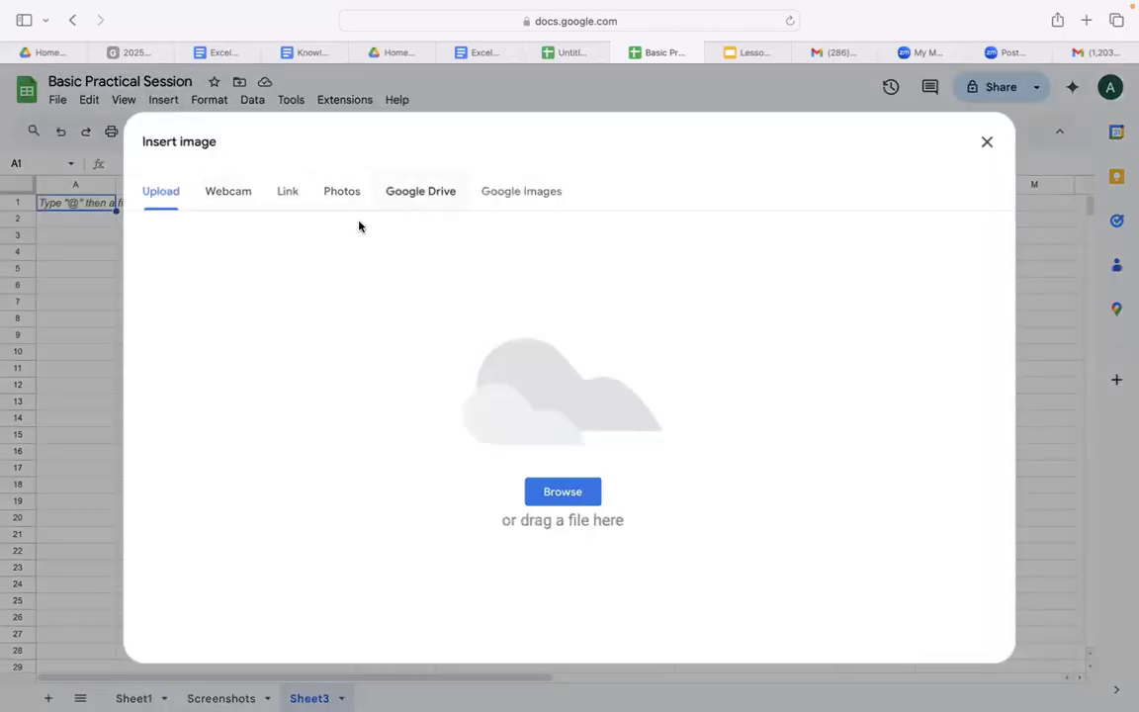
left_click(557, 497)
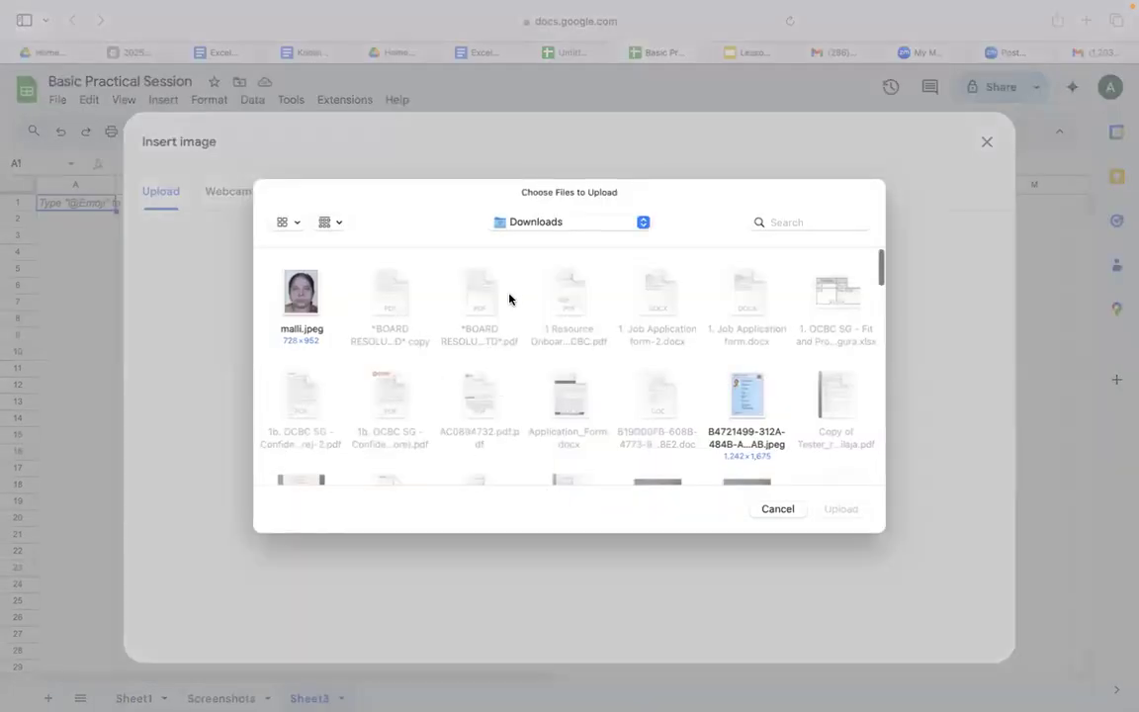
left_click(642, 227)
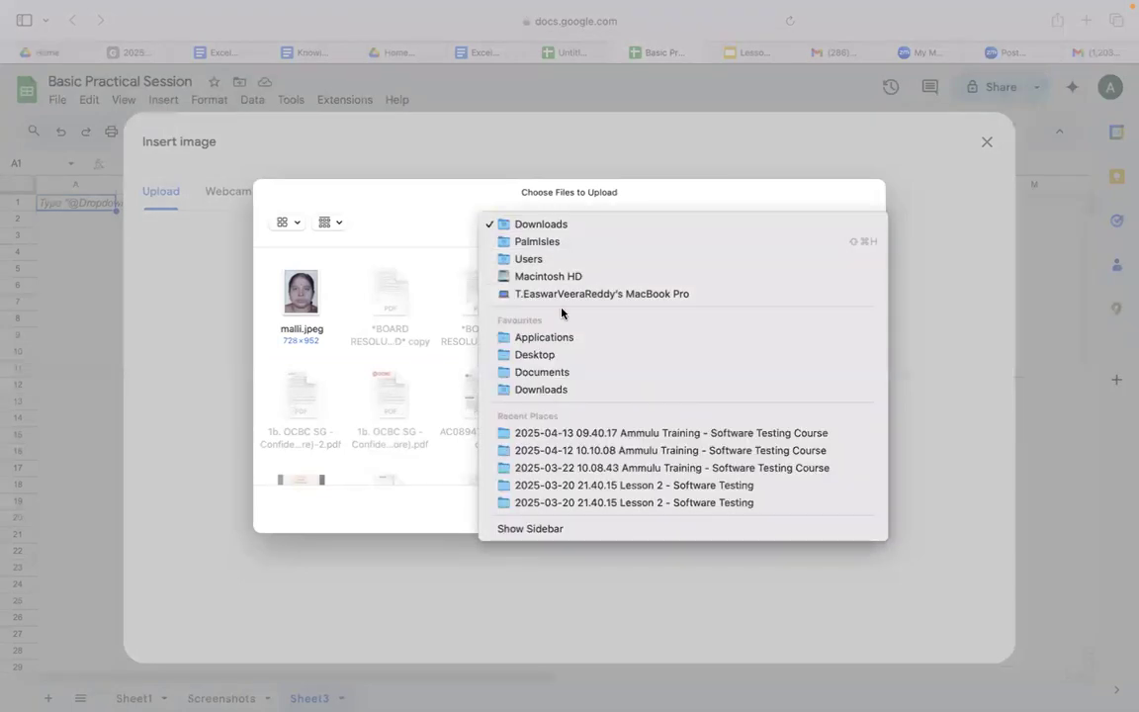
left_click(504, 356)
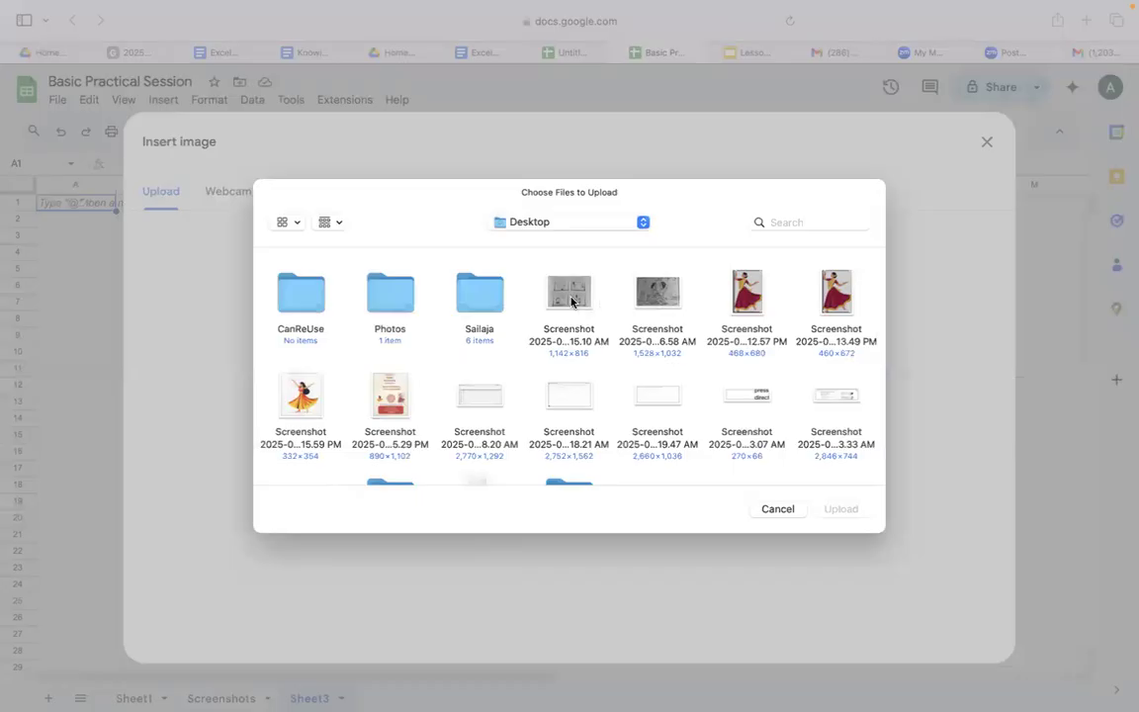
scroll(607, 324, "down", 2)
scroll(607, 324, "down", 1)
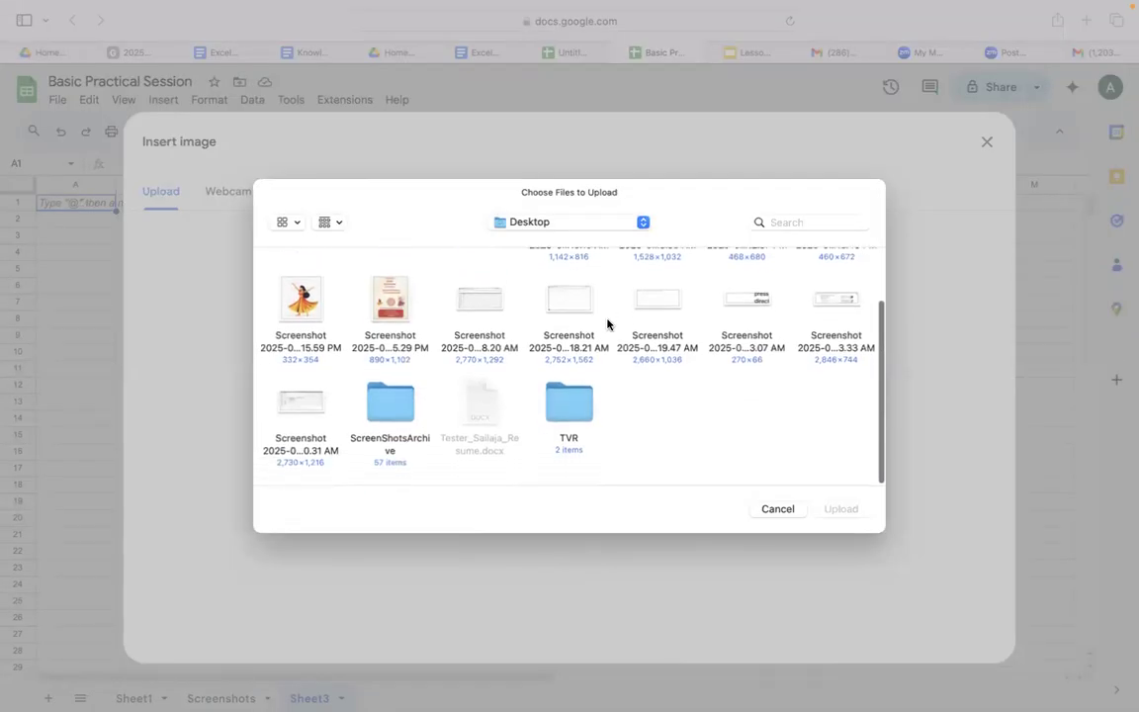
left_click(303, 422)
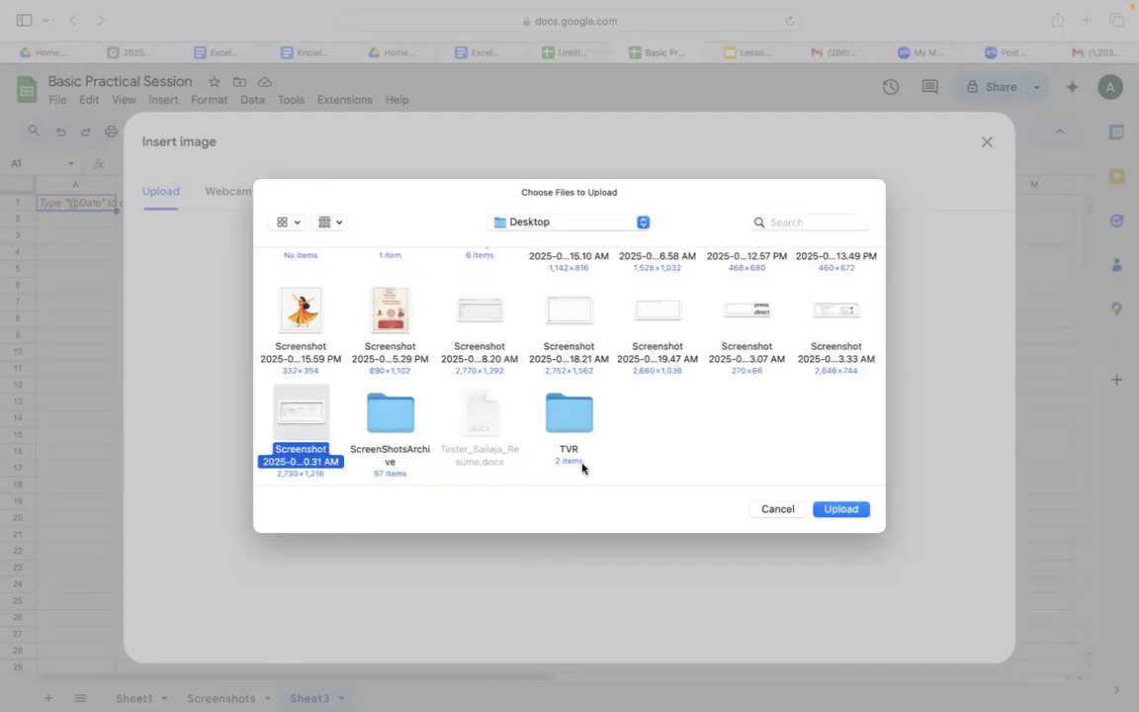
left_click(839, 508)
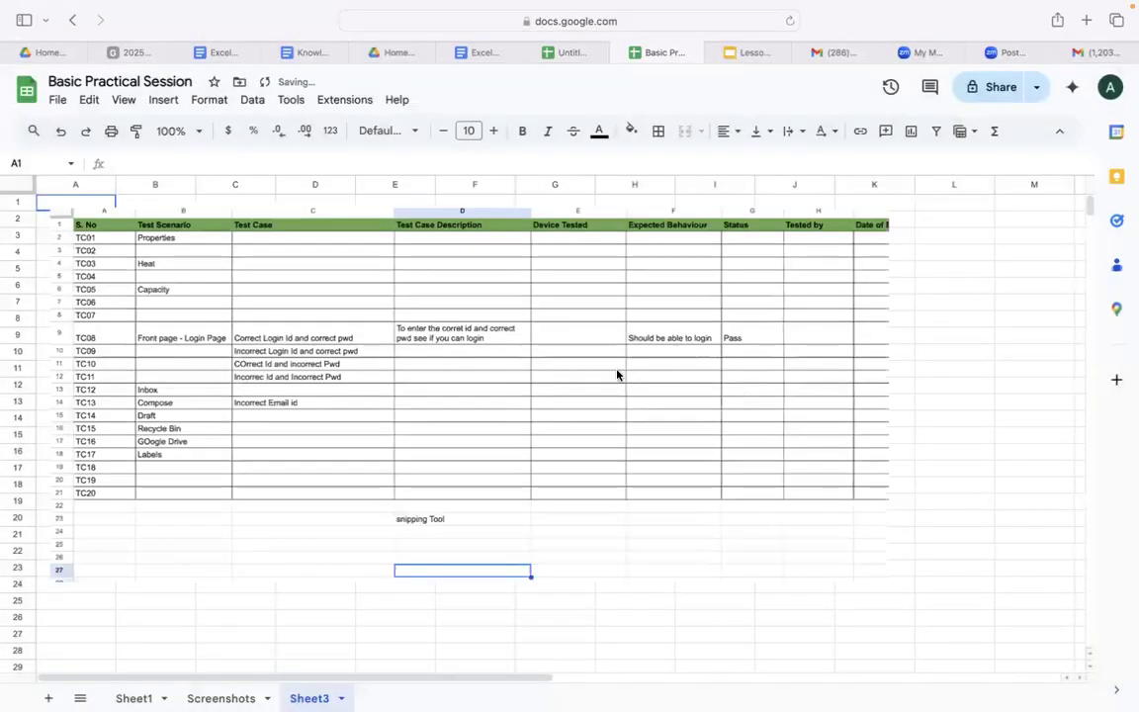
Paste the column headings from Test Scenario to Date of Execution into A27:G27 on Sheet3, below the inserted screenshot.
left_click(76, 616)
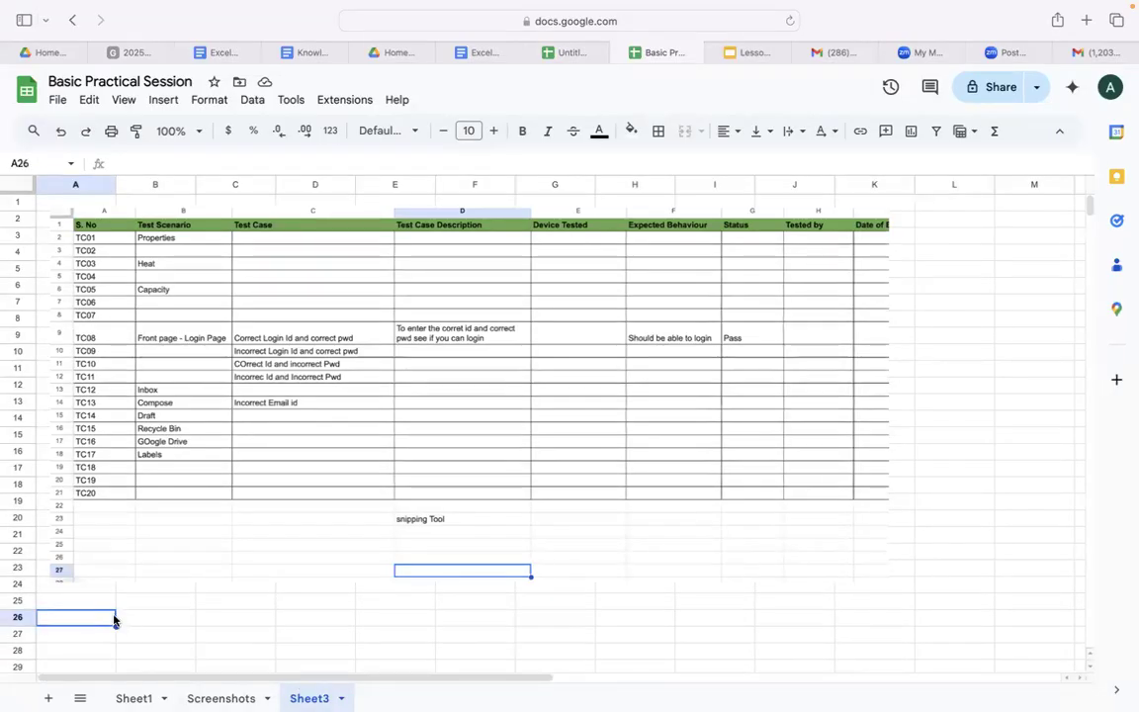
left_click(85, 638)
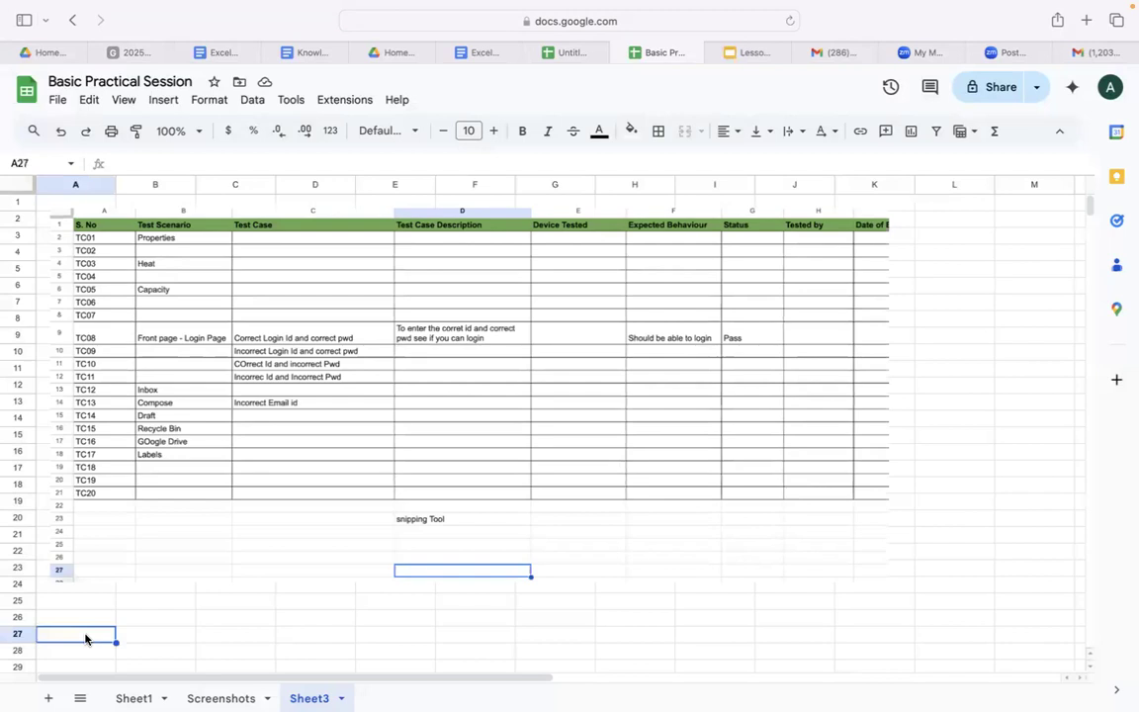
type("Test Scenario\tTest Case\tTest Case Description\tDevice Tested\tStatus\tTested by\tDate of Execution")
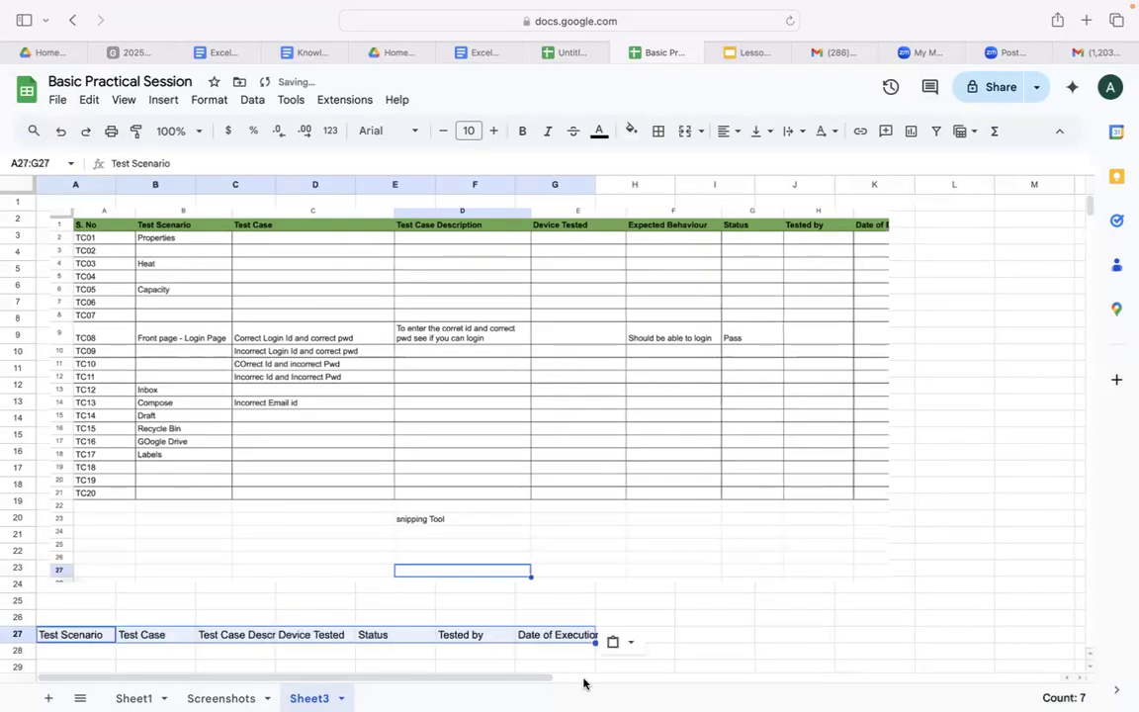
left_click(721, 622)
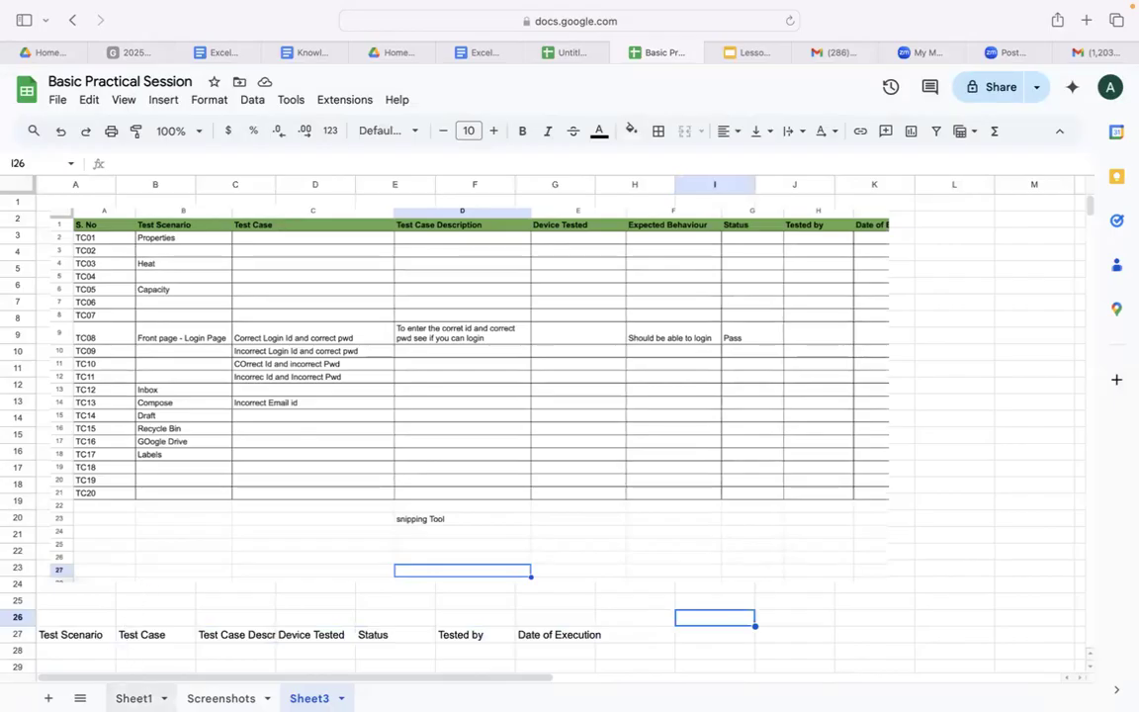
Look through the empty rows far below the test case table on Sheet1 and return to its header row.
left_click(133, 698)
scroll(206, 539, "down", 20)
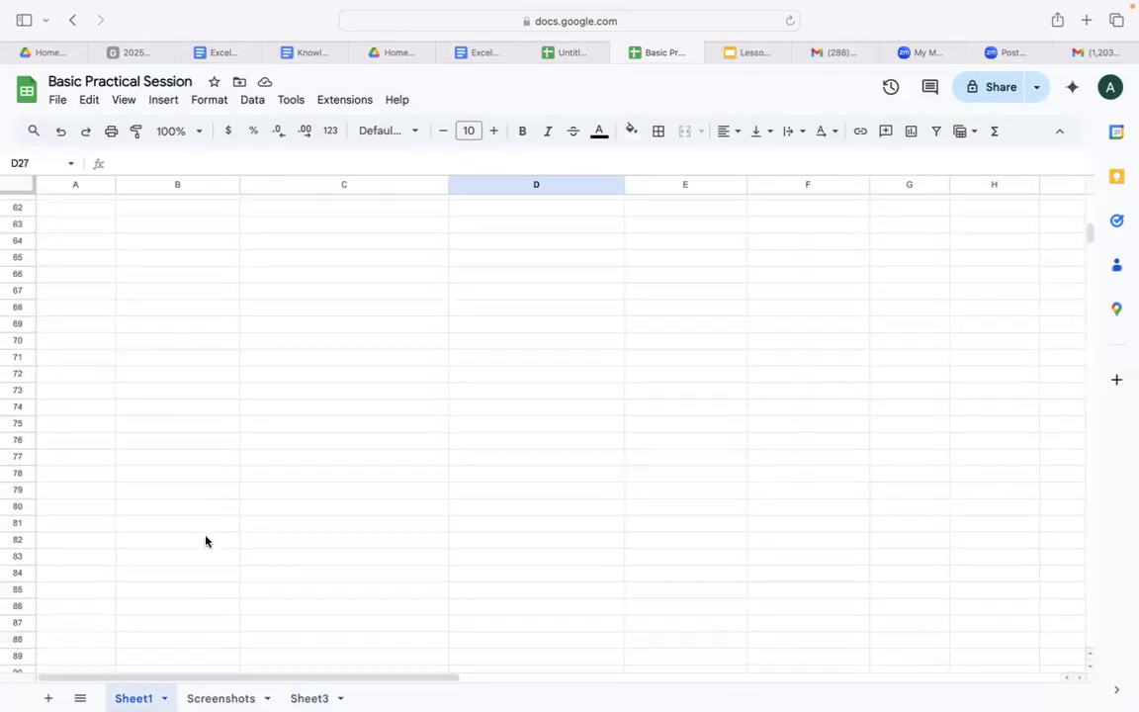
left_click(81, 358)
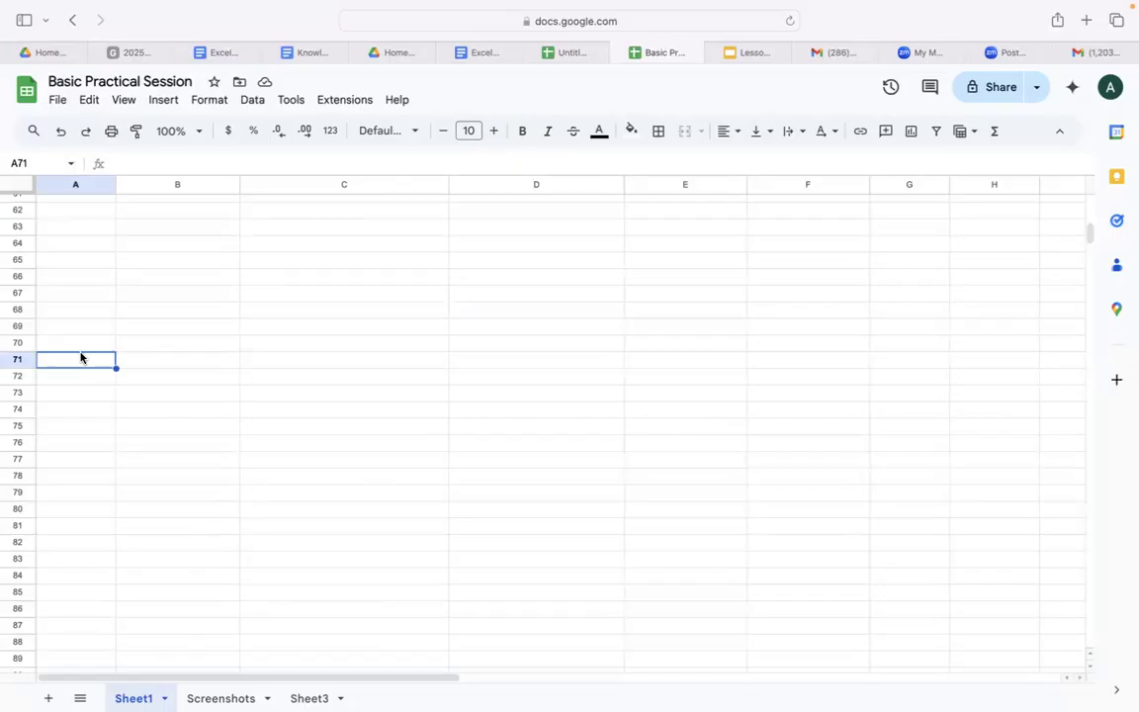
scroll(103, 313, "up", 4)
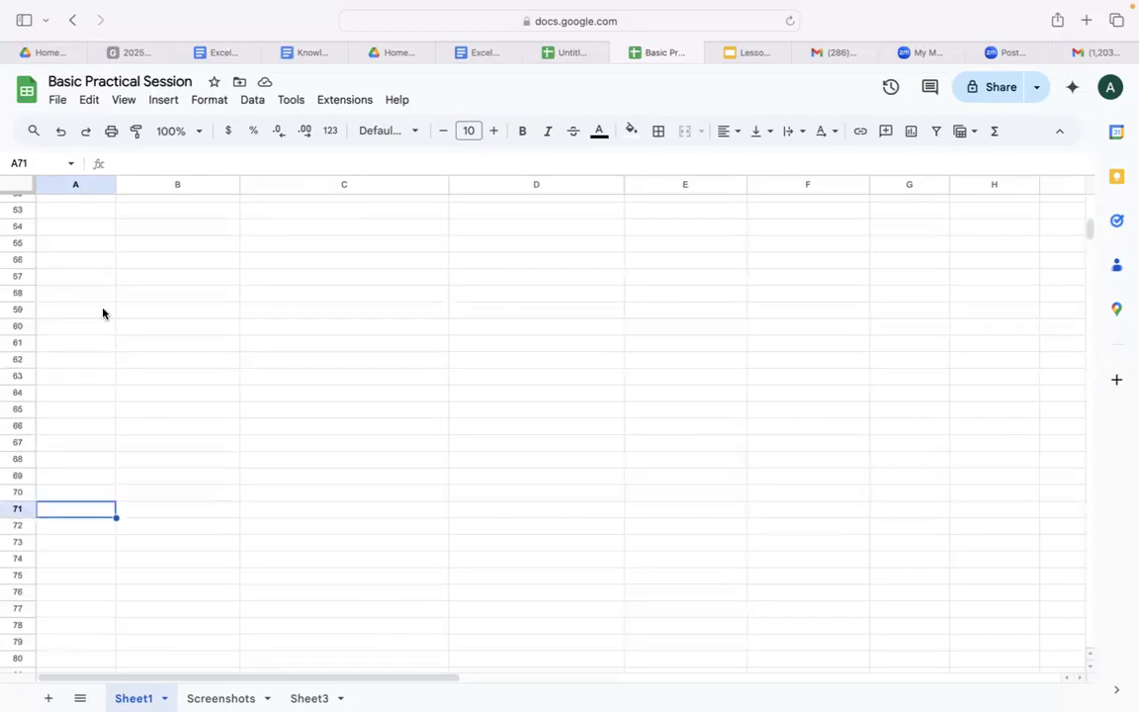
scroll(103, 313, "up", 4)
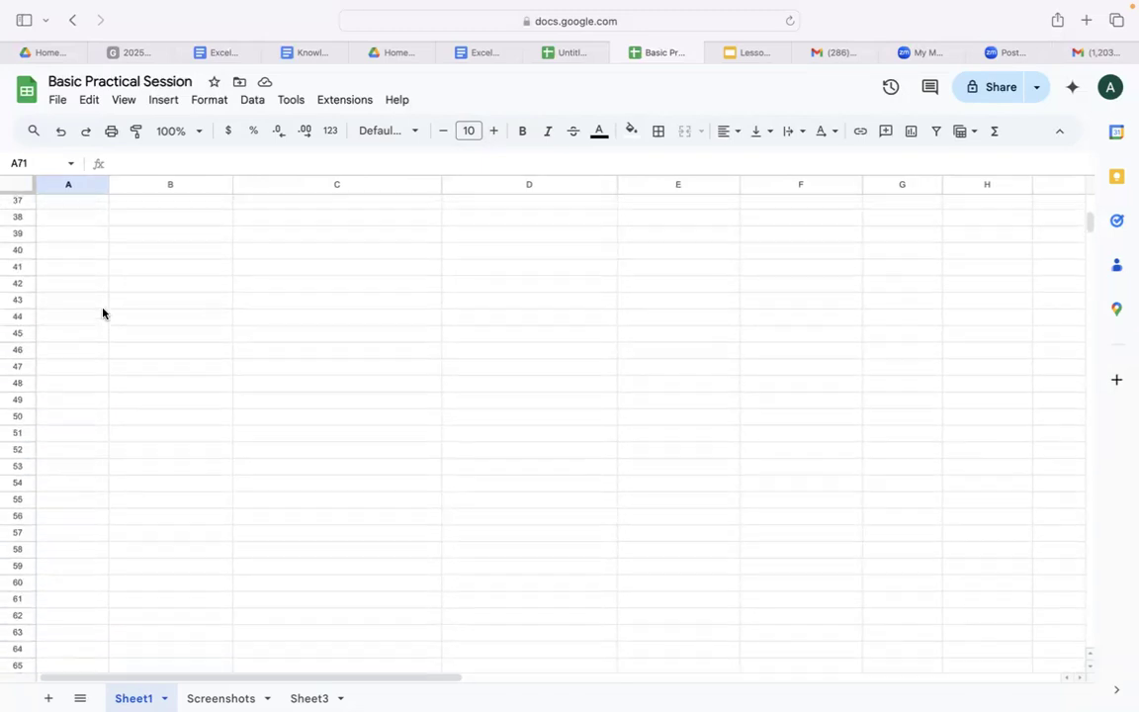
scroll(102, 313, "up", 1)
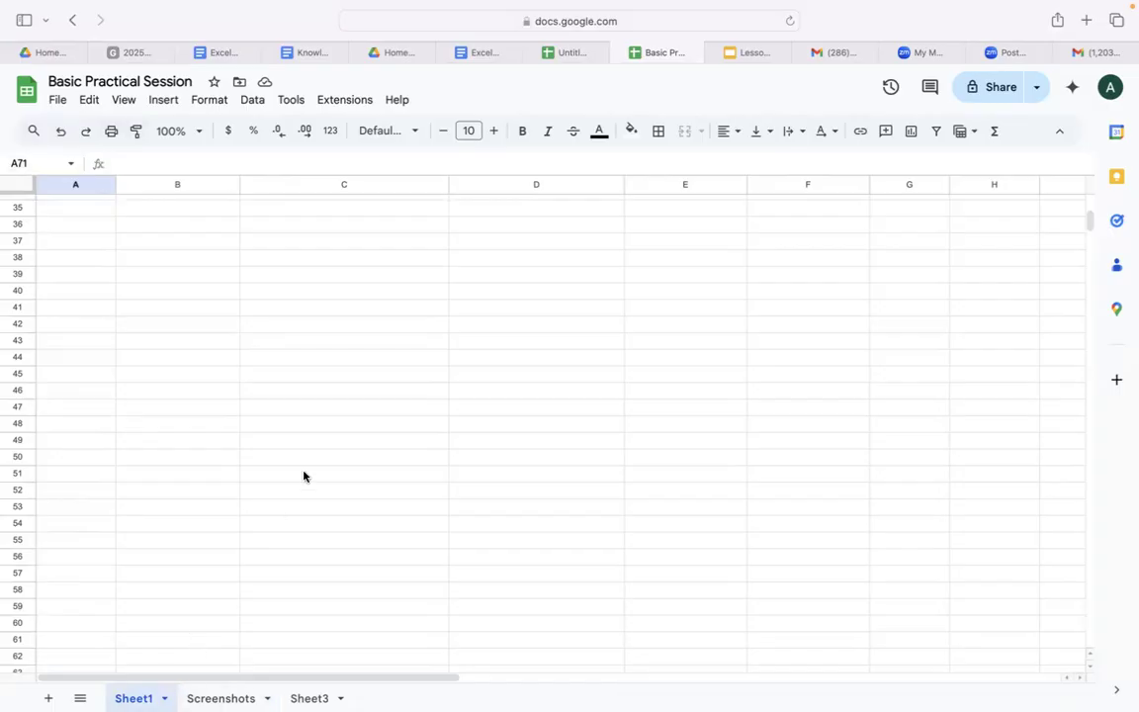
scroll(303, 477, "up", 10)
scroll(304, 476, "down", 1)
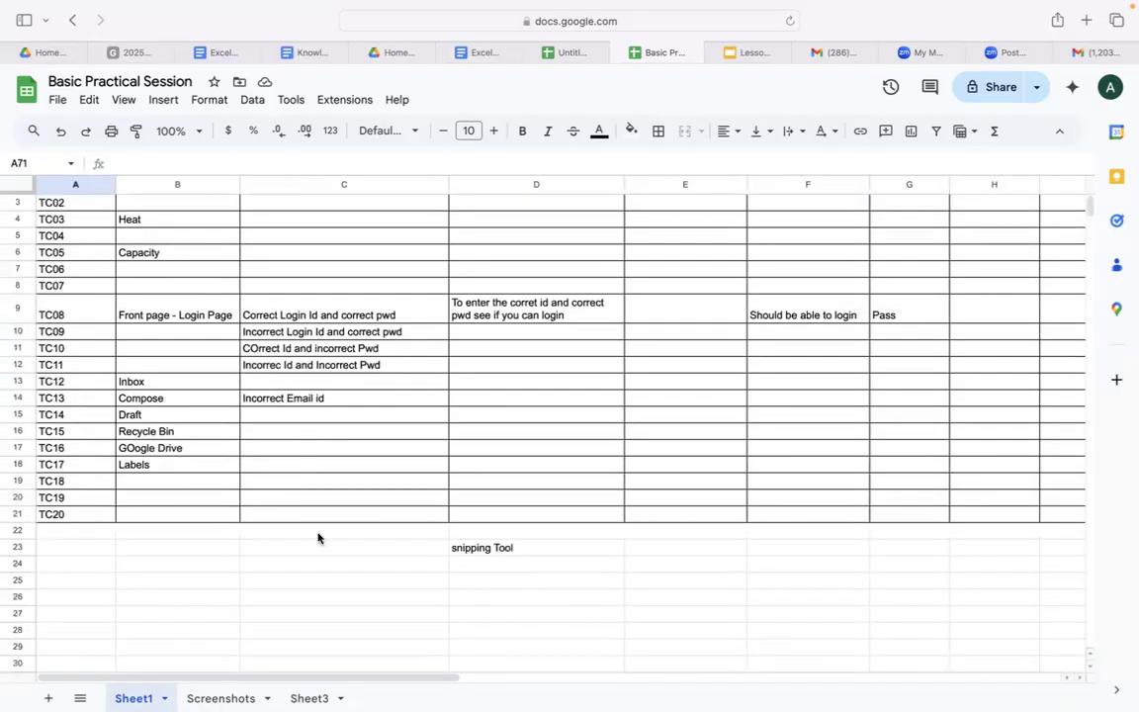
scroll(317, 536, "up", 1)
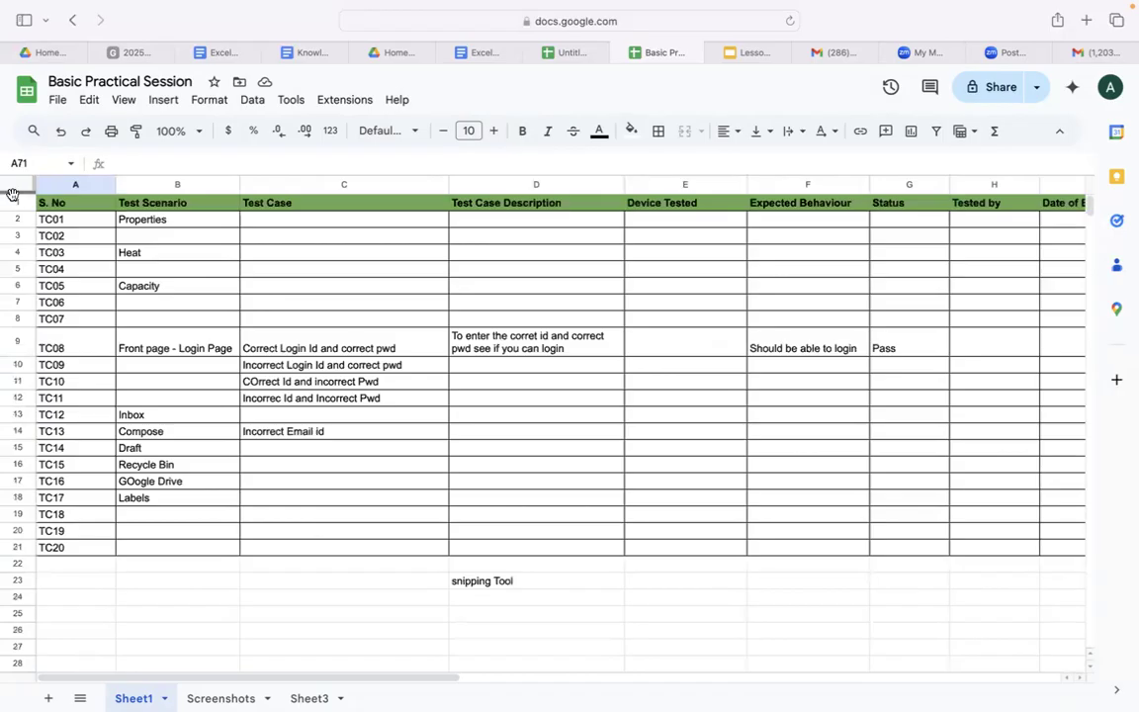
Select the header row of the test case table on Sheet1, then select cell A23 below the table.
left_click_drag(16, 203, 16, 220)
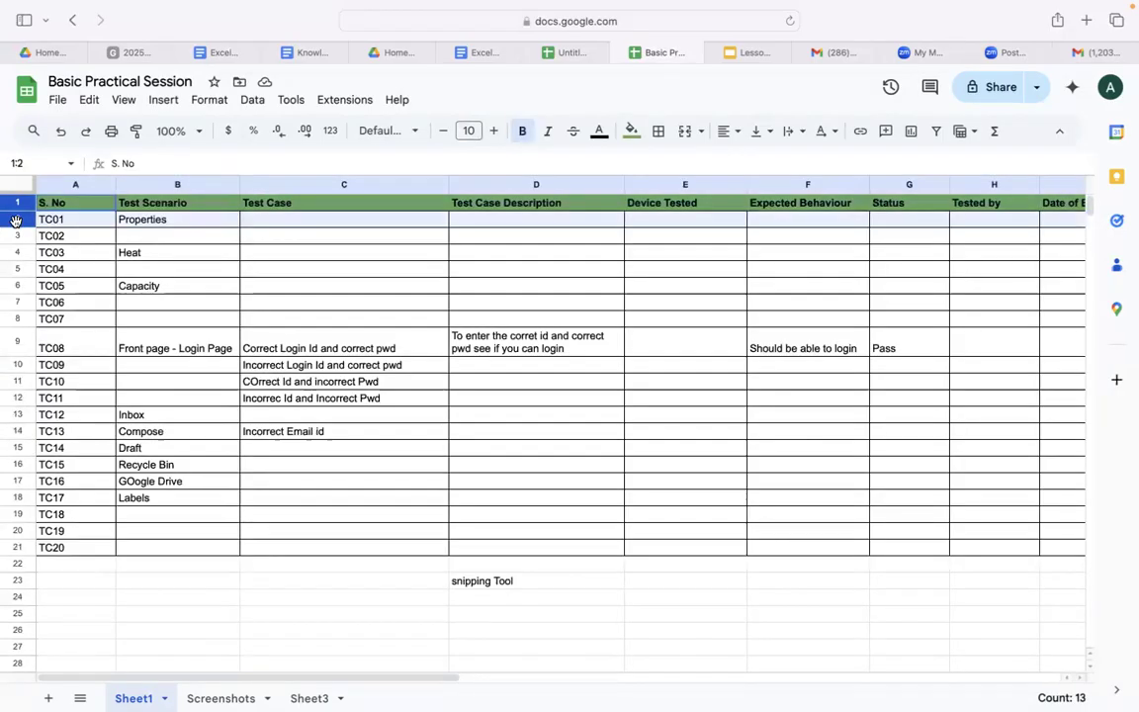
left_click(19, 208)
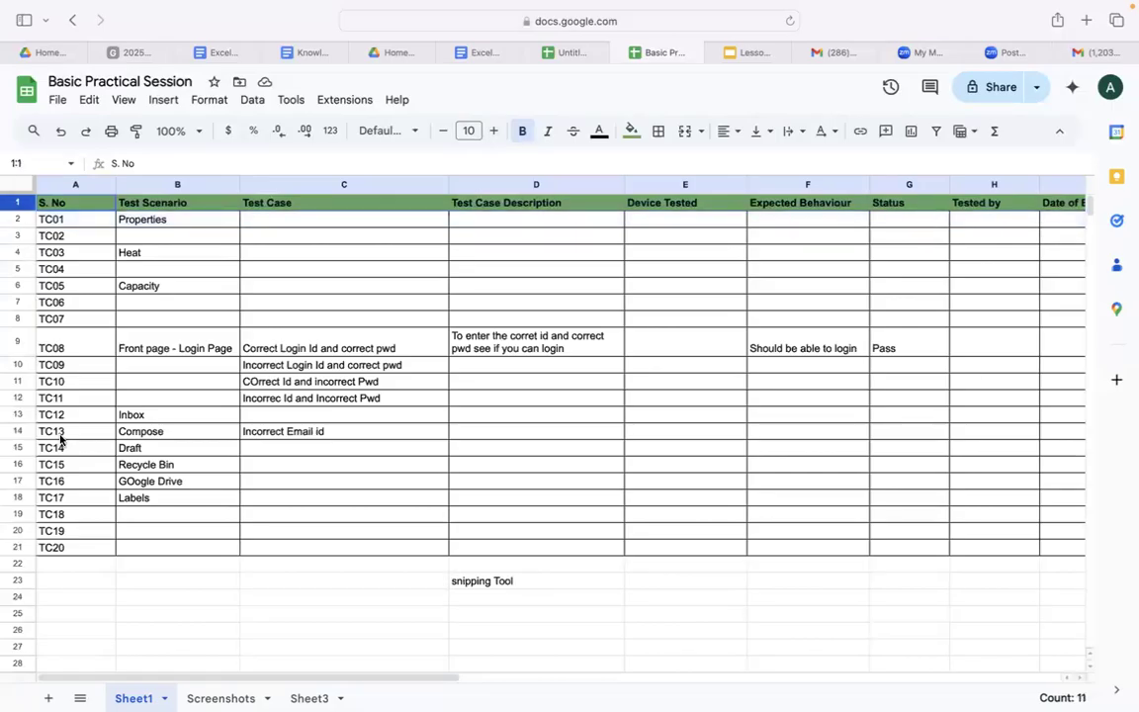
left_click(79, 591)
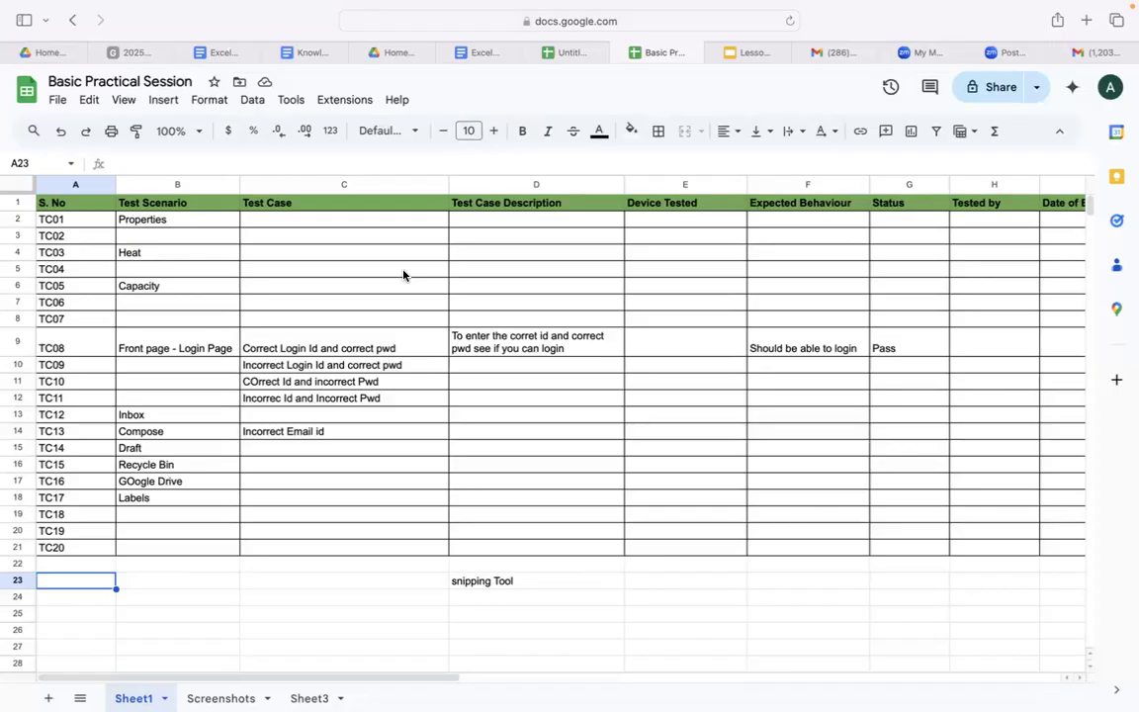
Open dbs.com.sg in a new browser tab and go to the DBS iBanking login page.
left_click(1087, 21)
type("DBs.com.sg")
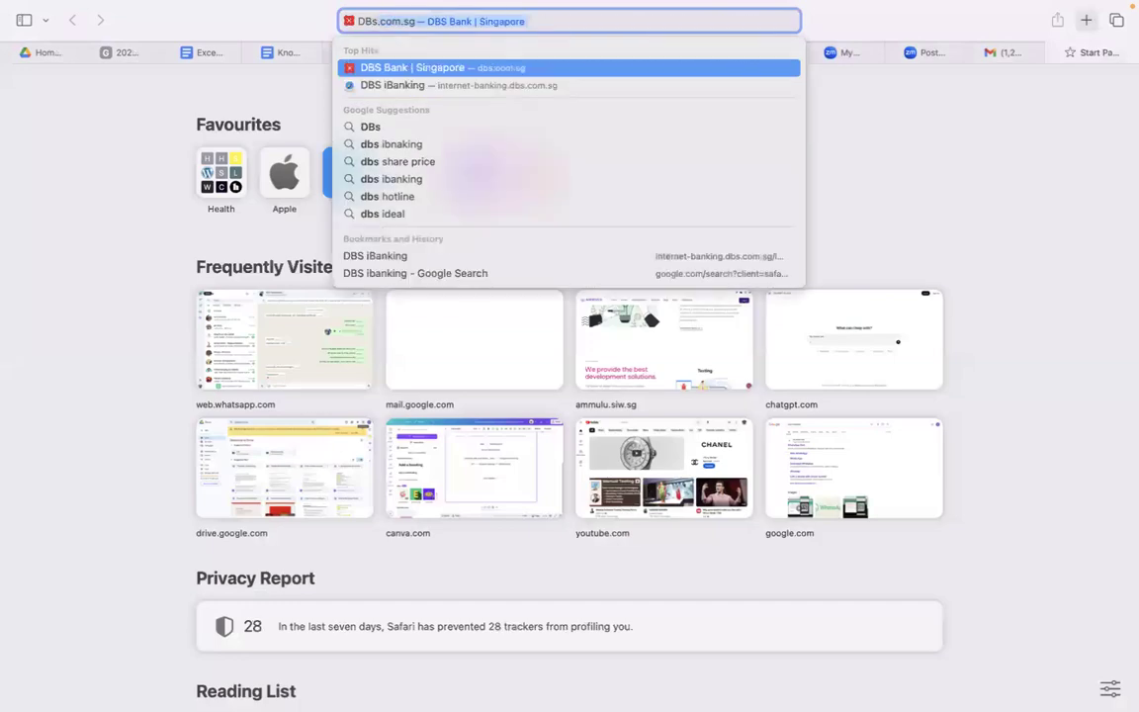
key("Return")
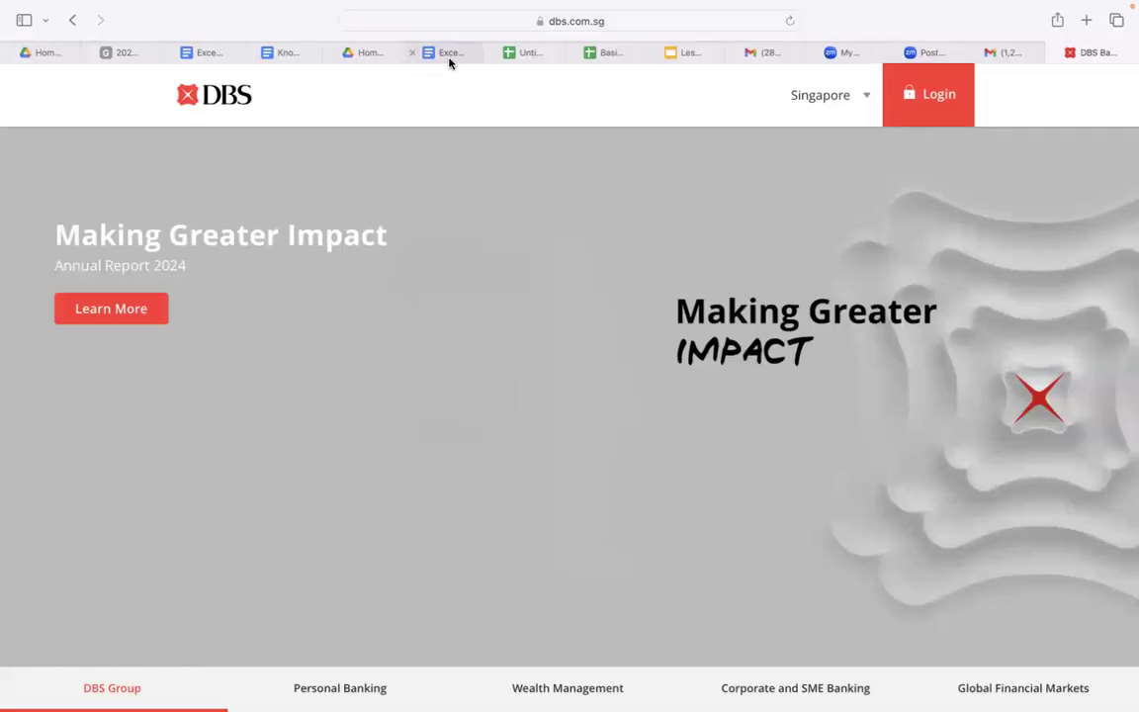
mouse_move(451, 58)
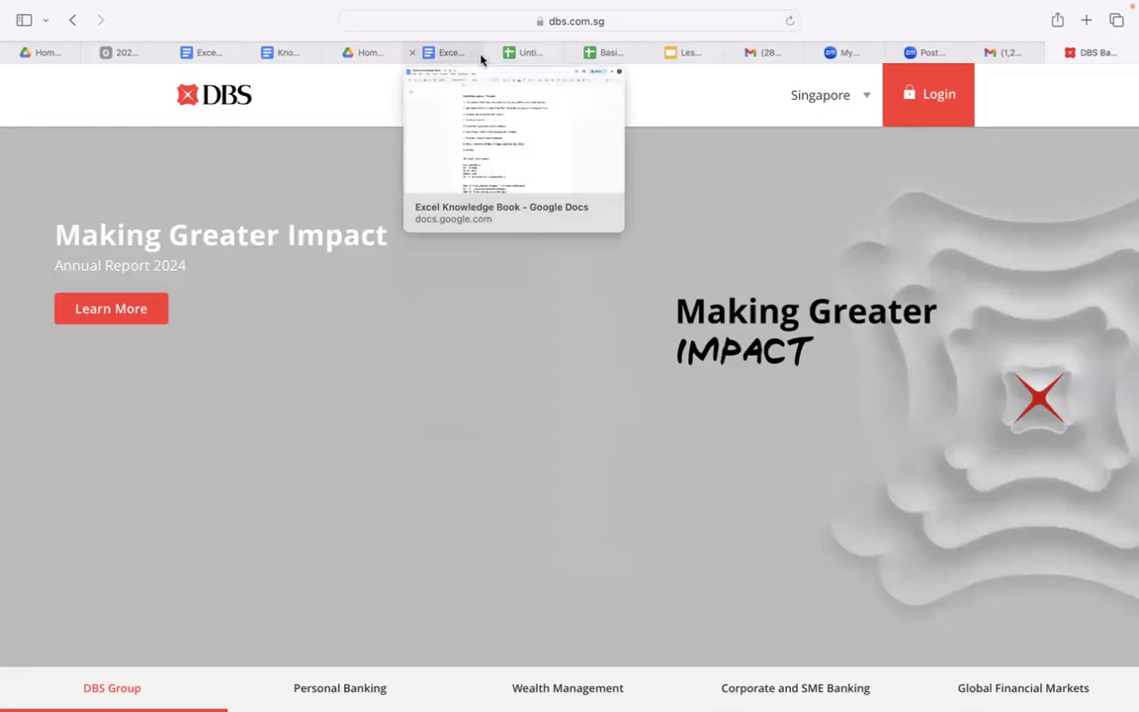
left_click(612, 52)
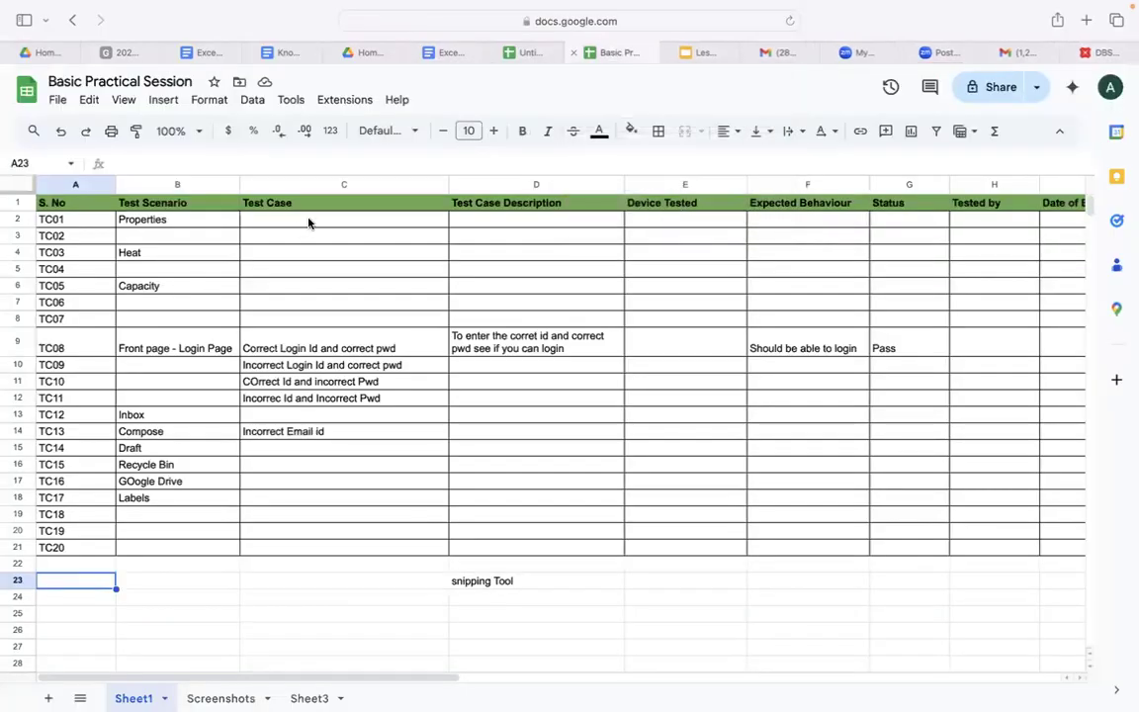
left_click(1105, 52)
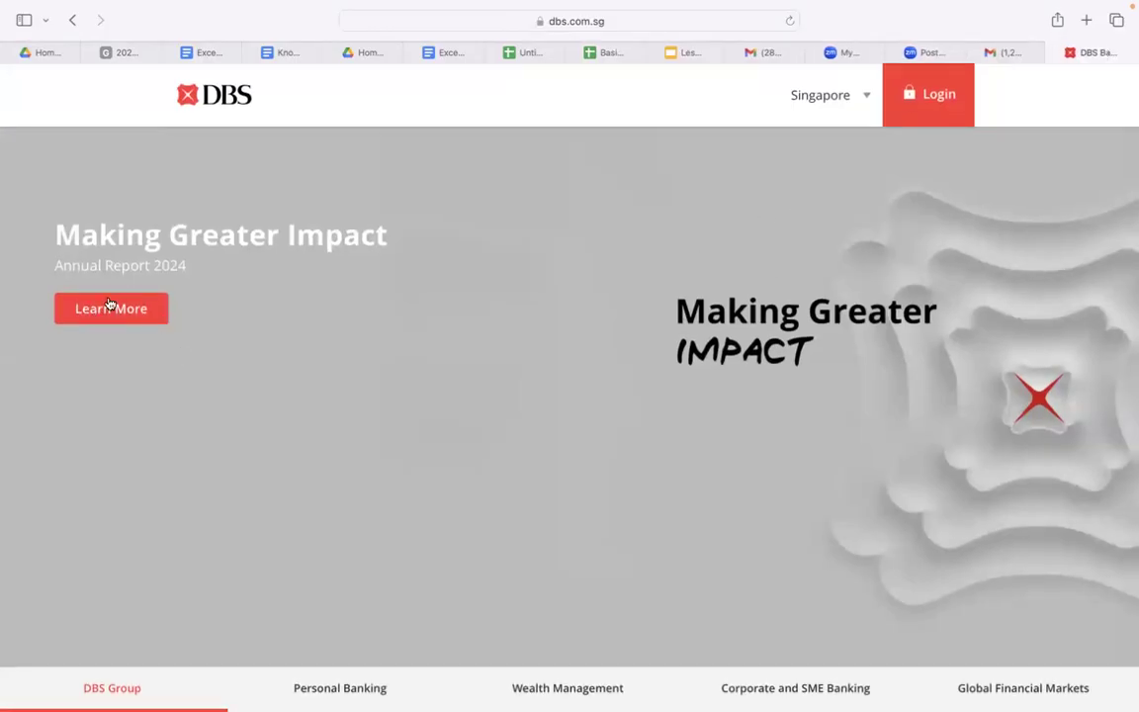
left_click(893, 102)
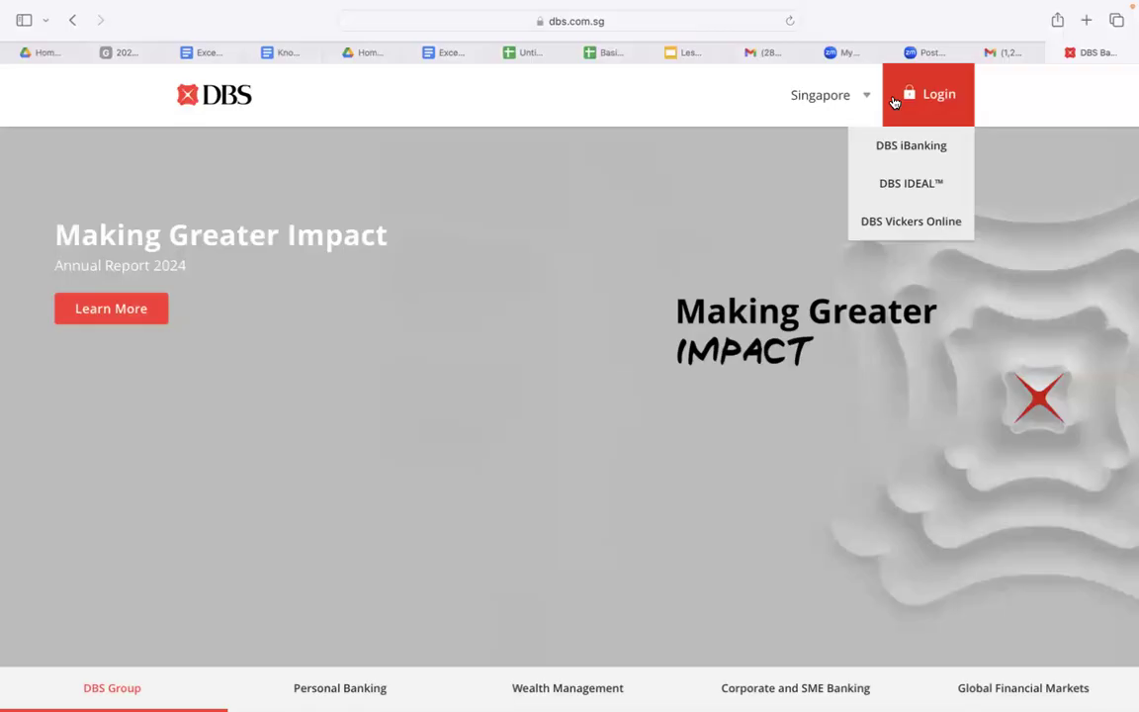
left_click(890, 144)
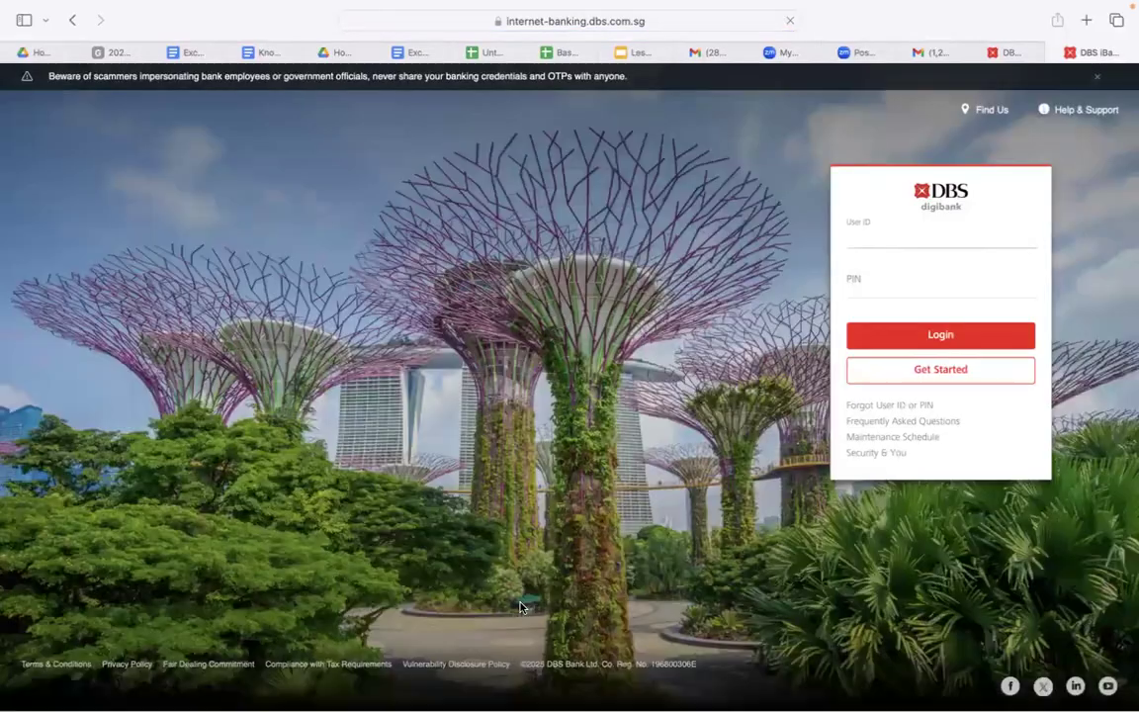
Take an area screenshot of the DBS iBanking login page, including the browser's address and tab bars.
left_click(872, 242)
key("cmd+shift+4")
left_click_drag(1, 1, 1114, 670)
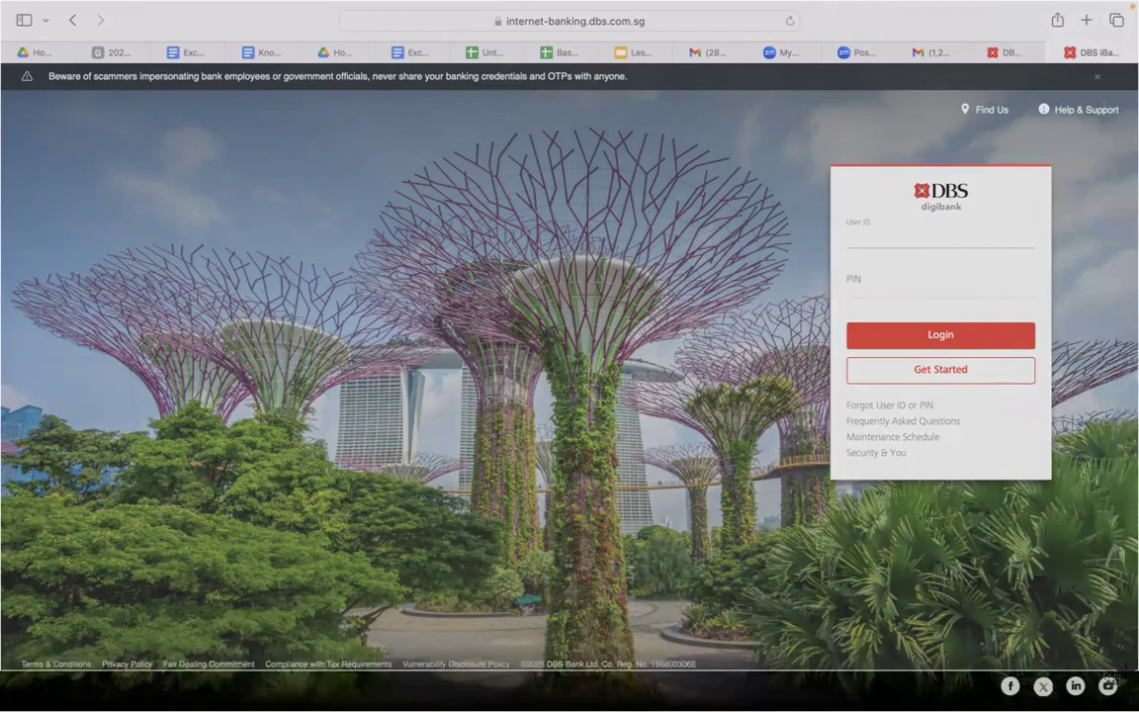
left_click_drag(1125, 670, 1128, 675)
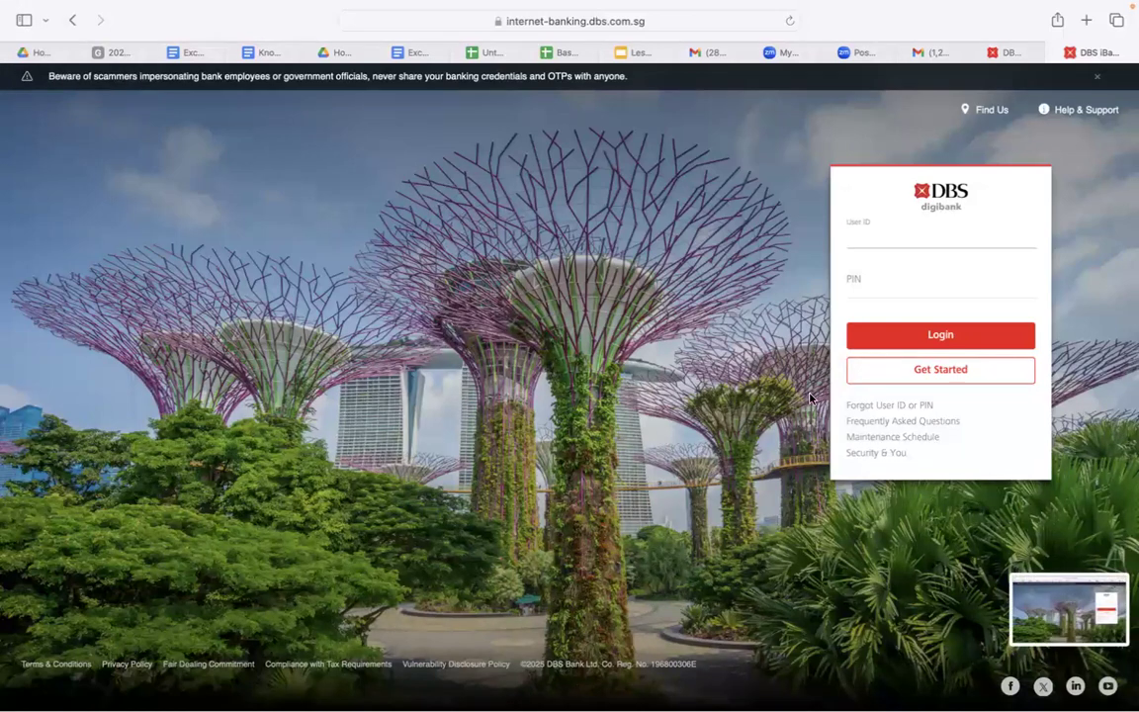
Insert the DBS login page screenshot from the Desktop folder as an in-cell image in cell A32 of Sheet3.
left_click(564, 53)
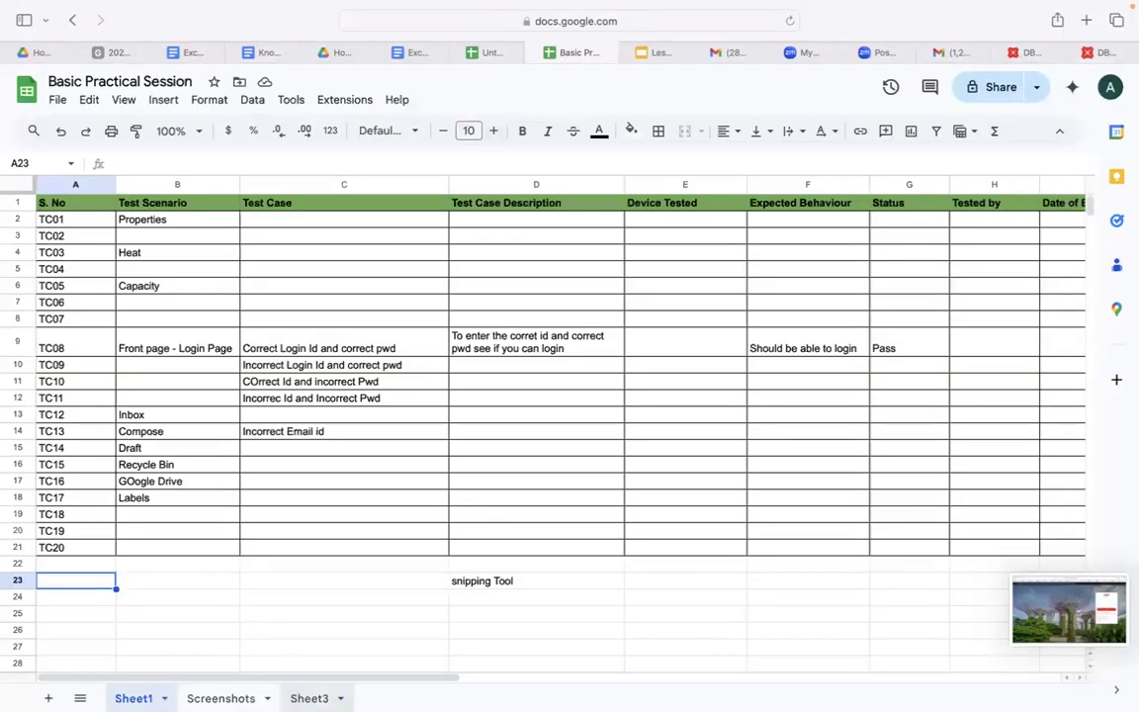
left_click(309, 698)
scroll(277, 571, "down", 8)
scroll(277, 571, "down", 1)
left_click(89, 251)
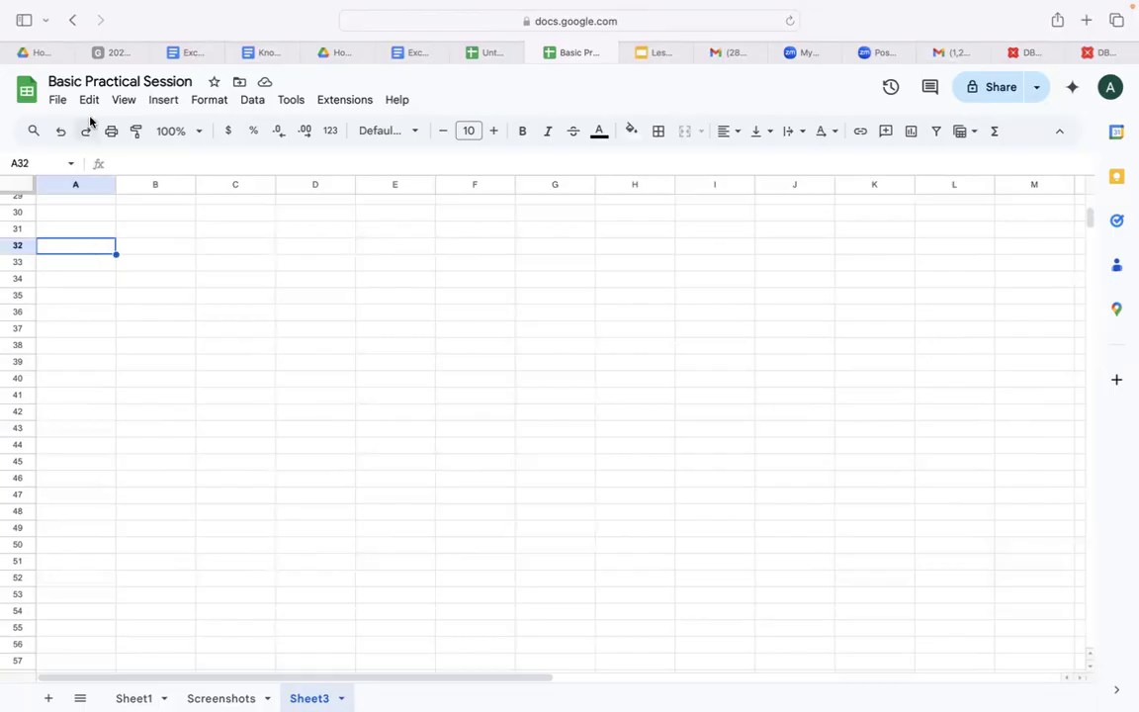
left_click(165, 100)
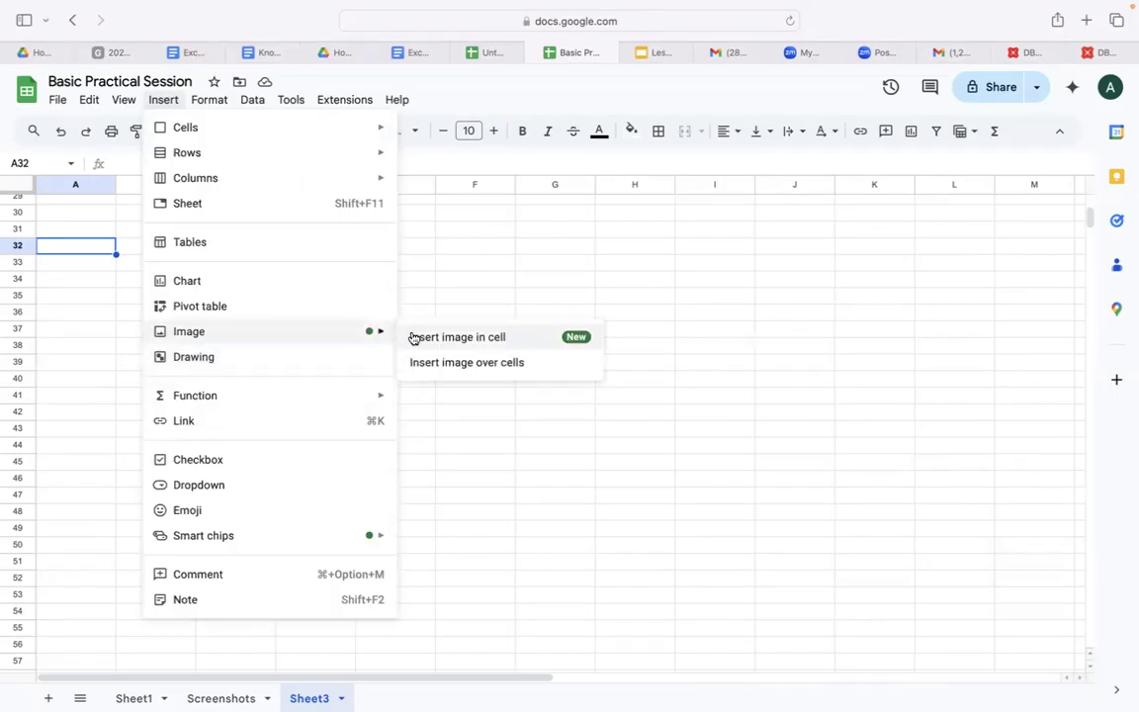
left_click(412, 337)
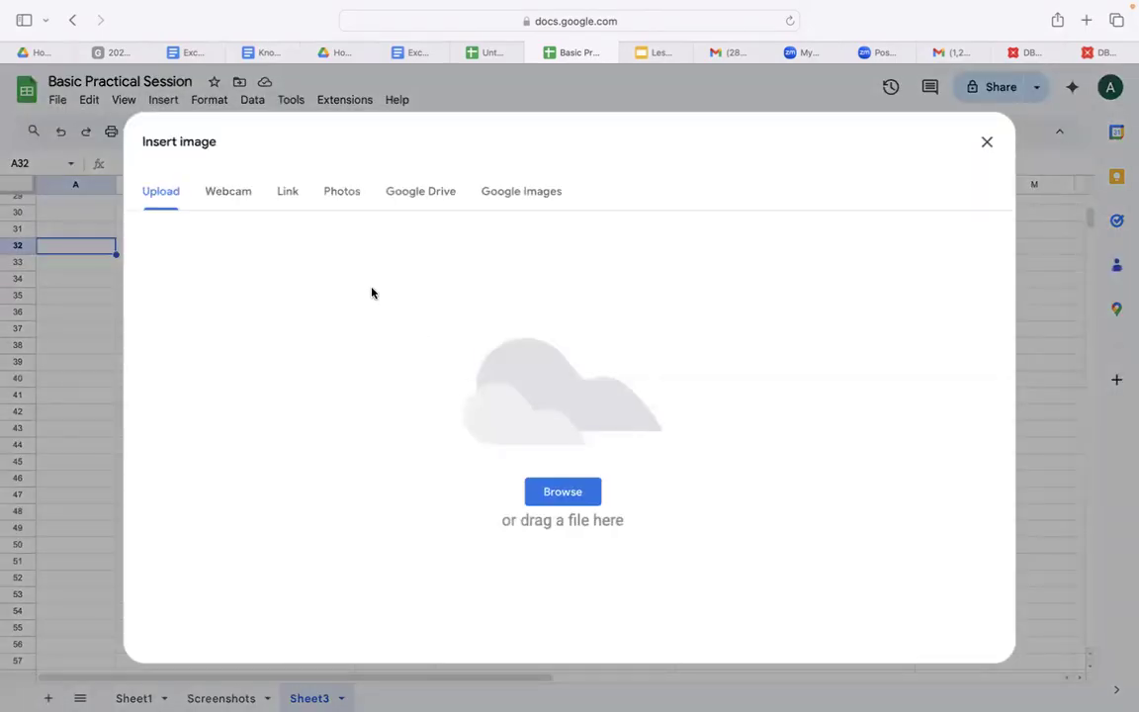
left_click(556, 490)
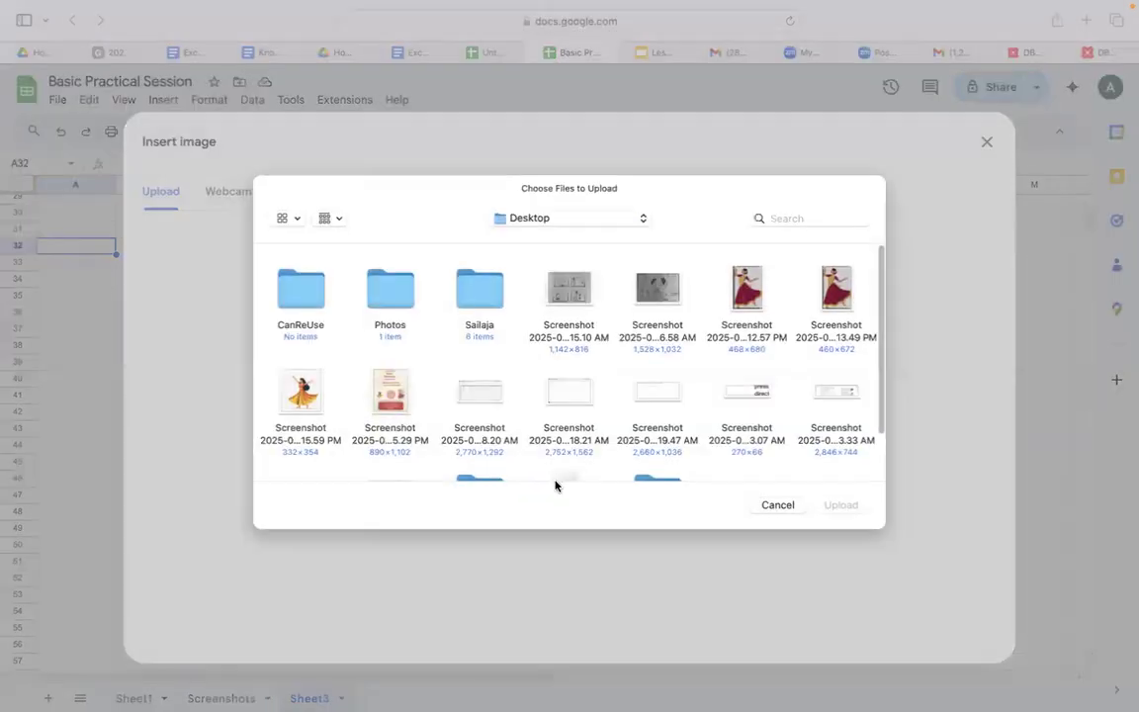
scroll(558, 375, "down", 3)
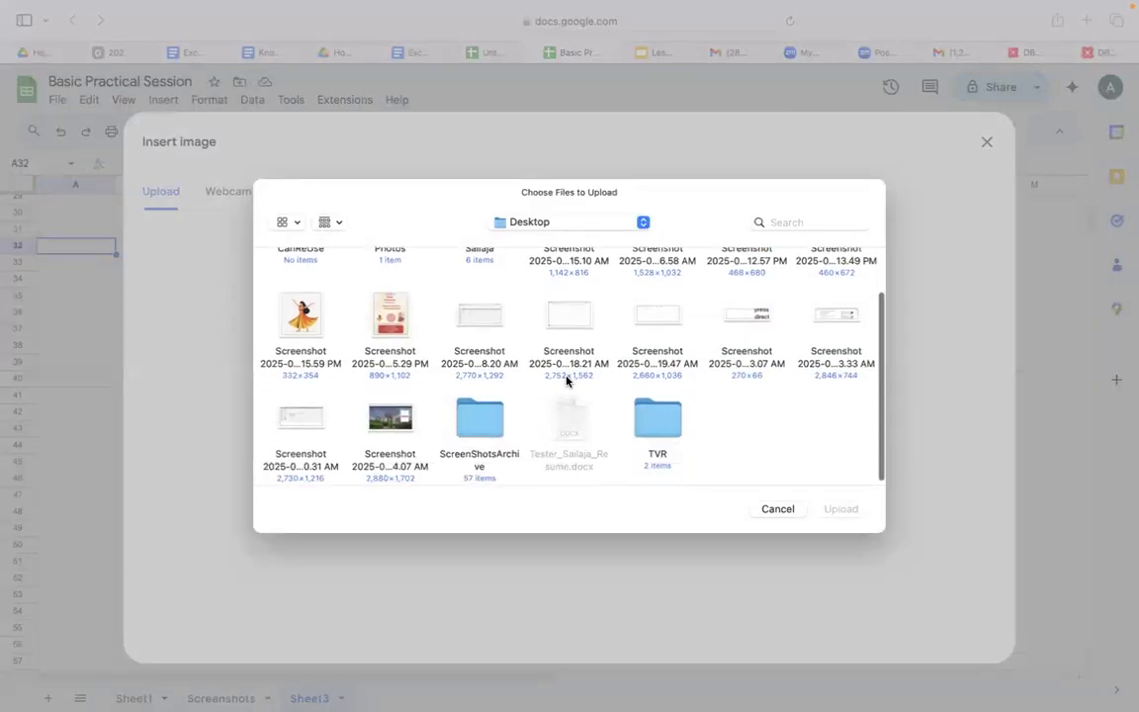
left_click(366, 420)
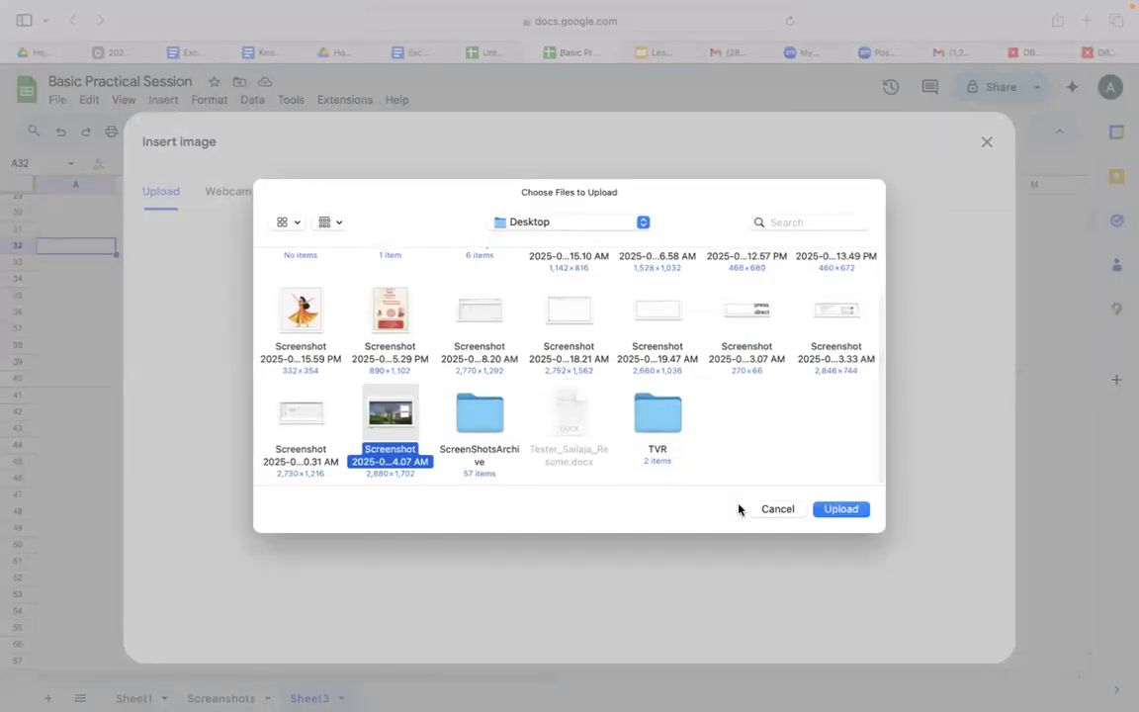
left_click(859, 509)
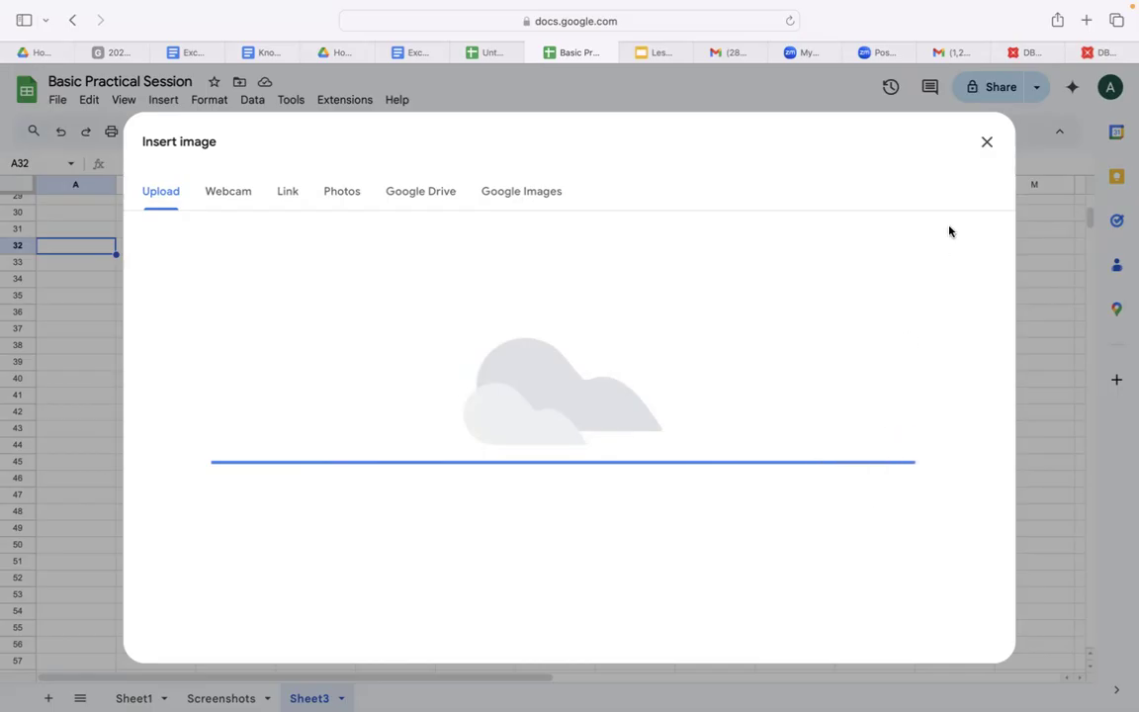
left_click(986, 143)
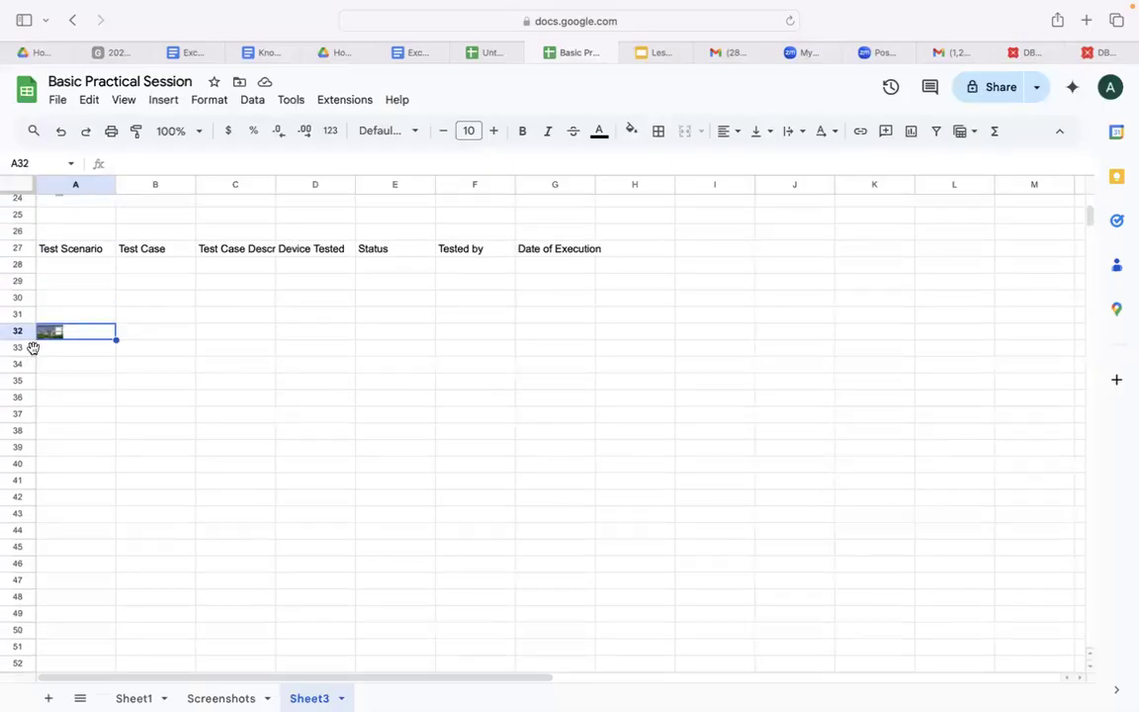
left_click(125, 334)
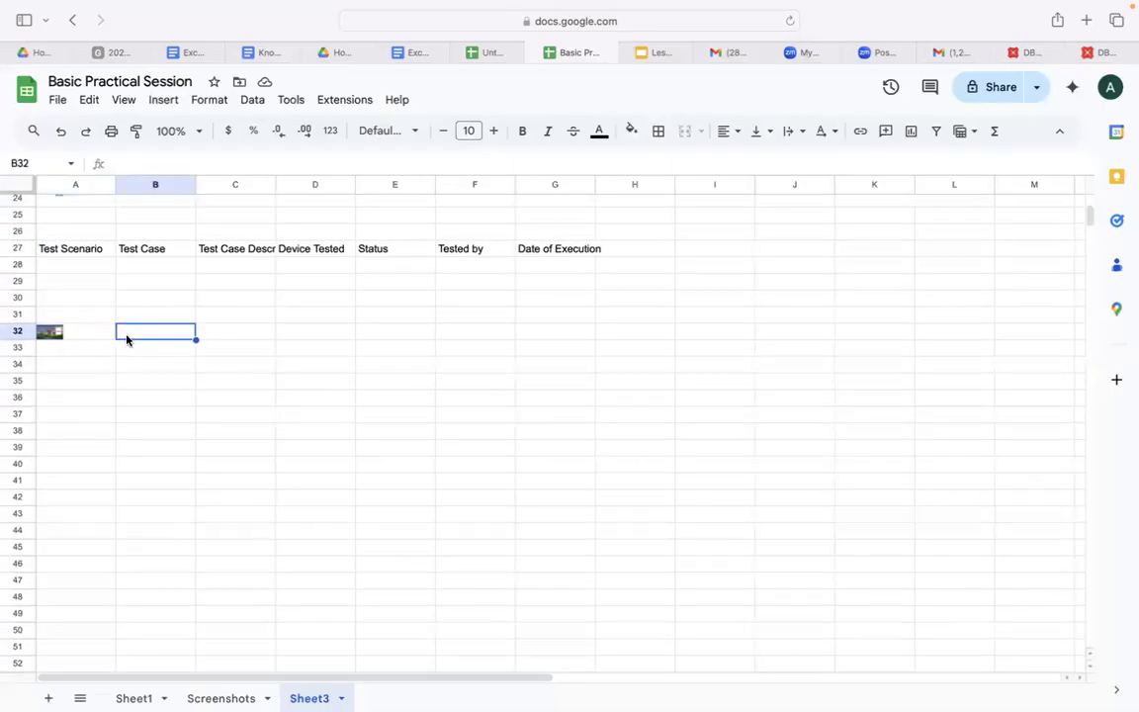
left_click(55, 332)
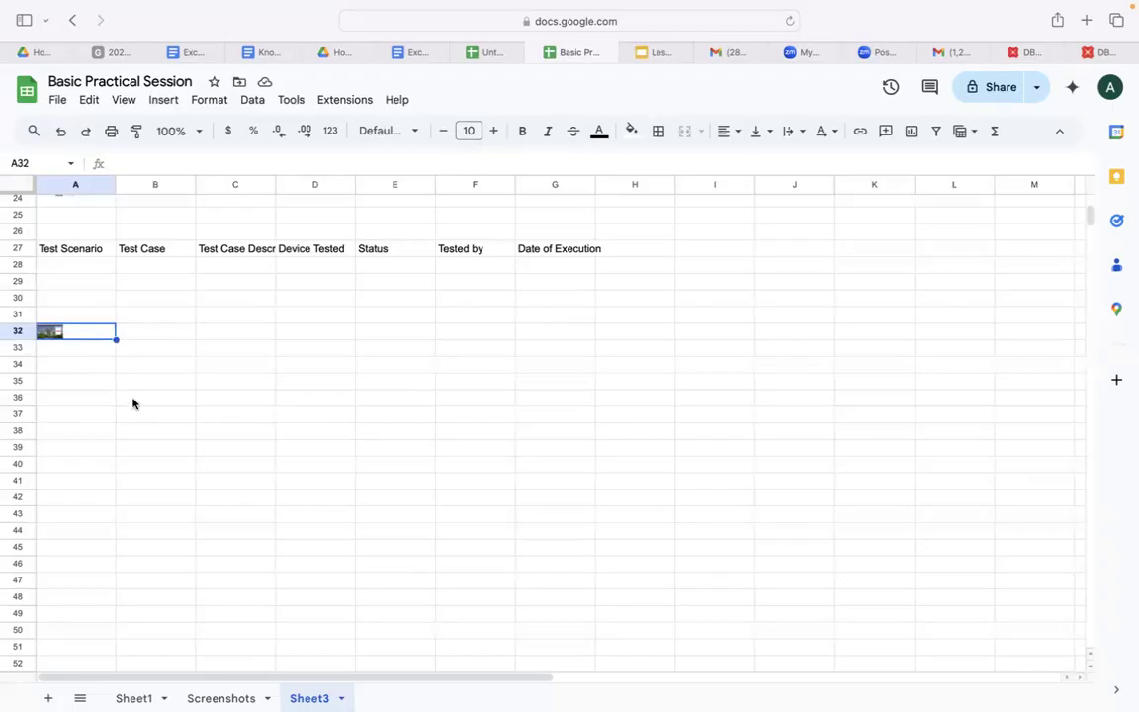
Go back to Sheet1 and review the test case table's header cells from S. No to Device Tested.
scroll(133, 402, "up", 10)
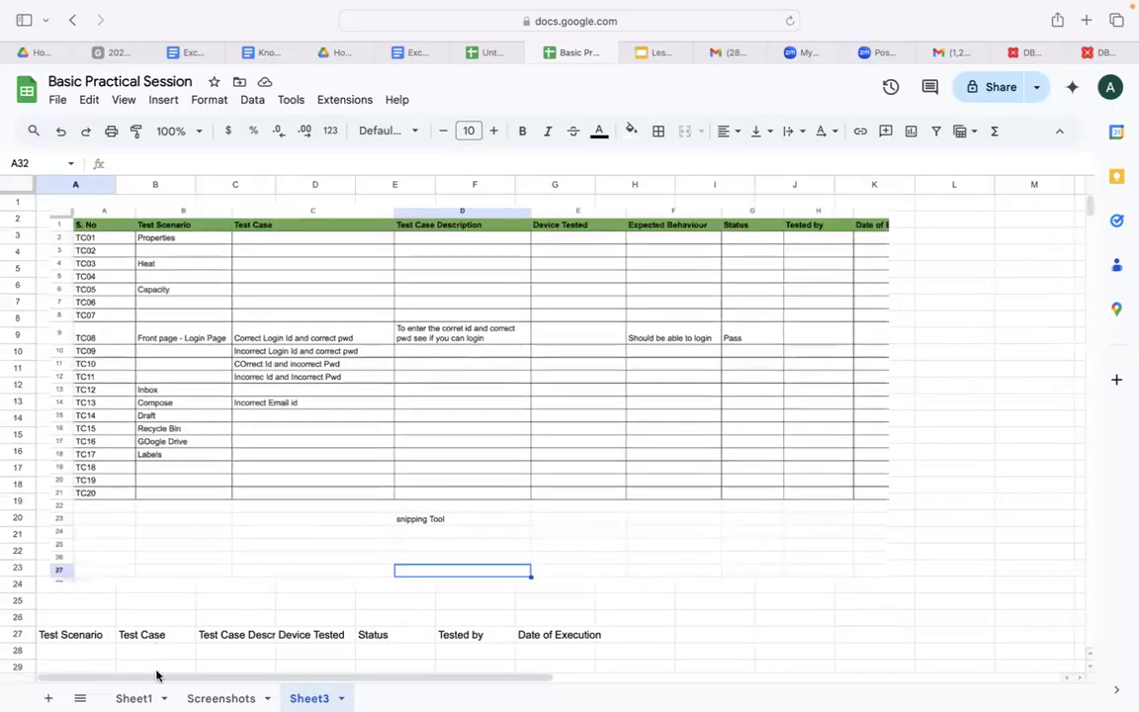
left_click(134, 698)
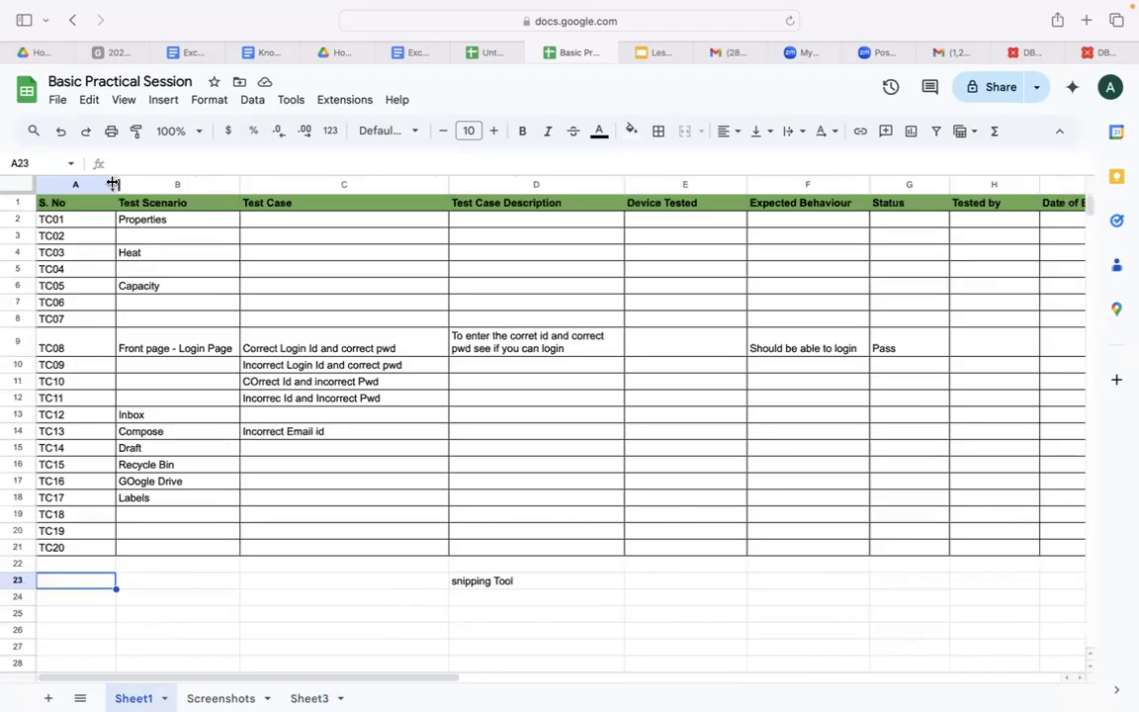
left_click(81, 202)
left_click(146, 210)
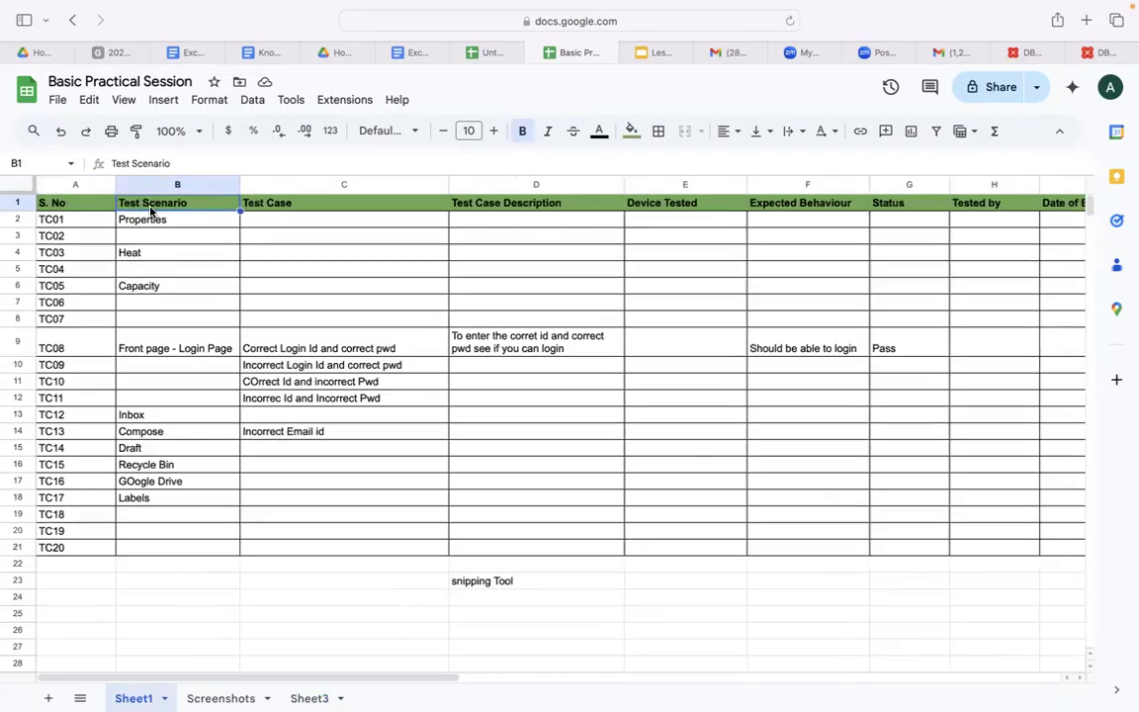
left_click(271, 208)
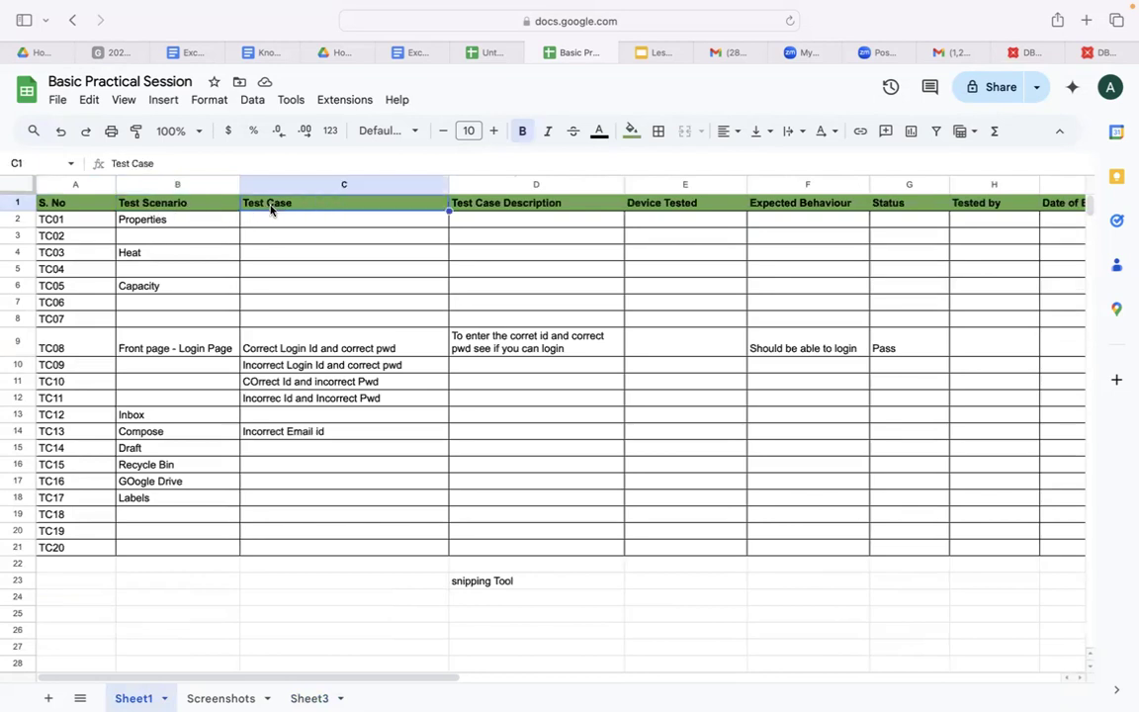
left_click(514, 209)
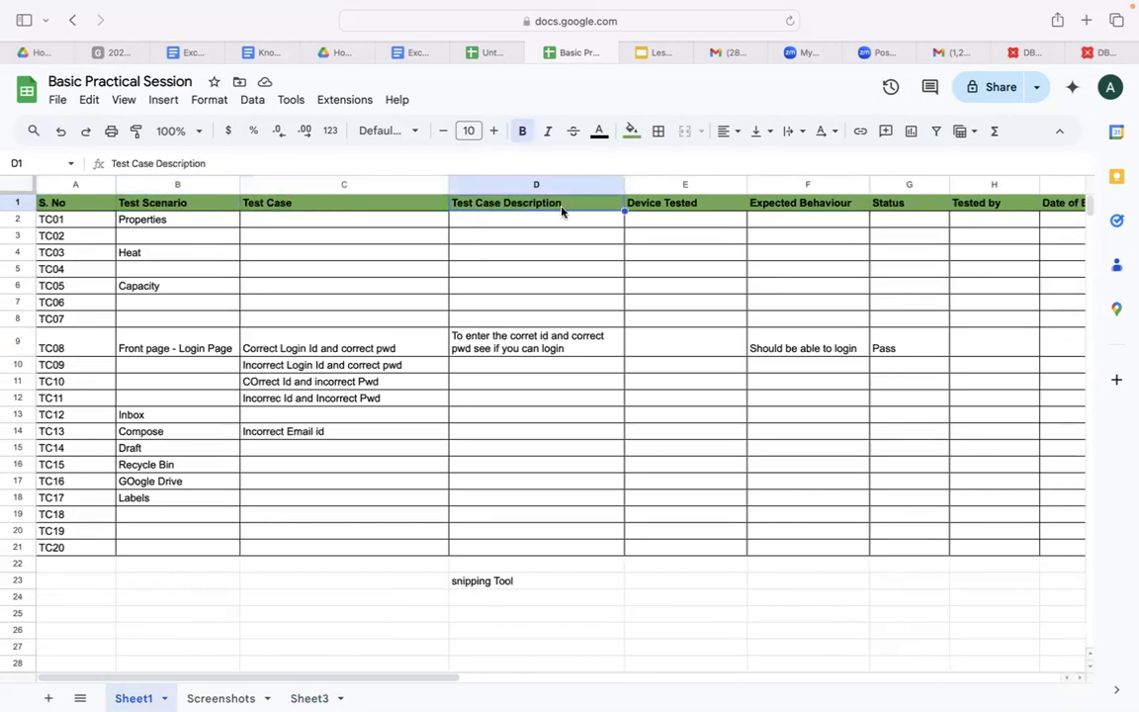
left_click(636, 208)
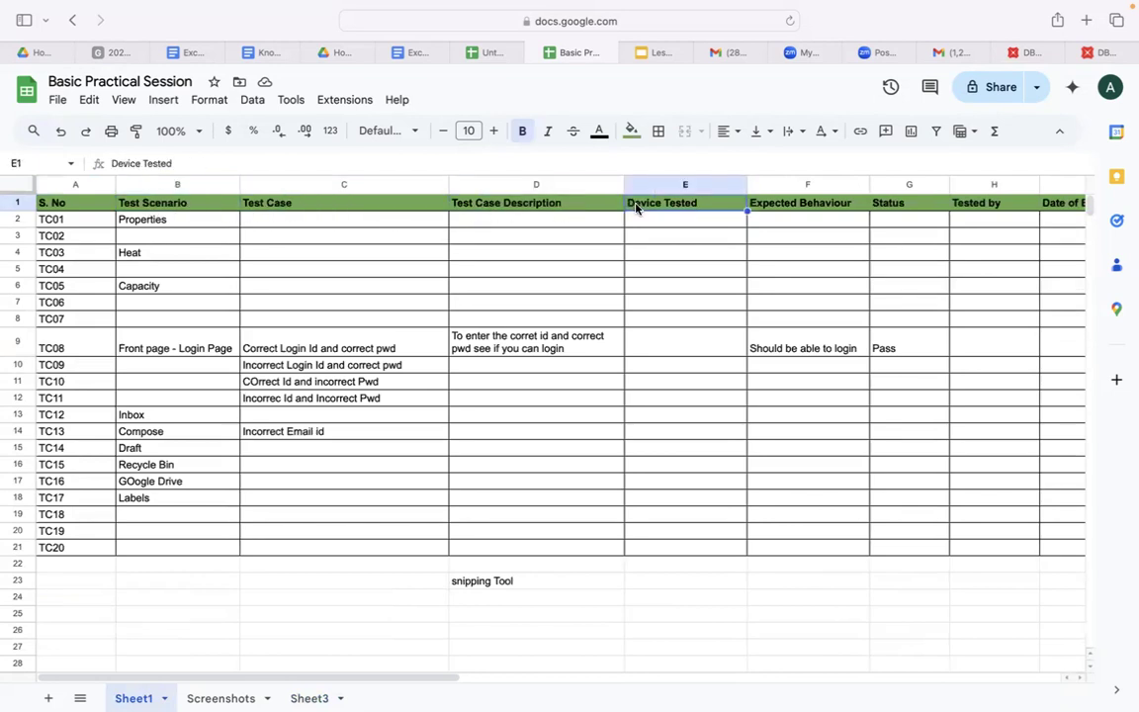
Enter the notes "Screenshot", "Insert a new tab" and "Paste the screenshot" in cells A25 to A27 of Sheet1.
left_click(64, 614)
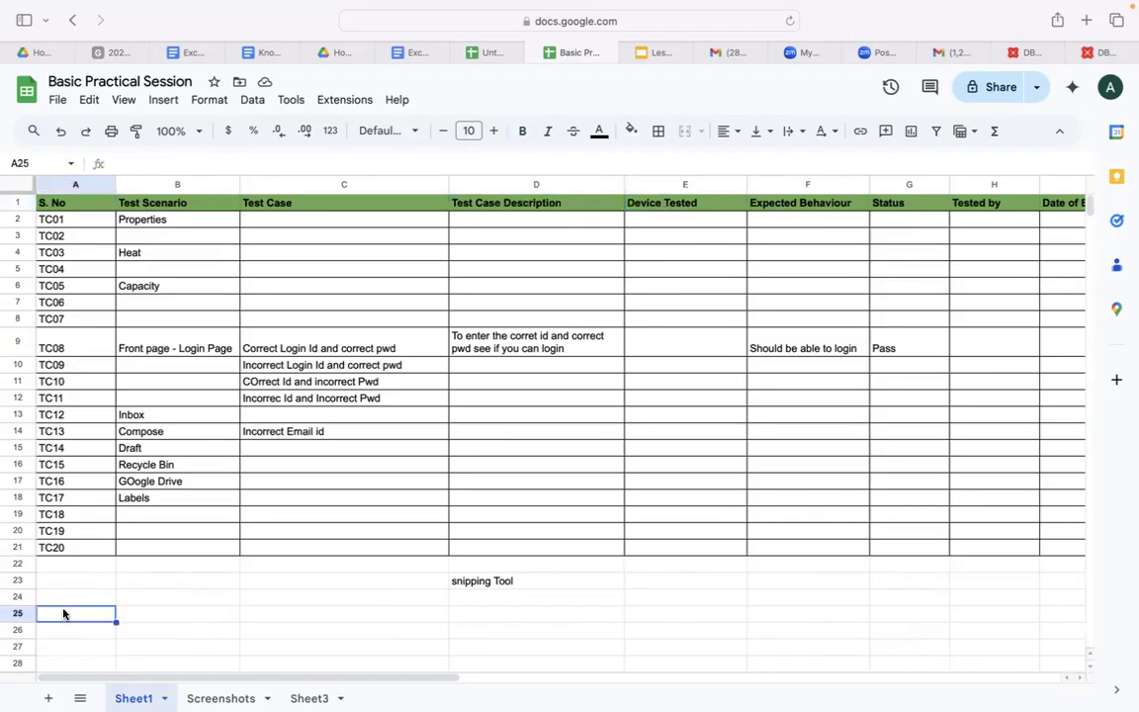
type("Screenshot")
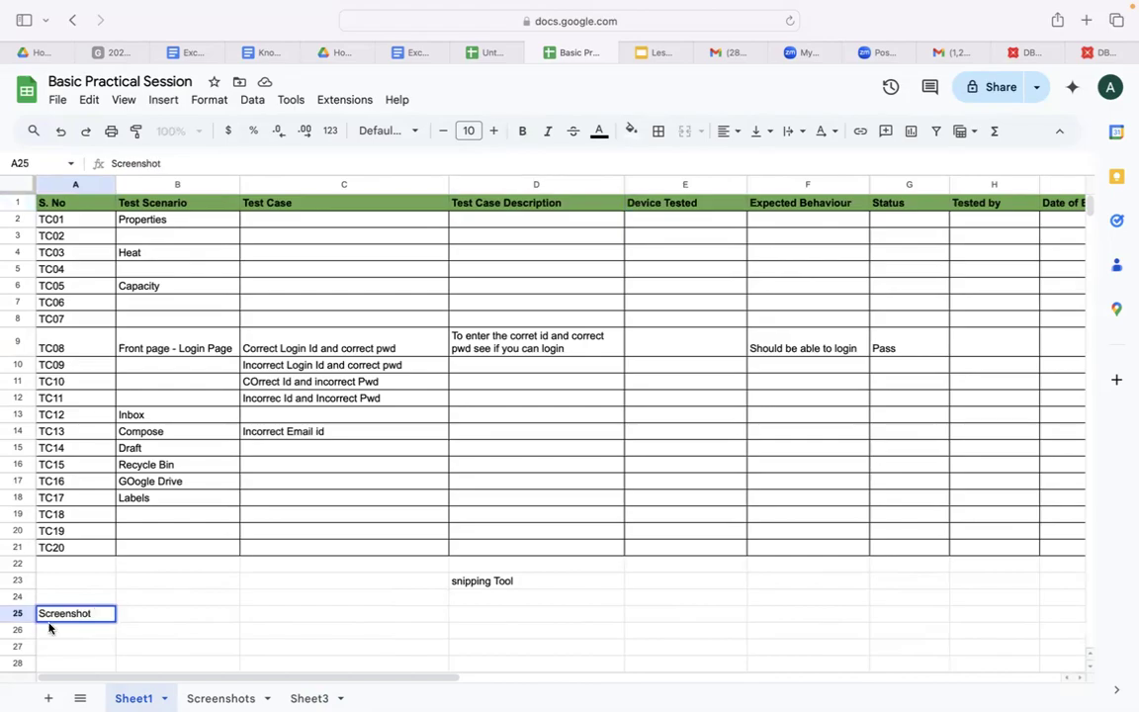
key("Return")
type("Insert a new")
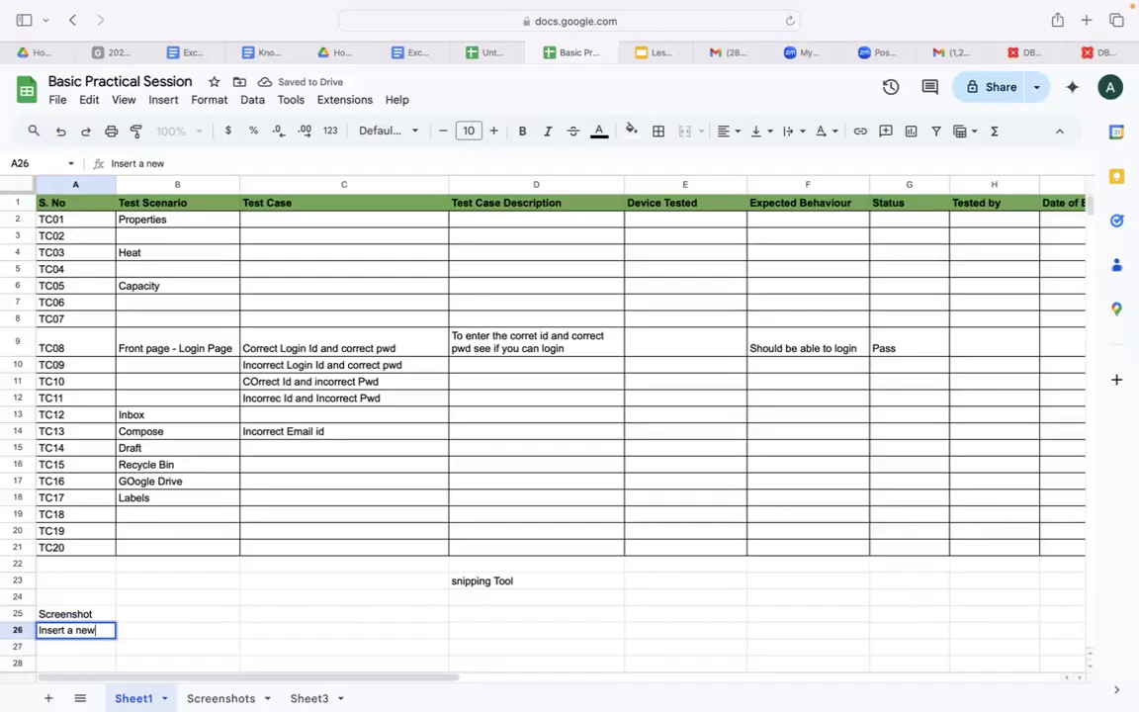
type(" tab")
left_click(55, 649)
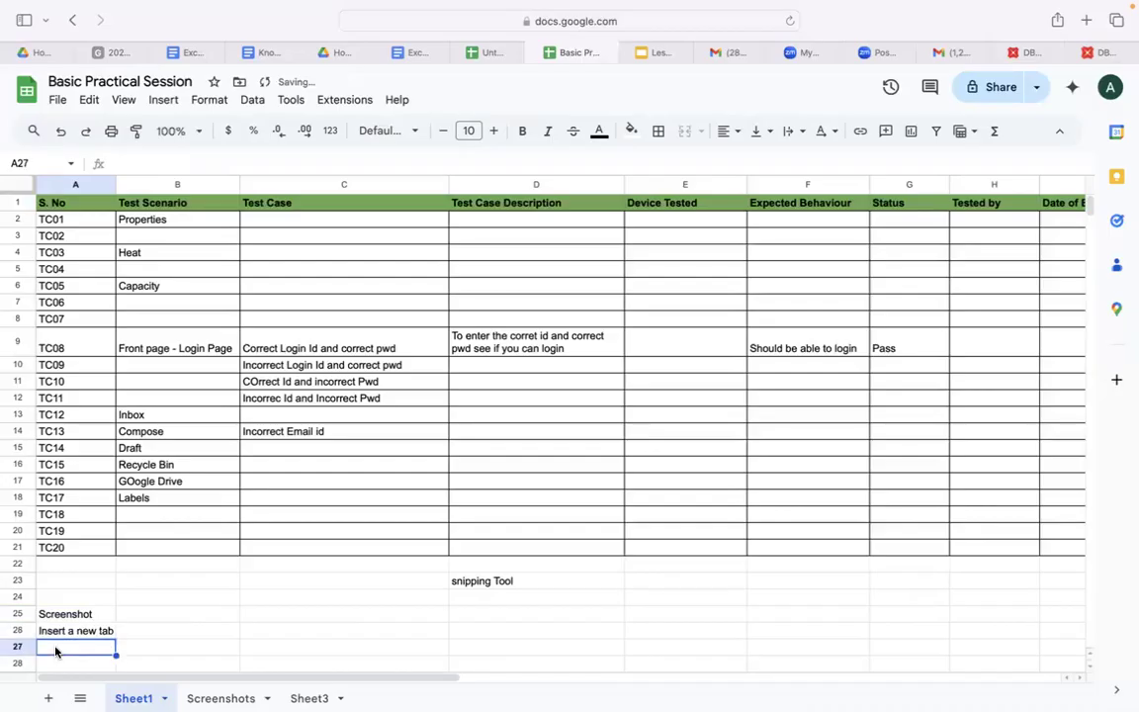
type("Paste ")
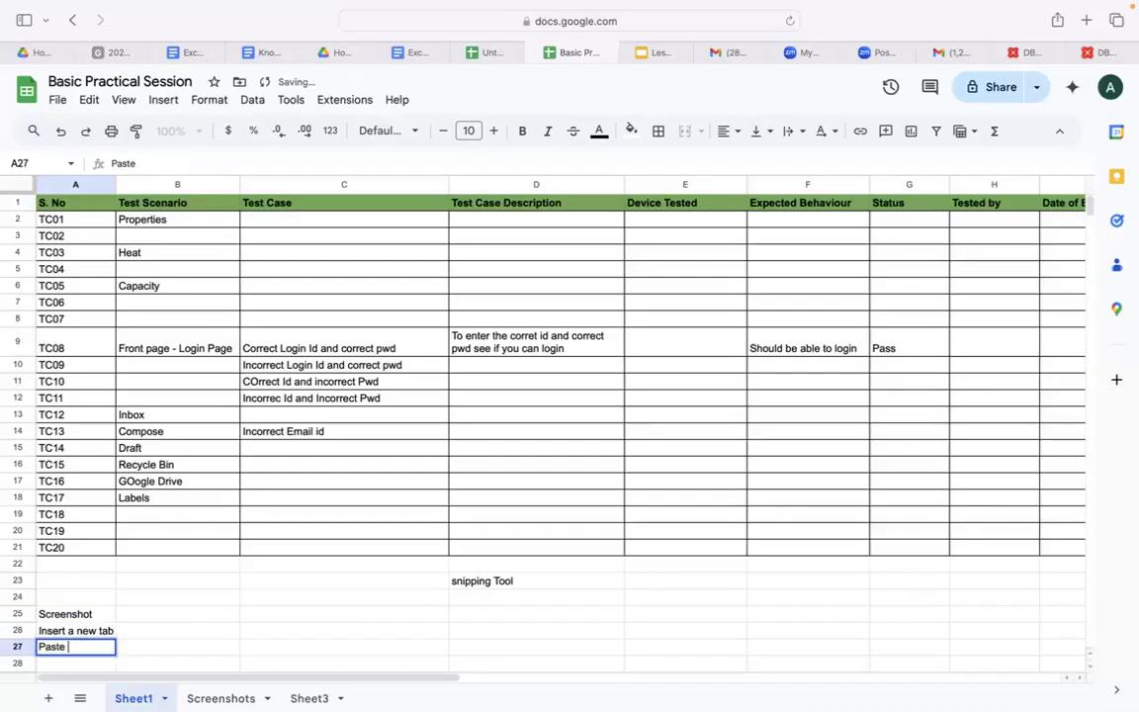
type("the screensh")
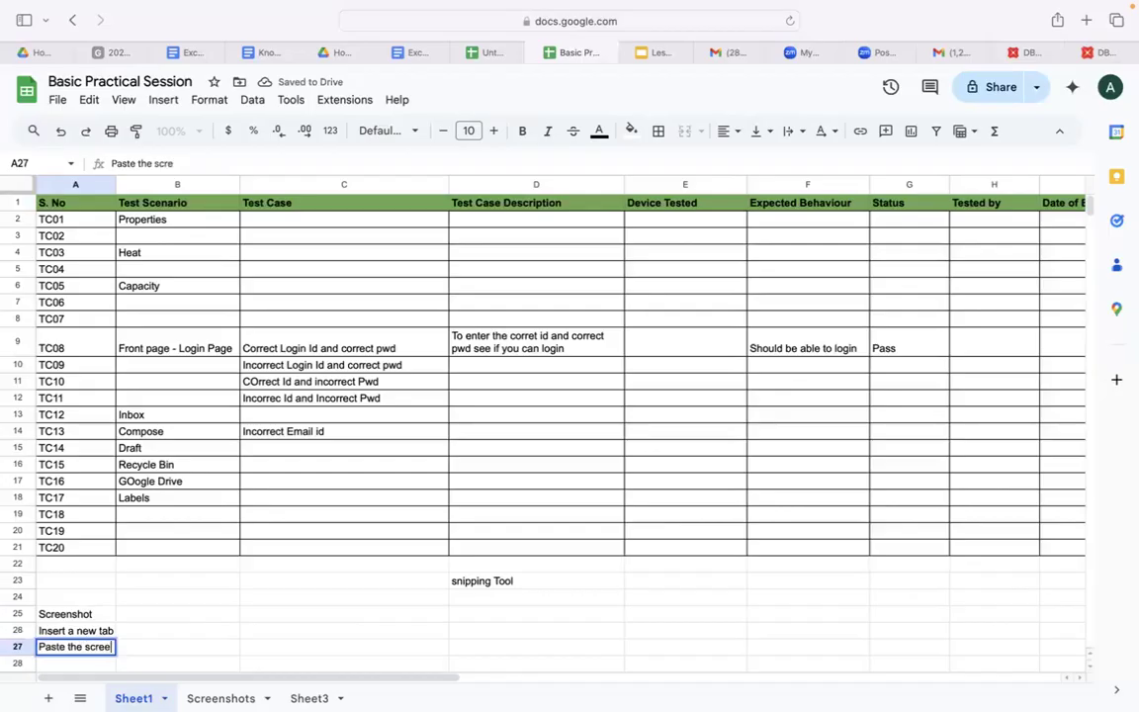
type("ot")
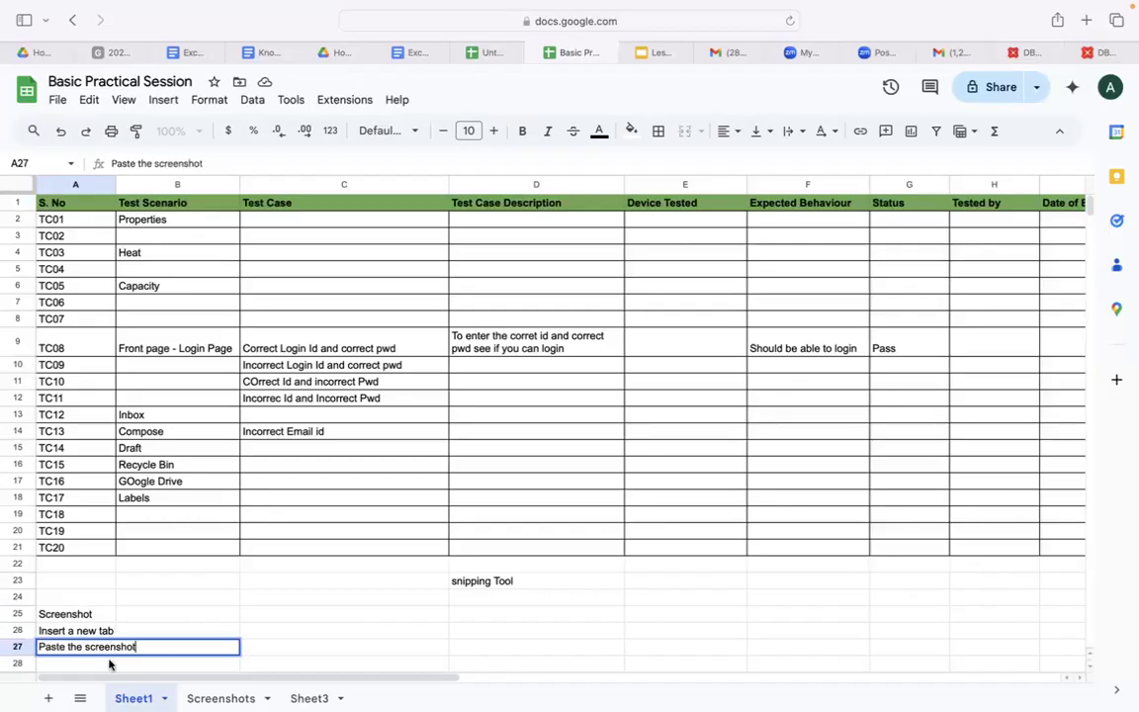
left_click(258, 619)
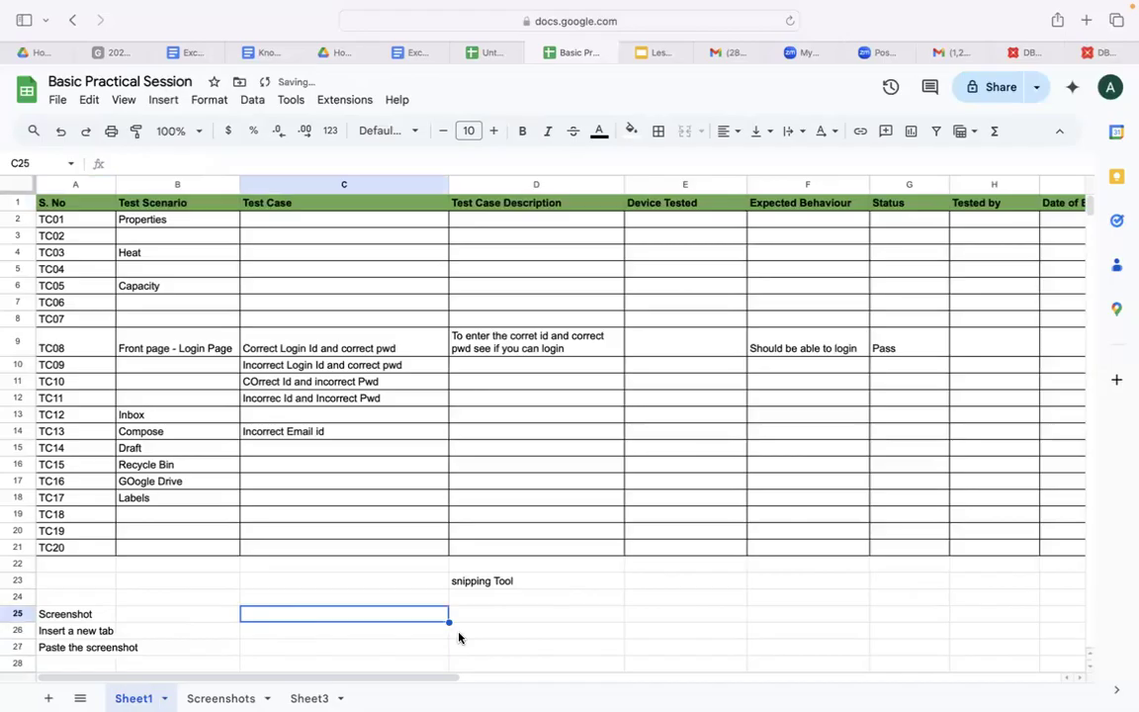
Look over the test case numbers in the S. No column, from TC01 in A2 to TC20 in A21.
left_click(504, 634)
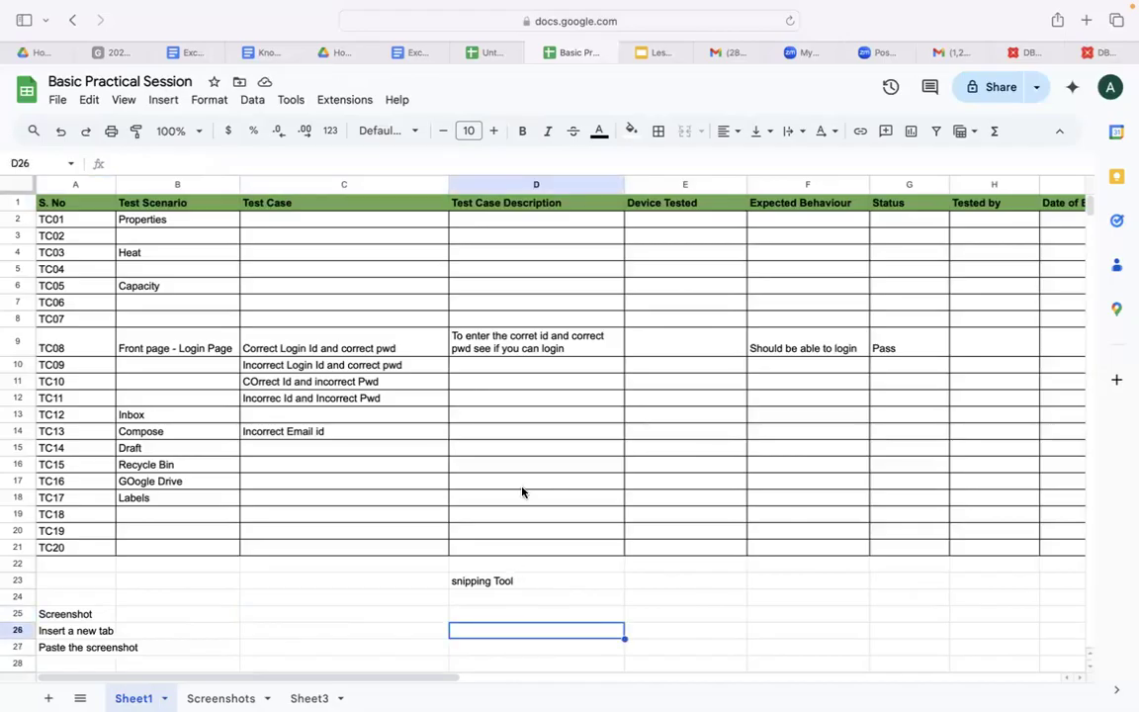
scroll(522, 491, "down", 1)
scroll(522, 491, "up", 1)
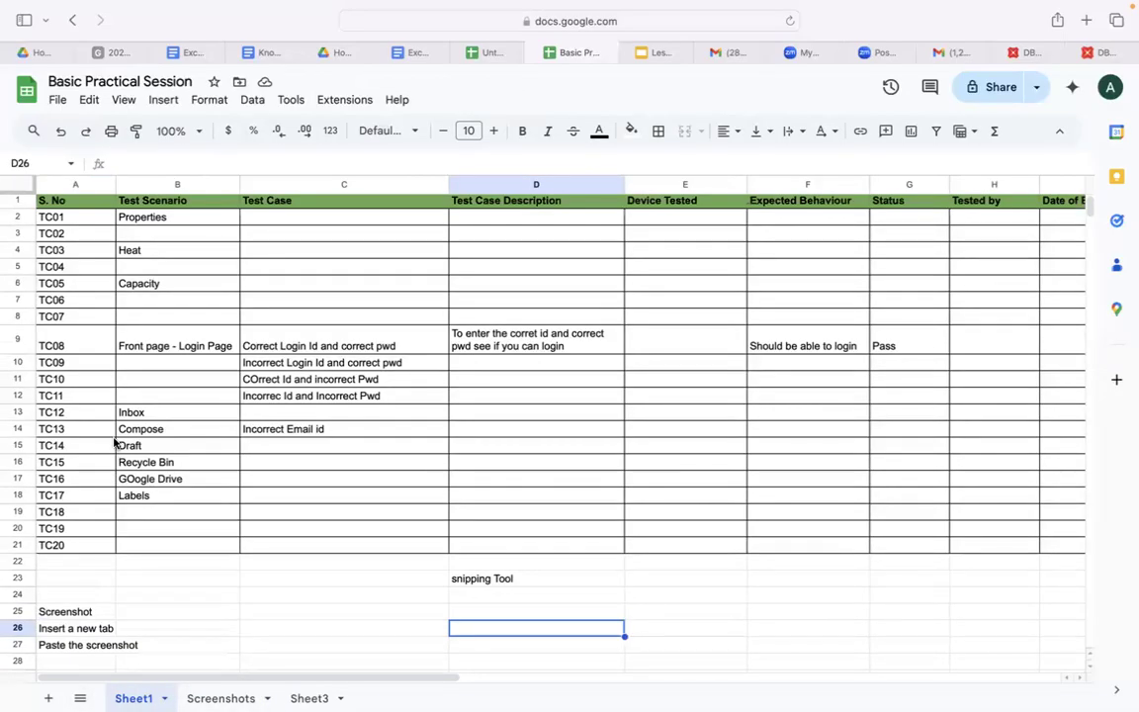
left_click(87, 219)
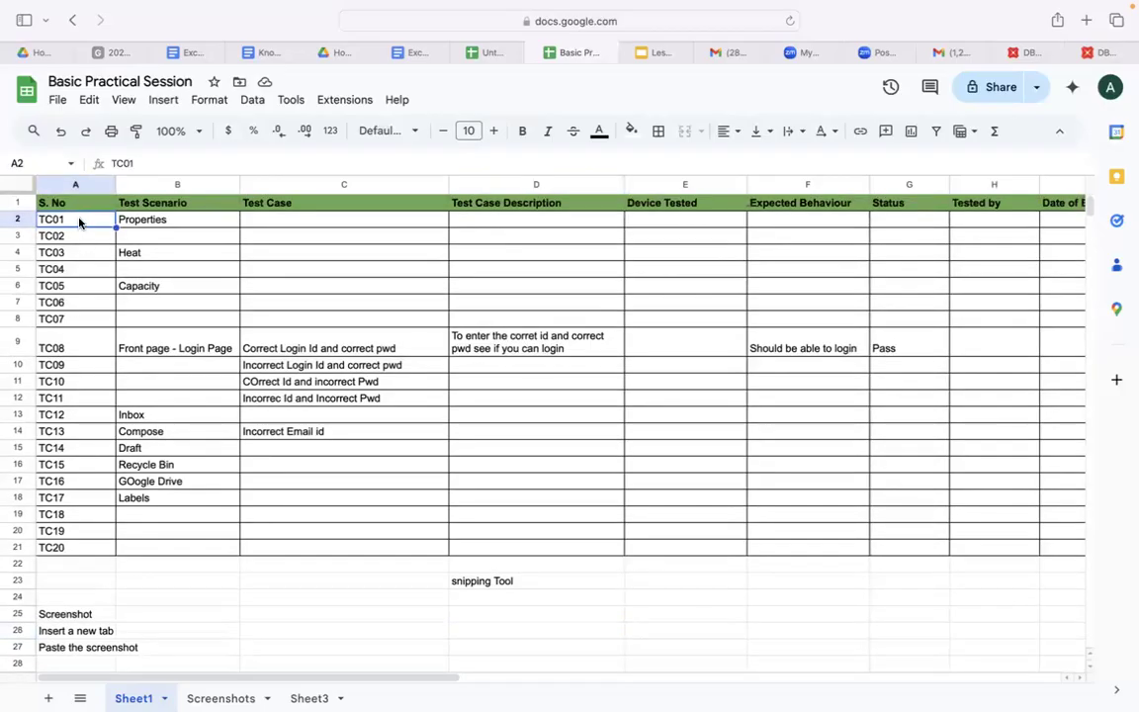
left_click(73, 550)
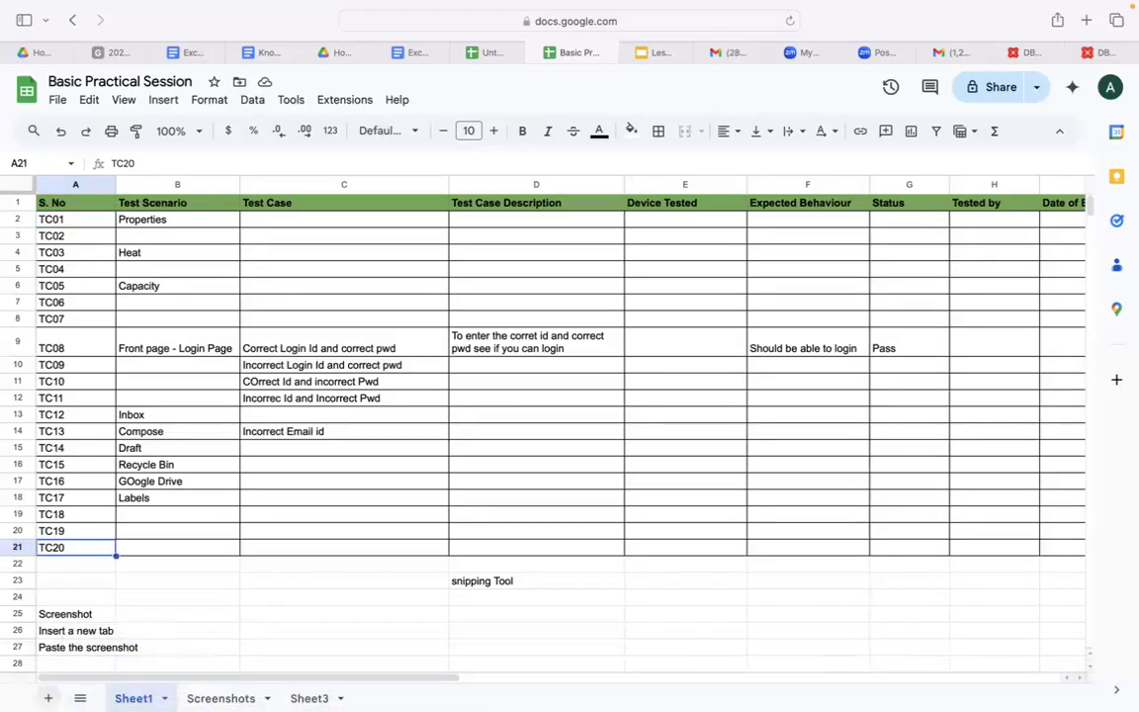
Rename the Screenshots sheet as TC01 and Sheet3 as Tc02.
mouse_move(358, 696)
left_click(220, 698)
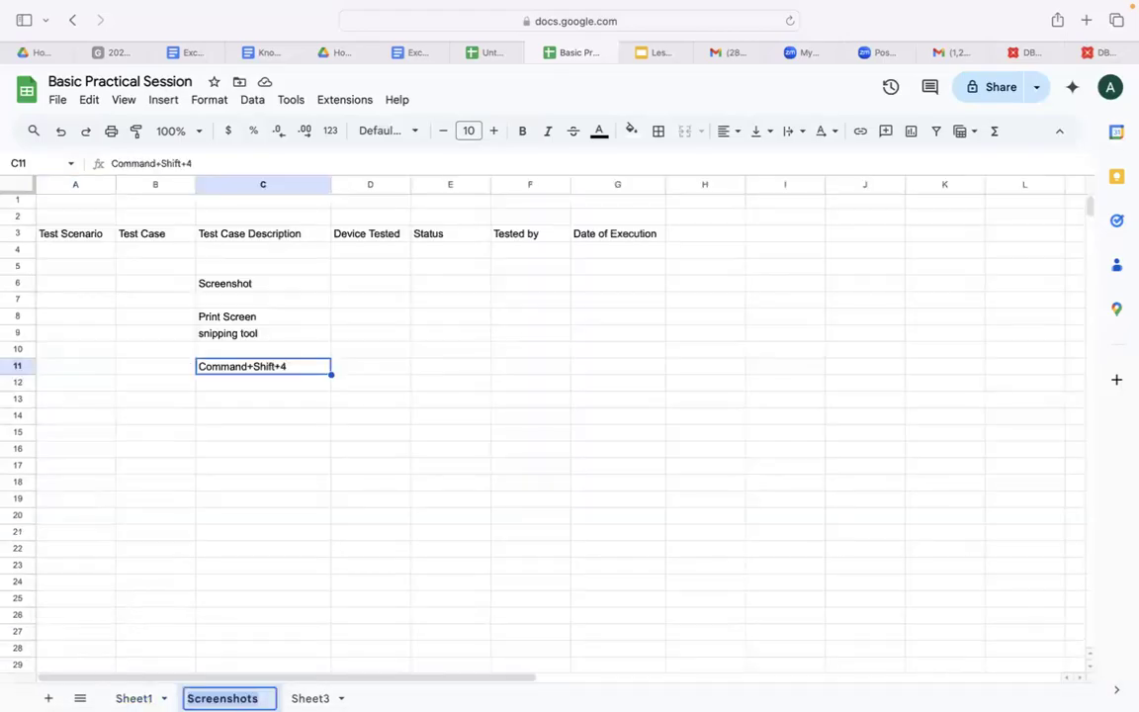
type("TC01")
double_click(267, 698)
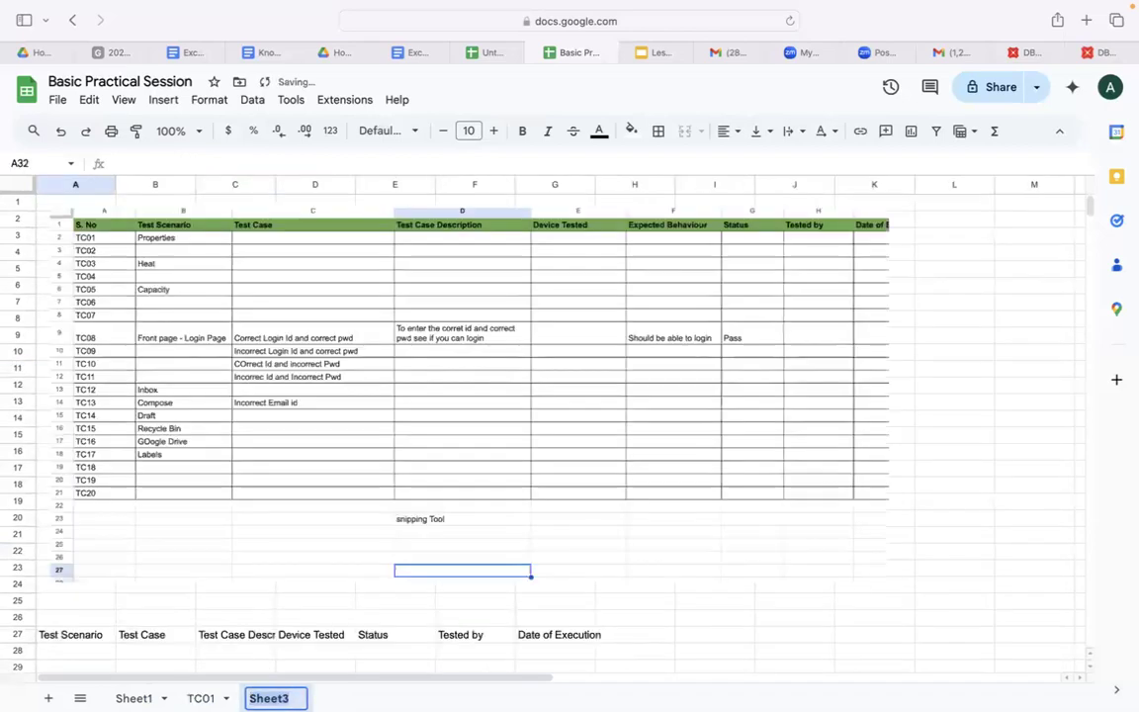
type("Tc02")
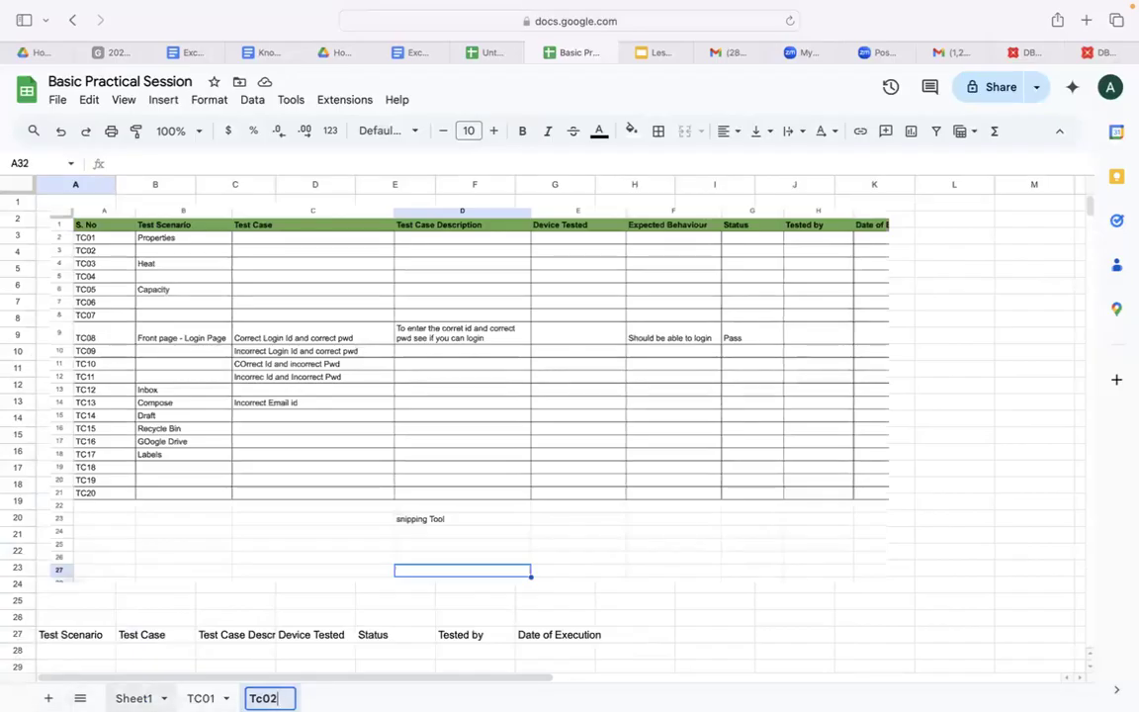
Copy the header row and the TC01 row (A1:K2) from Sheet1 into the TC01 sheet, starting at cell A16.
left_click(134, 697)
left_click_drag(63, 205, 996, 228)
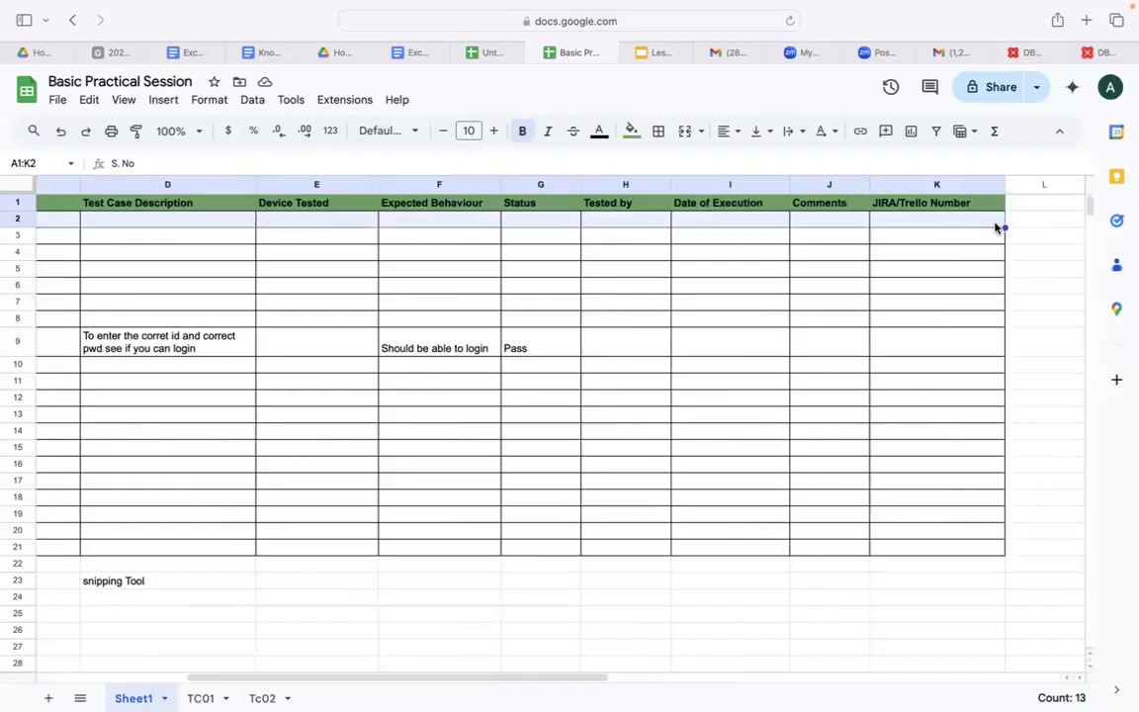
key("cmd+c")
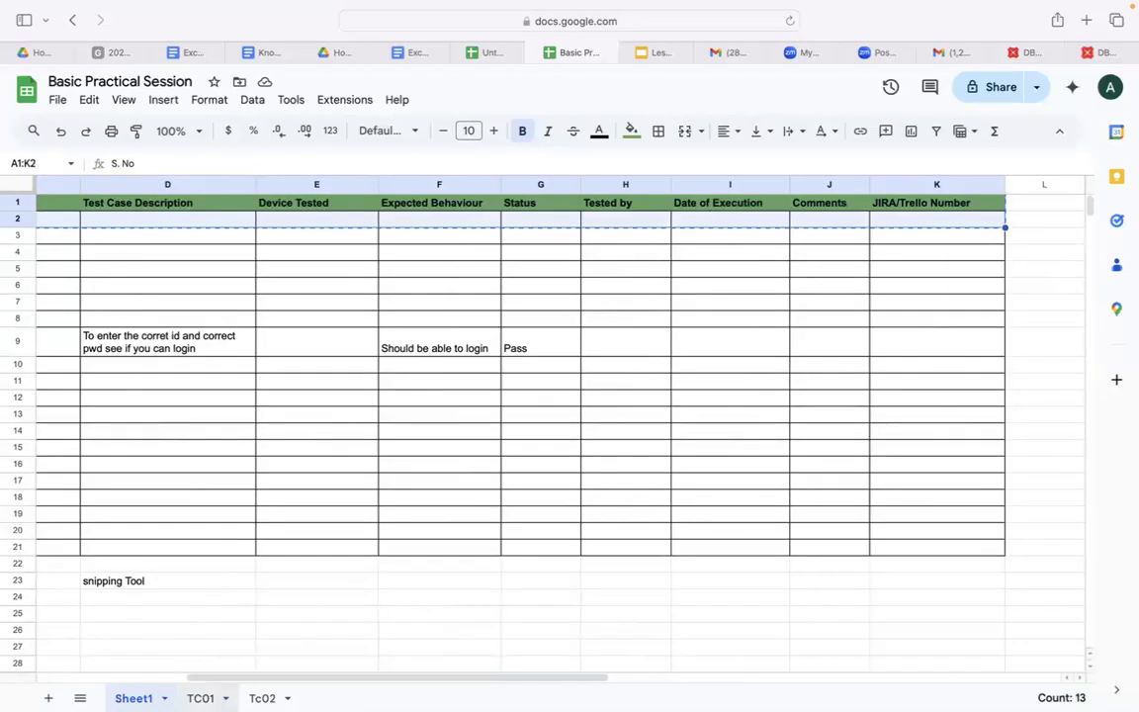
left_click(200, 697)
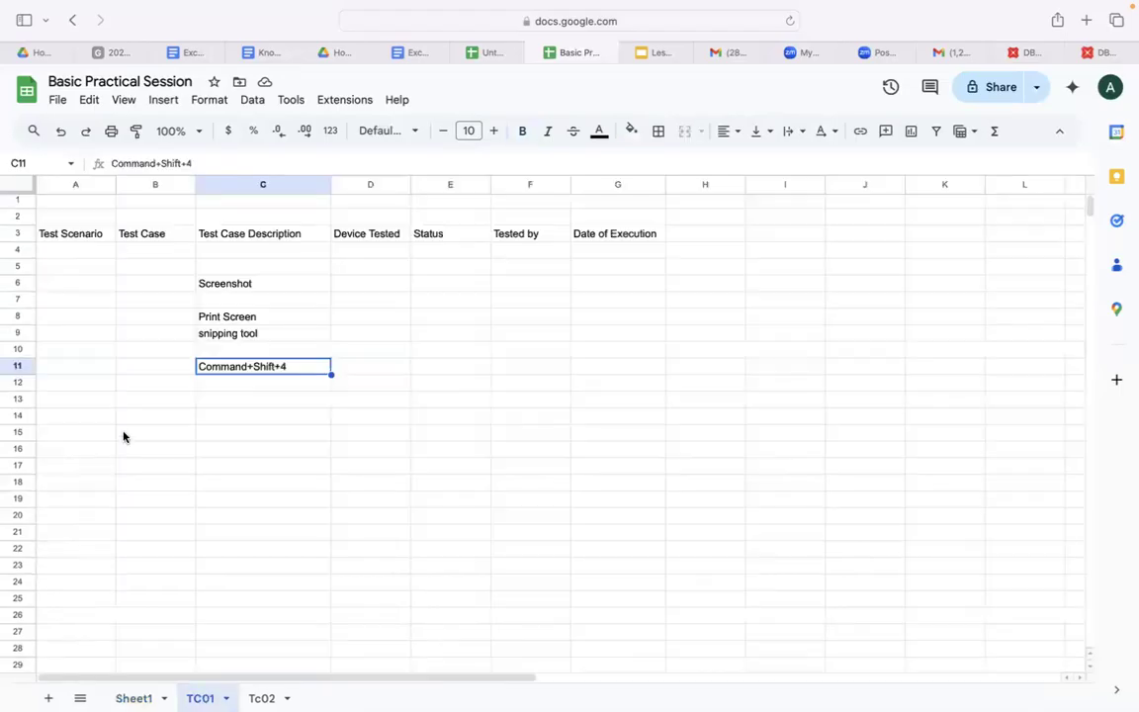
scroll(74, 425, "down", 5)
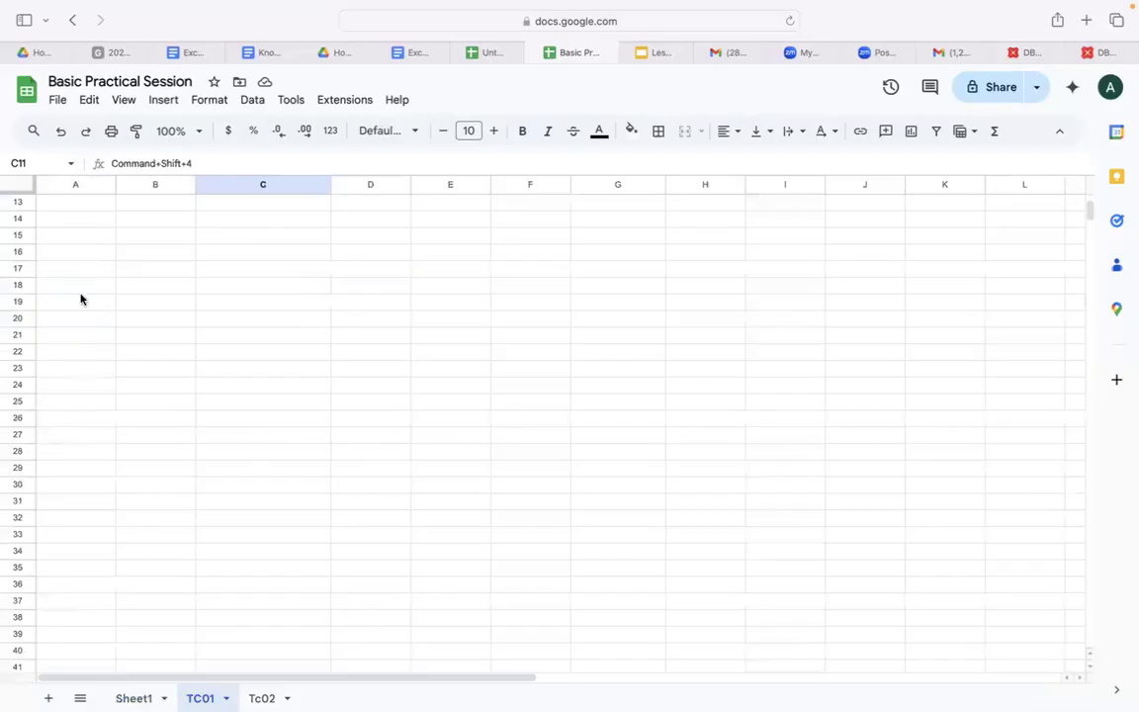
left_click(87, 251)
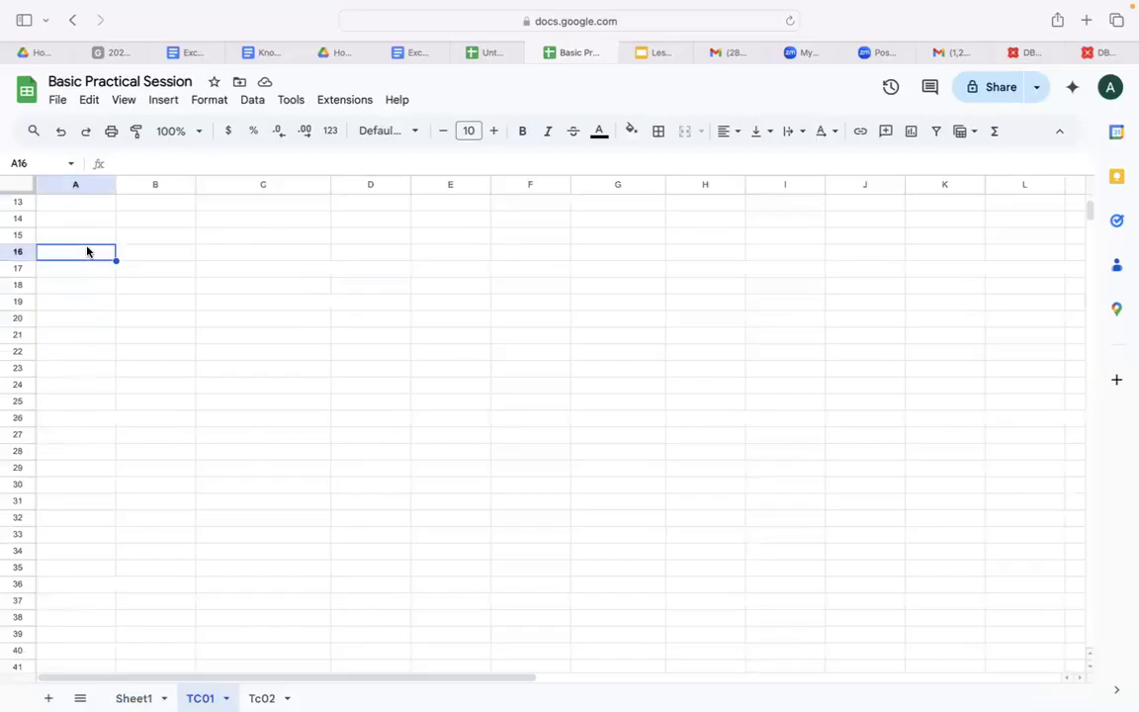
key("cmd+v")
left_click(189, 388)
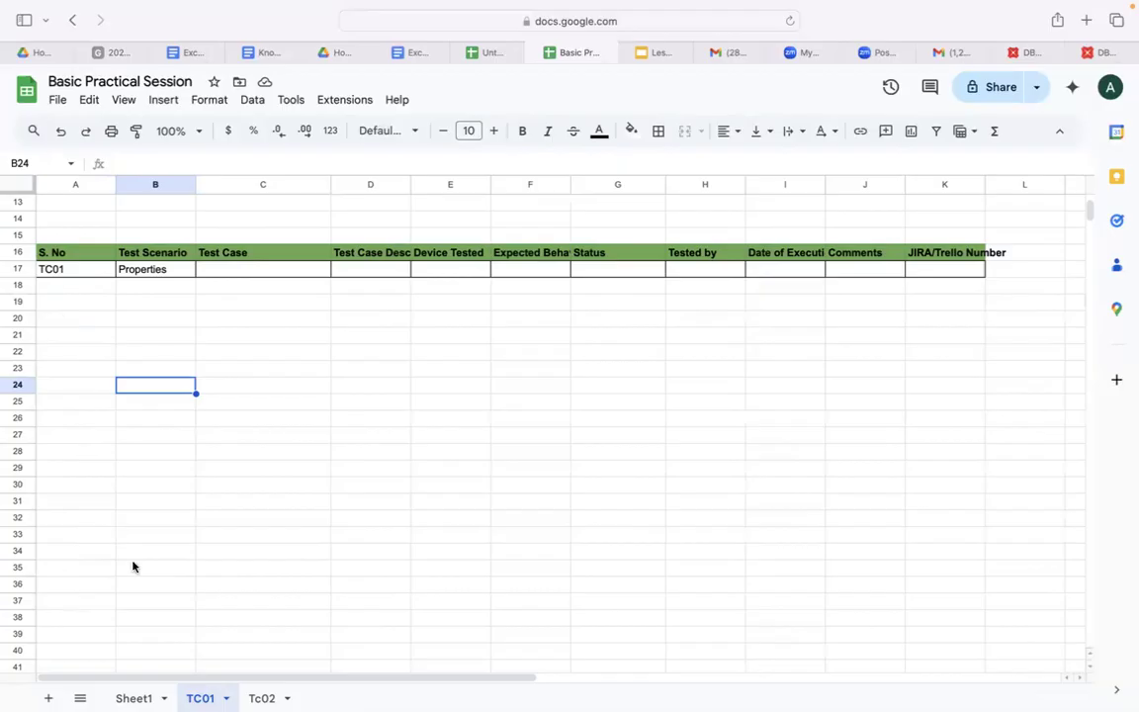
Add a new sheet after Tc02 and name it TC03.
left_click(261, 698)
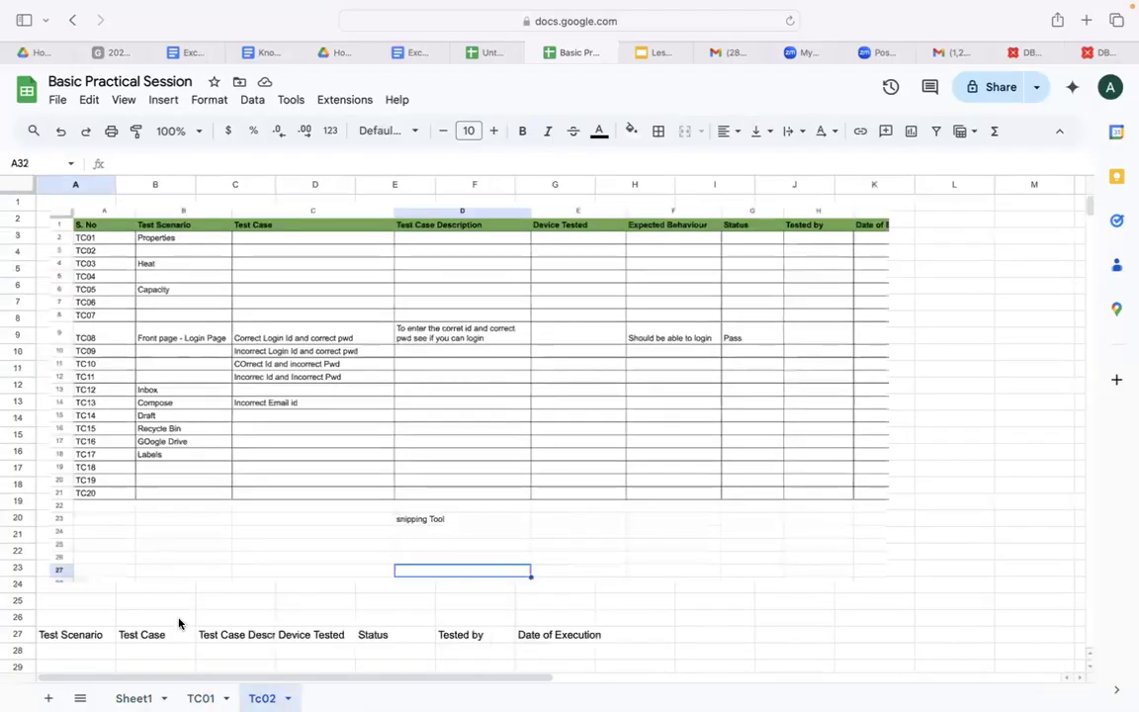
scroll(178, 619, "down", 3)
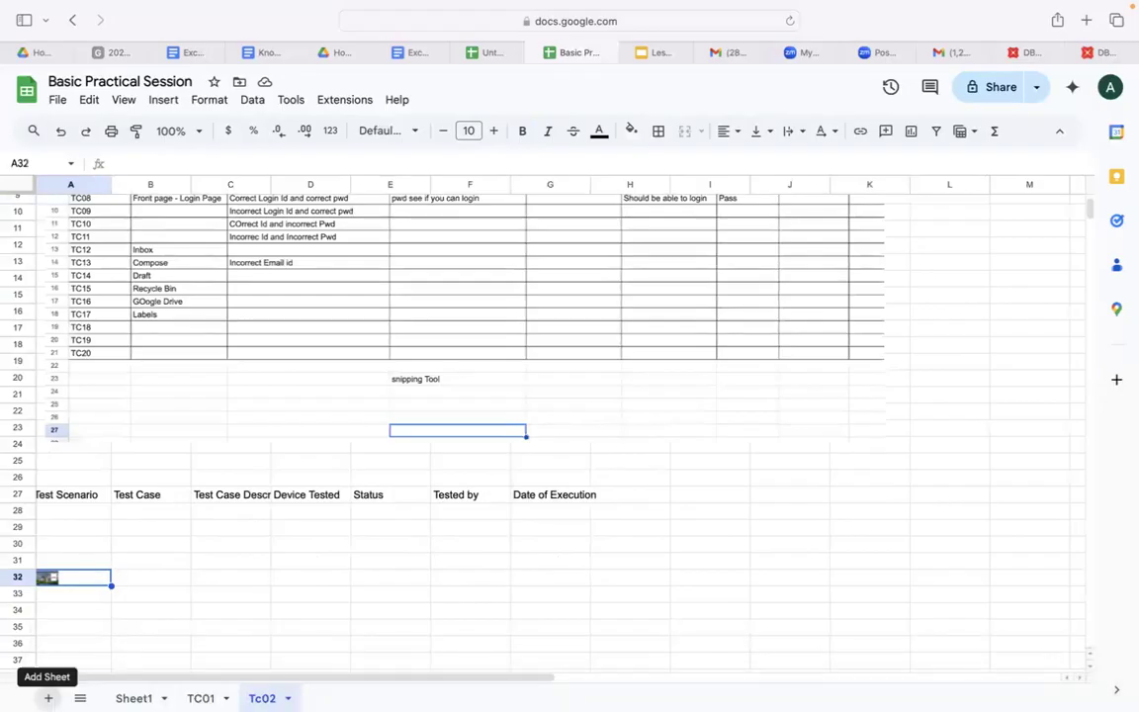
left_click(47, 698)
double_click(330, 697)
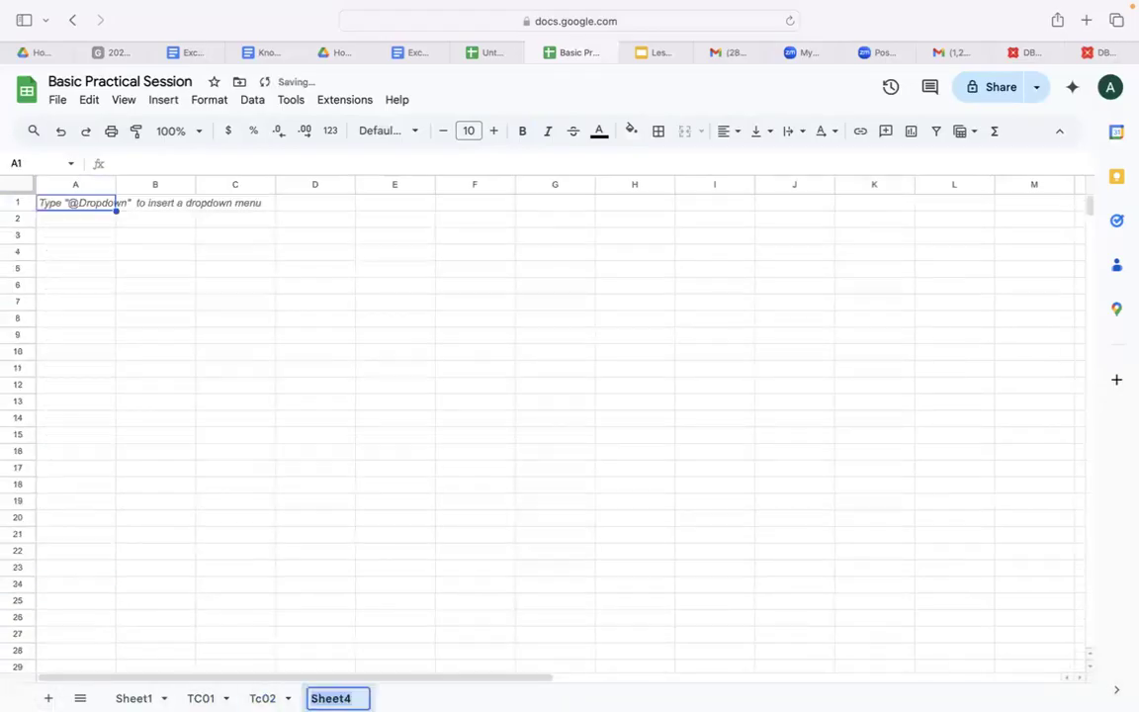
type("Tc")
key("BackSpace")
type("C03")
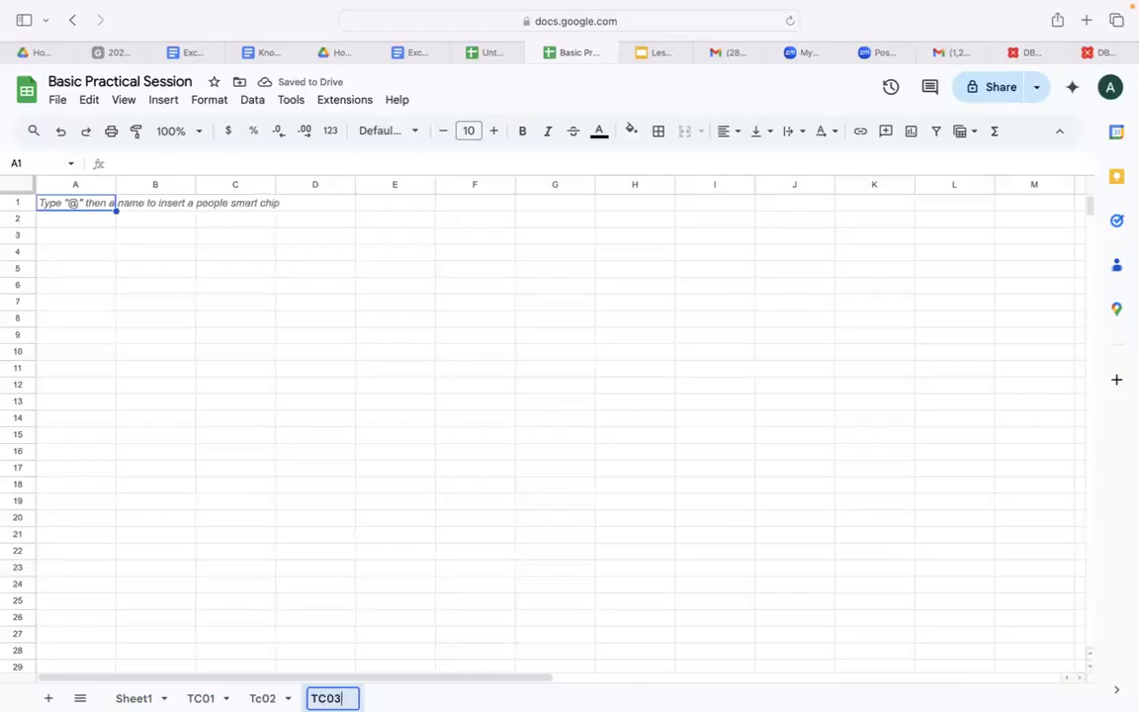
Rename the Tc02 sheet as TC02 in capitals and return to the TC01 sheet.
left_click(263, 697)
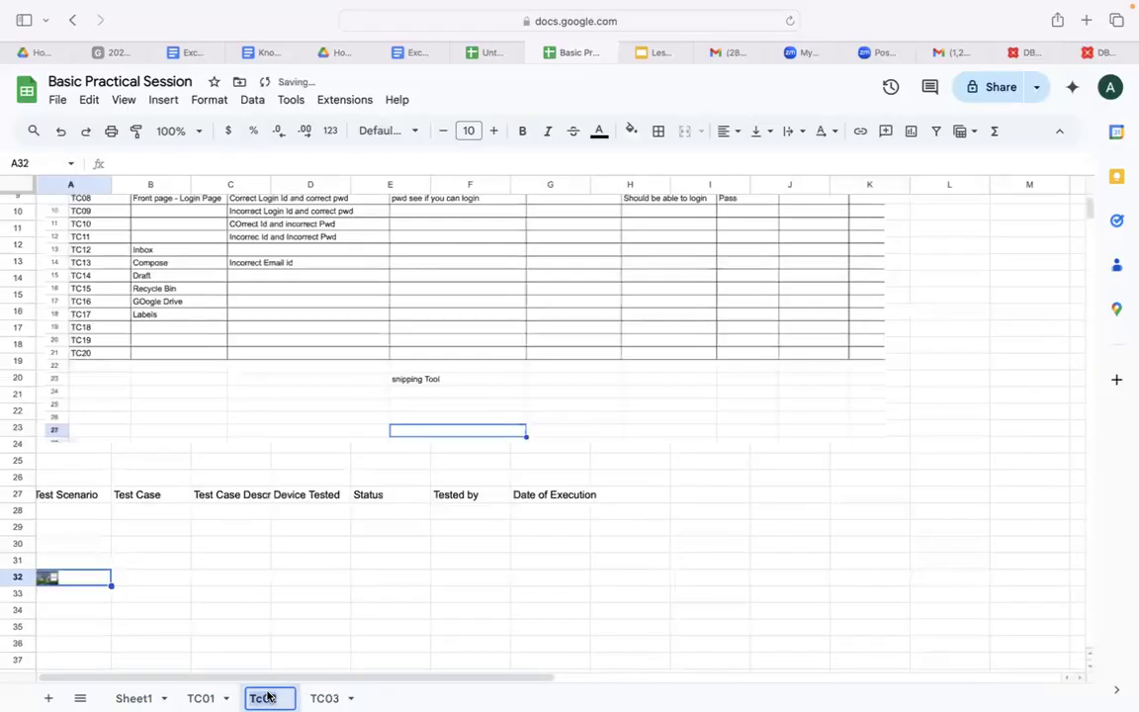
type("TC")
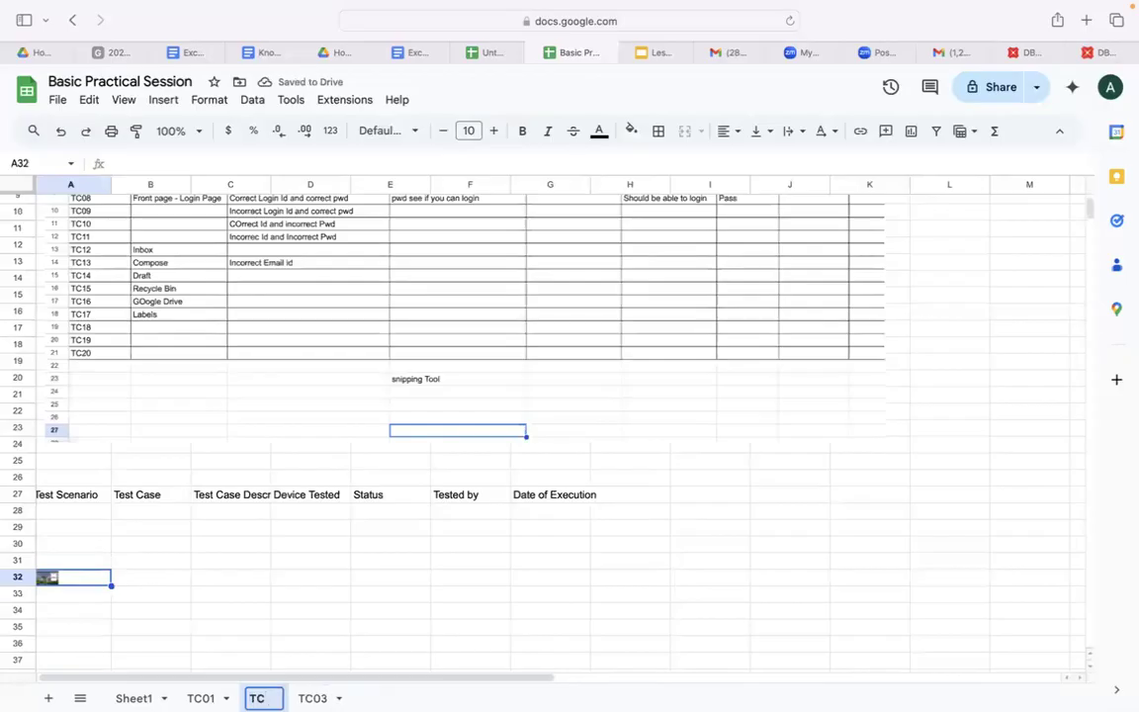
type("02")
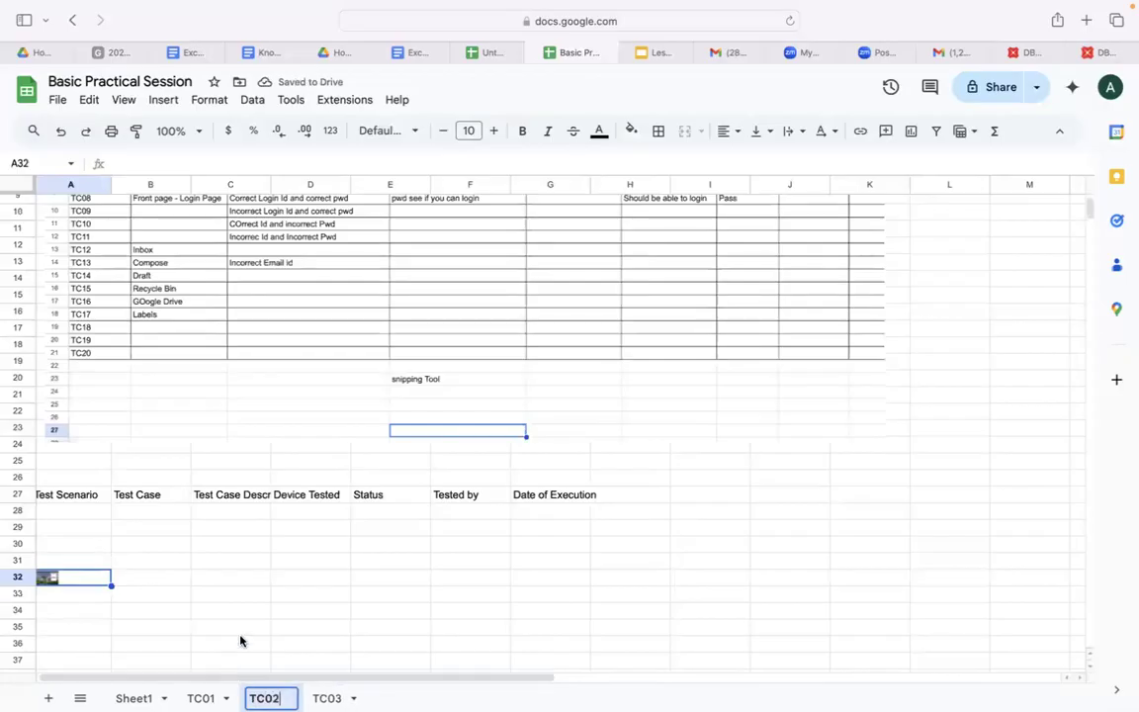
left_click(235, 629)
left_click(205, 696)
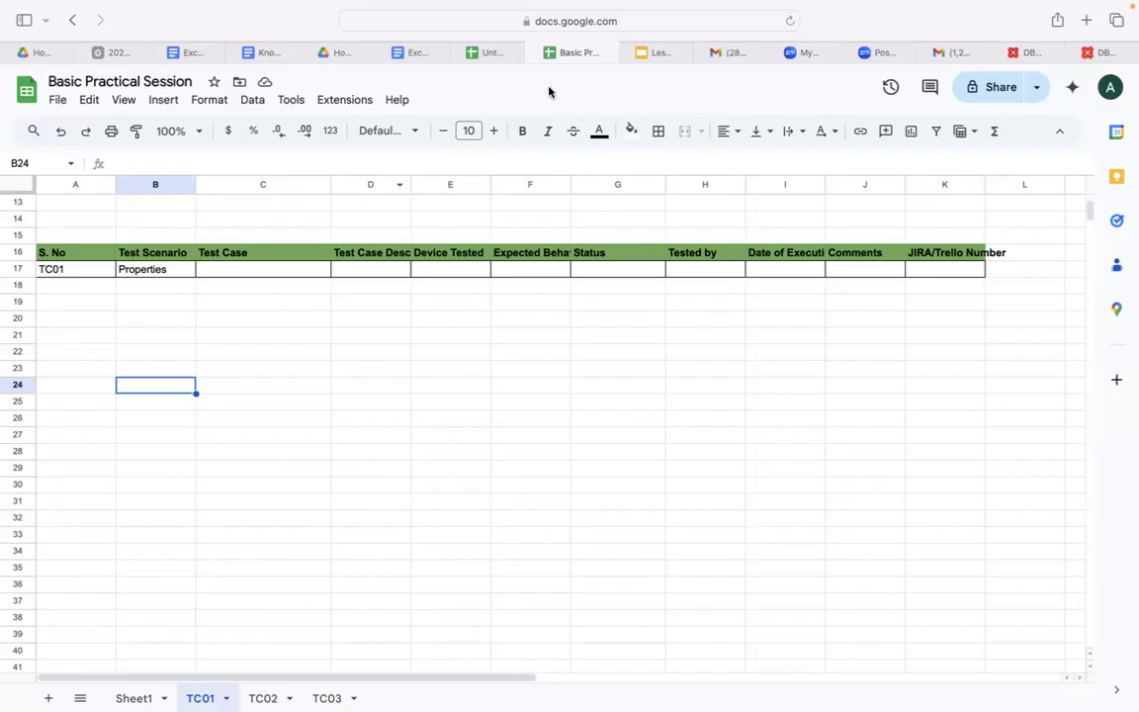
Look through the open Gmail inbox, the Lesson 4 slides, both Drive pages, the Excel Knowledge Book and the Knowledge Book - Terminology document.
mouse_move(890, 36)
left_click(941, 71)
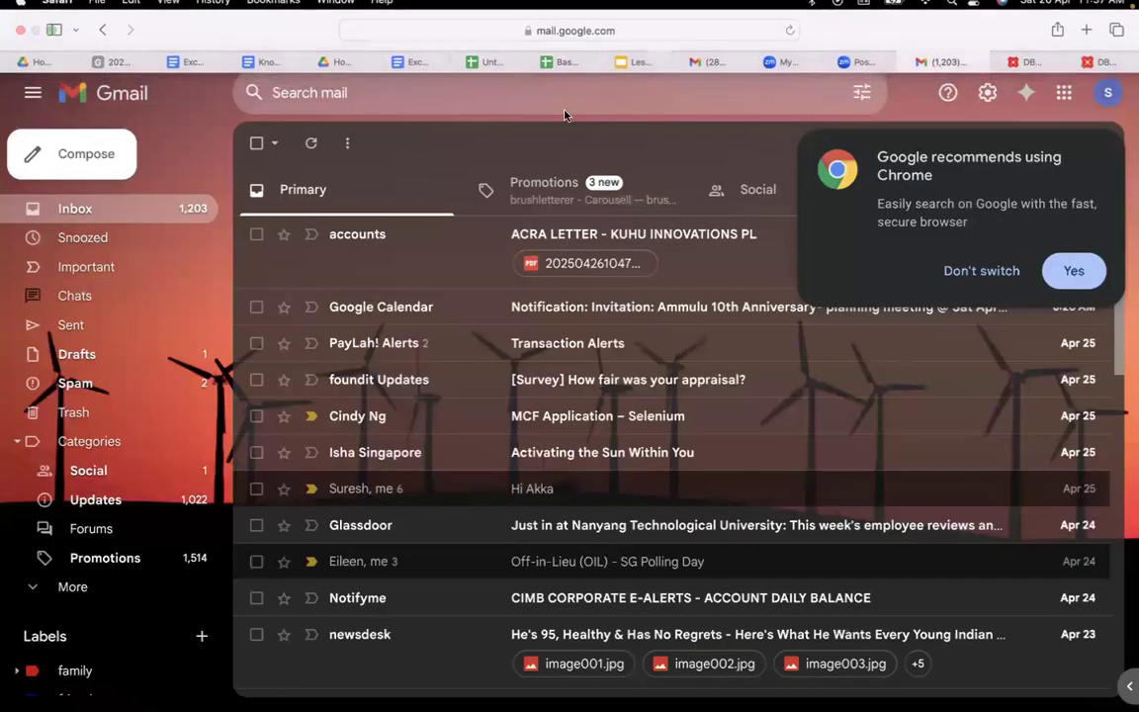
left_click(637, 53)
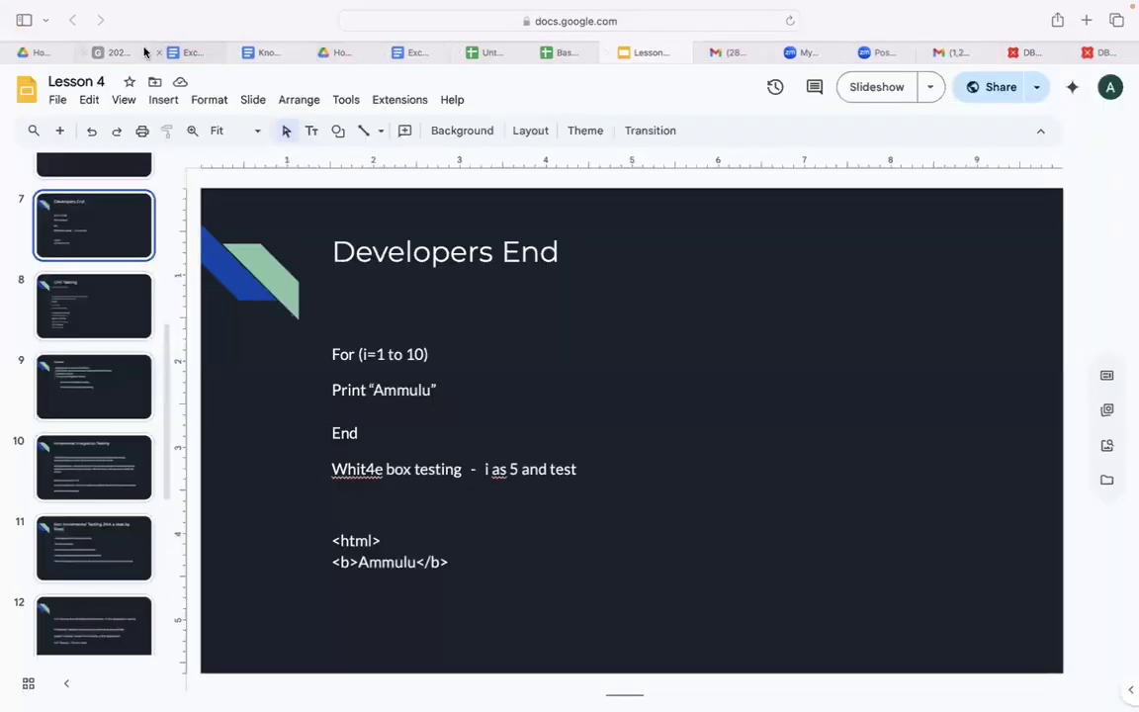
left_click(44, 54)
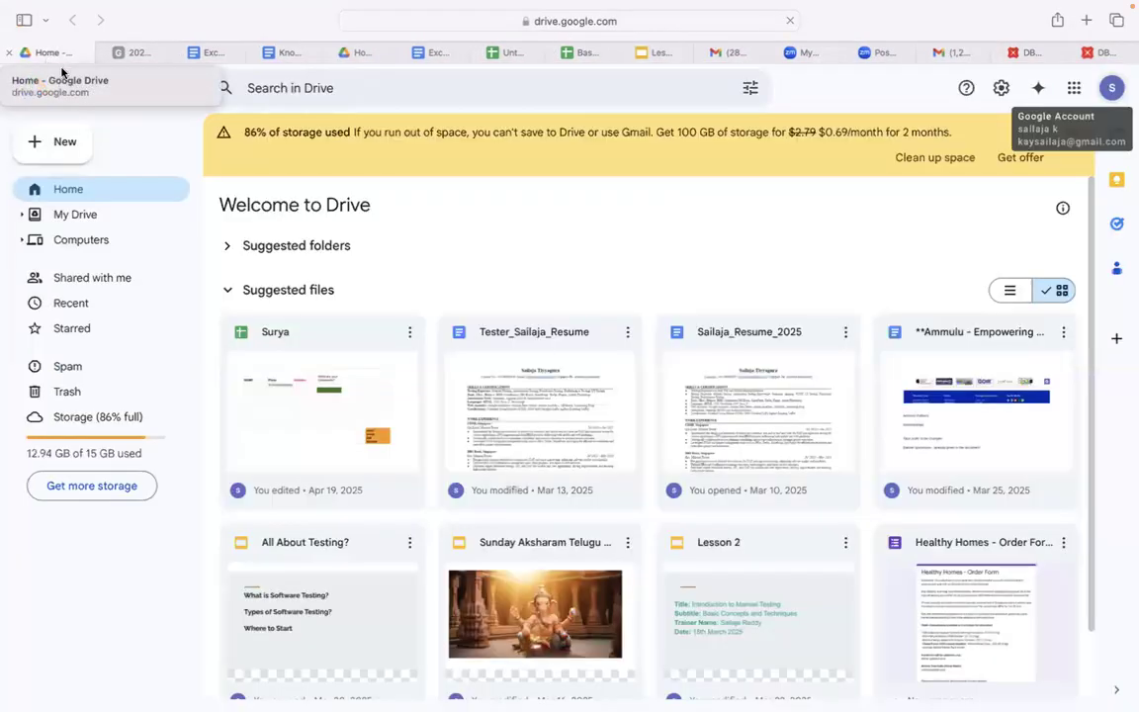
left_click(134, 53)
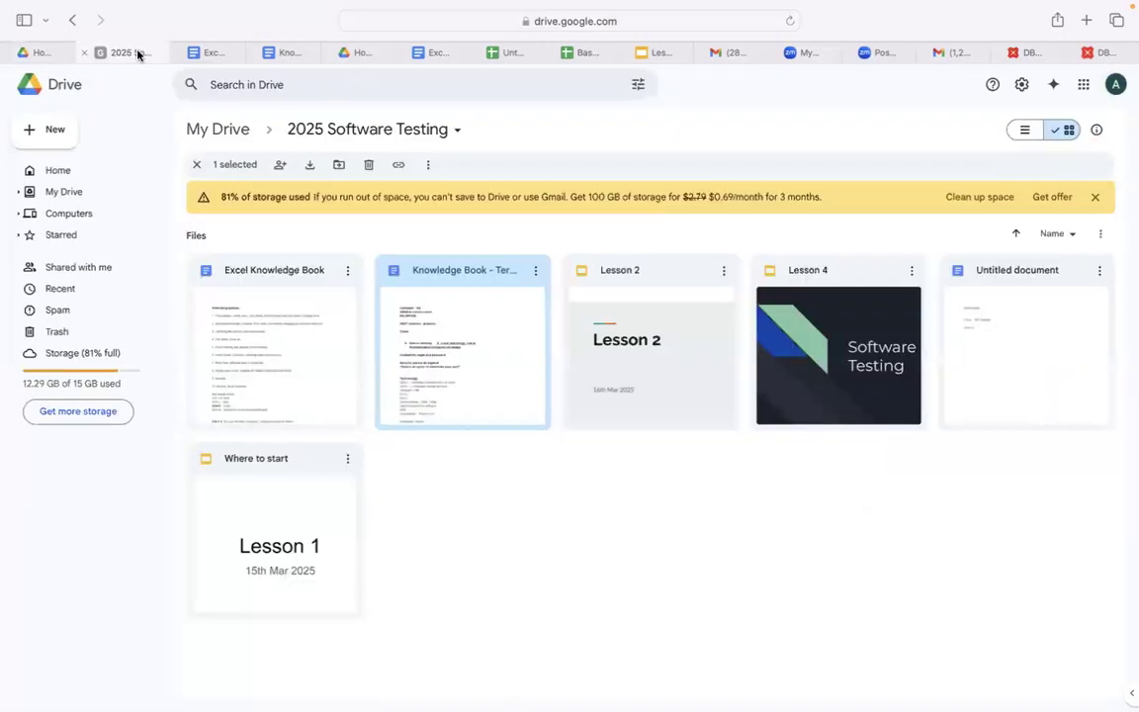
left_click(210, 53)
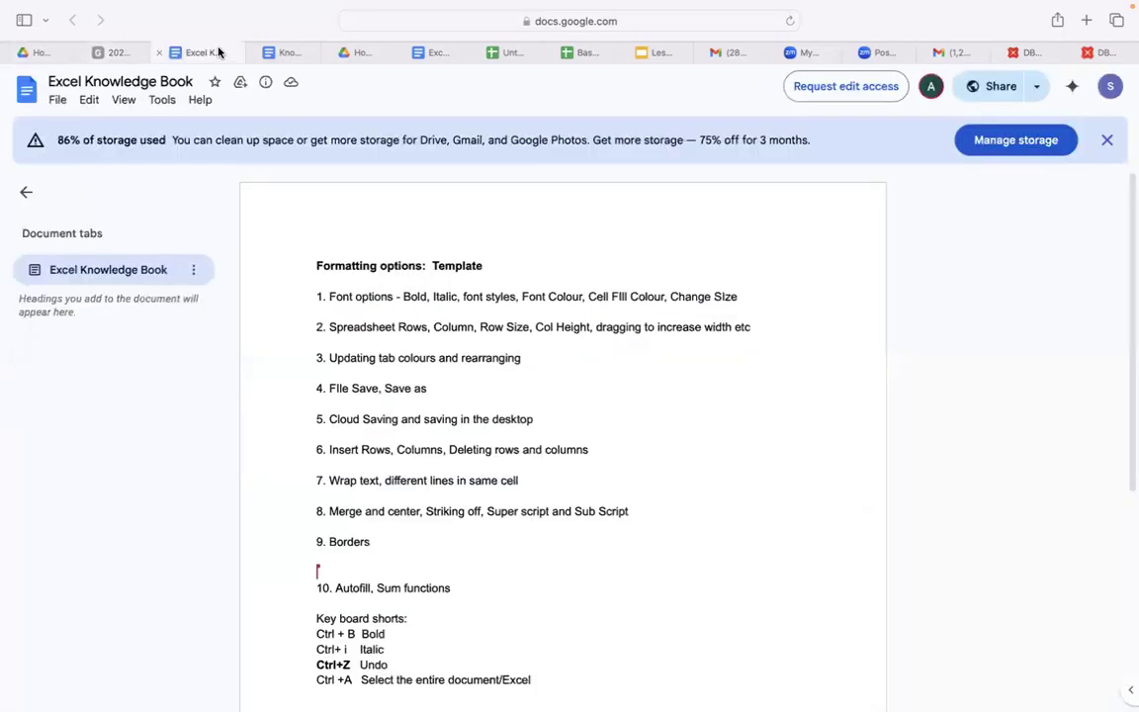
left_click(287, 52)
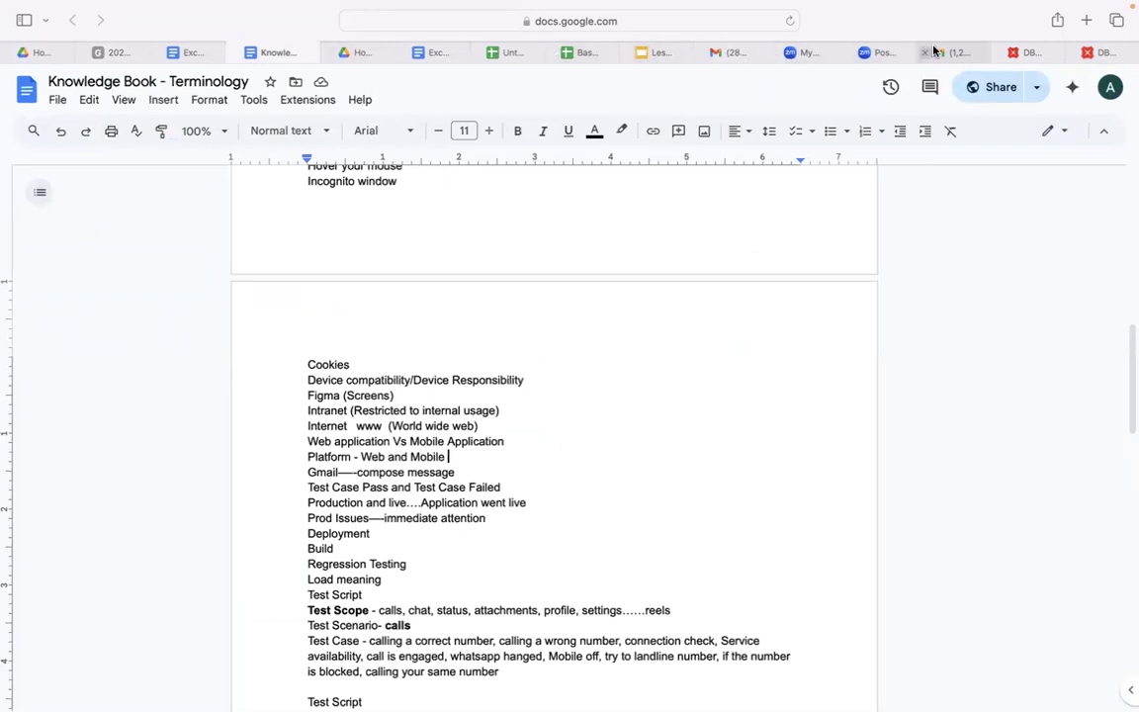
Check which Google account the Knowledge Book - Terminology document is open under, leaving the account unchanged.
mouse_move(948, 55)
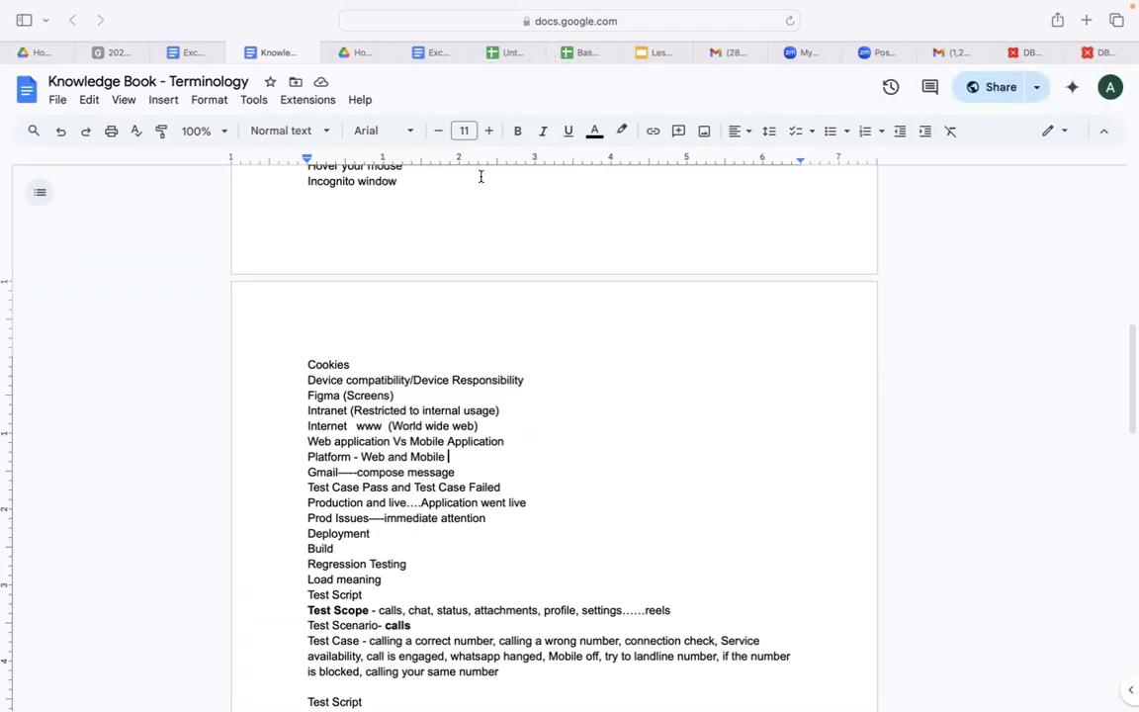
left_click(1110, 88)
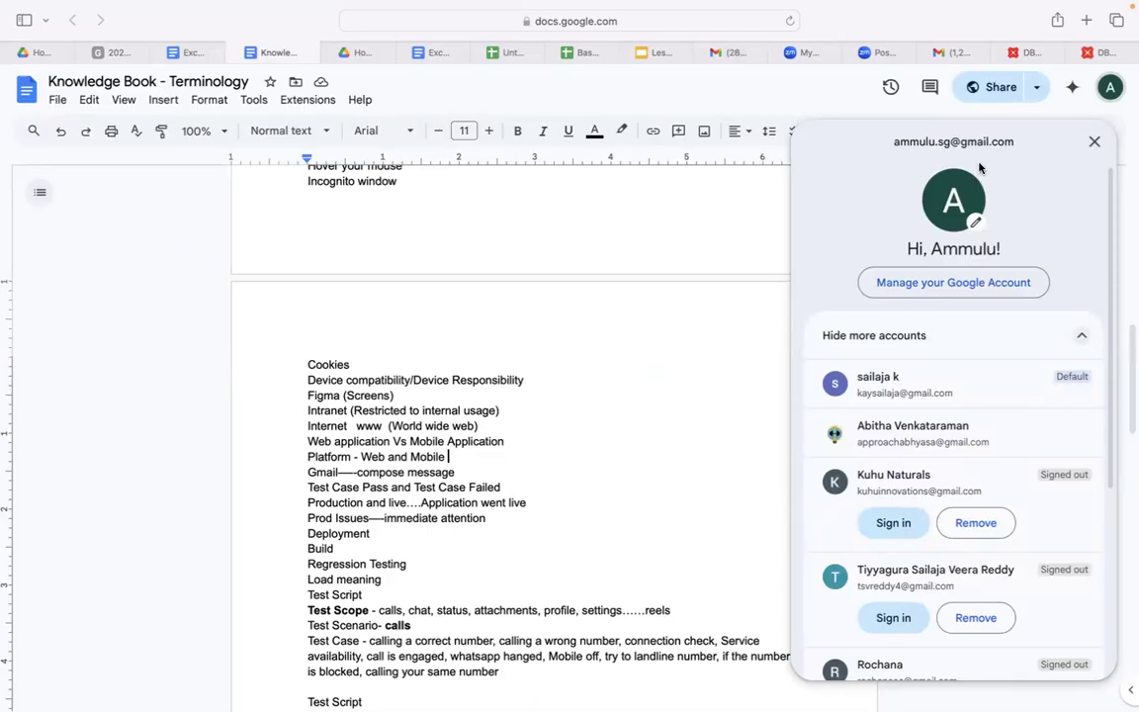
left_click(1095, 147)
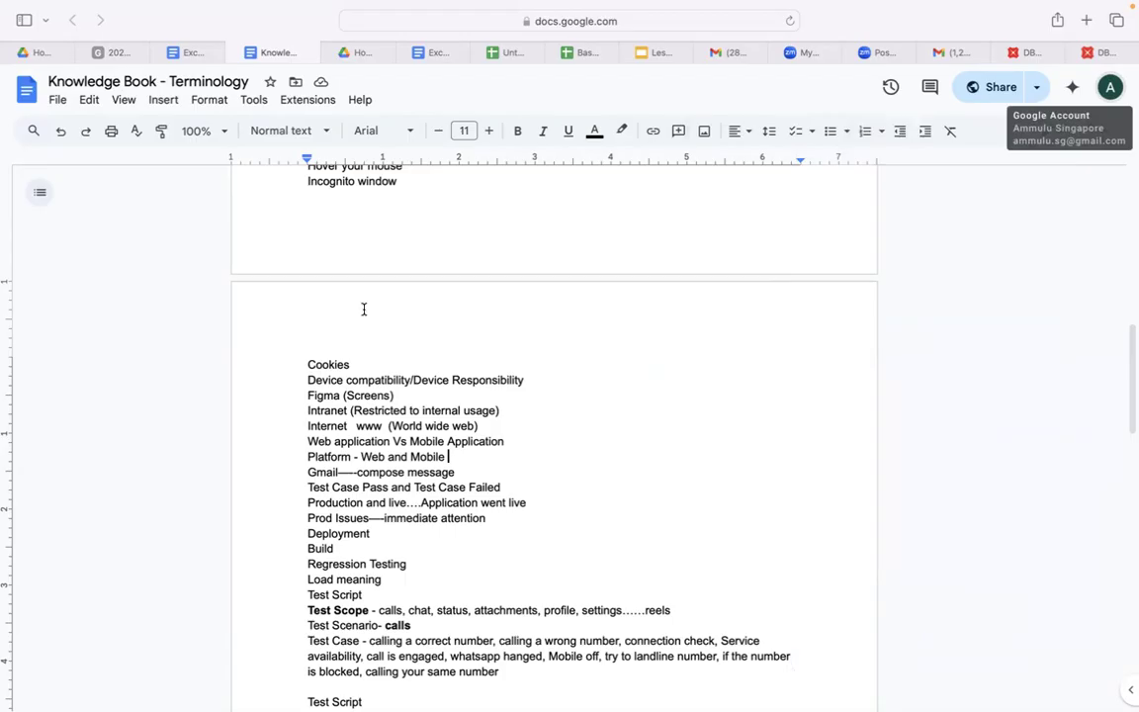
scroll(477, 319, "up", 1)
scroll(477, 318, "up", 1)
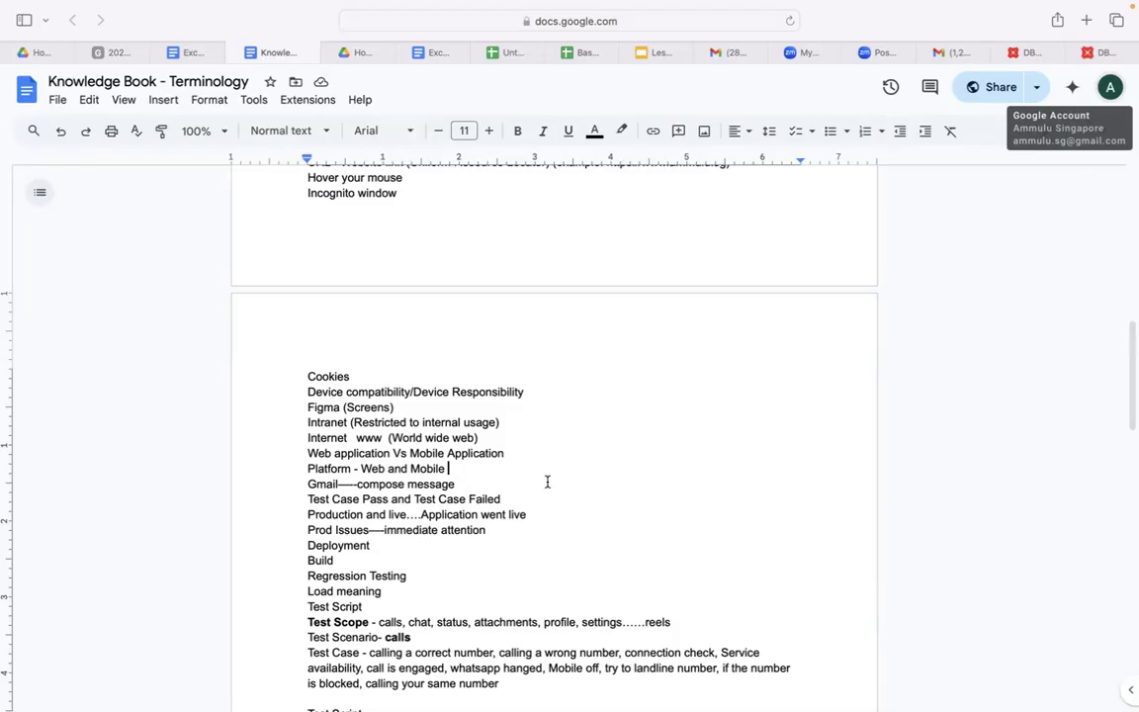
key("ctrl+Right")
key("ctrl+Left")
key("ctrl+Left")
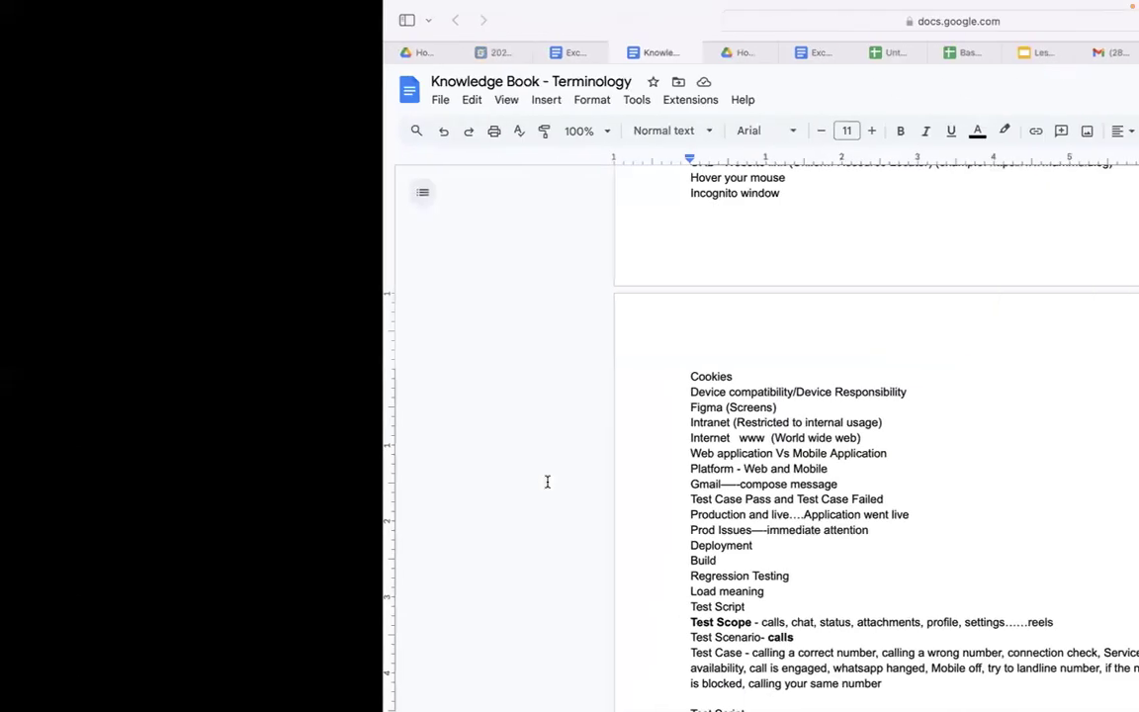